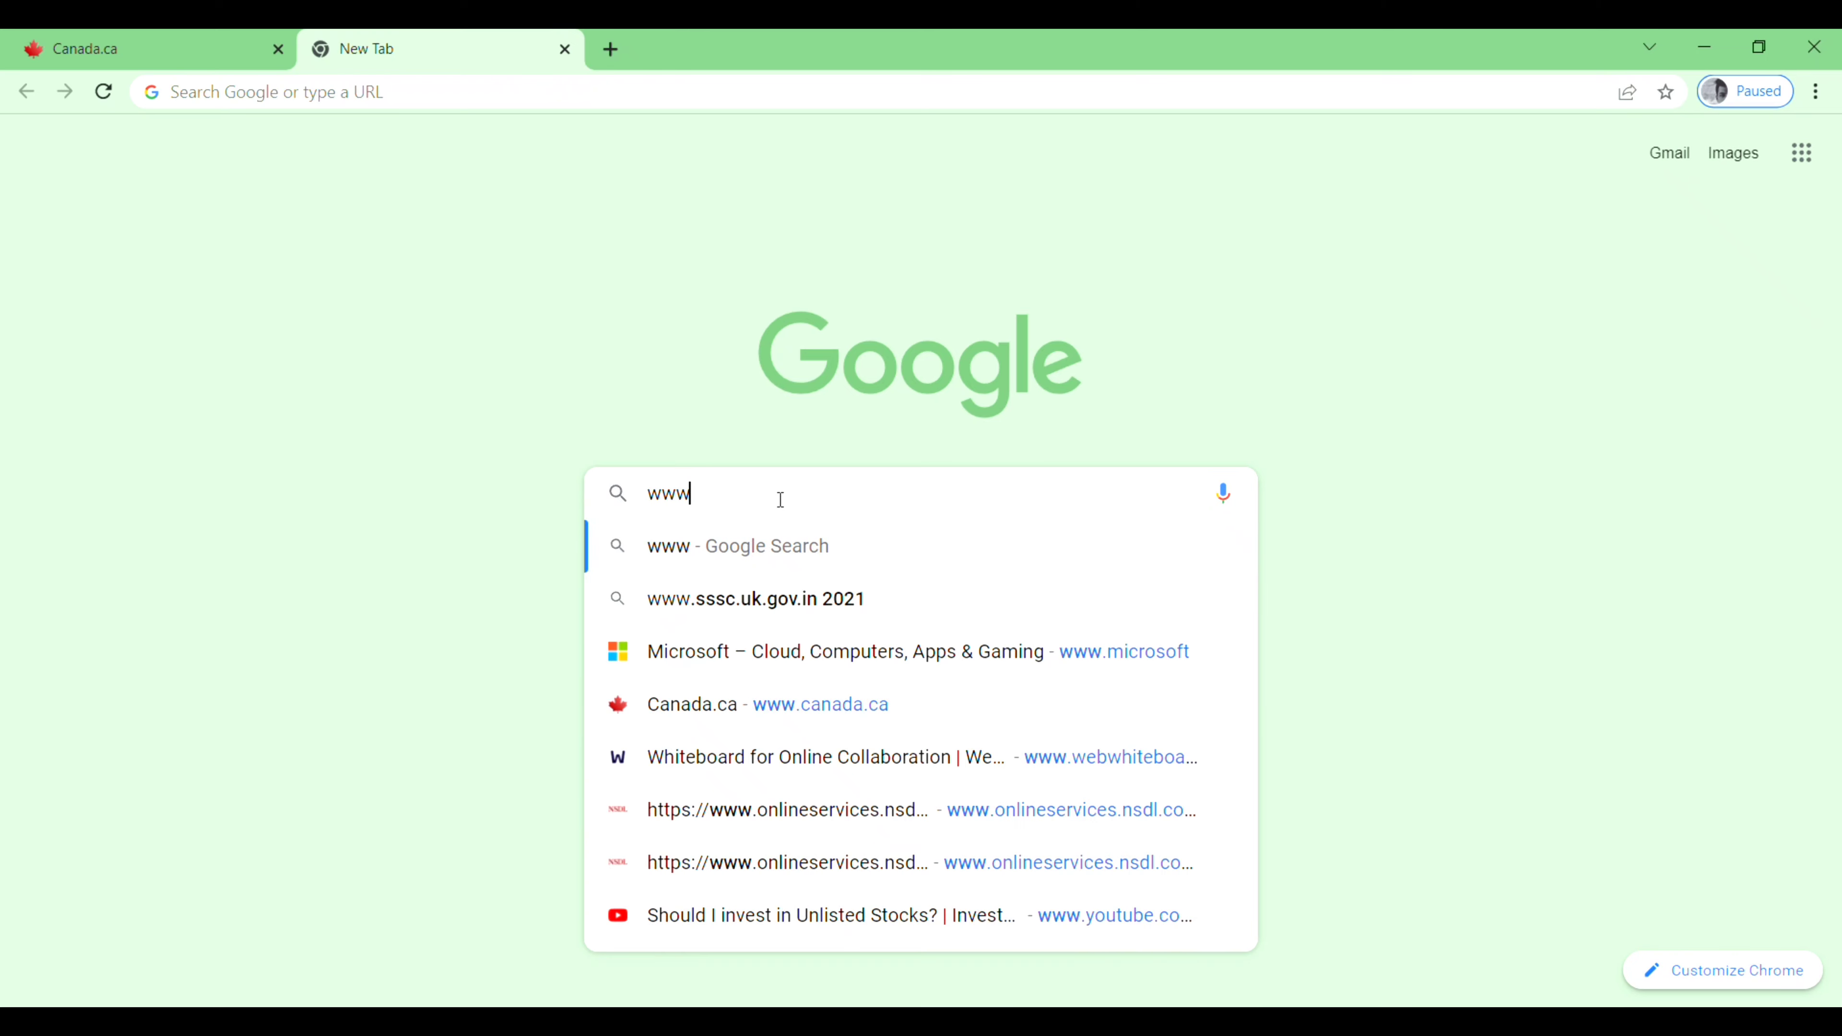
type(".canada.ca")
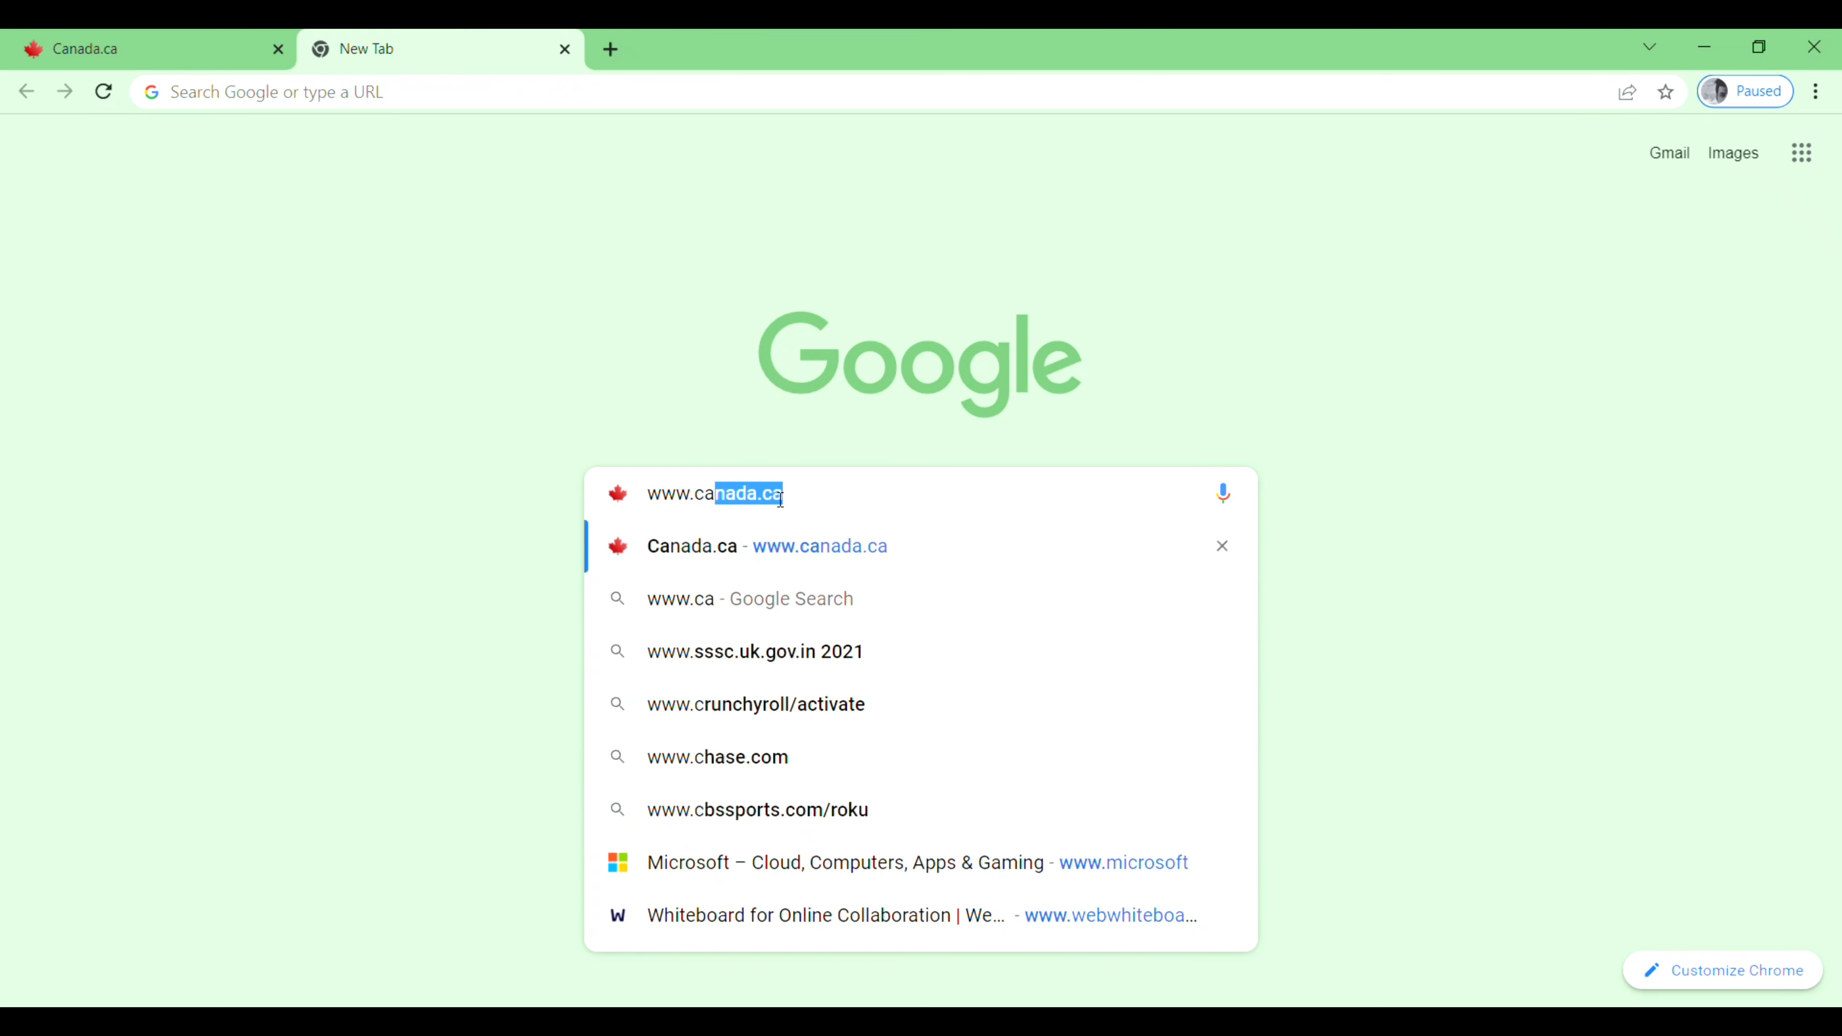
left_click(749, 556)
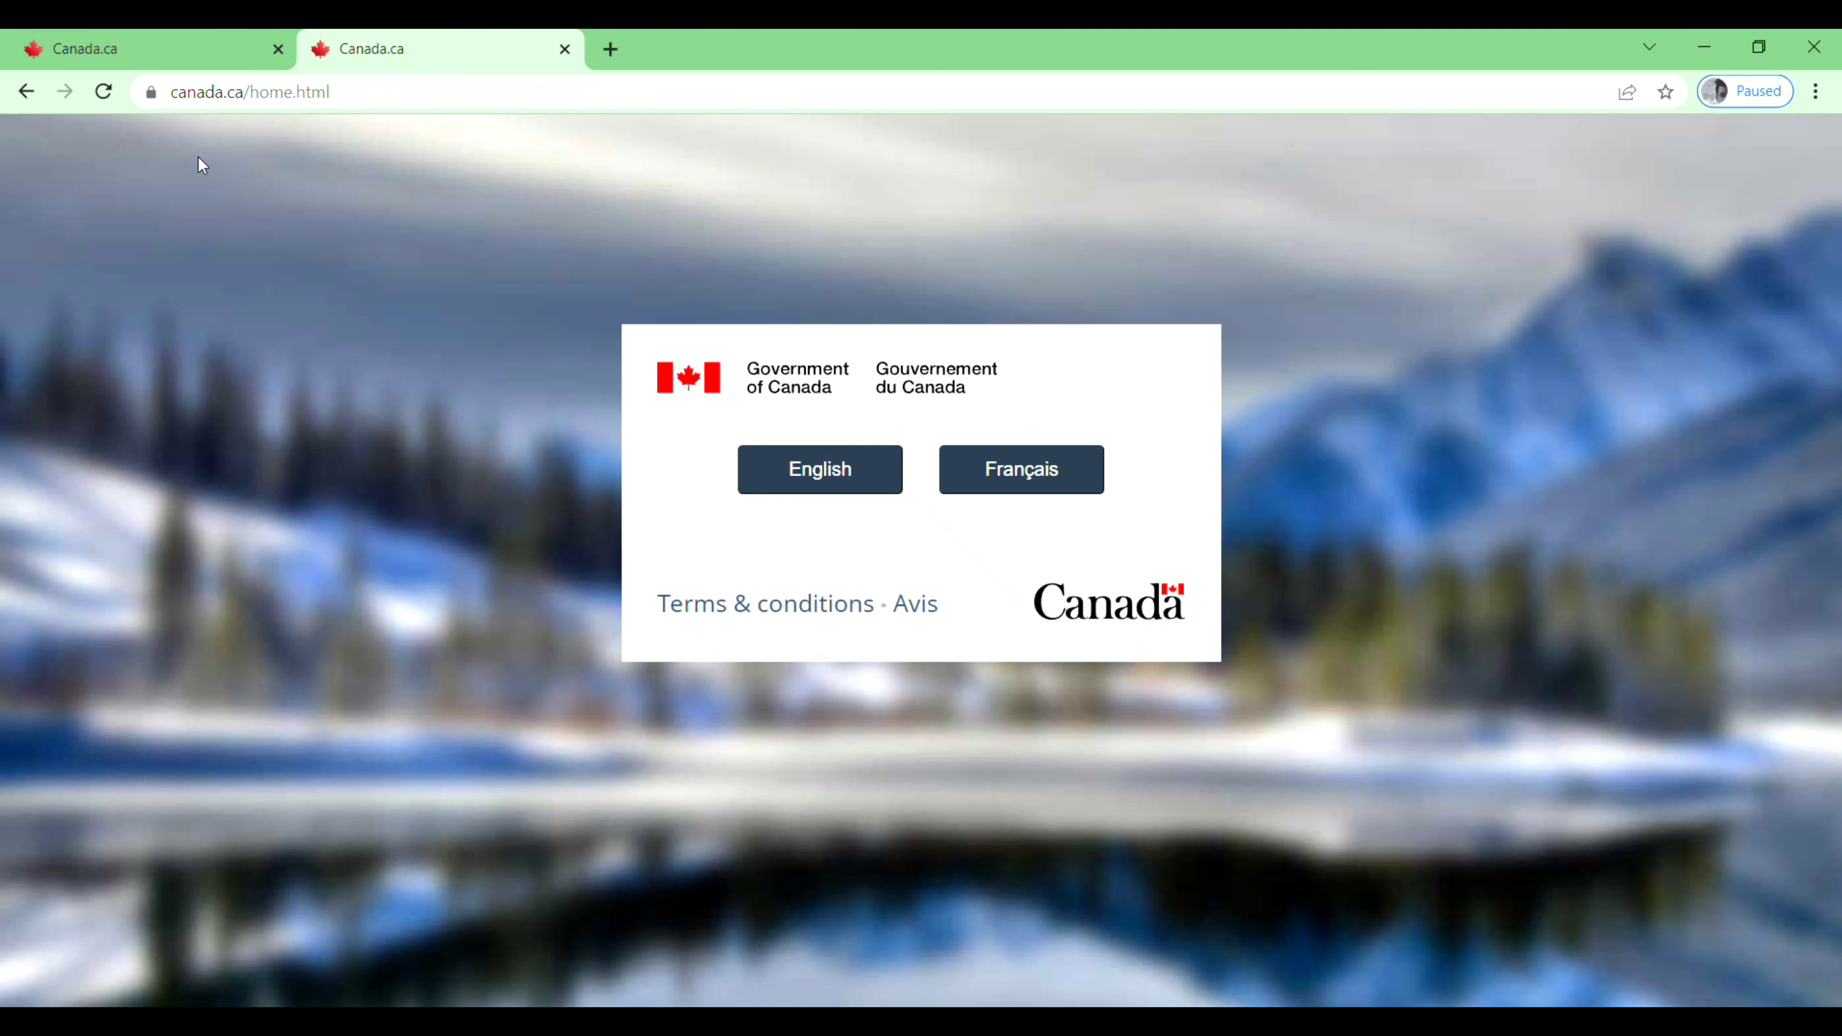
left_click(268, 54)
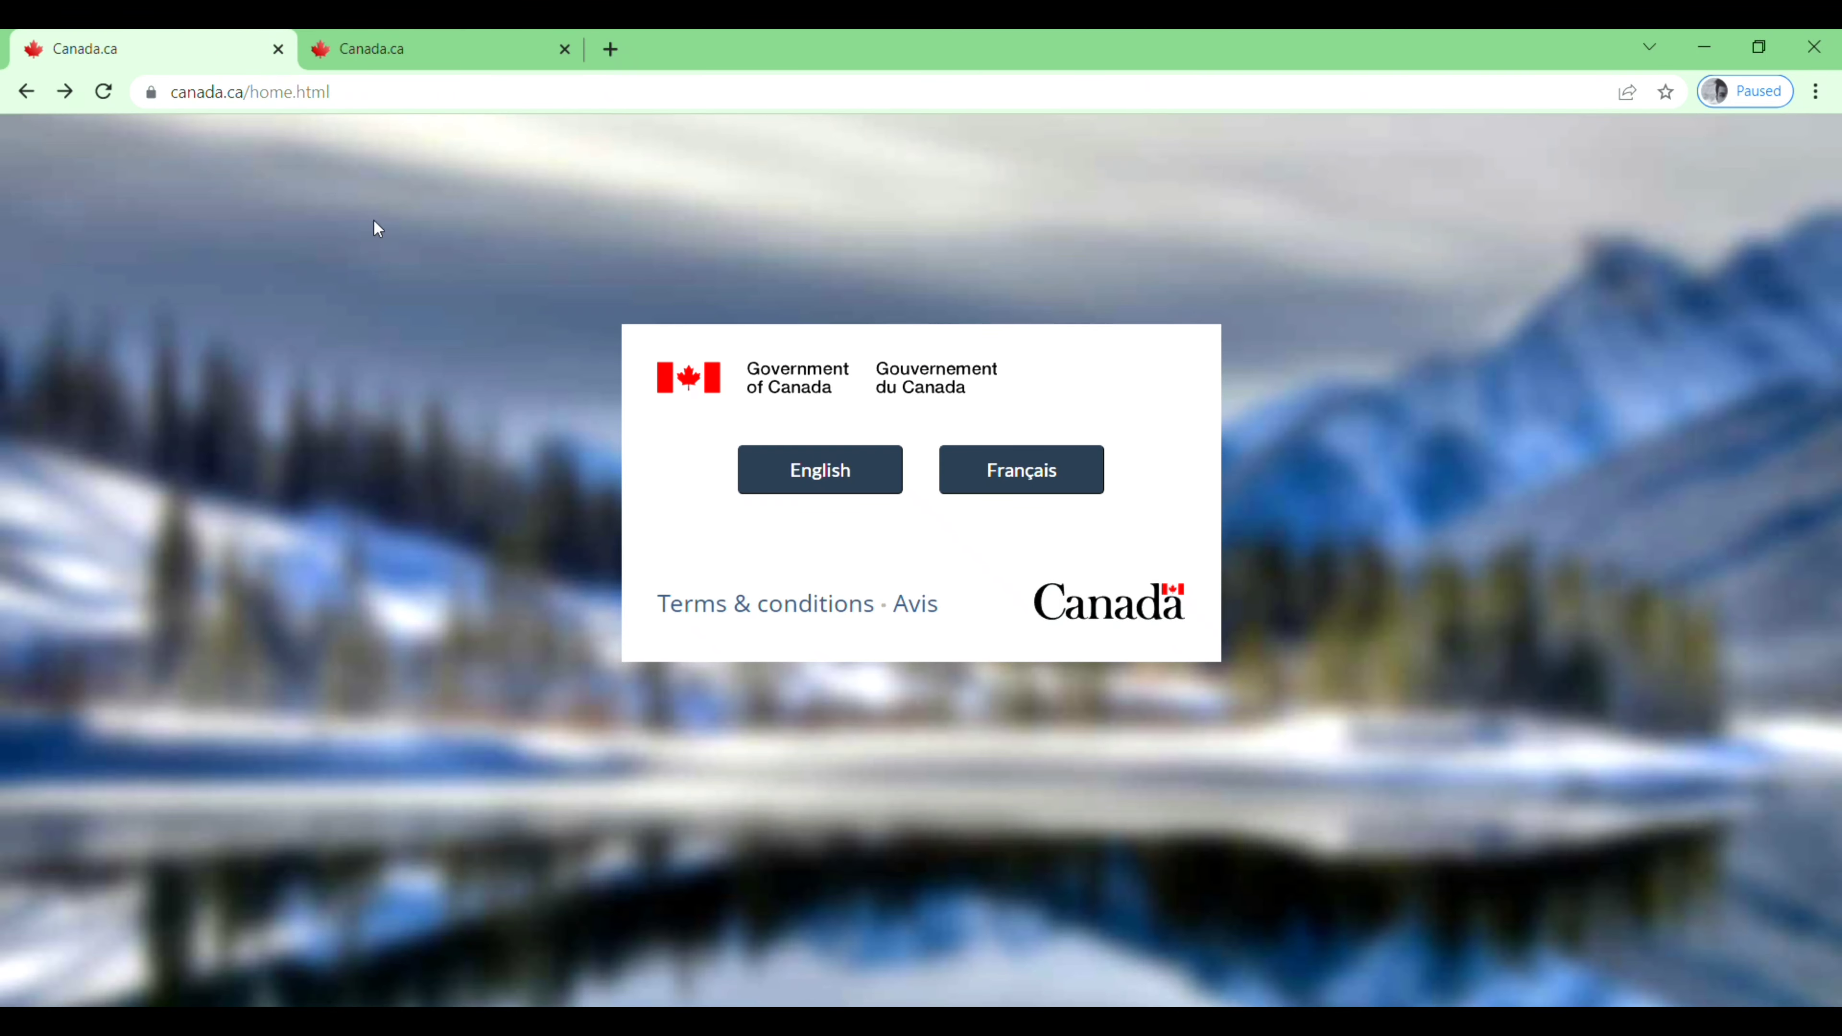
left_click(279, 50)
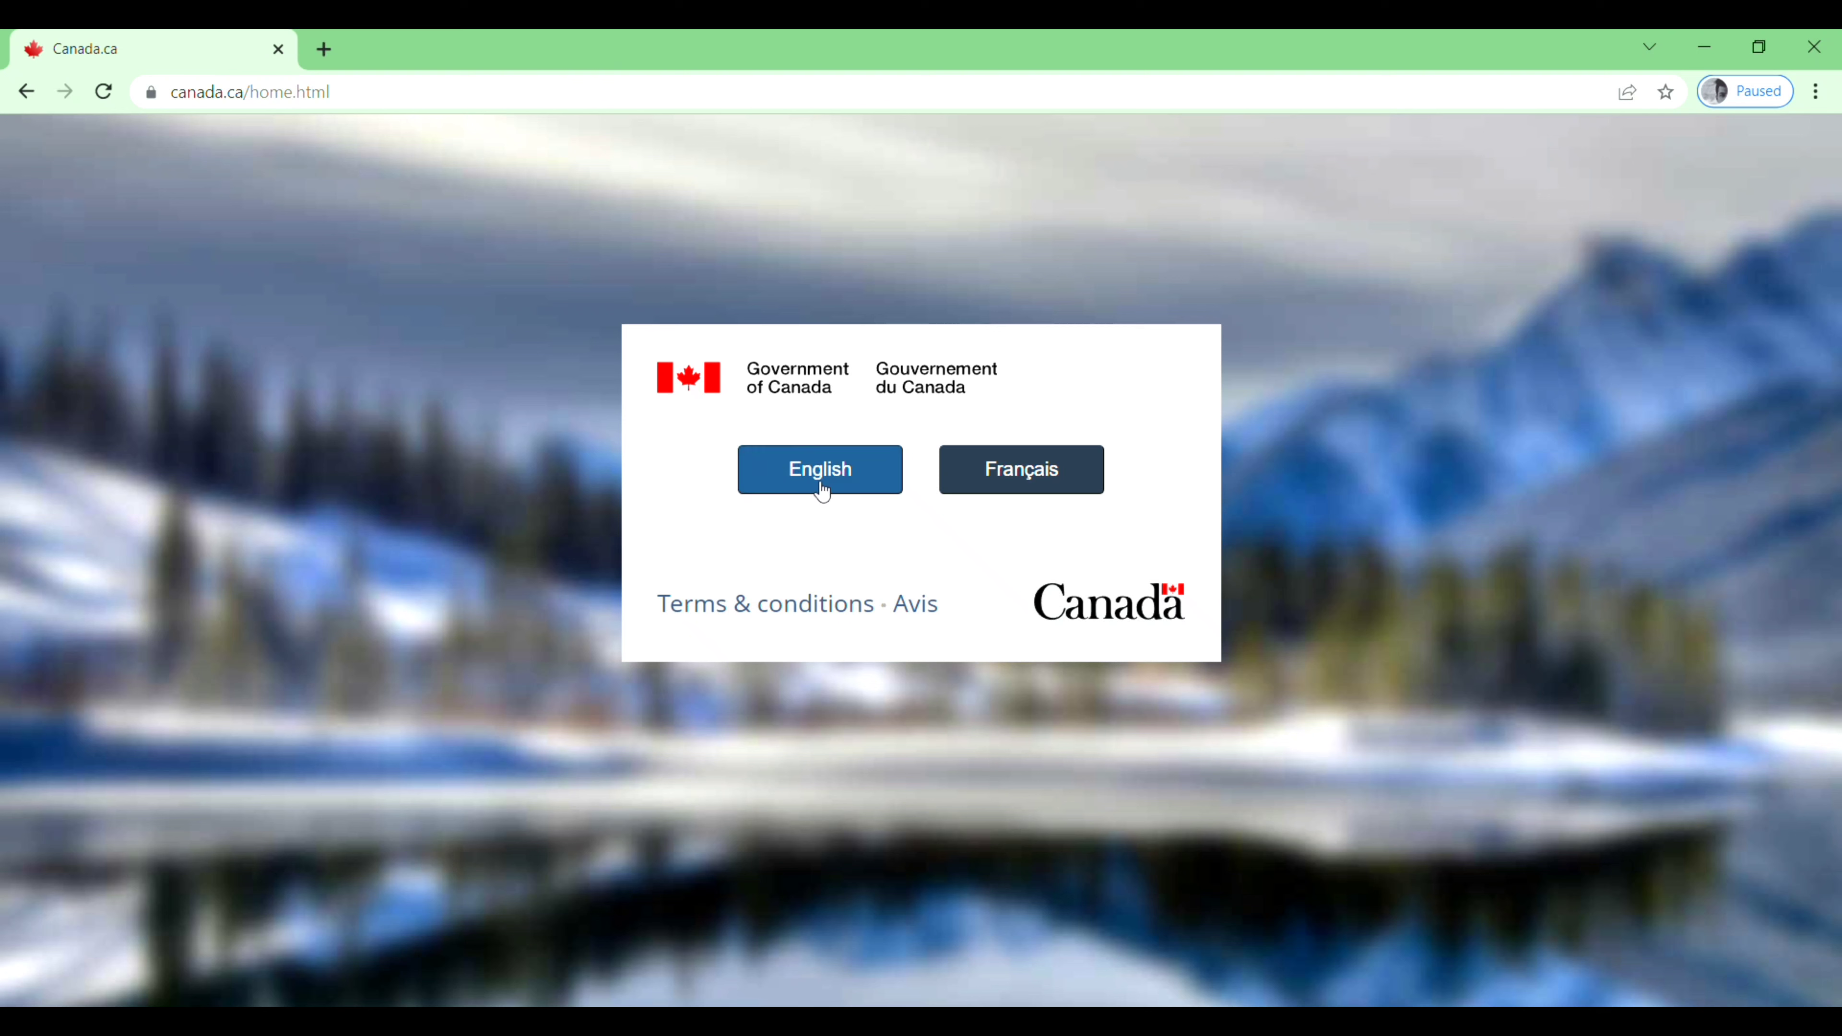
left_click(833, 469)
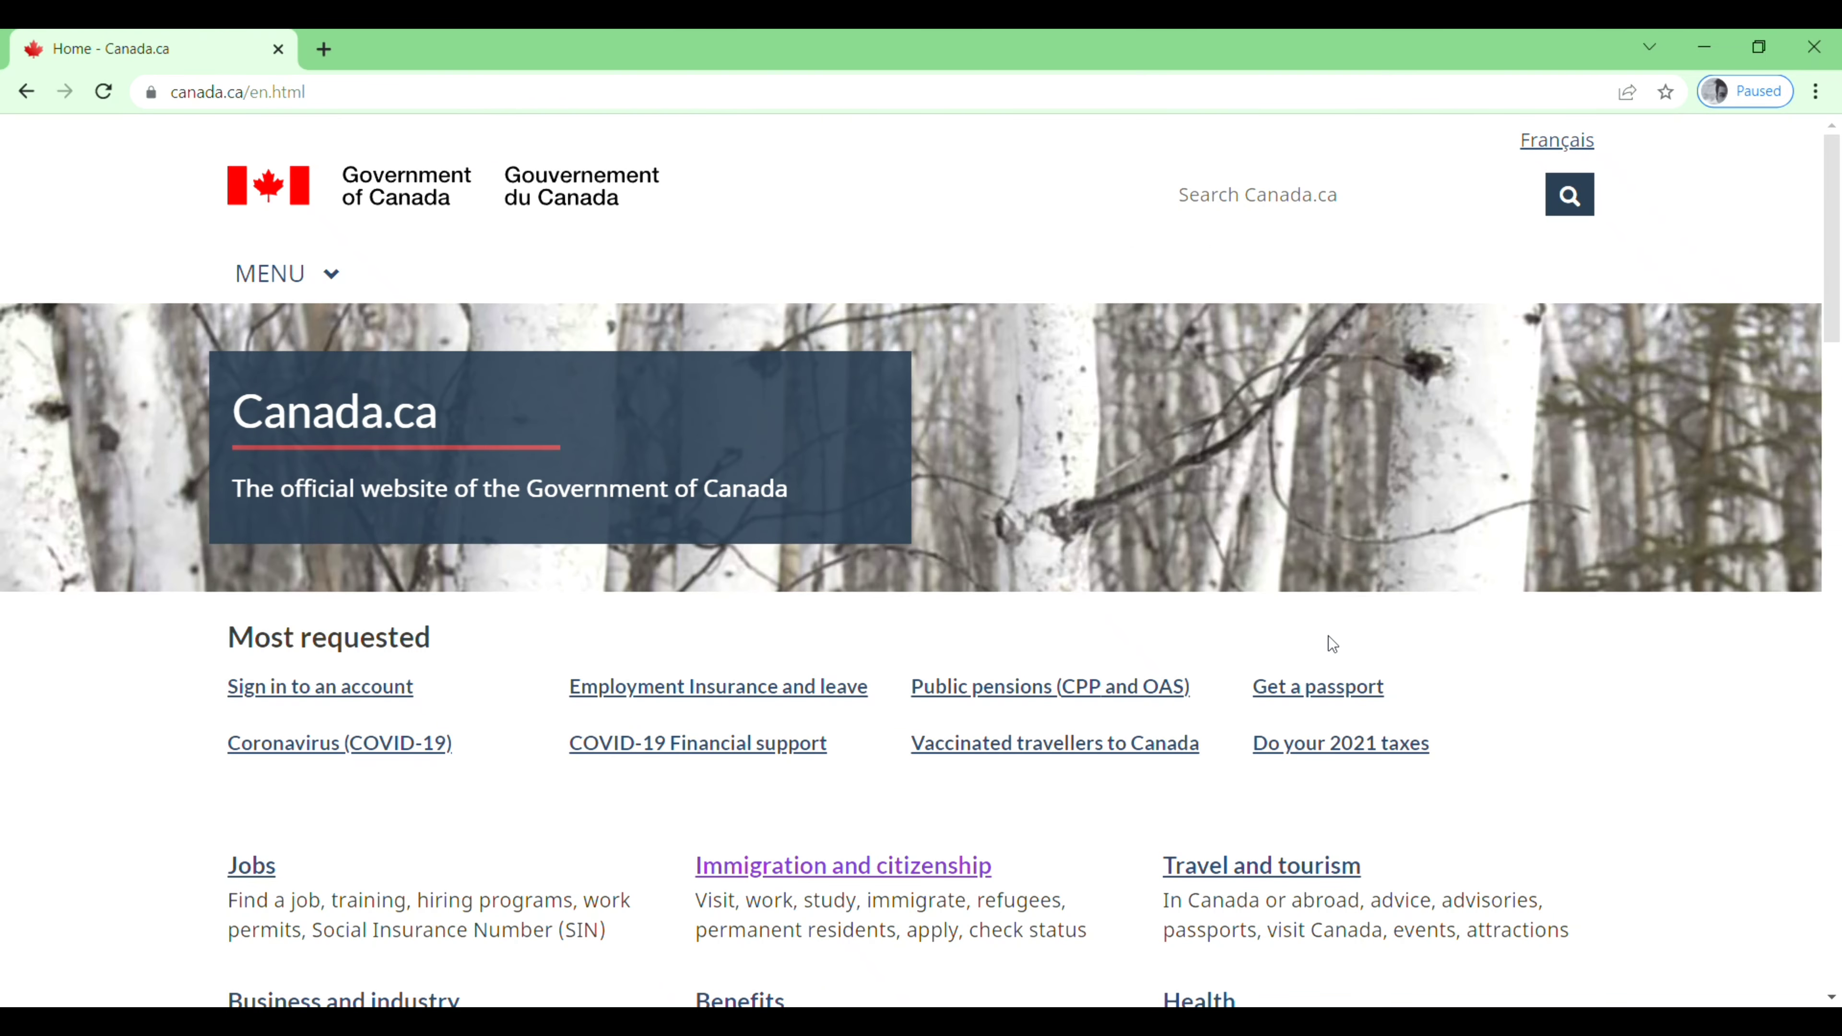
Step: Open the Visit page within the Immigration and citizenship section
scroll(1328, 637, "down", 3)
scroll(1329, 637, "down", 1)
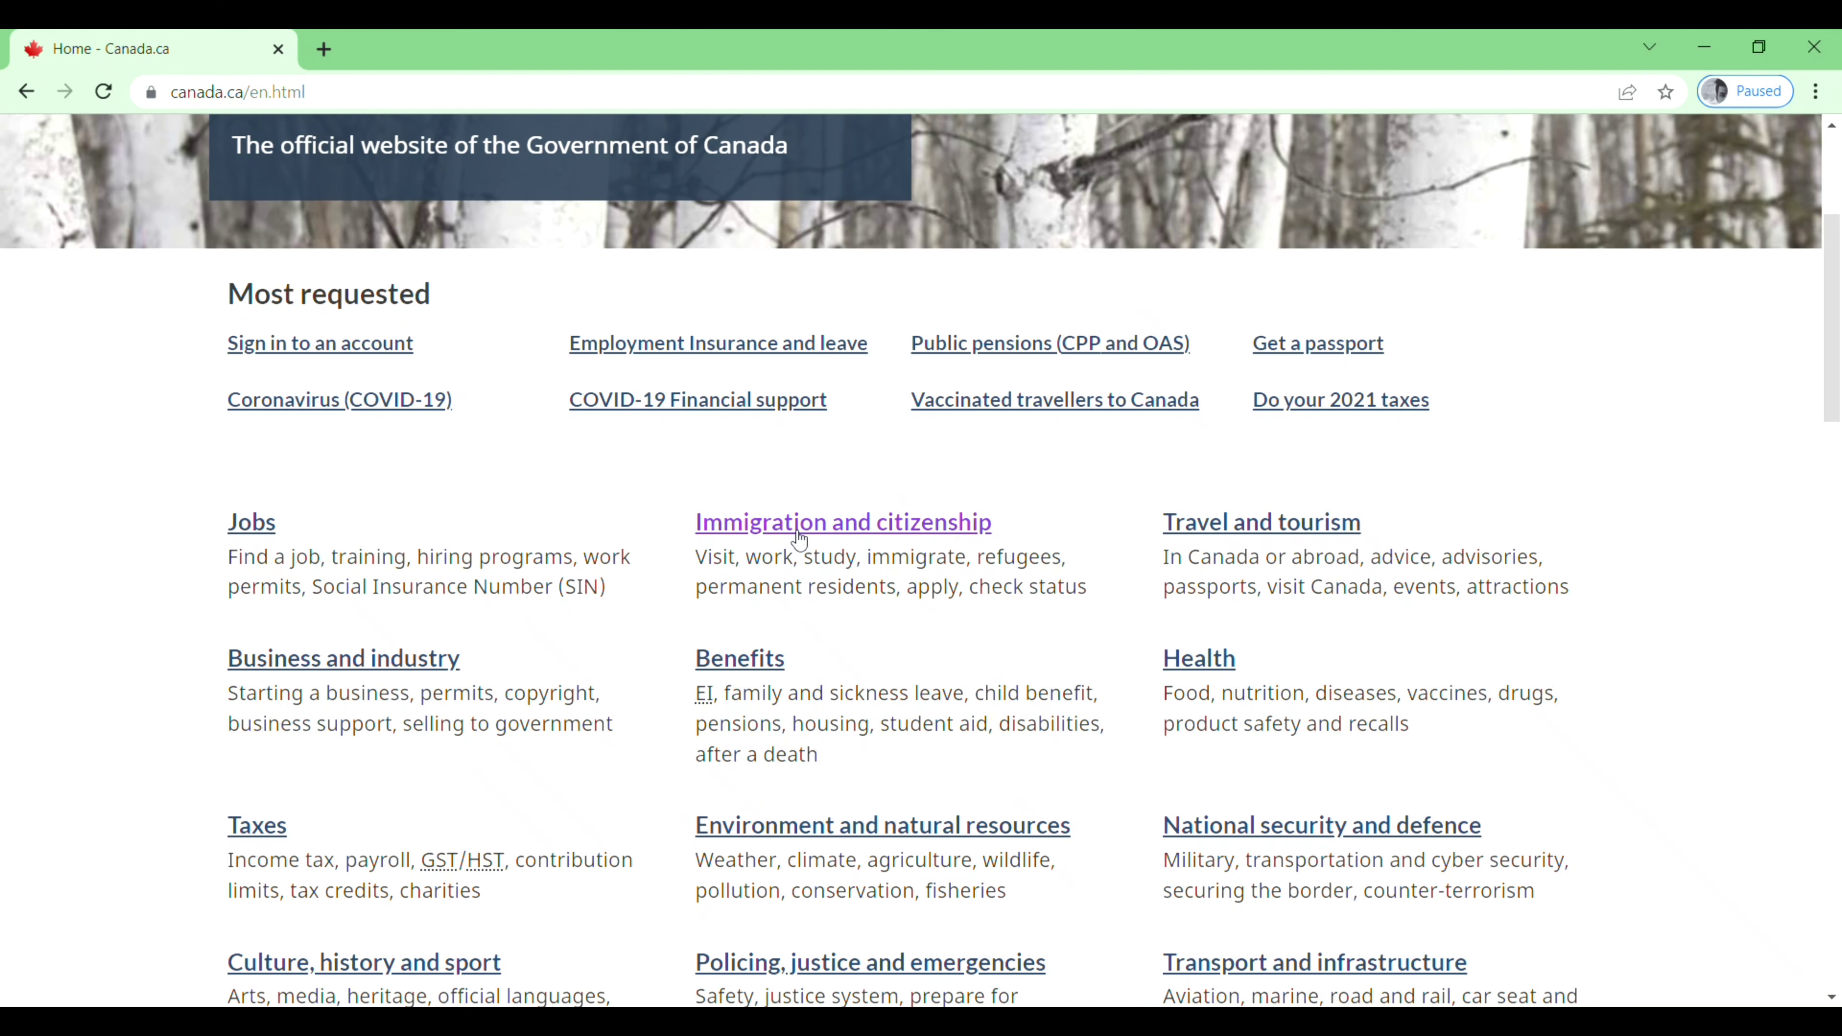
left_click(863, 527)
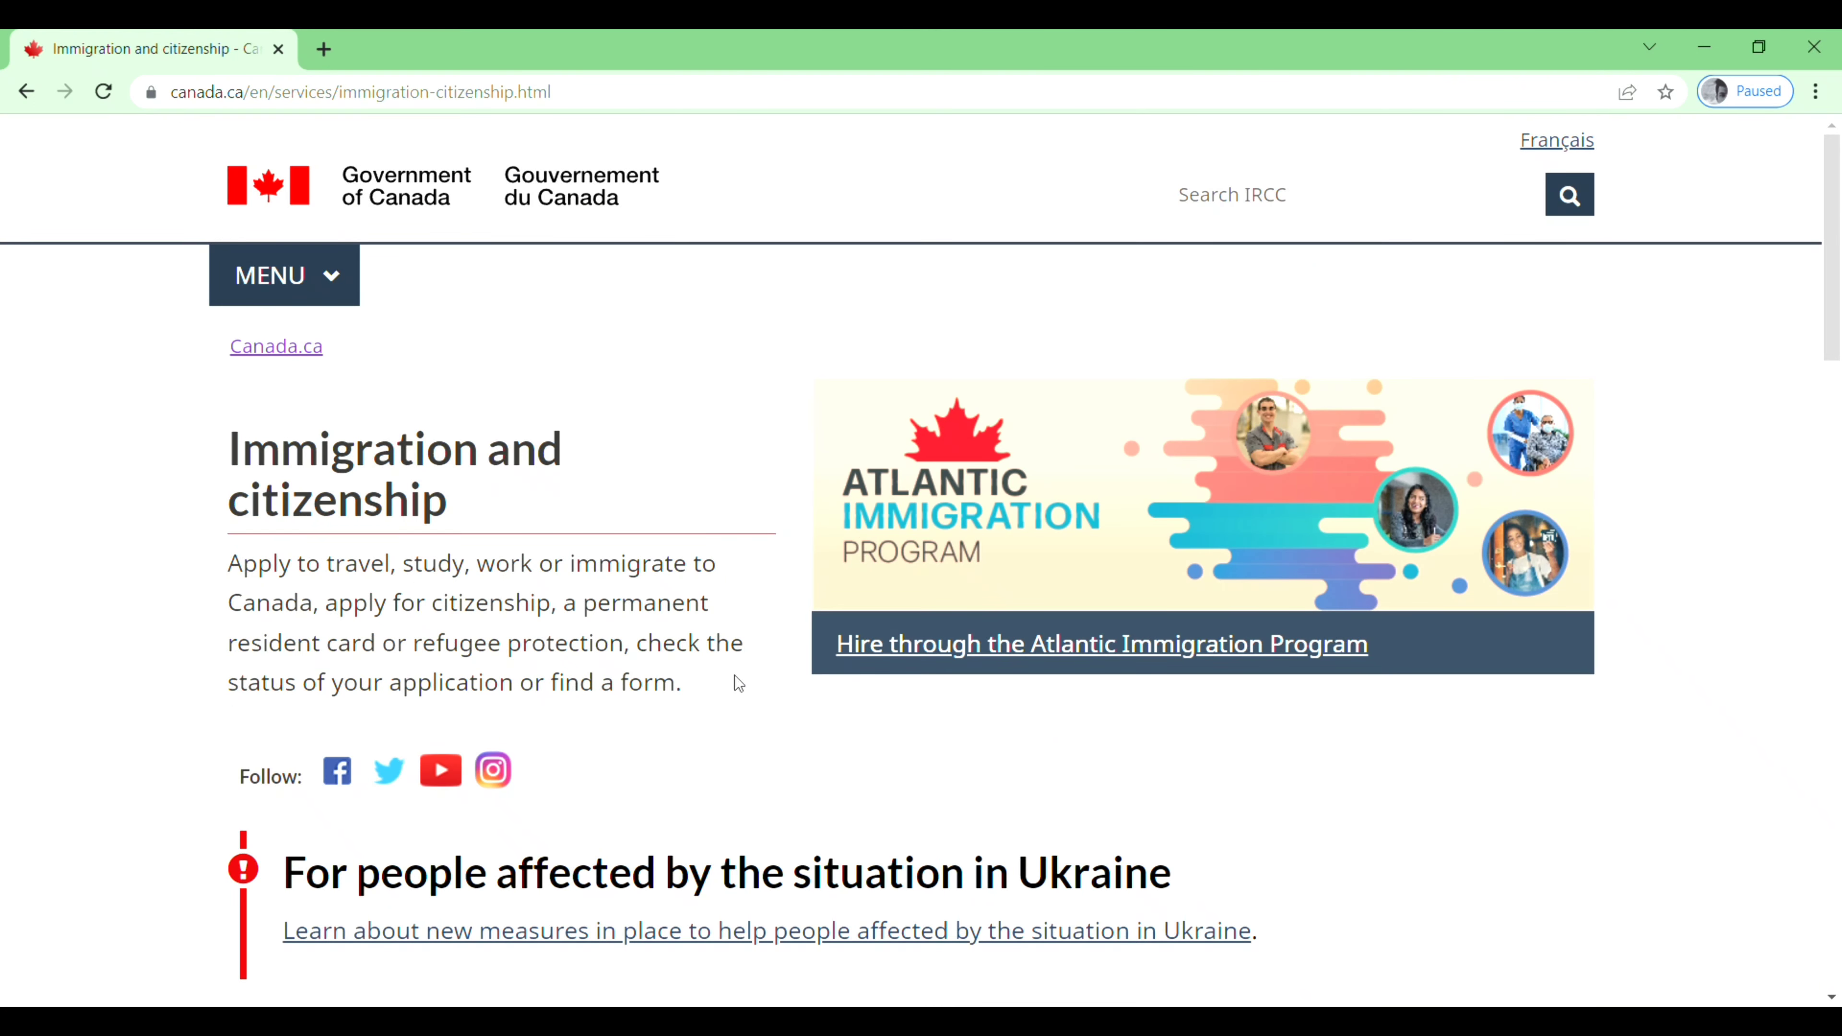
scroll(775, 766, "down", 6)
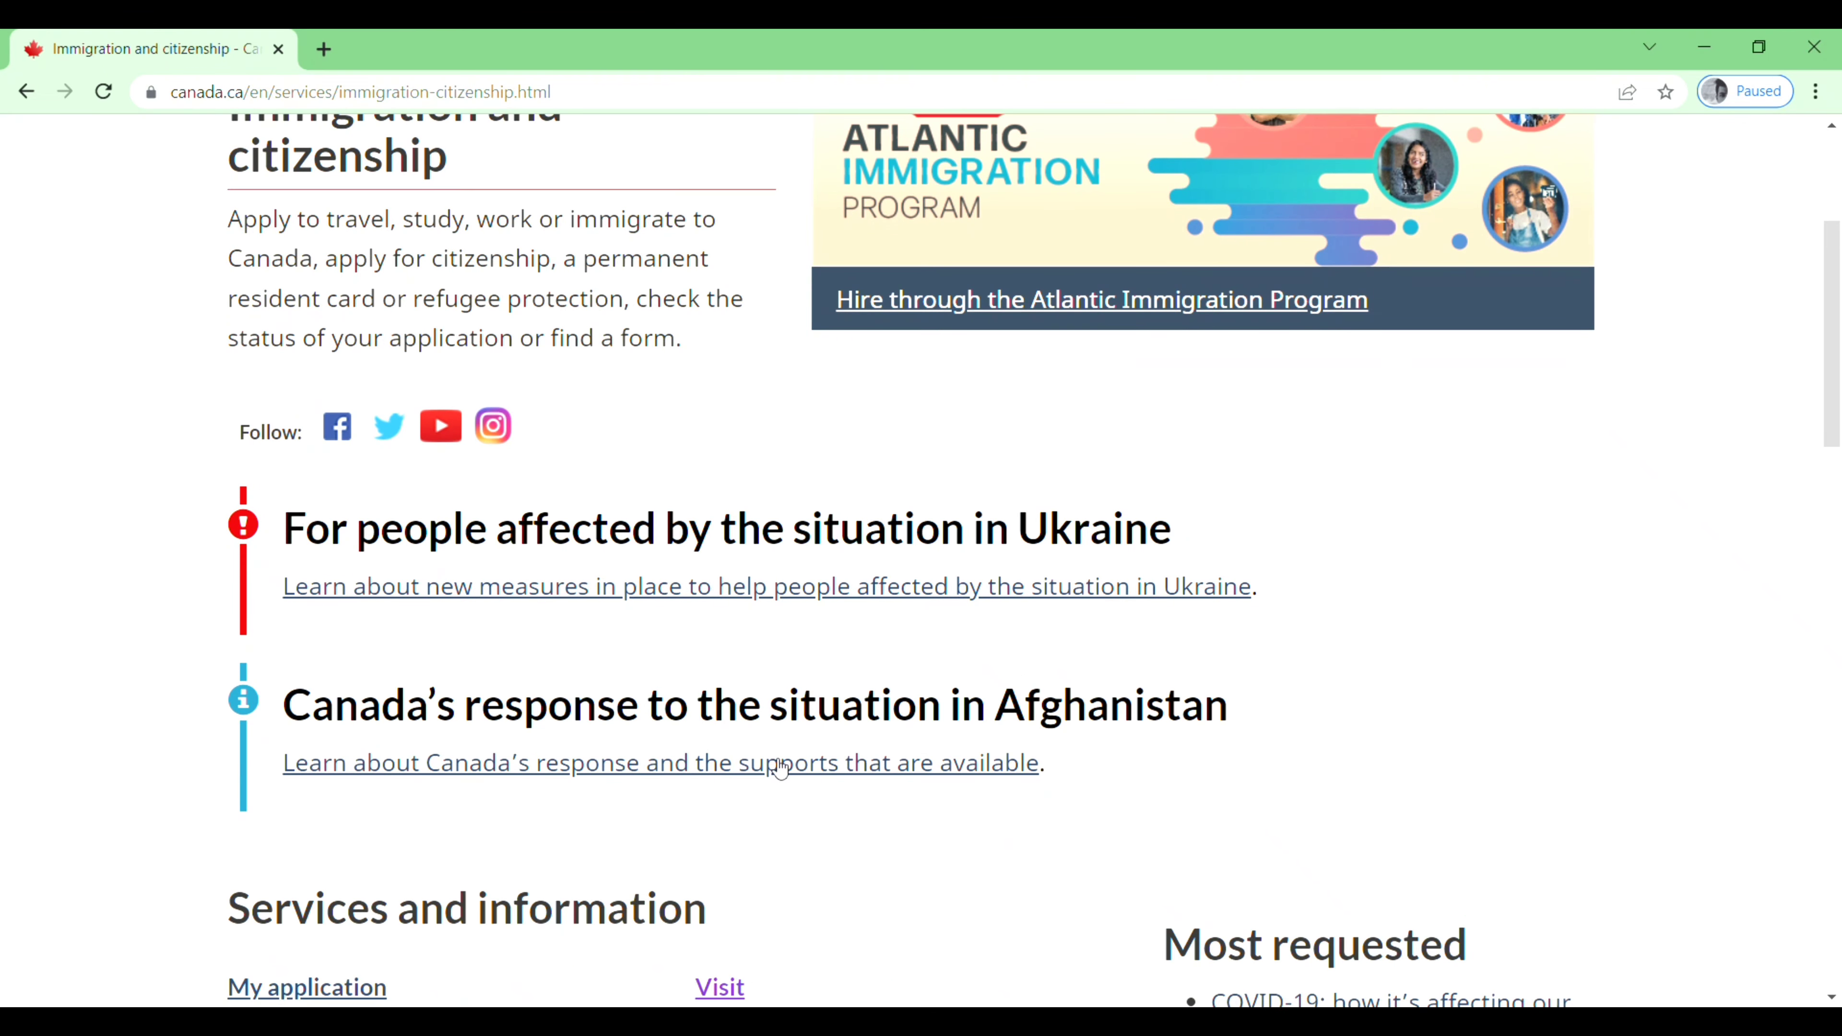
scroll(776, 767, "down", 3)
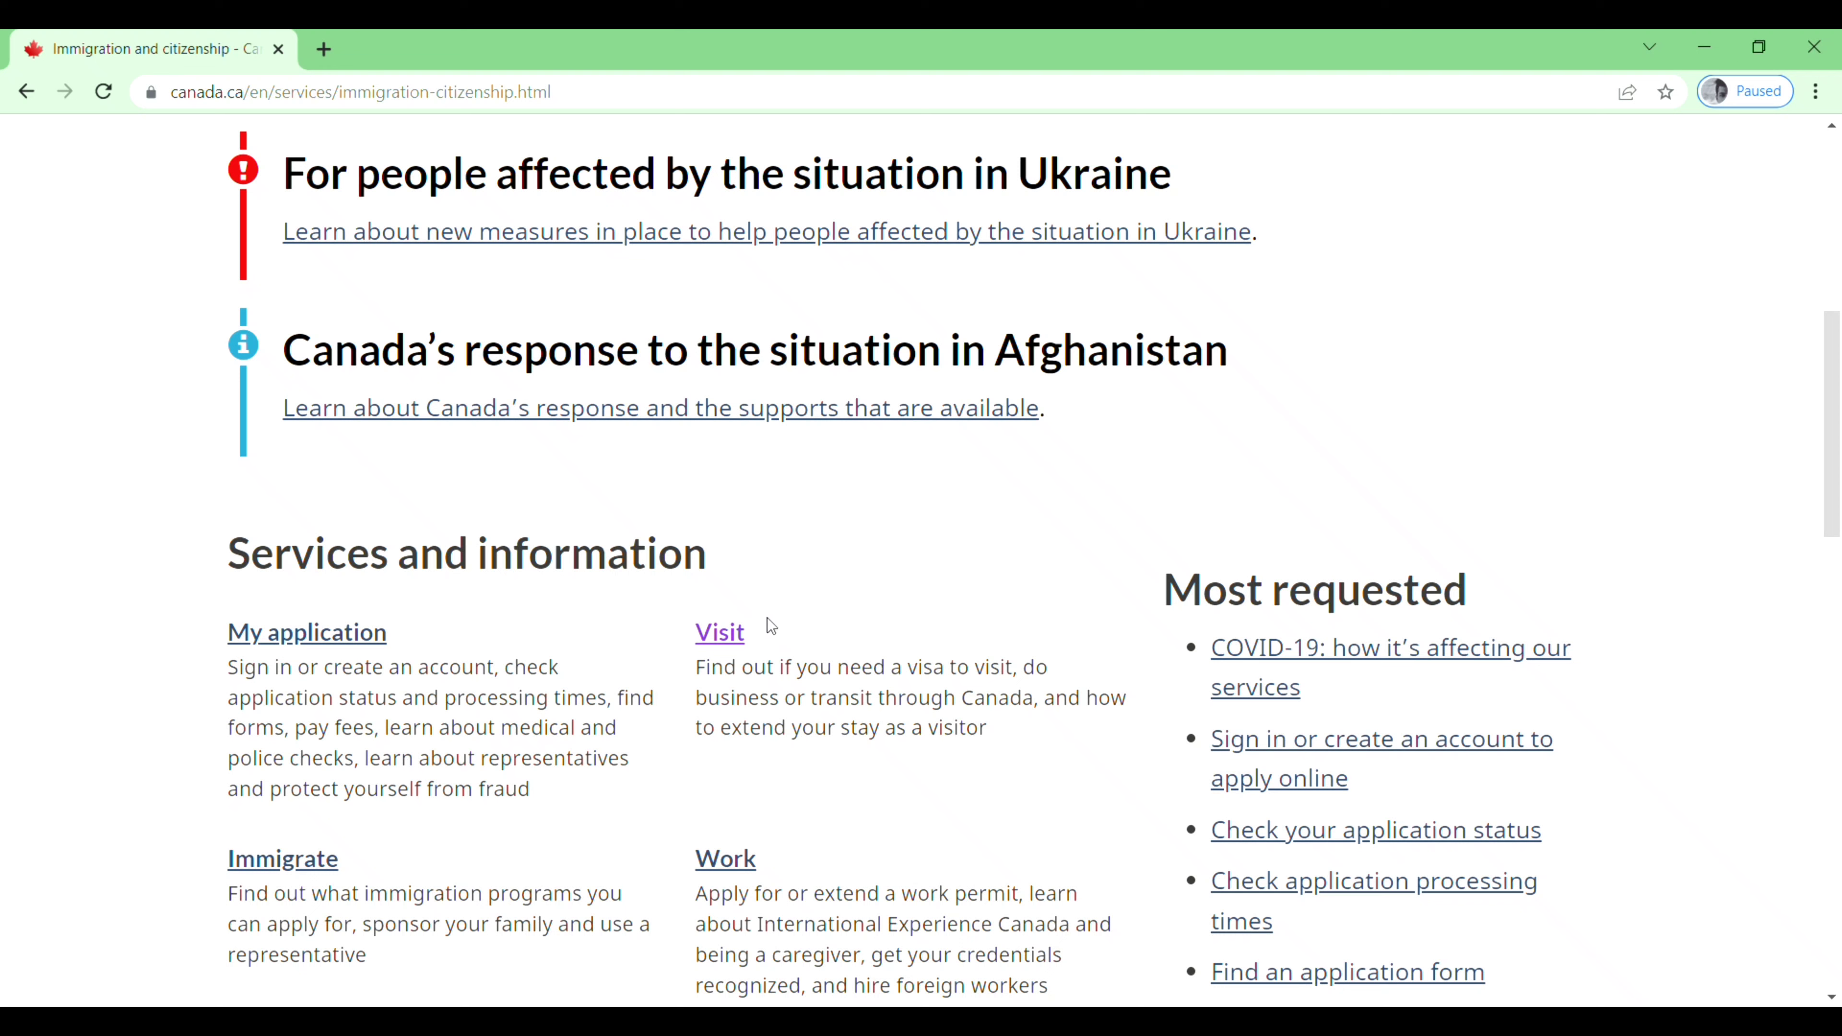
left_click(745, 632)
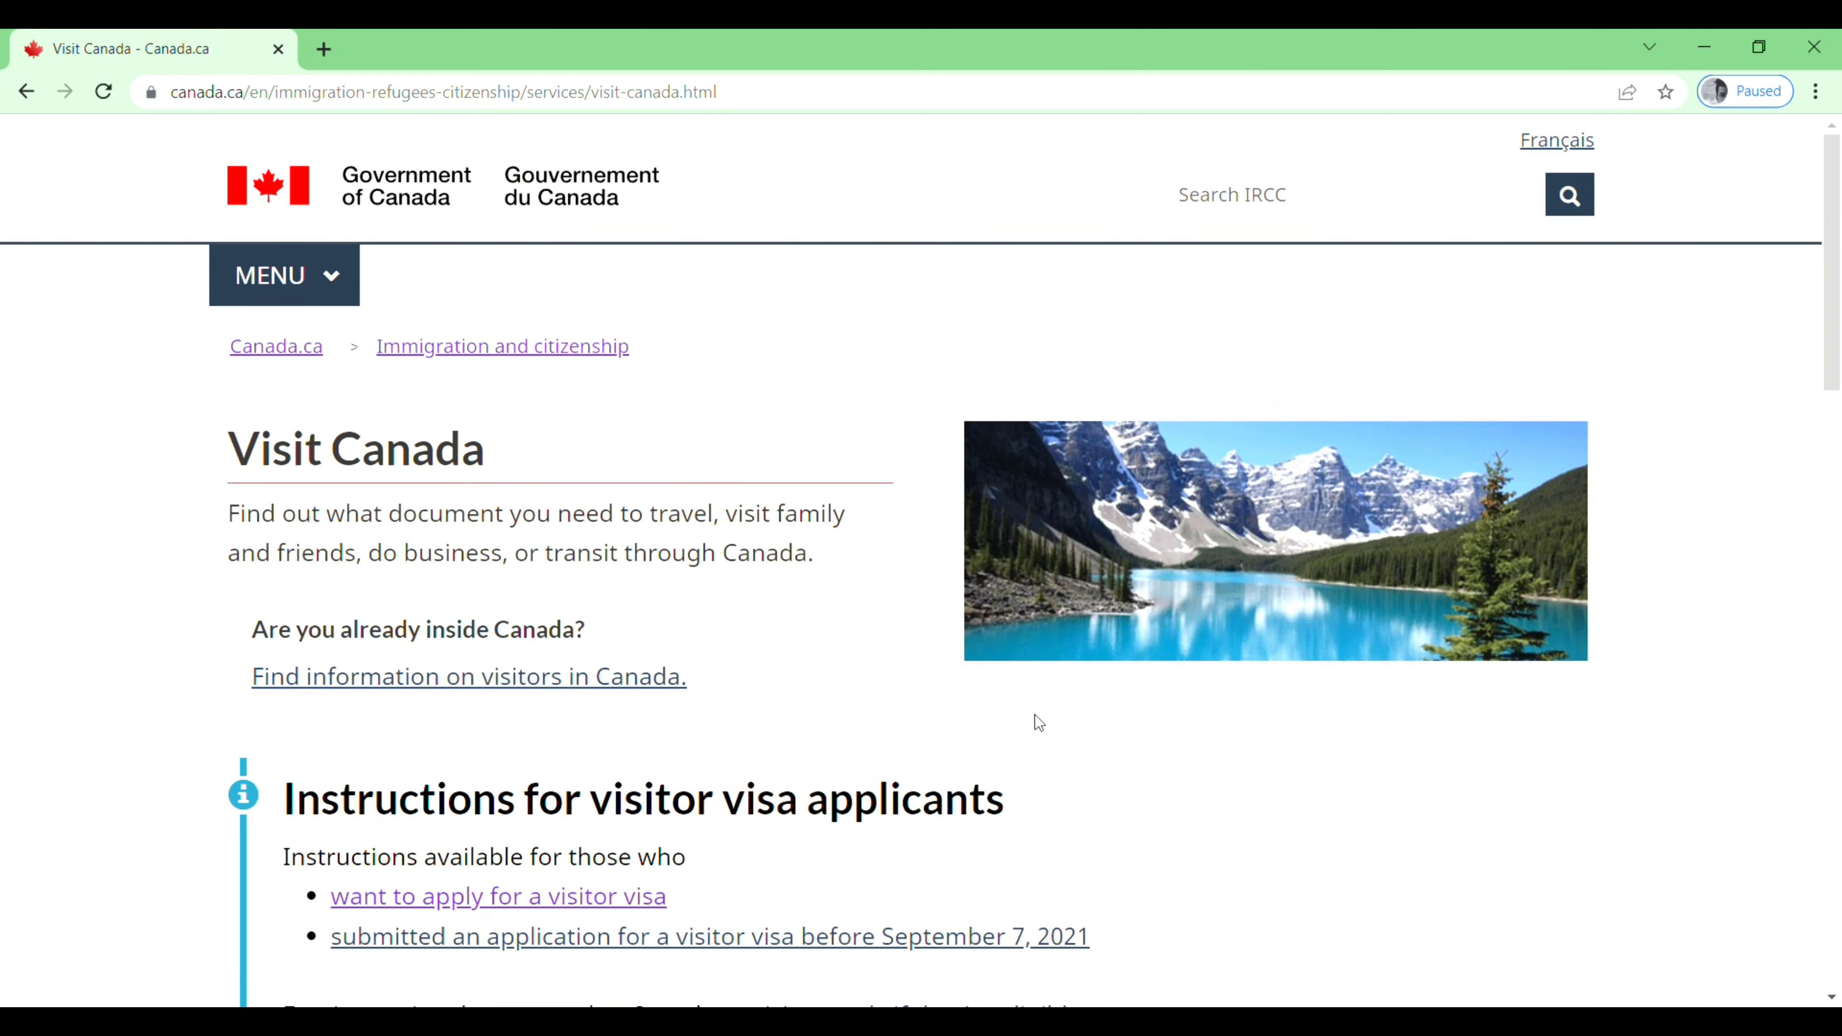
Step: Open the visitor visa instructions for those who want to apply
scroll(1036, 715, "down", 4)
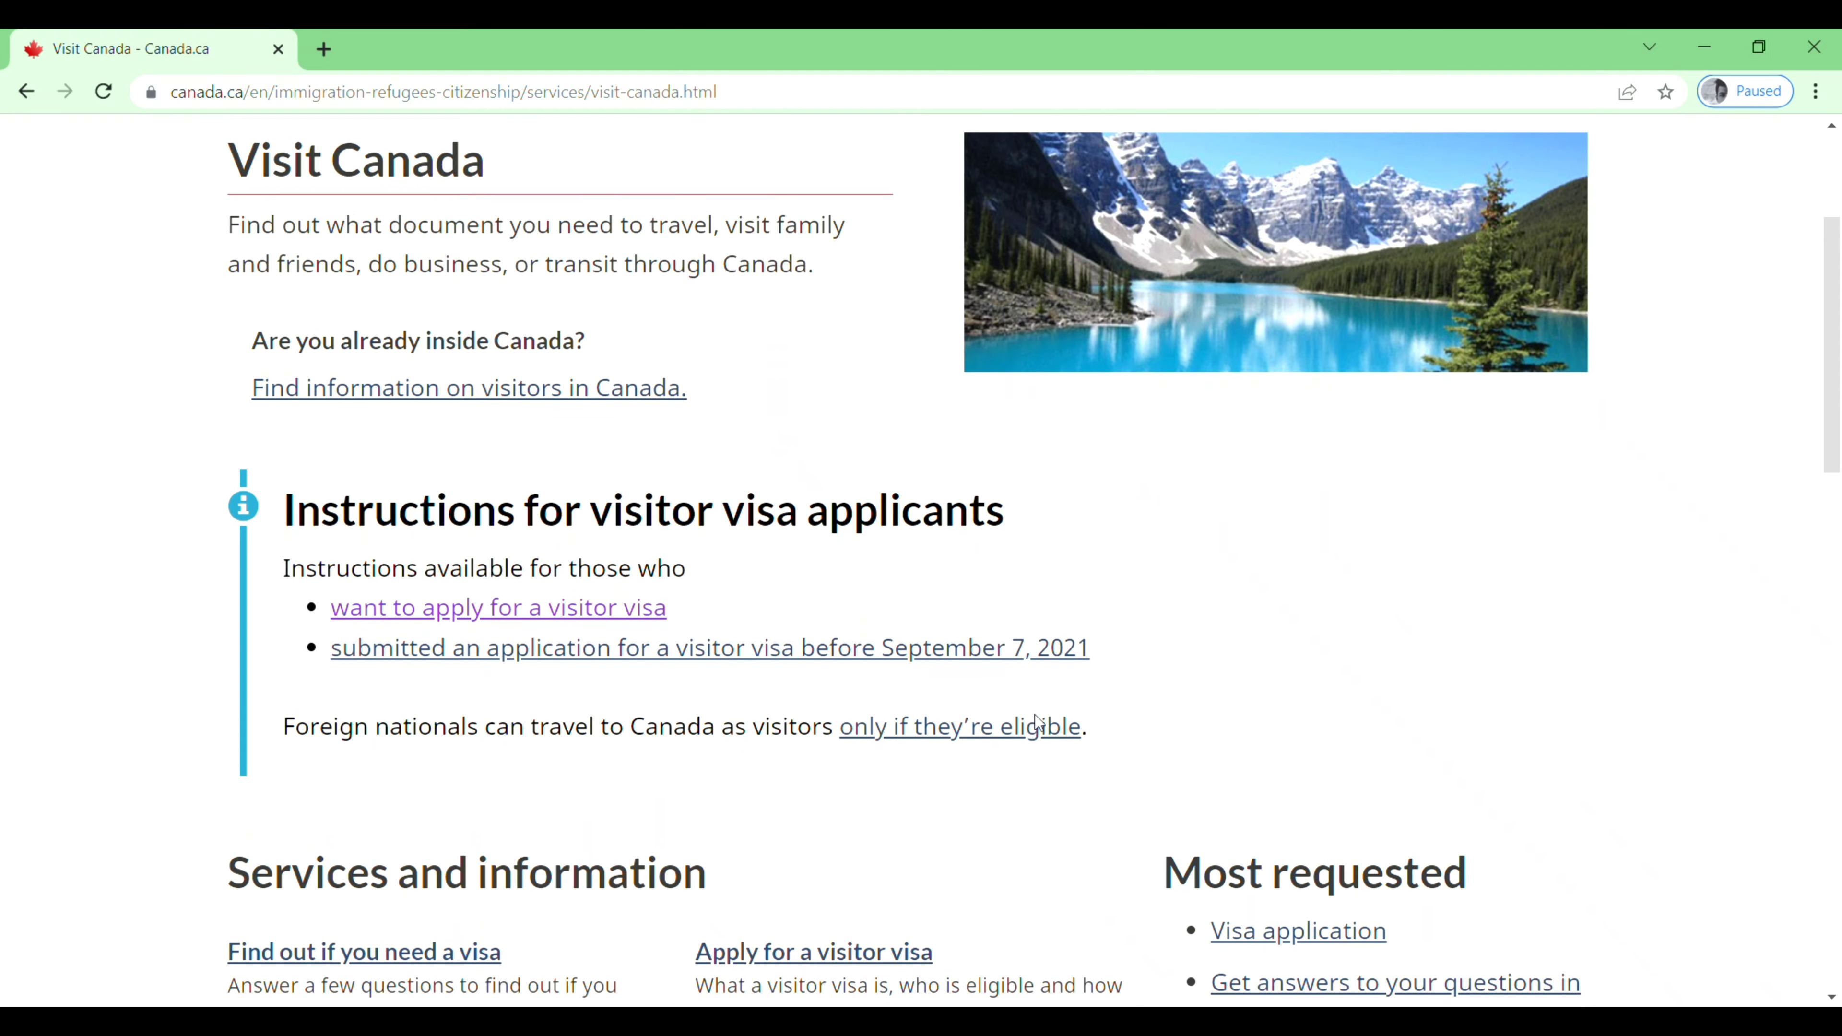
scroll(1035, 714, "down", 1)
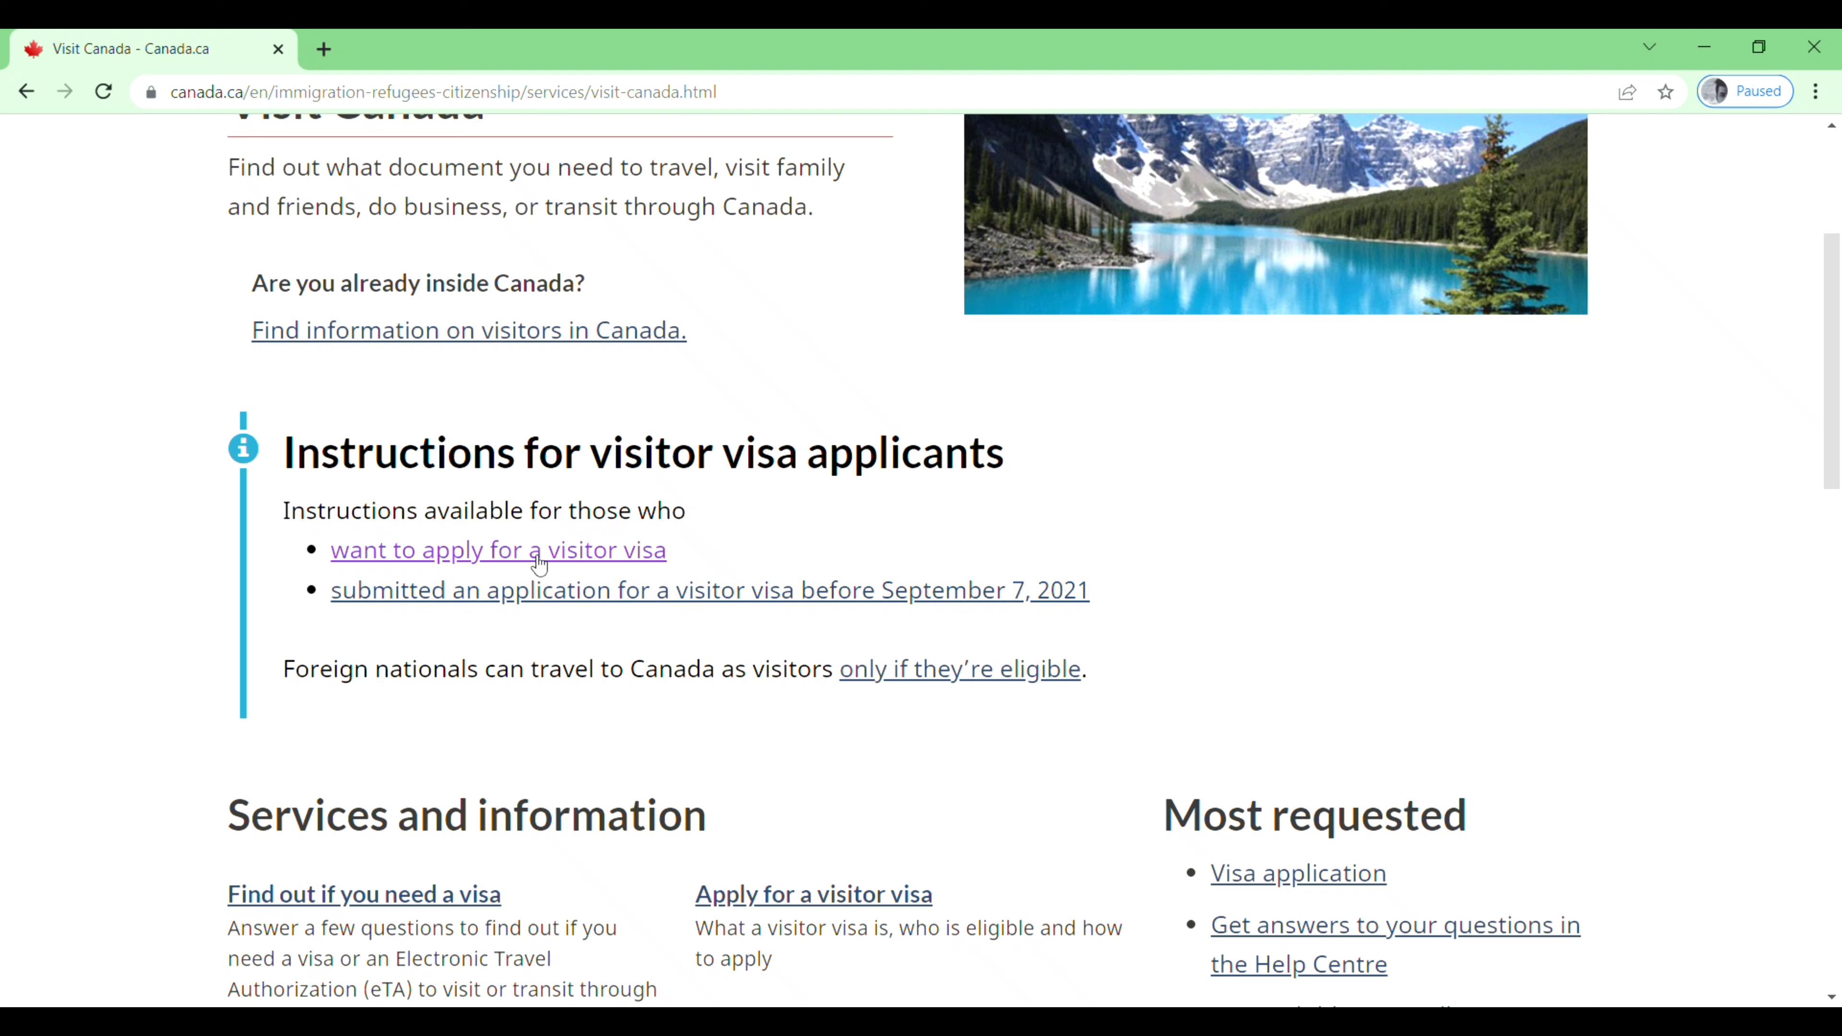
left_click(578, 559)
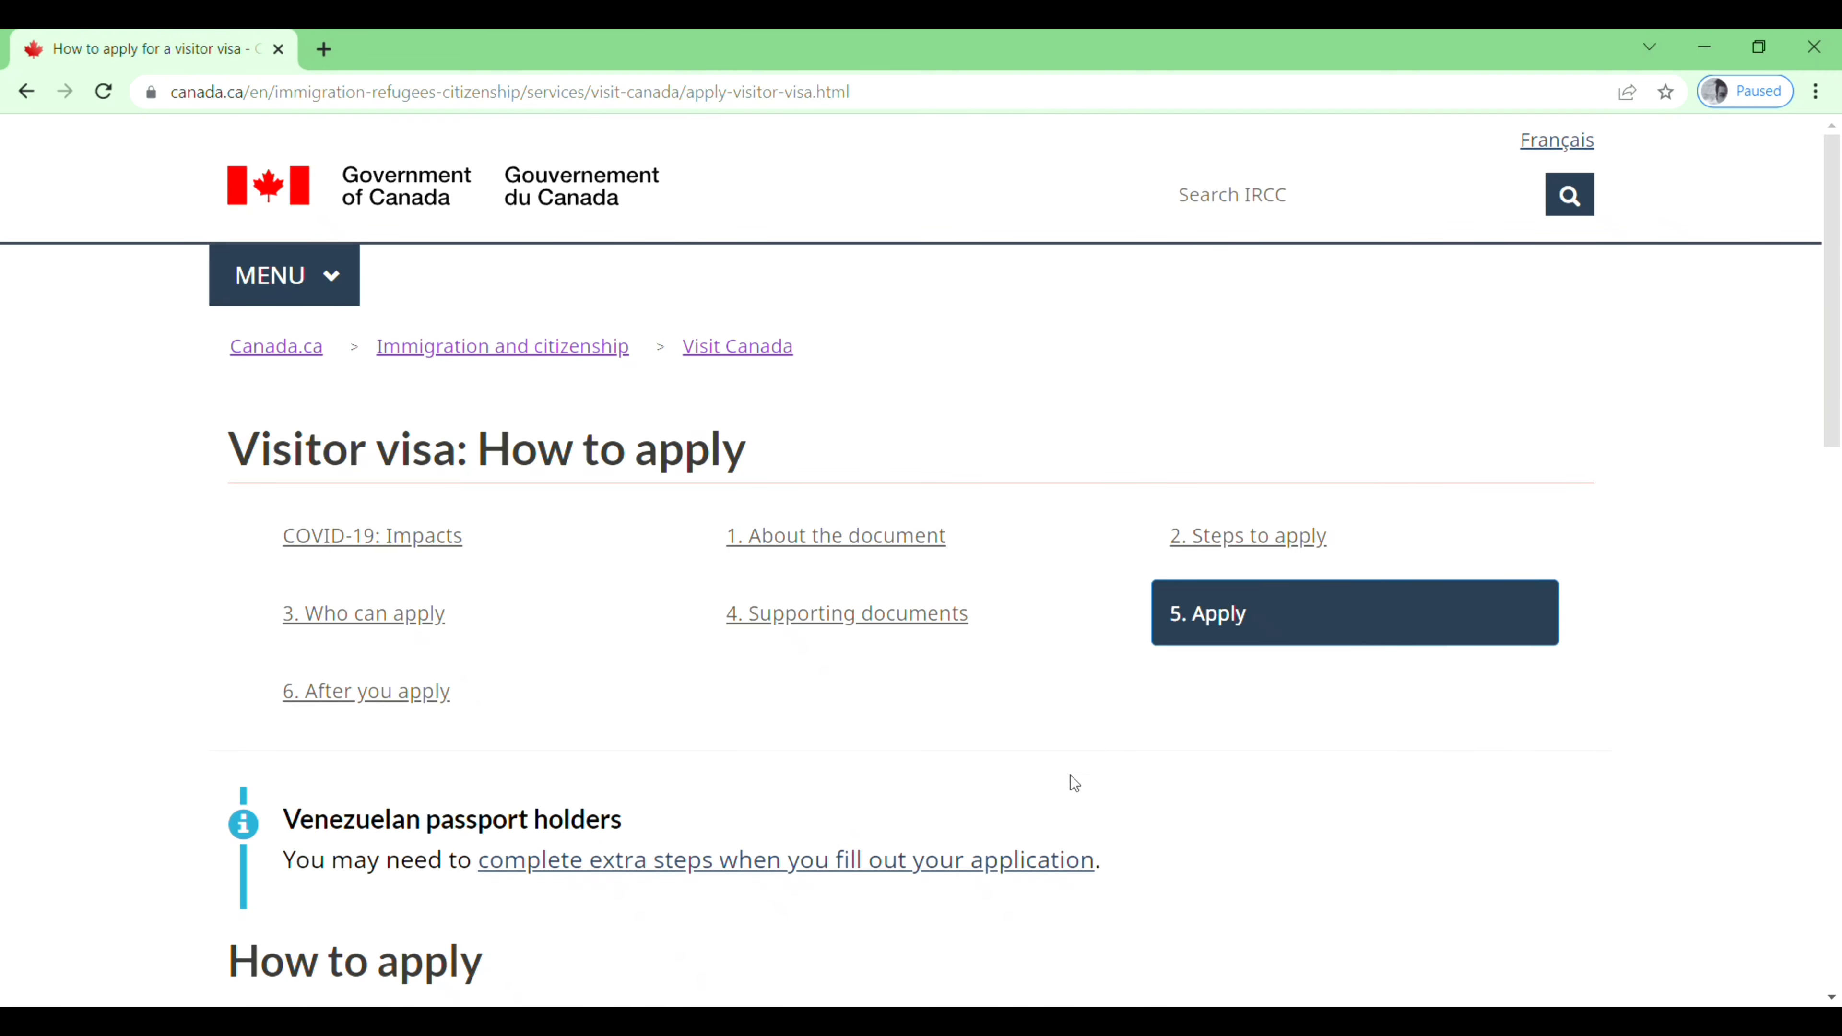
Step: Give "To unite with a family member" as the reason for the visitor visa and get the instructions for it
scroll(1135, 858, "down", 4)
scroll(1135, 858, "down", 5)
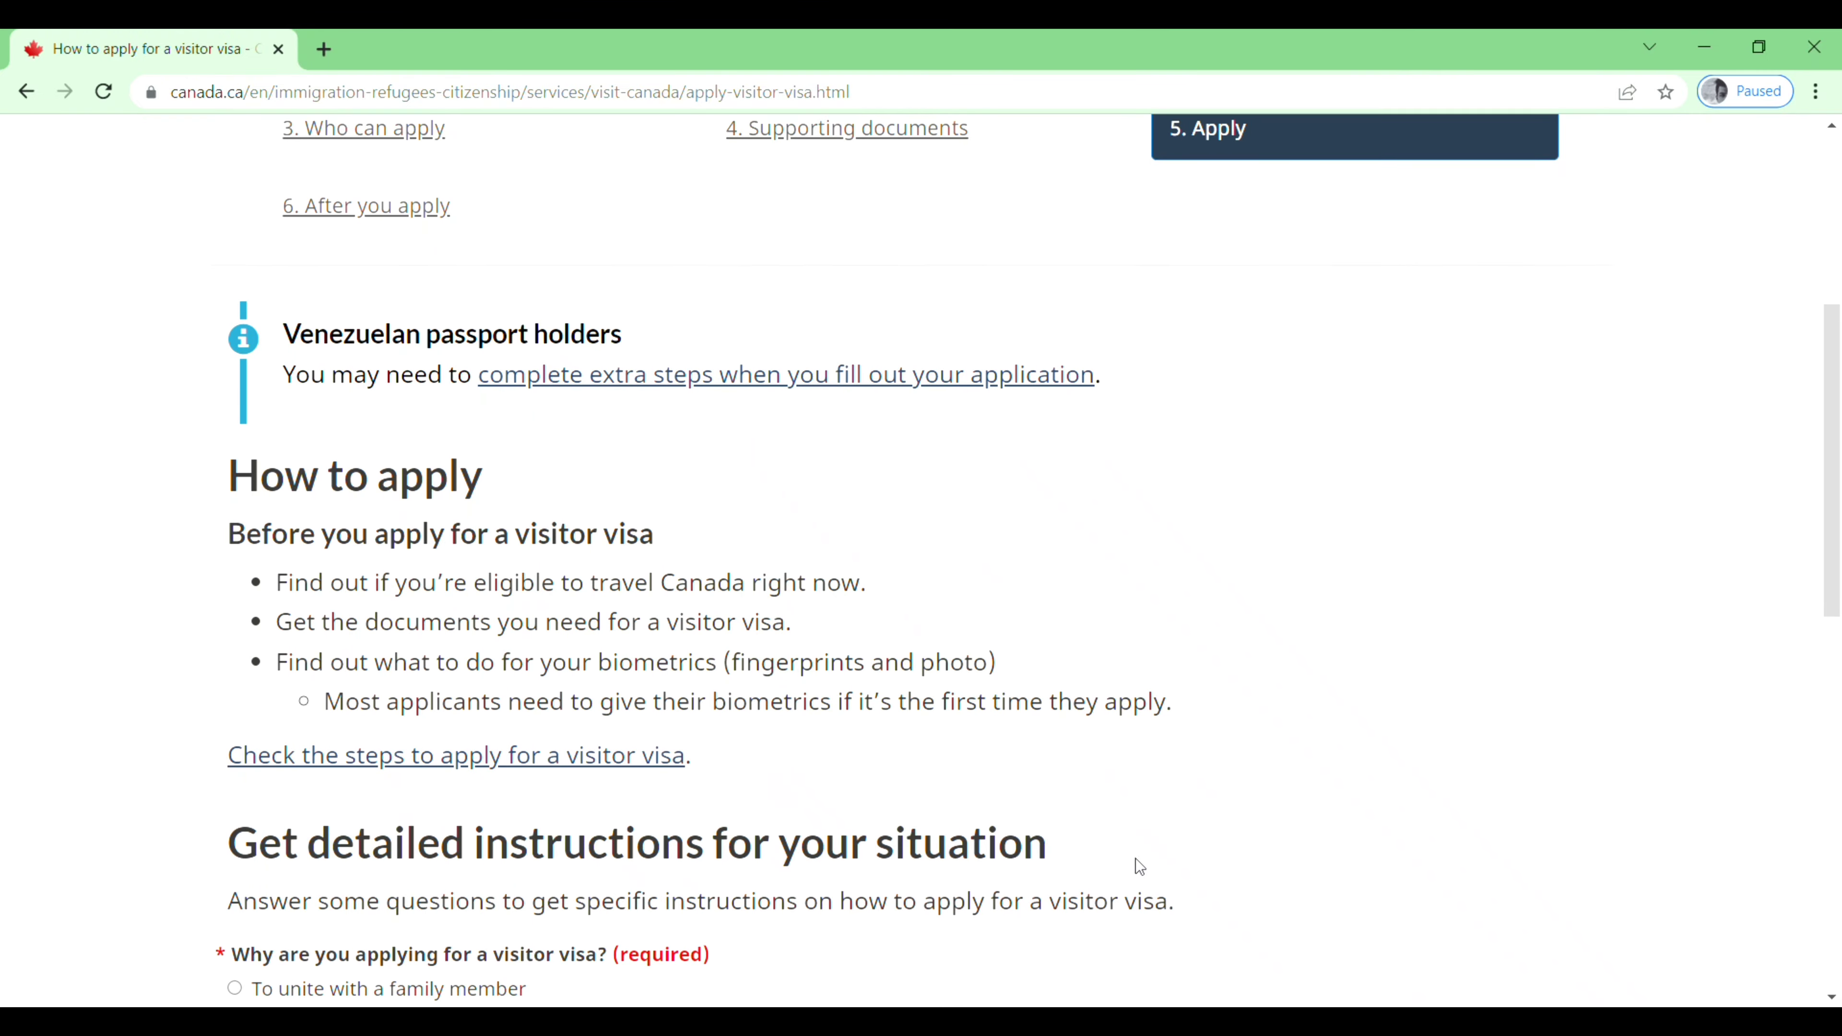
scroll(1135, 858, "down", 1)
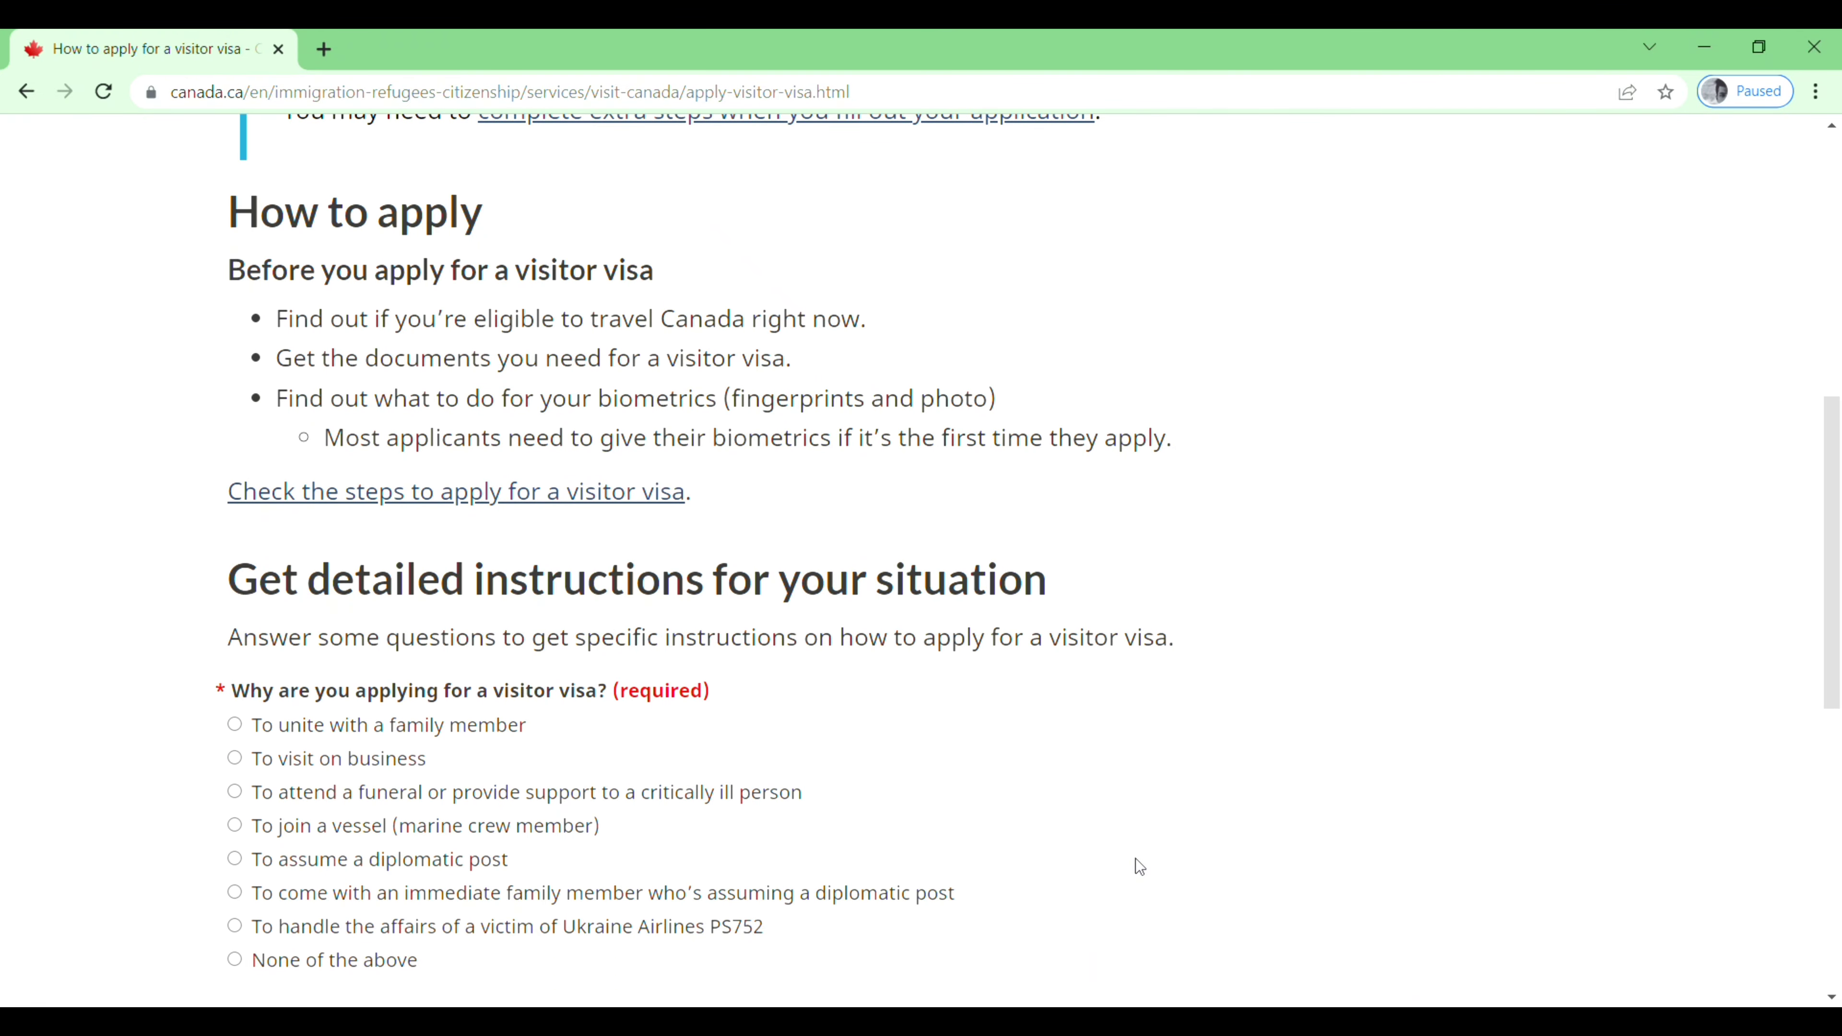
scroll(1135, 858, "down", 1)
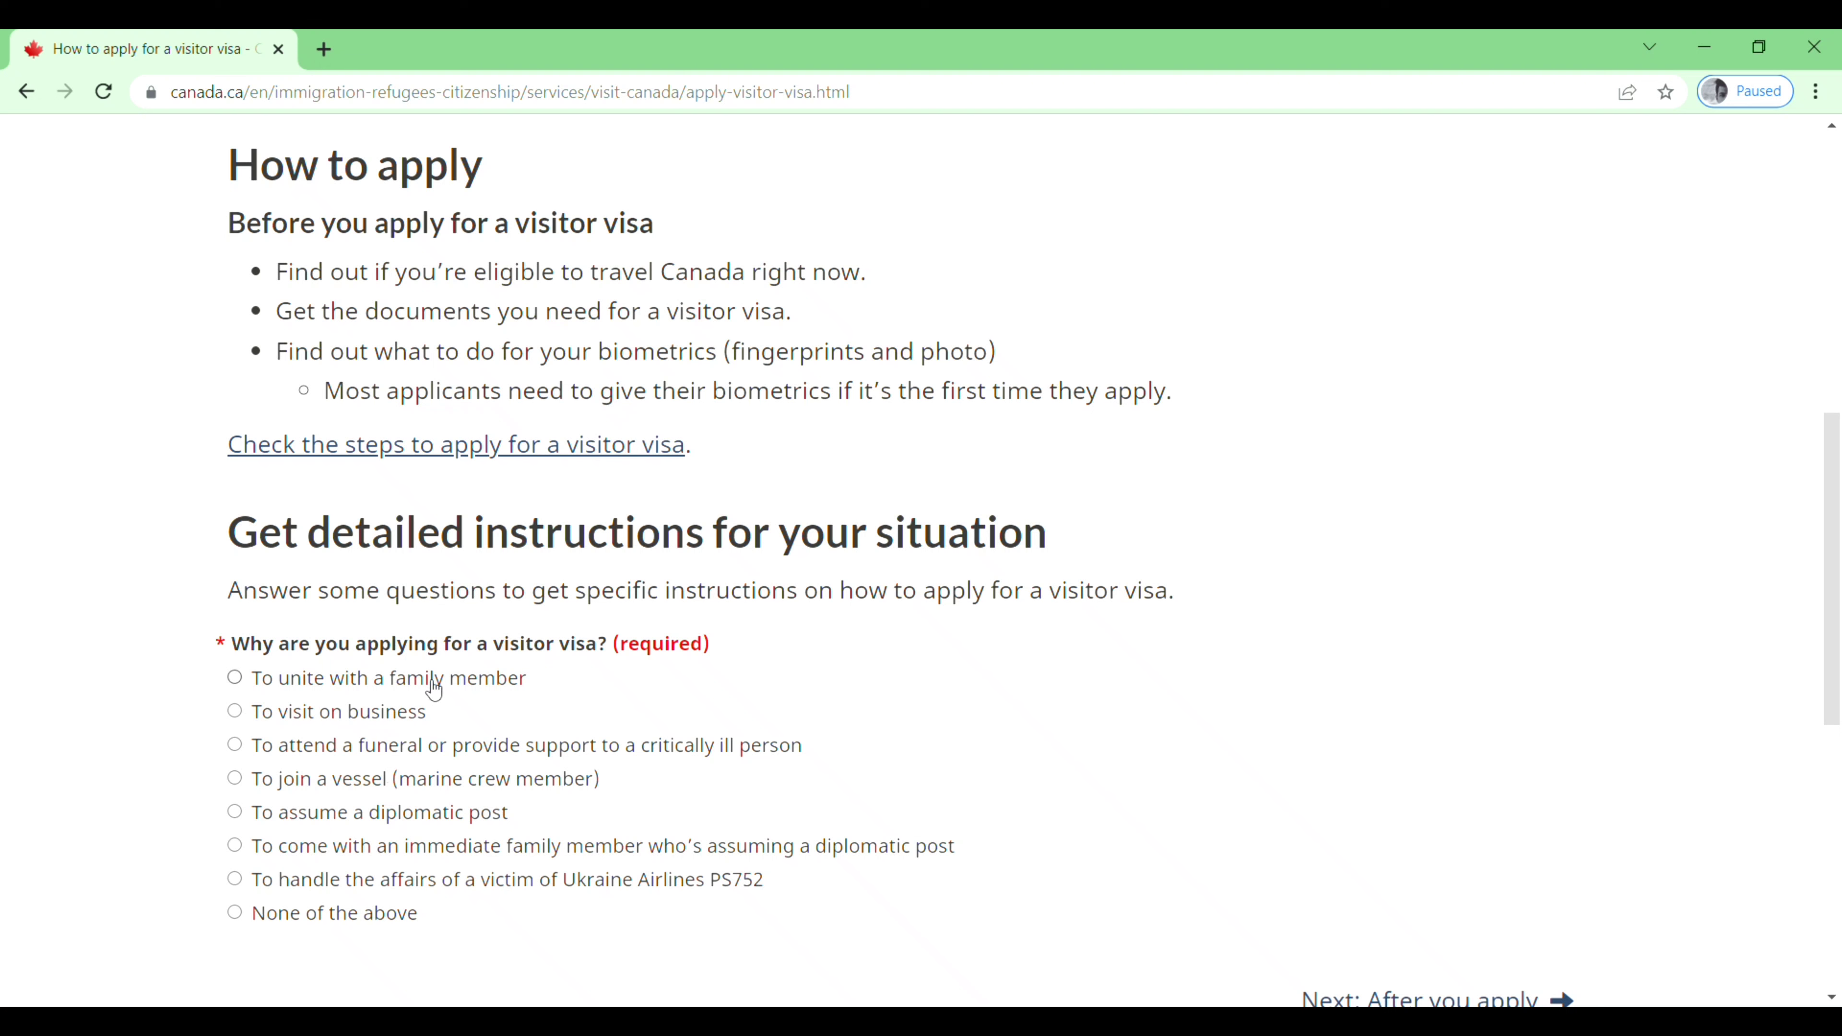
left_click(234, 677)
scroll(623, 817, "down", 3)
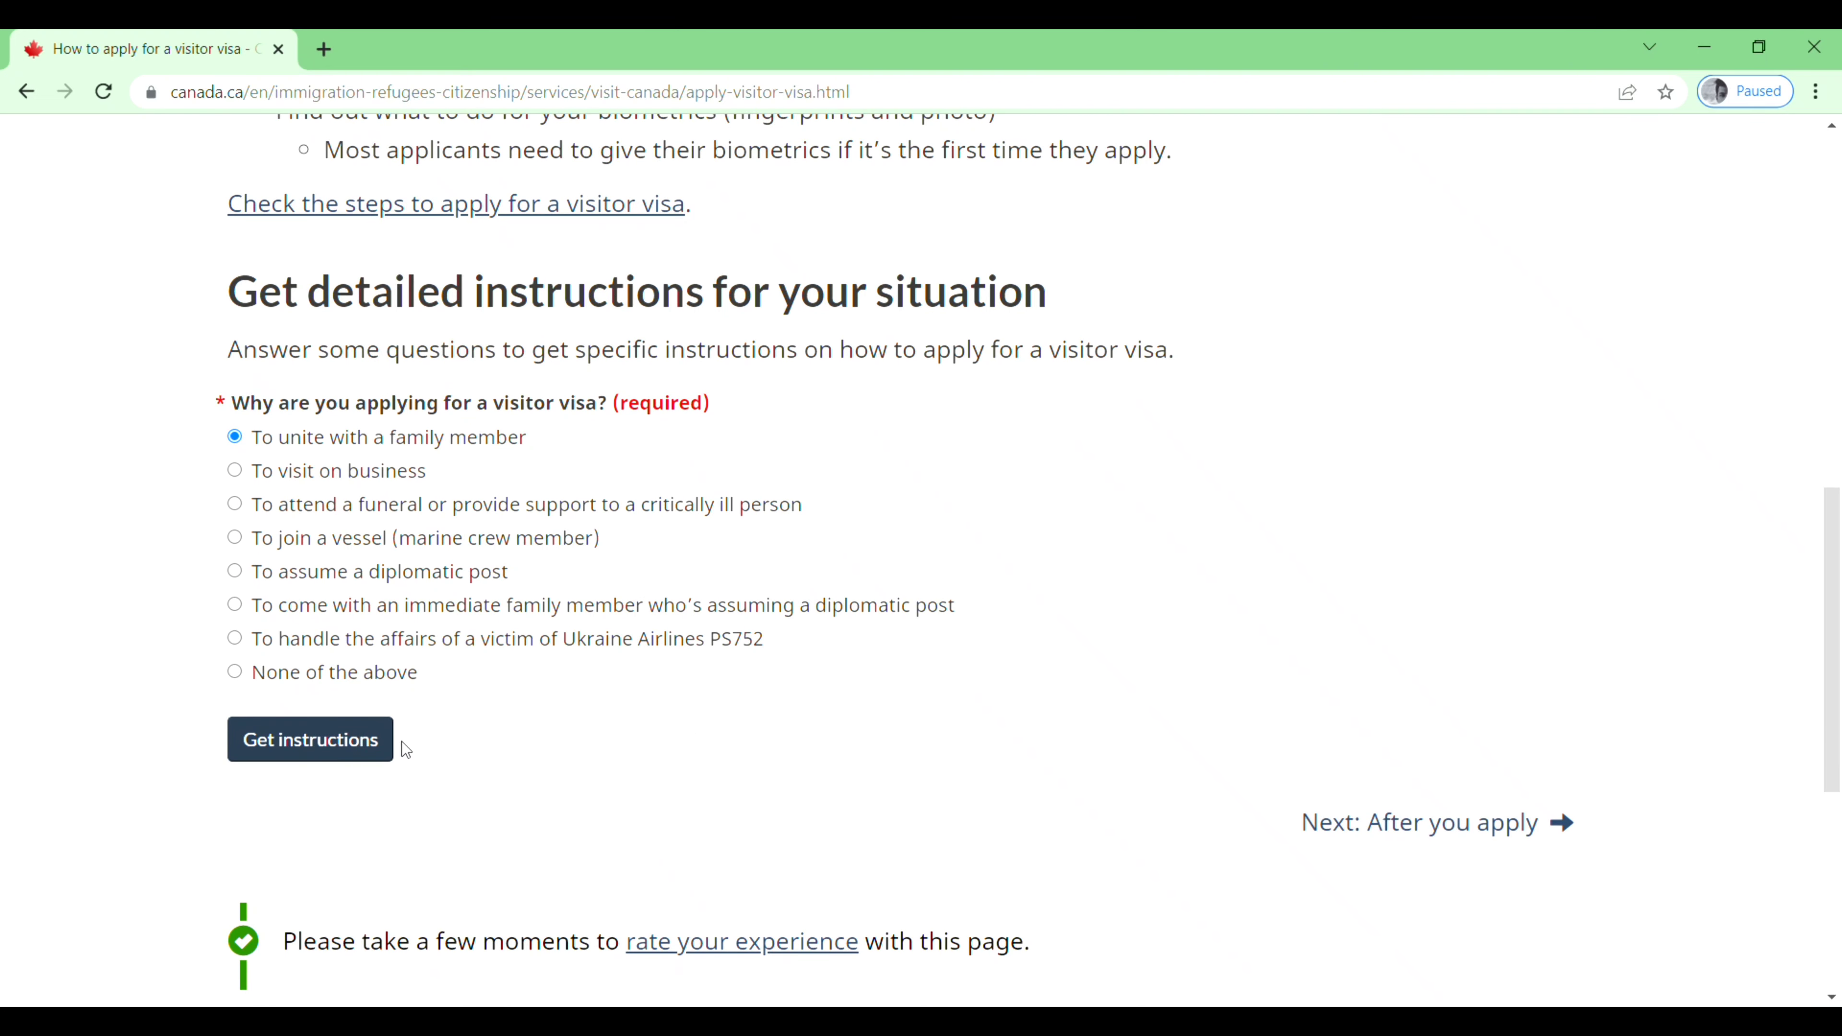
left_click(334, 745)
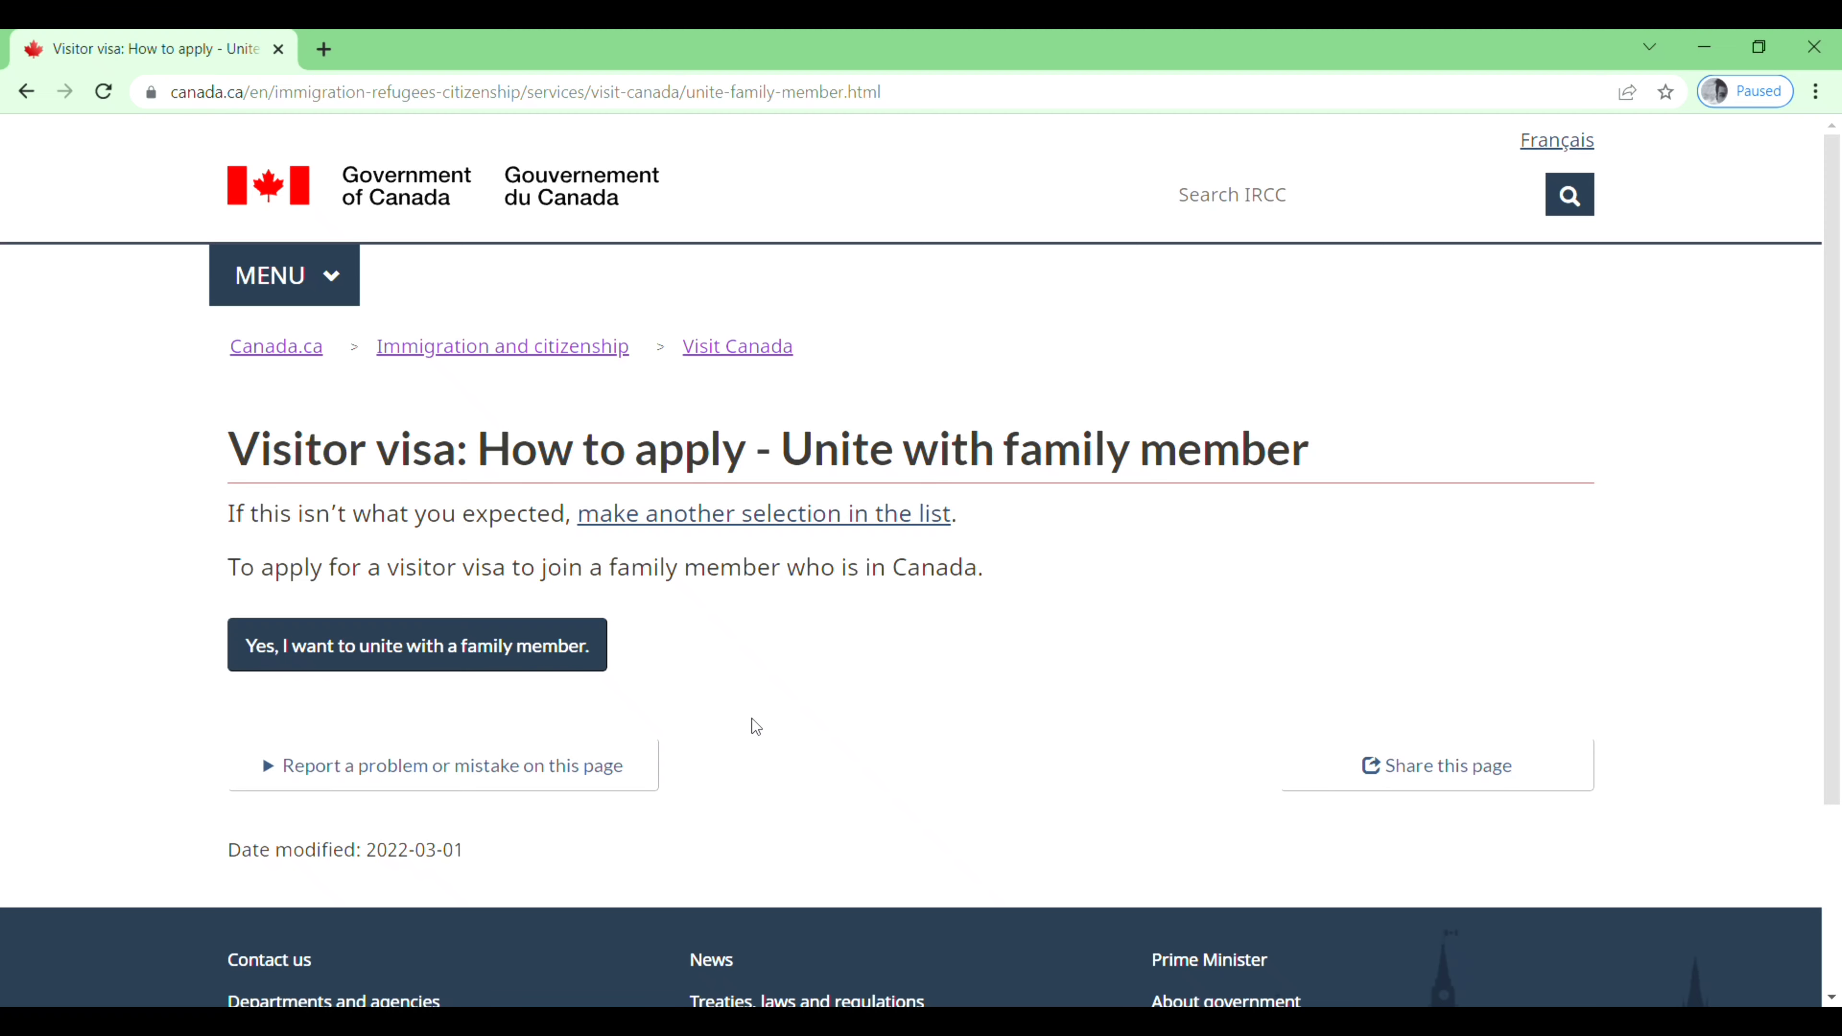
Step: Confirm wanting to unite with a family member and open the guide on applying through the IRCC Portal
scroll(755, 726, "down", 1)
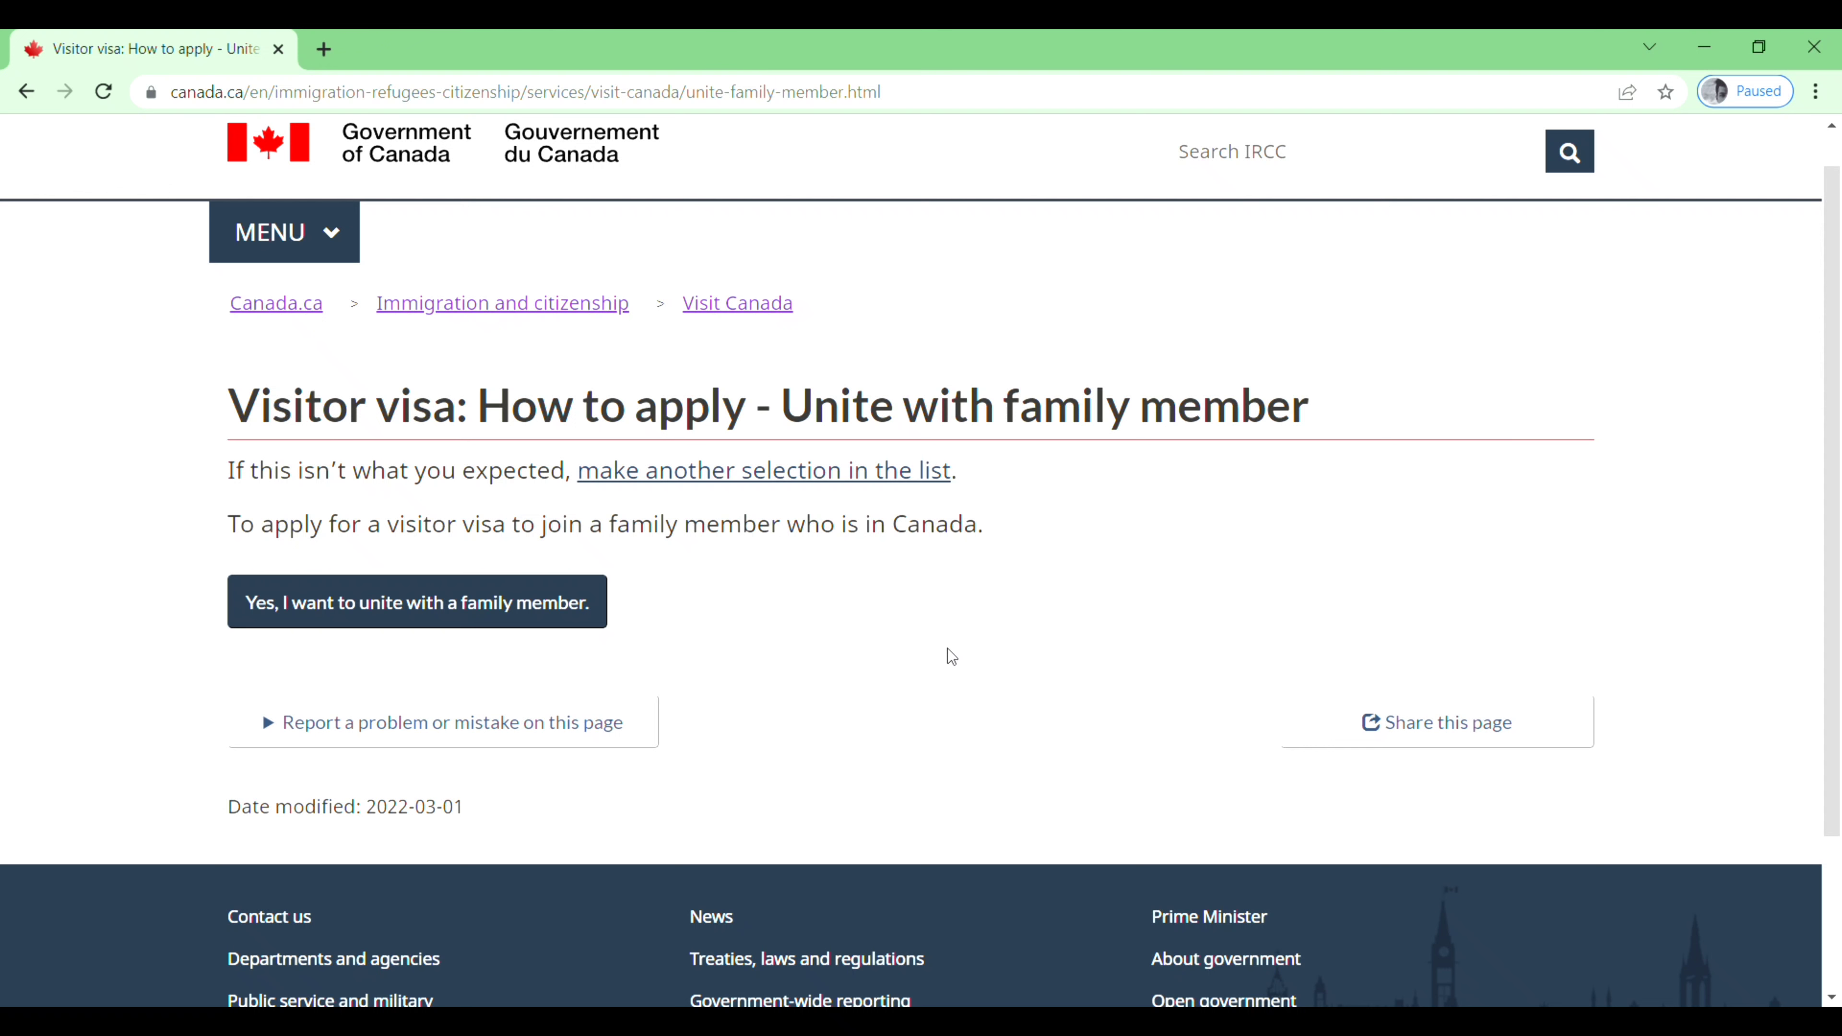
scroll(951, 657, "down", 1)
scroll(947, 653, "up", 1)
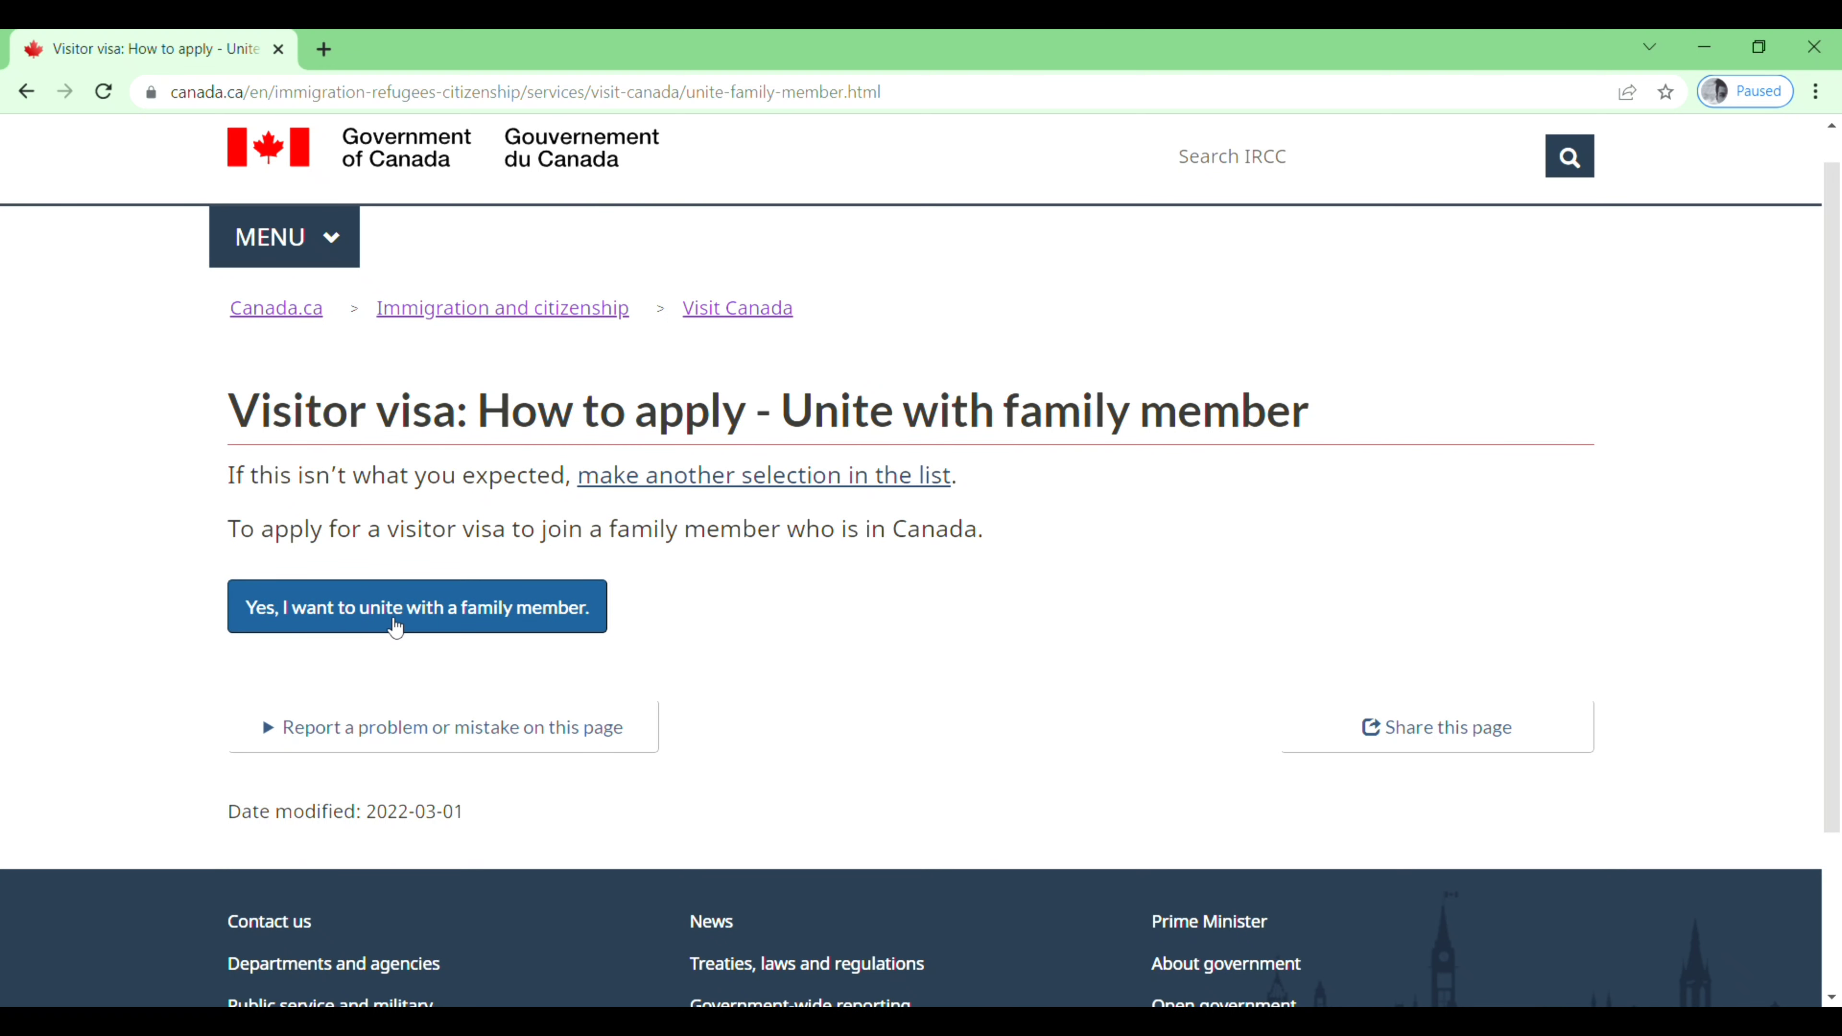
left_click(452, 616)
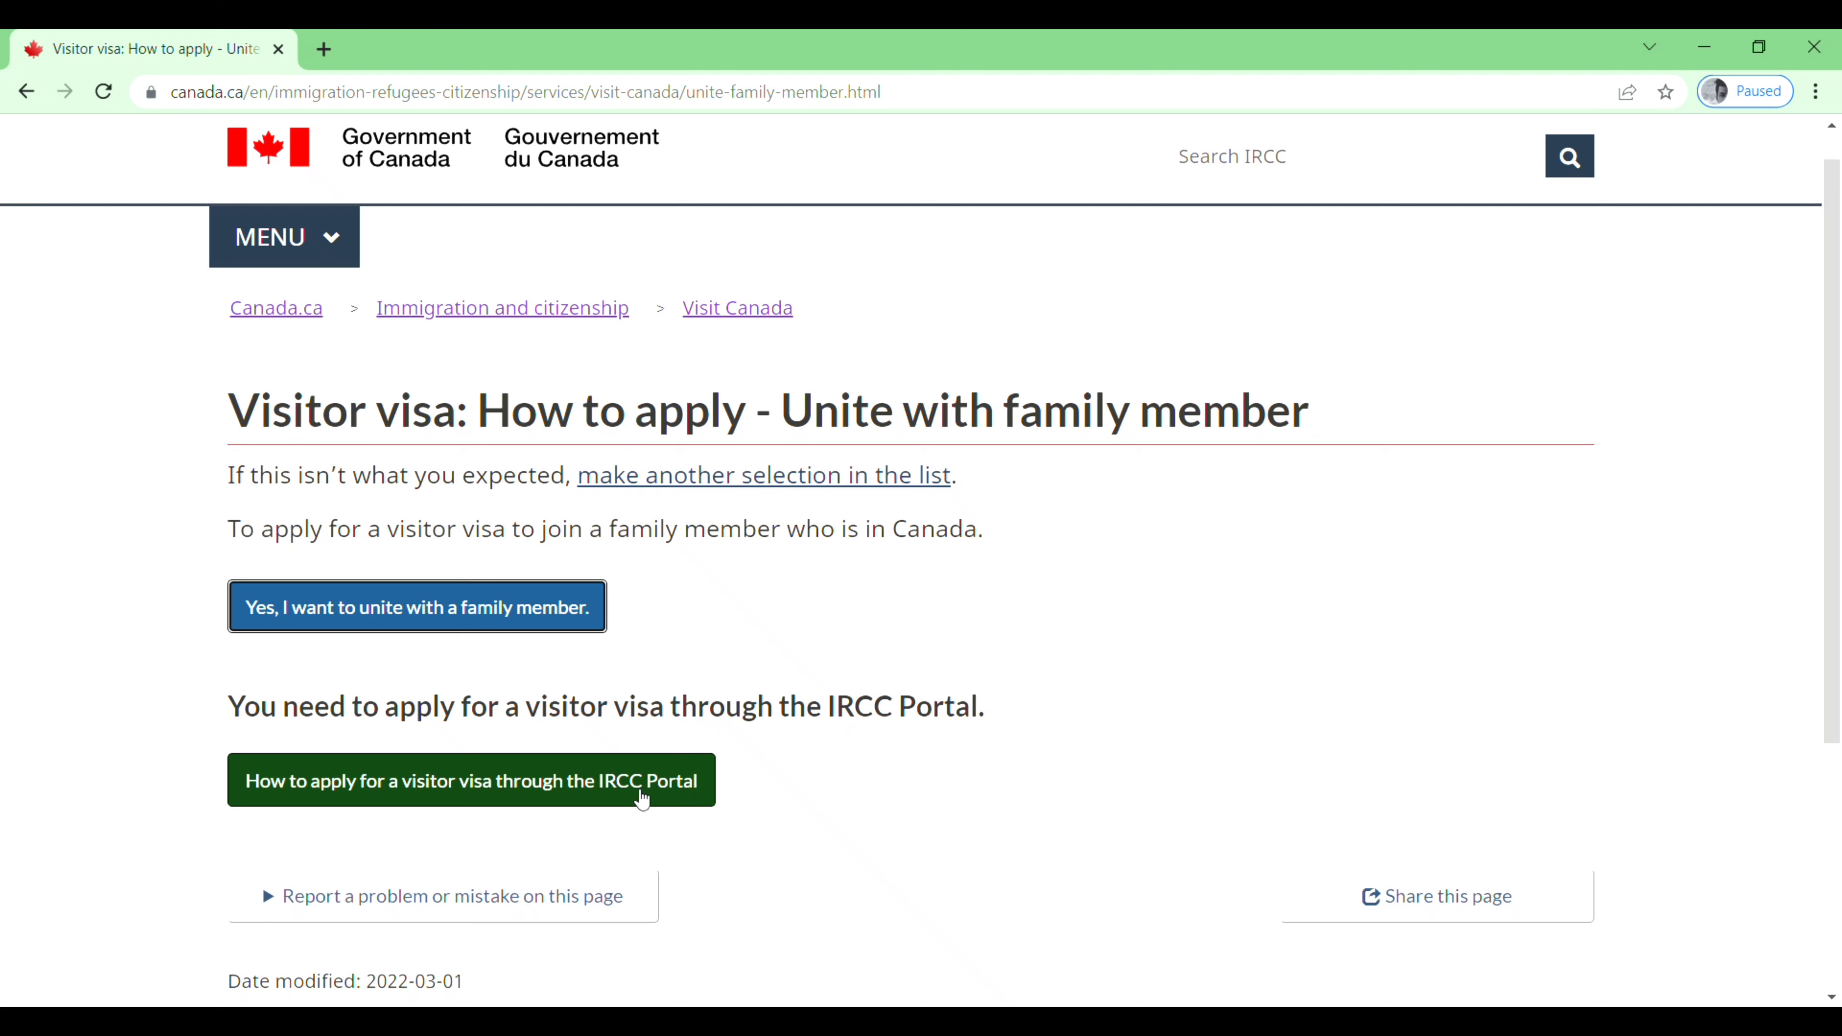
left_click(666, 793)
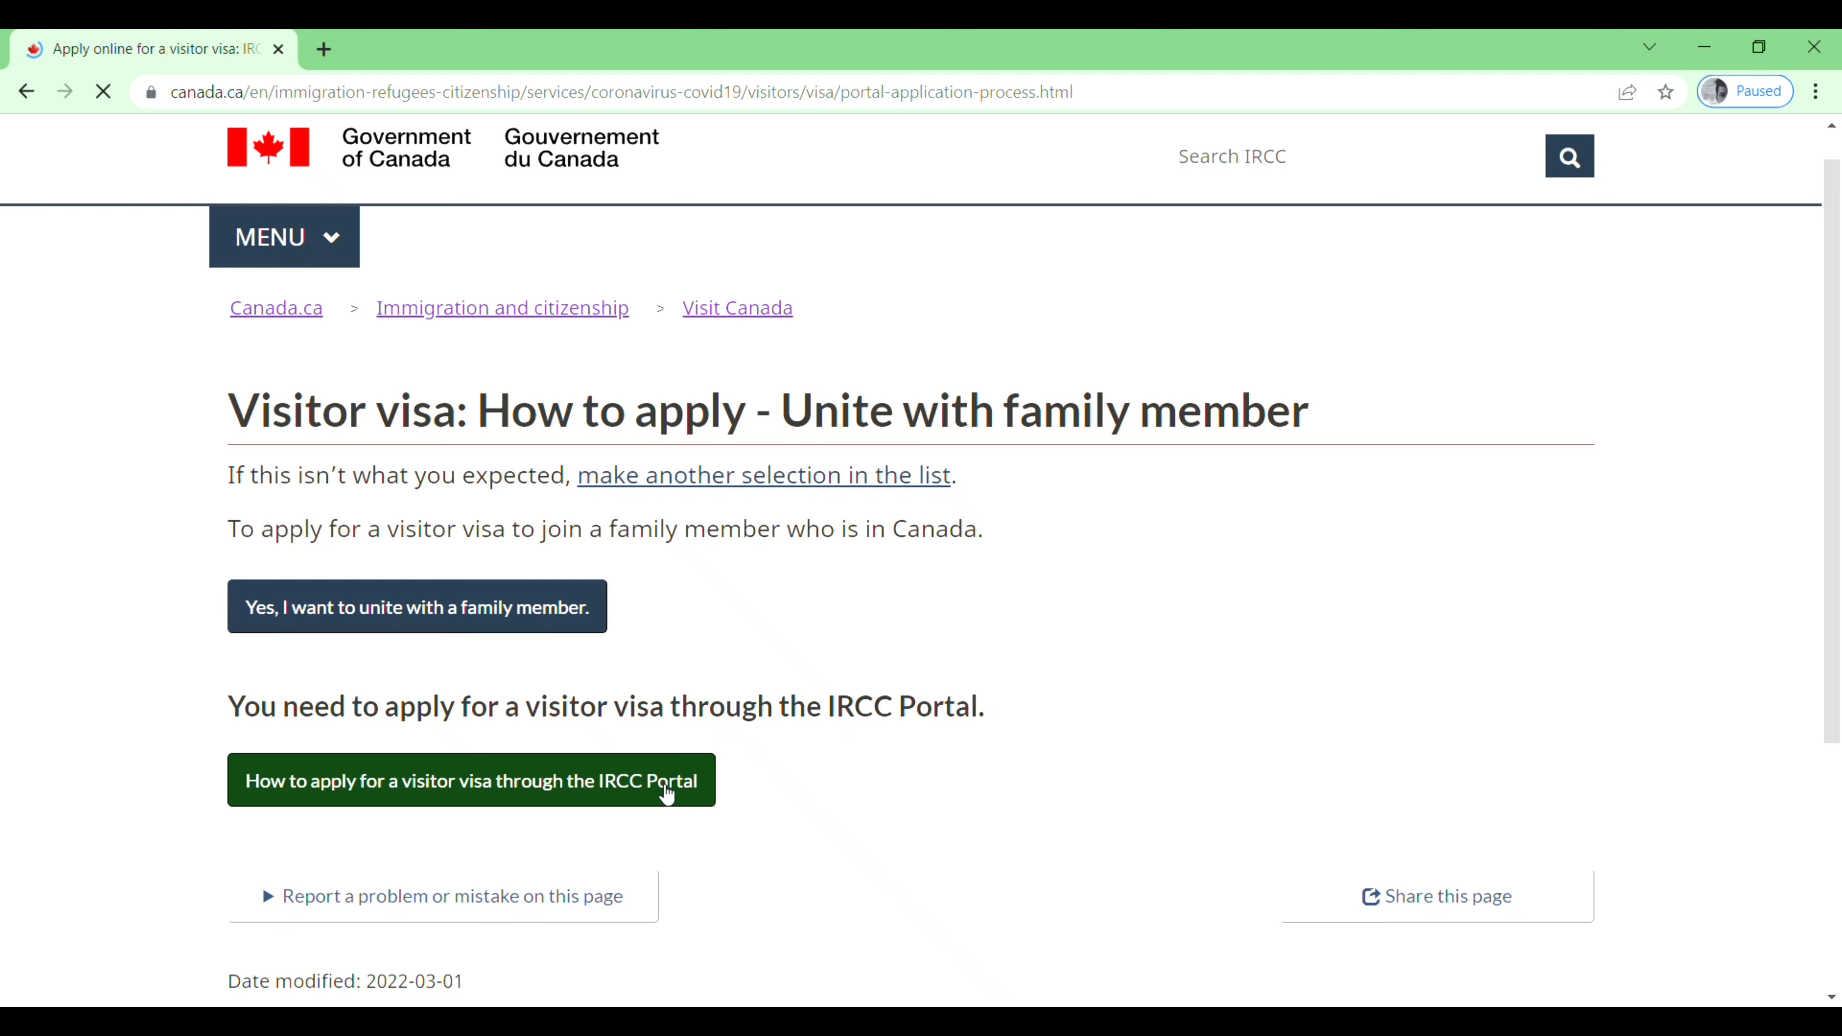
Step: Read through the steps for applying online with the IRCC Portal, covering account creation, document upload and payment
scroll(994, 802, "down", 4)
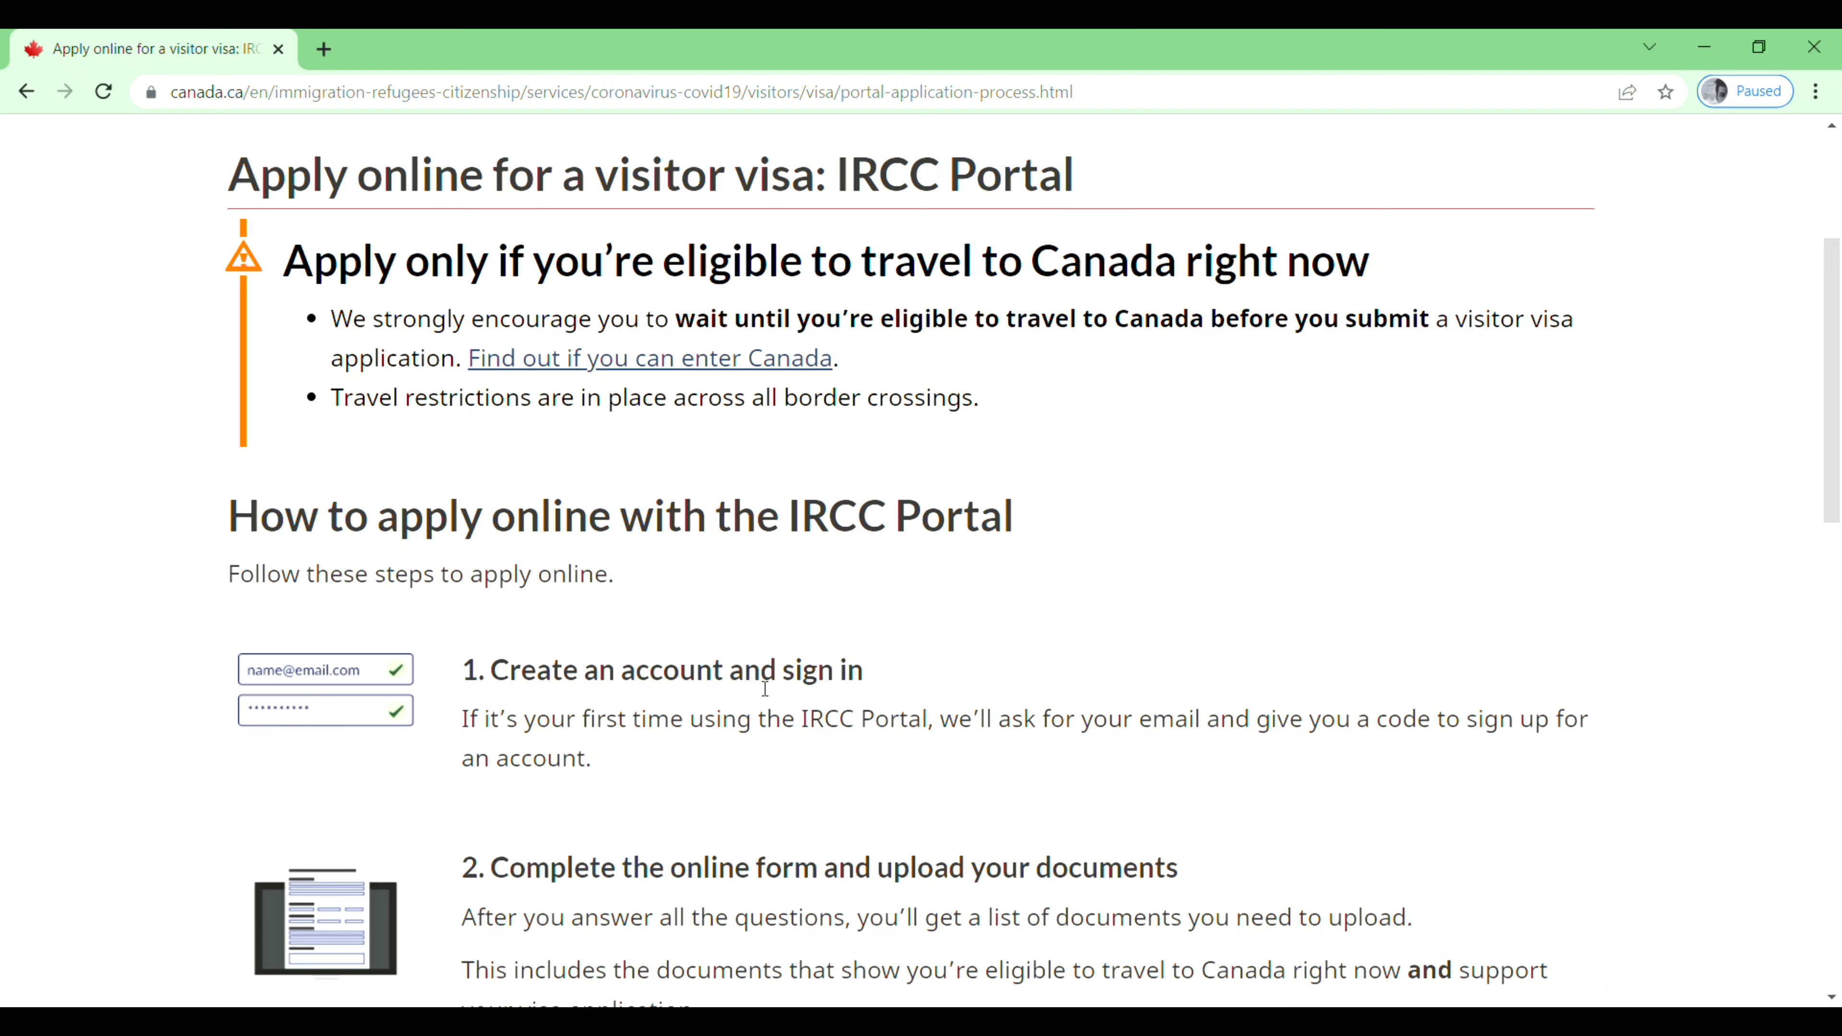
scroll(780, 787, "down", 2)
scroll(779, 789, "down", 2)
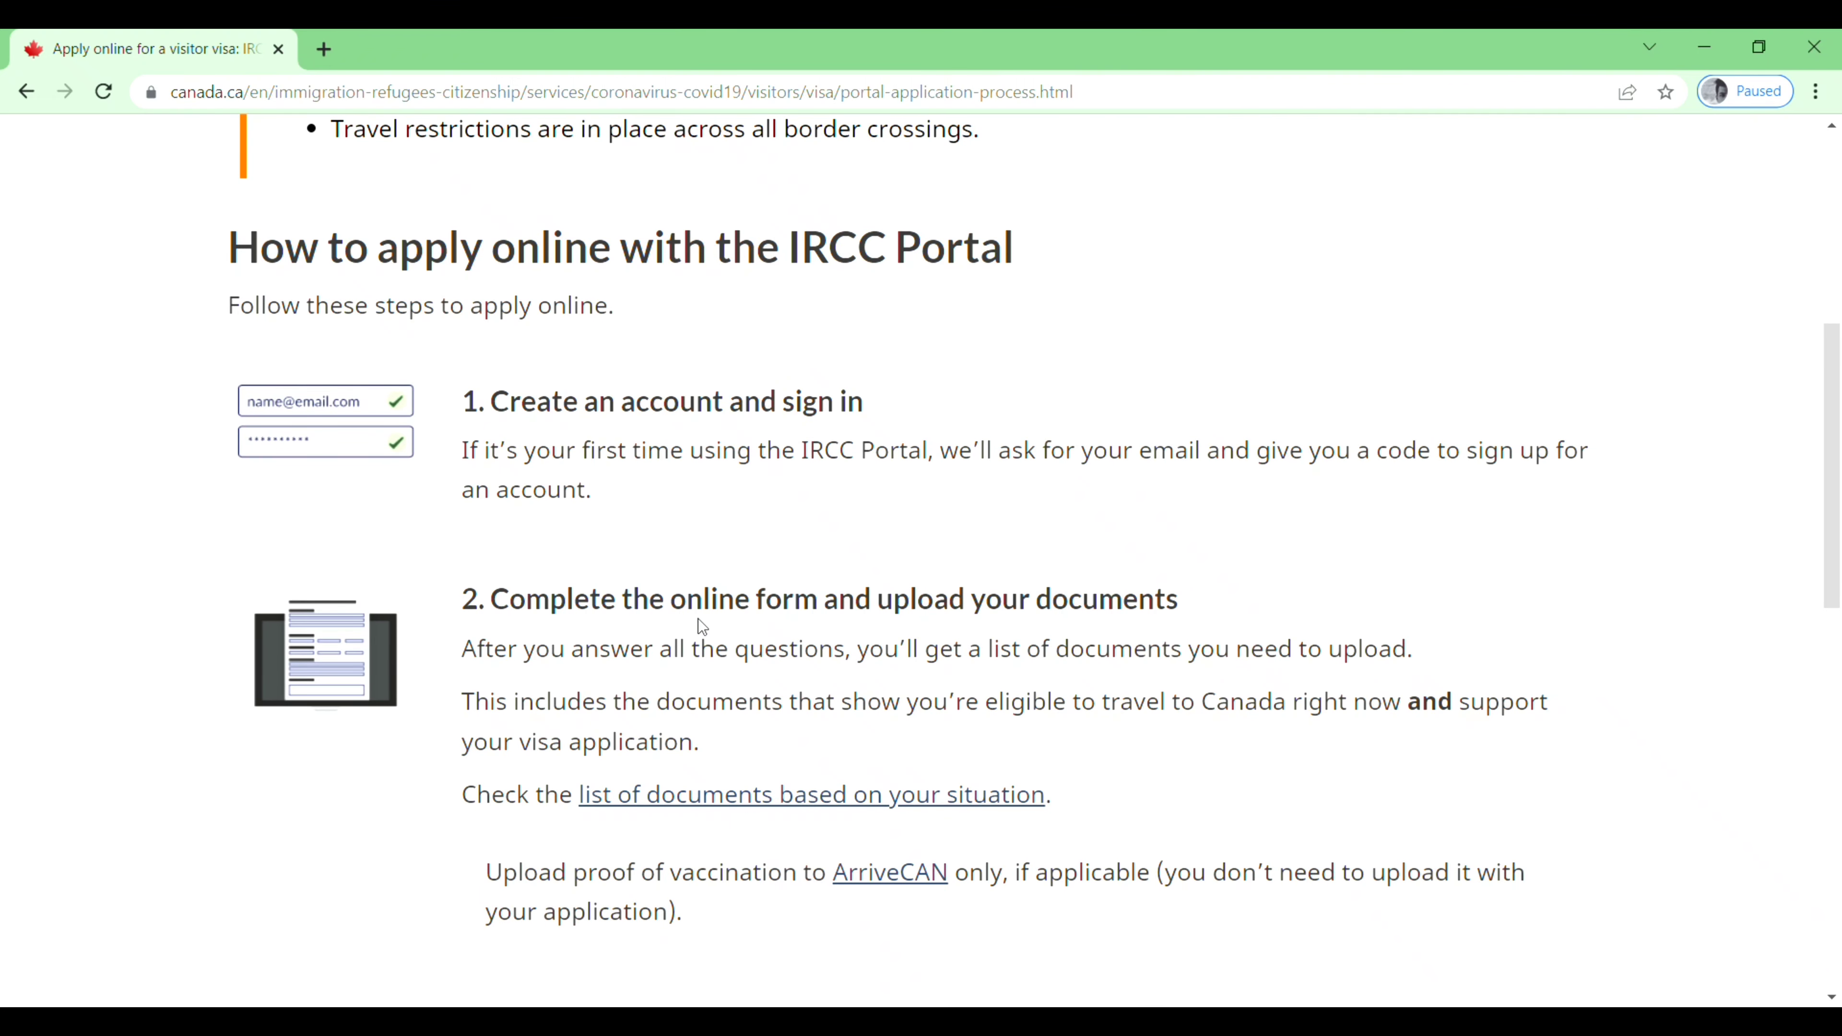
scroll(954, 666, "down", 5)
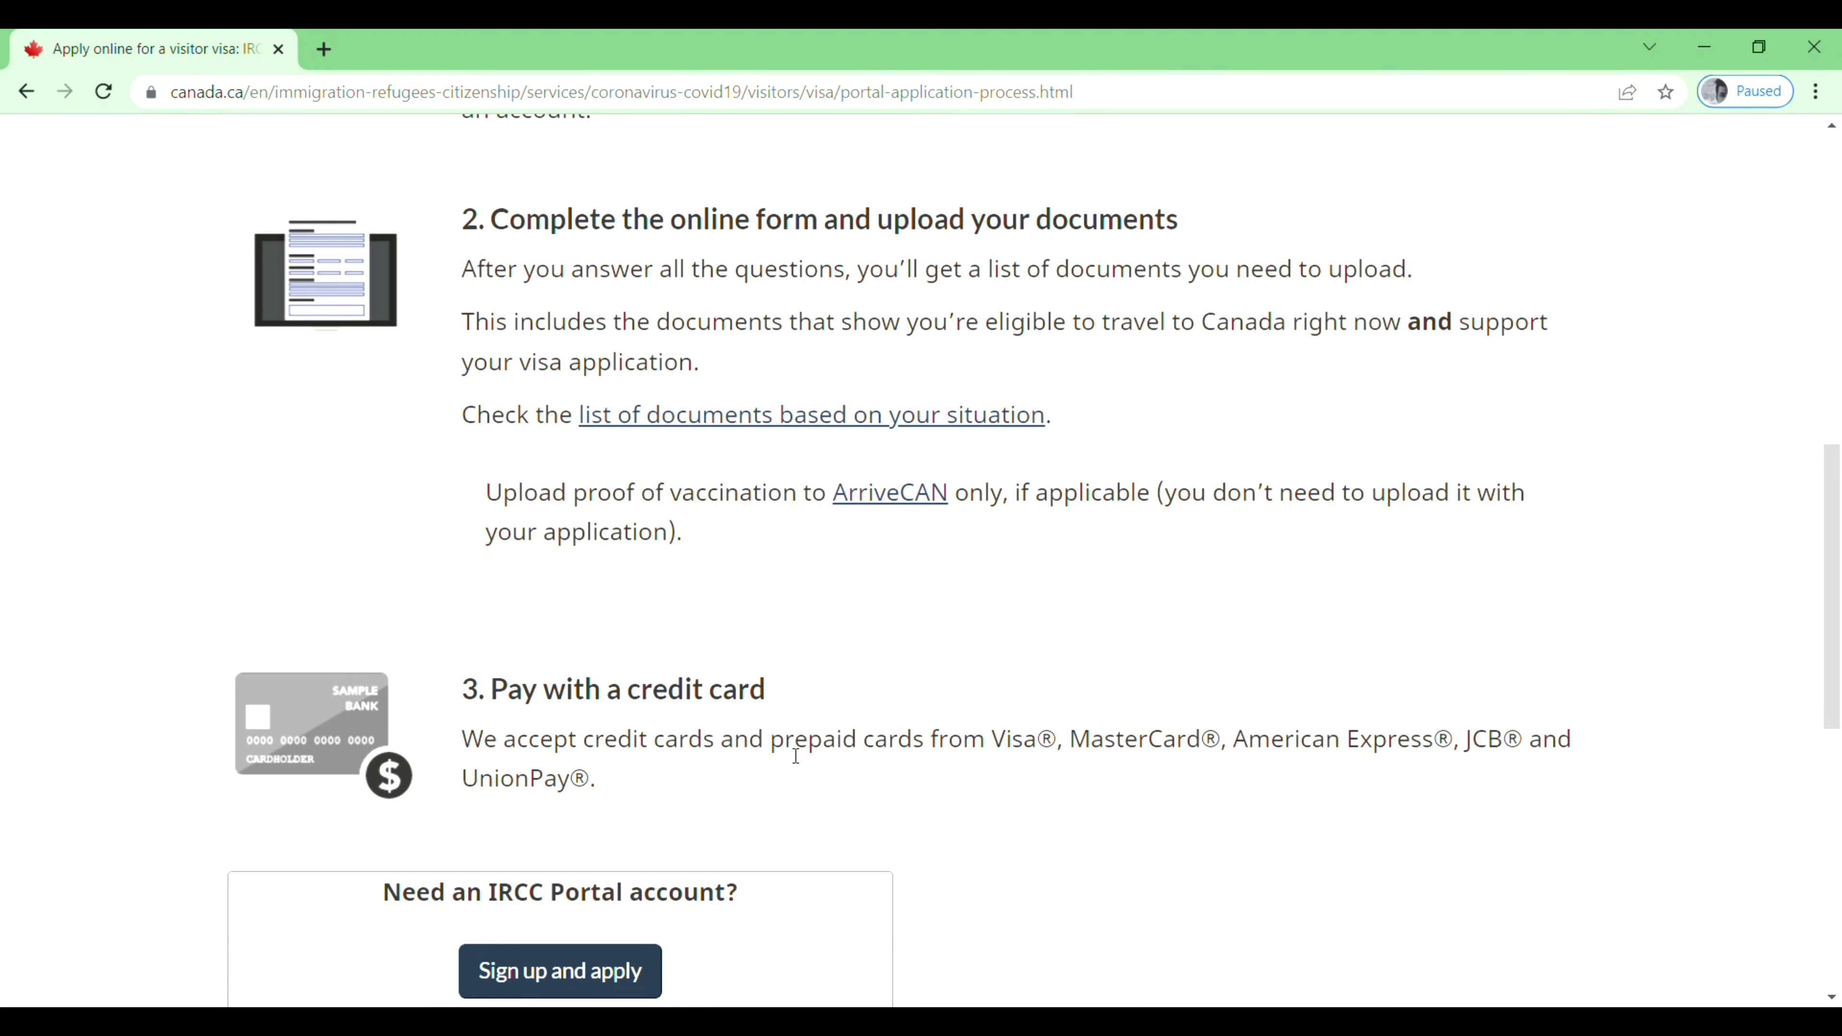
scroll(792, 753, "down", 4)
scroll(785, 747, "down", 4)
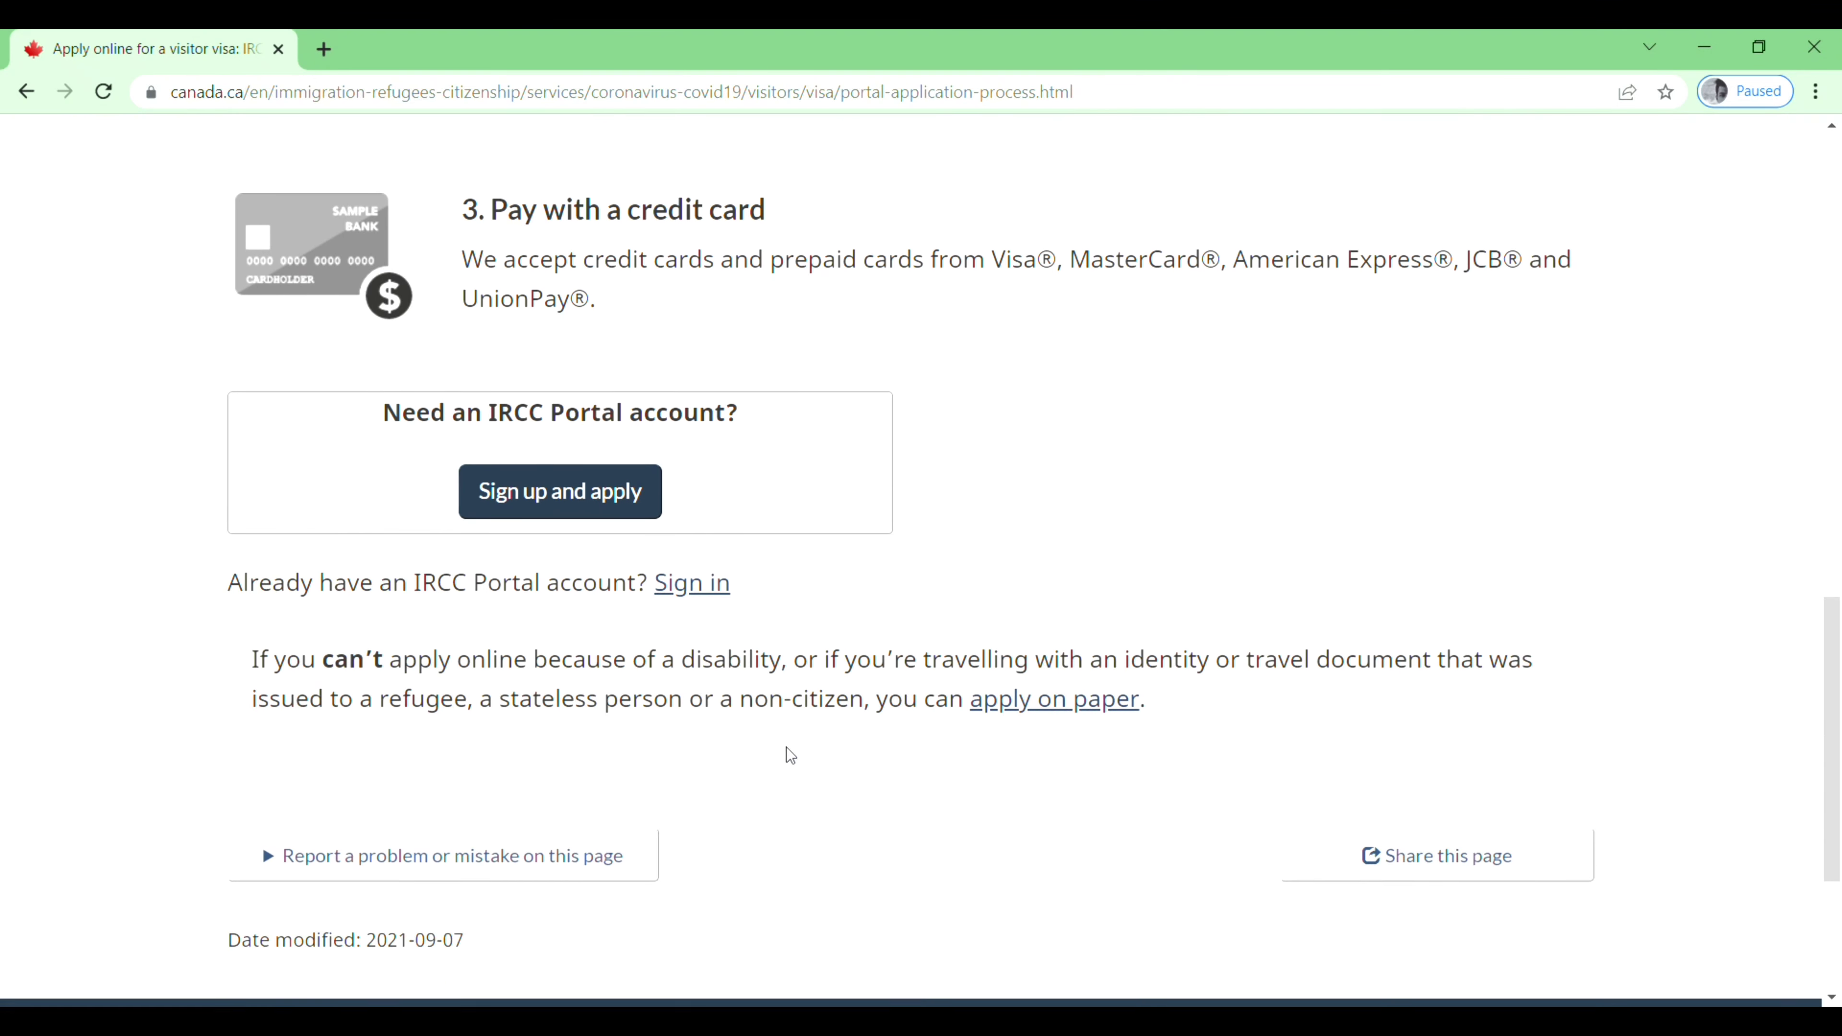
scroll(785, 747, "up", 4)
scroll(785, 747, "up", 6)
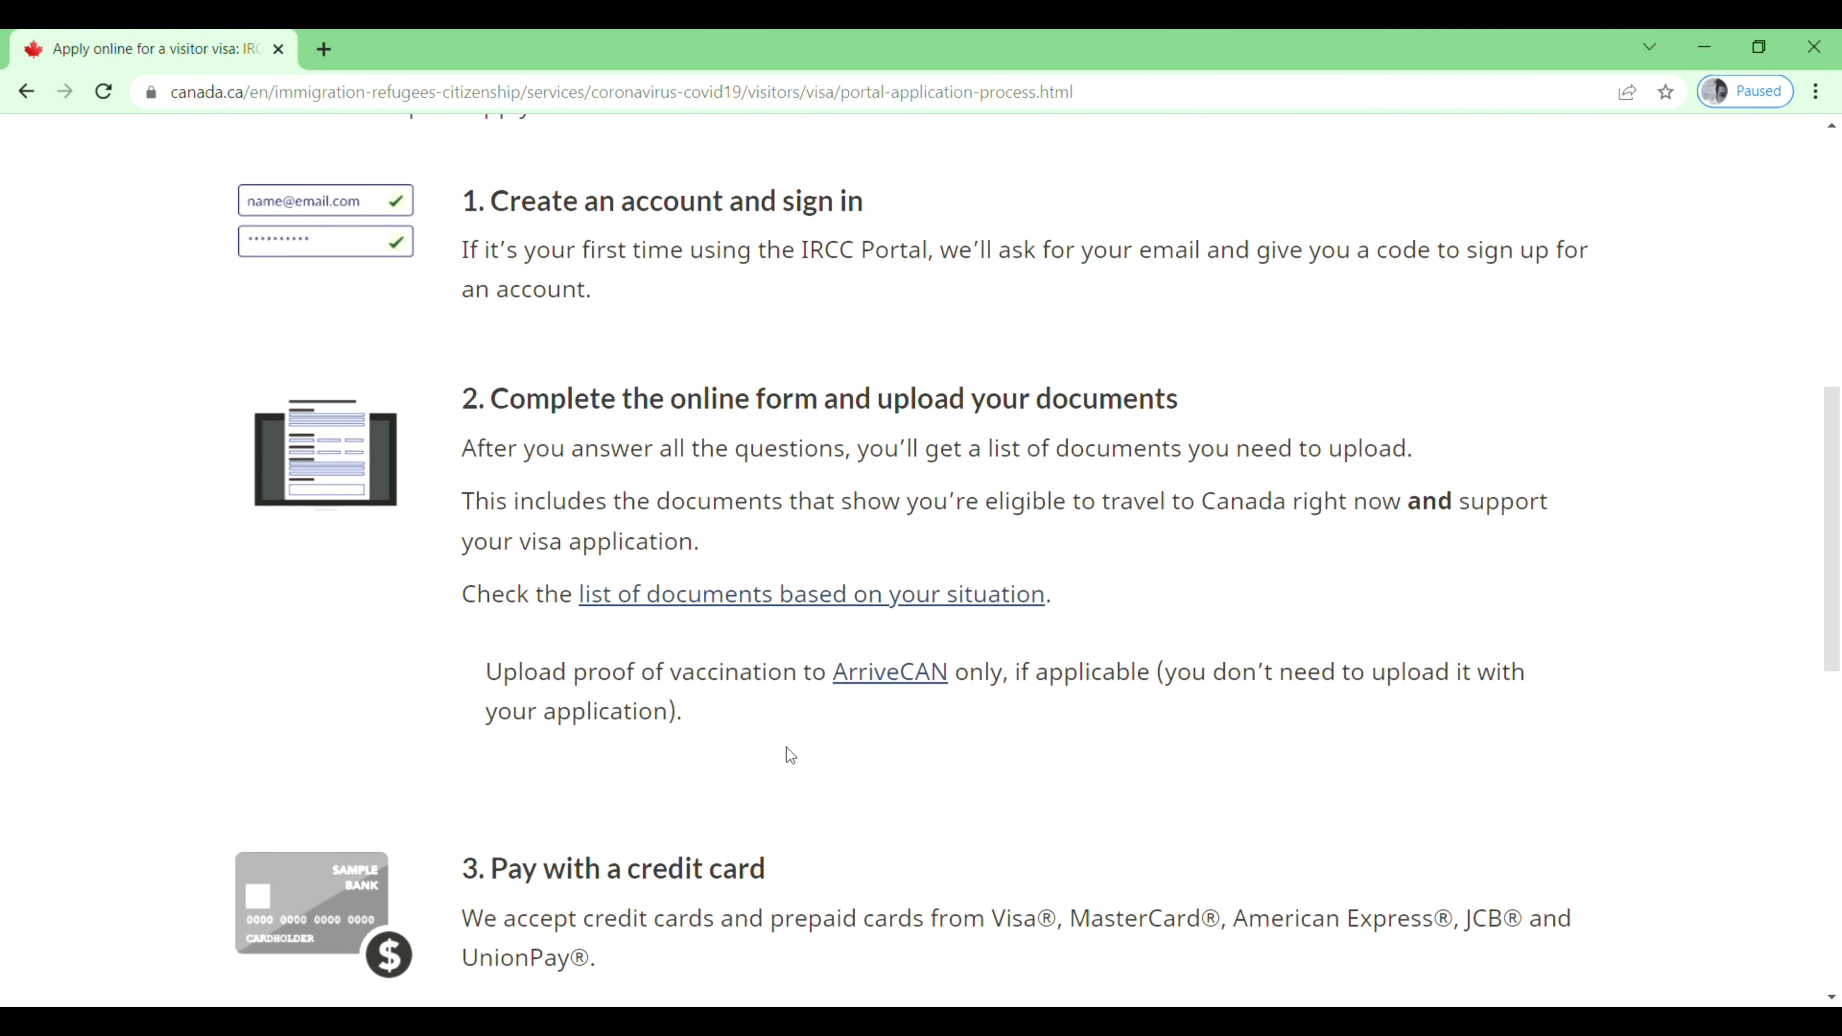
scroll(785, 747, "down", 4)
scroll(786, 747, "down", 1)
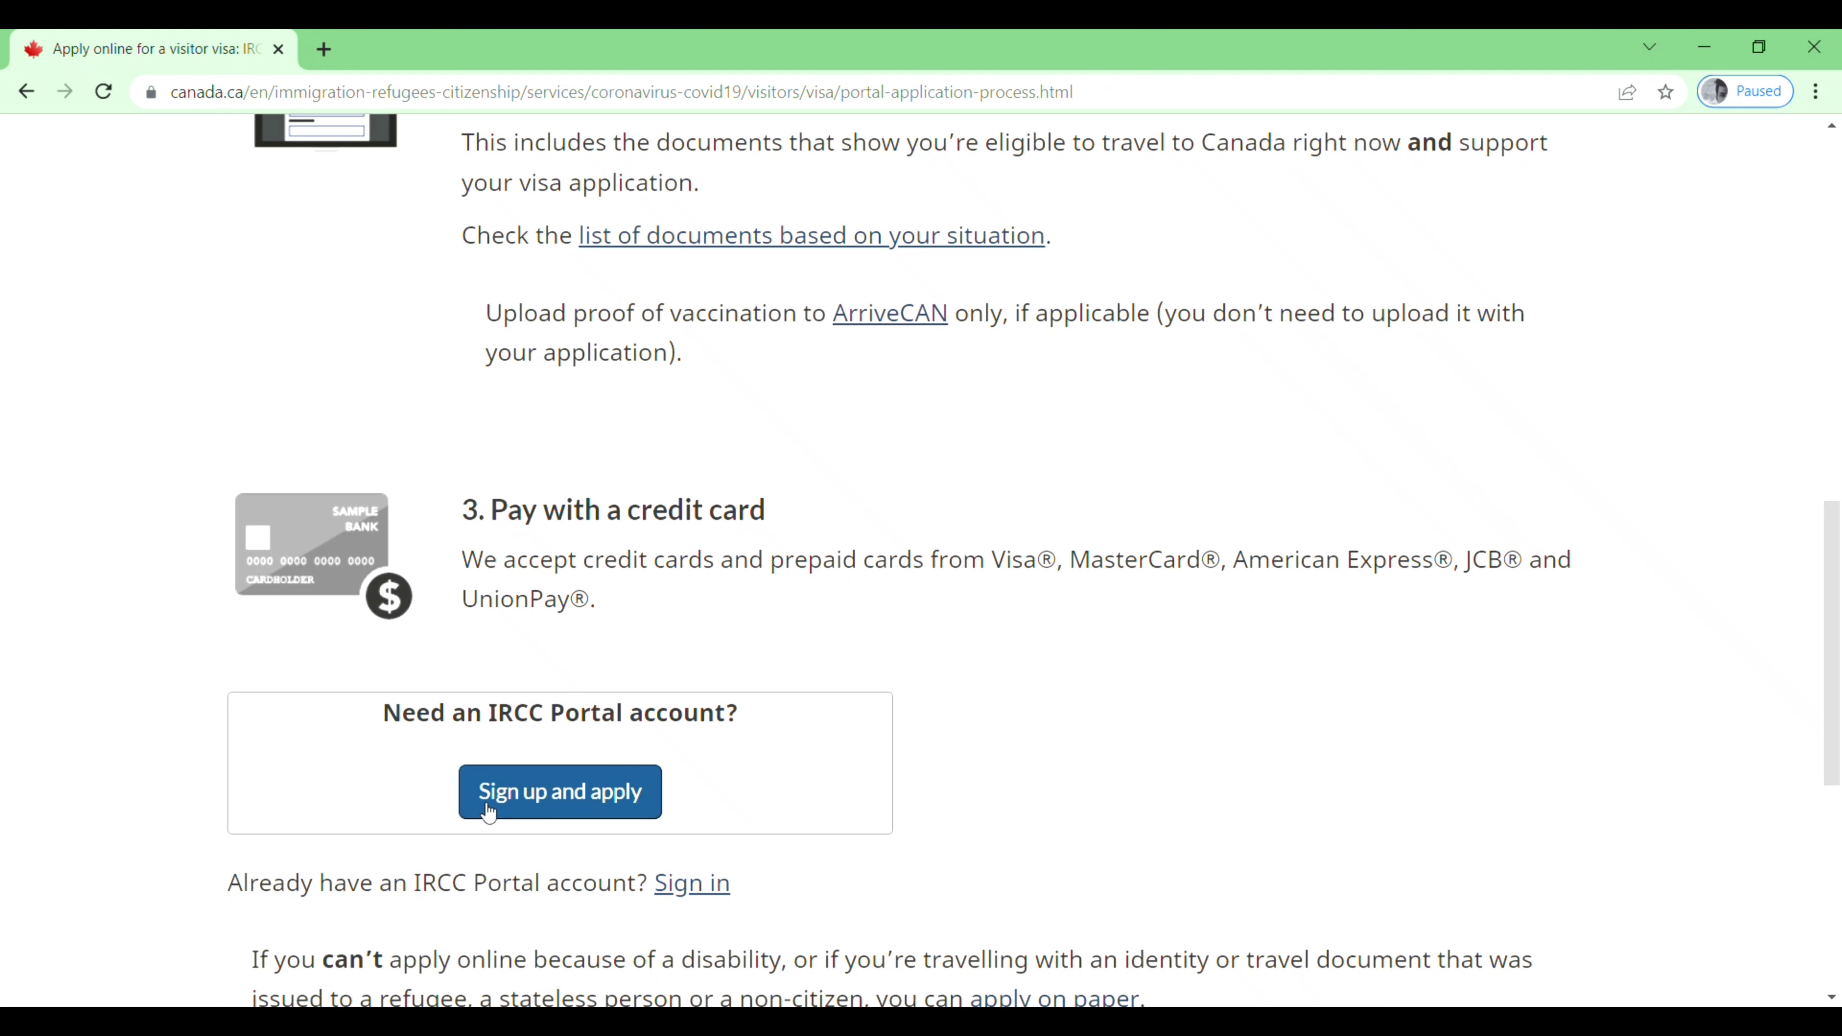
Step: Start sign-up for a visitor visa for myself with no application already in process, and open the IRCC Portal account request
left_click(558, 801)
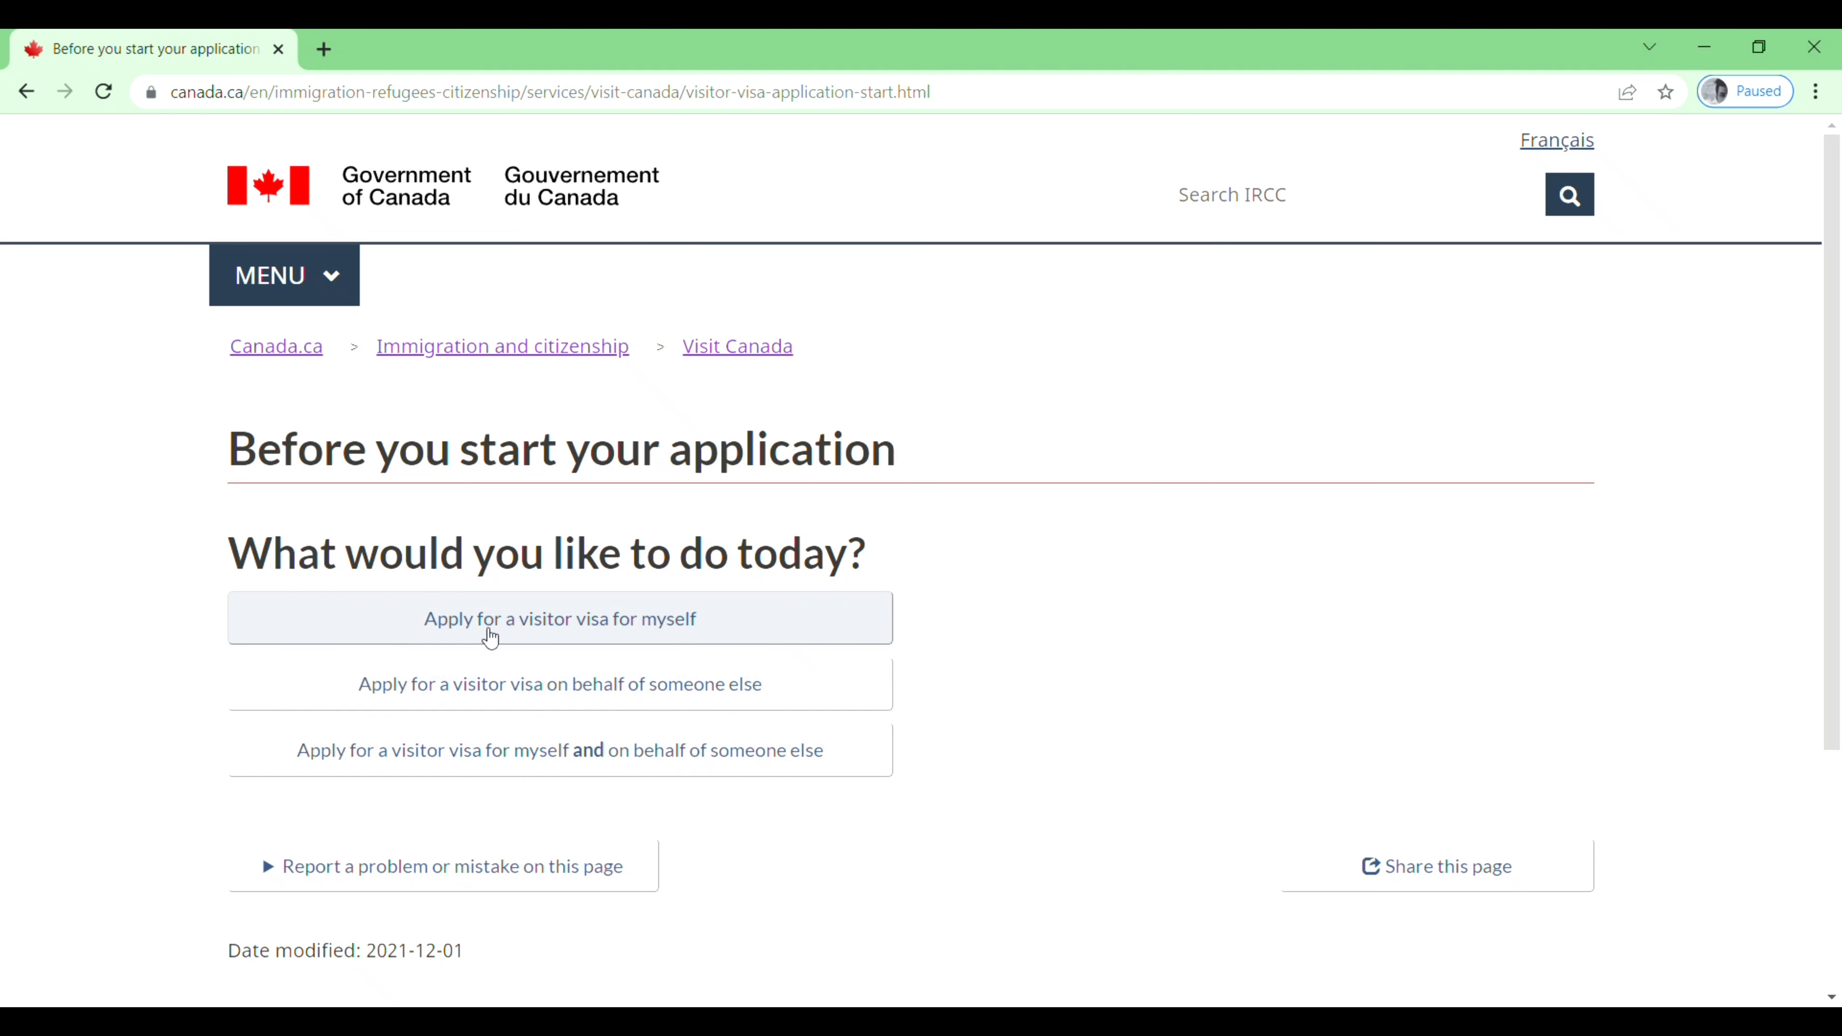
left_click(602, 624)
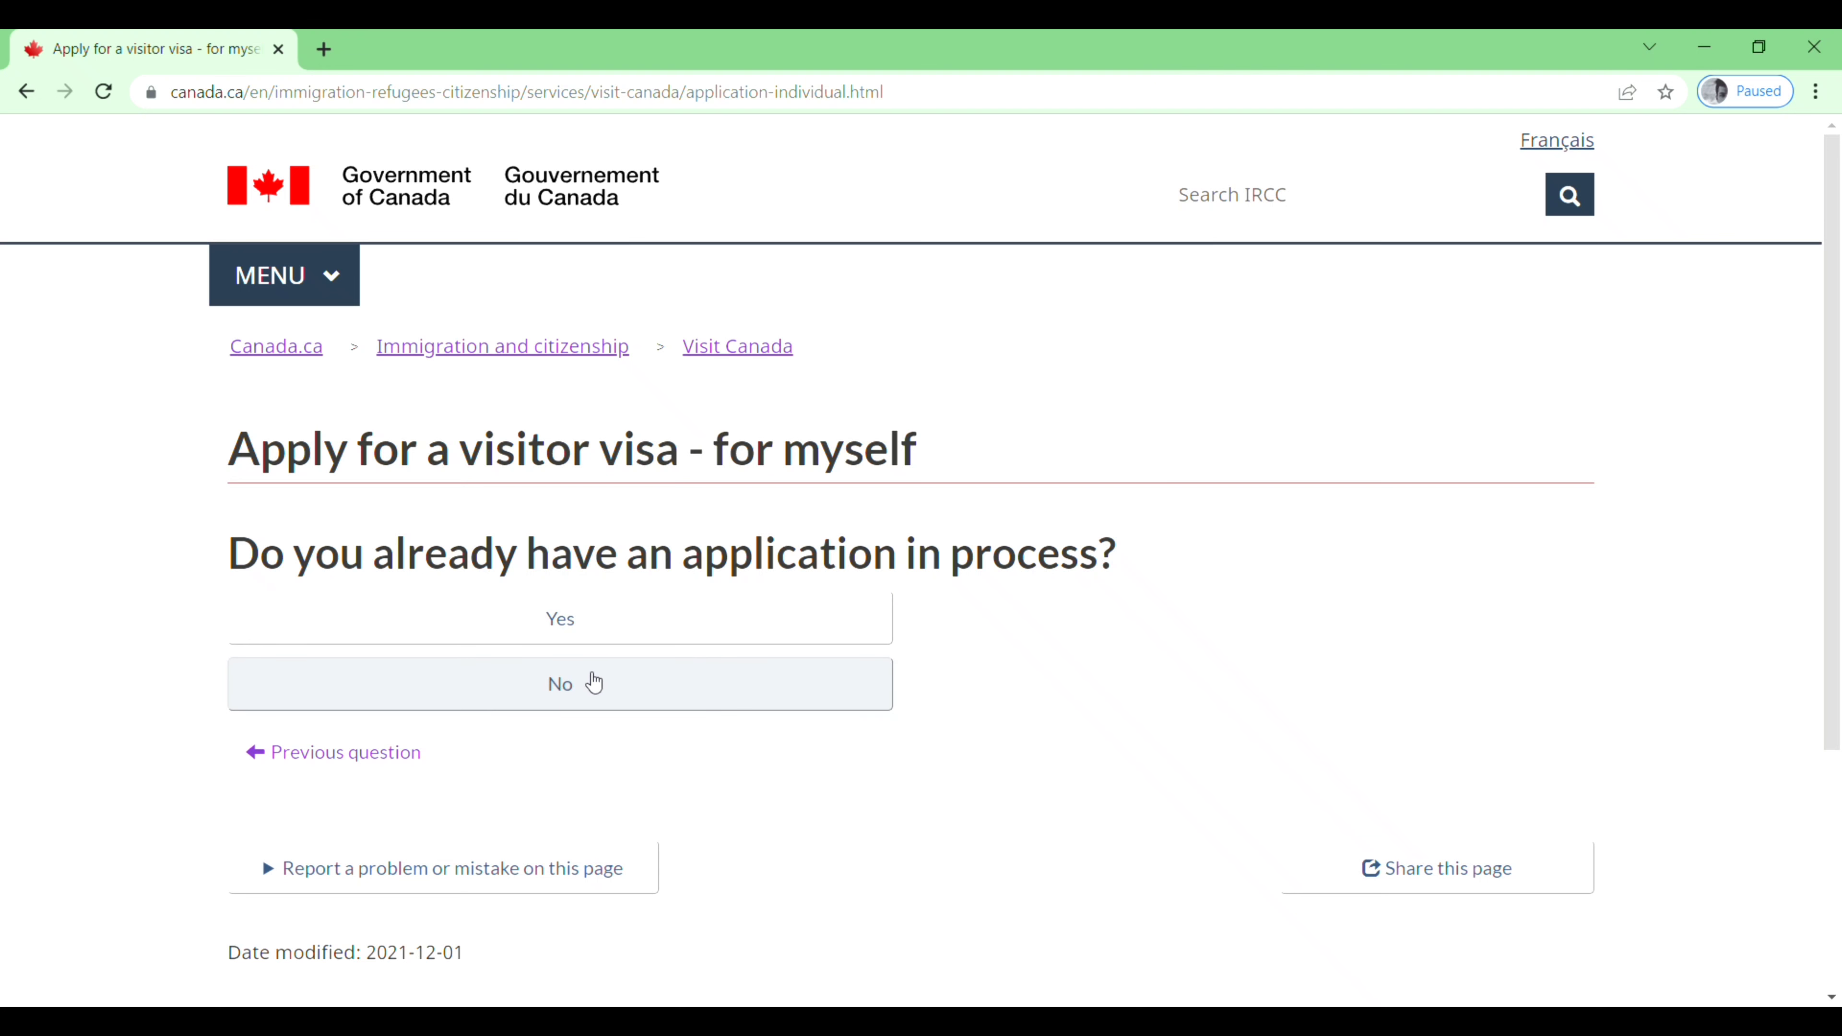
left_click(577, 684)
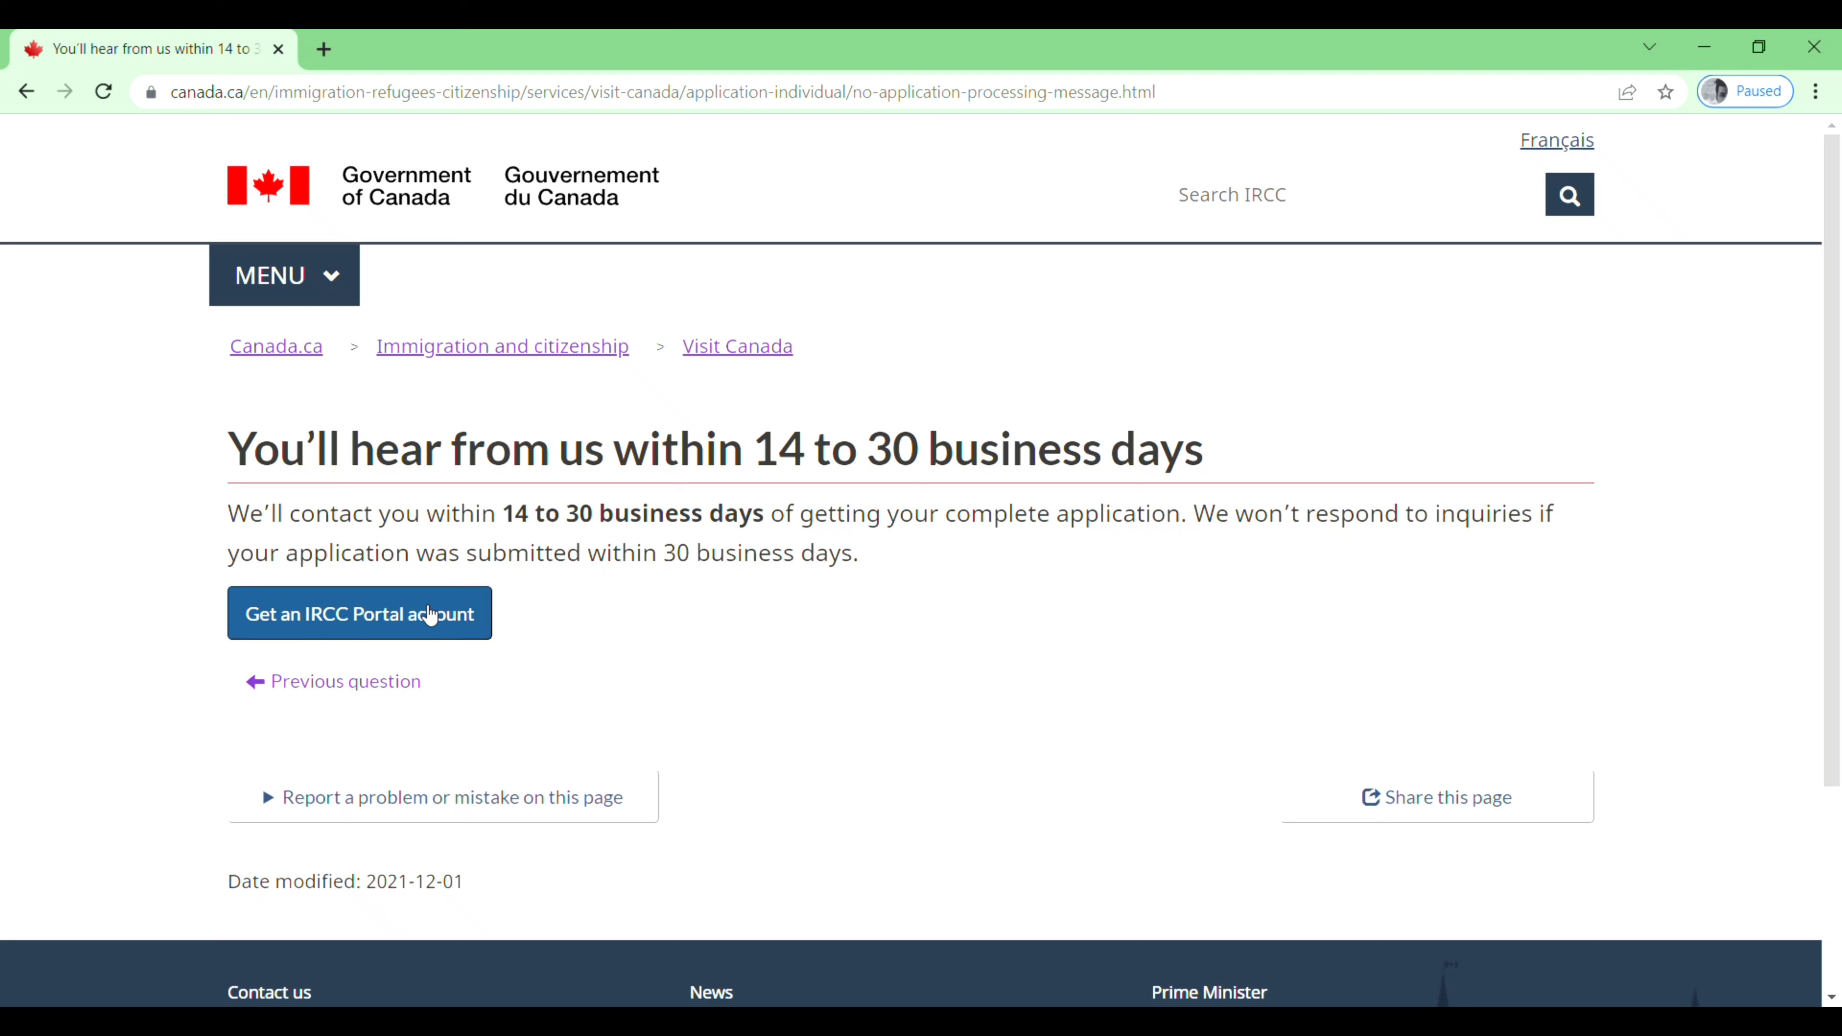
left_click(382, 621)
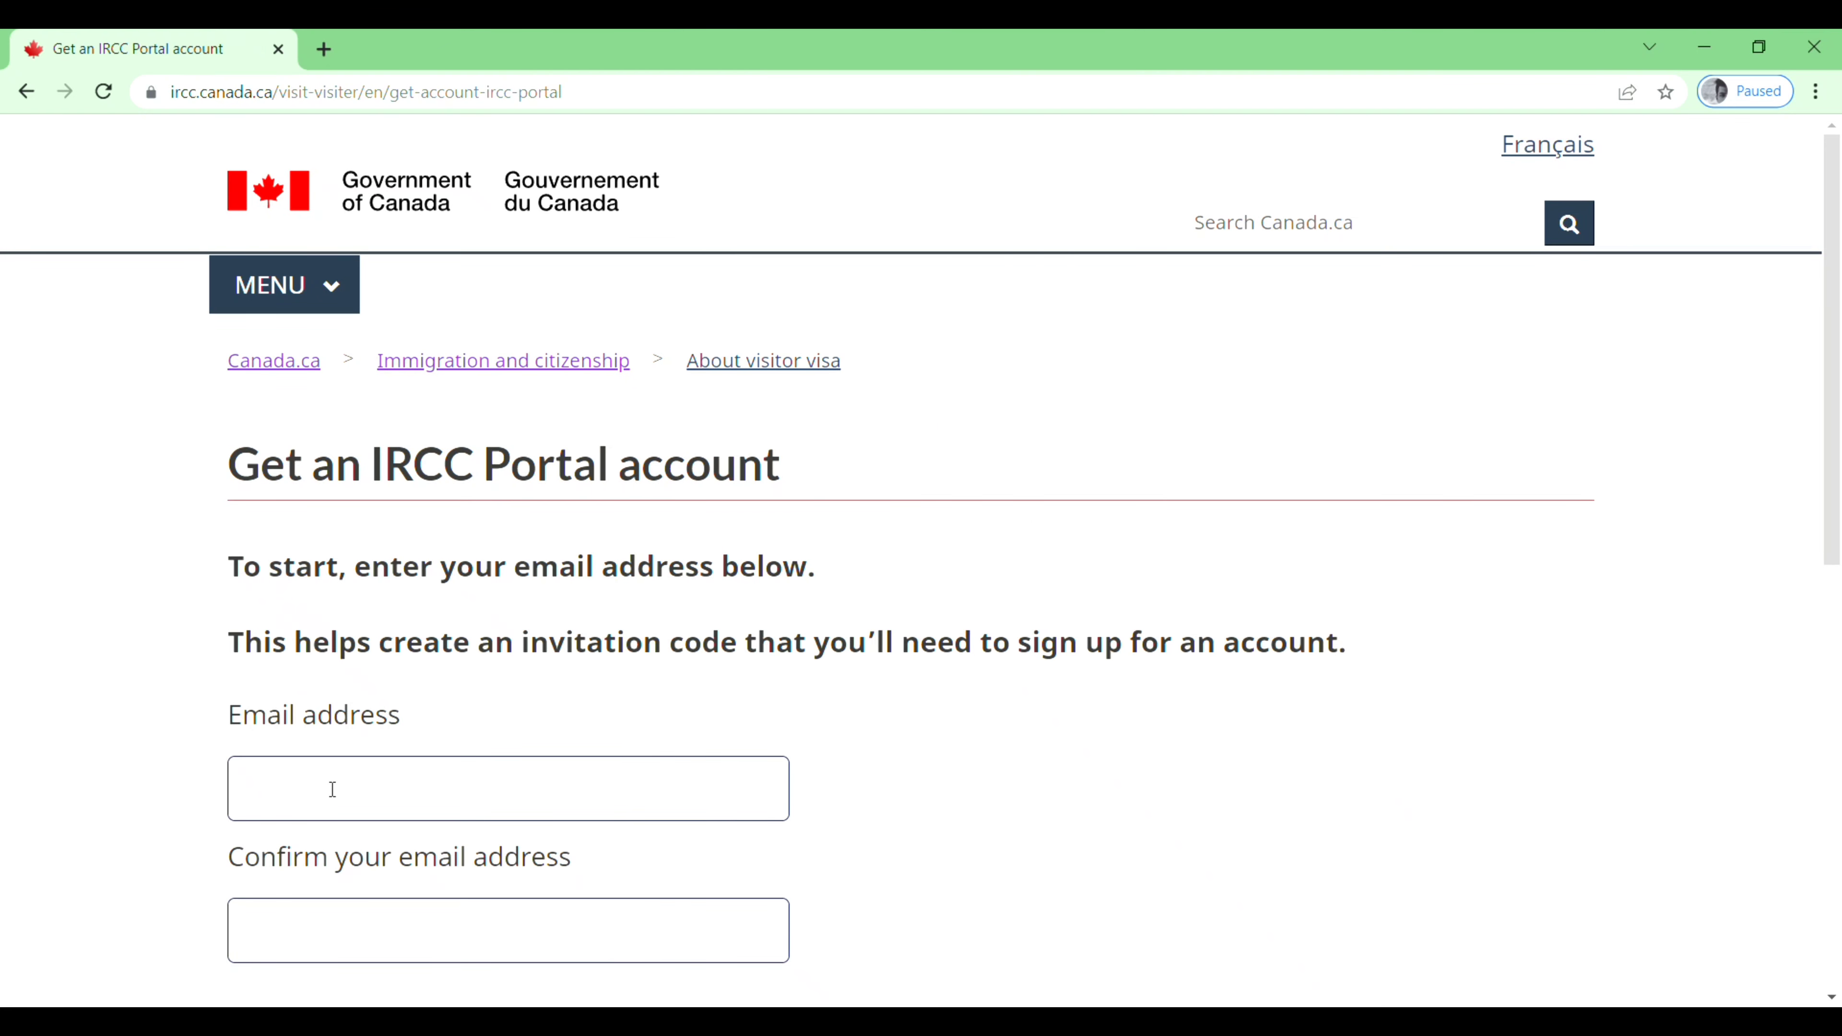
Step: Copy the generated IRCC Portal invitation code to the clipboard and continue to the portal's sign-up page
scroll(388, 781, "down", 3)
scroll(388, 782, "up", 1)
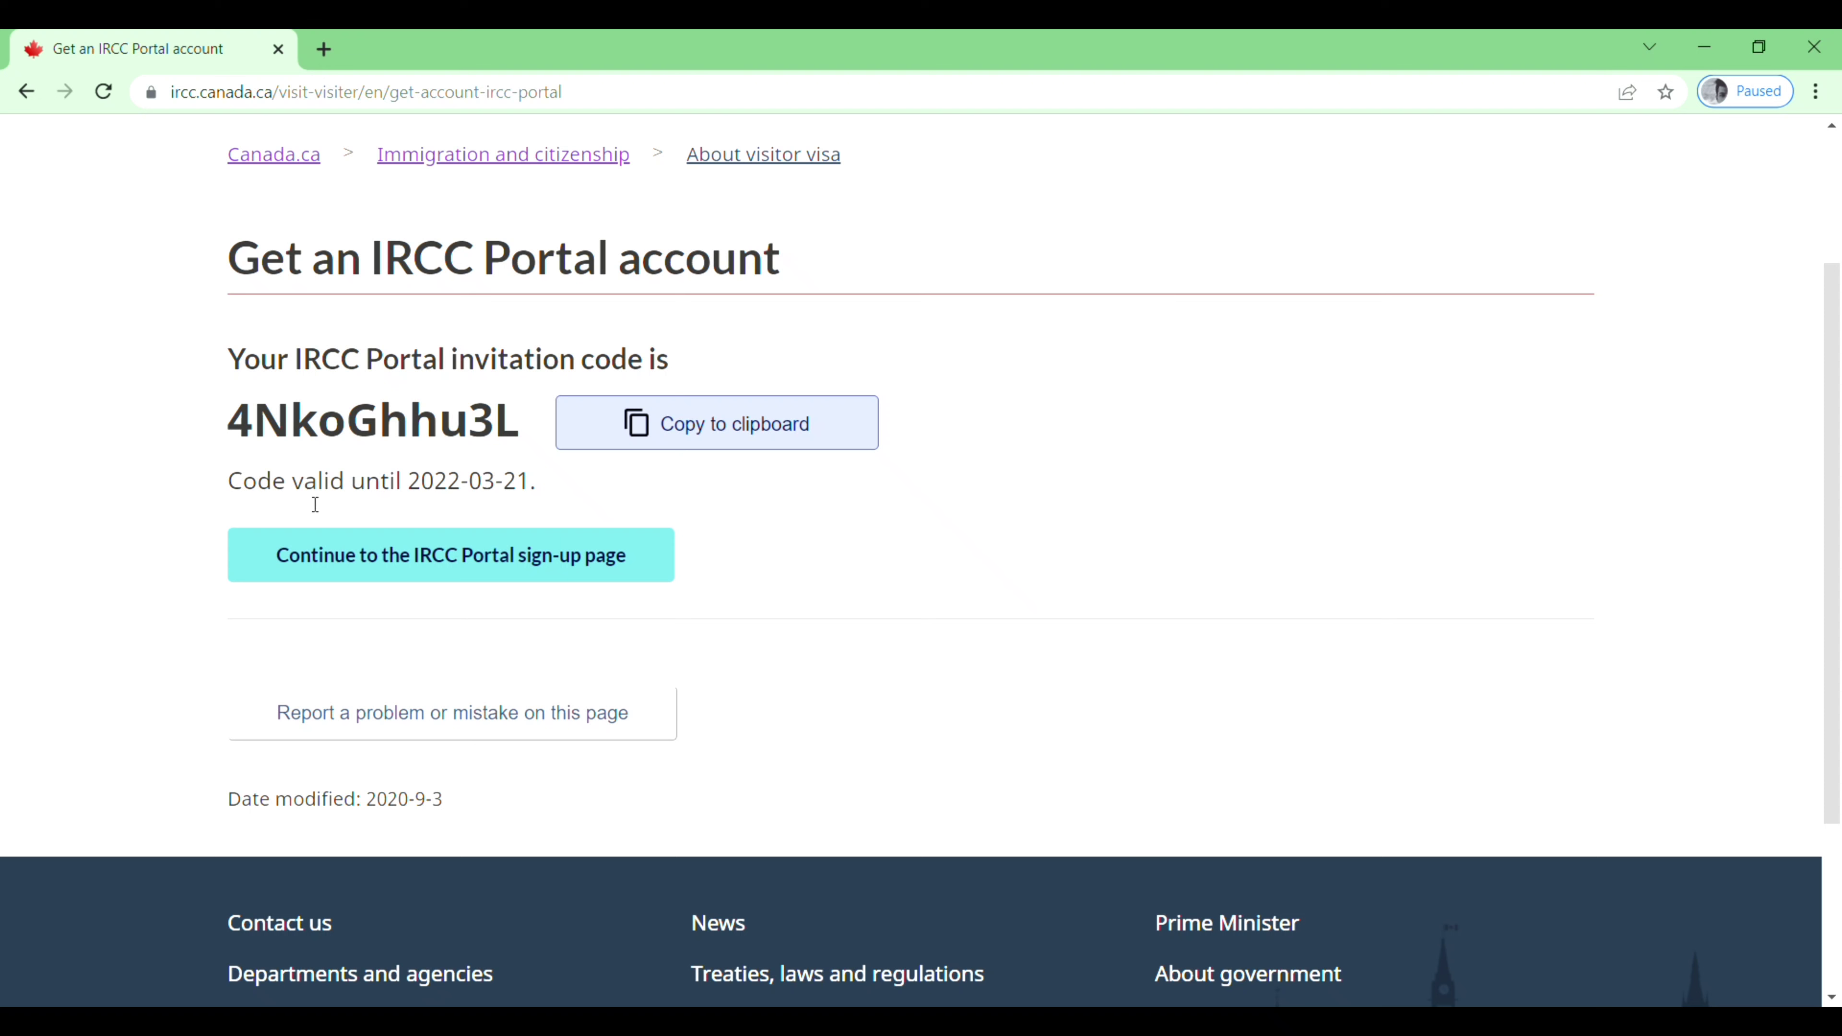
left_click(730, 430)
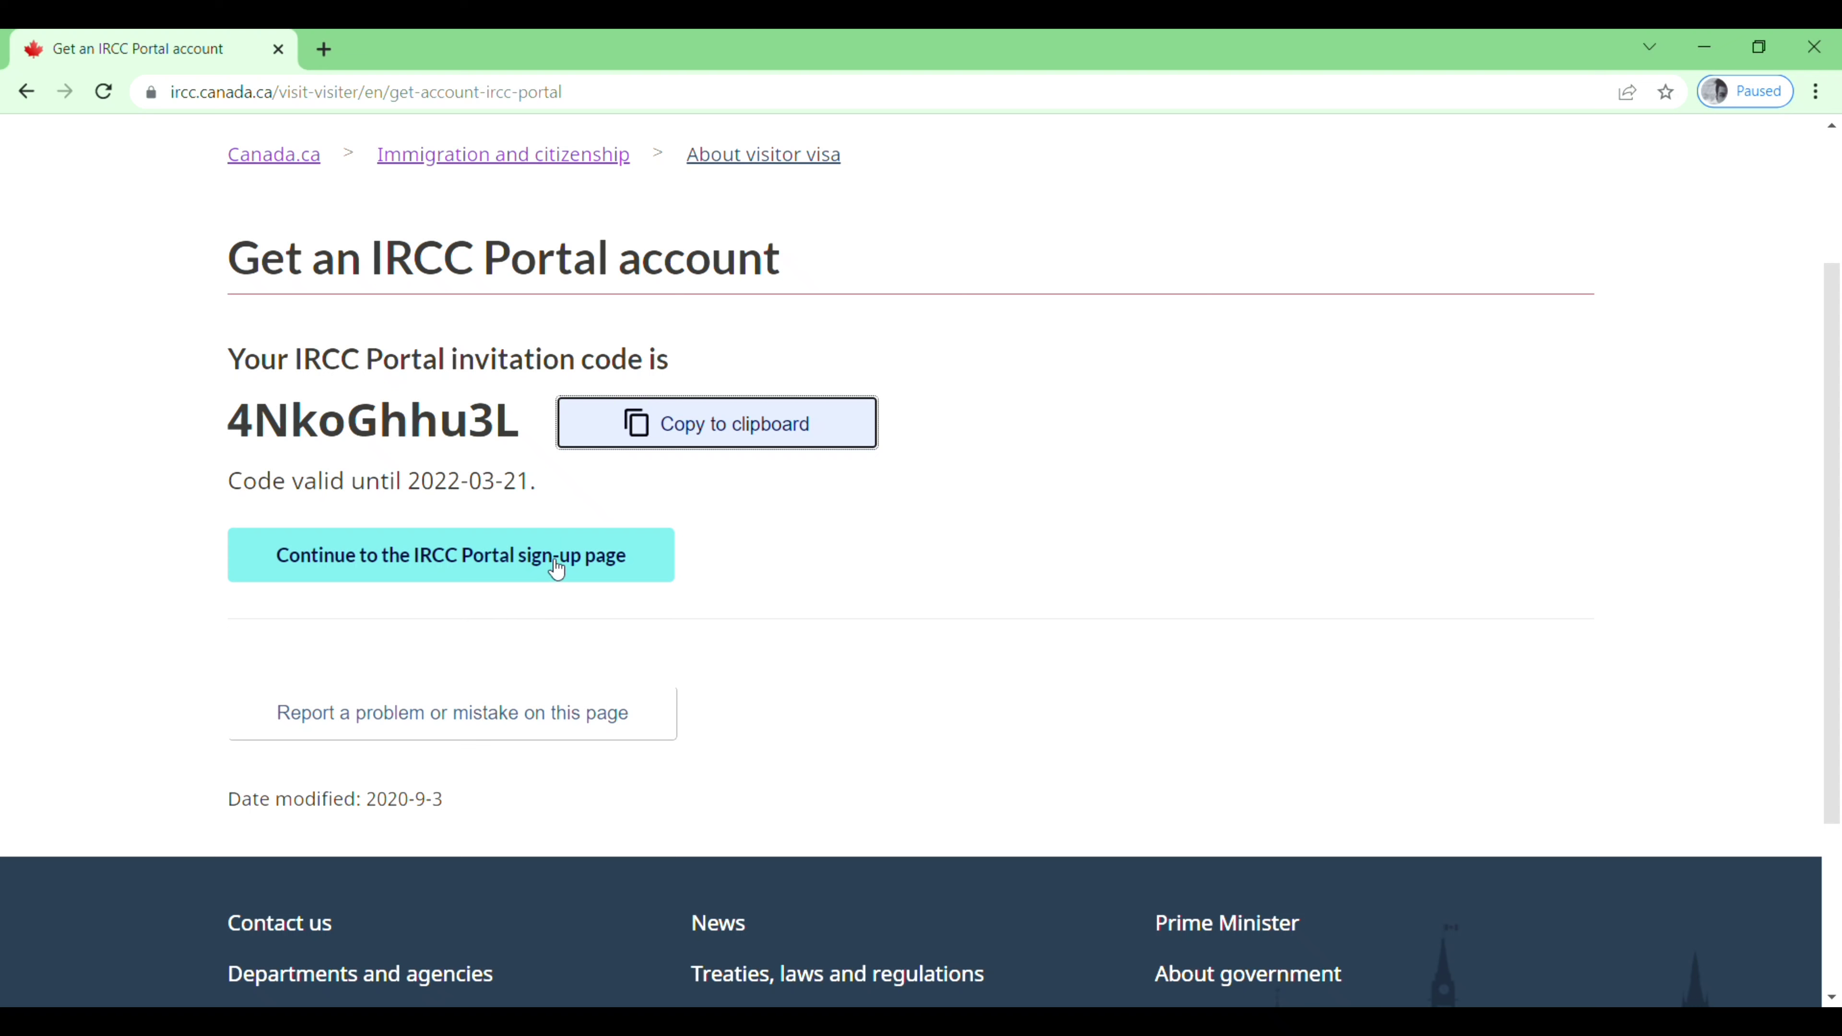
left_click(490, 558)
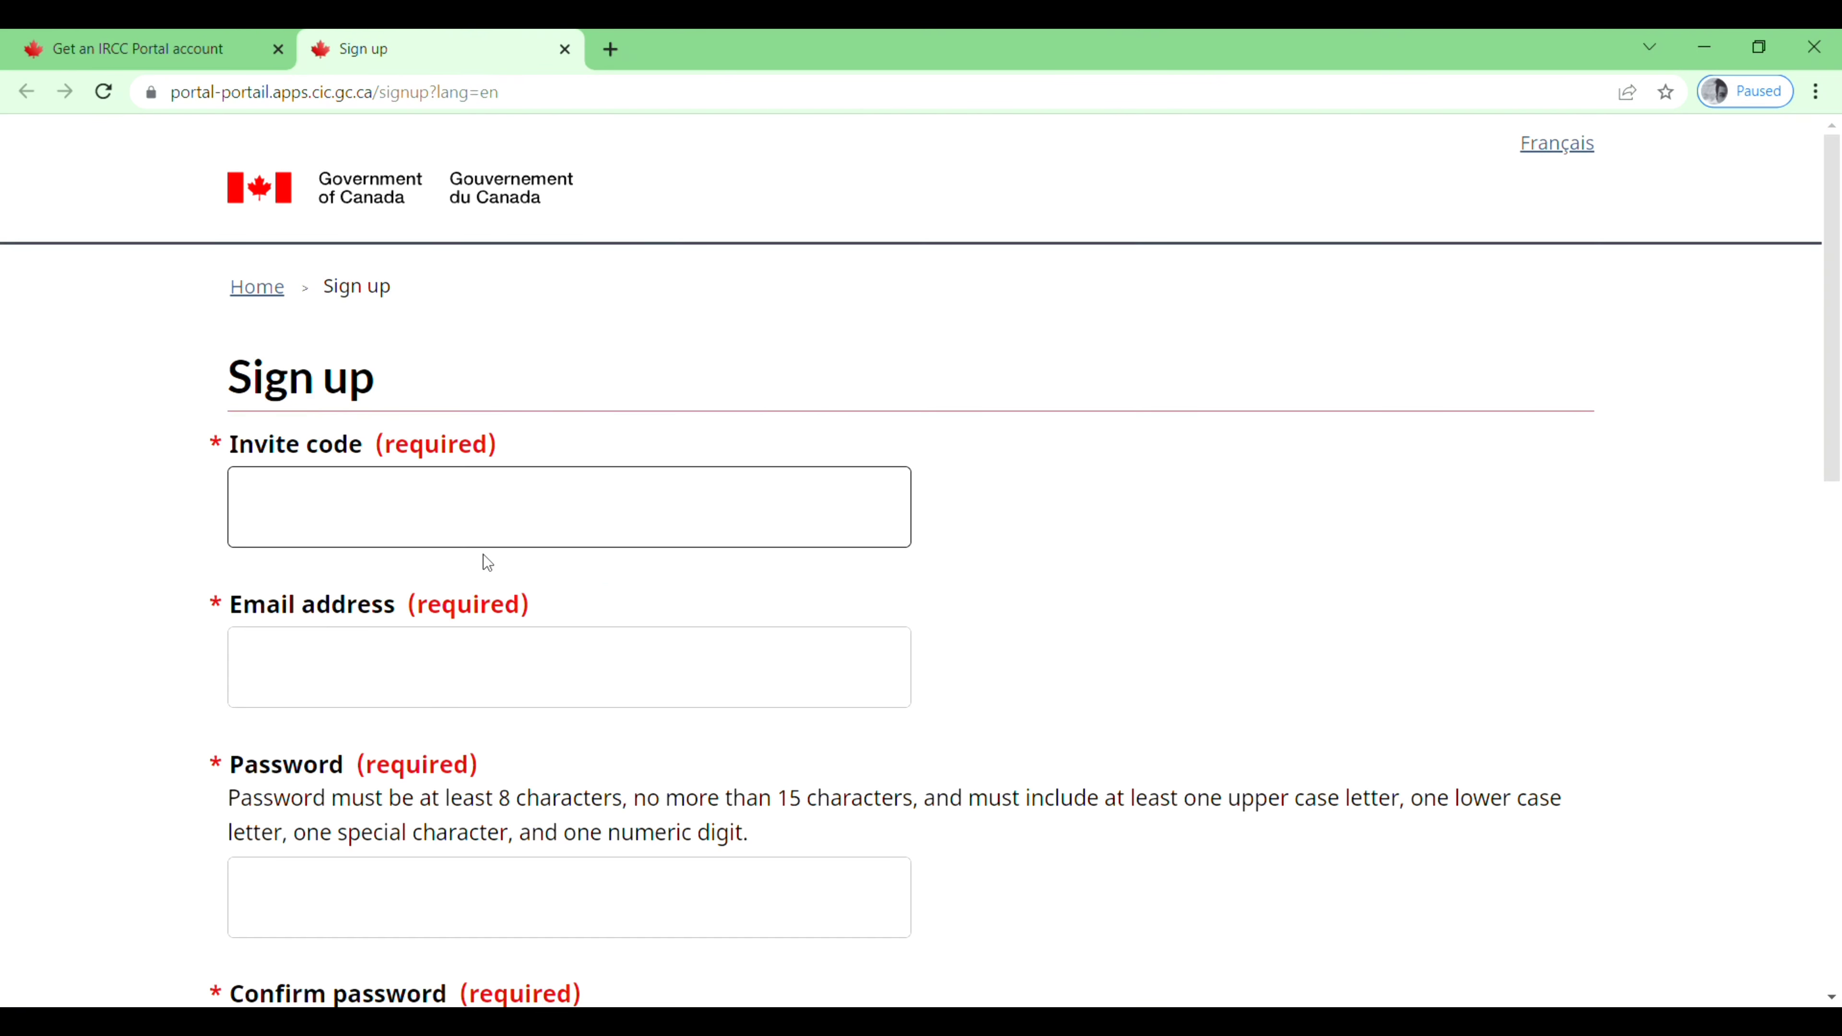
Step: Fill in the sign-up form with the invite code, email address, password, name and telephone number under Other, and submit it
left_click(322, 501)
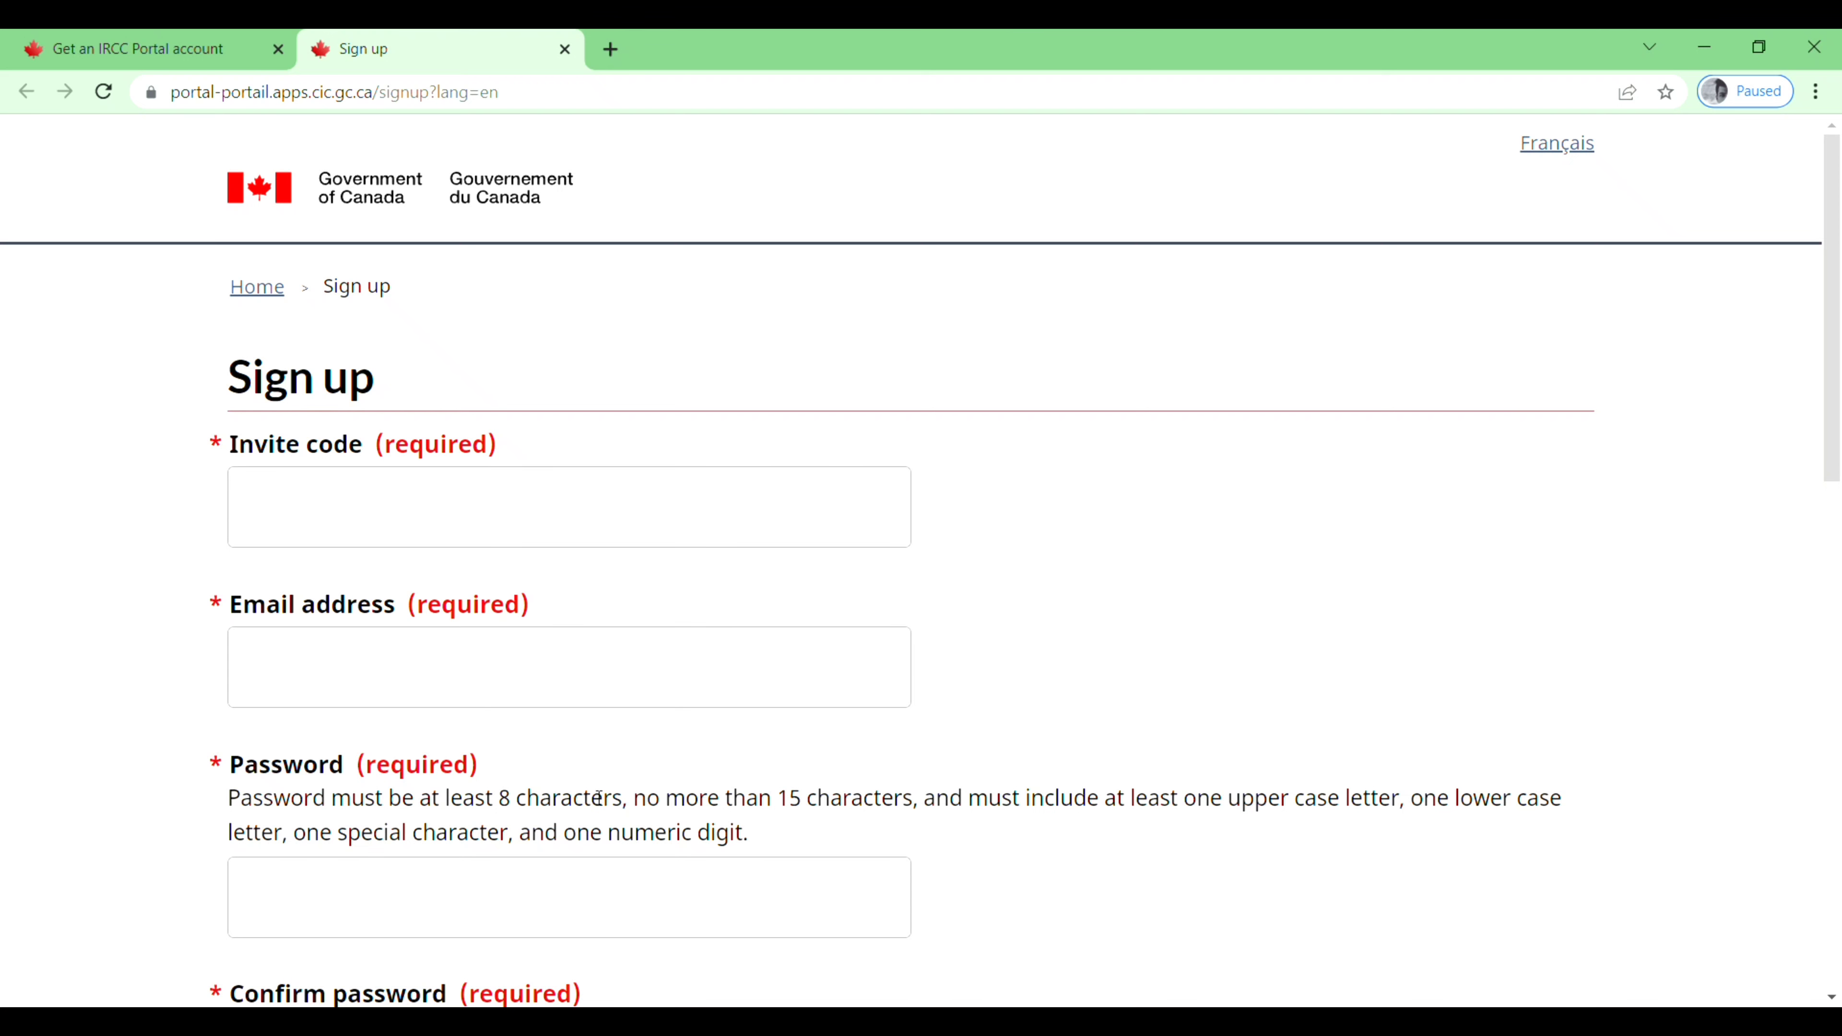
scroll(508, 798, "down", 3)
scroll(758, 805, "down", 3)
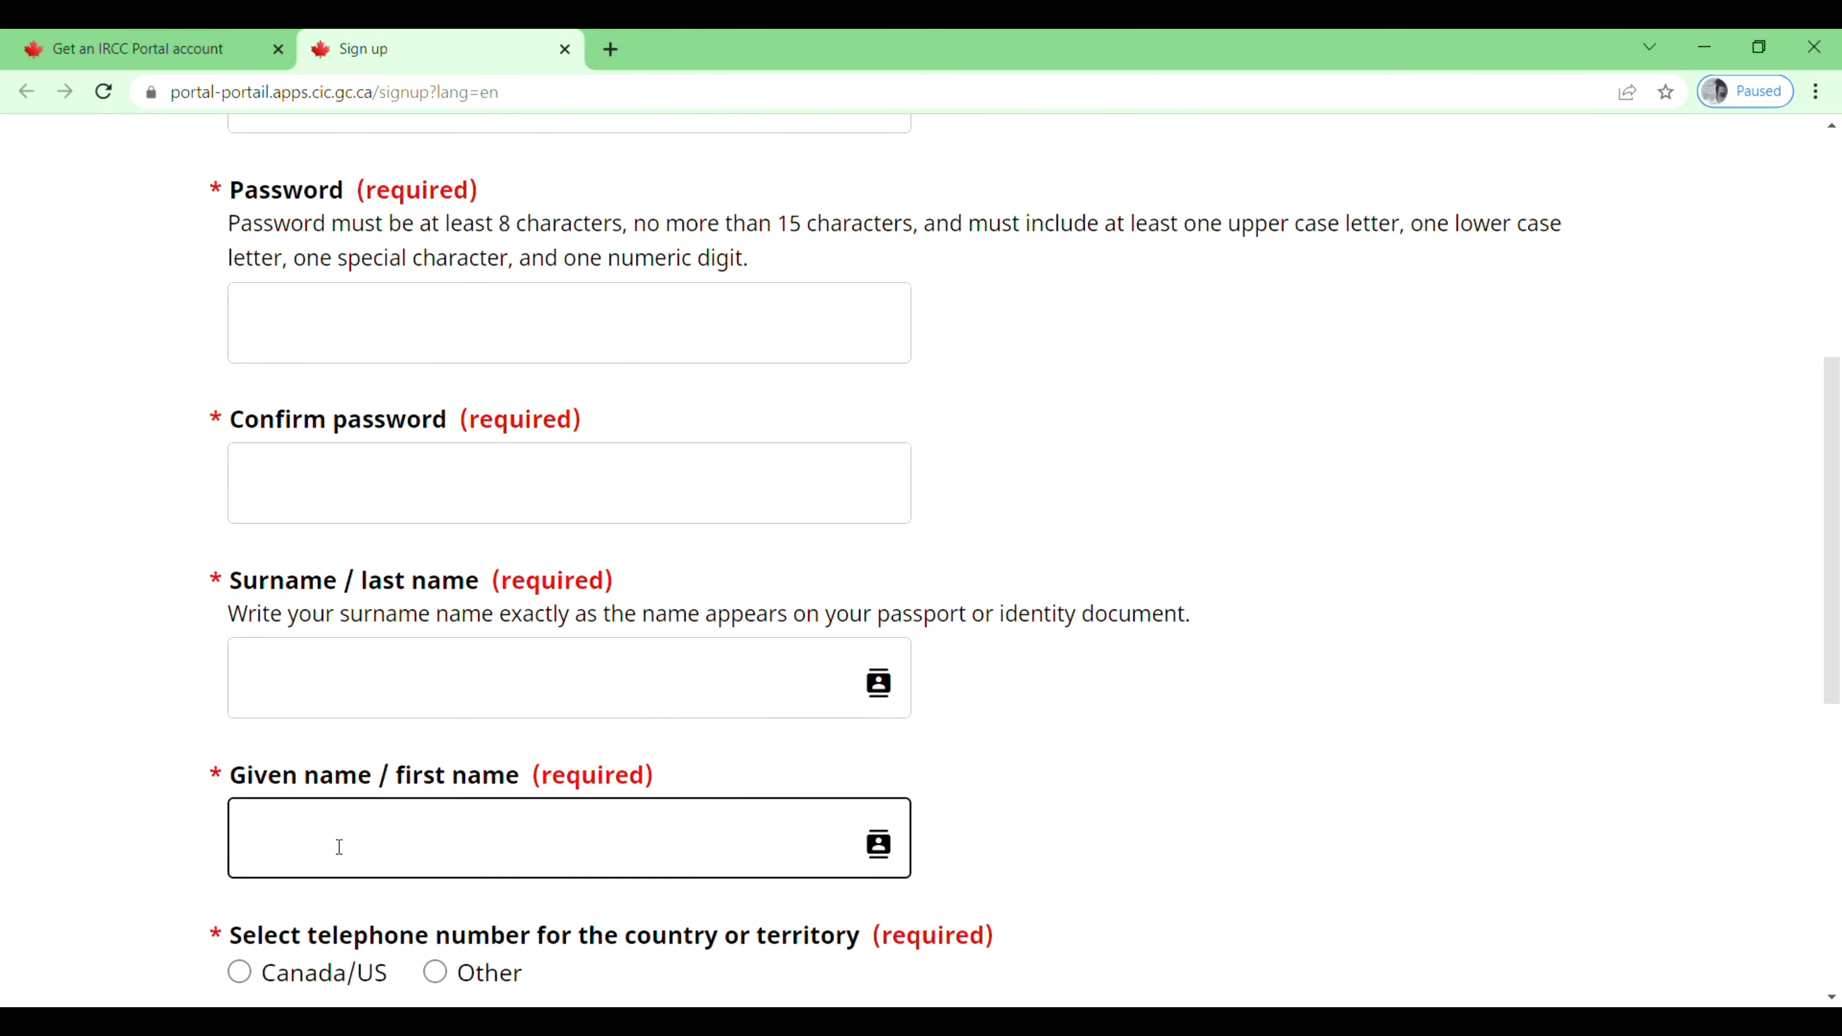
scroll(504, 844, "down", 3)
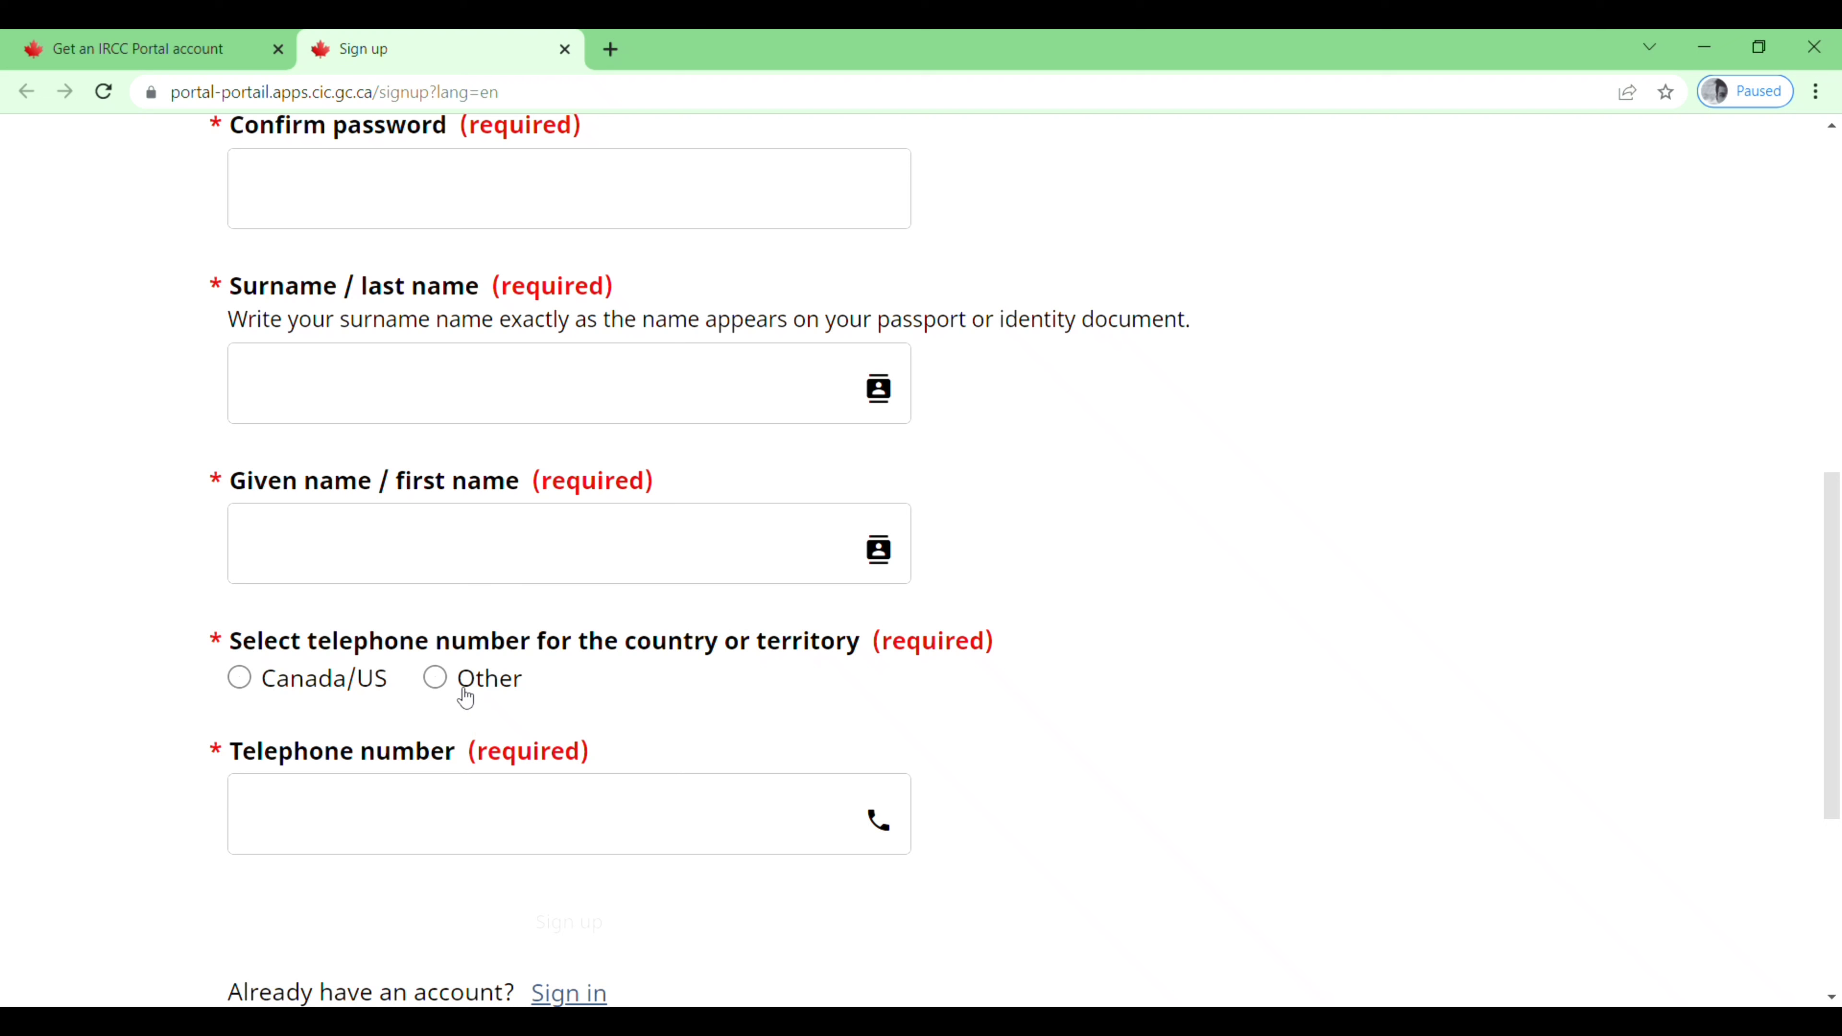
left_click(437, 680)
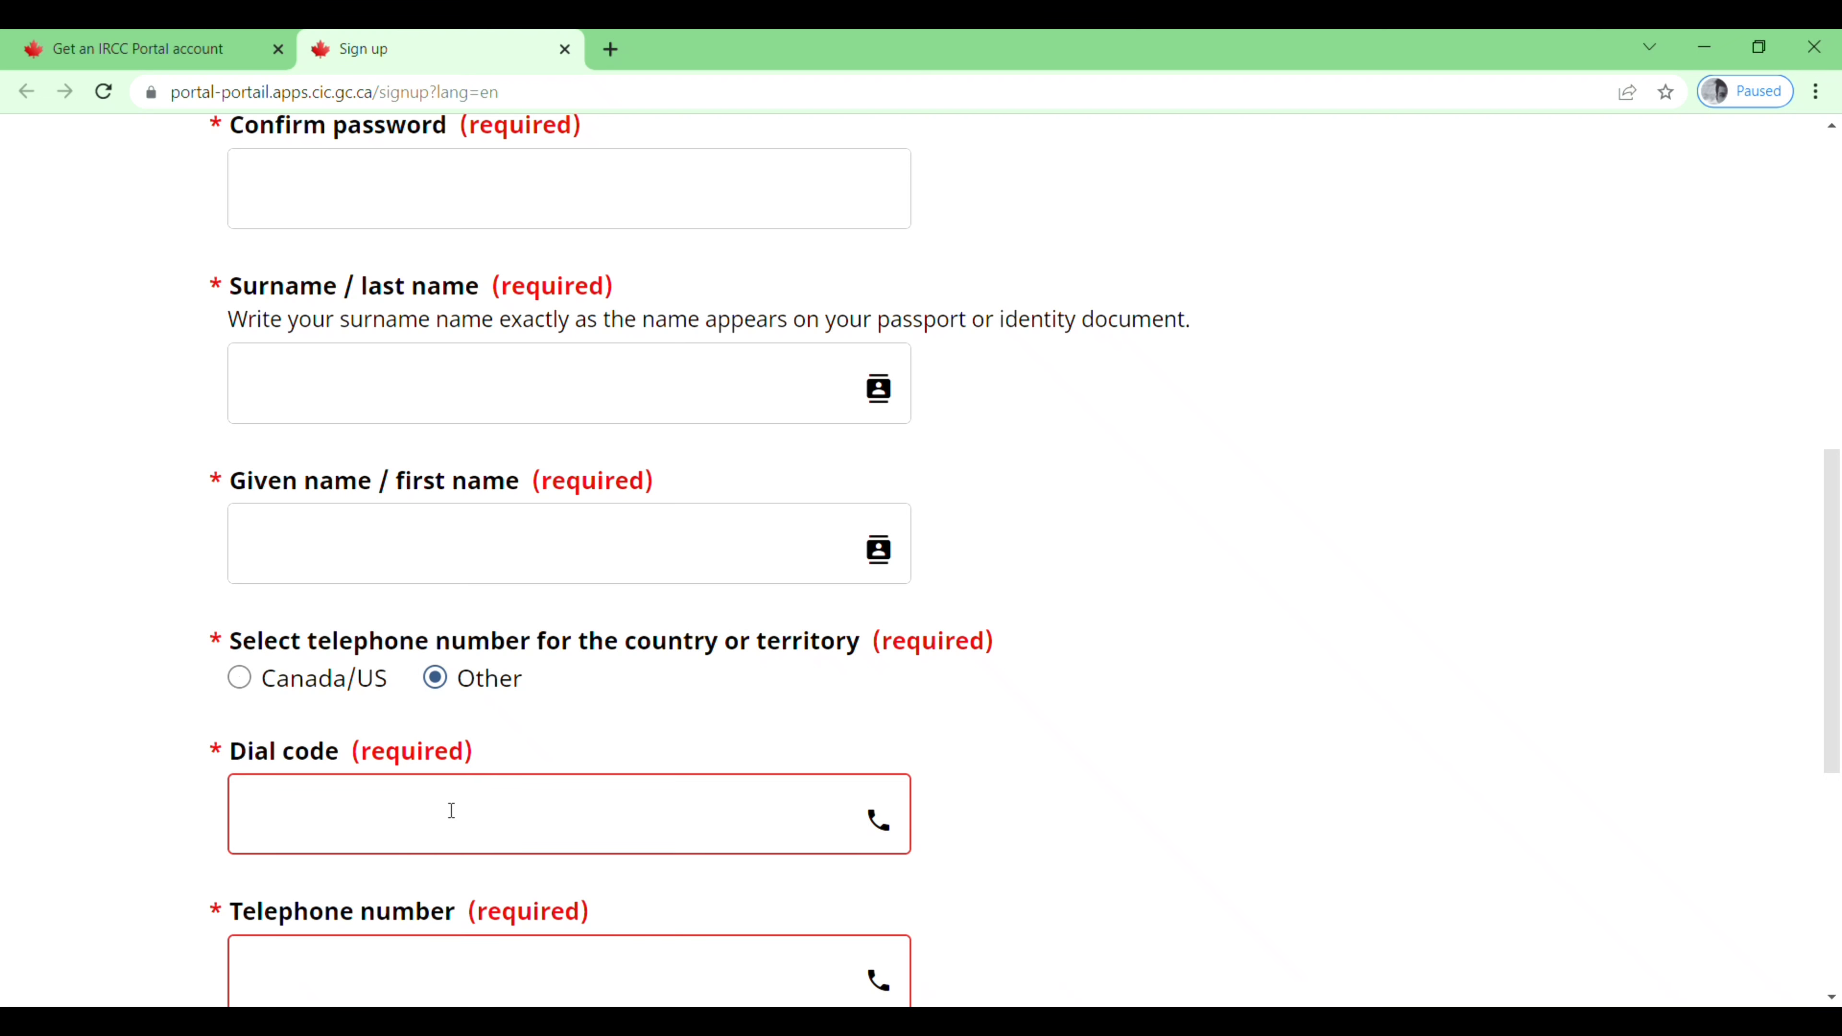
scroll(411, 822, "down", 3)
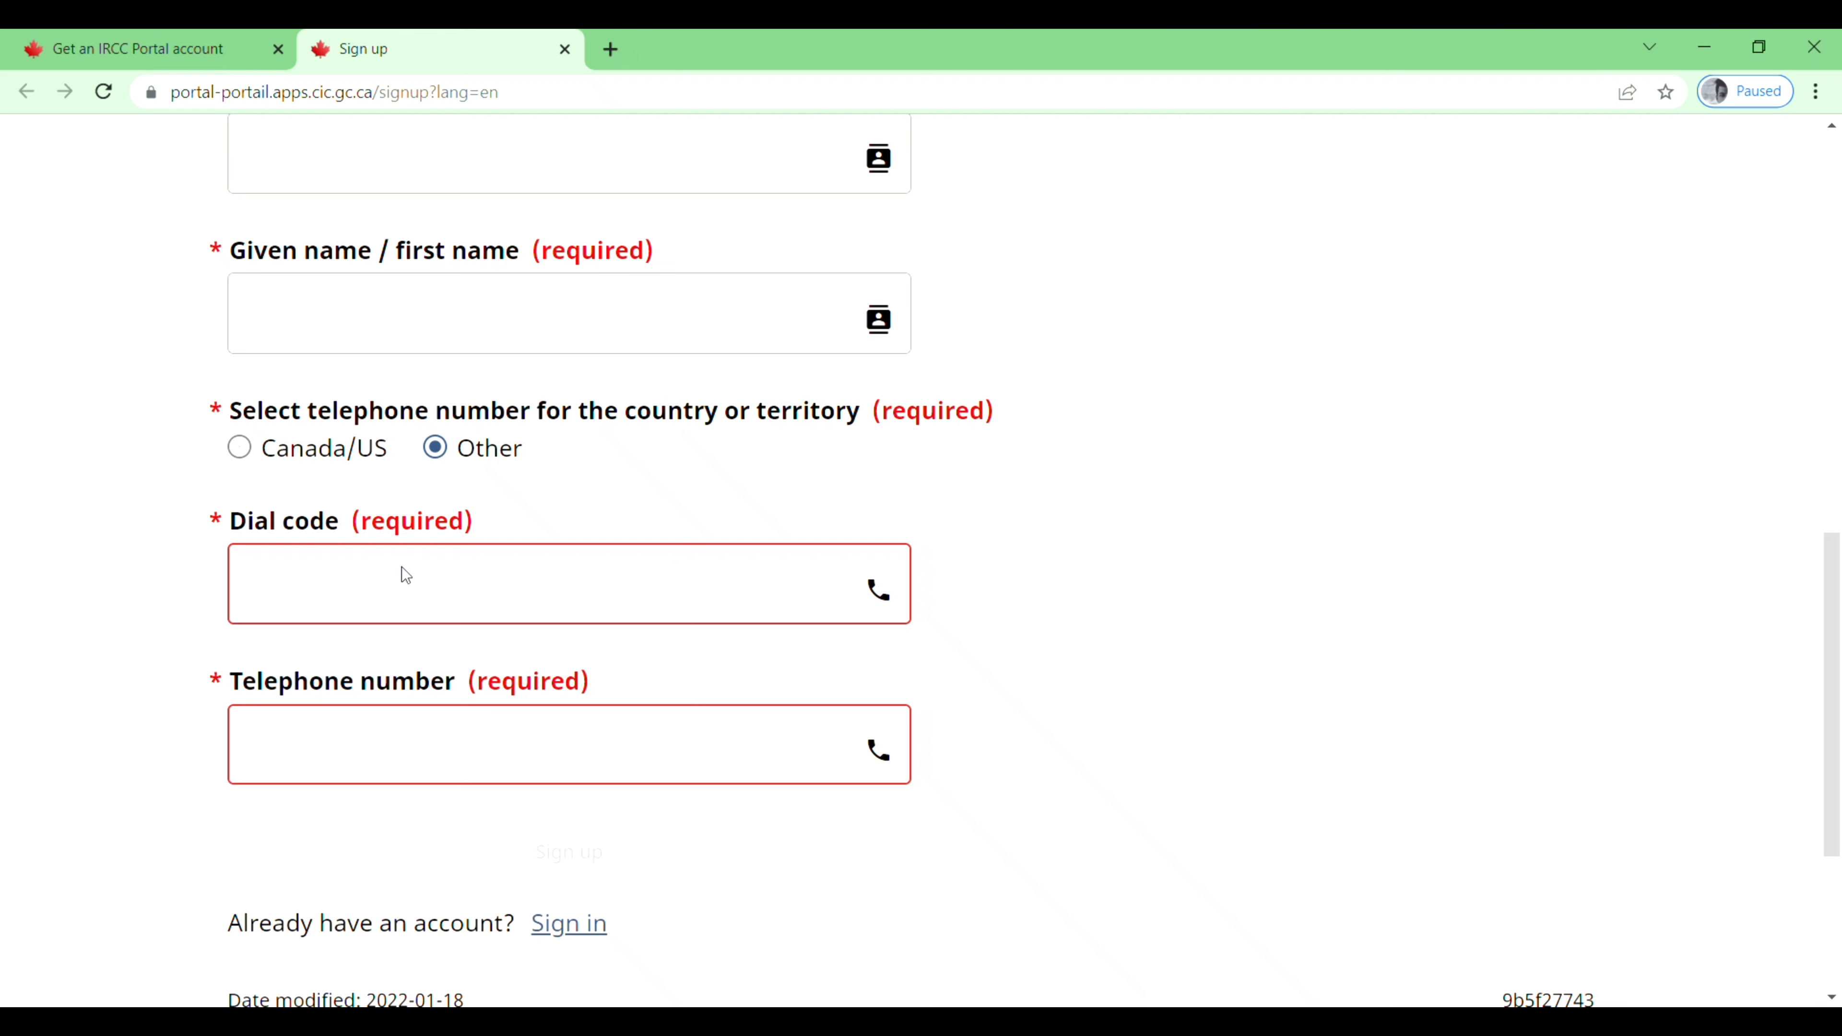
scroll(522, 762, "down", 3)
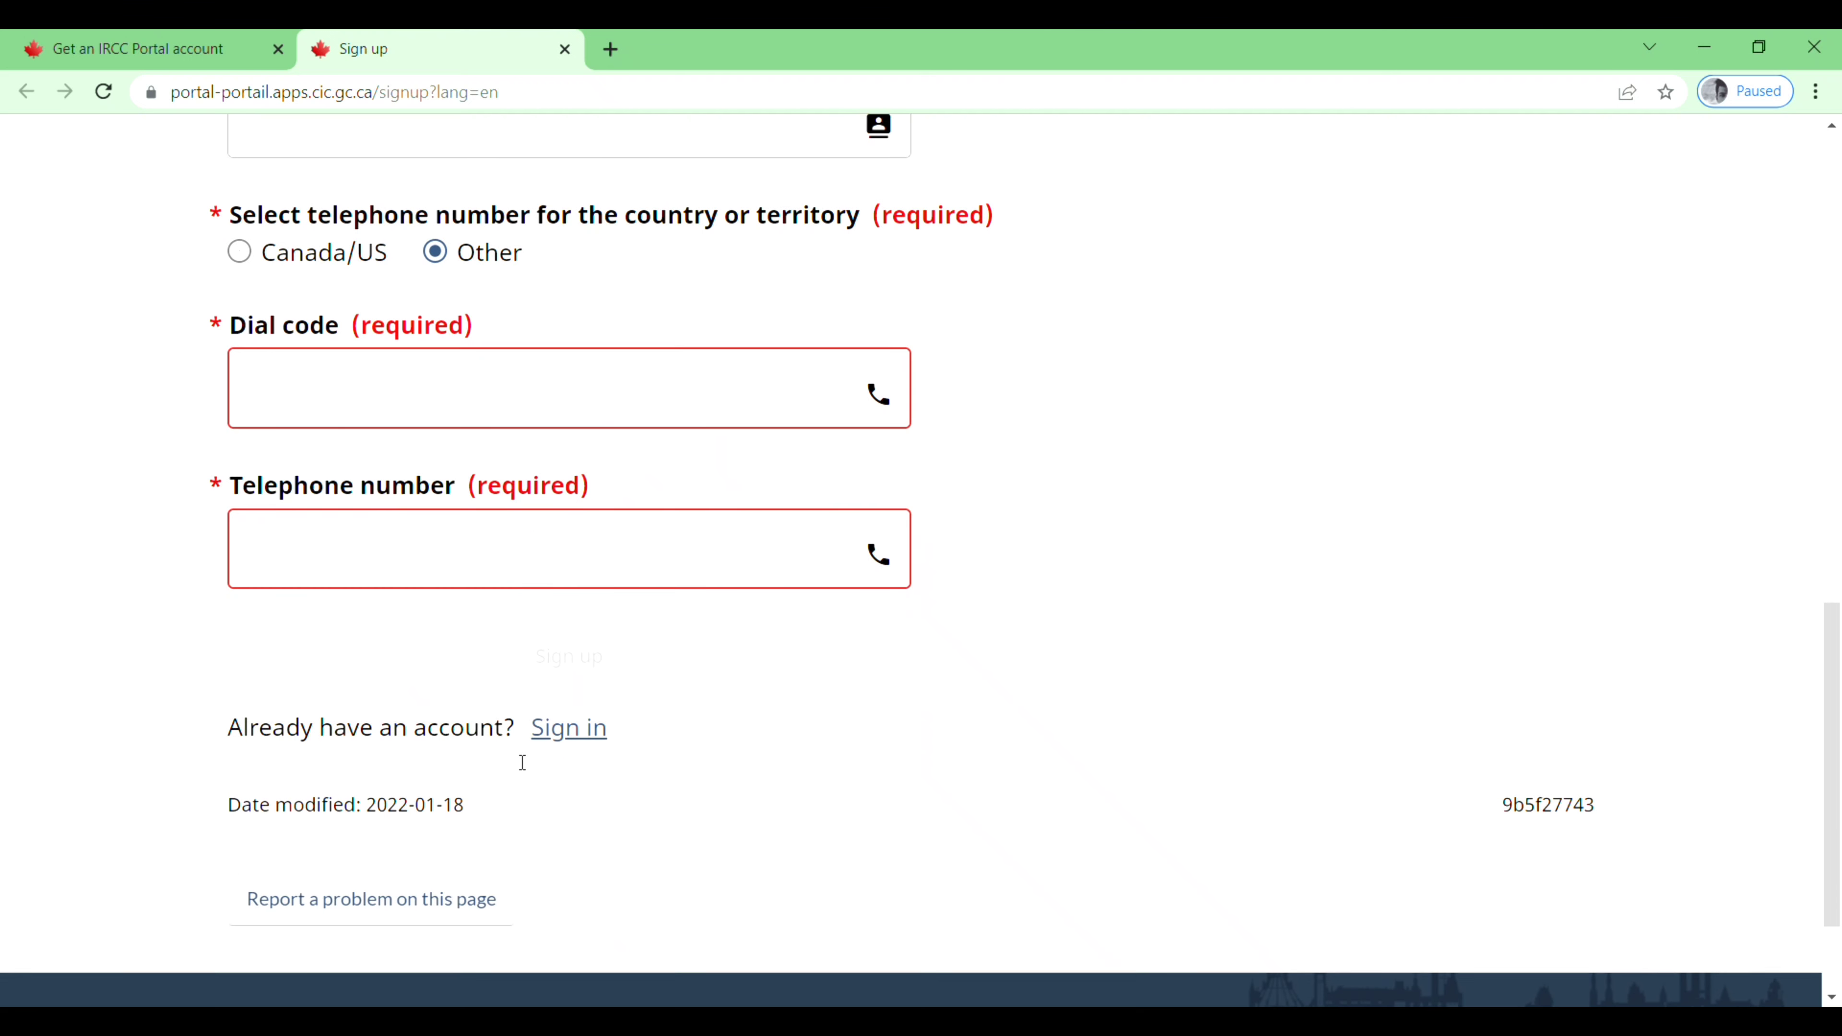
left_click(565, 660)
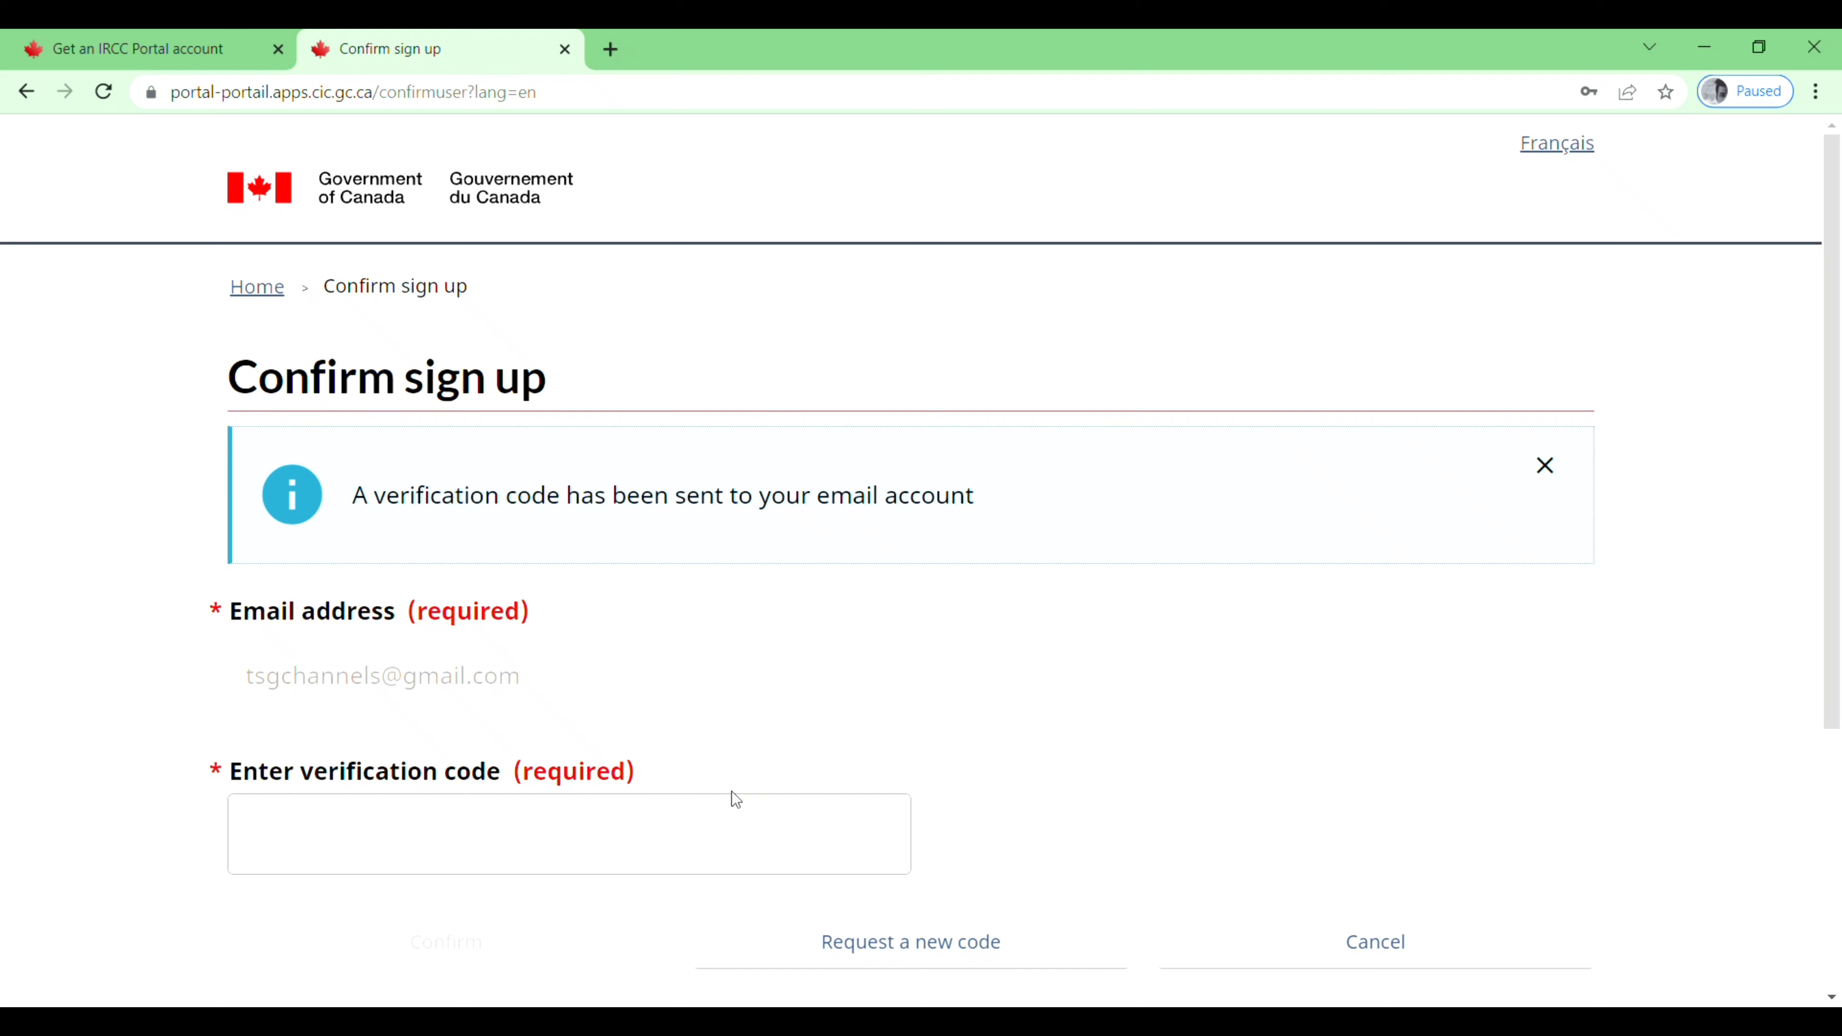
Step: Enter the verification code received by email and confirm the sign-up
left_click(390, 838)
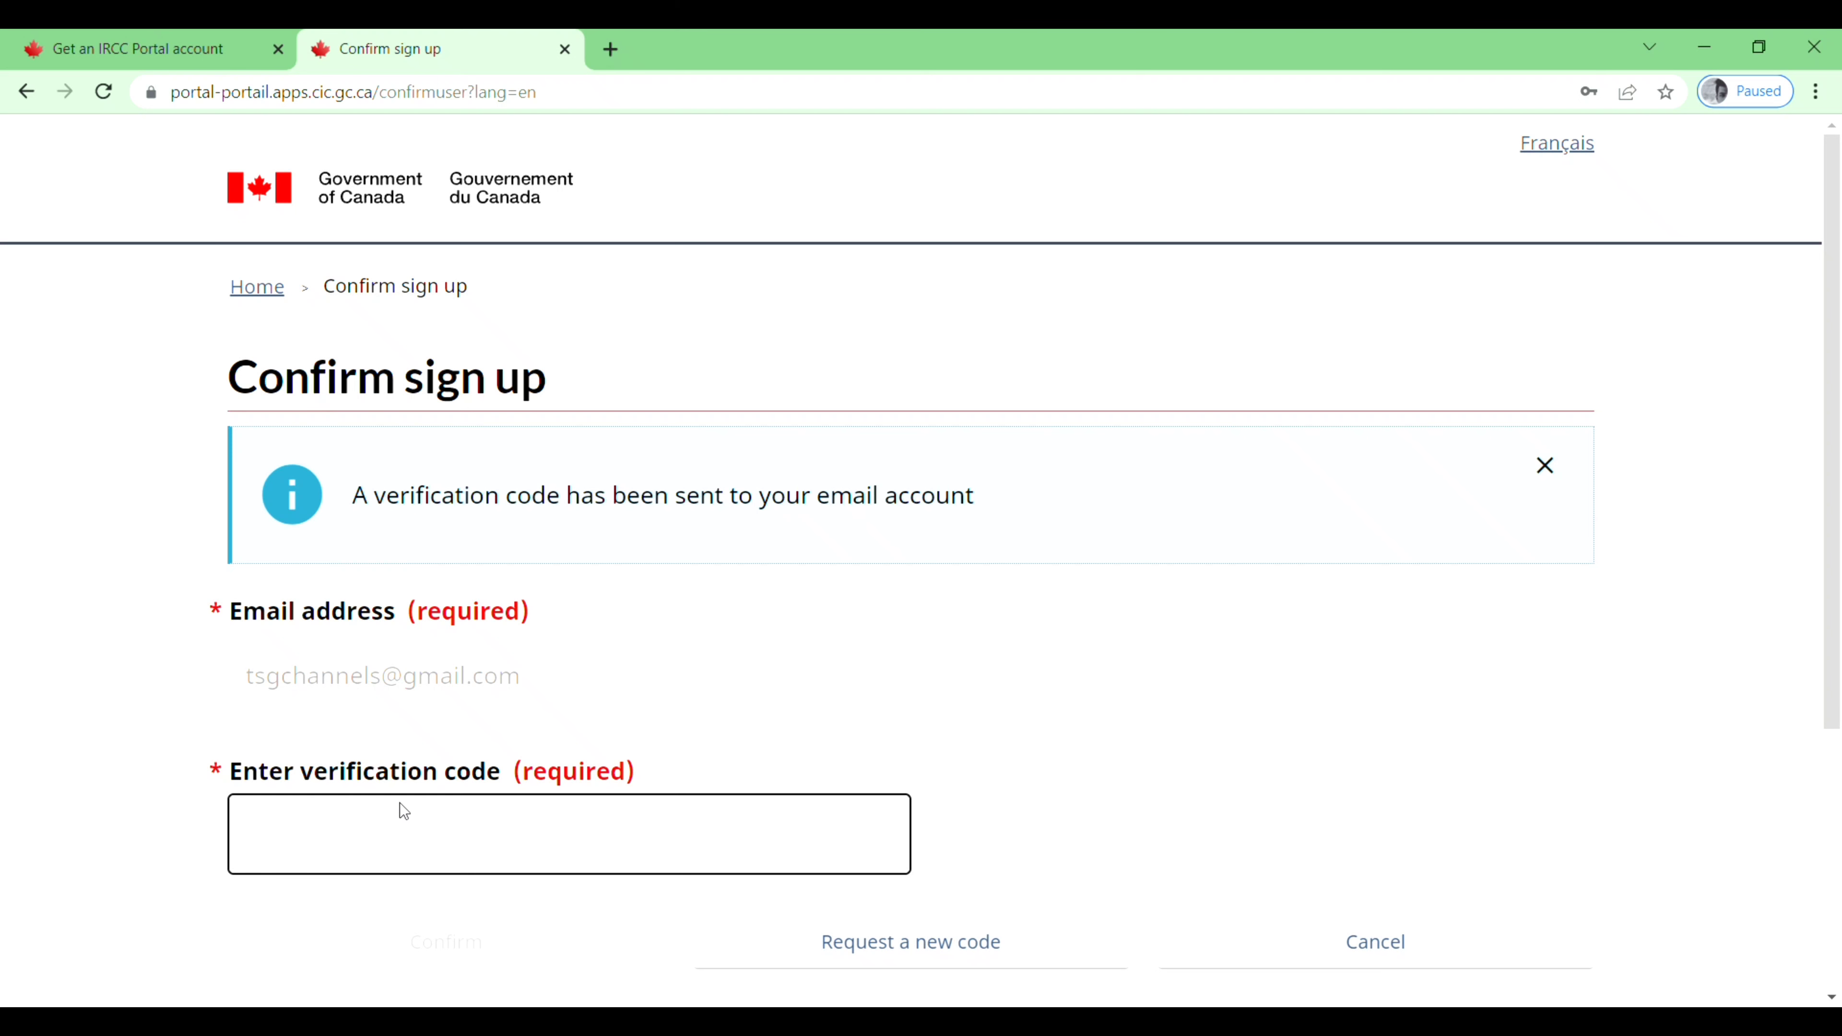
left_click(504, 937)
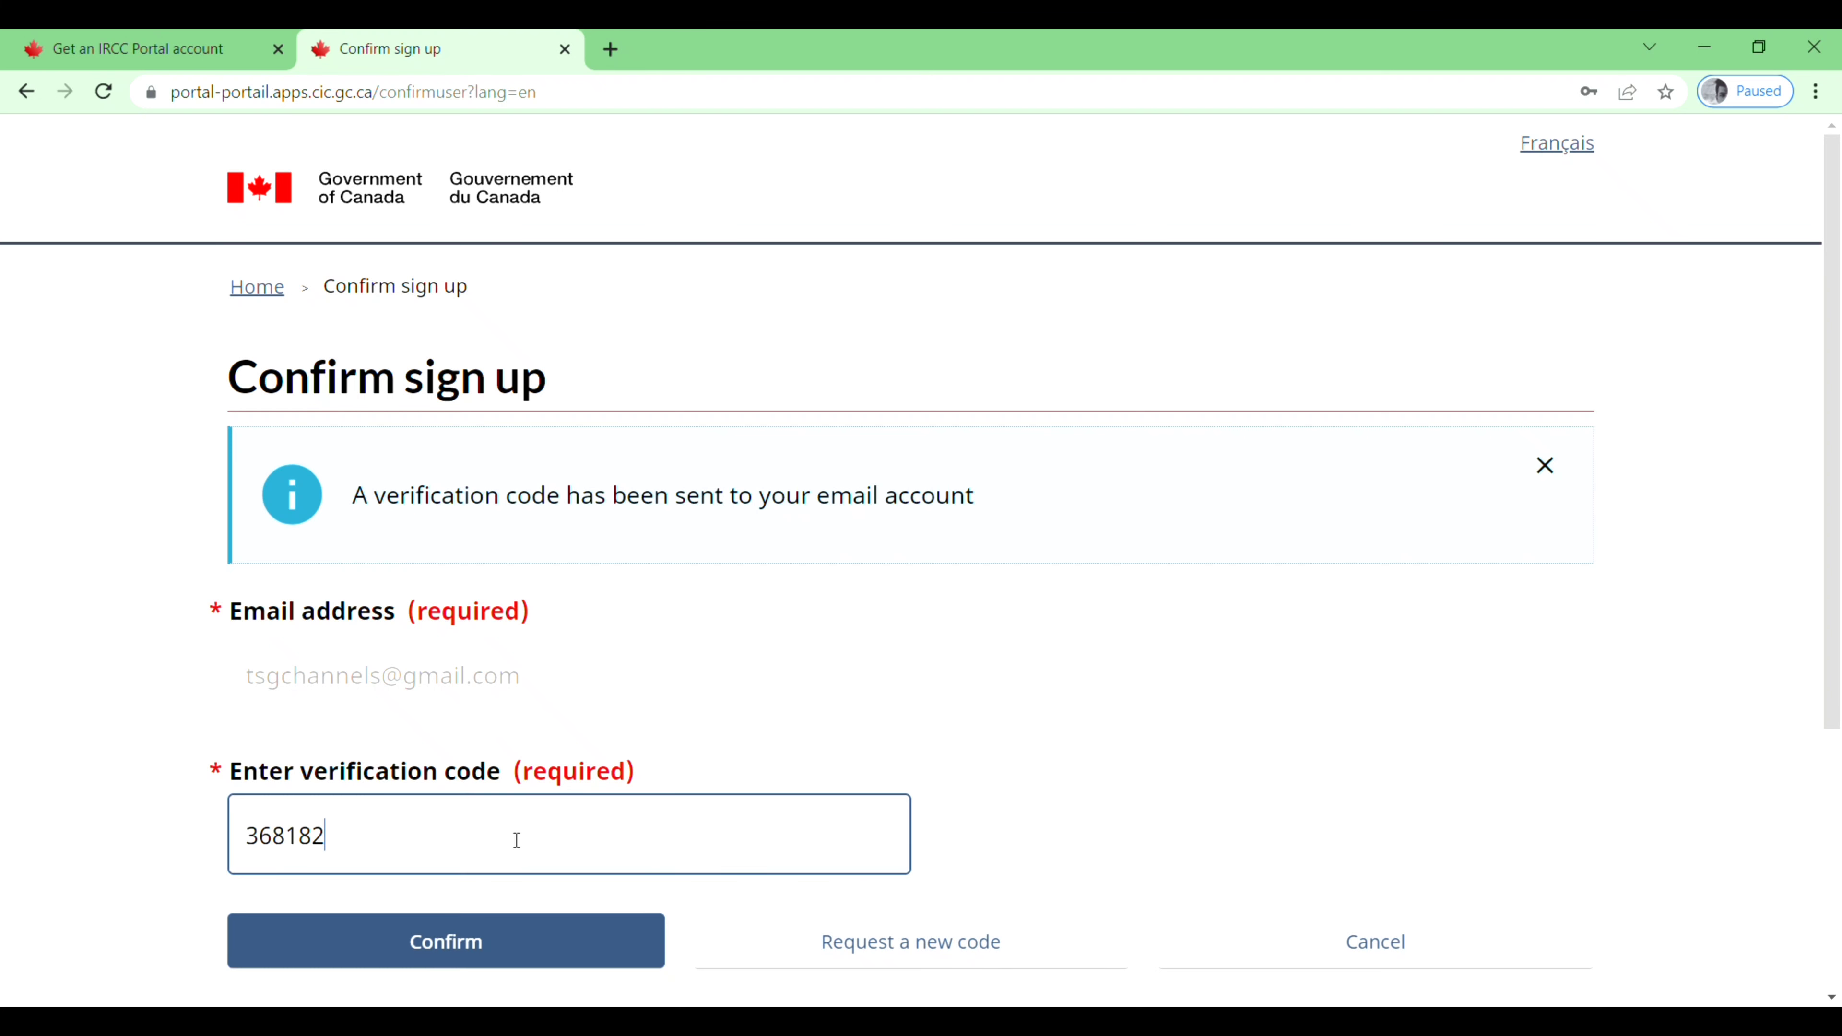
left_click(536, 947)
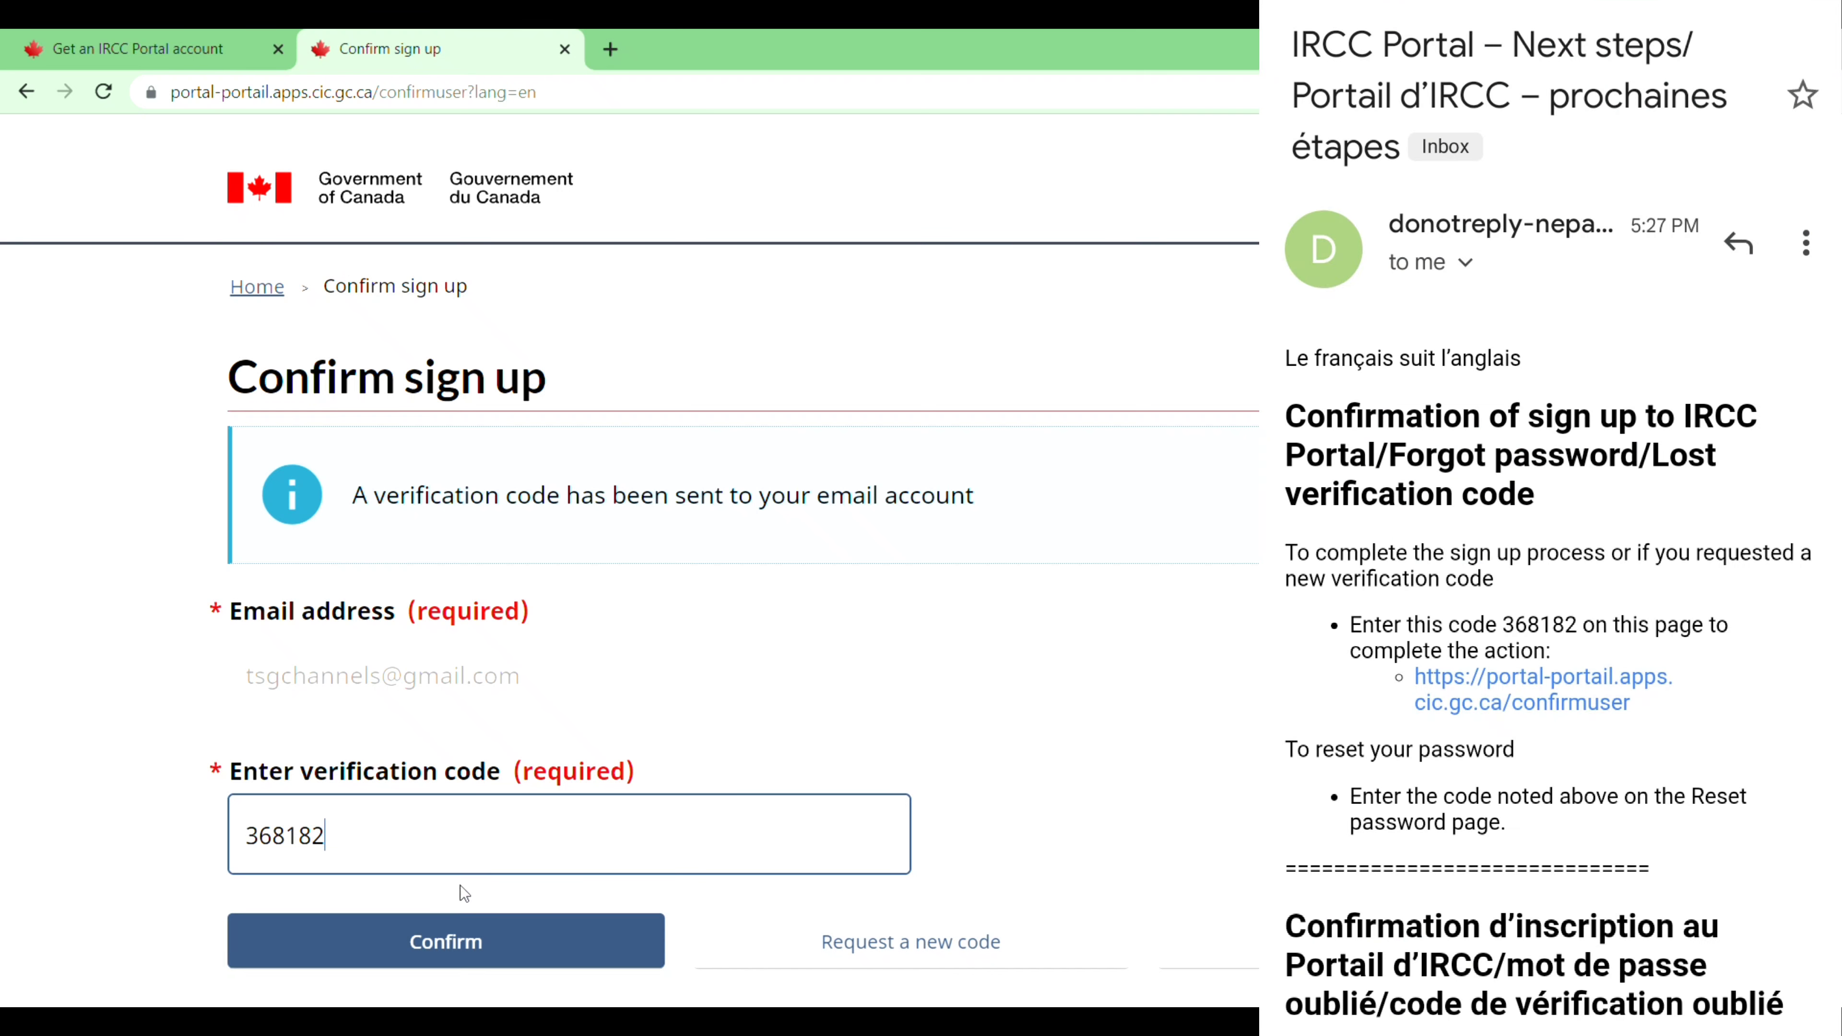
left_click(507, 947)
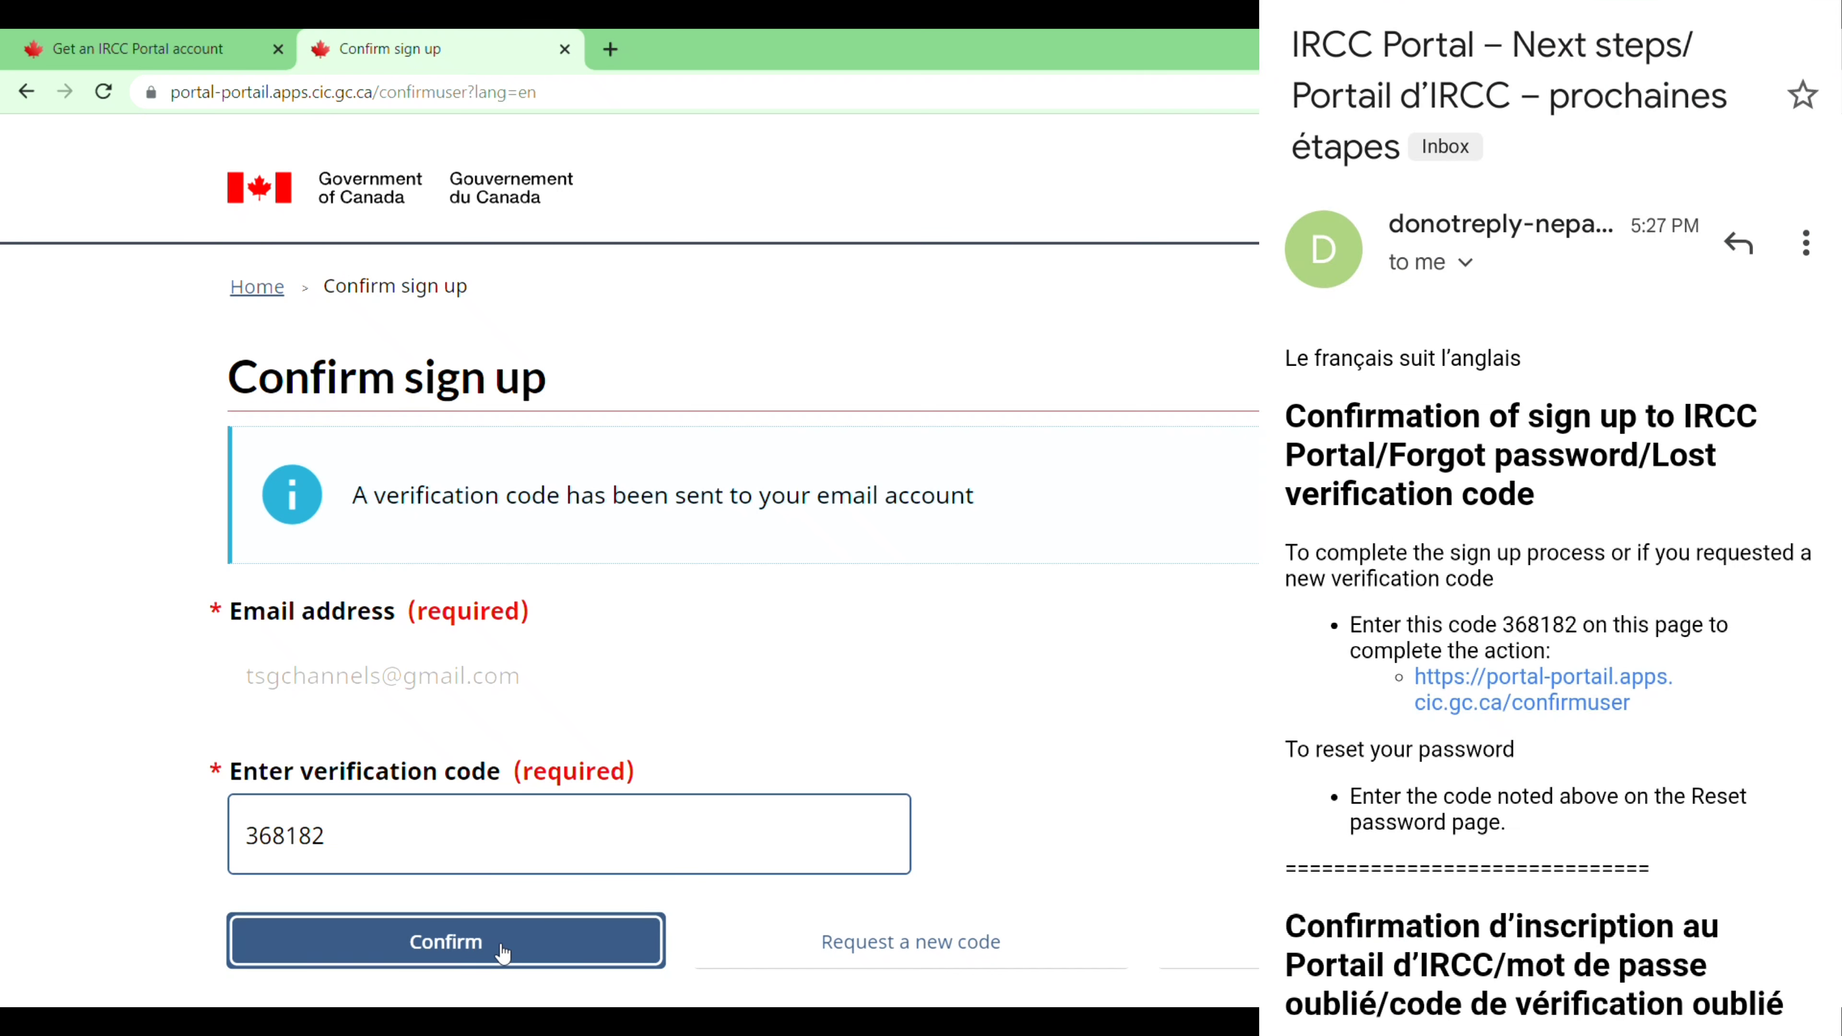
left_click(483, 945)
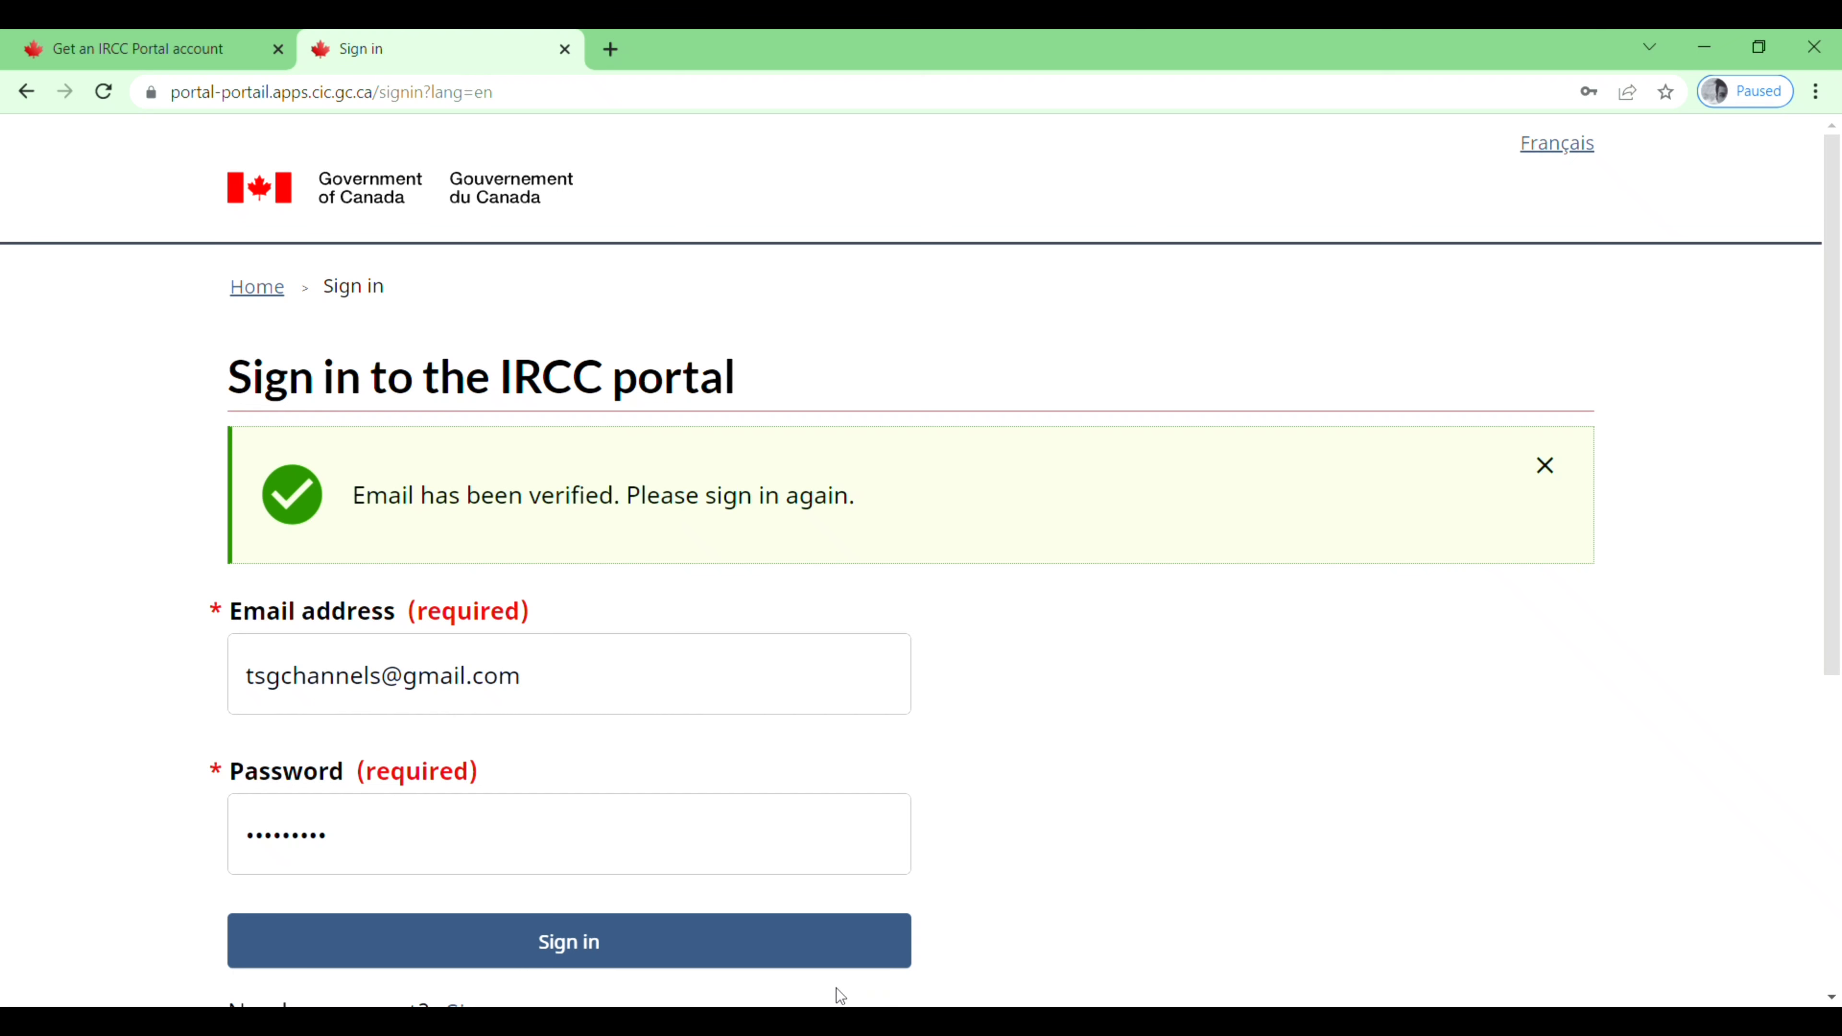
Step: Sign in to the IRCC Portal with the new account and accept the terms and conditions
left_click(709, 963)
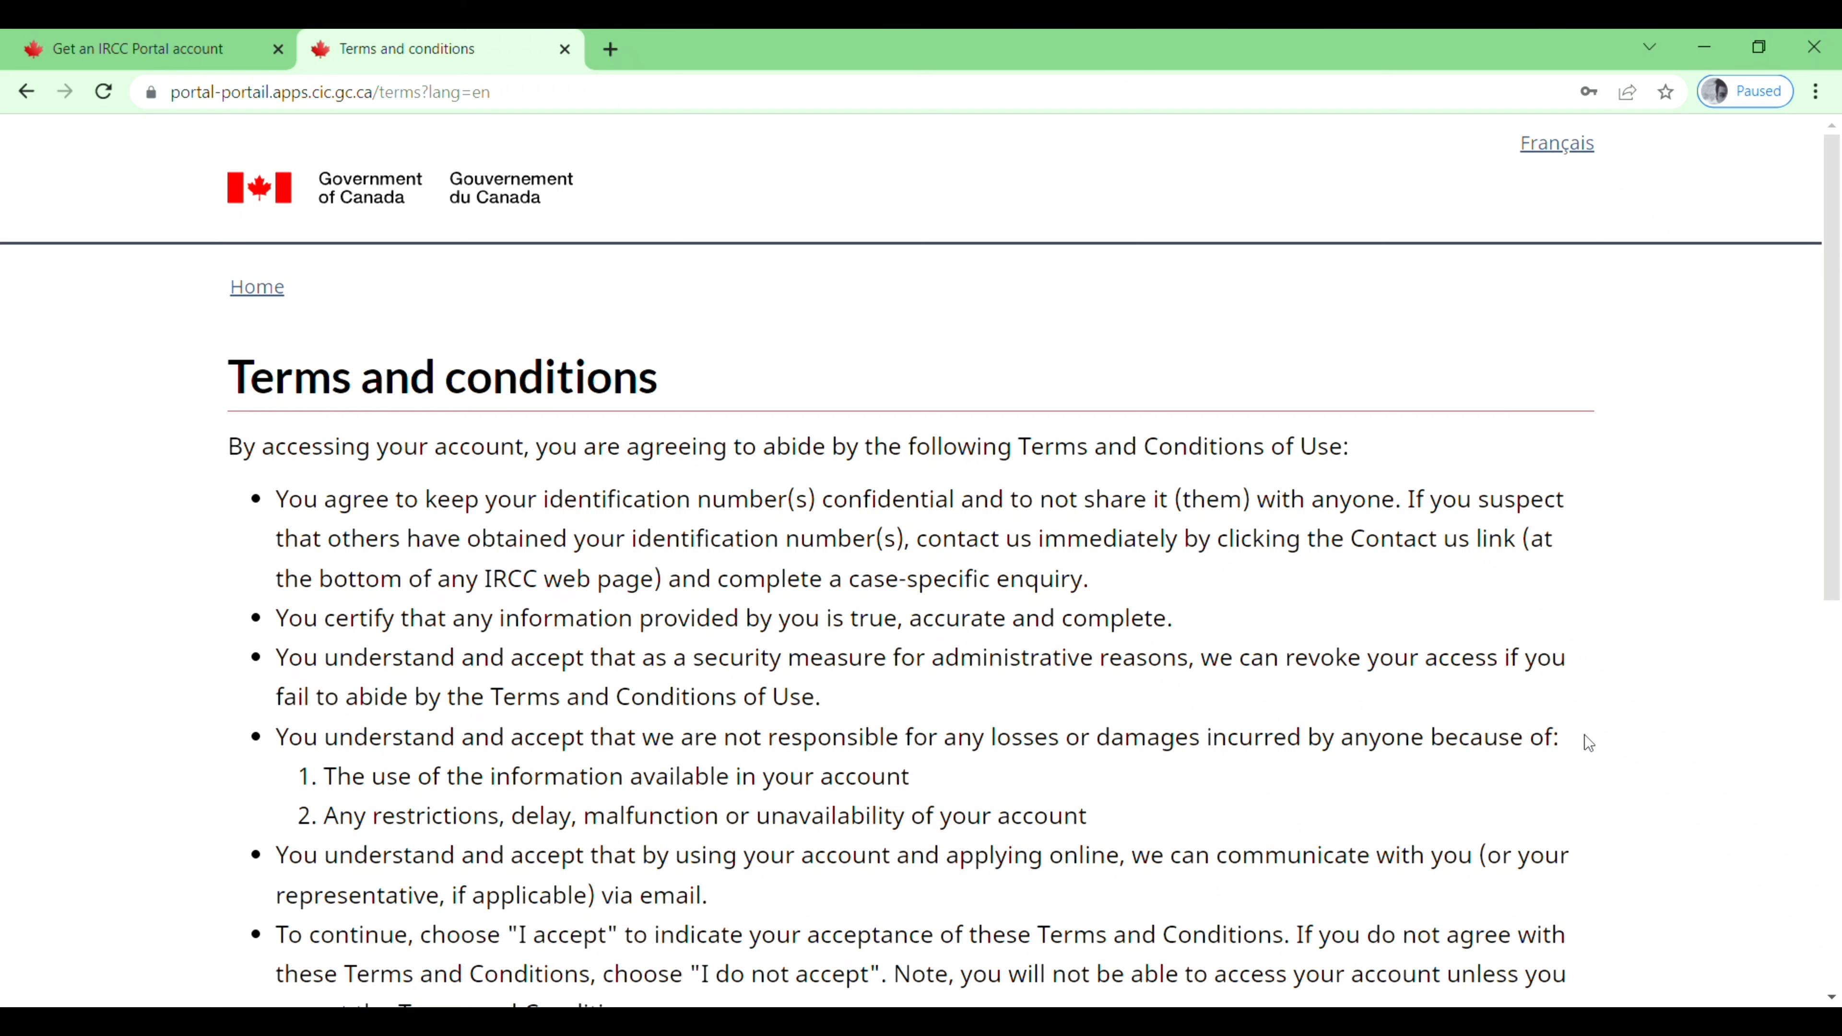
scroll(1584, 735, "down", 3)
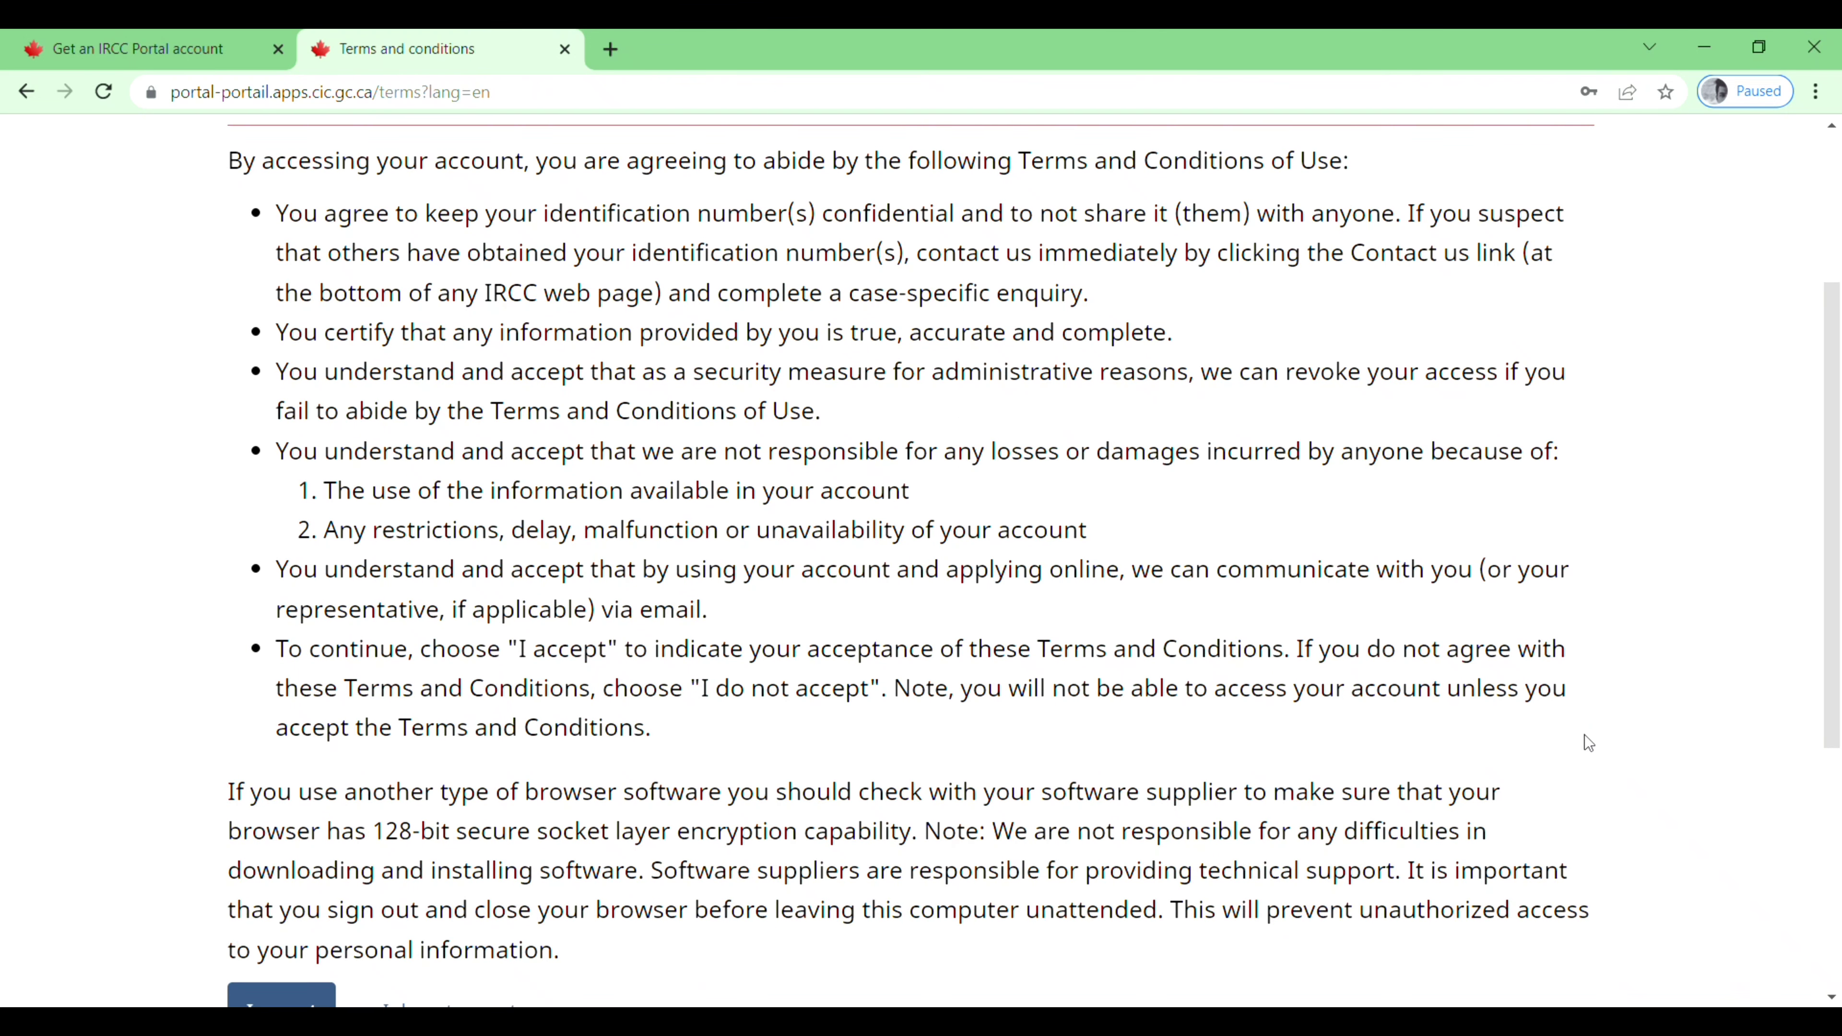
scroll(1584, 736, "down", 1)
scroll(1584, 736, "up", 2)
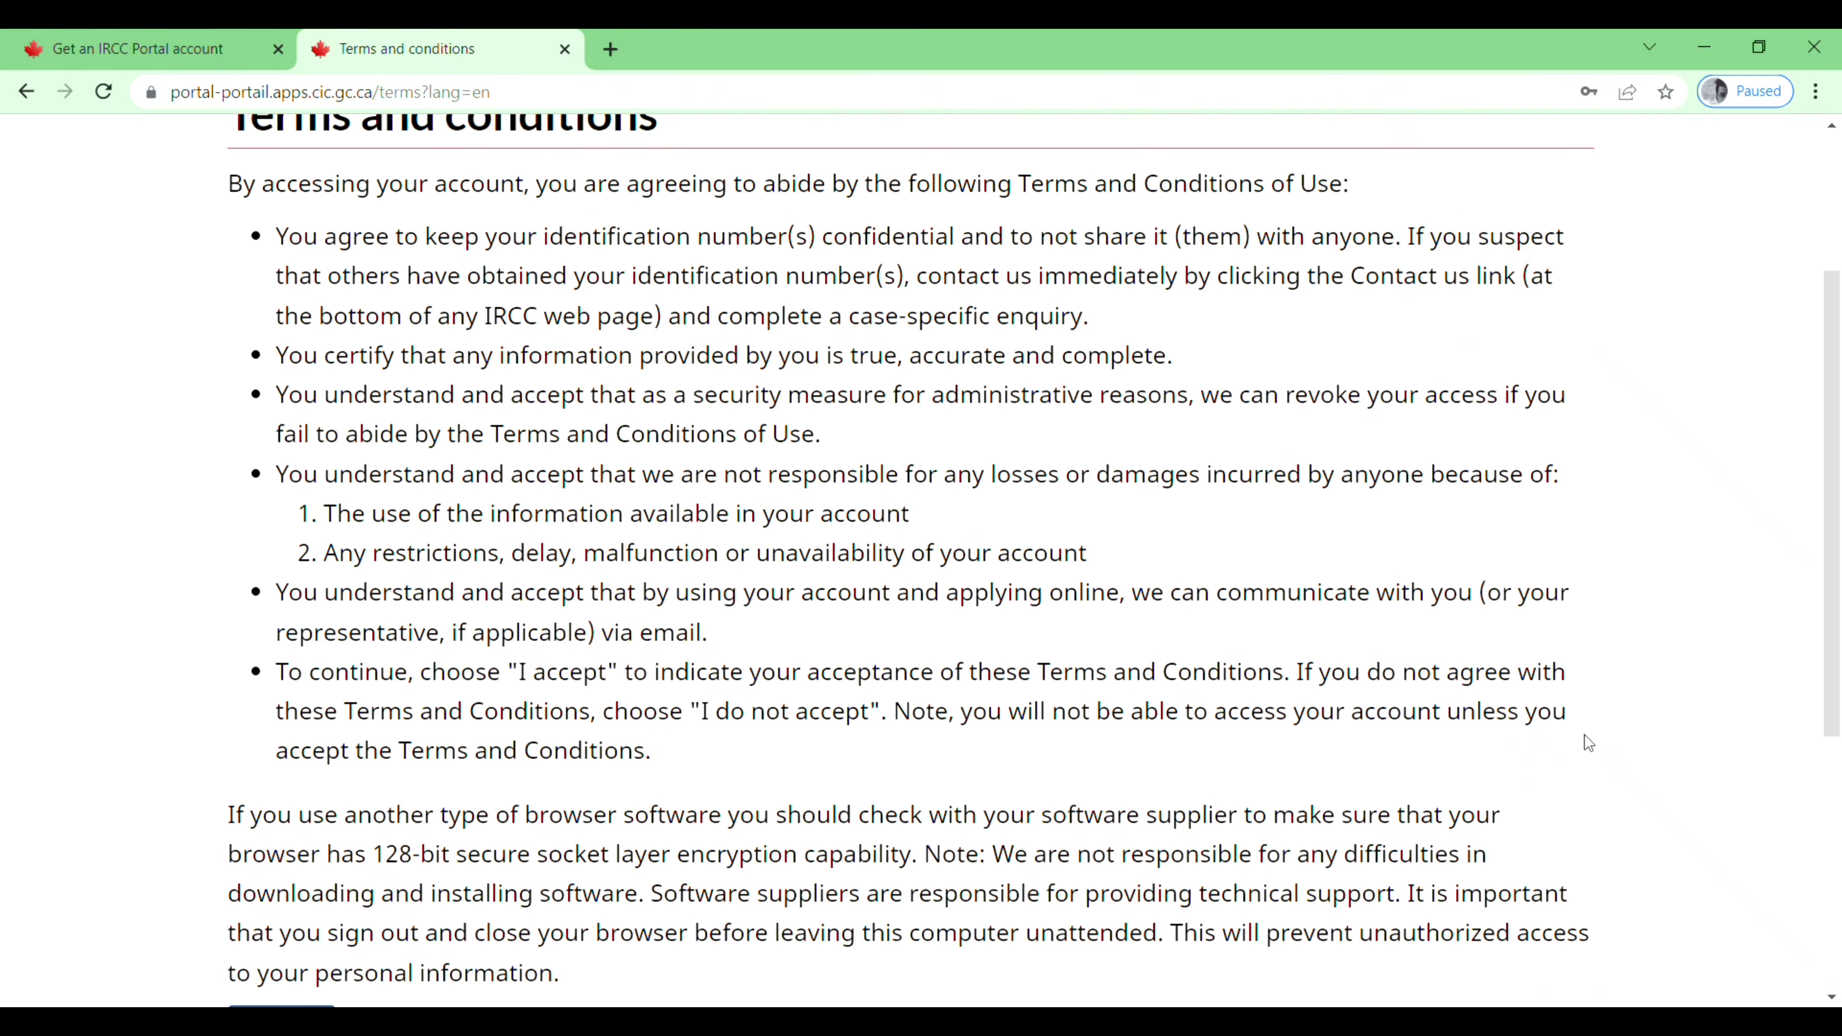
scroll(1584, 734, "down", 4)
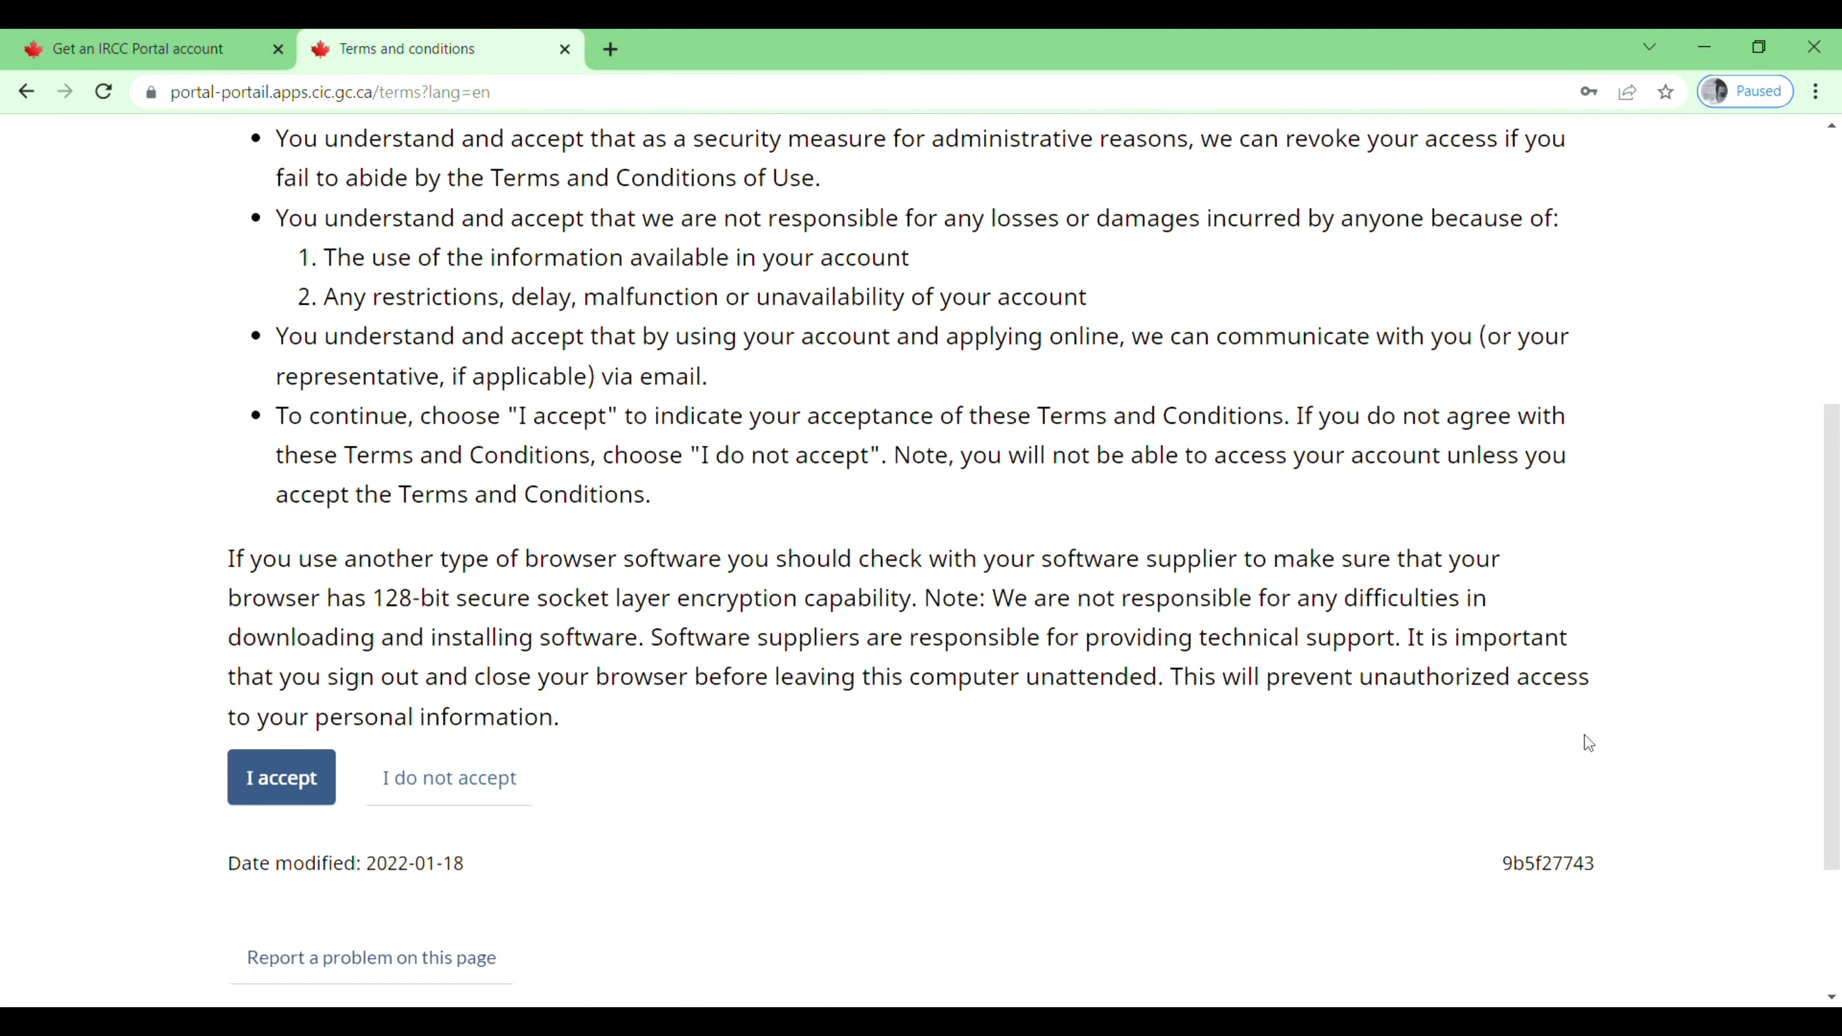
left_click(272, 780)
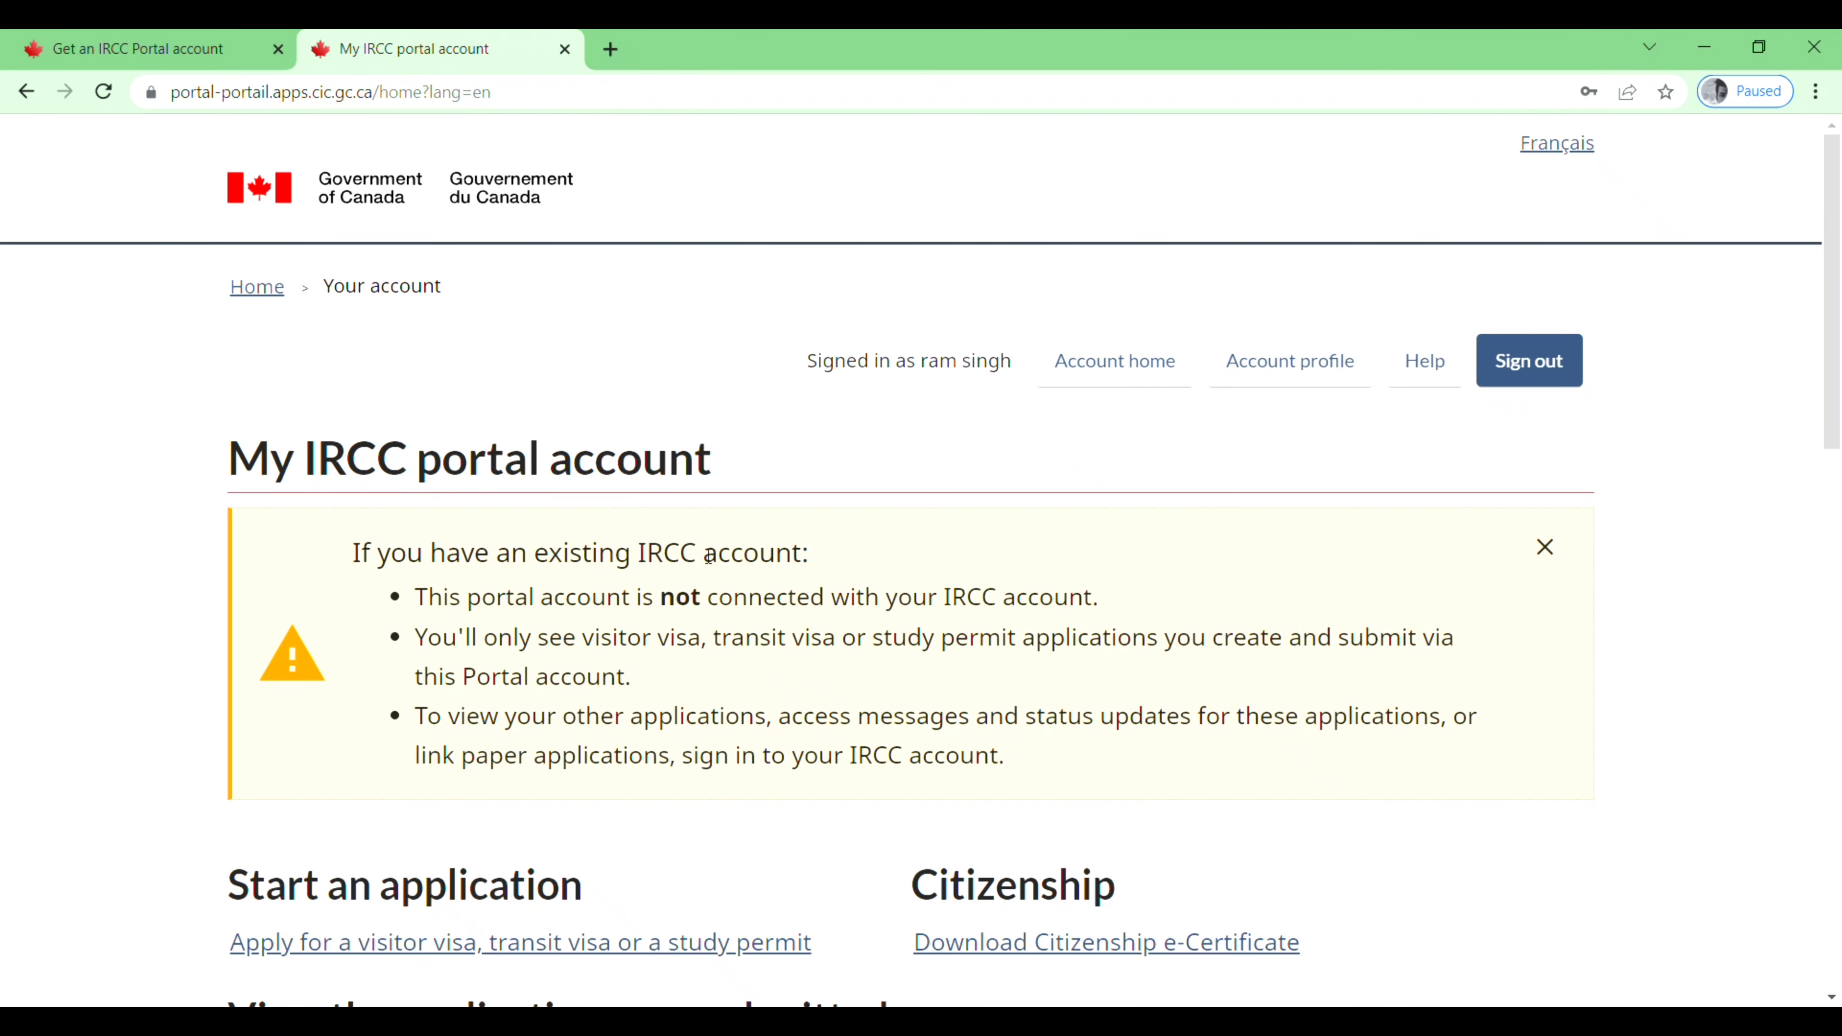
Step: Start an application for a visitor visa, transit visa or study permit, acknowledging that the preparation information is read and understood
scroll(821, 620, "down", 4)
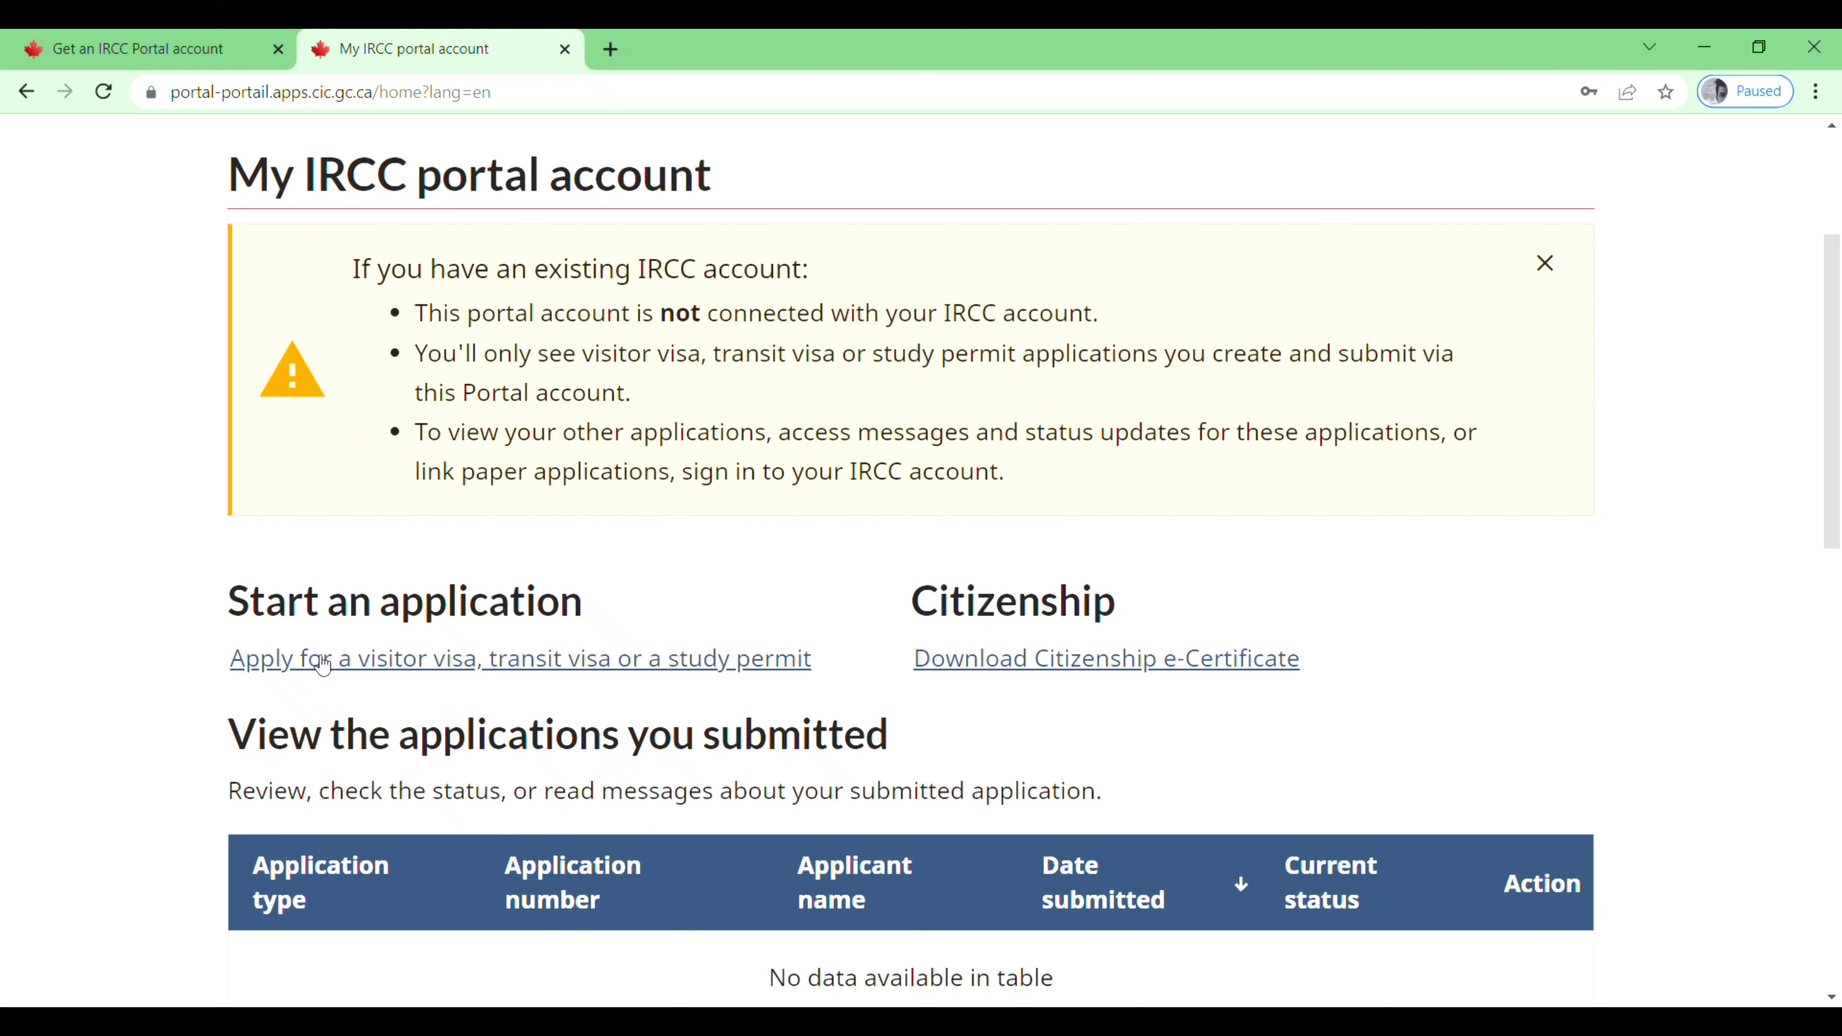
left_click(392, 664)
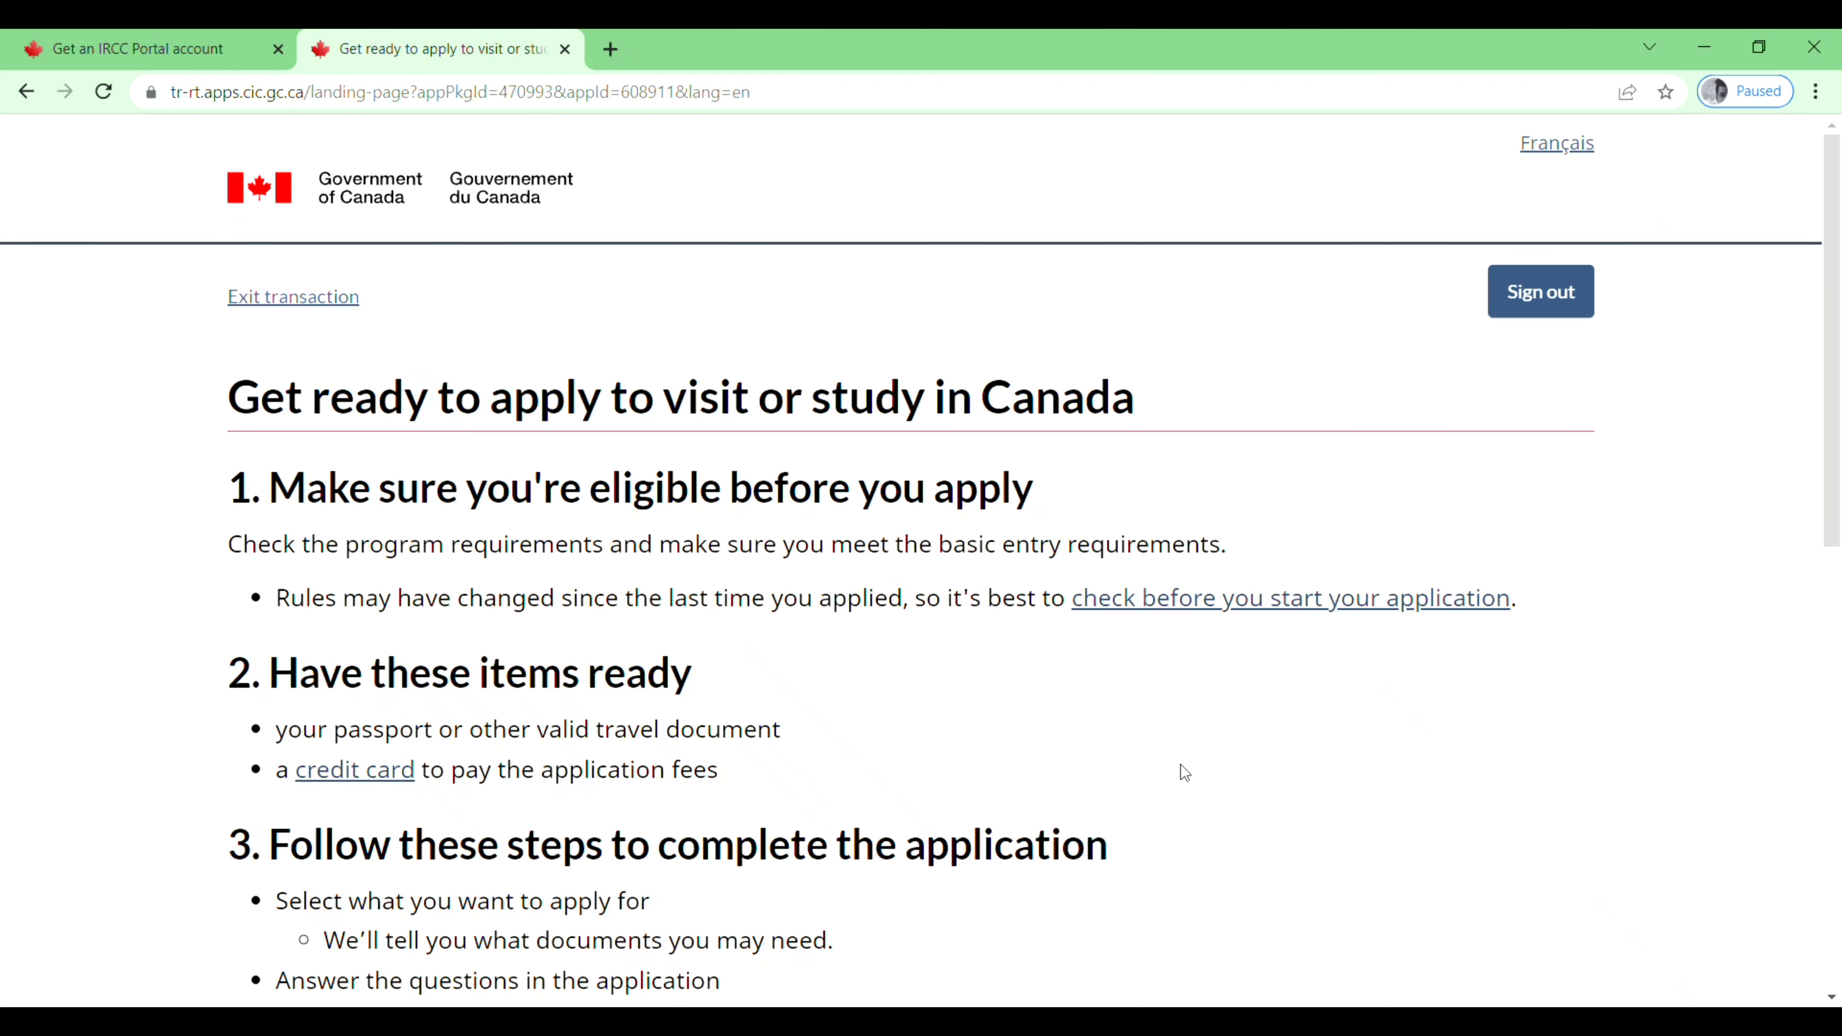
scroll(1183, 772, "down", 10)
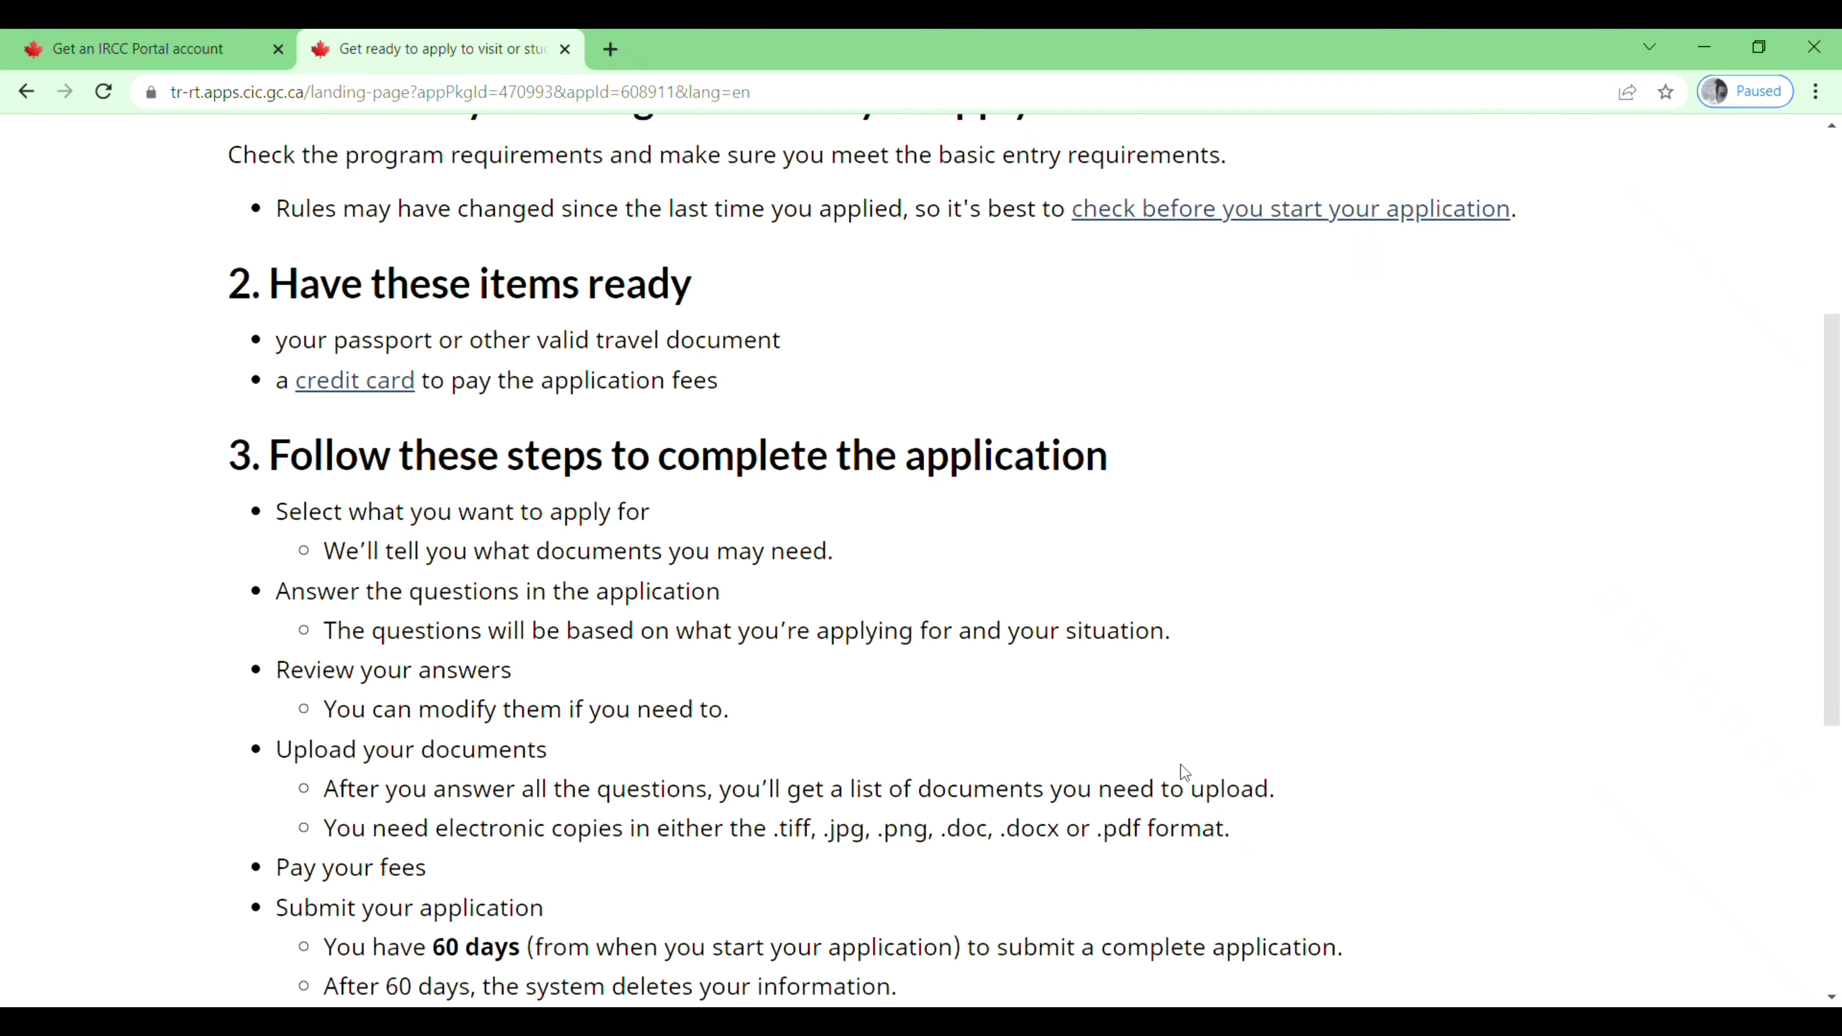
scroll(1180, 764, "down", 2)
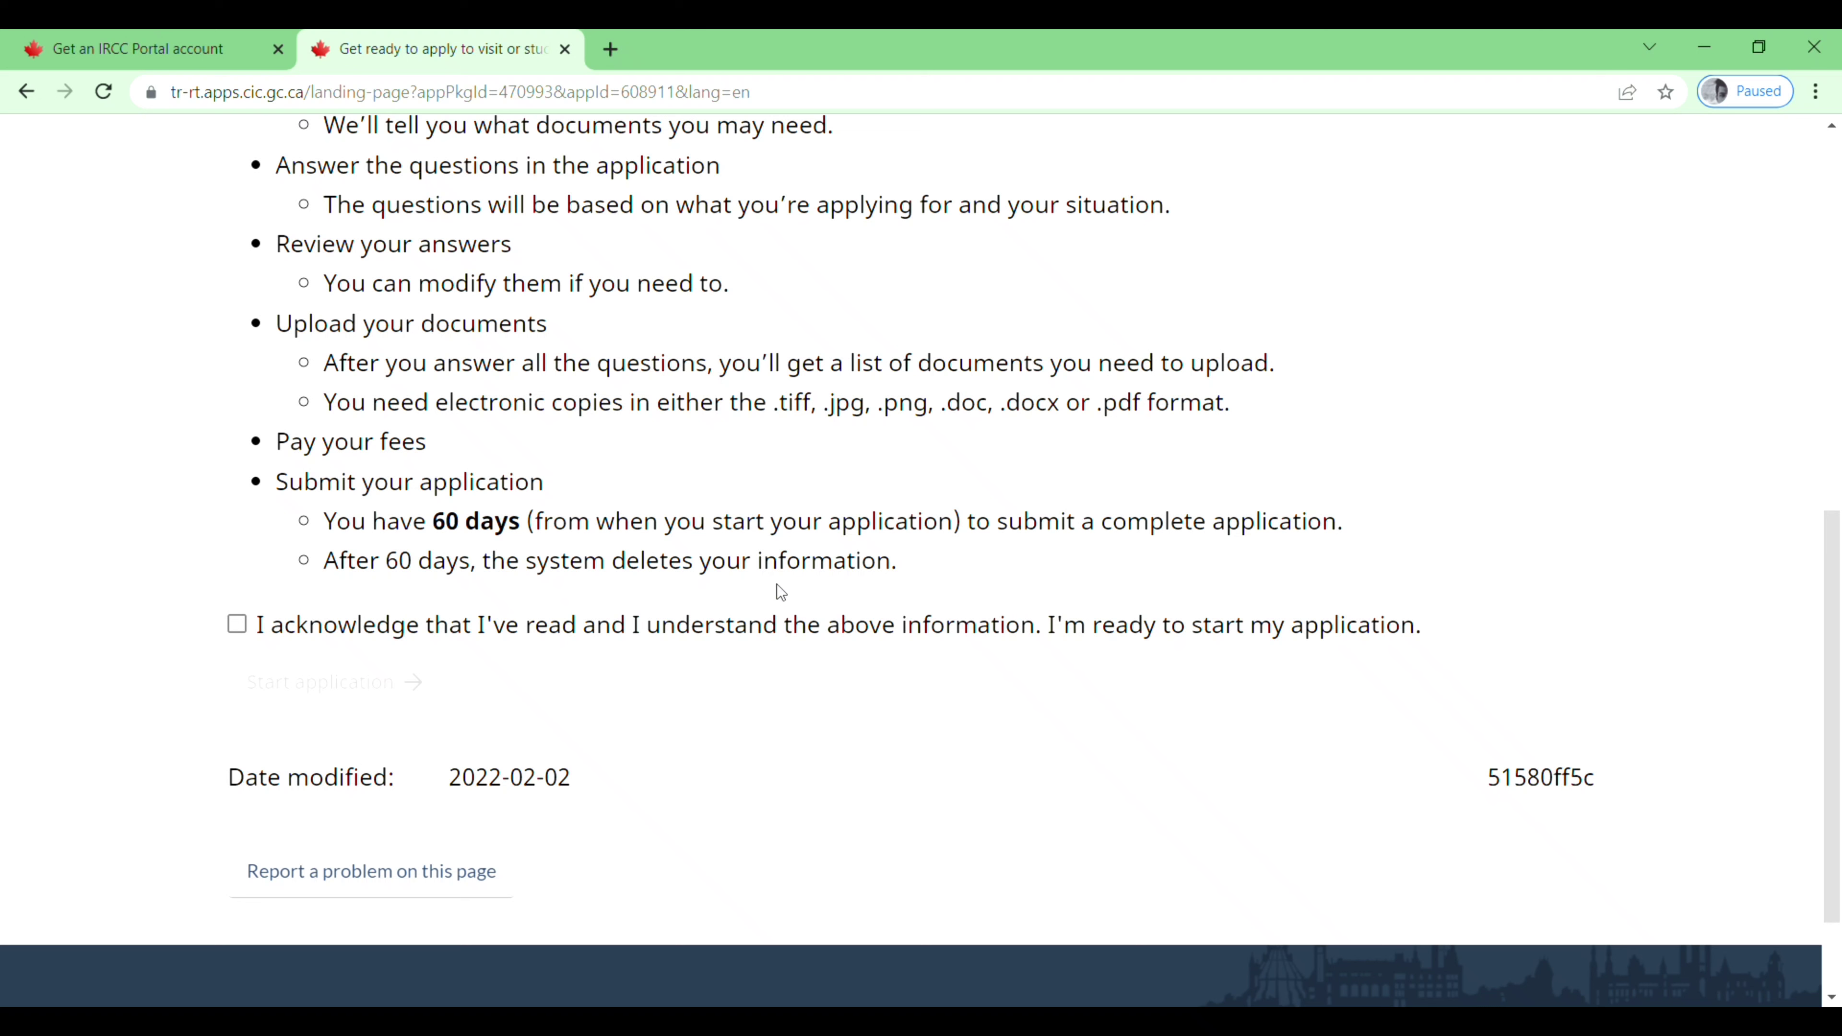
left_click(237, 625)
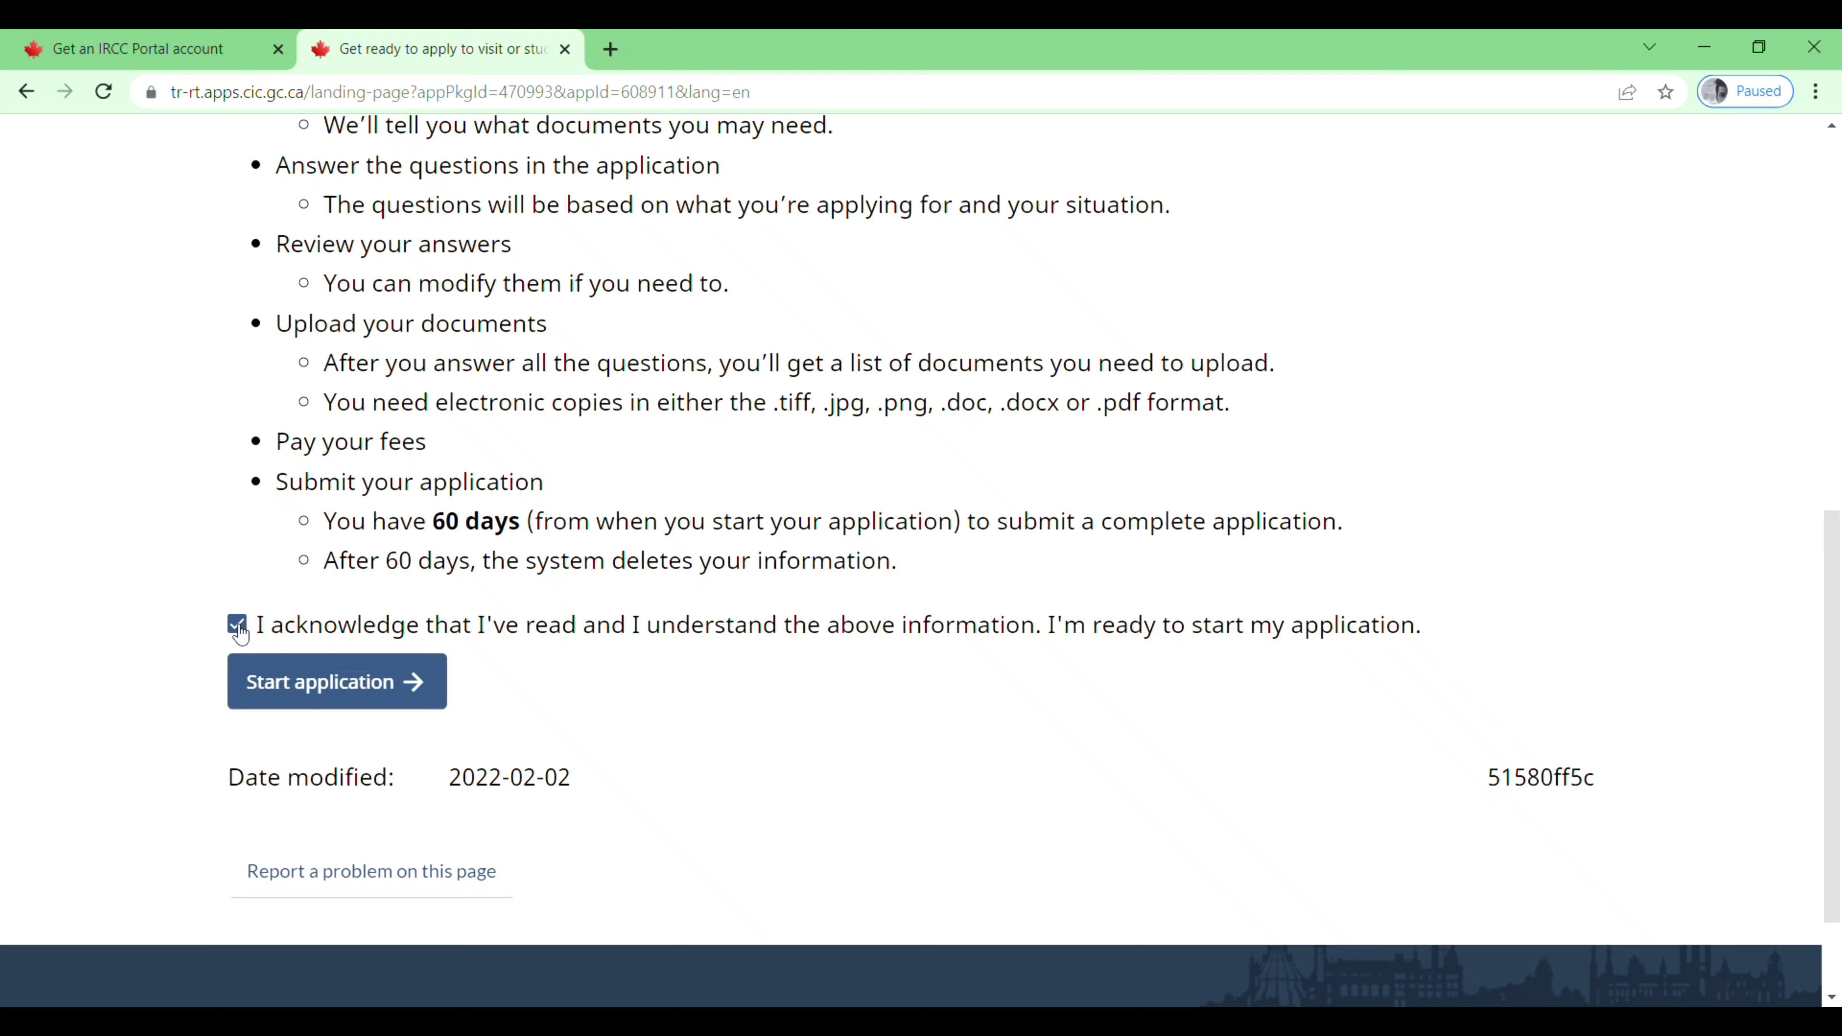
left_click(348, 693)
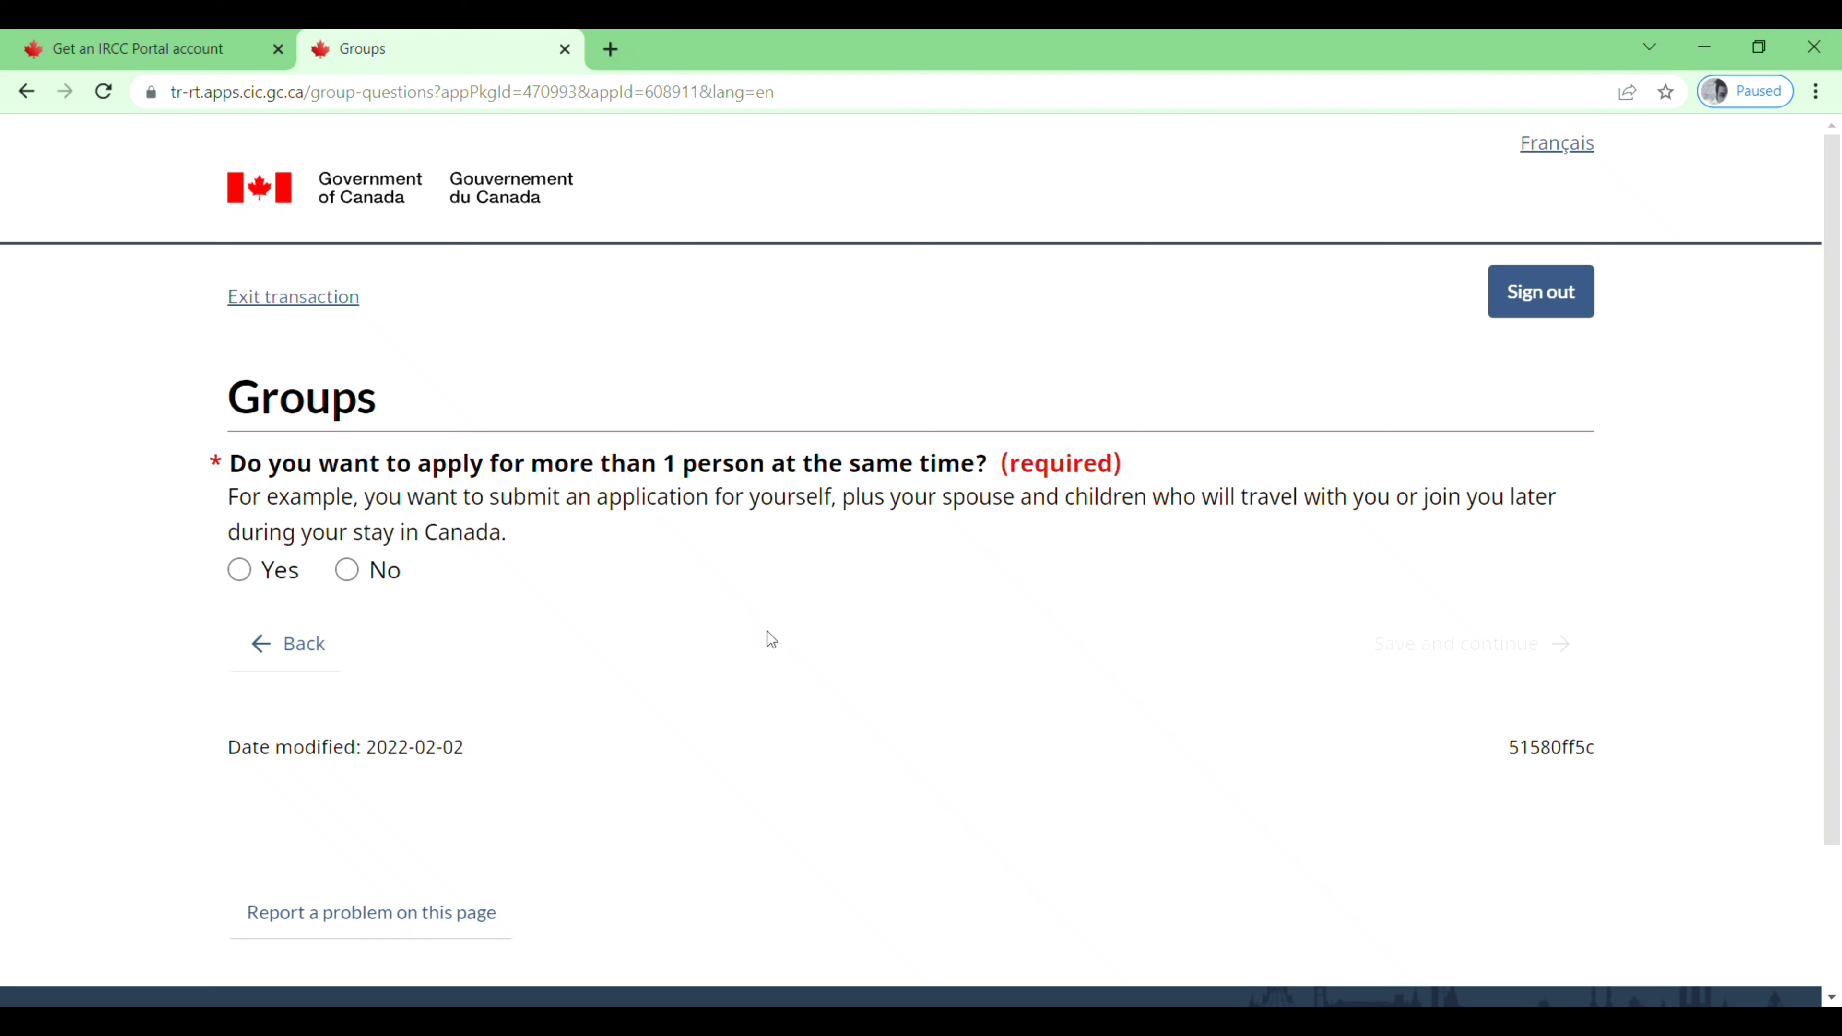
Step: Answer No to applying for more than one person and choose visitor visa or supervisa as the application type
left_click(348, 570)
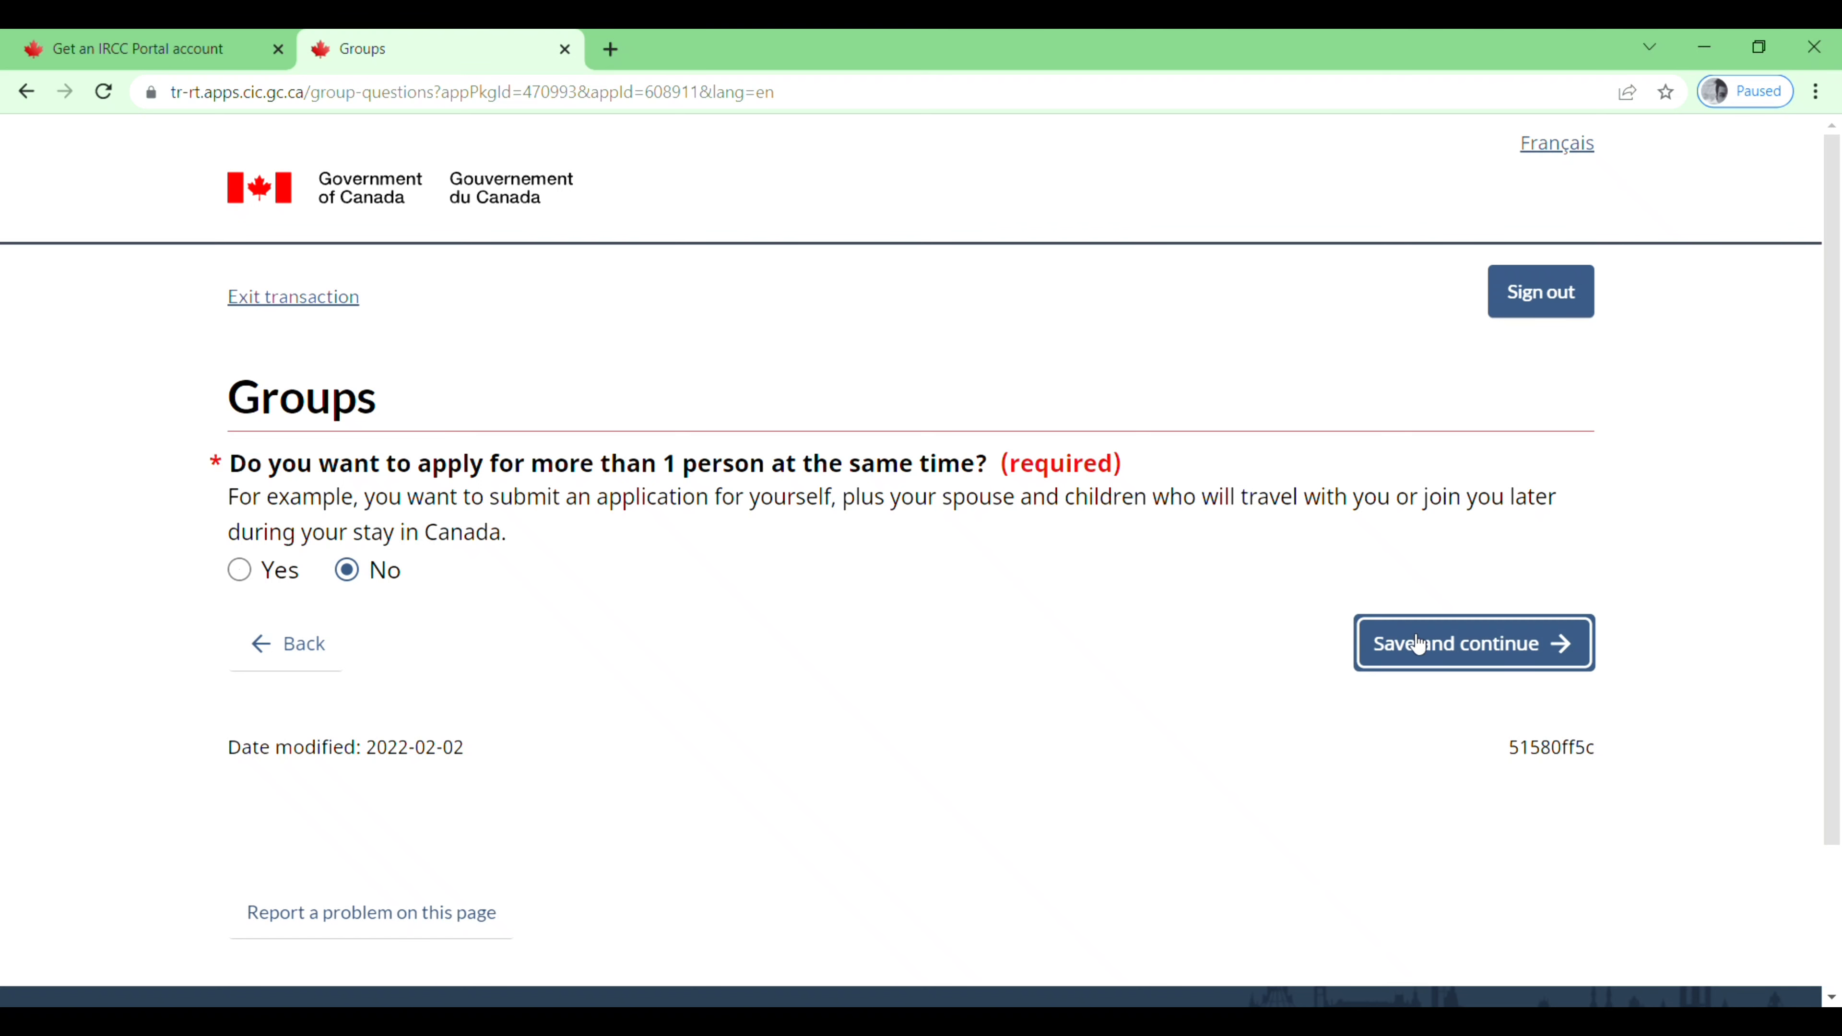
left_click(1472, 645)
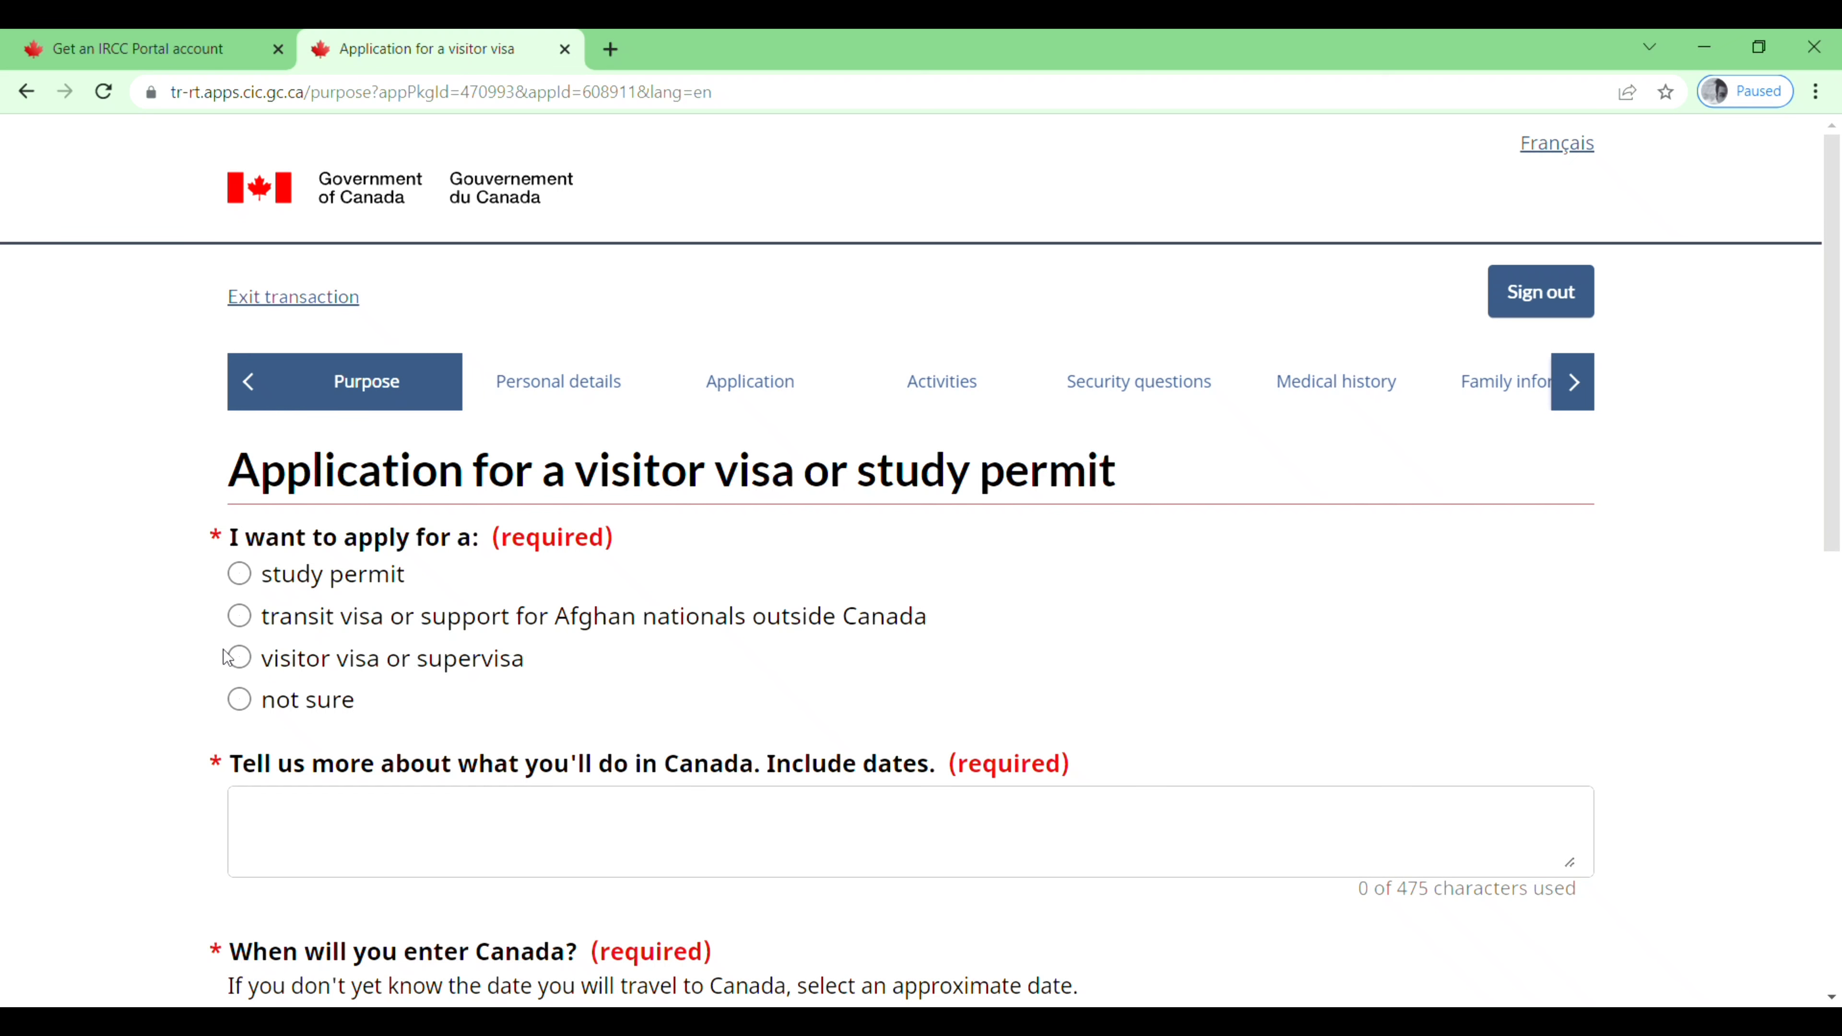
left_click(254, 664)
Step: Set the reason for needing a visa to providing care for a loved one who needs medical support
scroll(1207, 229, "down", 4)
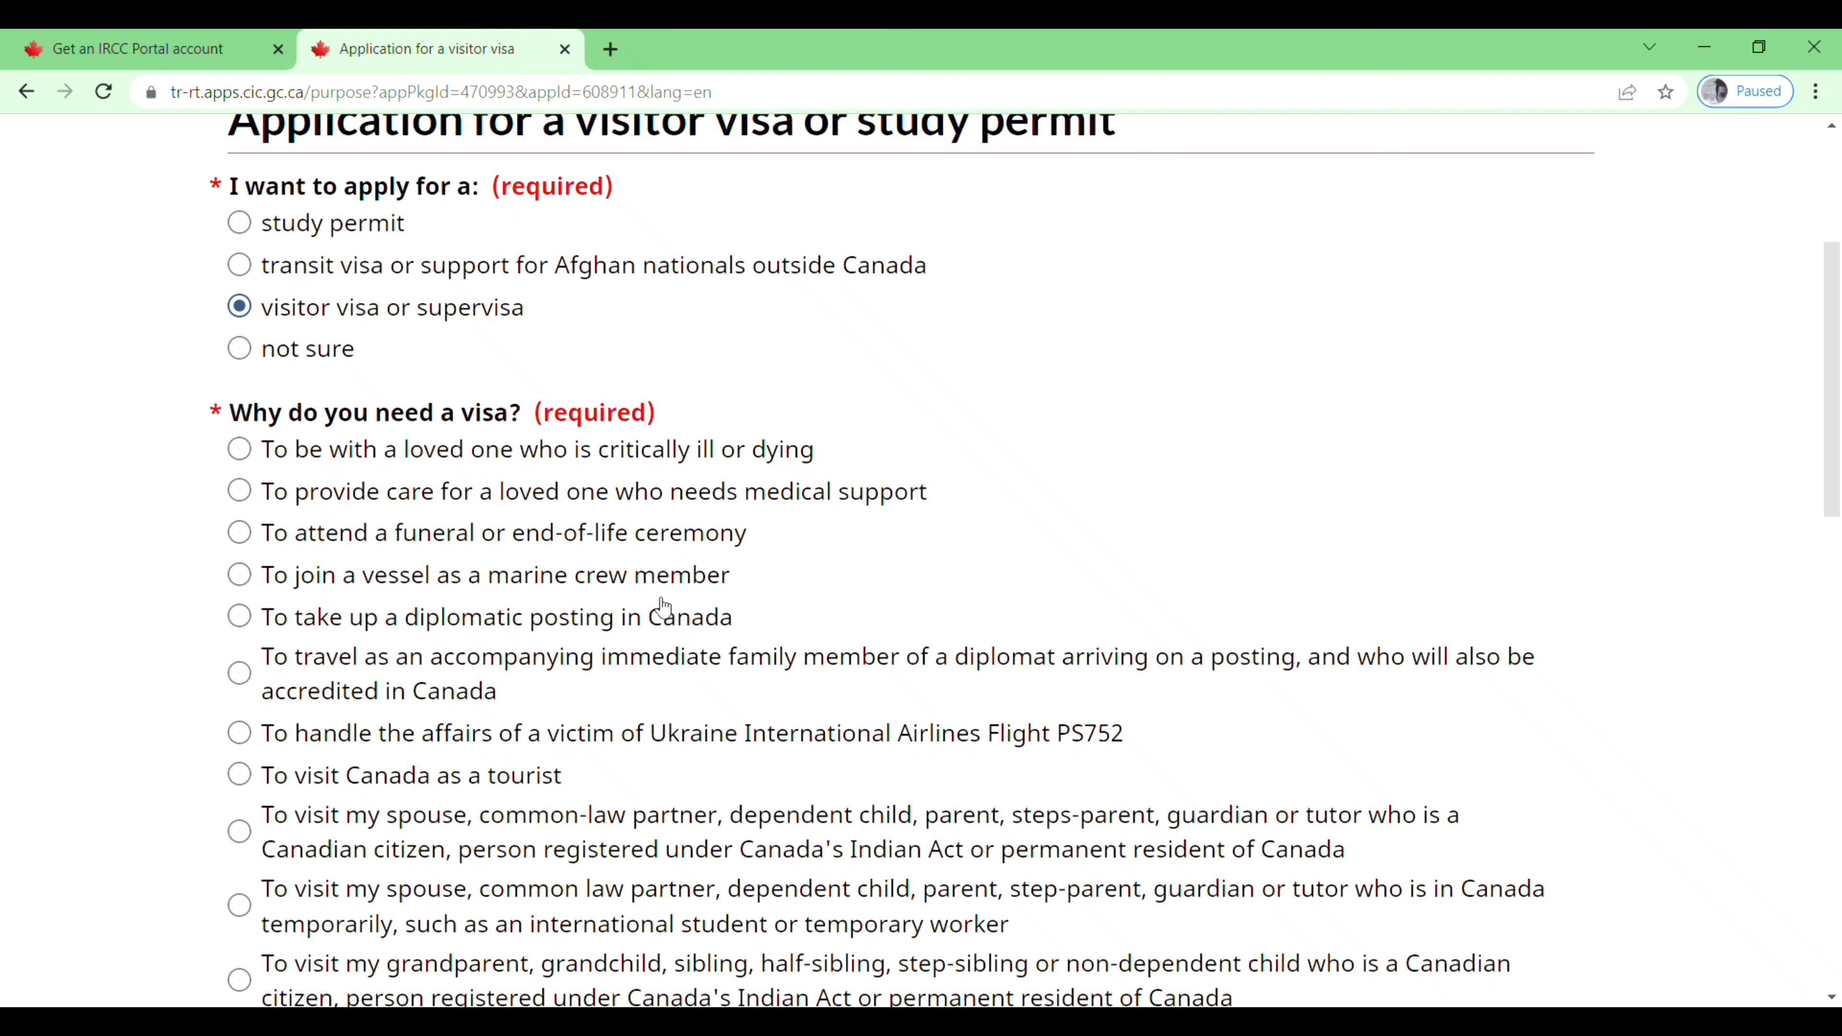
scroll(672, 807, "down", 5)
scroll(672, 807, "up", 4)
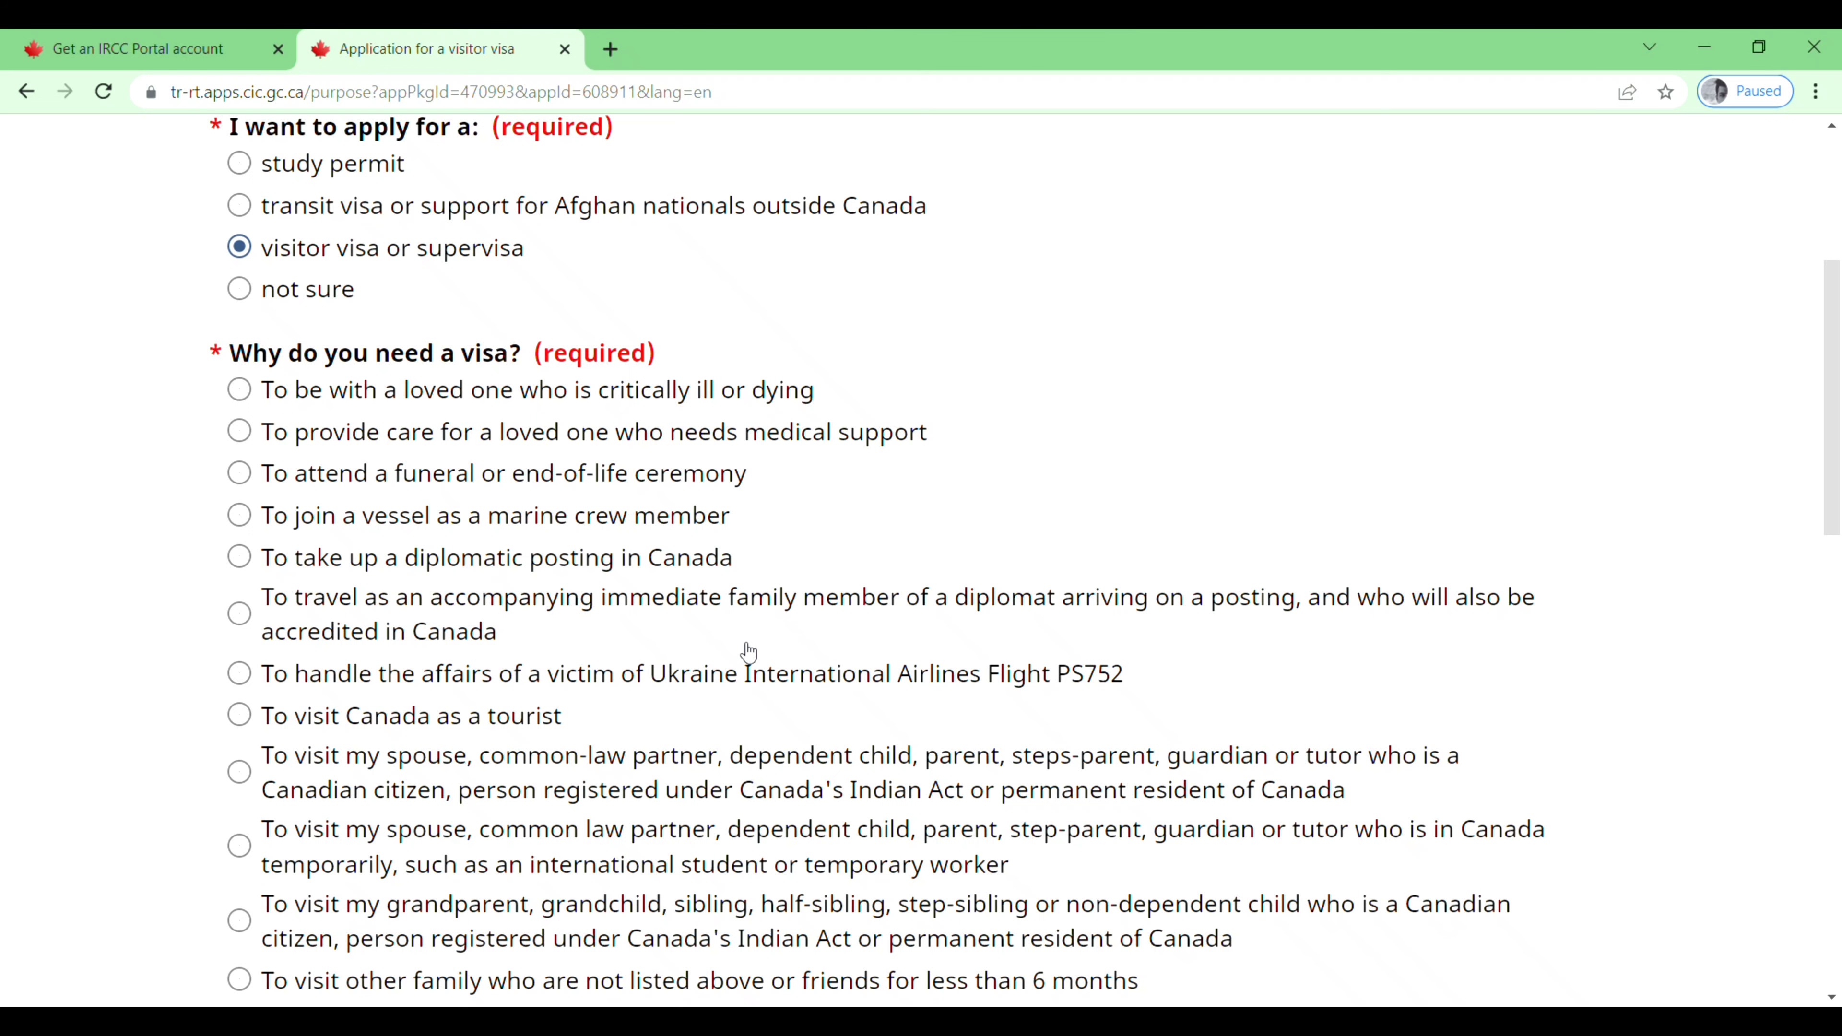
scroll(747, 651, "down", 3)
scroll(746, 651, "down", 1)
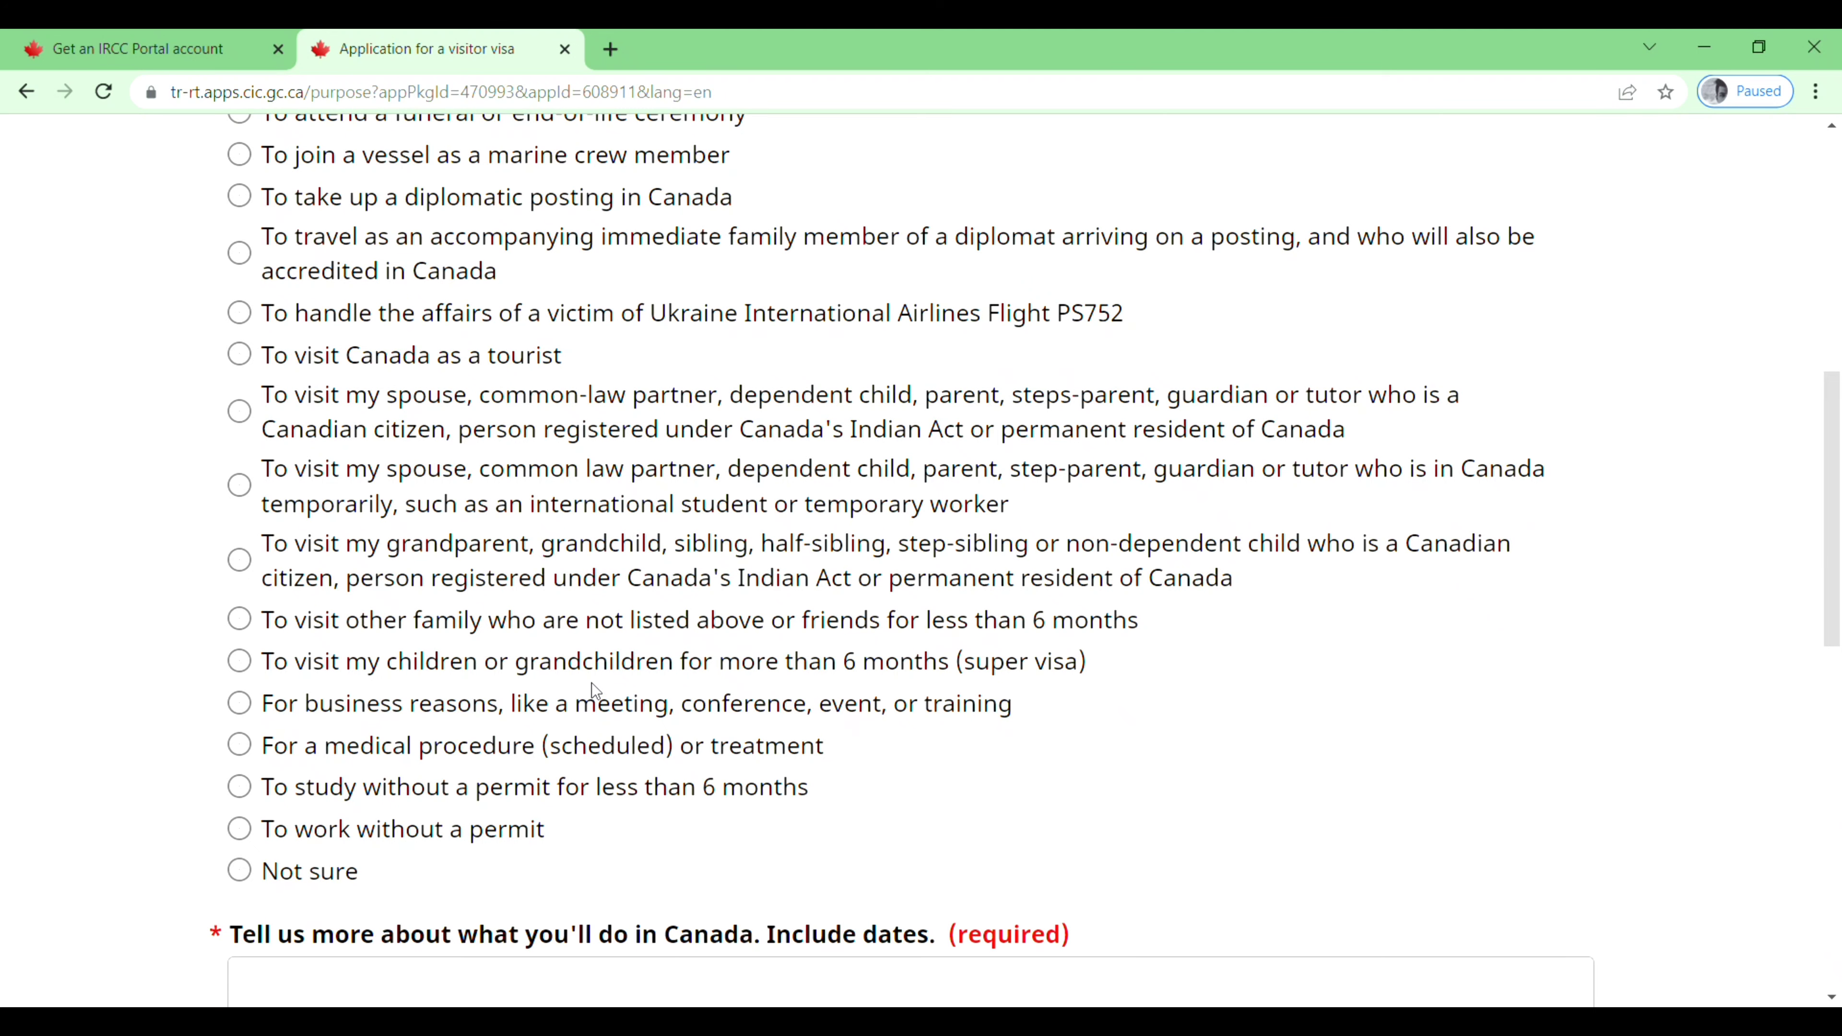
scroll(592, 682, "up", 4)
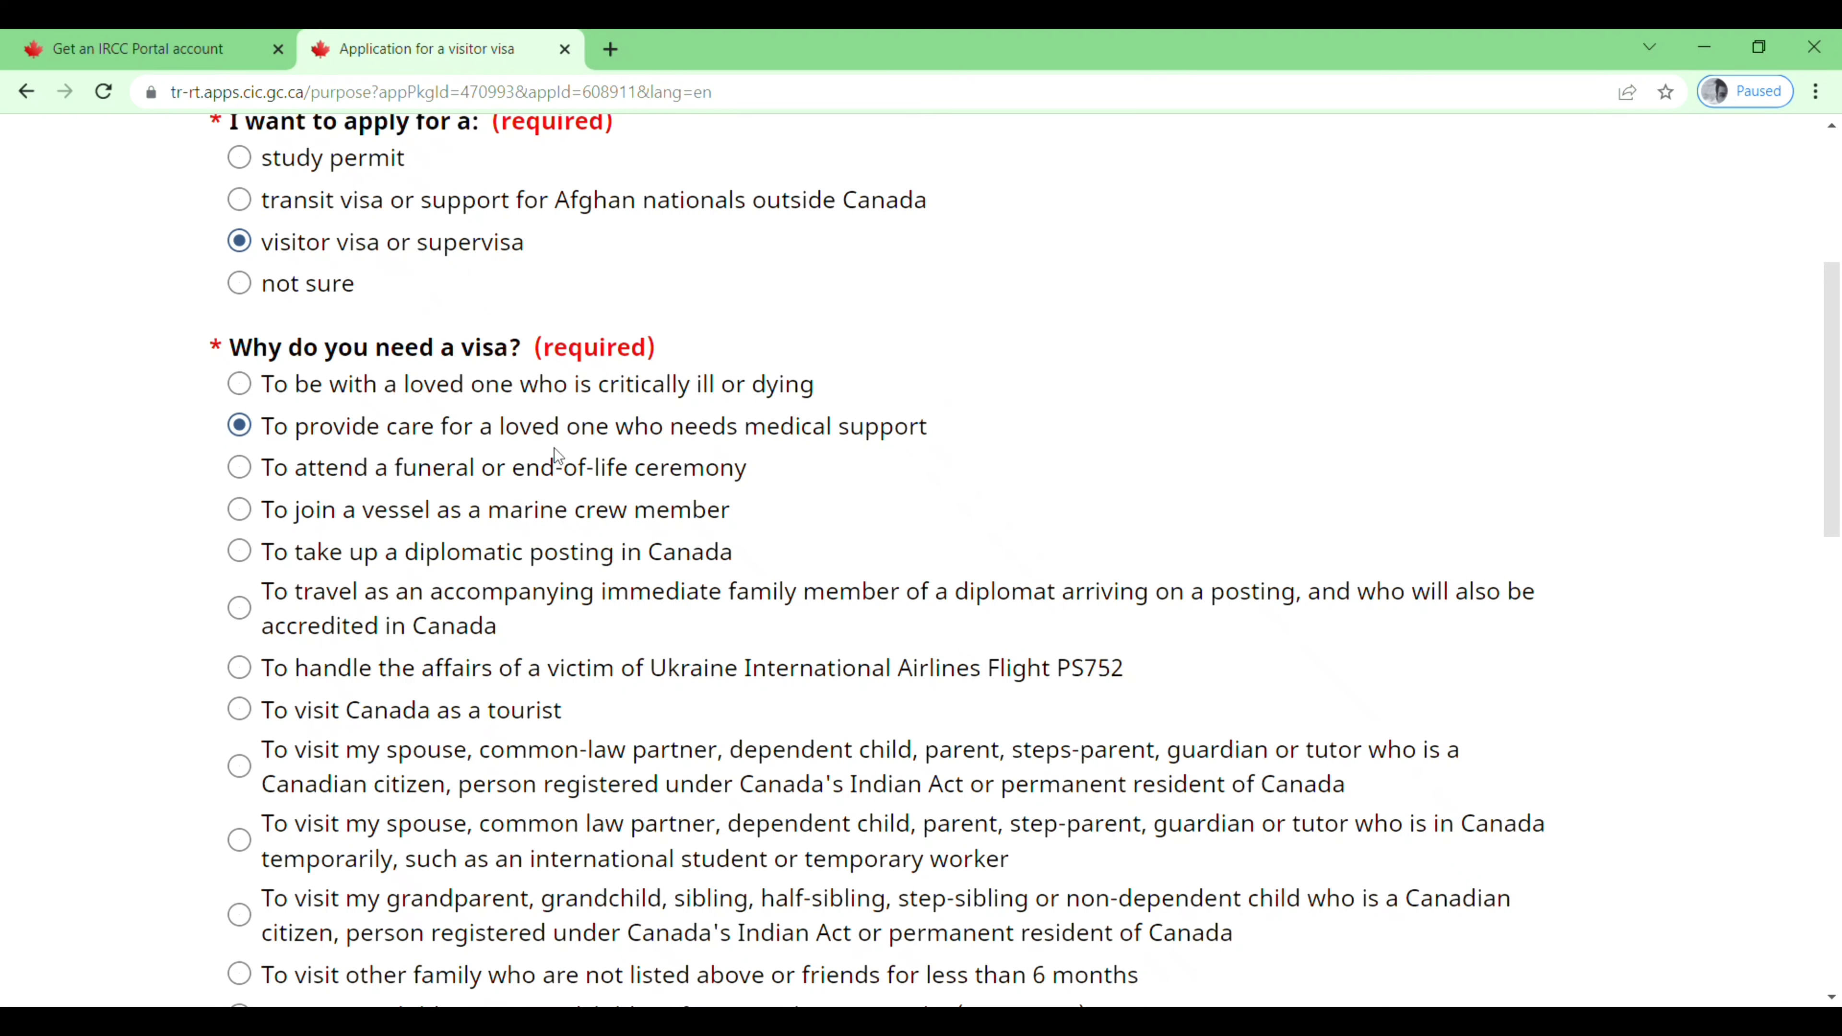
scroll(870, 470, "down", 10)
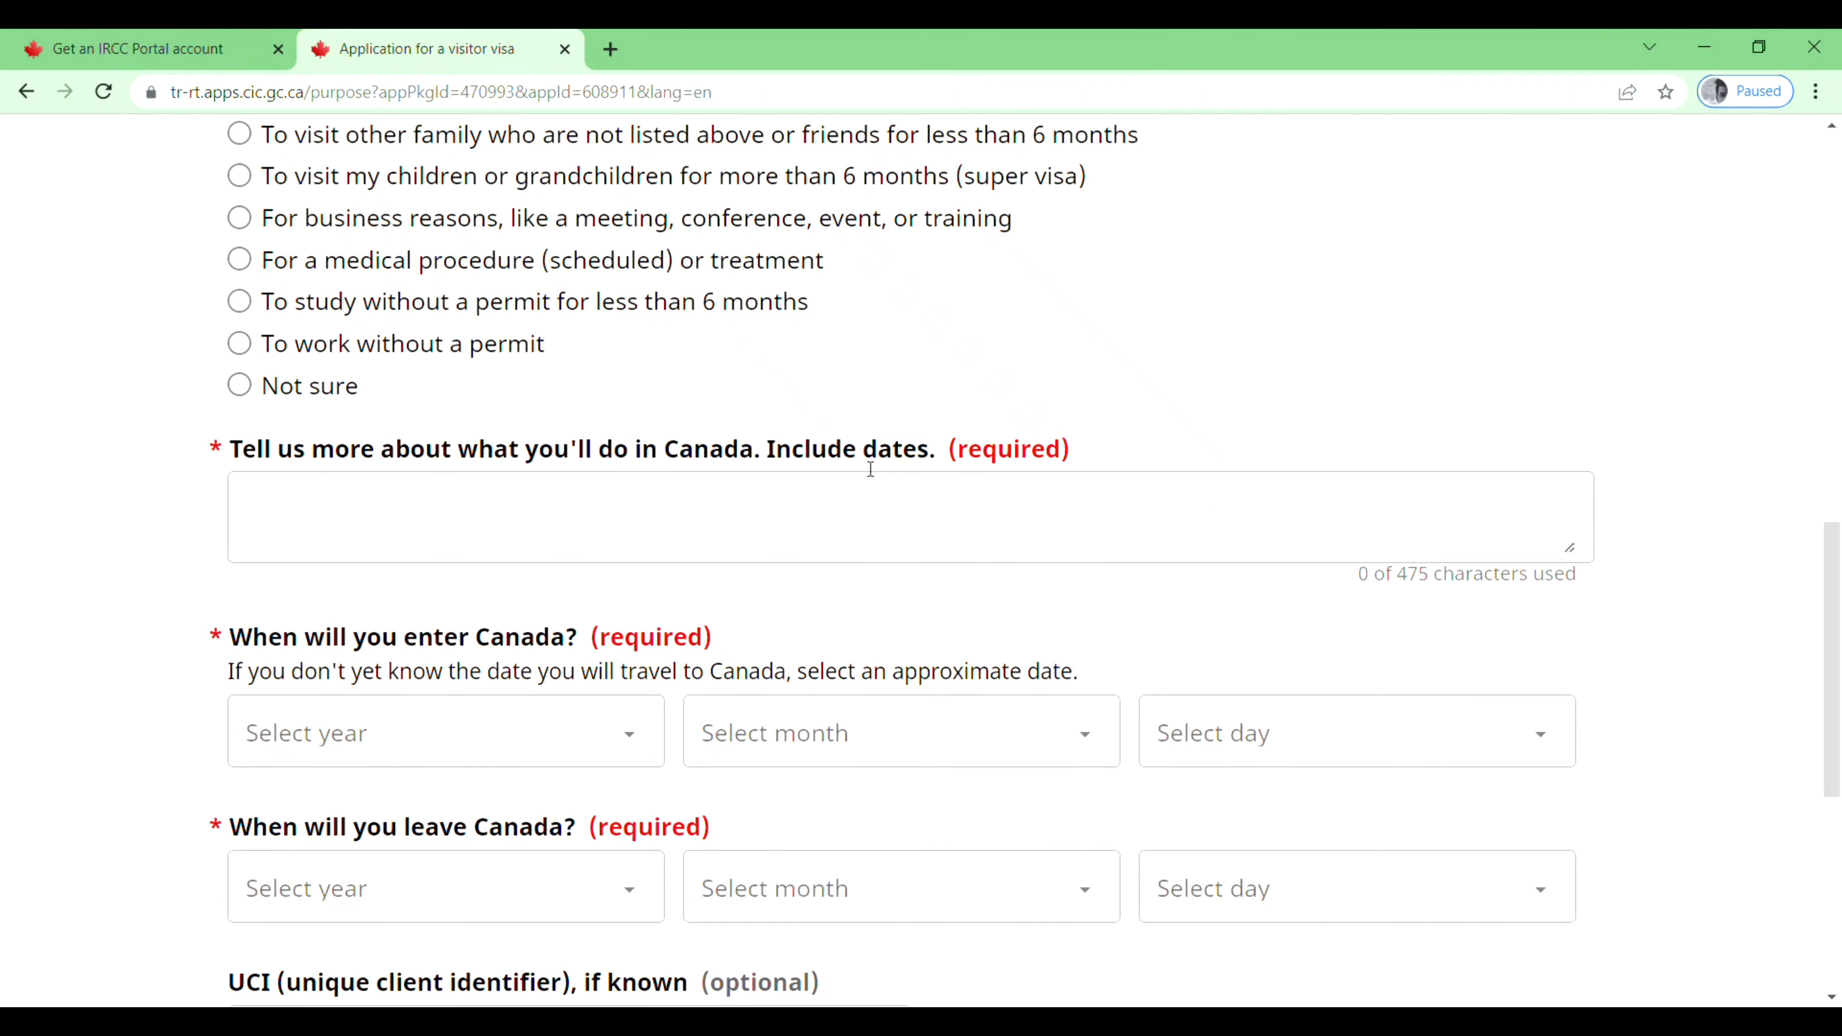
Step: Describe the visit as "my family member need medical support 20 march 2022 to 2 april 2022", fill in the entry and departure dates, and continue
left_click(456, 524)
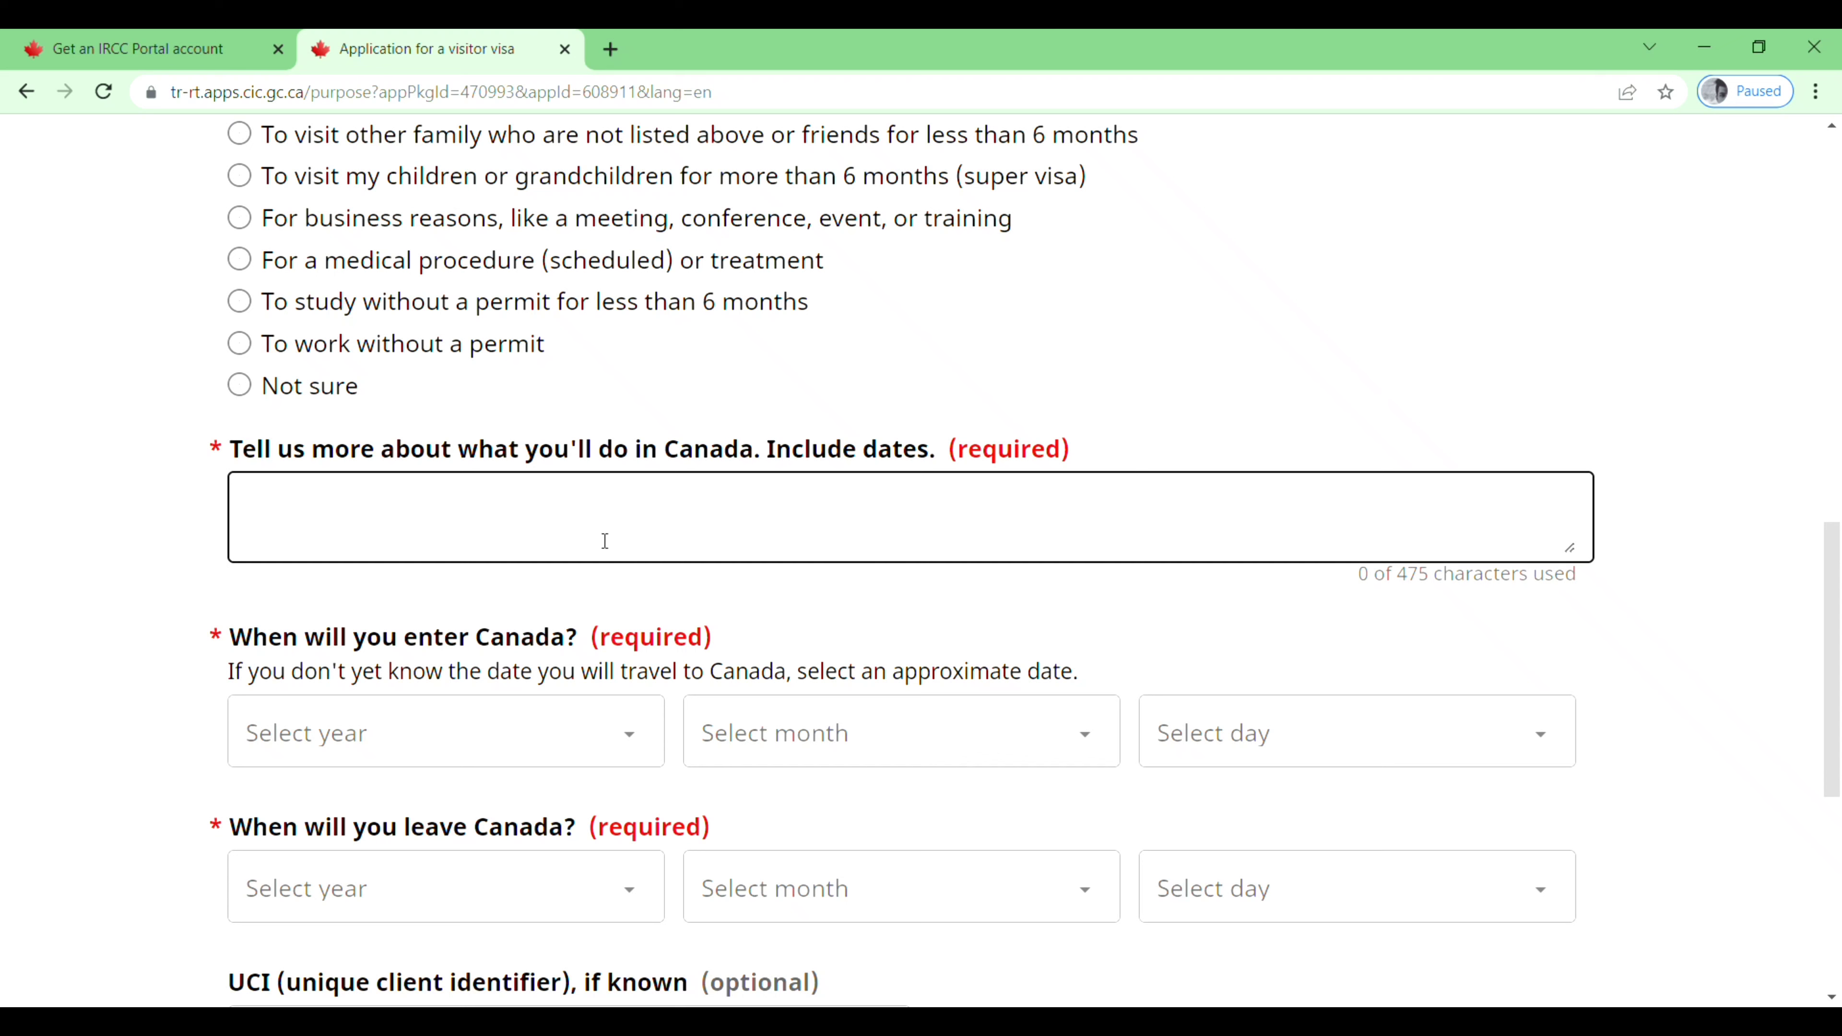
type("my family member need medical support 20 march 2022 to 2 april 2022")
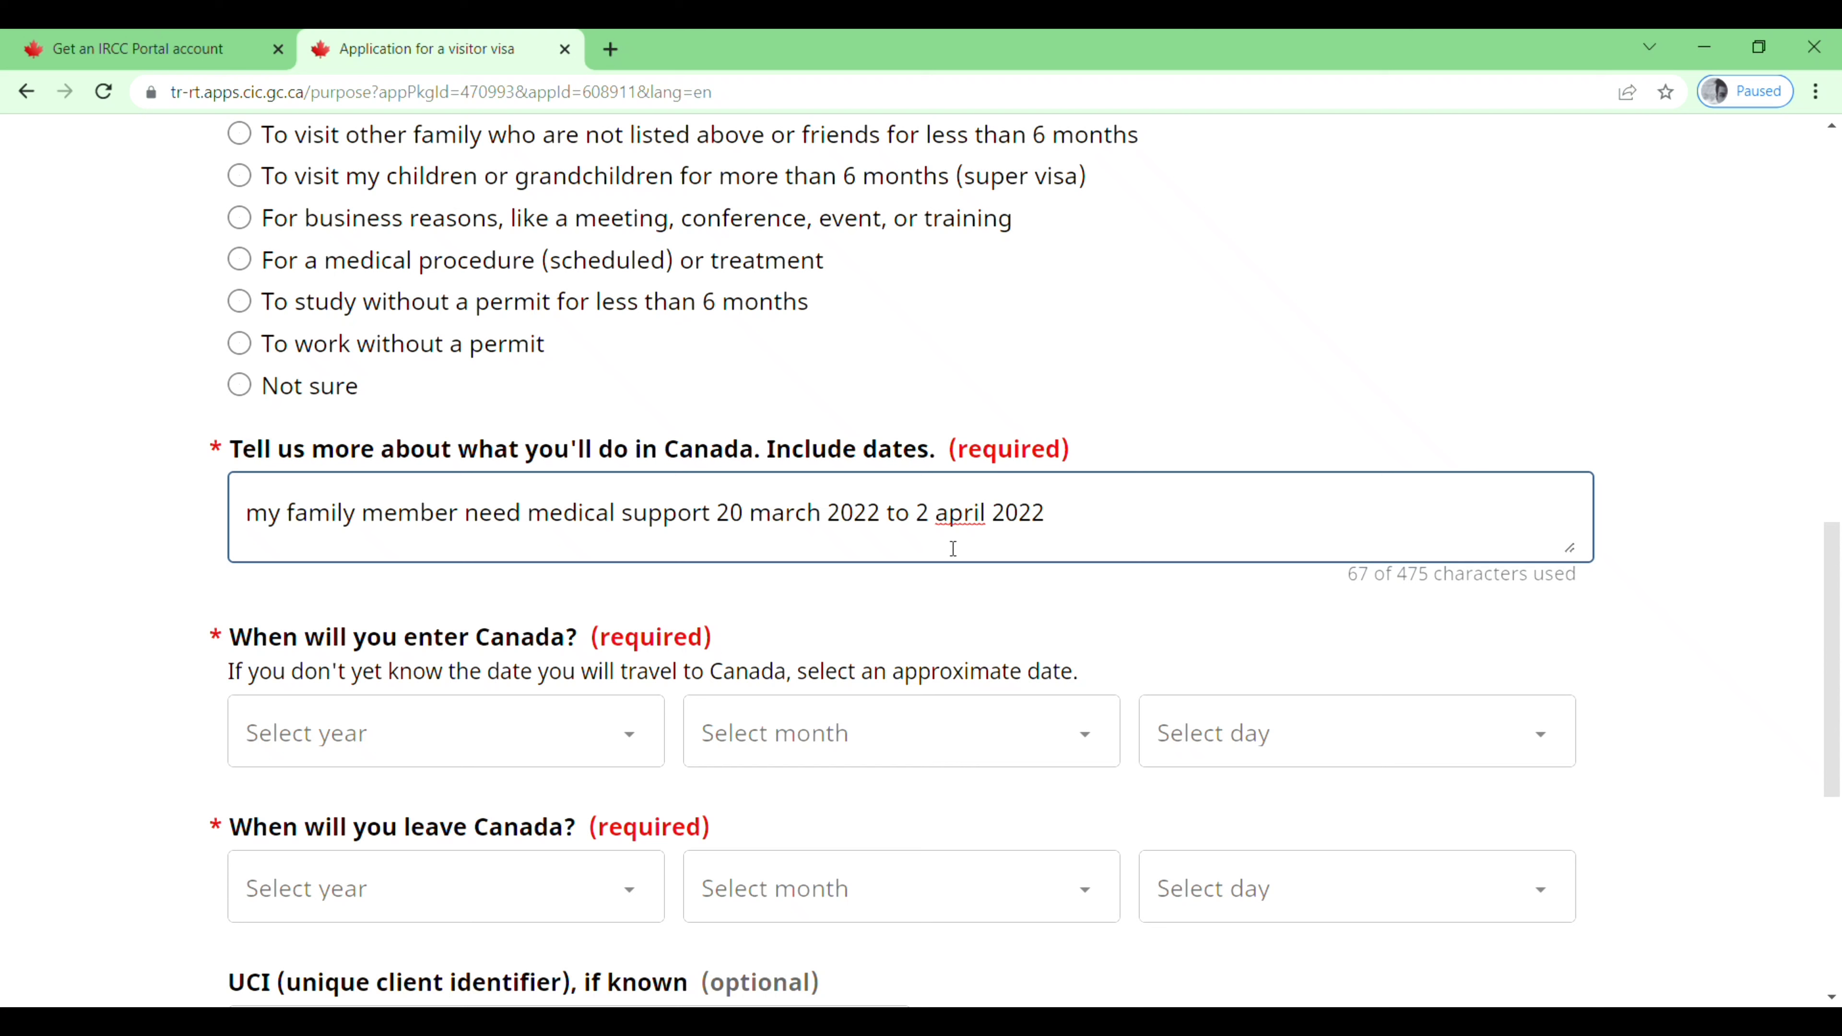
scroll(1033, 635, "down", 3)
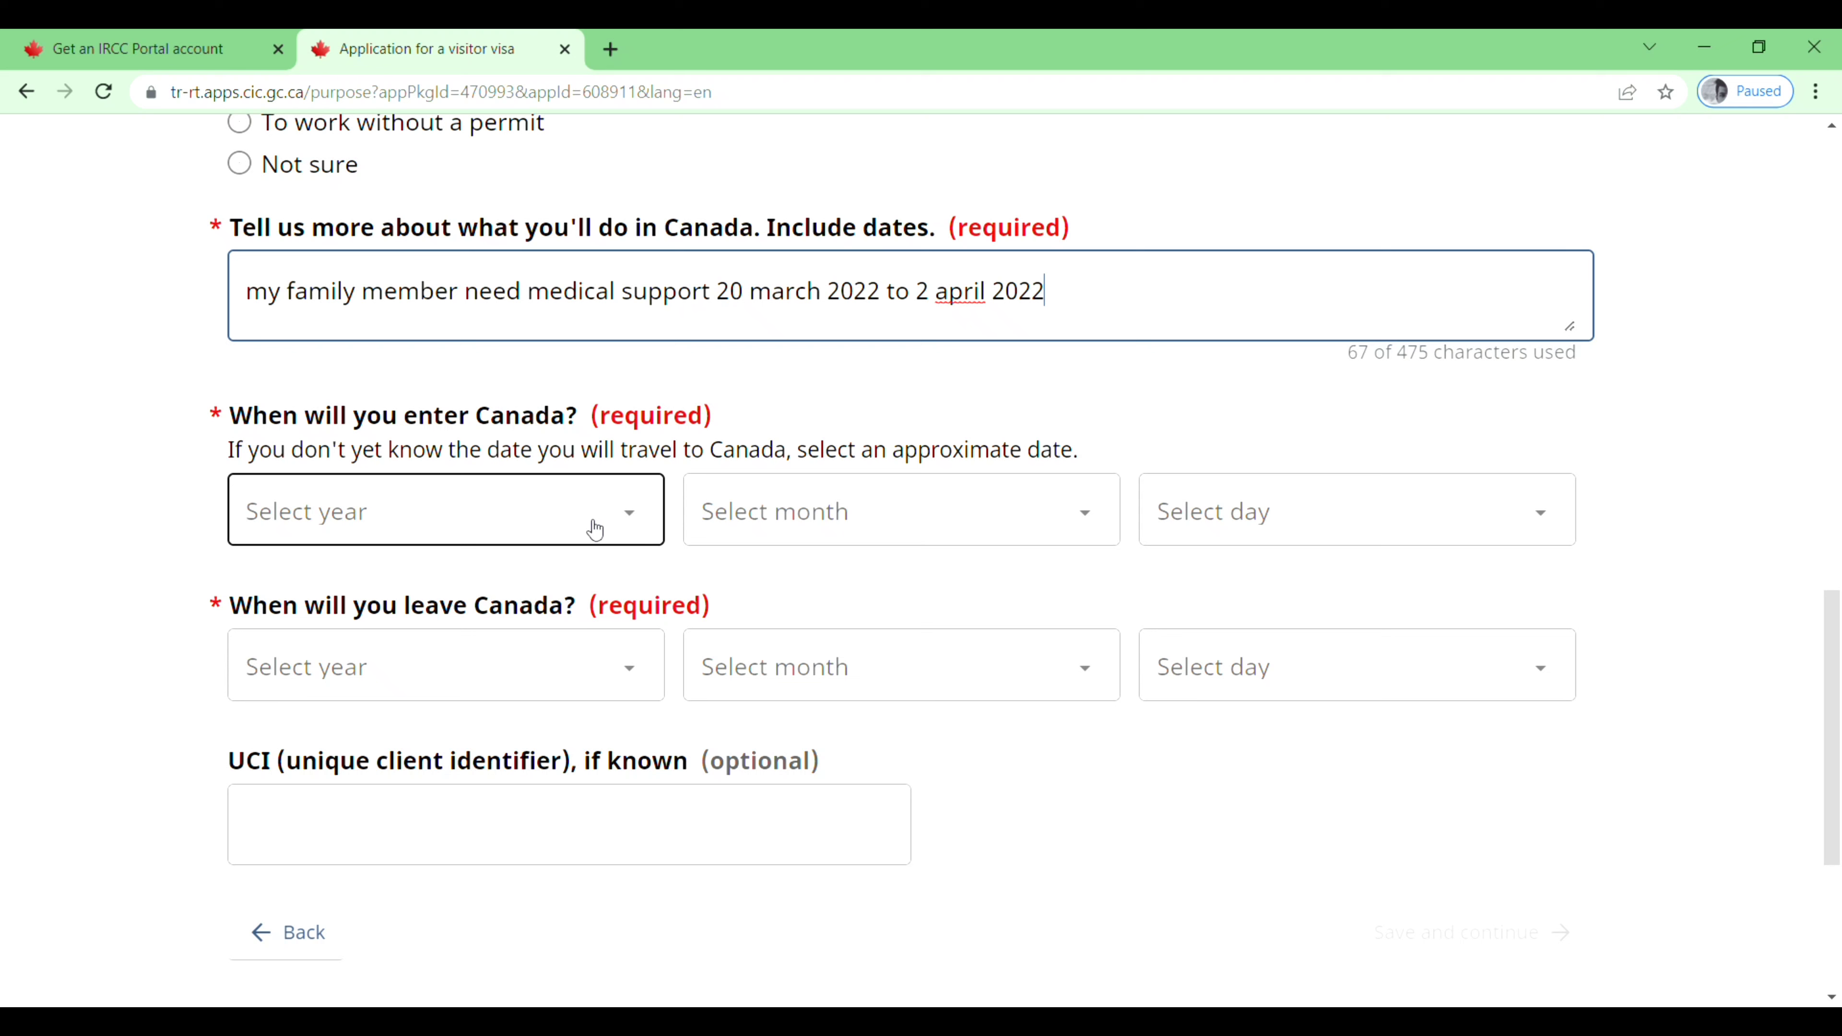
left_click(637, 532)
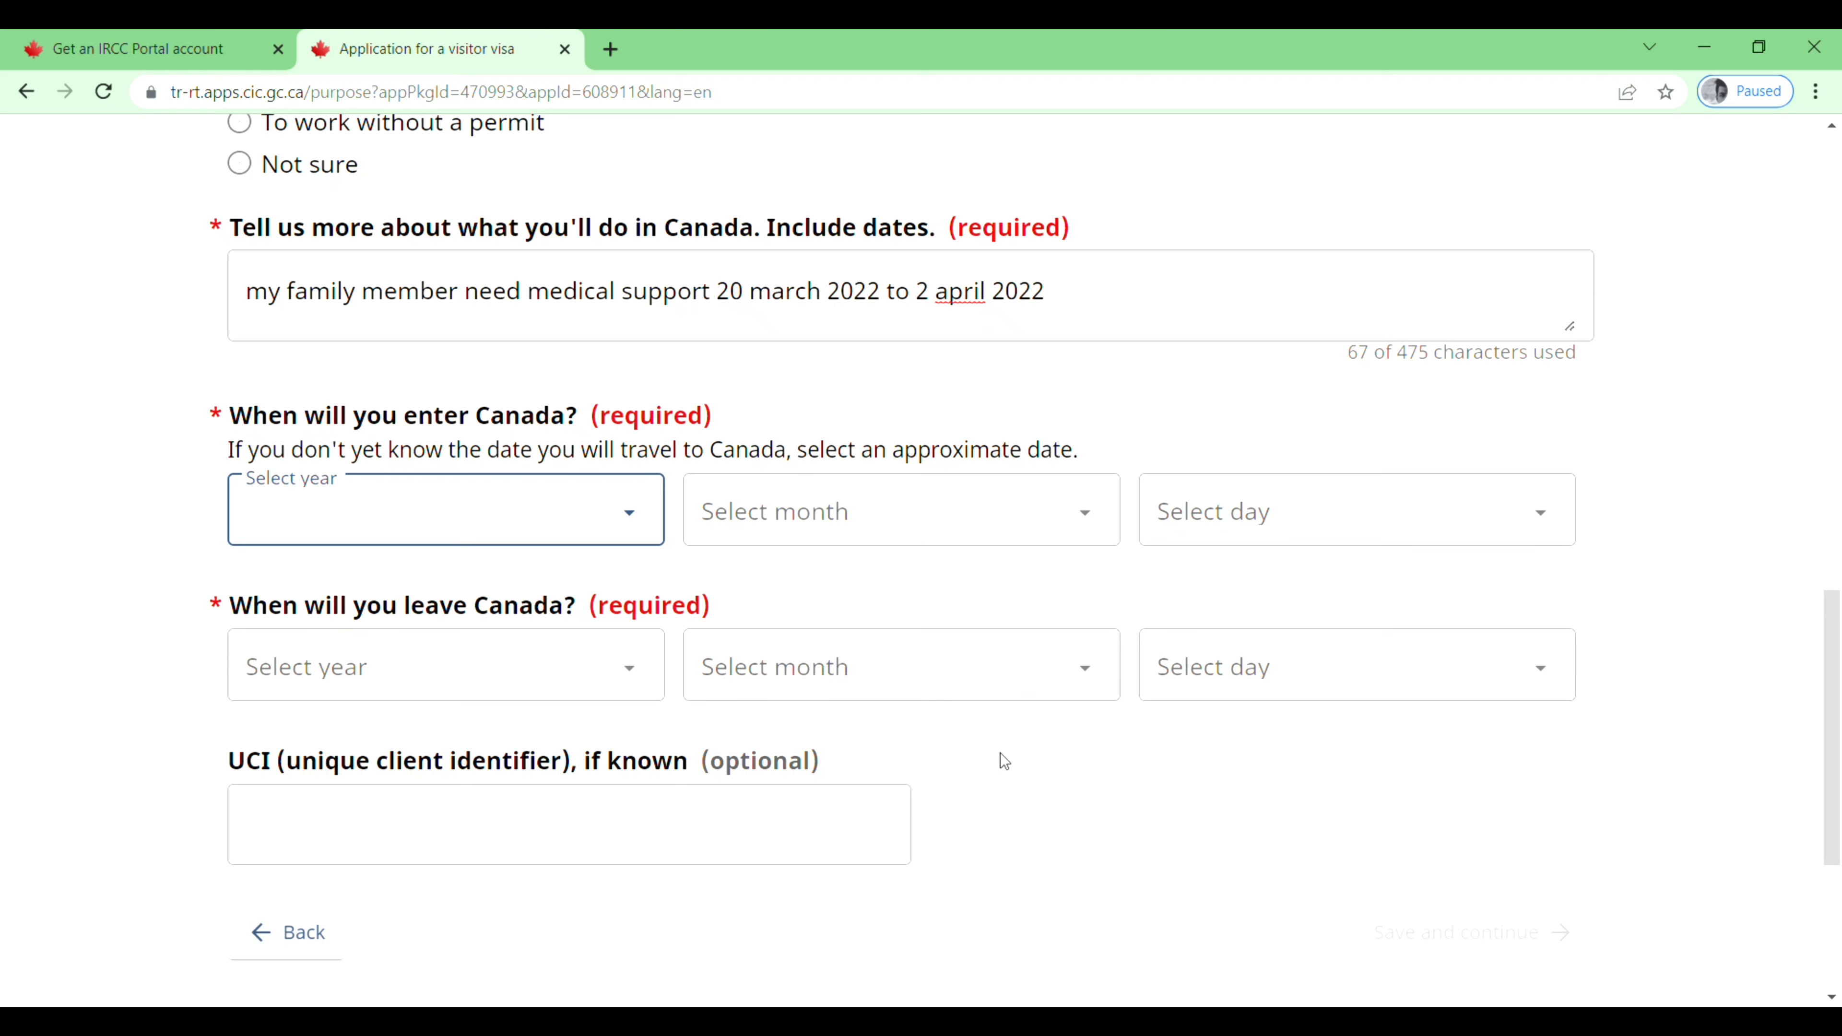
scroll(1000, 760, "down", 3)
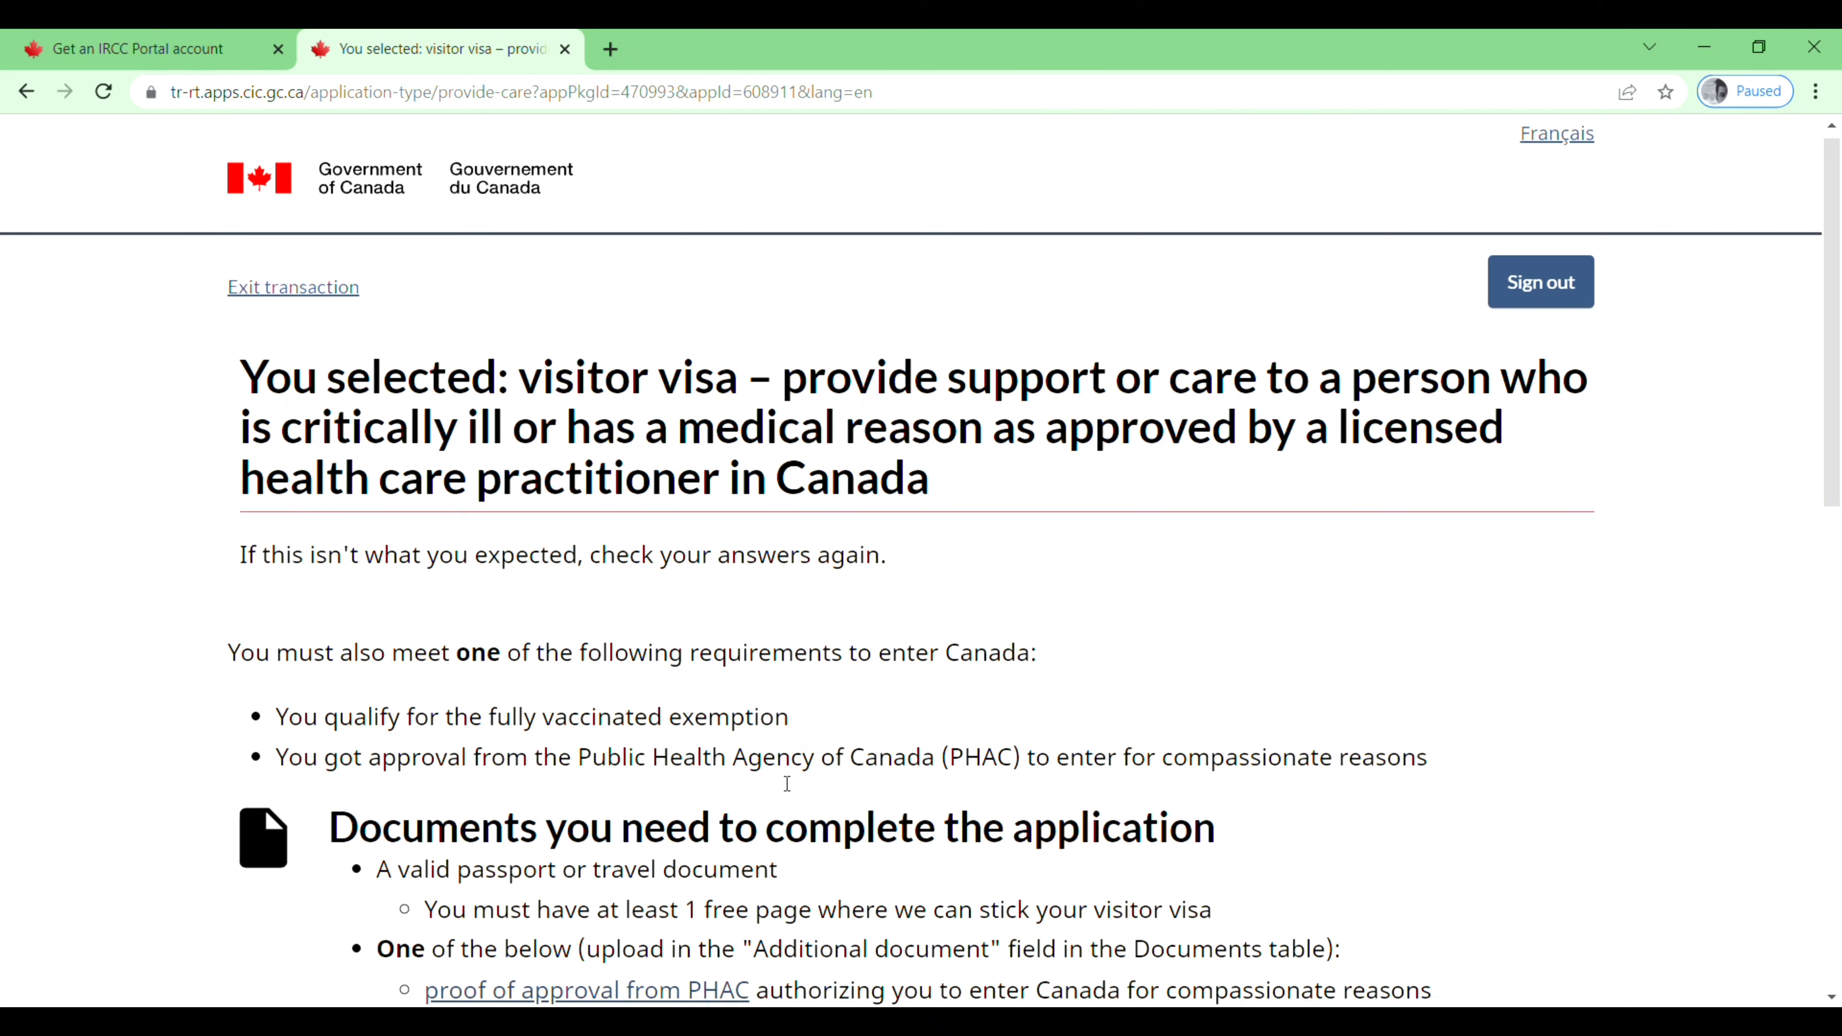
Step: Review the entry requirements, the documents and the information needed for the care visit, and continue to the application
scroll(787, 782, "down", 5)
scroll(786, 782, "down", 4)
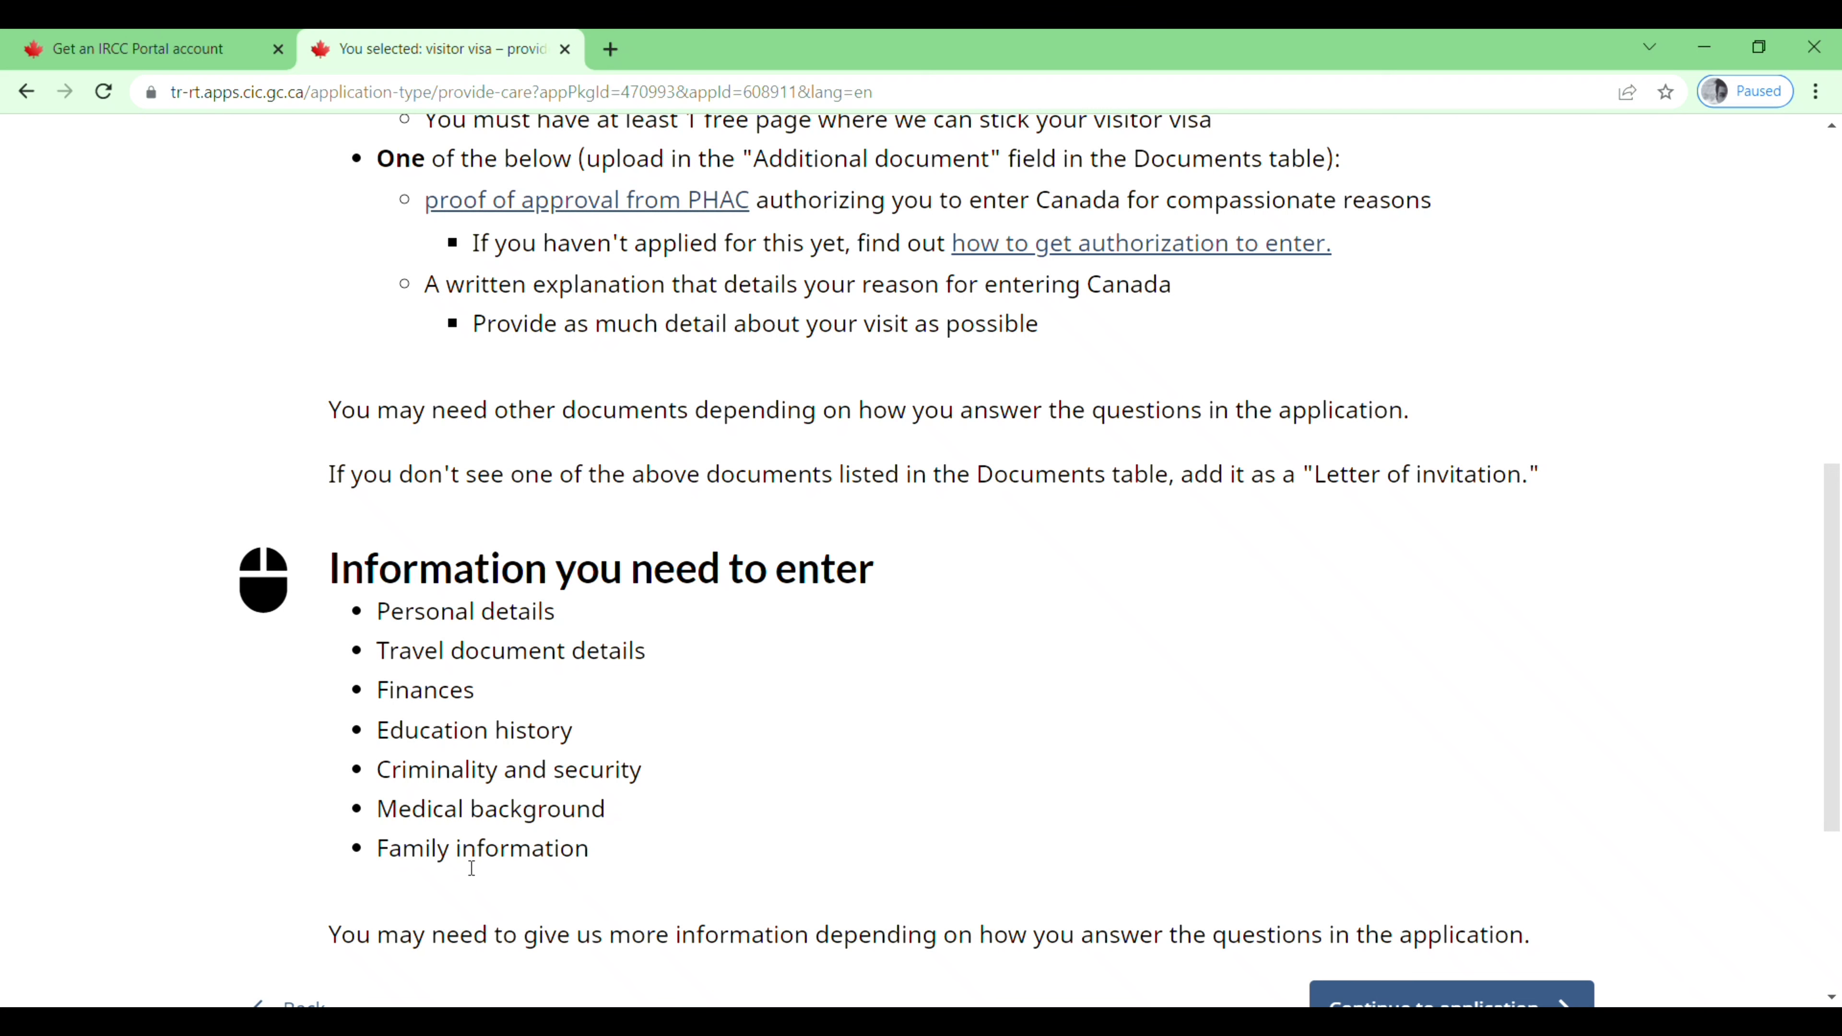
scroll(998, 768, "down", 2)
scroll(998, 768, "up", 7)
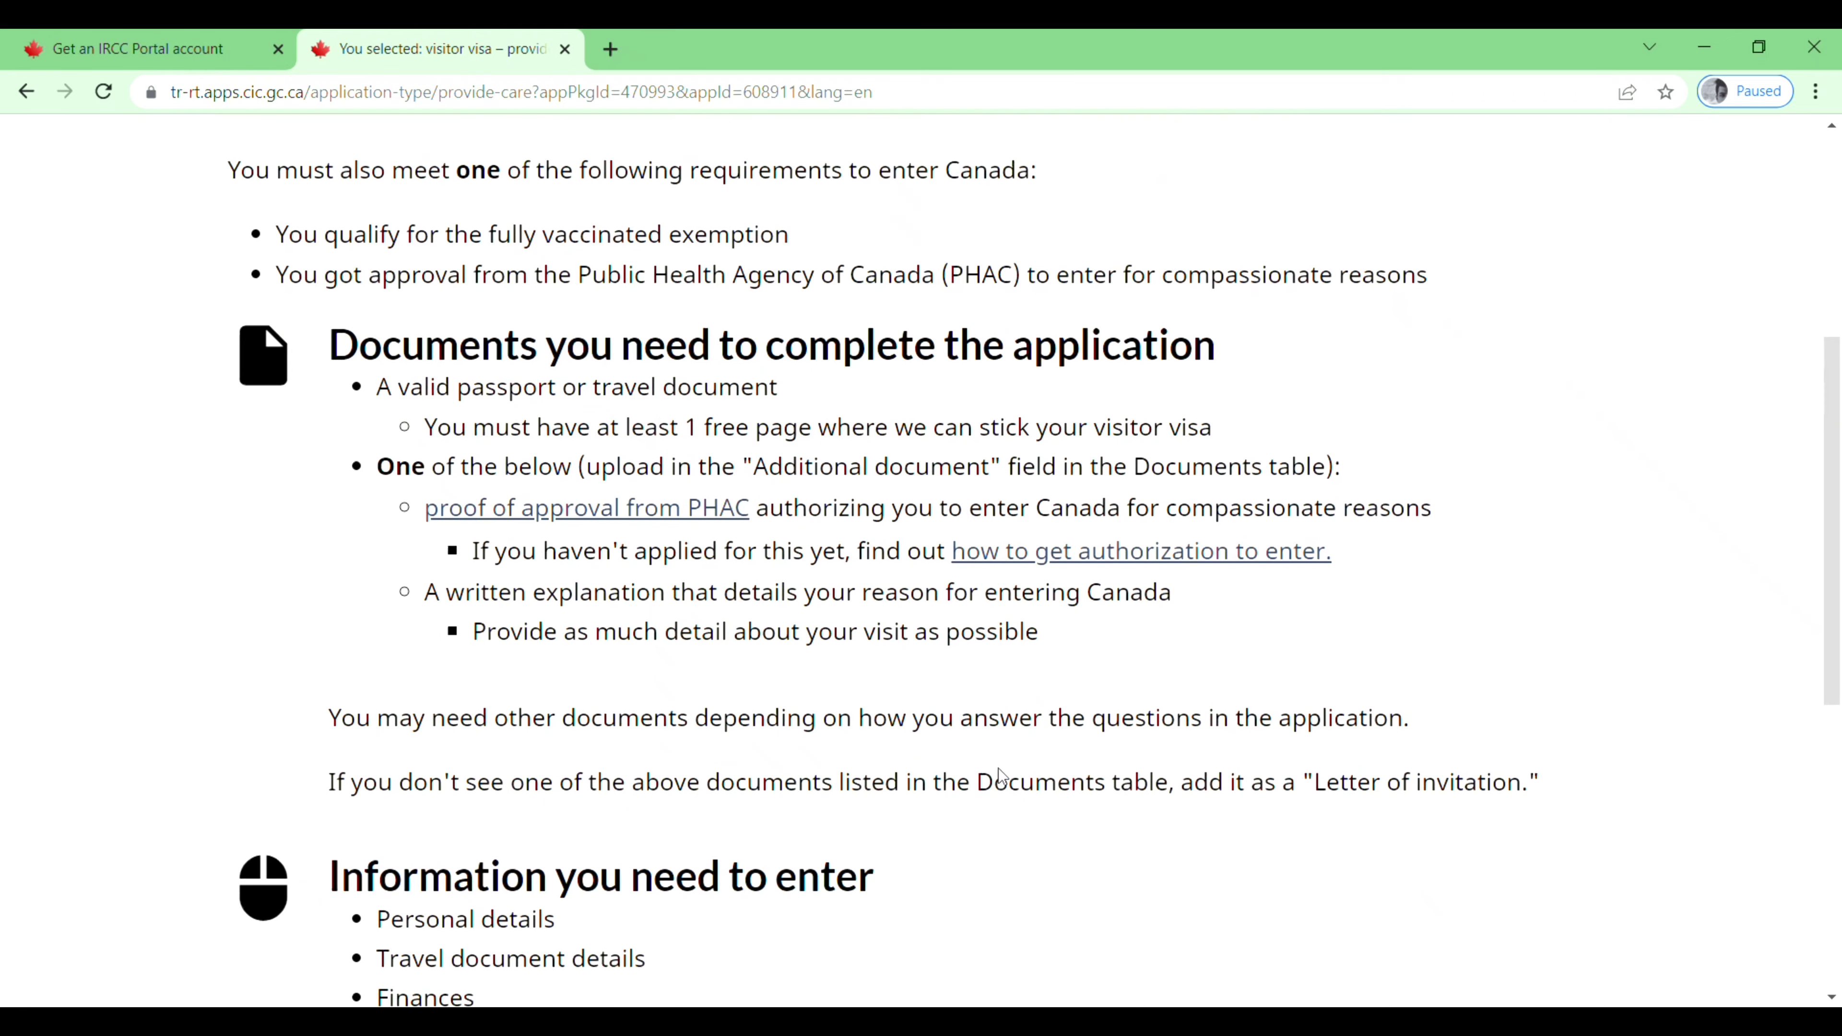
scroll(723, 575, "down", 1)
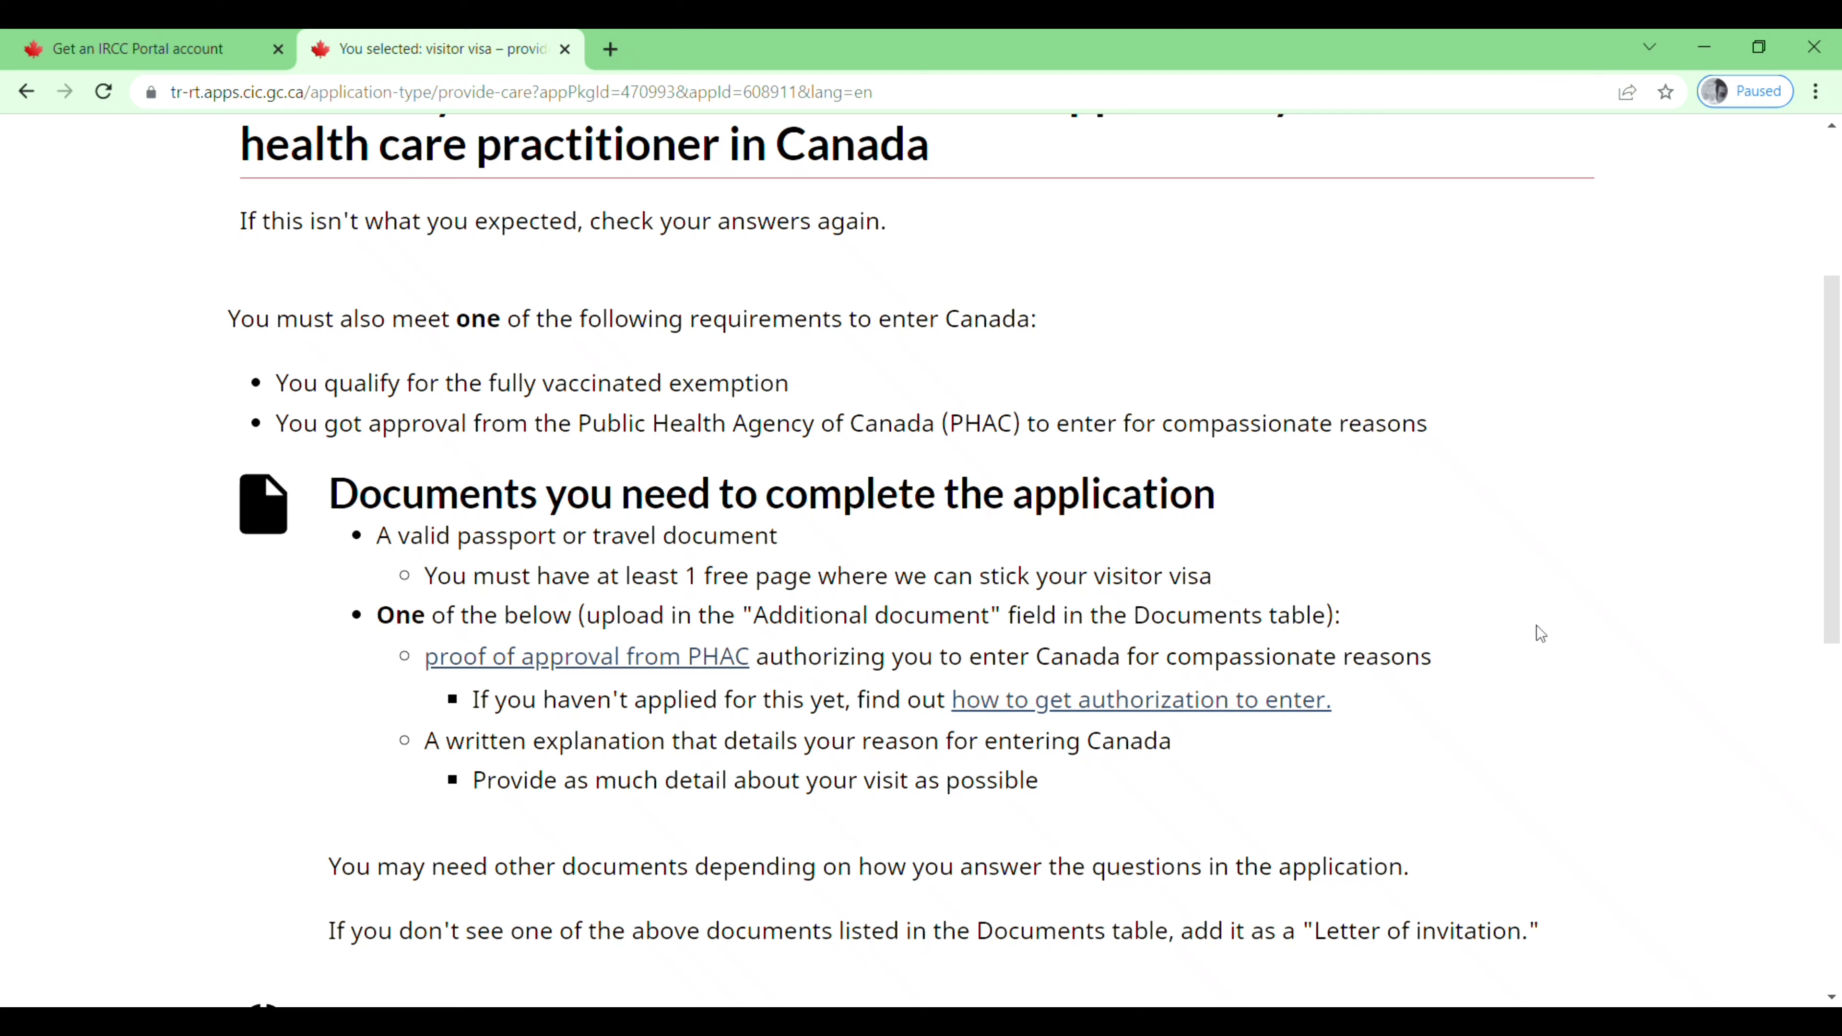
scroll(1536, 626, "down", 9)
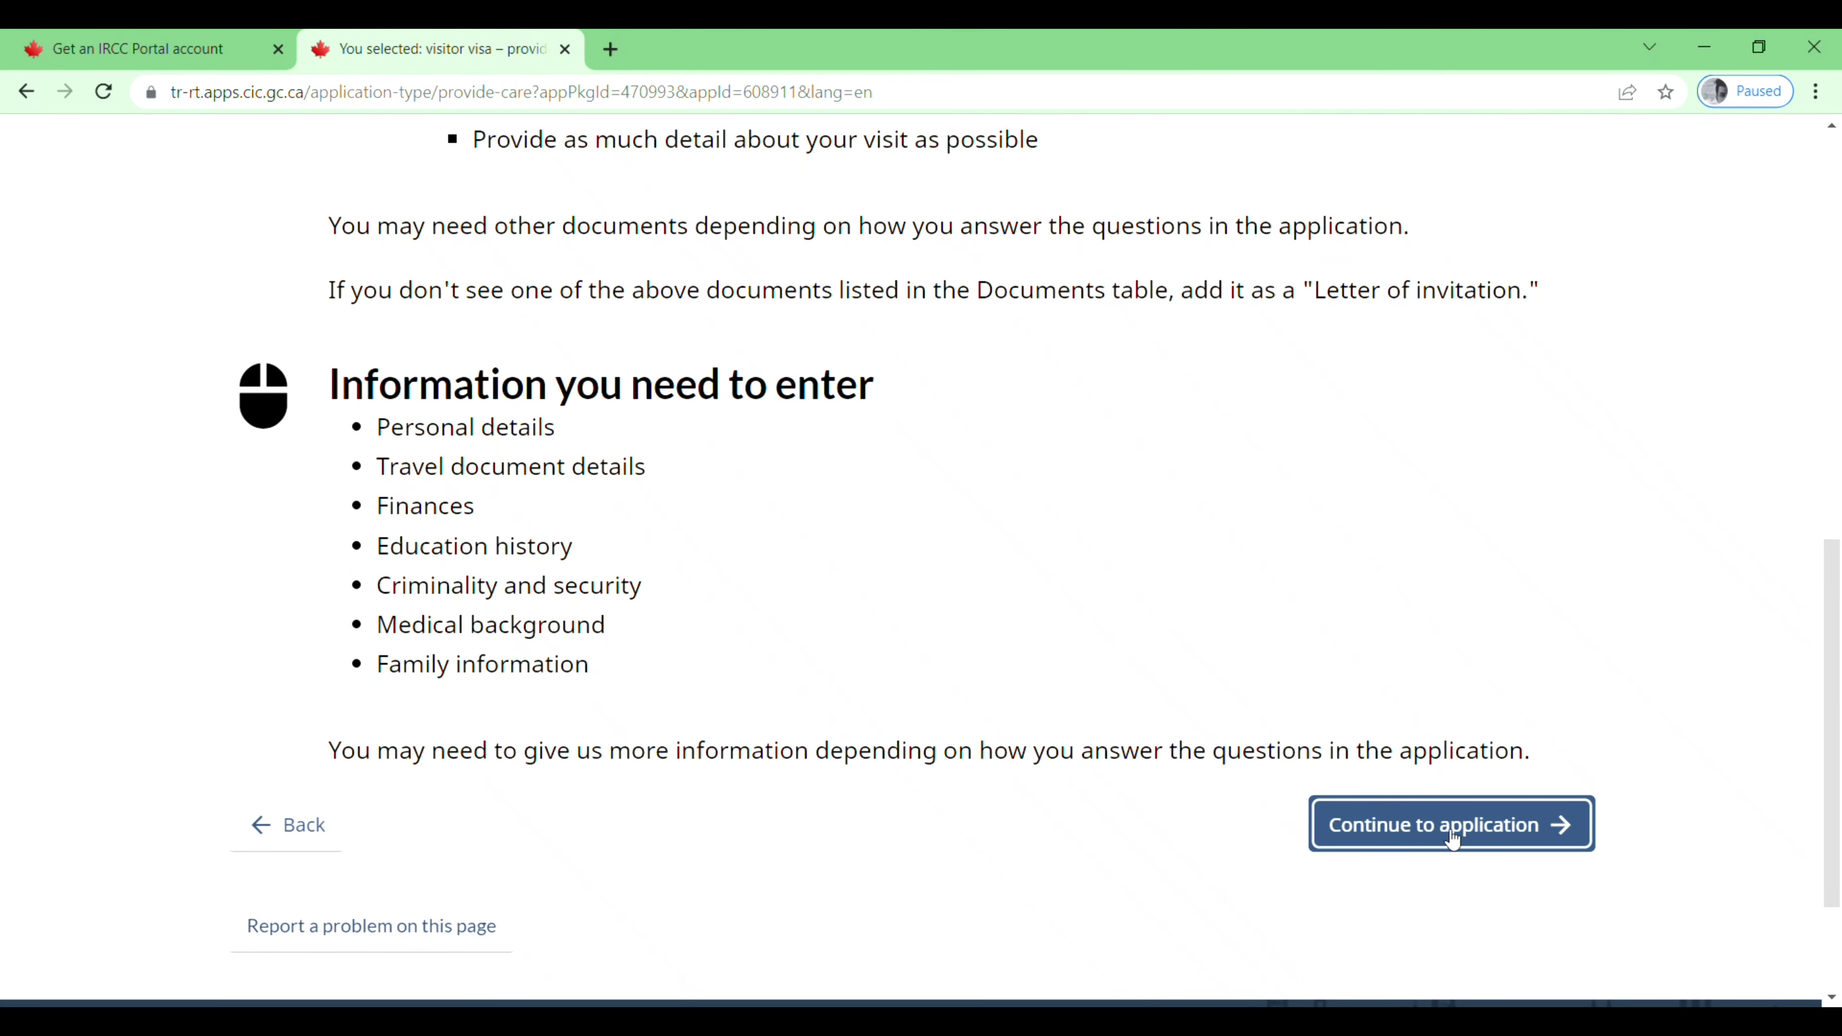
left_click(1464, 839)
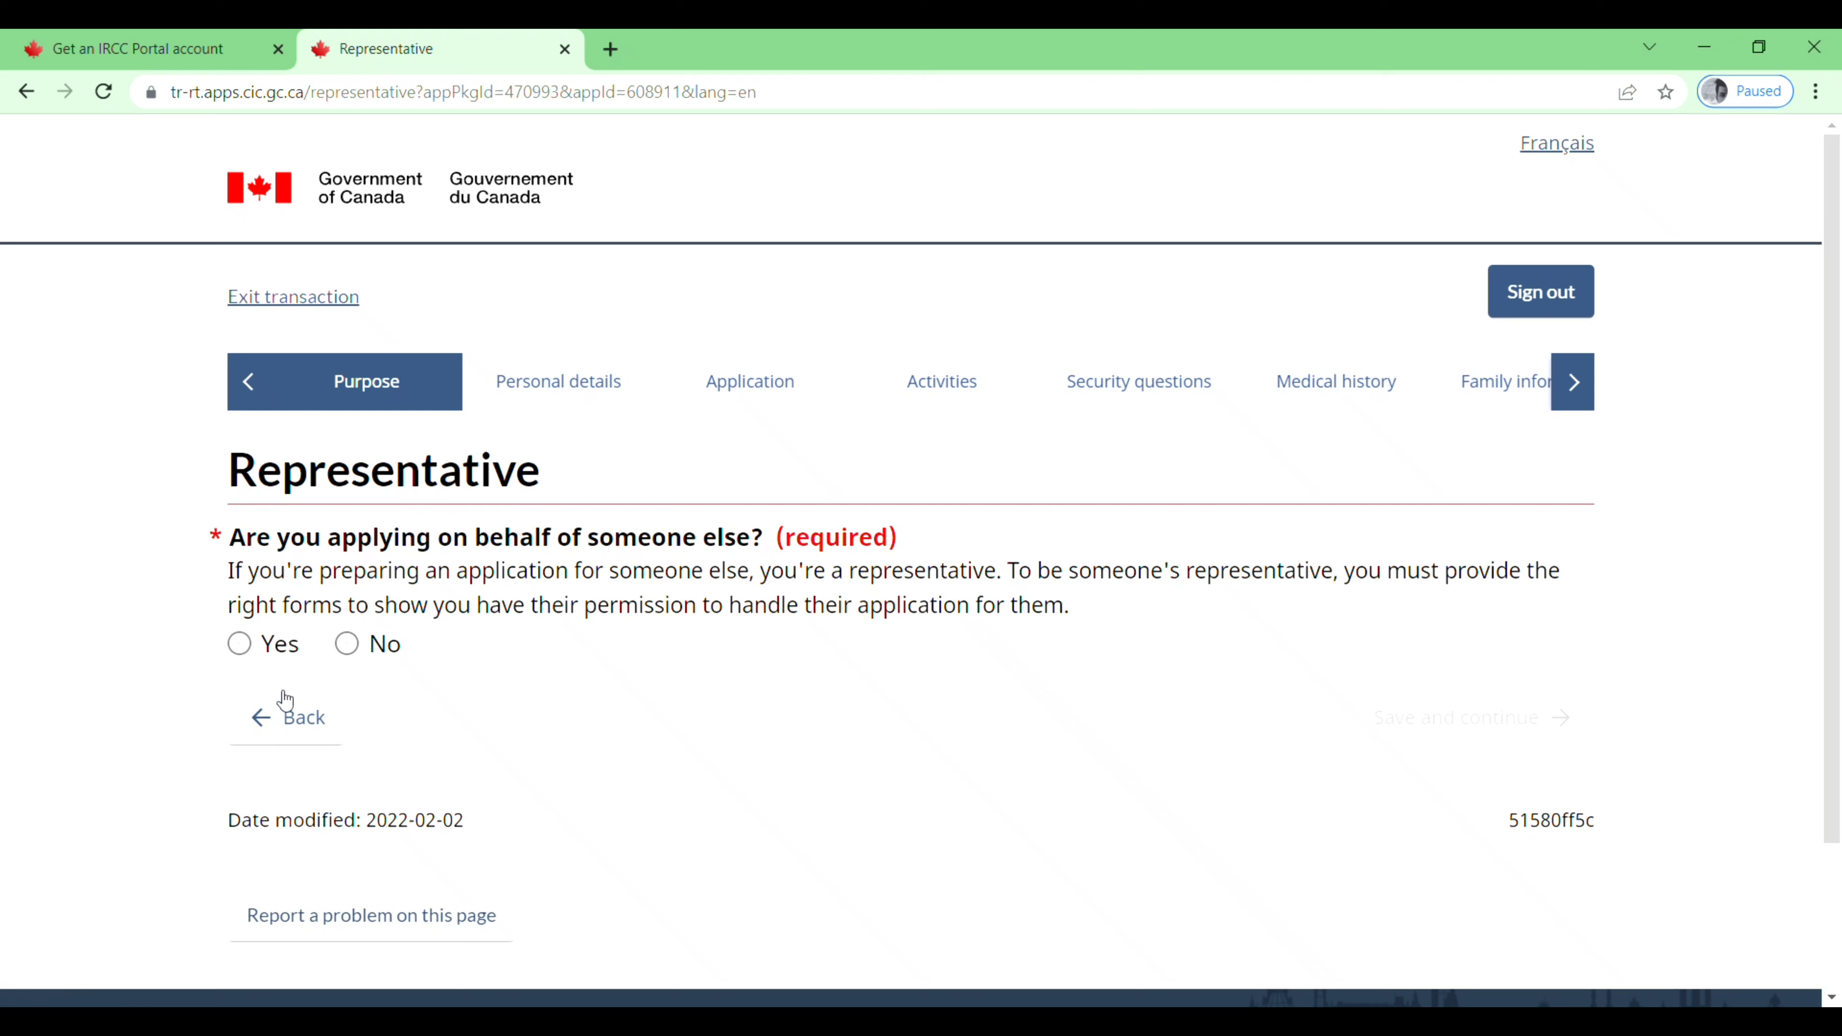
Step: Answer No to applying on behalf of someone else, and save and continue
left_click(351, 646)
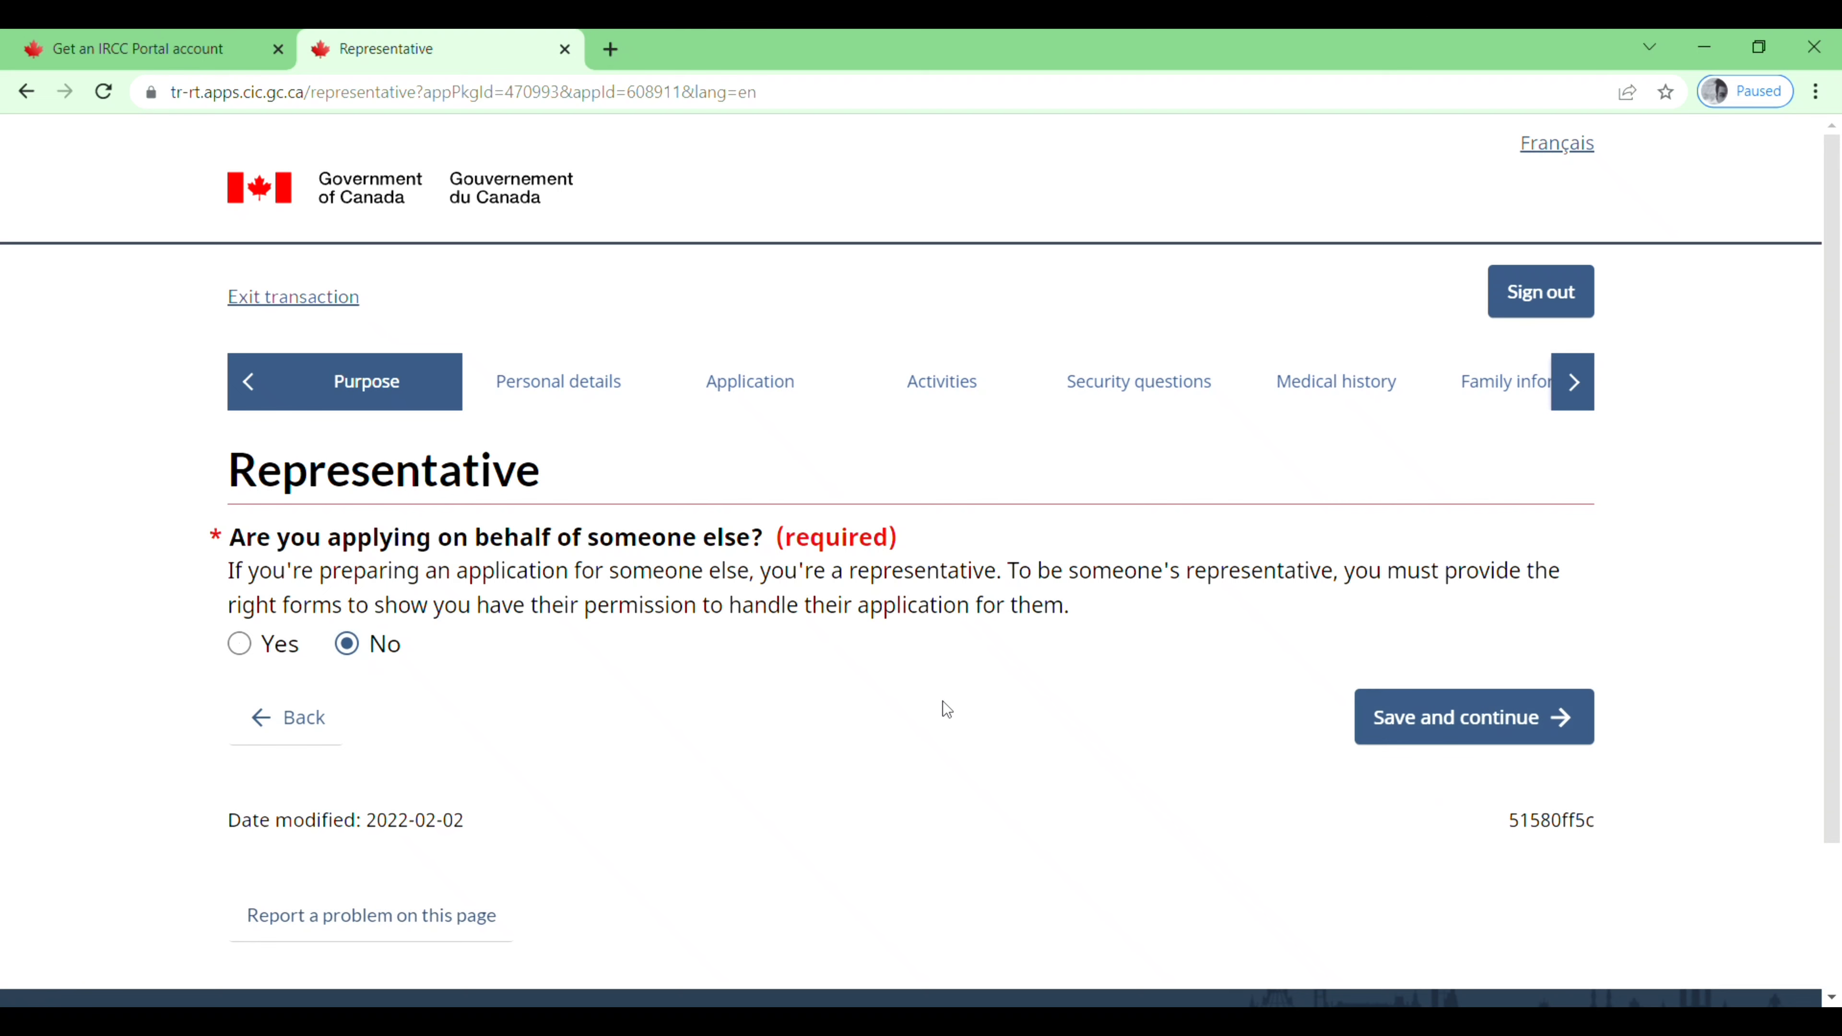
scroll(950, 708, "down", 2)
left_click(1435, 580)
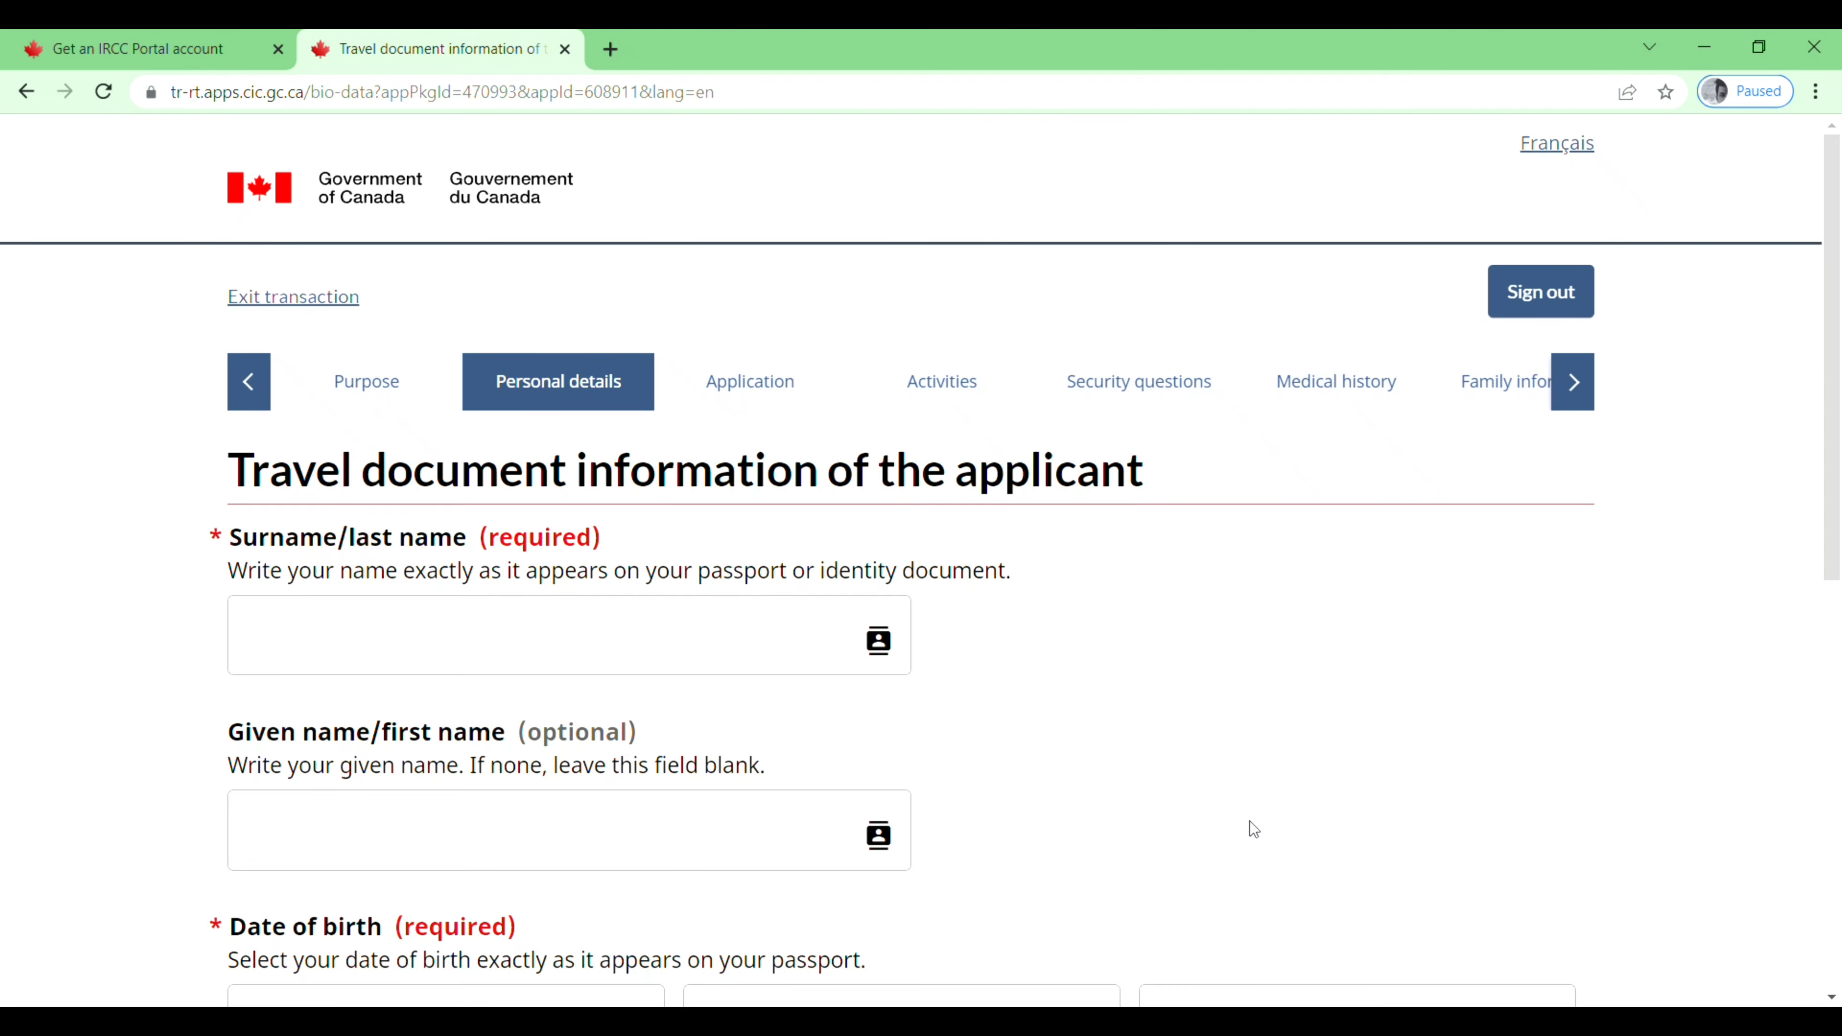
Step: Fill in the applicant's surname, given name, date of birth and gender as on the passport, and save and continue
scroll(1255, 827, "down", 2)
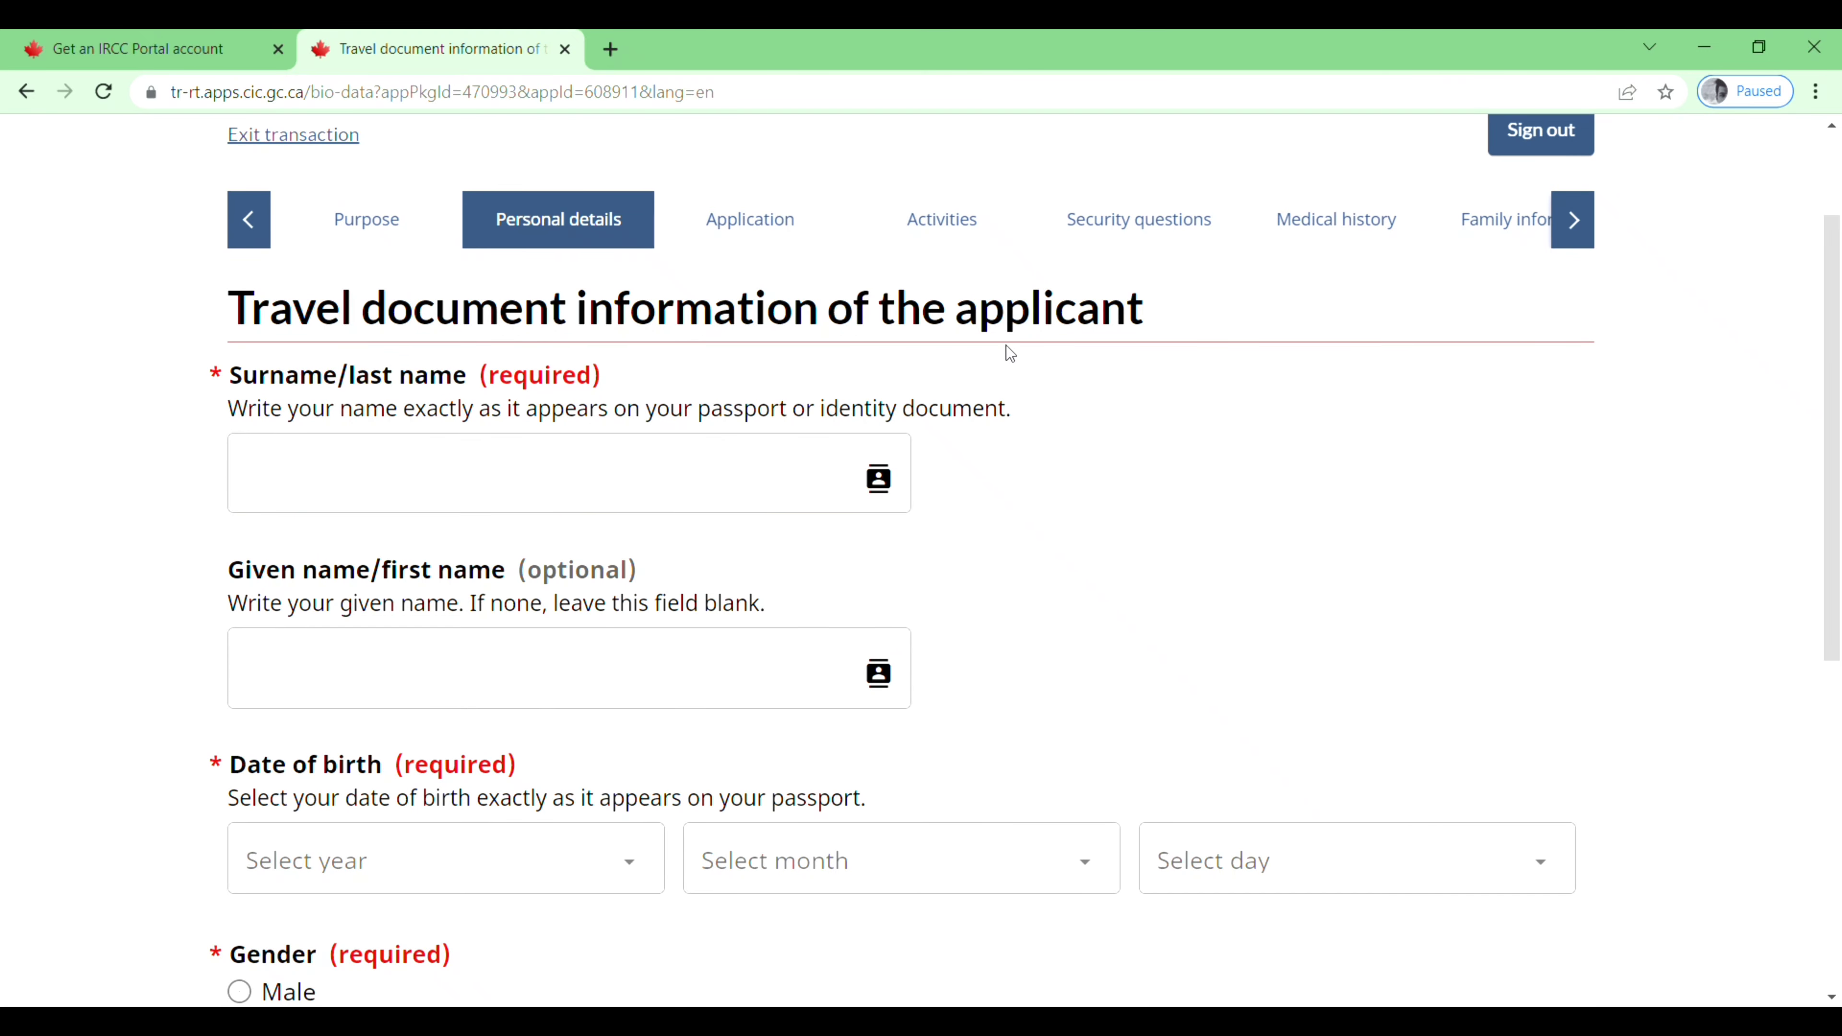
left_click(312, 468)
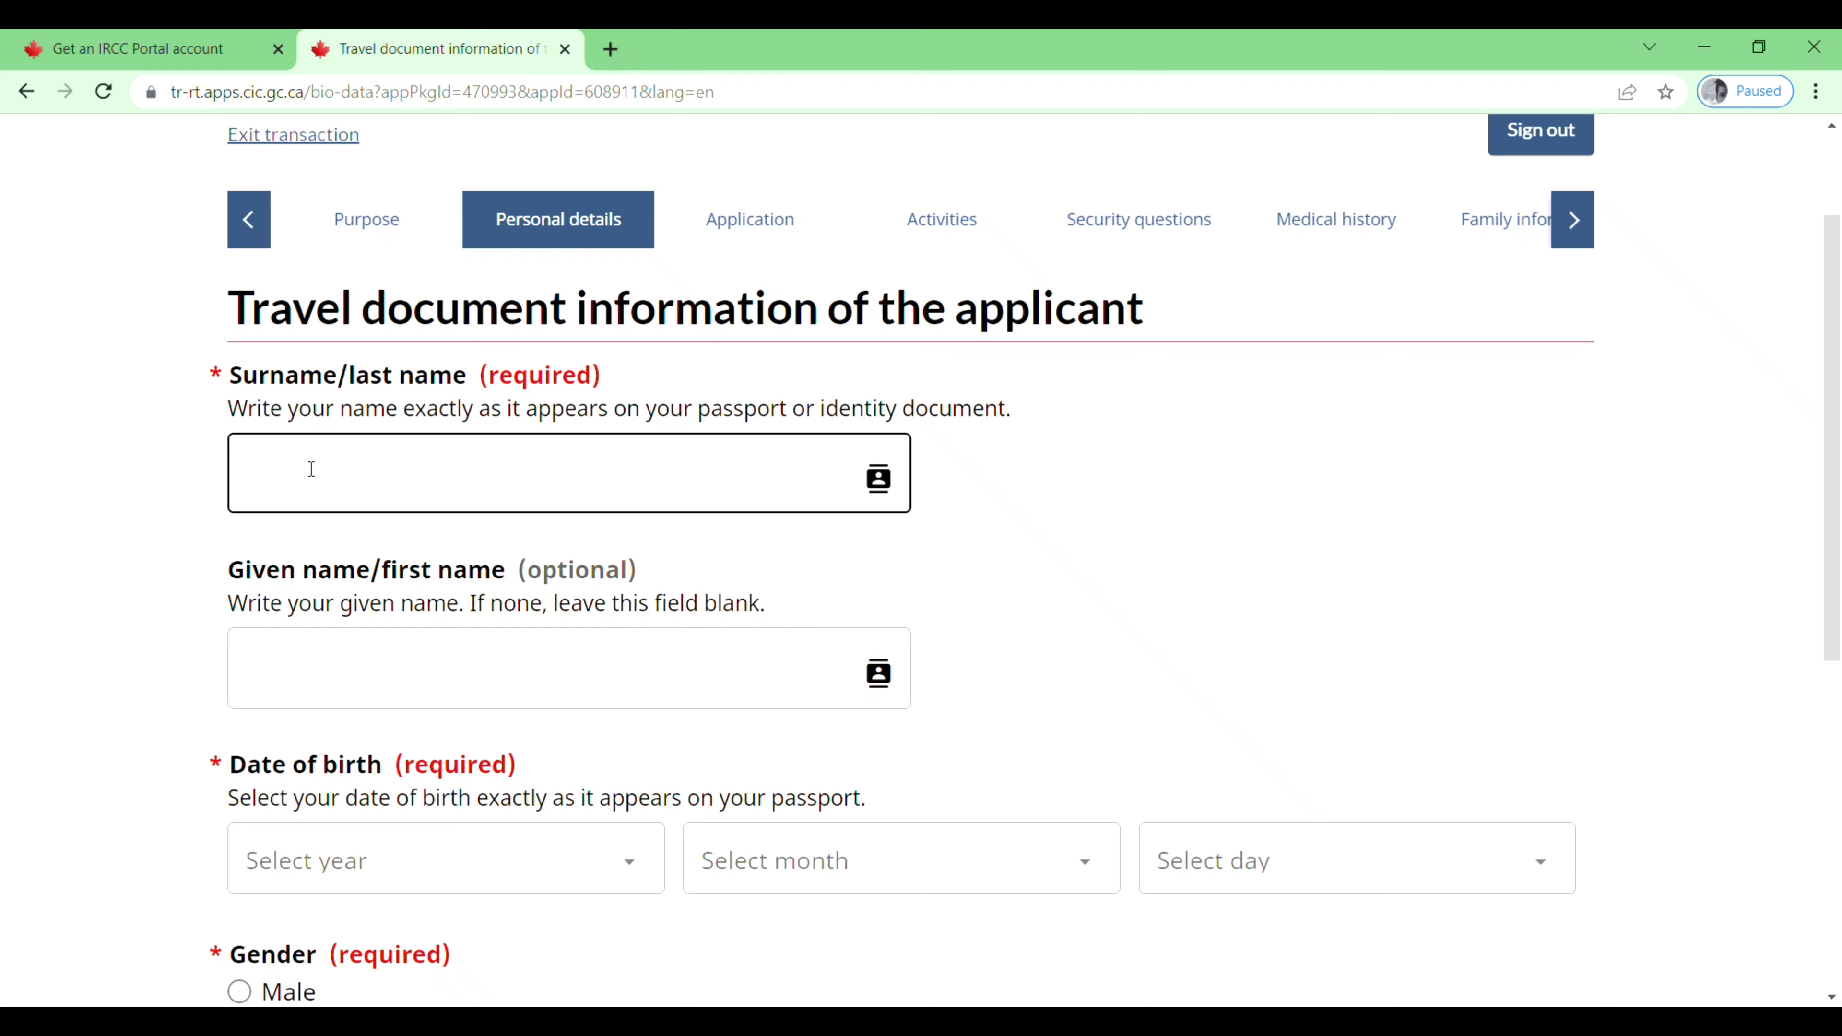
left_click(350, 645)
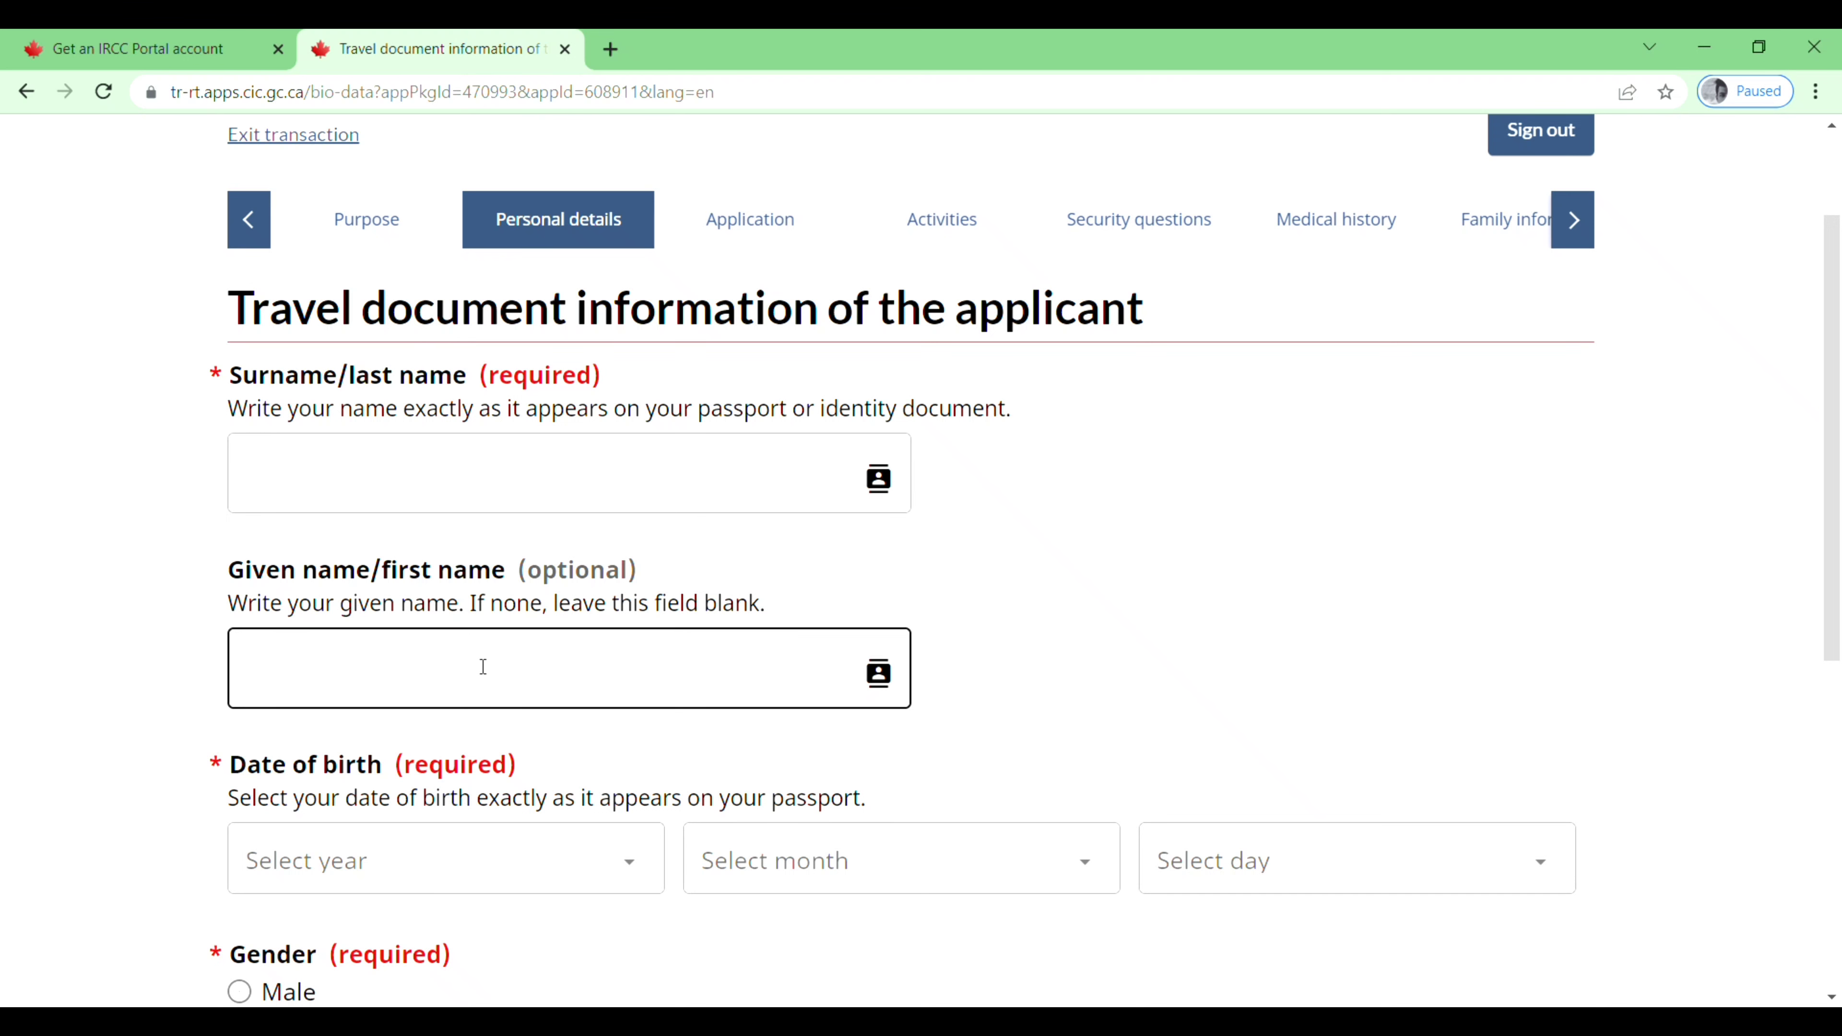
scroll(483, 666, "down", 2)
scroll(483, 666, "down", 5)
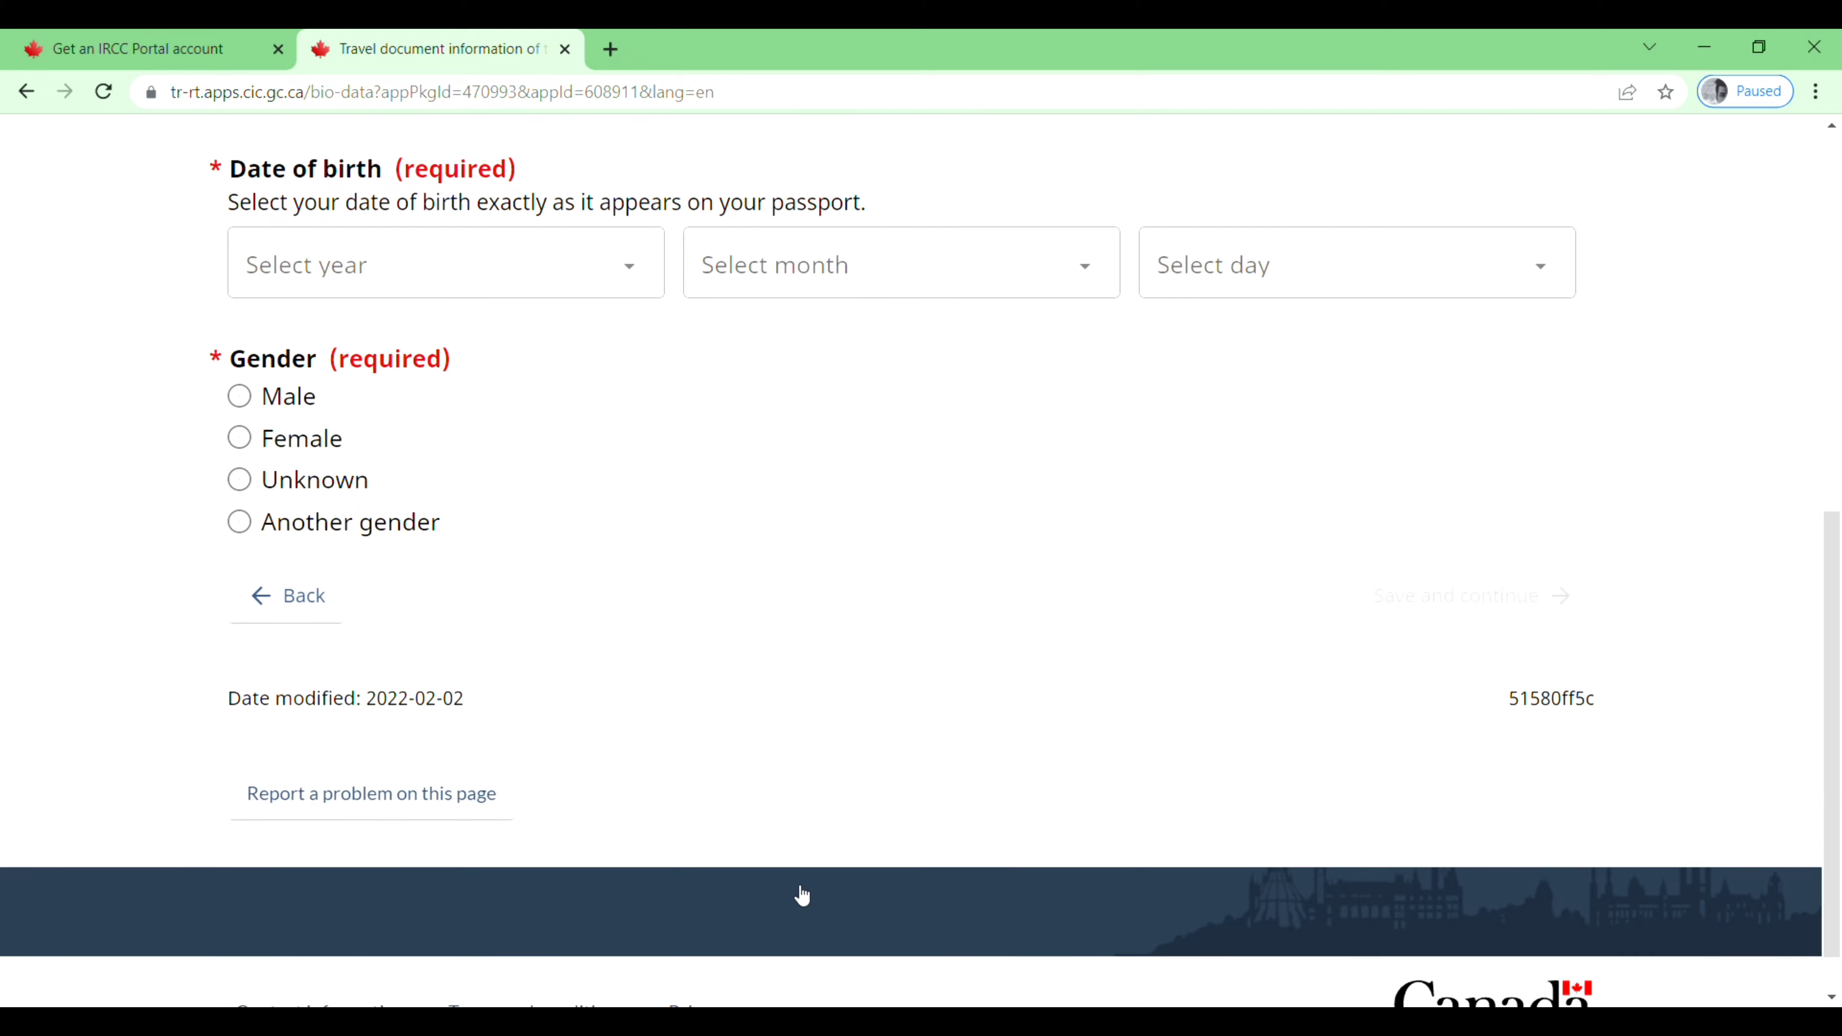
left_click(1518, 602)
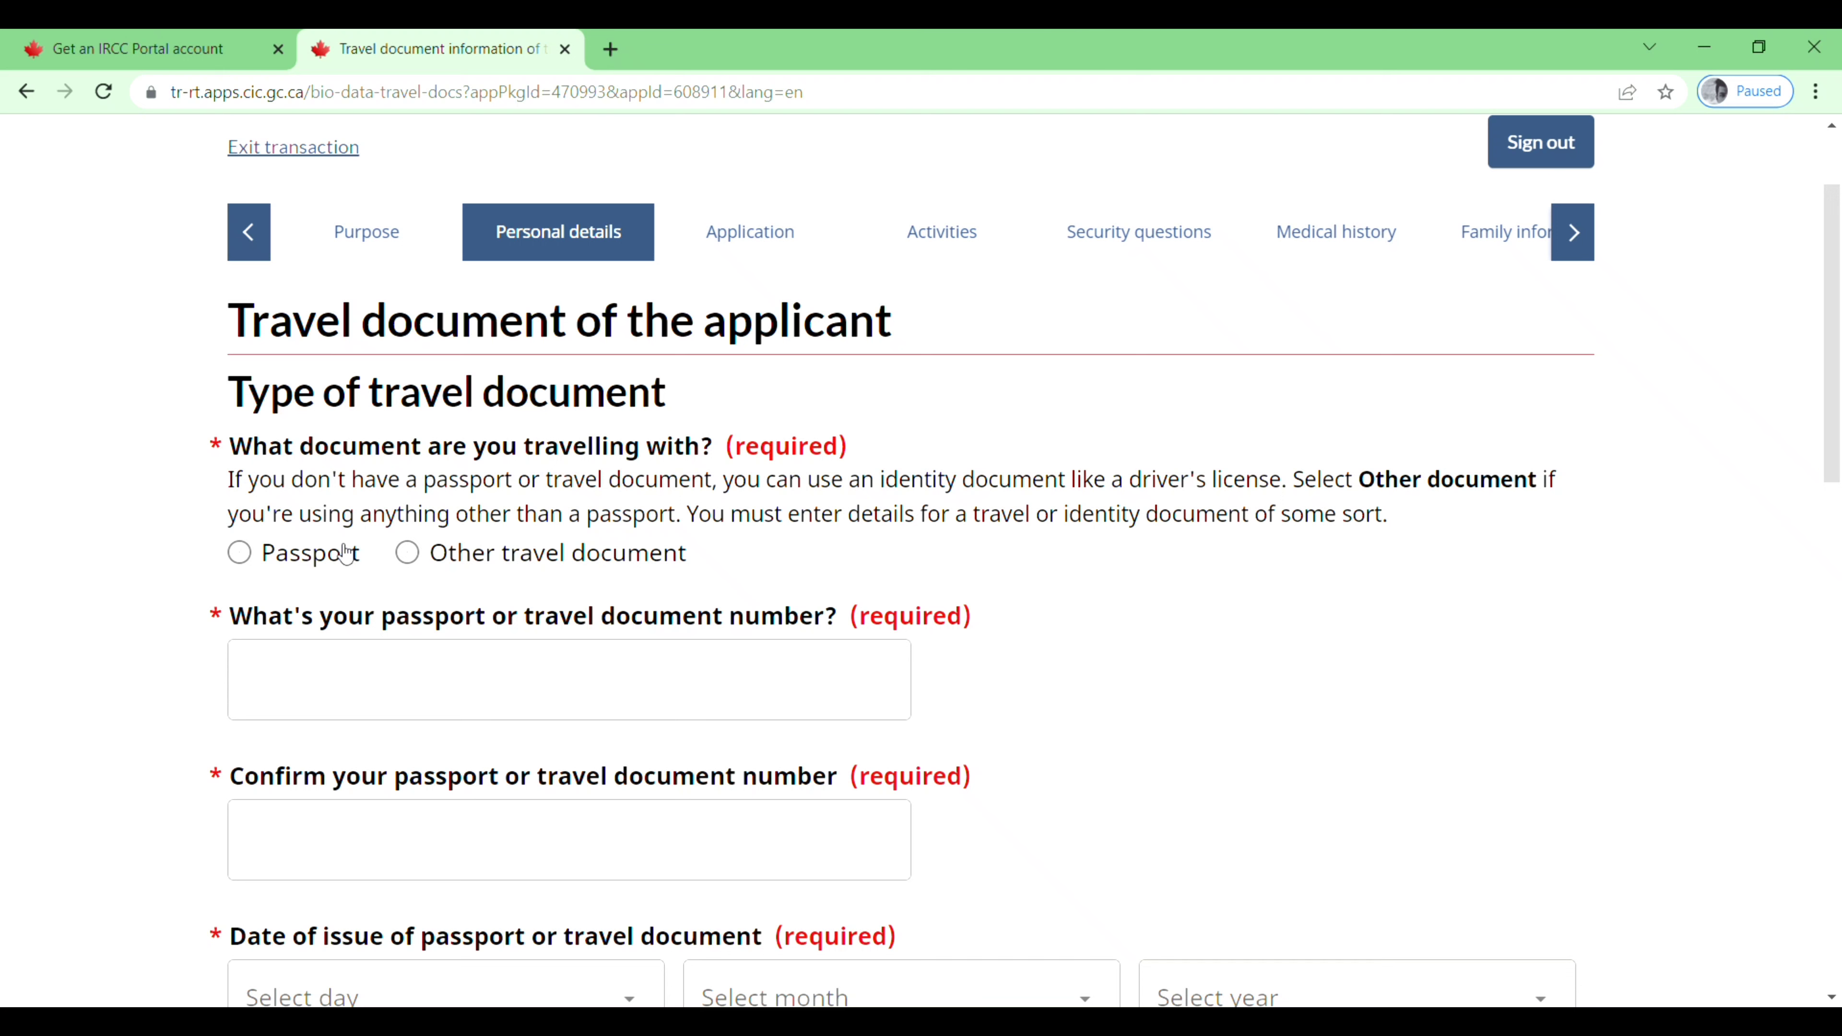
Step: Choose a passport of the Regular kind as travel document and set its country code to IND (India)
left_click(240, 553)
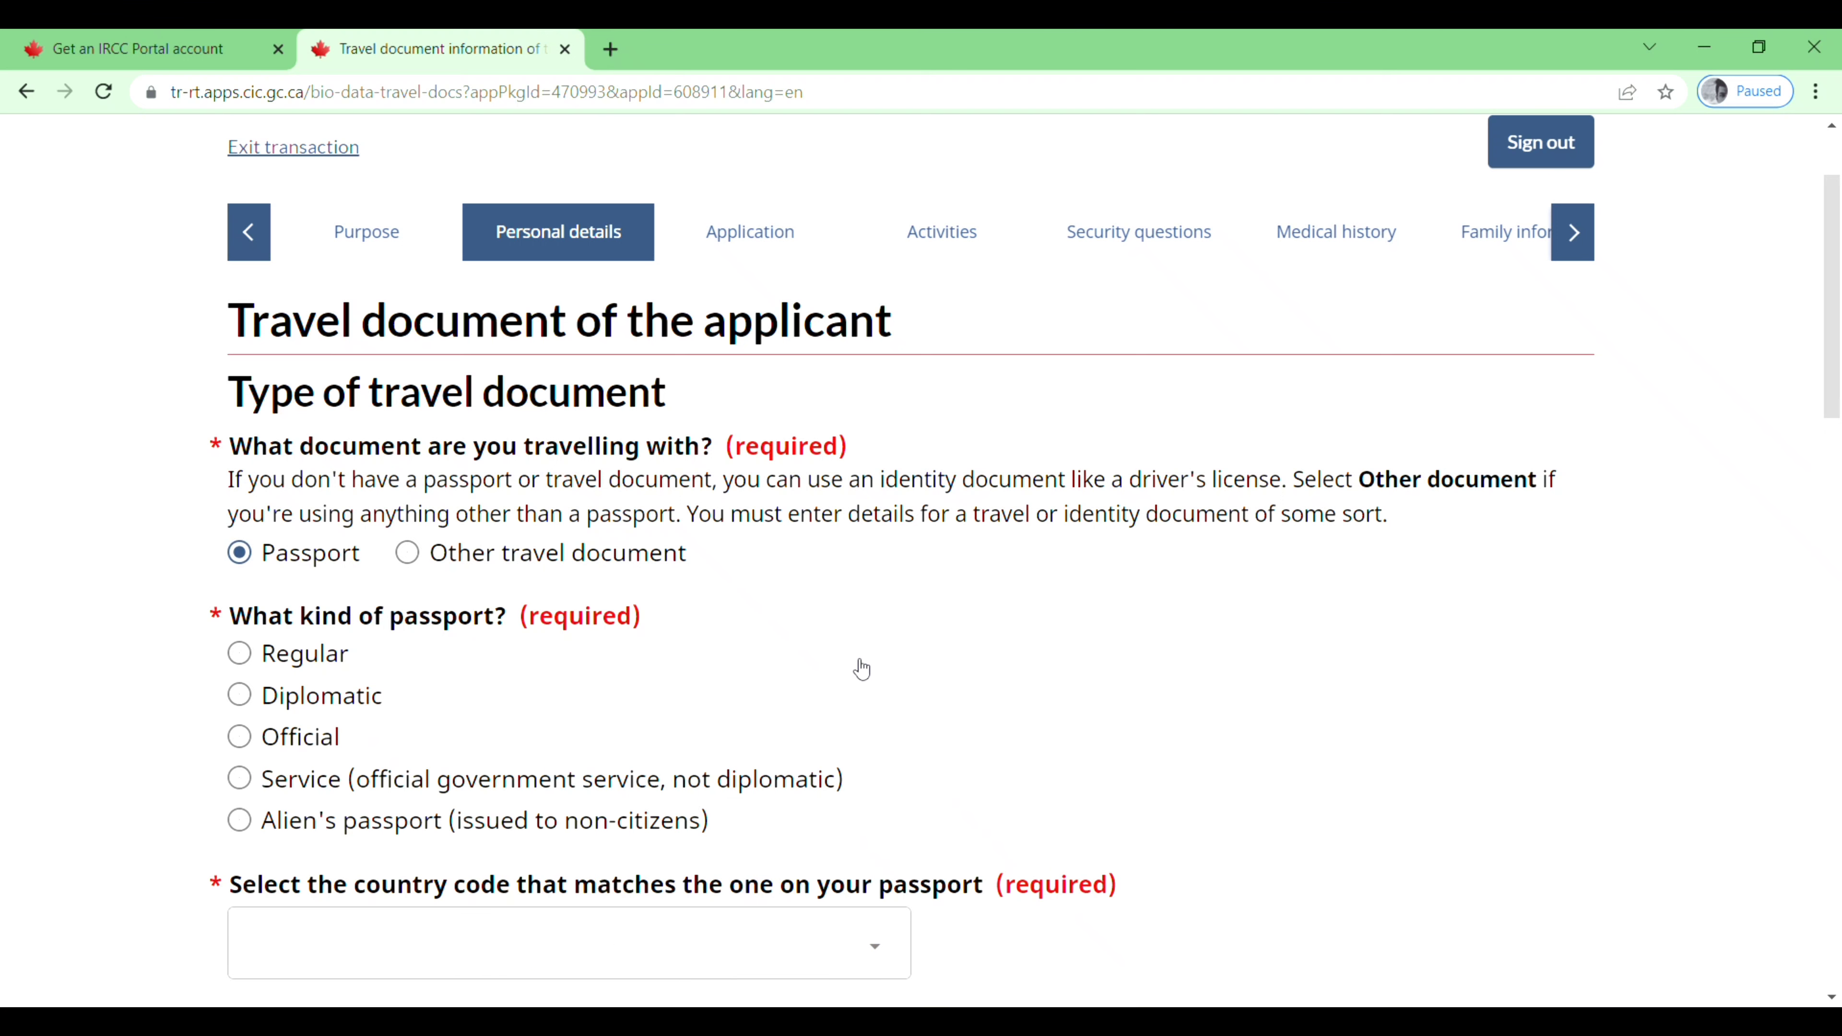
scroll(859, 668, "down", 1)
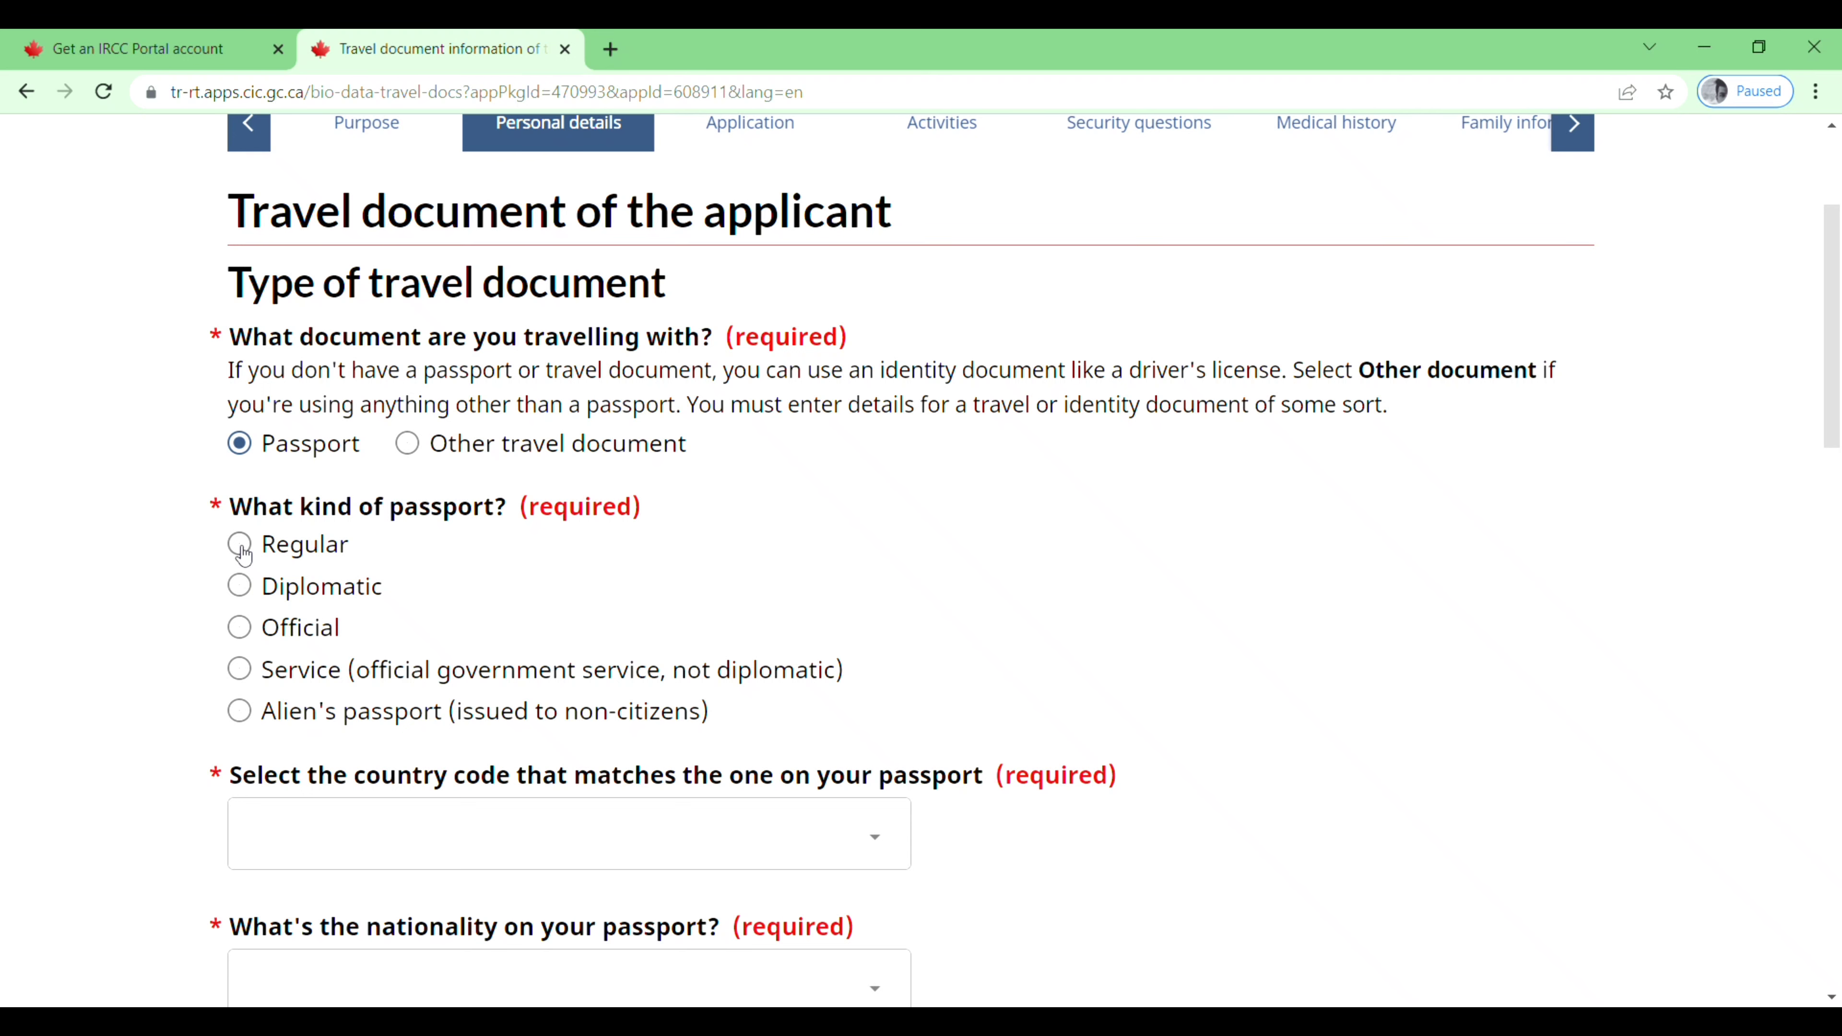
scroll(731, 564, "down", 3)
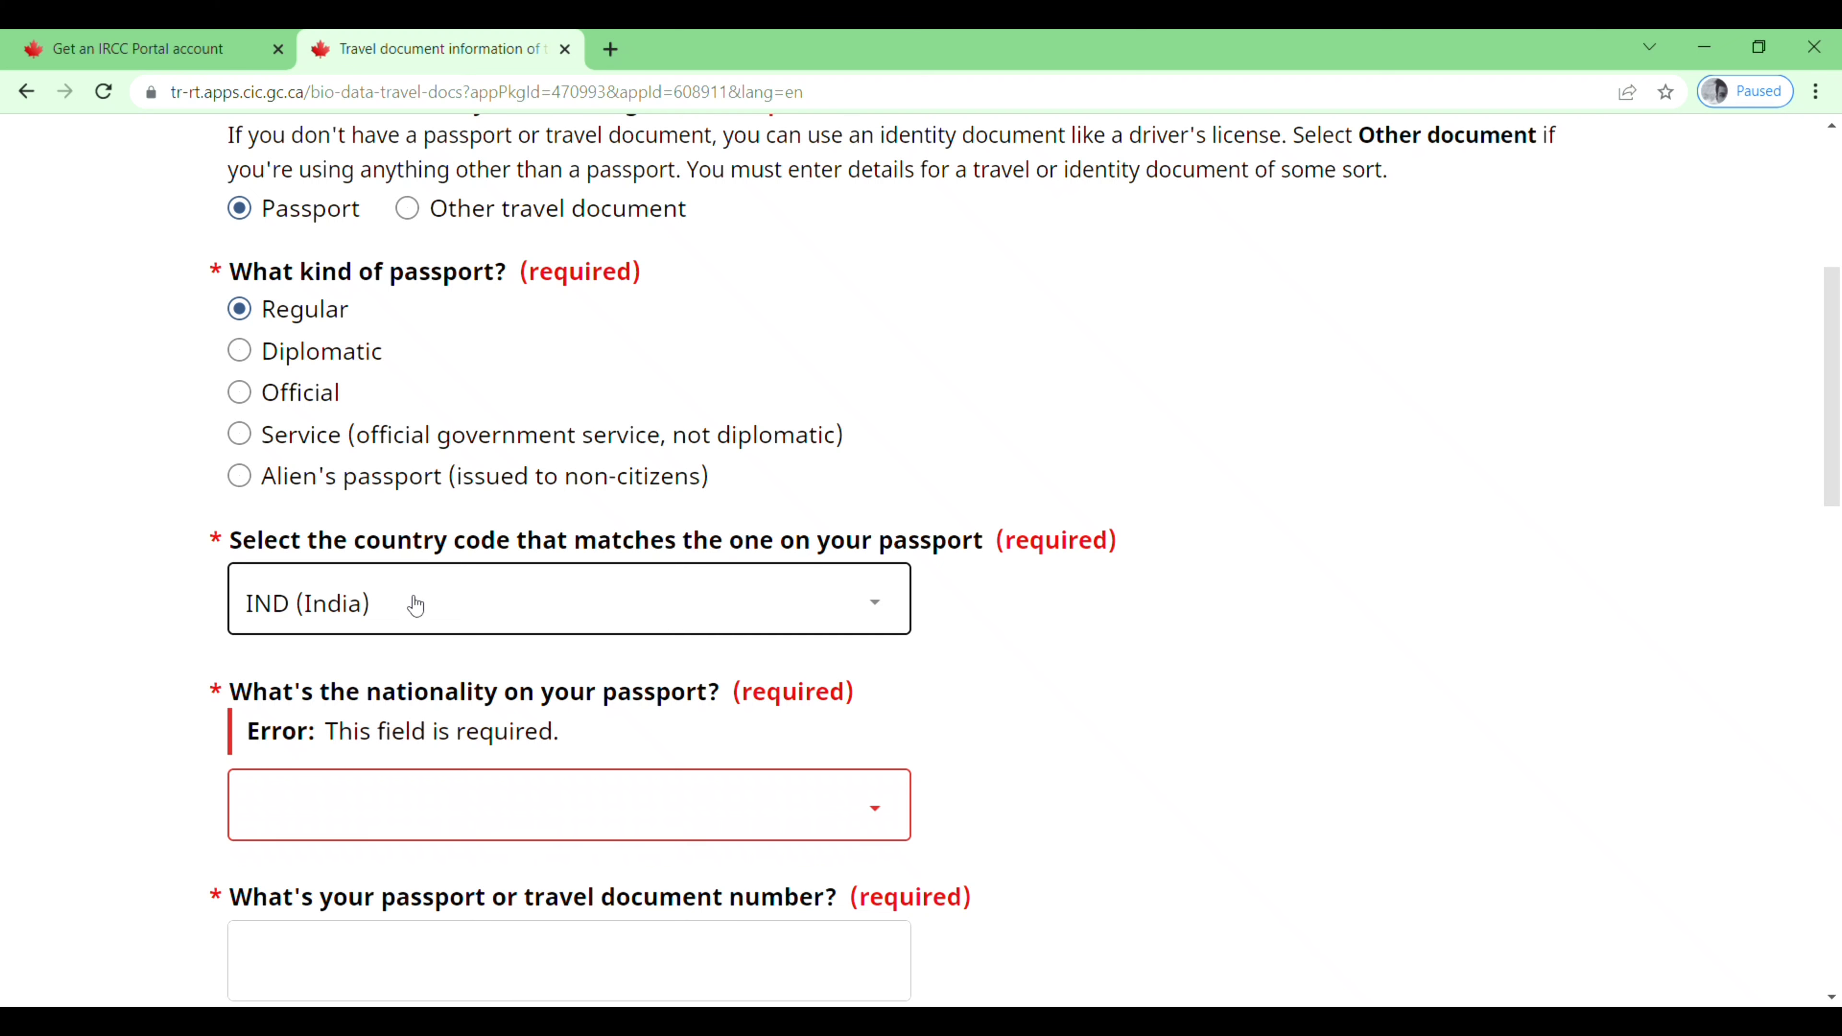
Step: Complete the passport's nationality, number, number confirmation and issue date, and set the expiry date to 1 December 2025
scroll(950, 757, "down", 2)
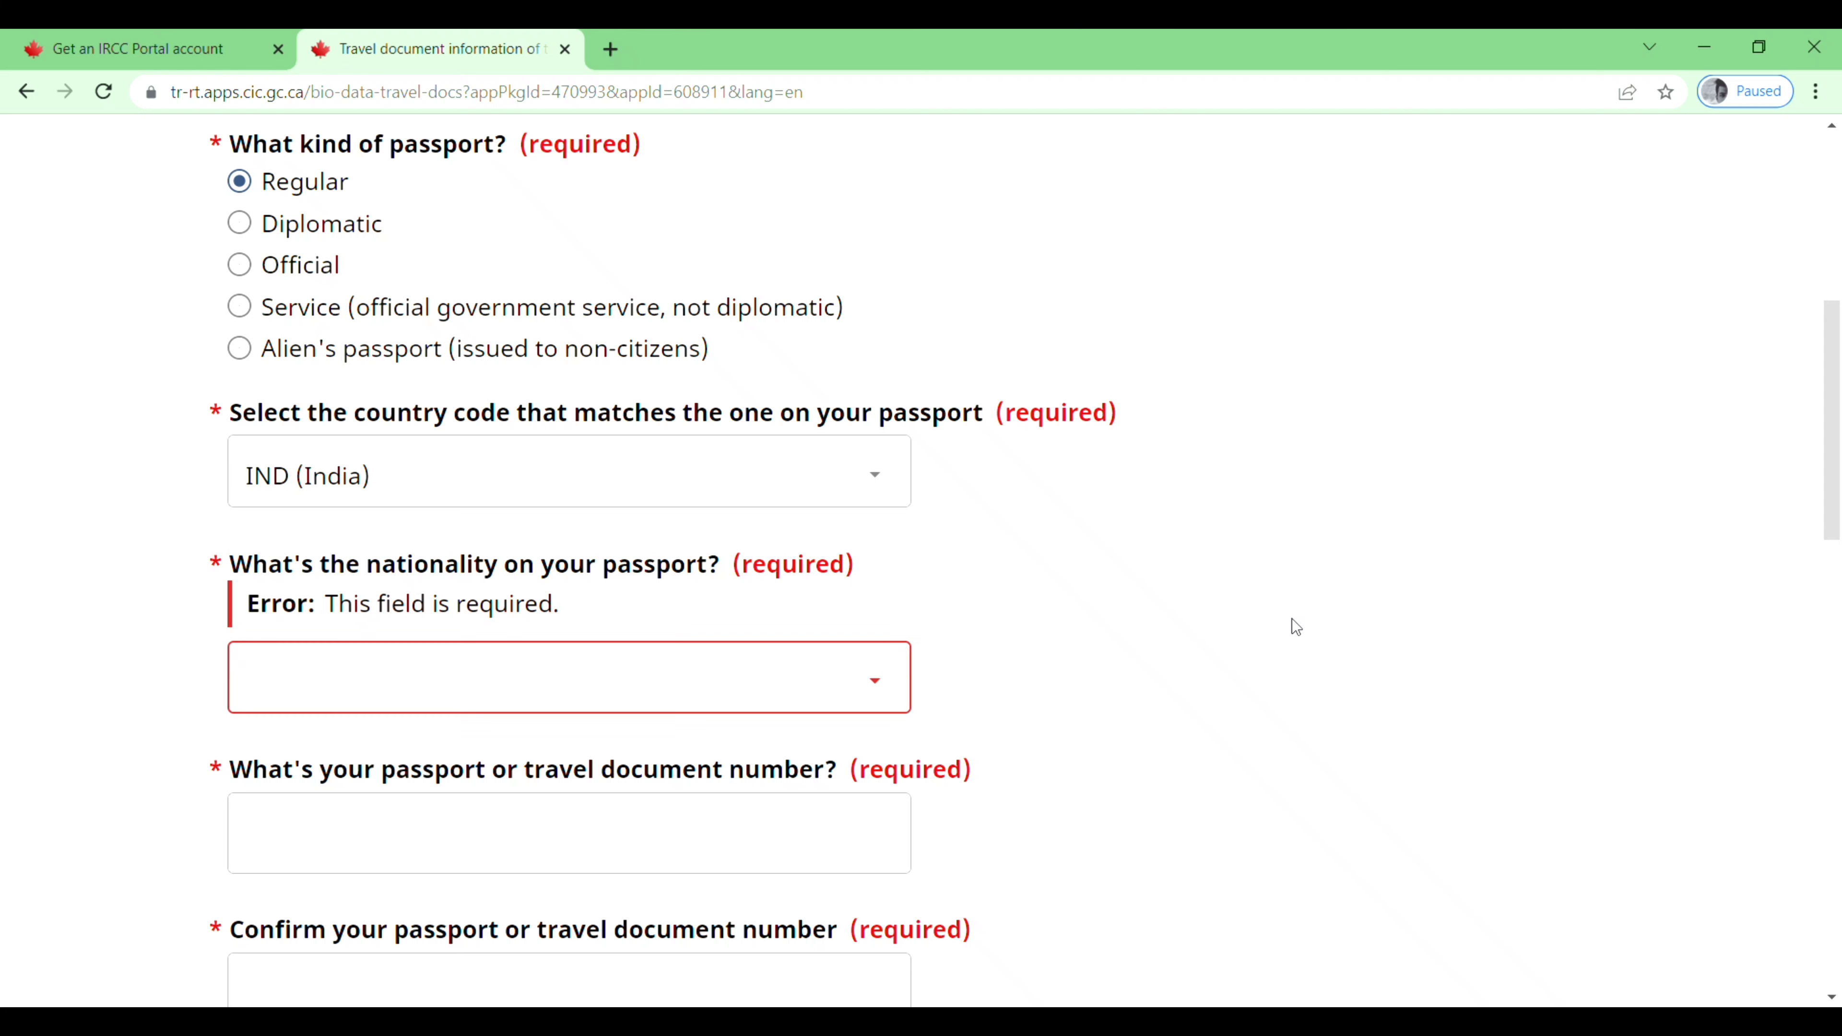
scroll(1291, 620, "down", 3)
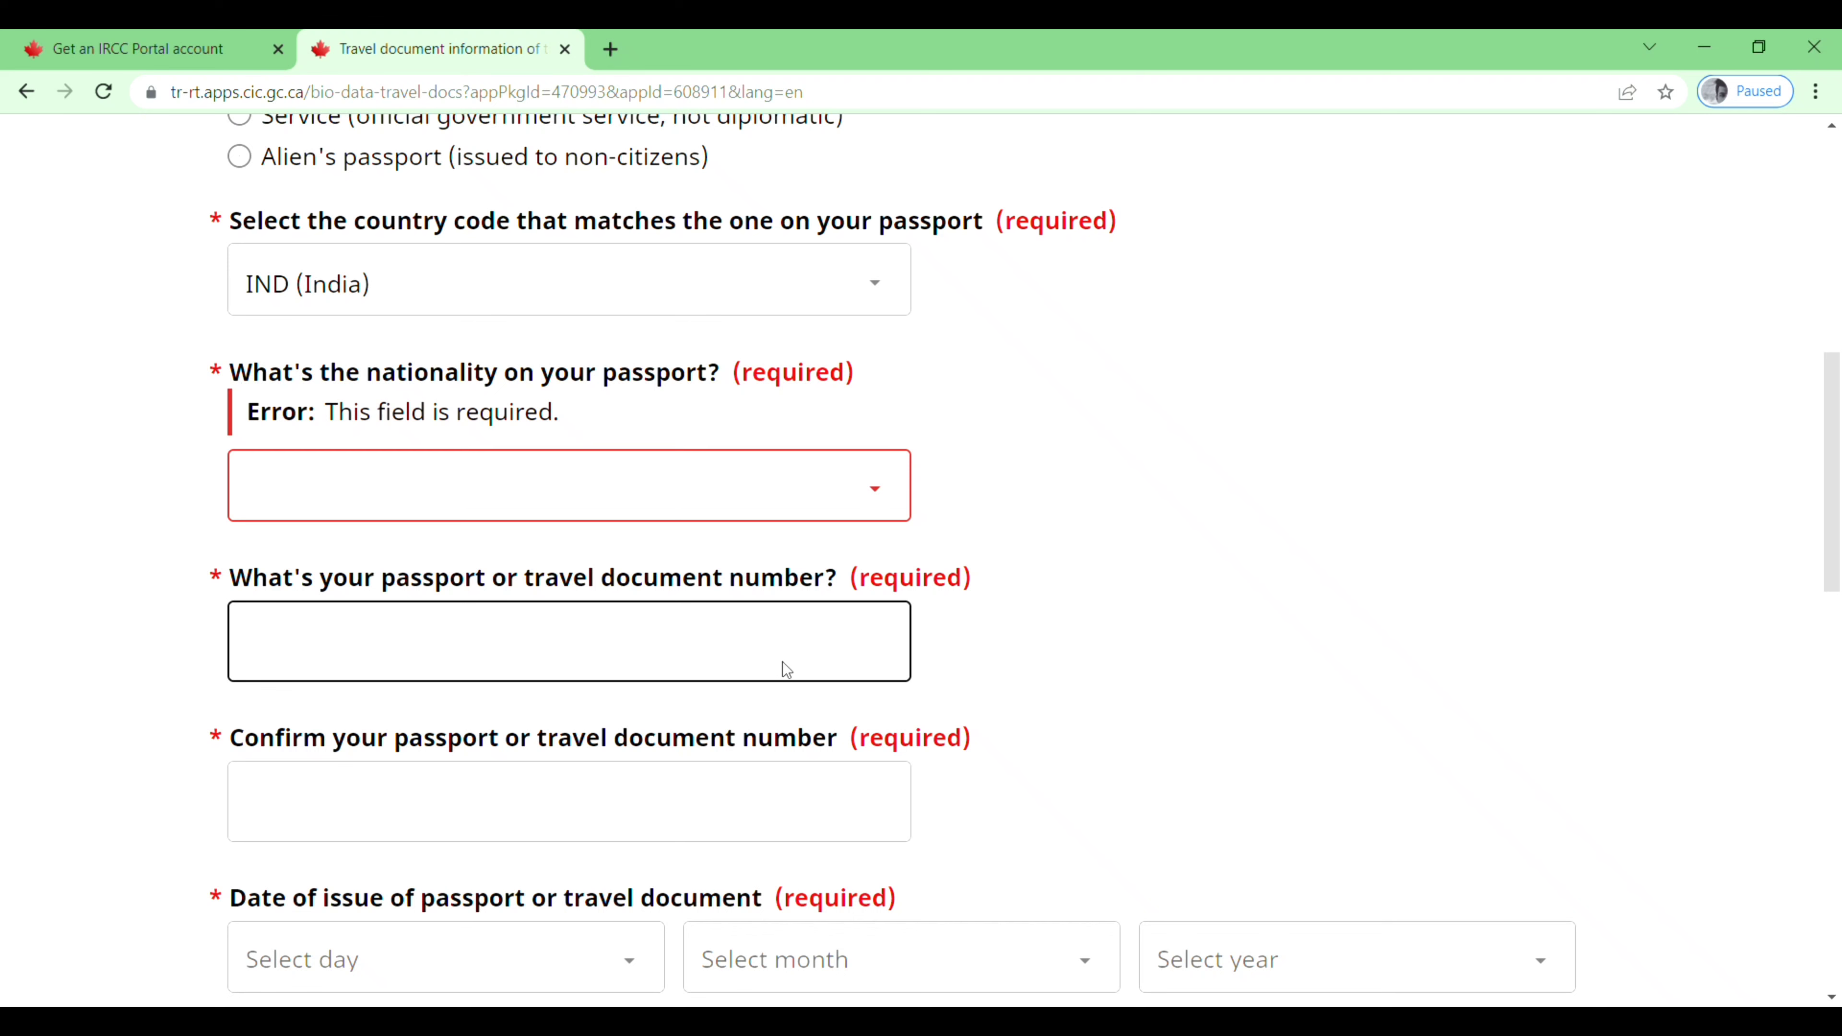
scroll(1024, 653, "down", 3)
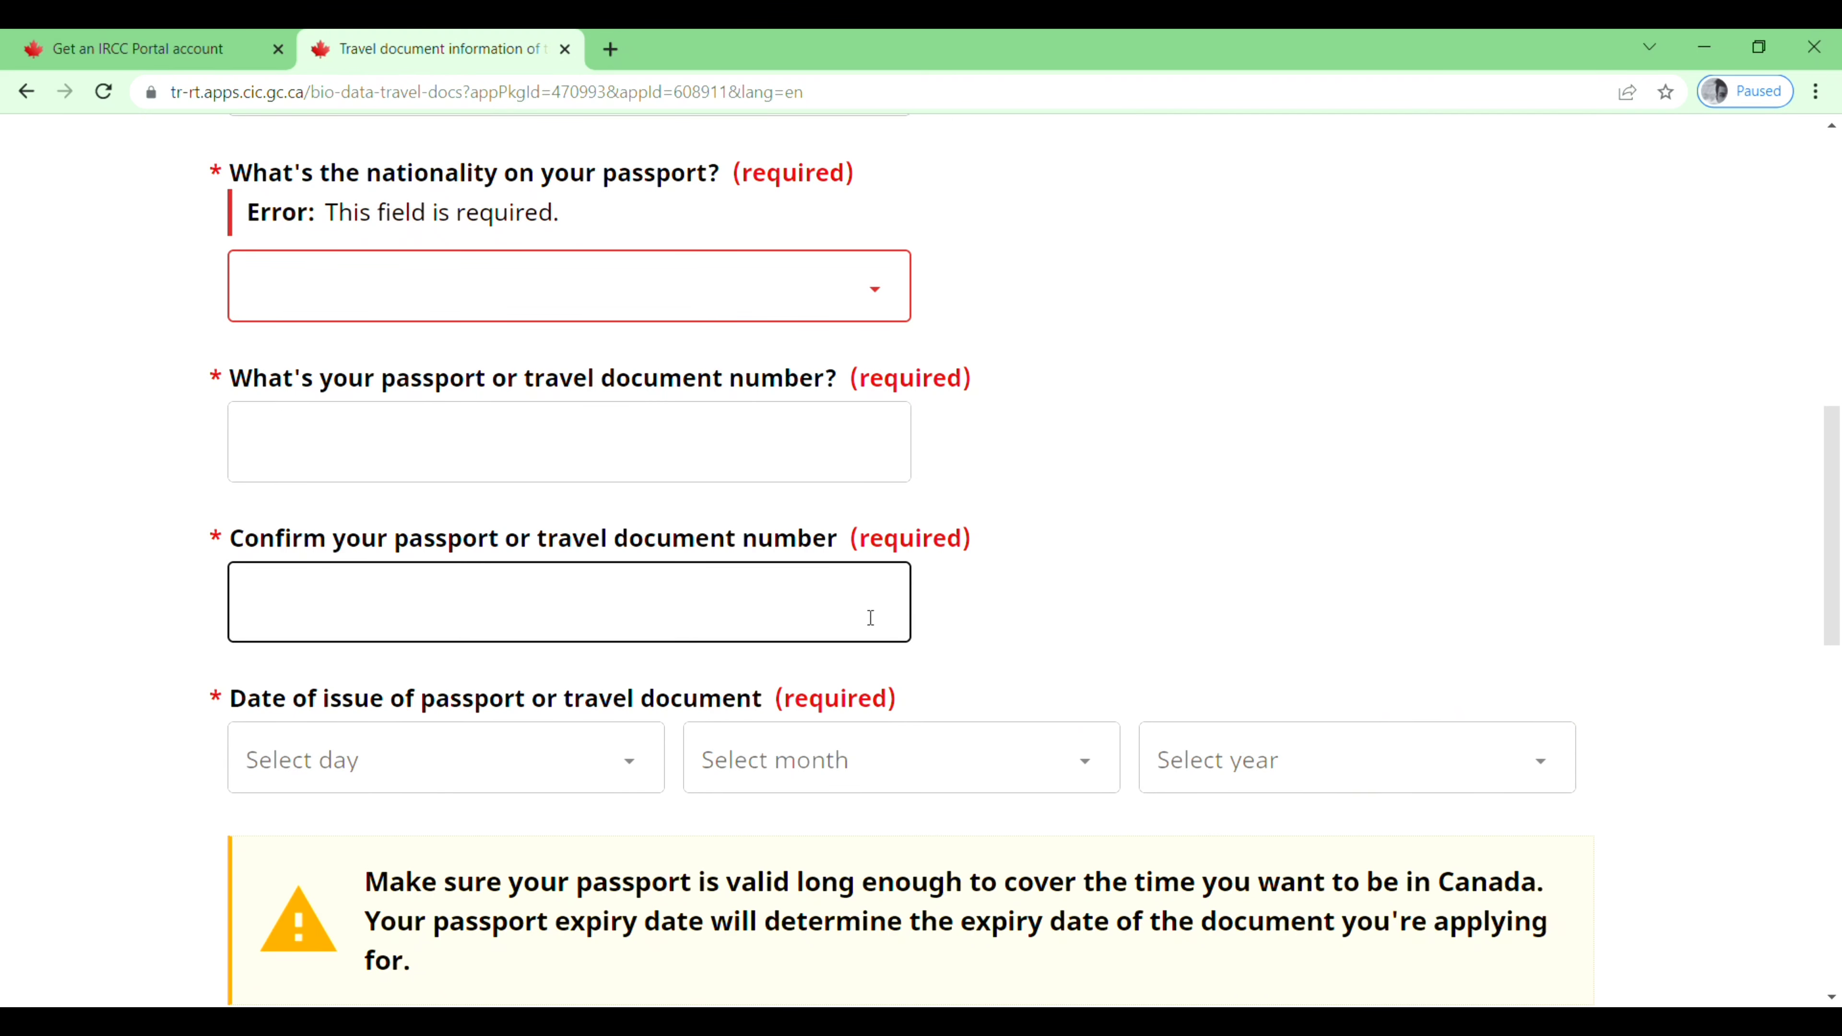
scroll(958, 616, "down", 2)
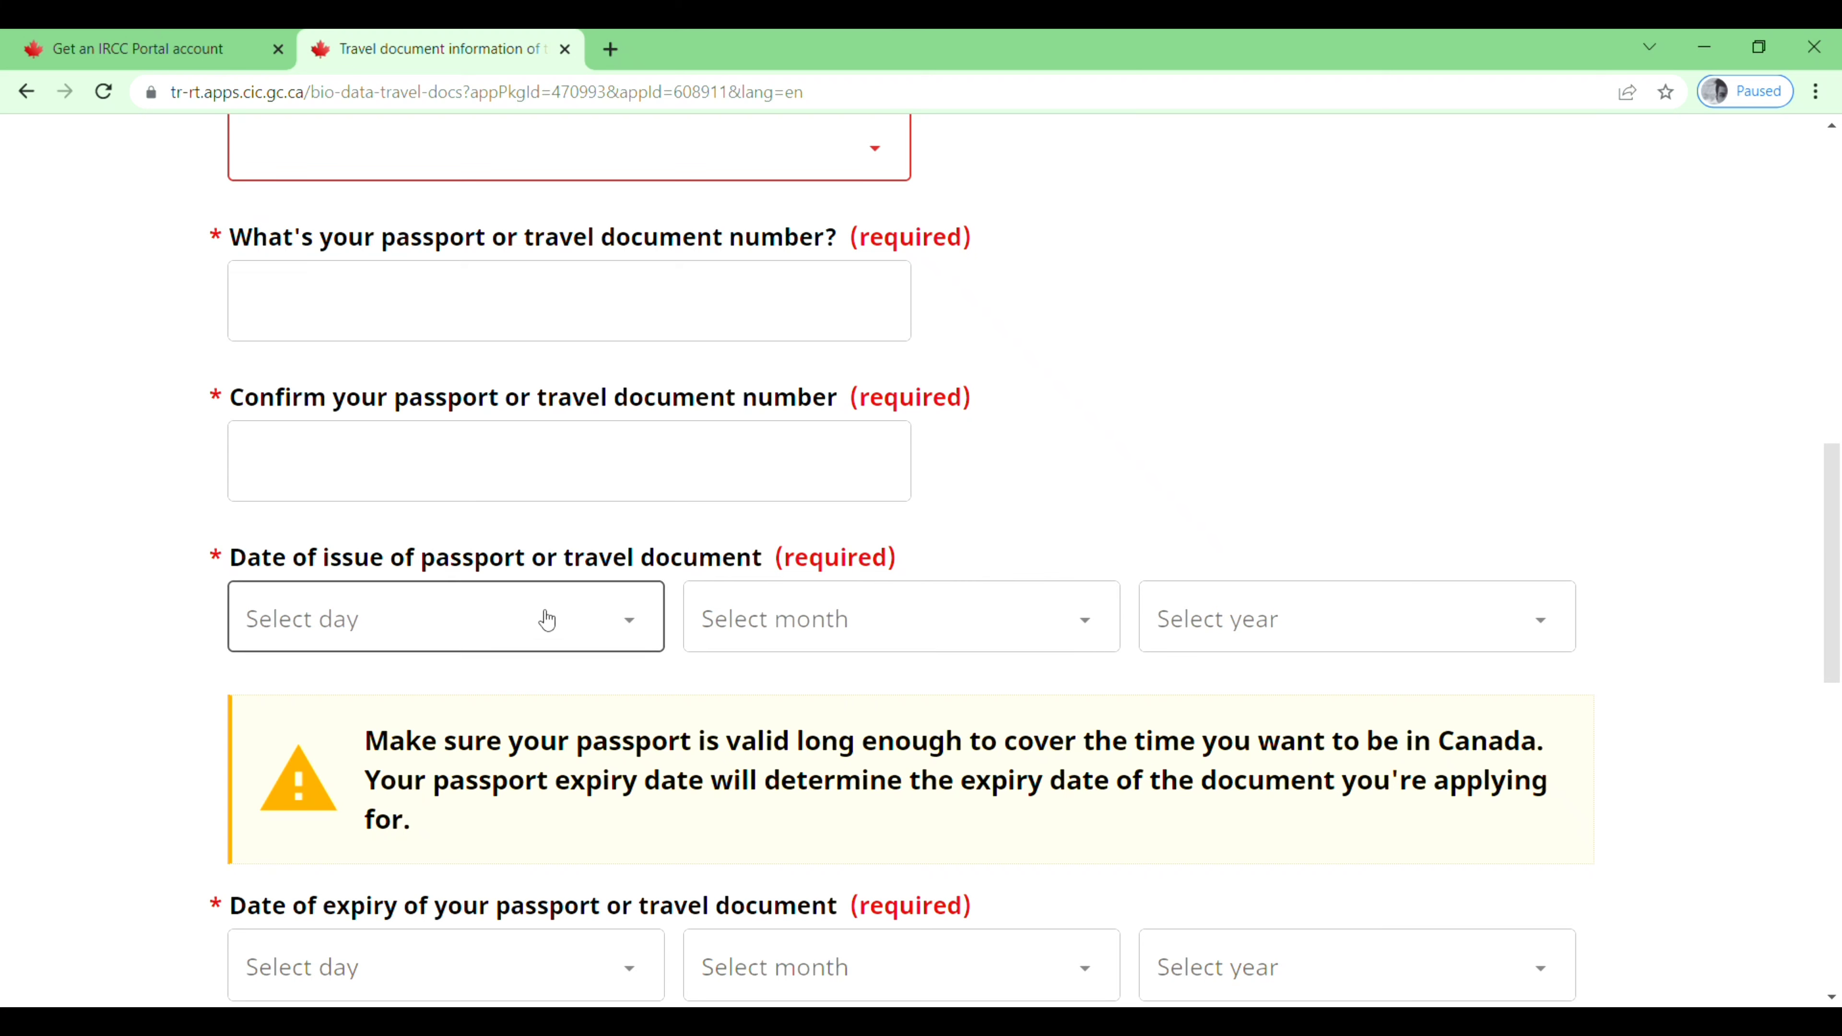
scroll(891, 786, "down", 3)
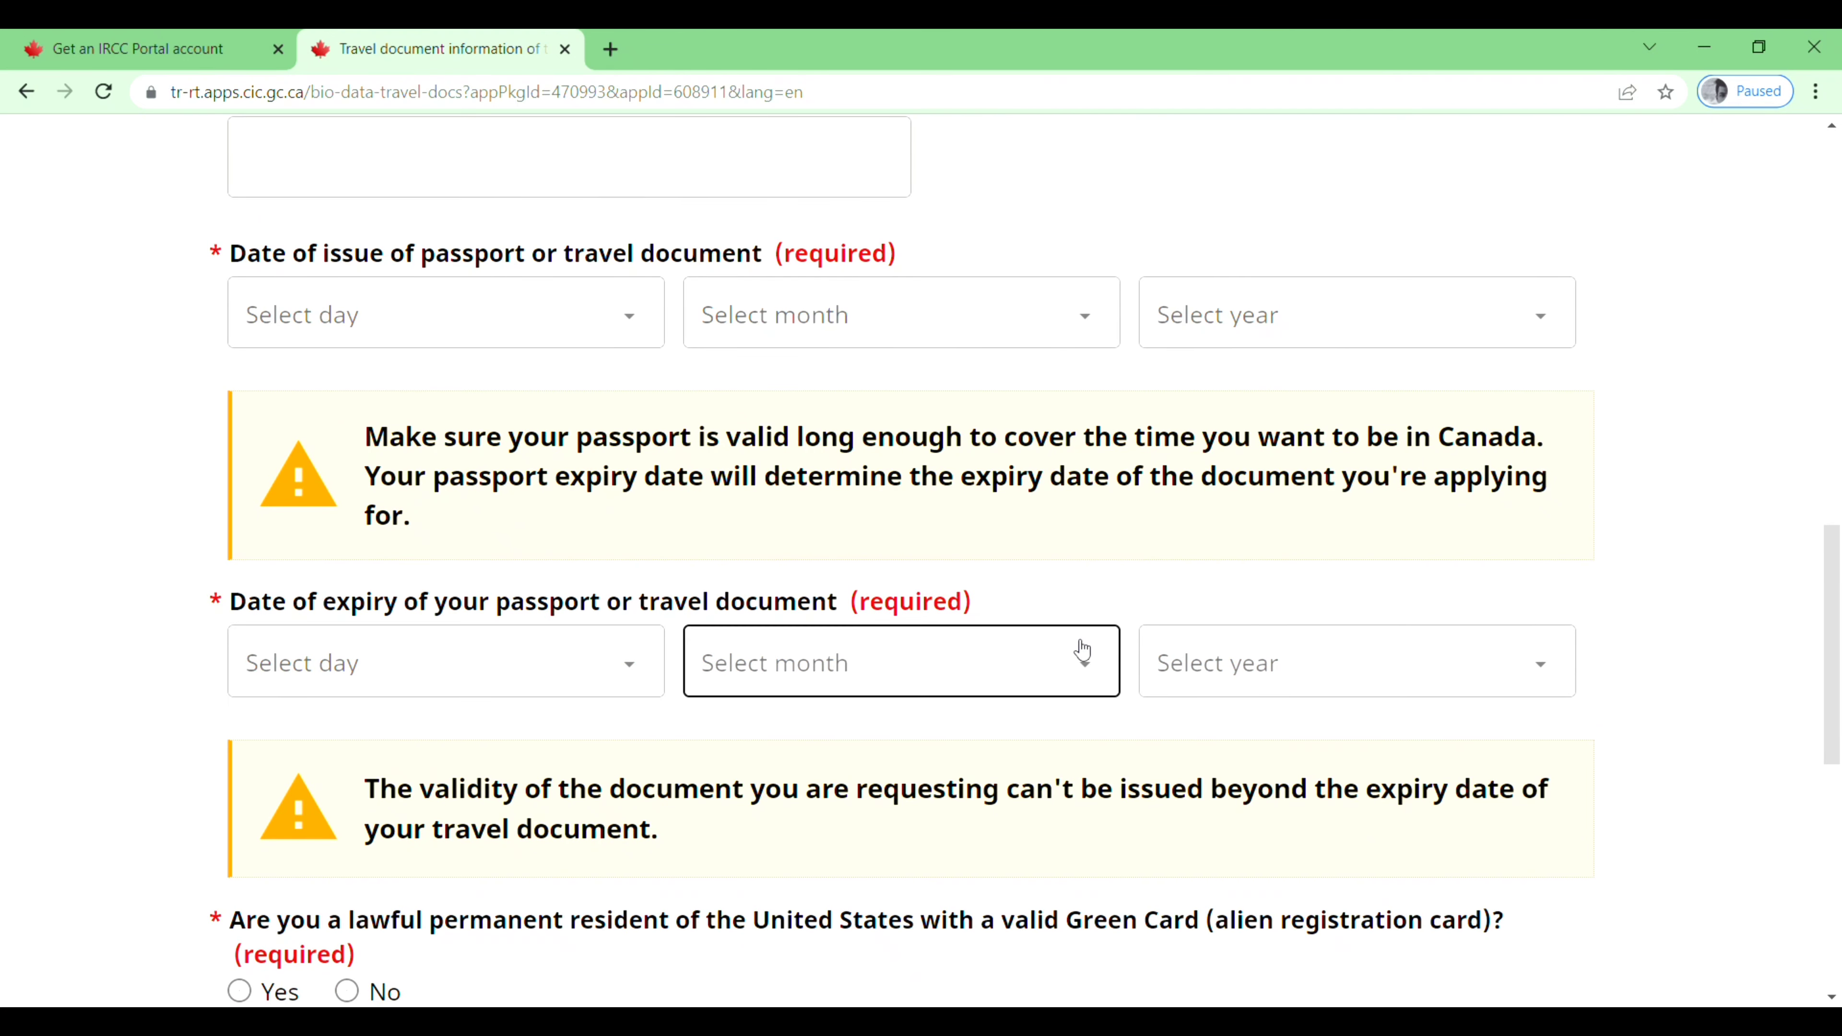
scroll(914, 829, "down", 3)
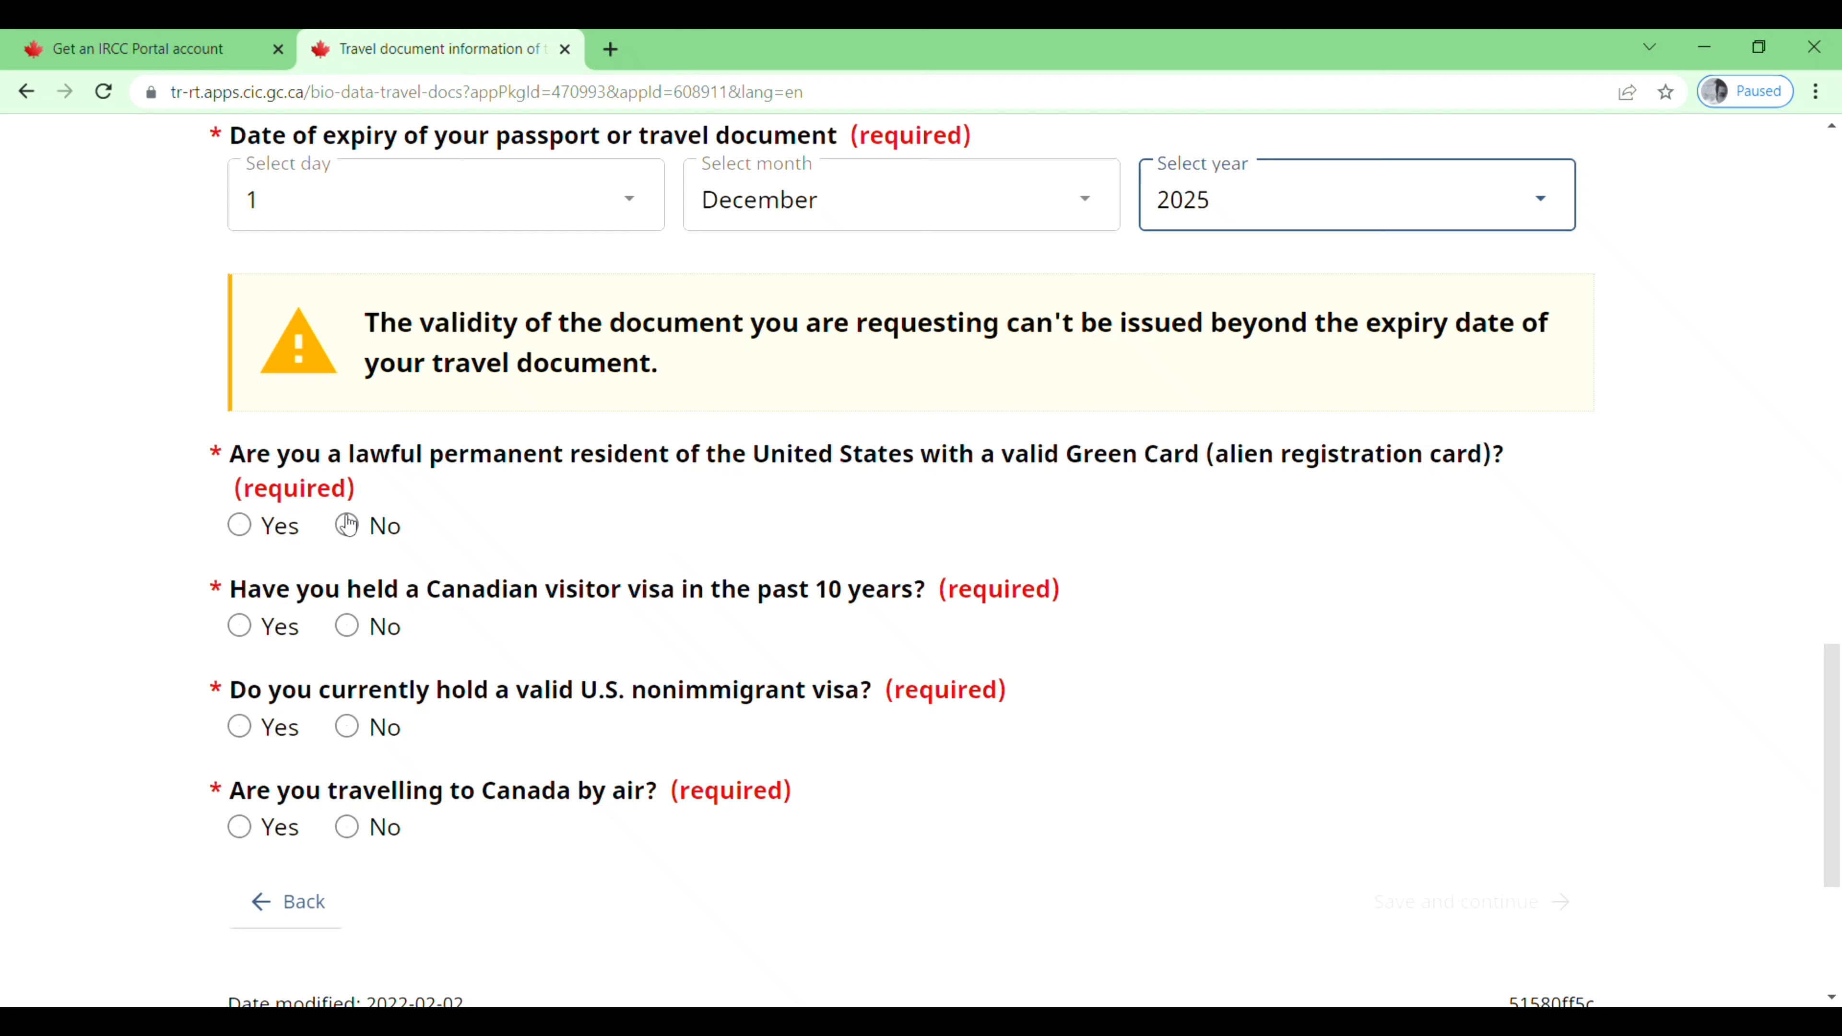
Step: Answer No to Green Card, past Canadian visitor visa and U.S. nonimmigrant visa, Yes to travelling by air, and save and continue
left_click(354, 526)
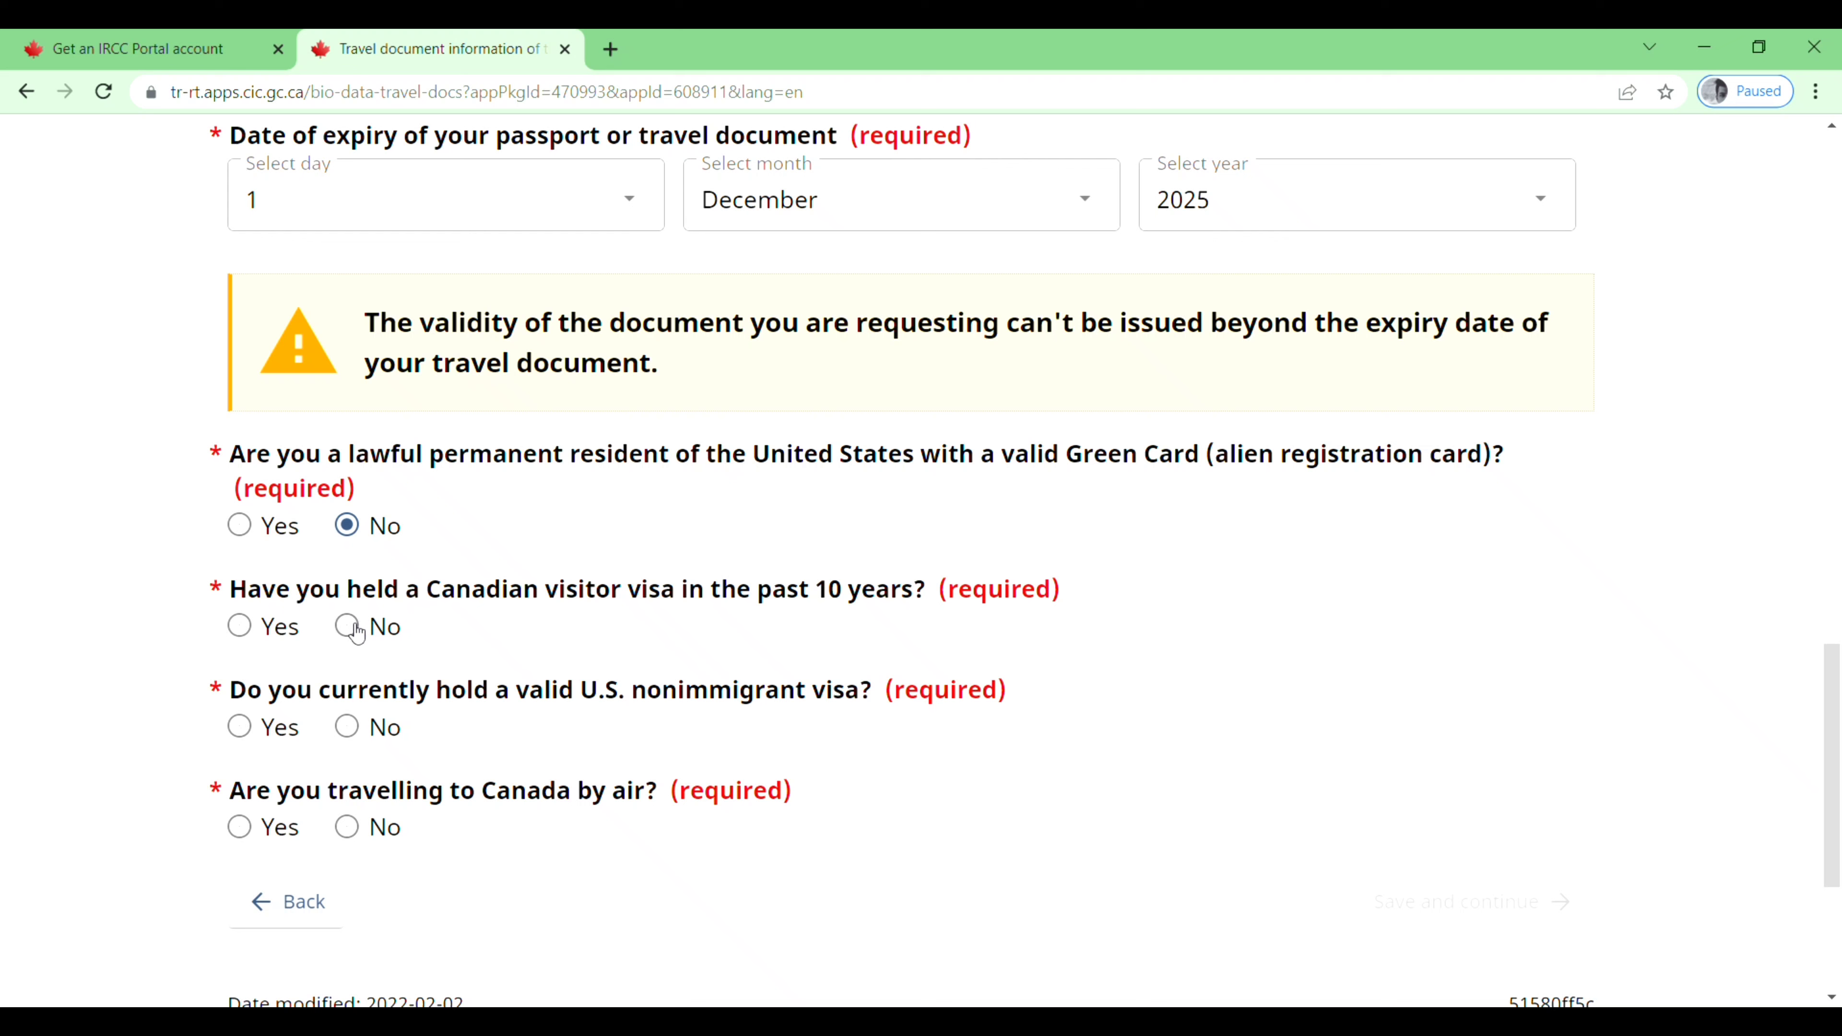
left_click(357, 634)
left_click(357, 737)
left_click(240, 828)
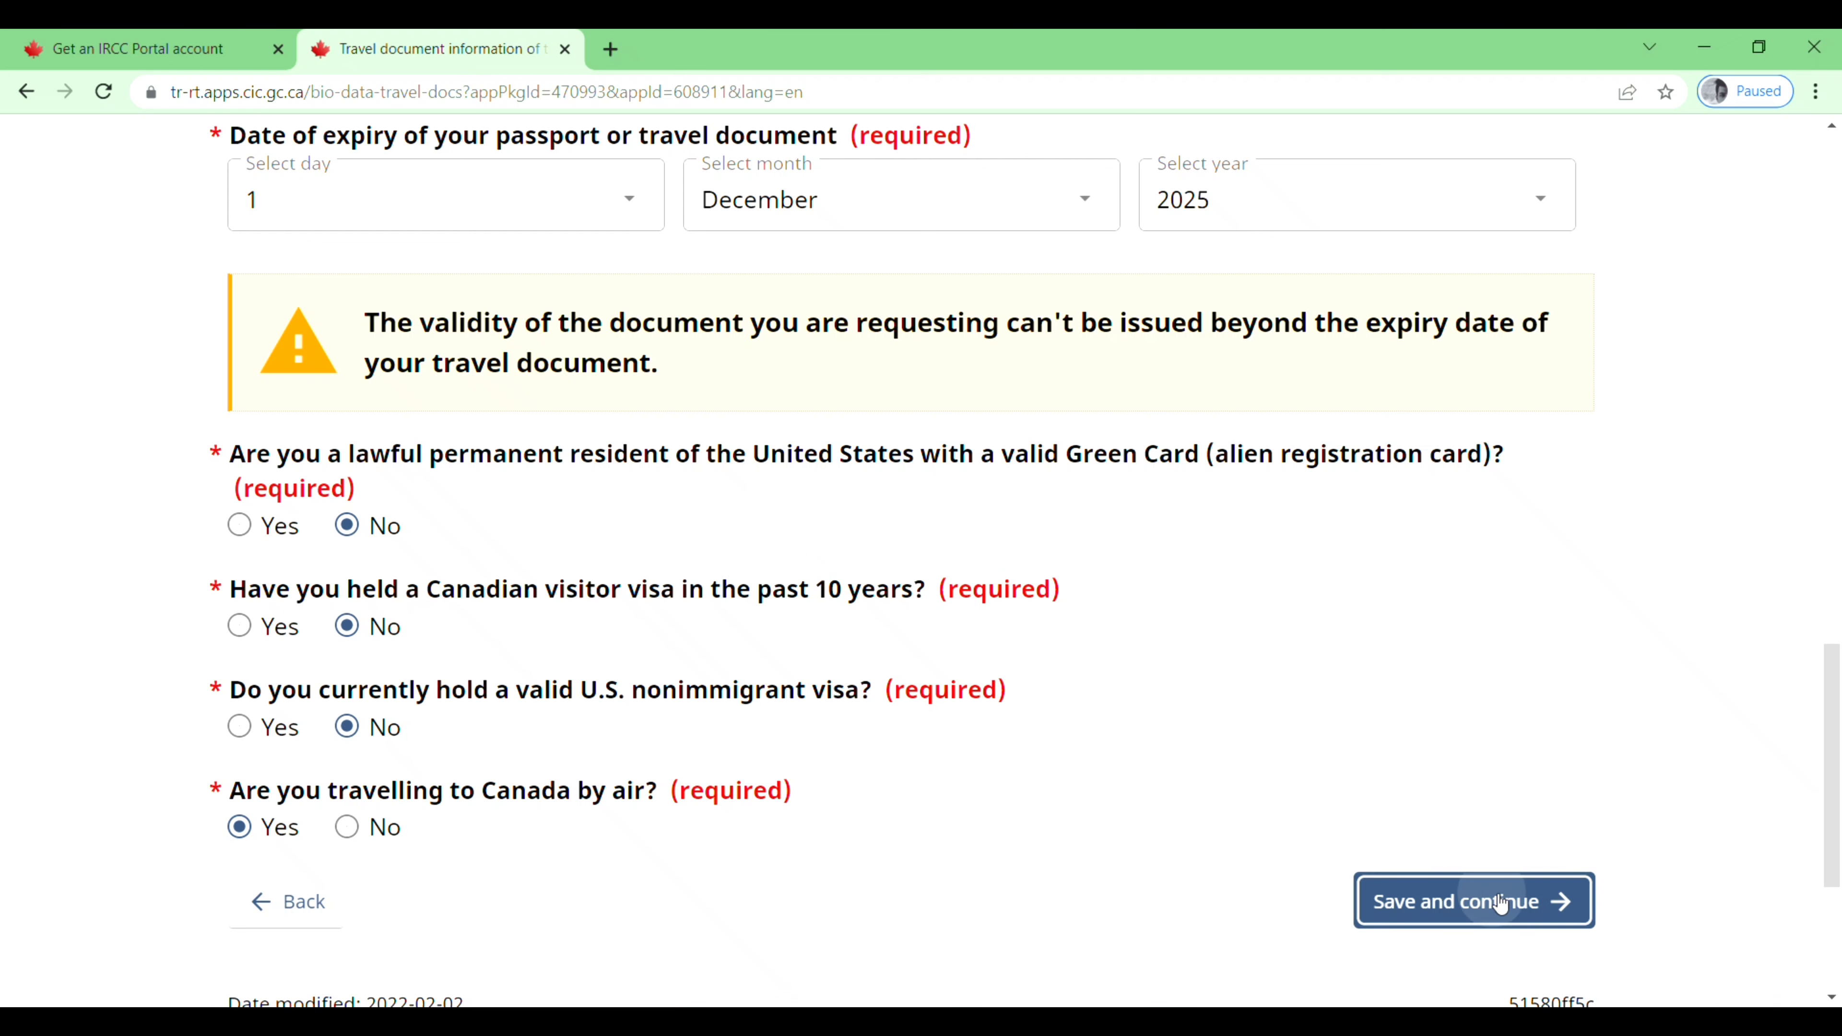
left_click(1502, 898)
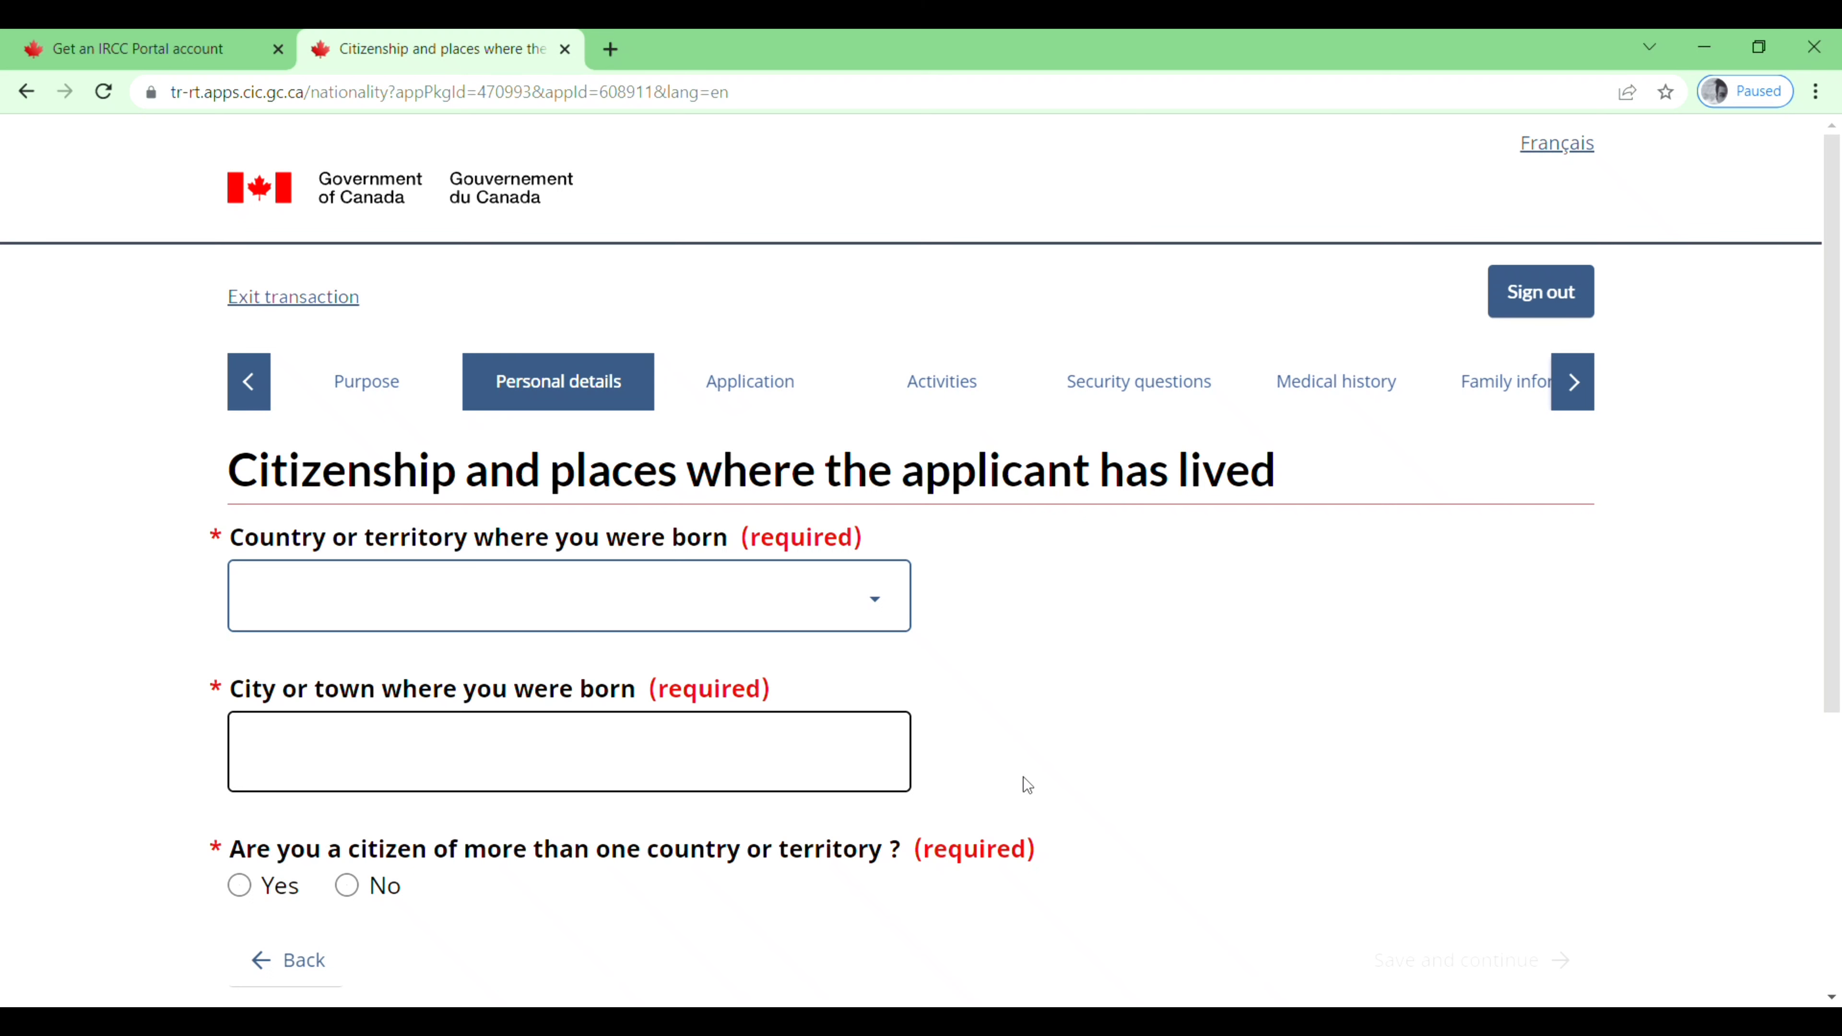
Step: Enter India as the birth country and "chandighar" as the birth city, and answer No to citizenship of more than one country
scroll(1034, 778, "down", 2)
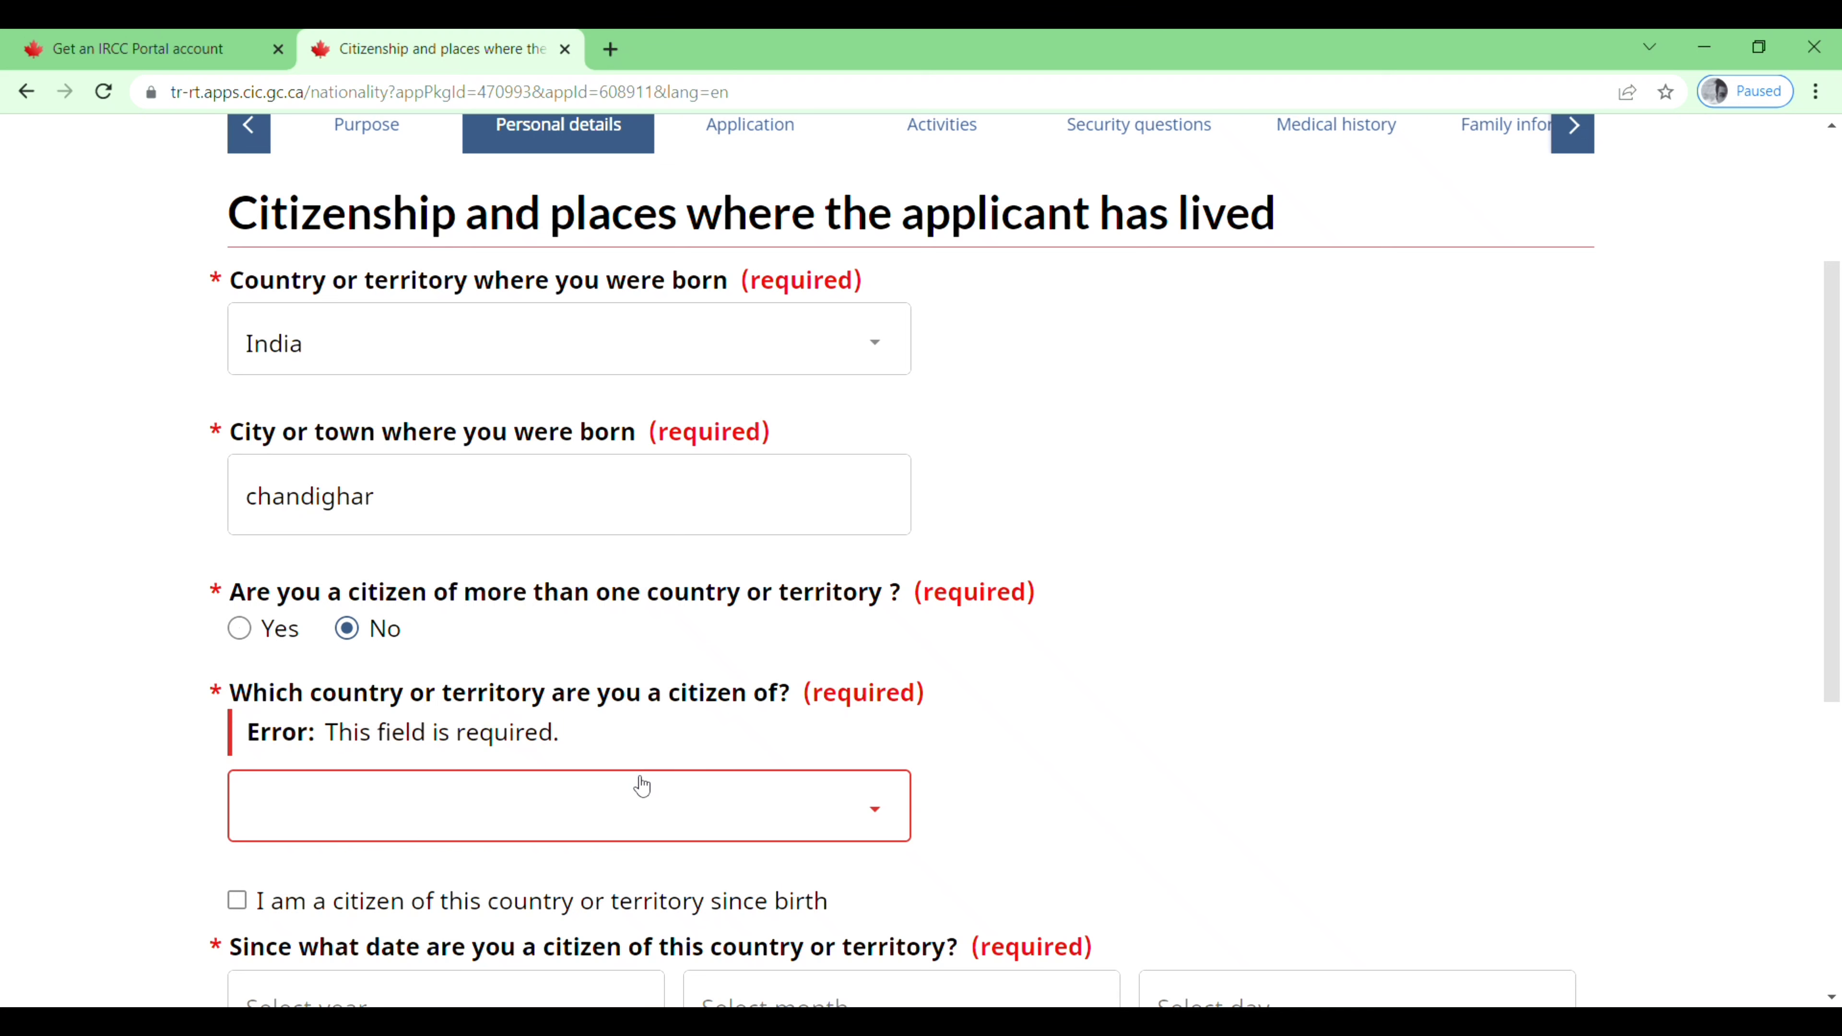
scroll(638, 782, "down", 1)
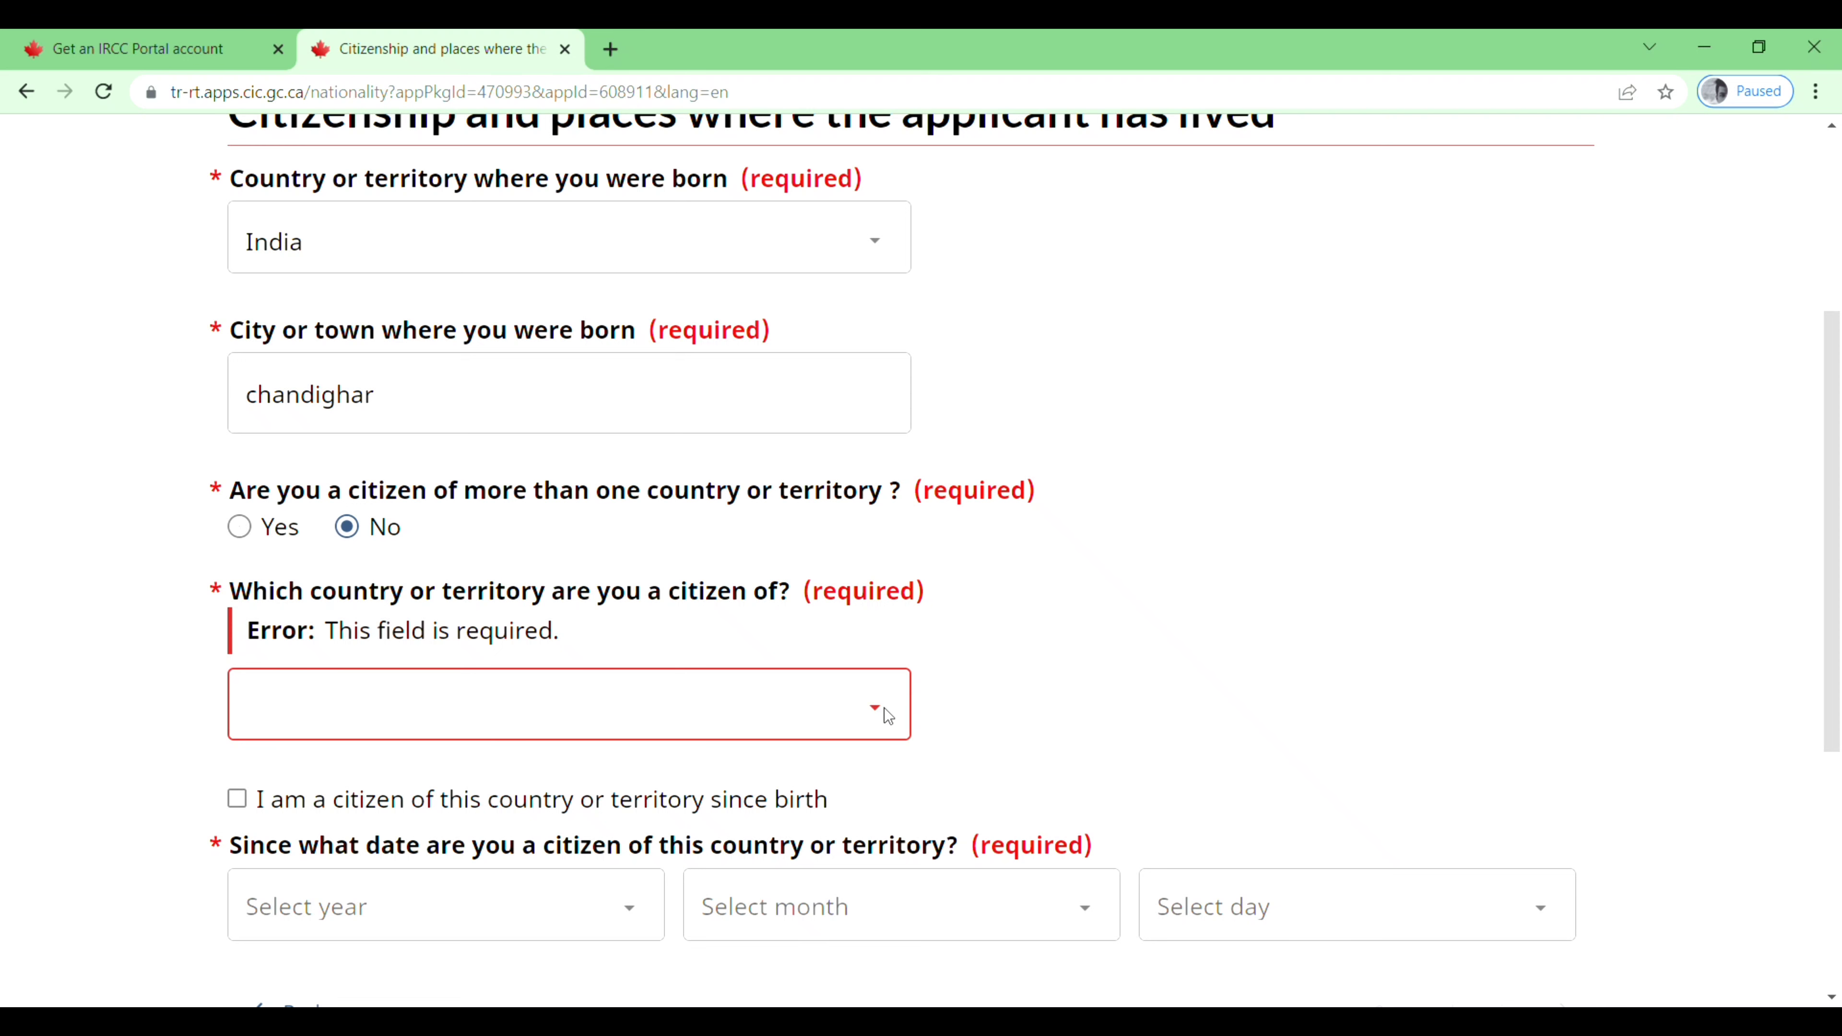
scroll(969, 682, "down", 1)
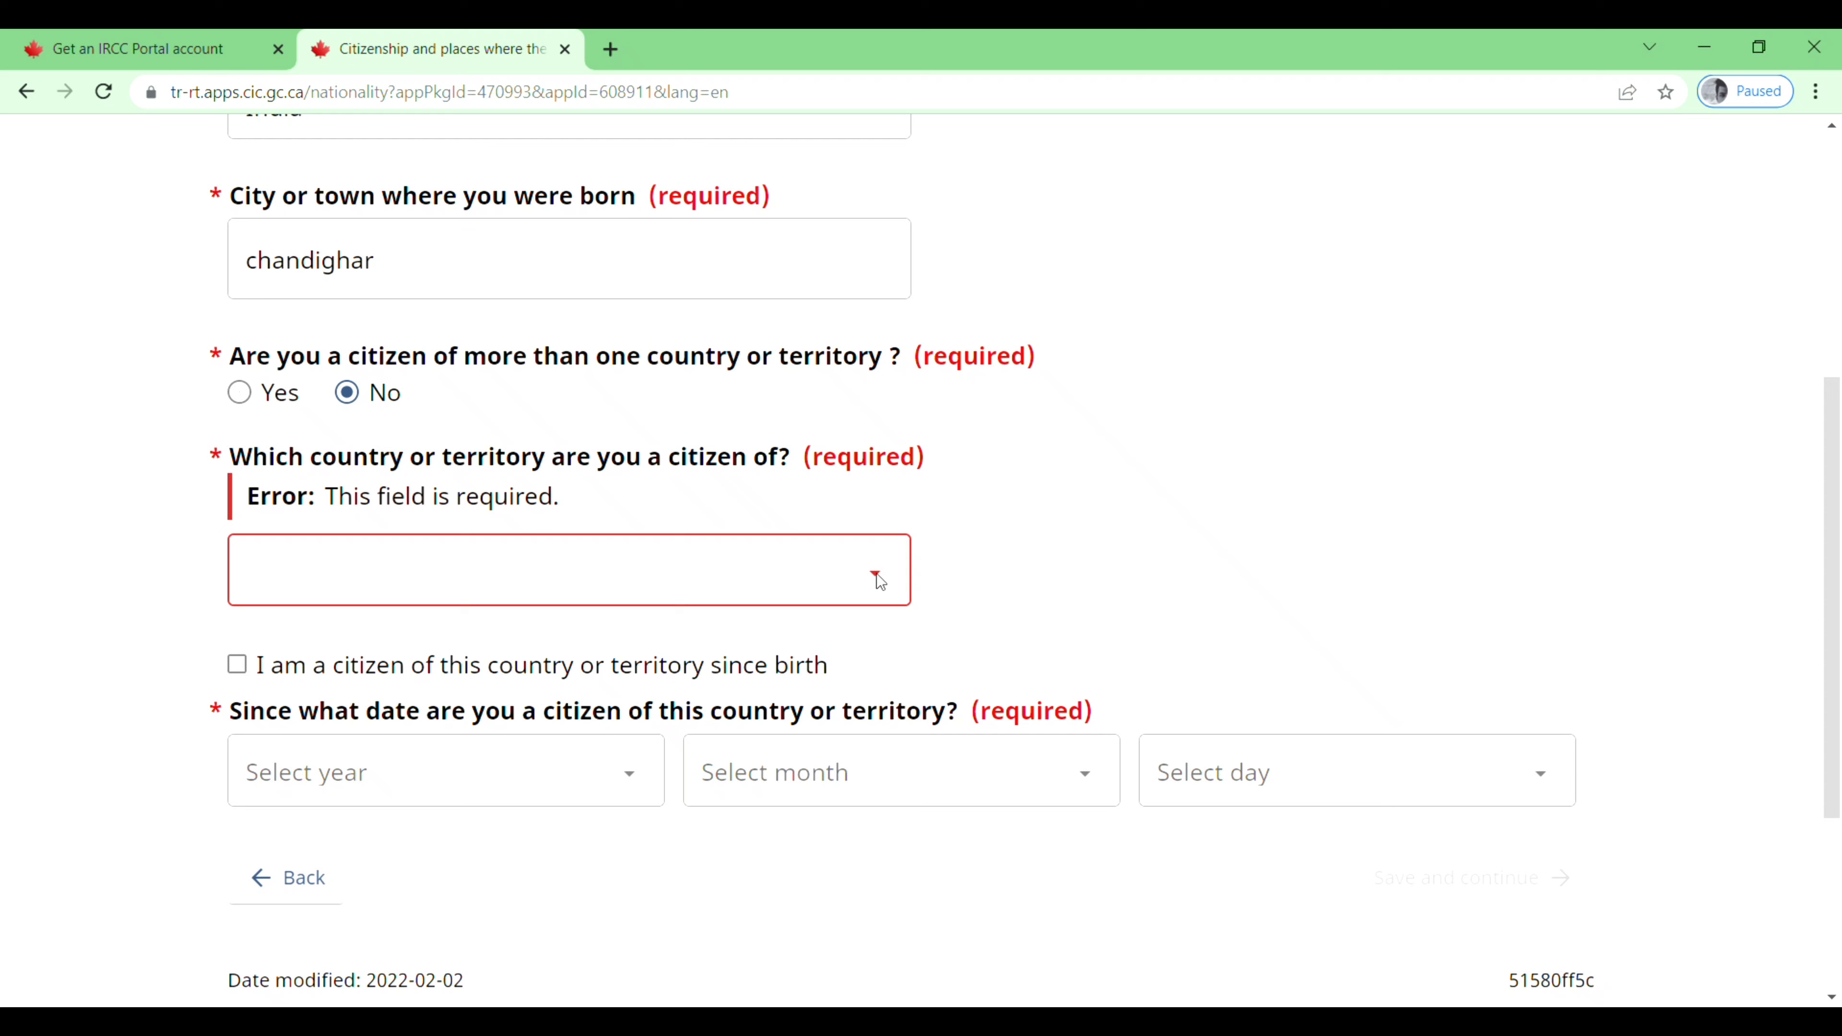
Step: Set the country of citizenship to India, mark it as held since birth, and save and continue
key("i")
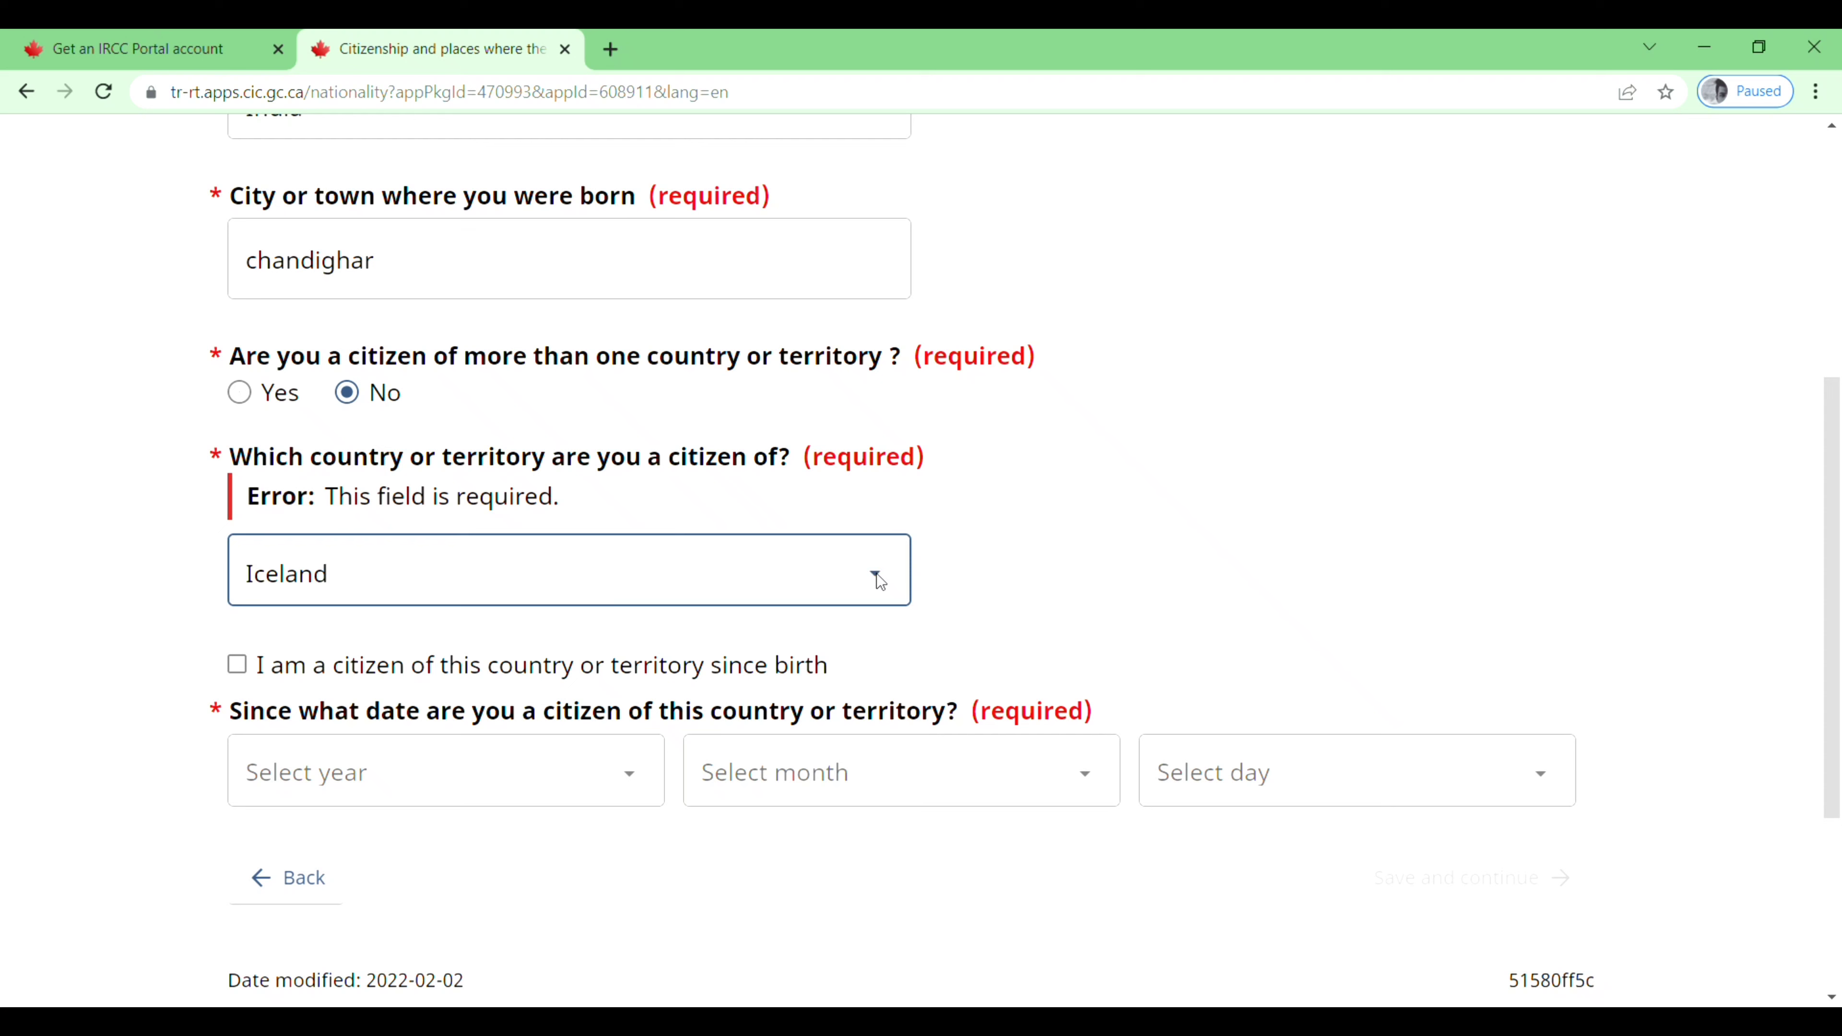
key("n")
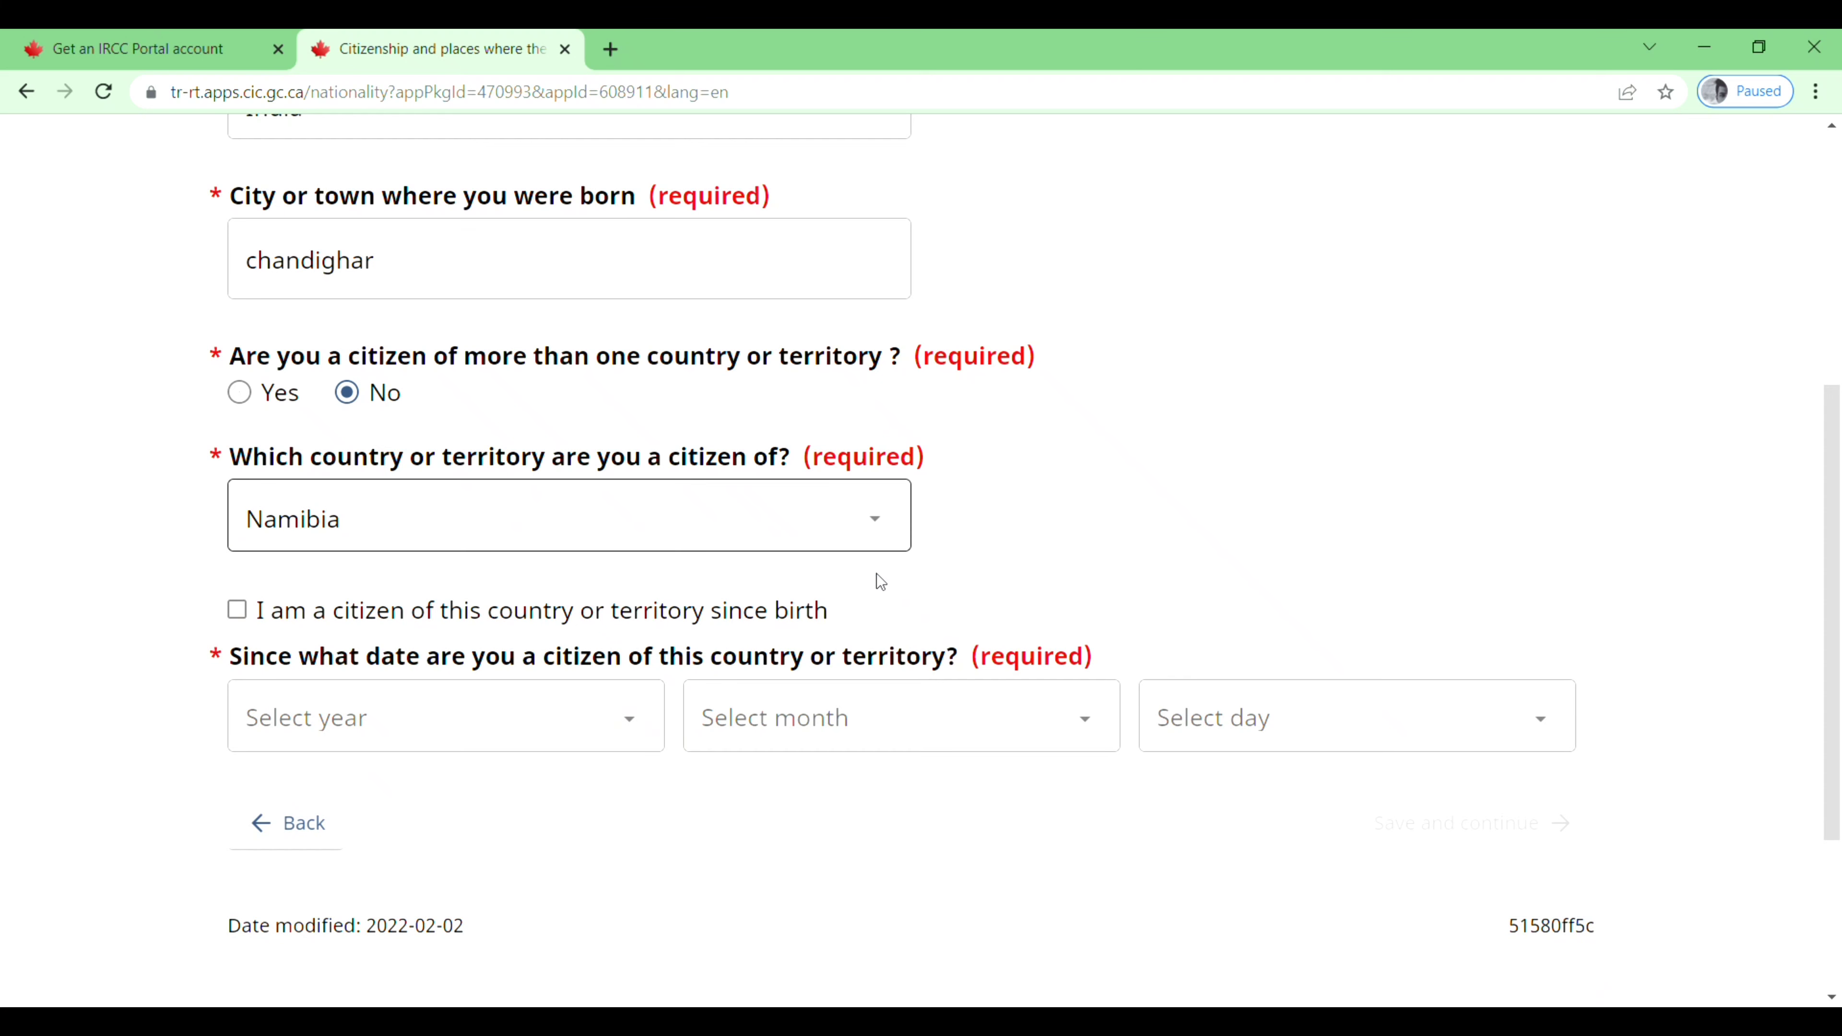
left_click(1669, 171)
key("i")
key("n")
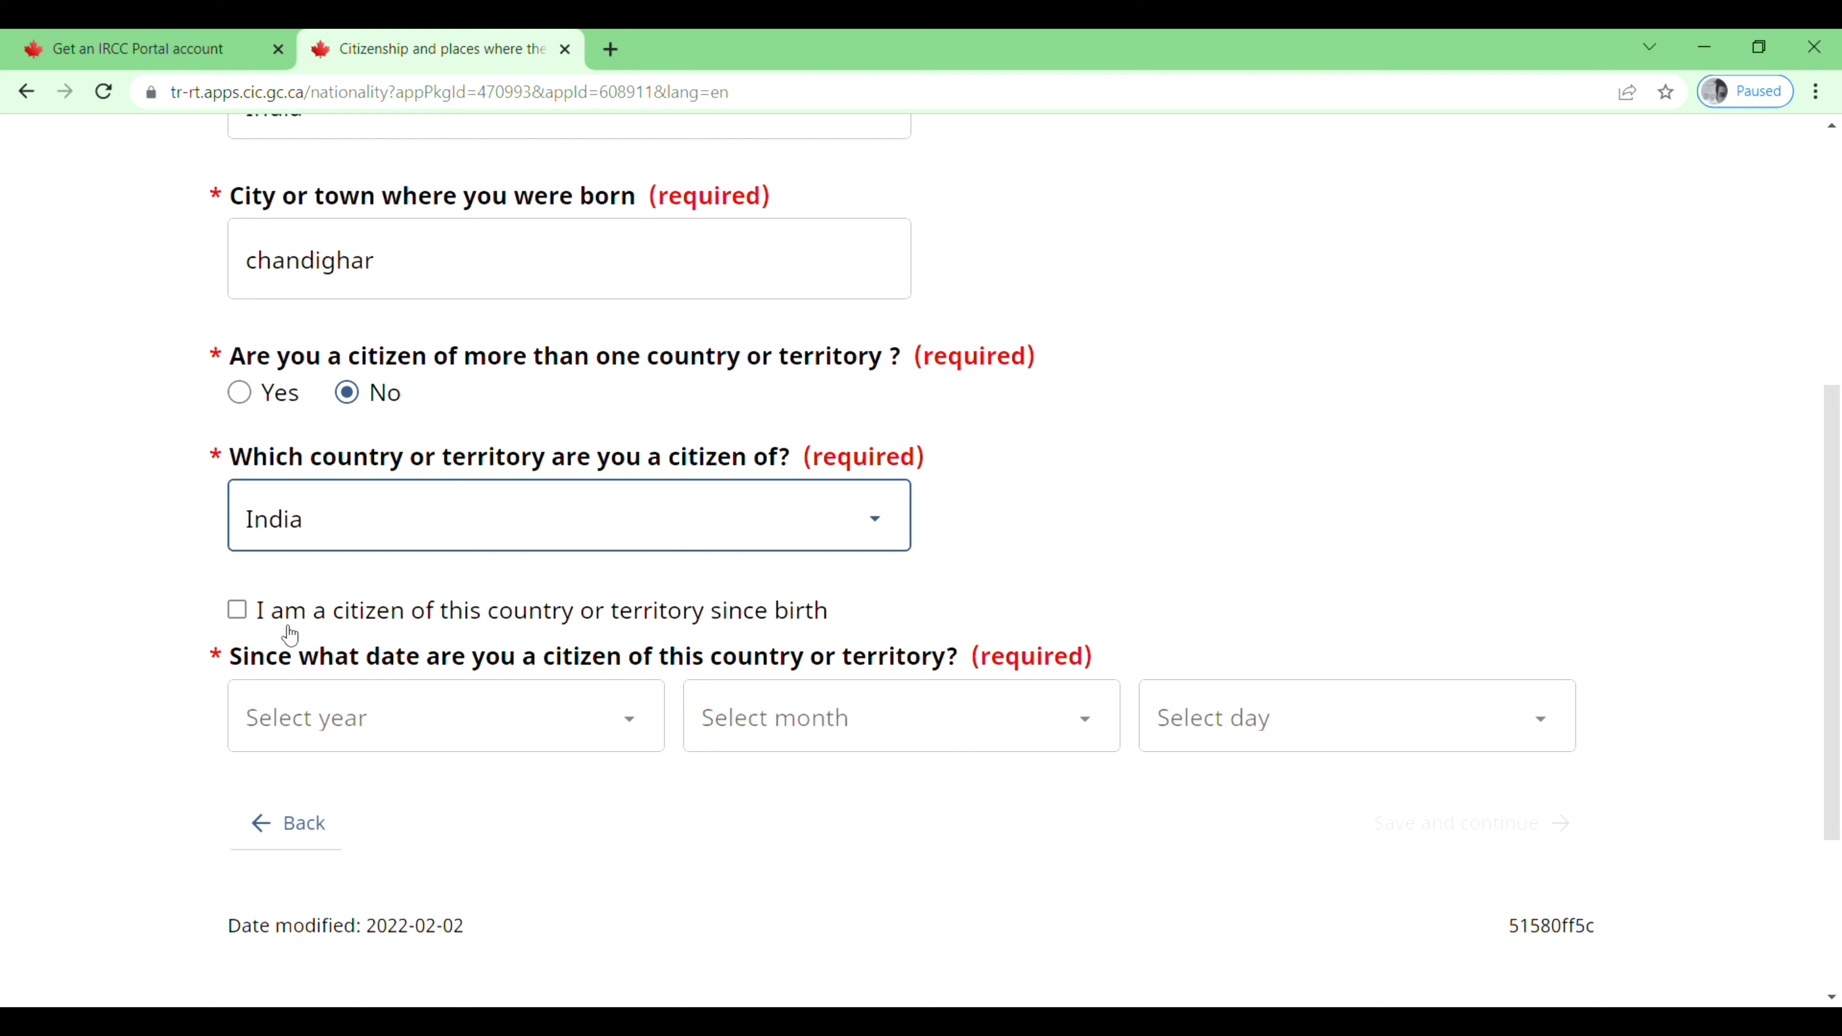
left_click(238, 611)
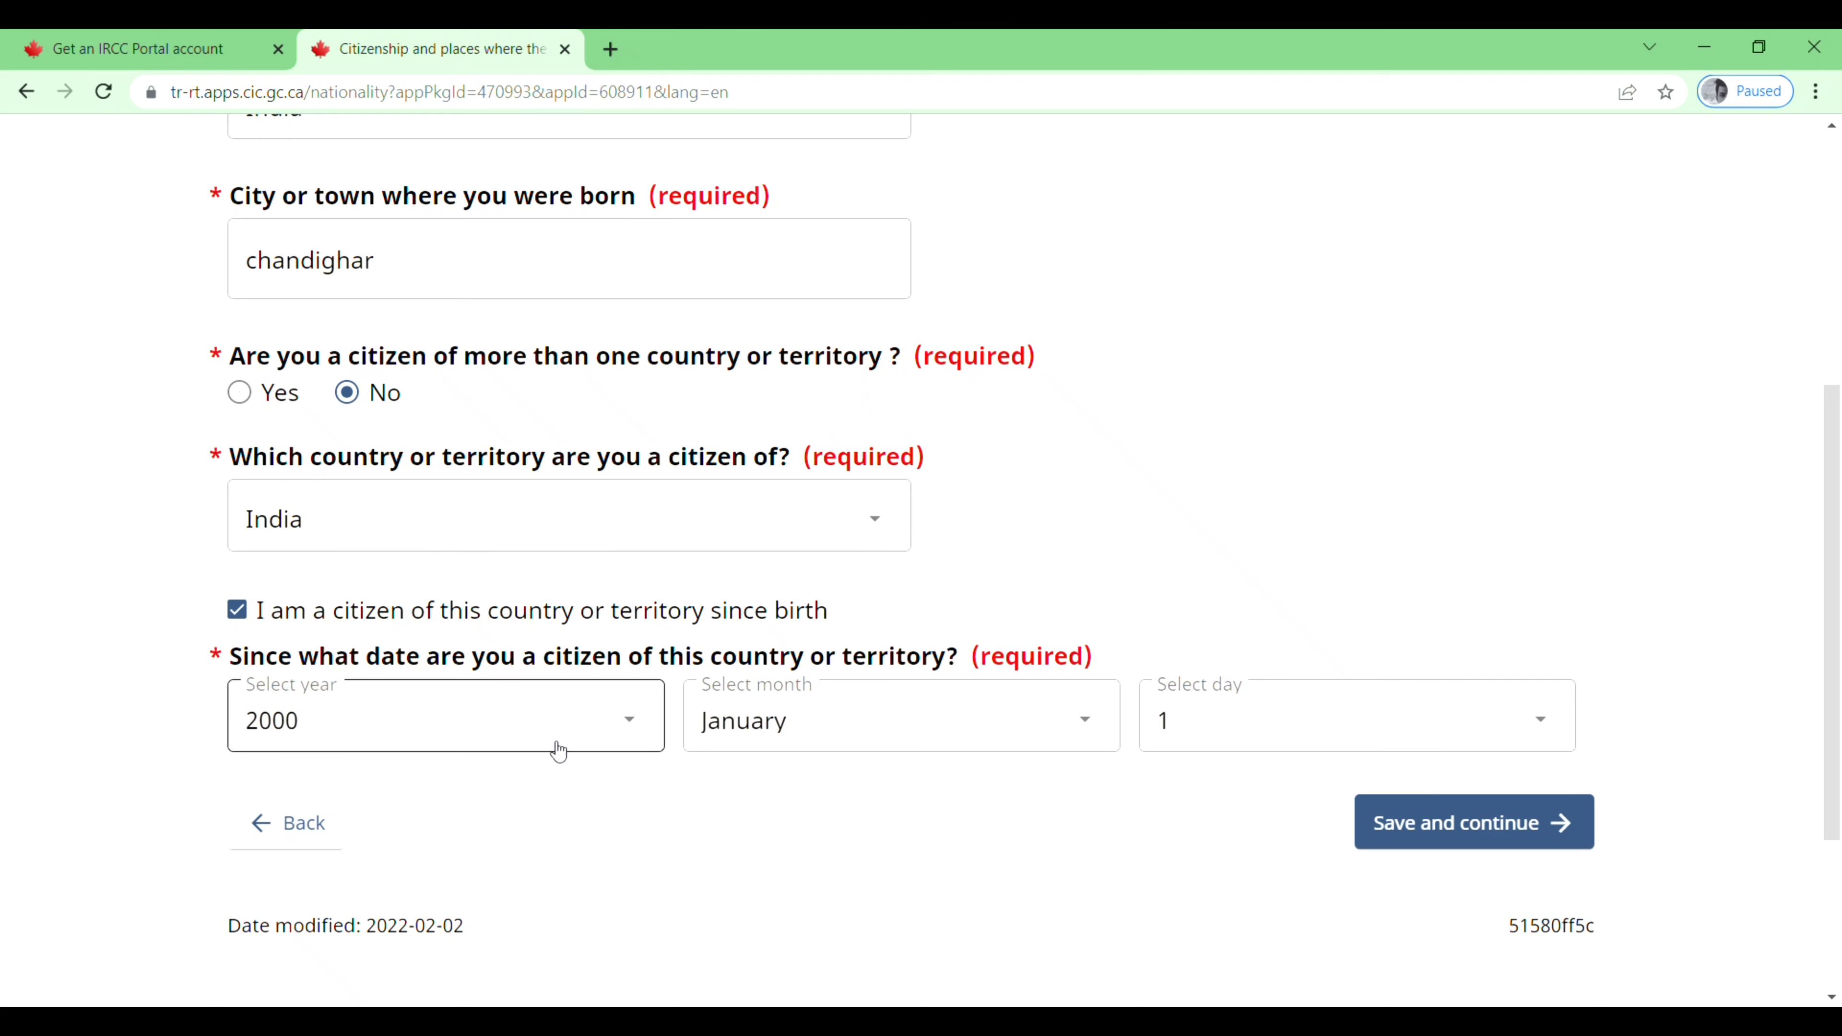
scroll(939, 873, "down", 2)
left_click(1427, 738)
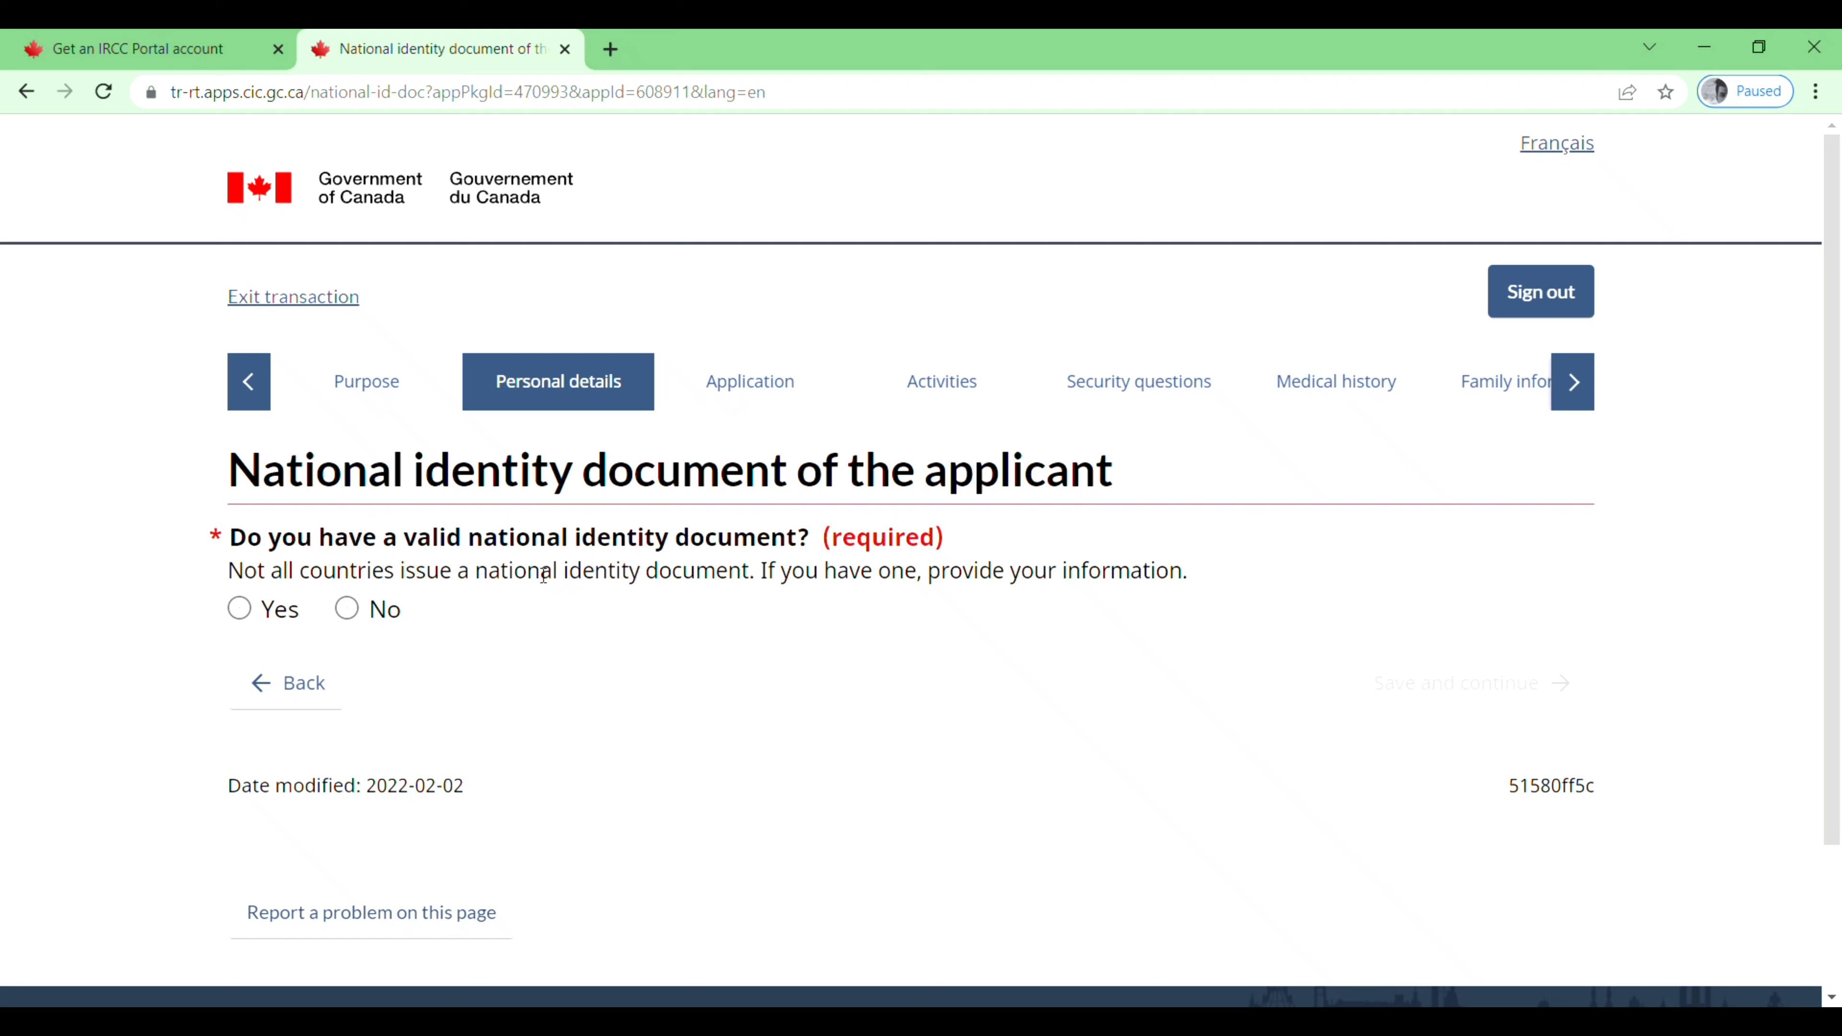
Step: Answer Yes to having a valid national identity document, fill in its number, issue date and issuing country, and save and continue
left_click(239, 608)
scroll(943, 734, "down", 3)
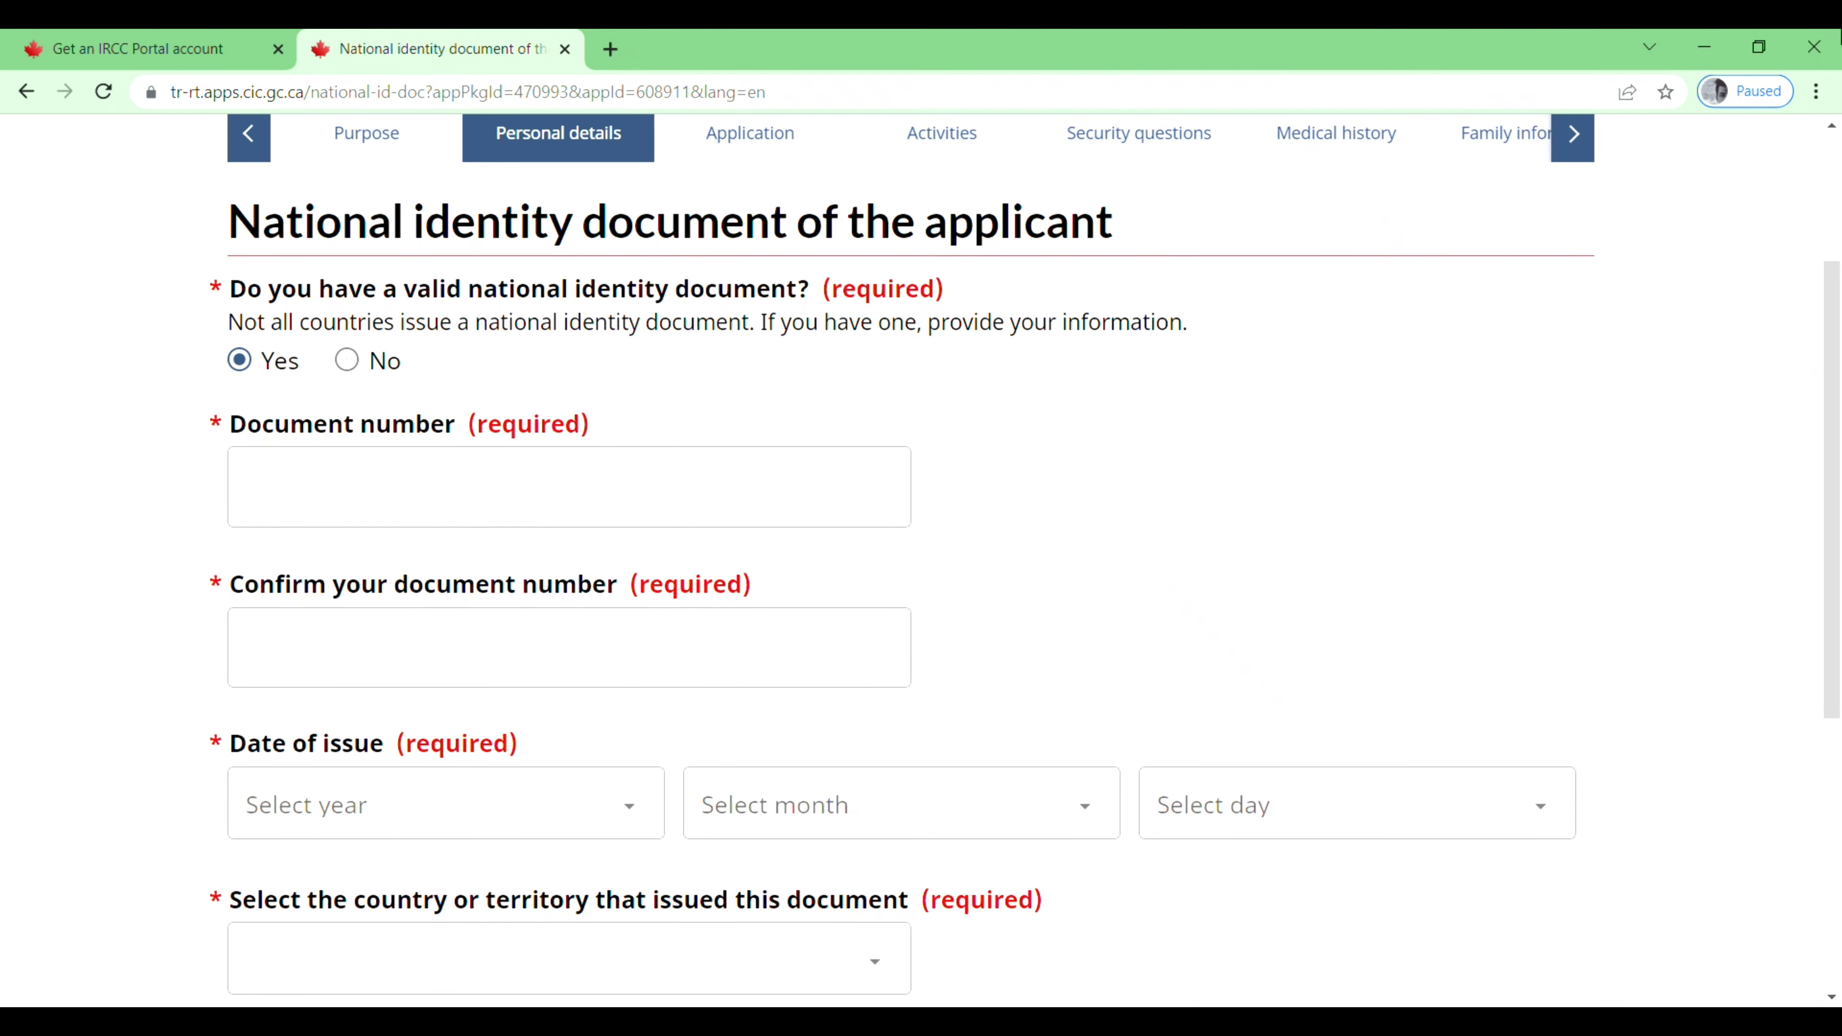
left_click(300, 649)
scroll(778, 702, "down", 3)
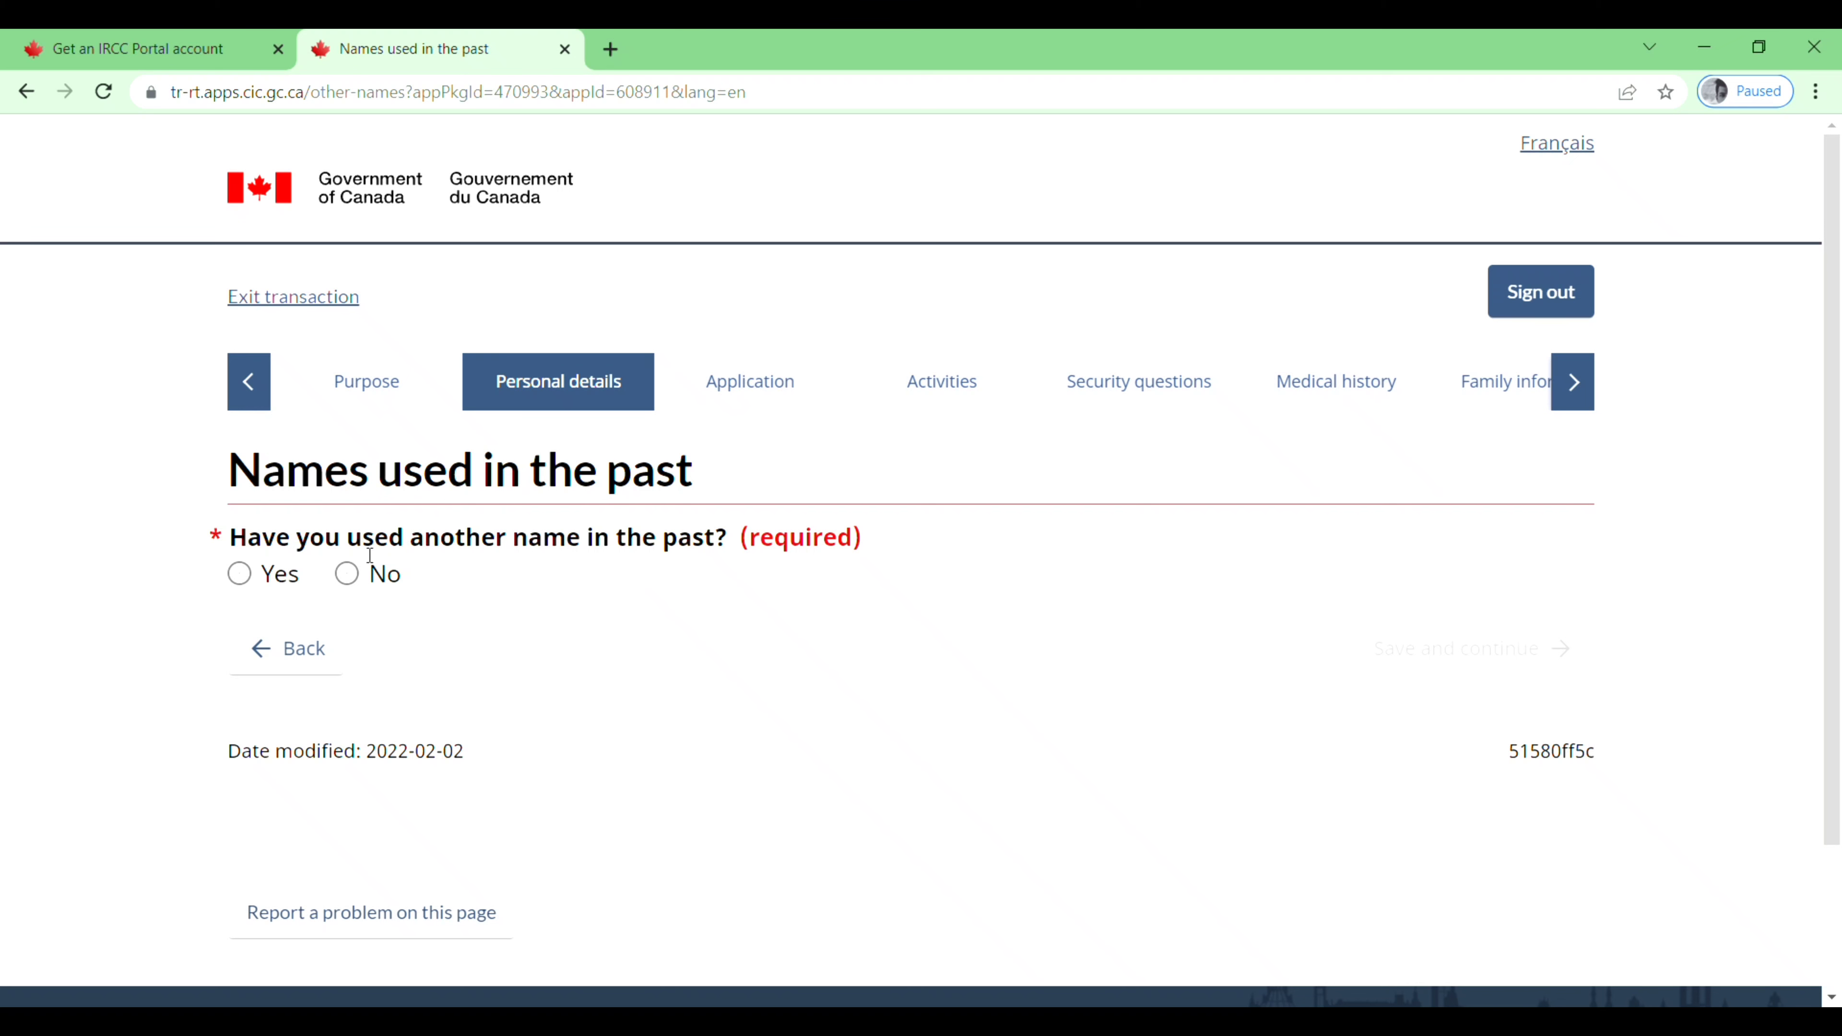
Step: Answer No to having used another name in the past, and save and continue
left_click(348, 575)
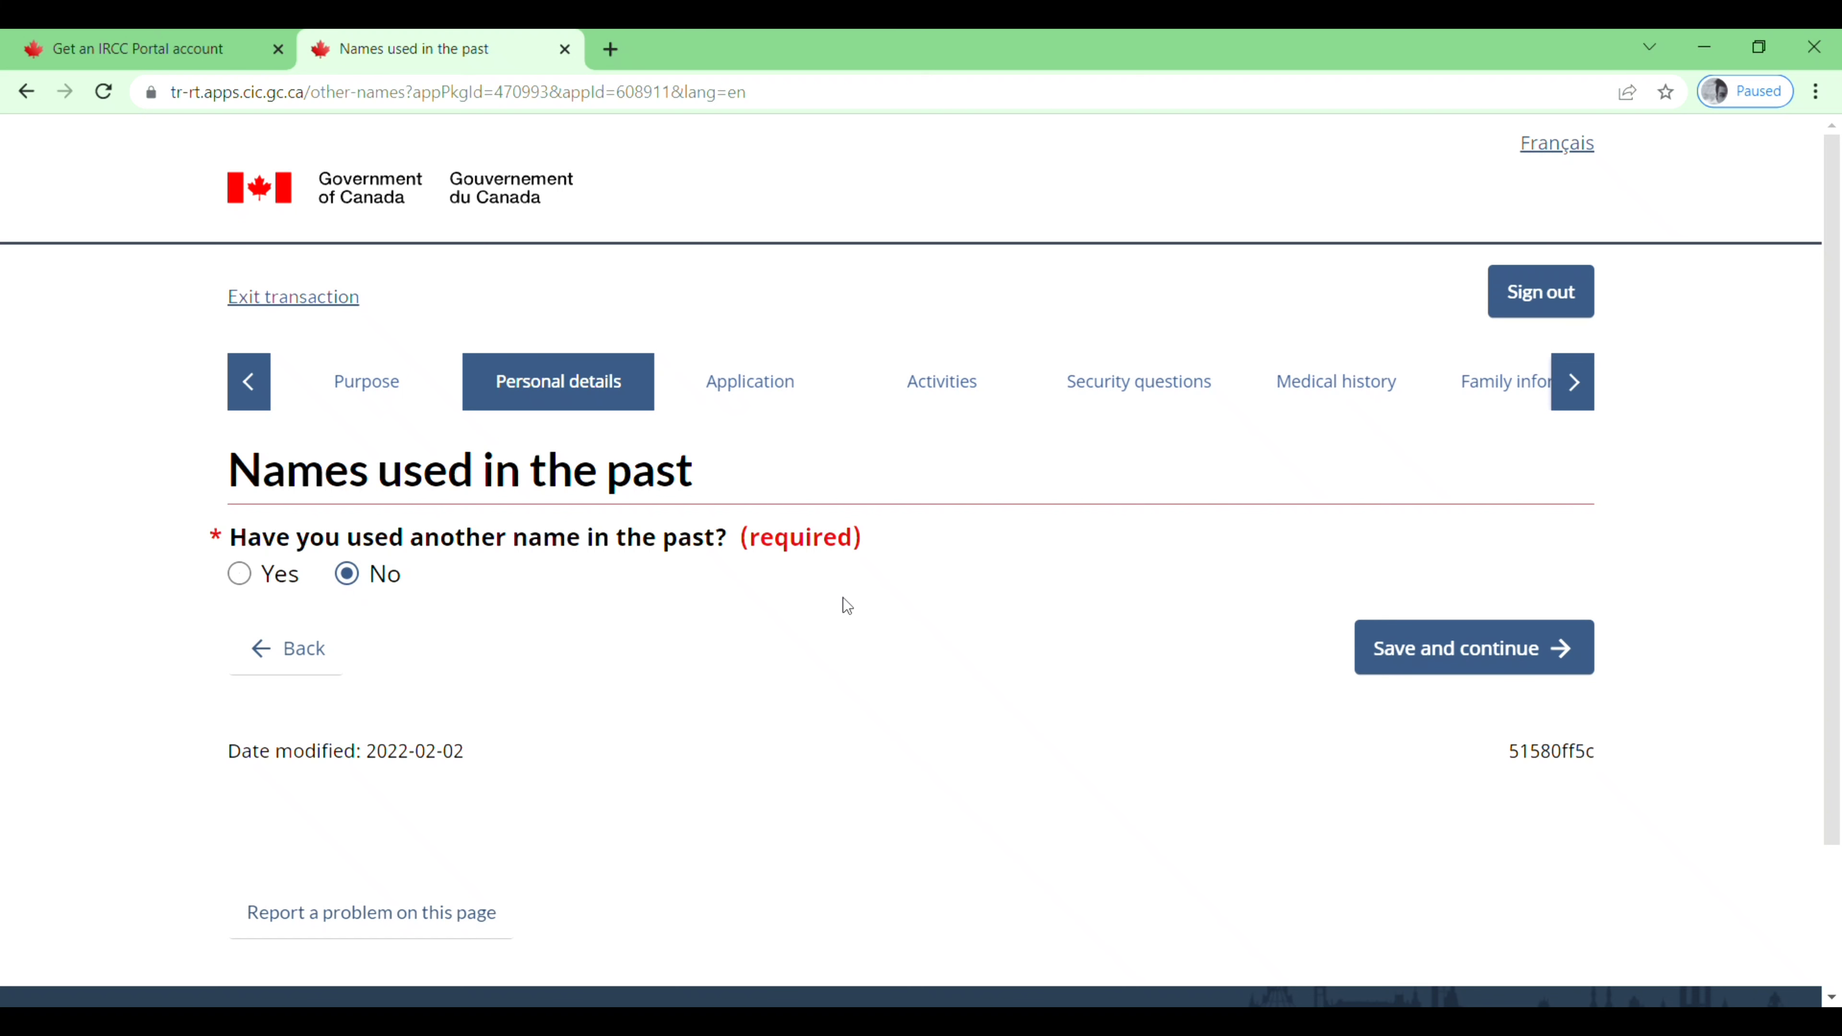
left_click(1439, 664)
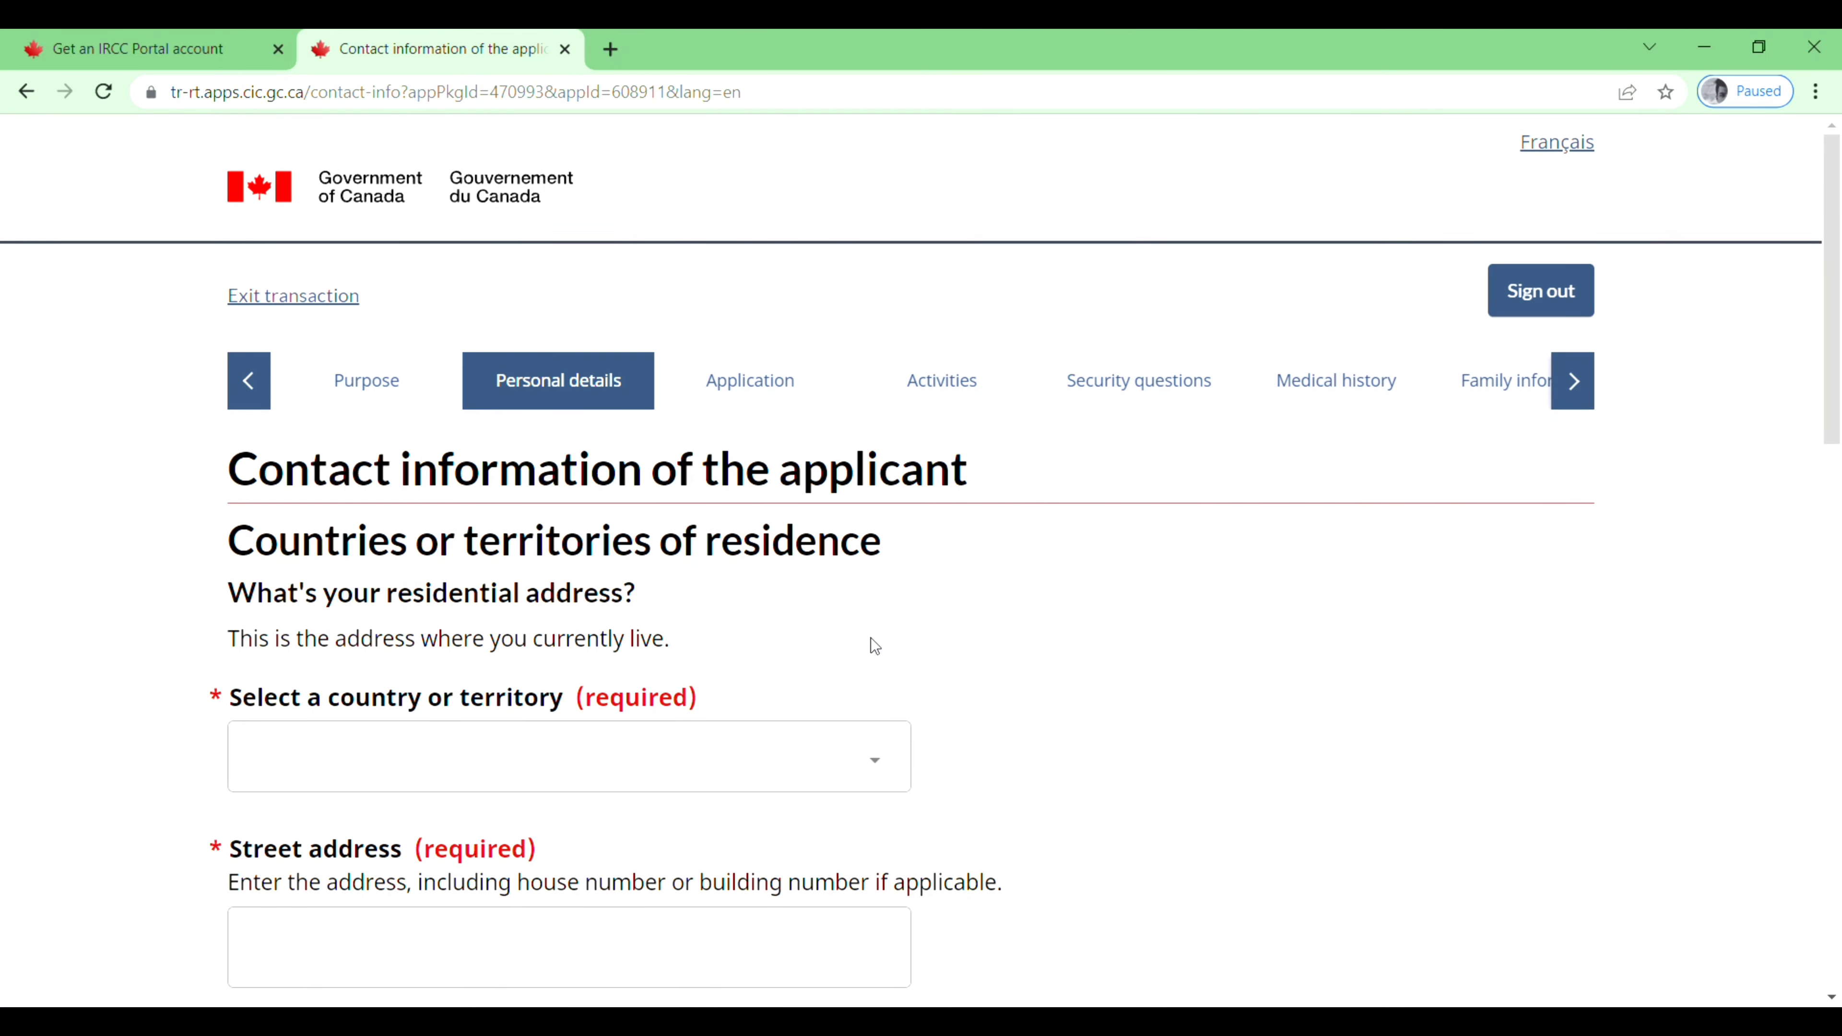
Step: Answer Yes to the mailing address being the same as the residential address in the applicant's contact information
scroll(872, 638, "down", 2)
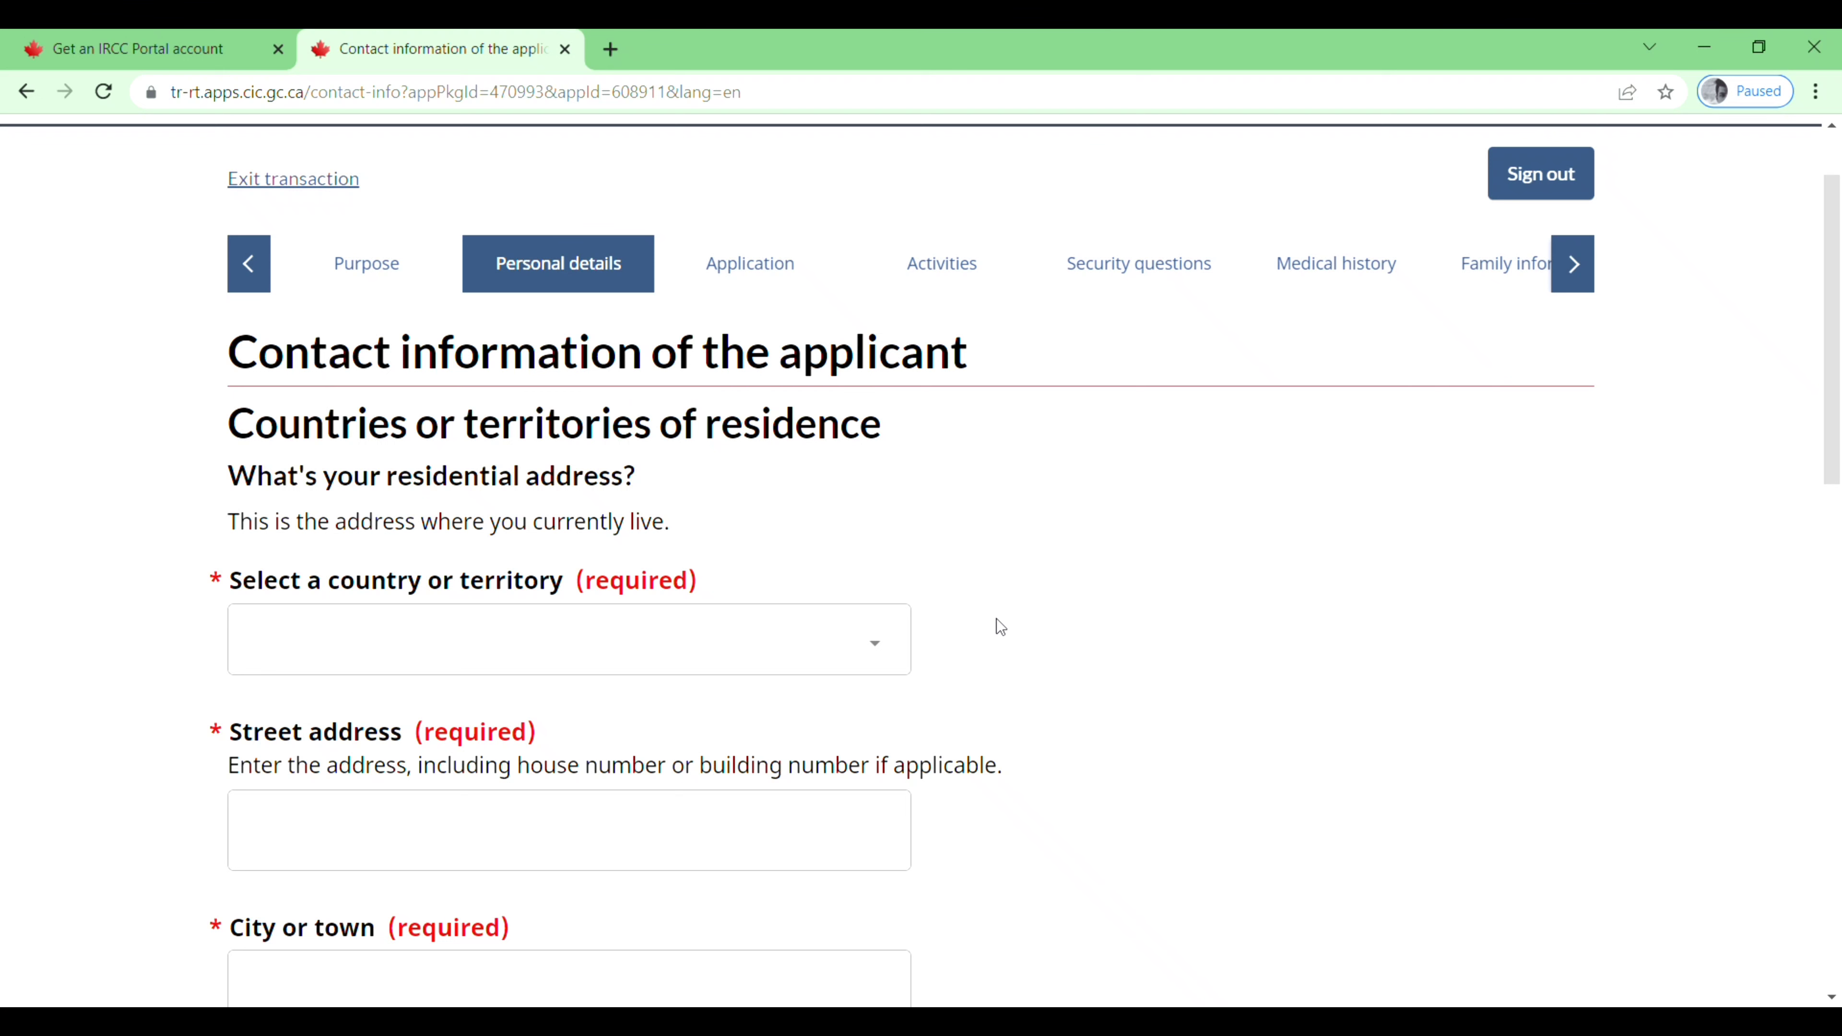
scroll(996, 619, "down", 2)
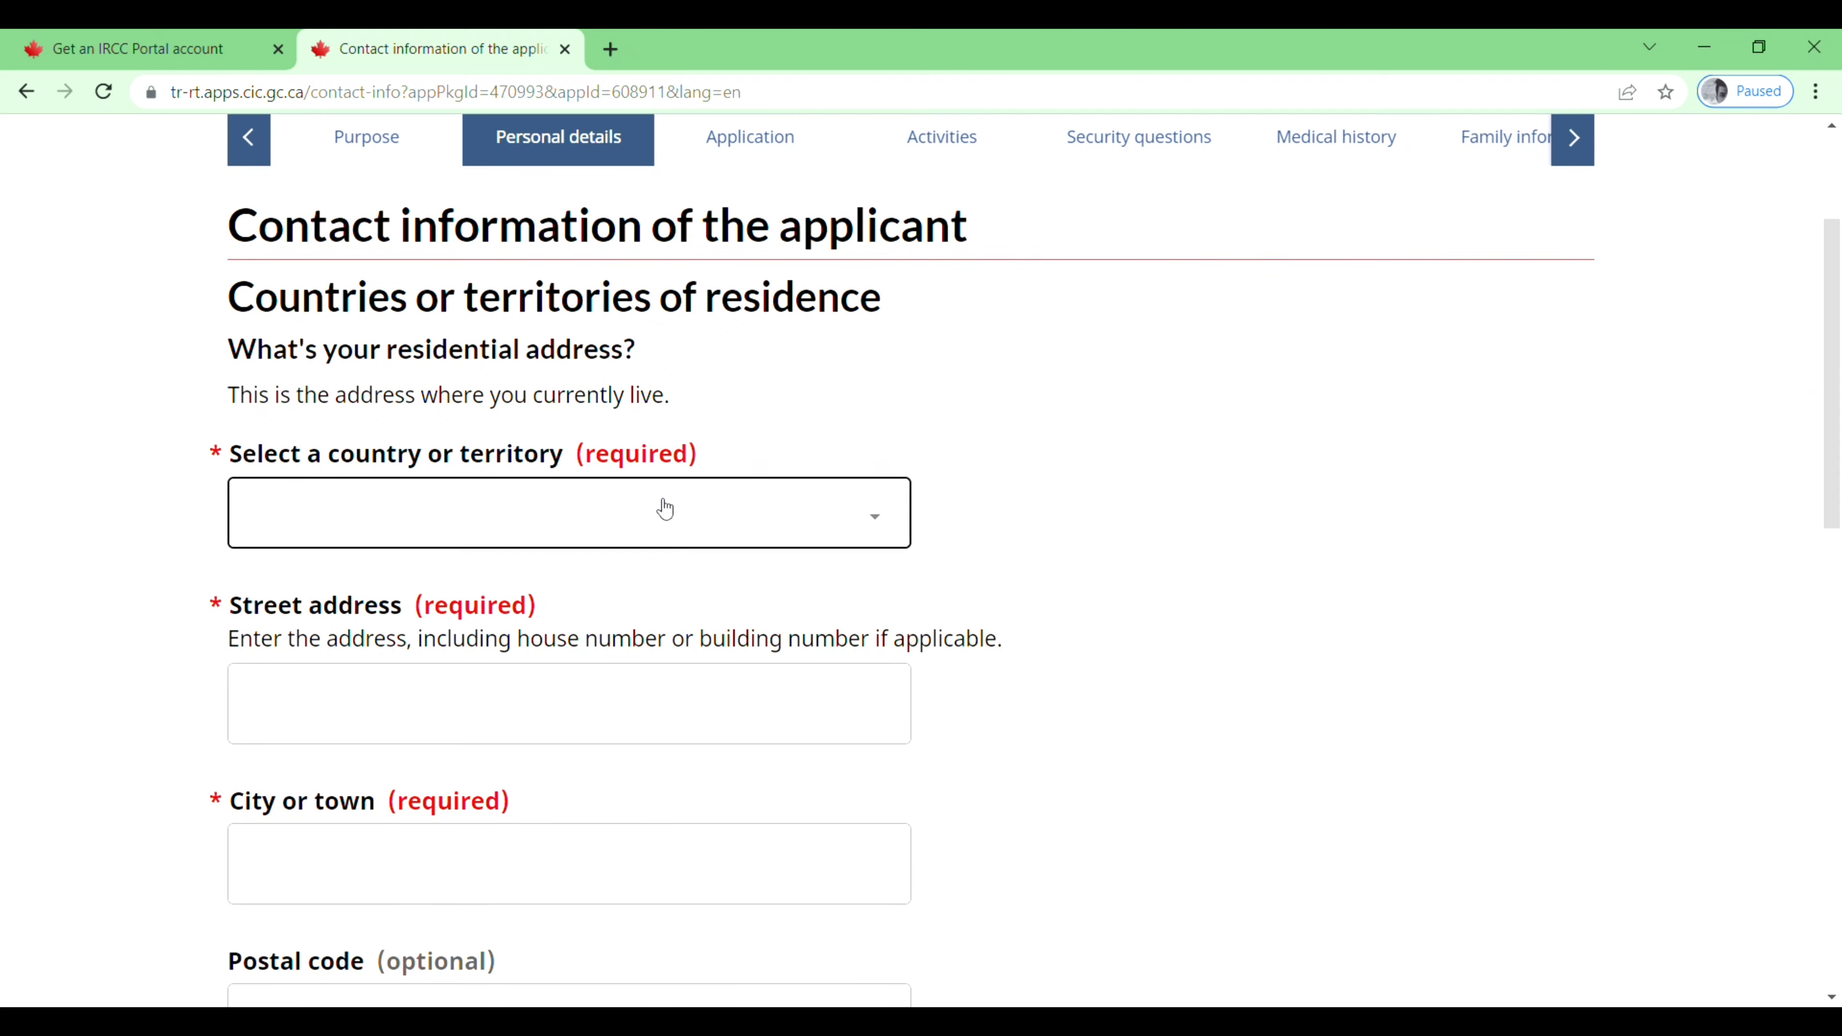
scroll(942, 602, "down", 1)
scroll(950, 624, "down", 1)
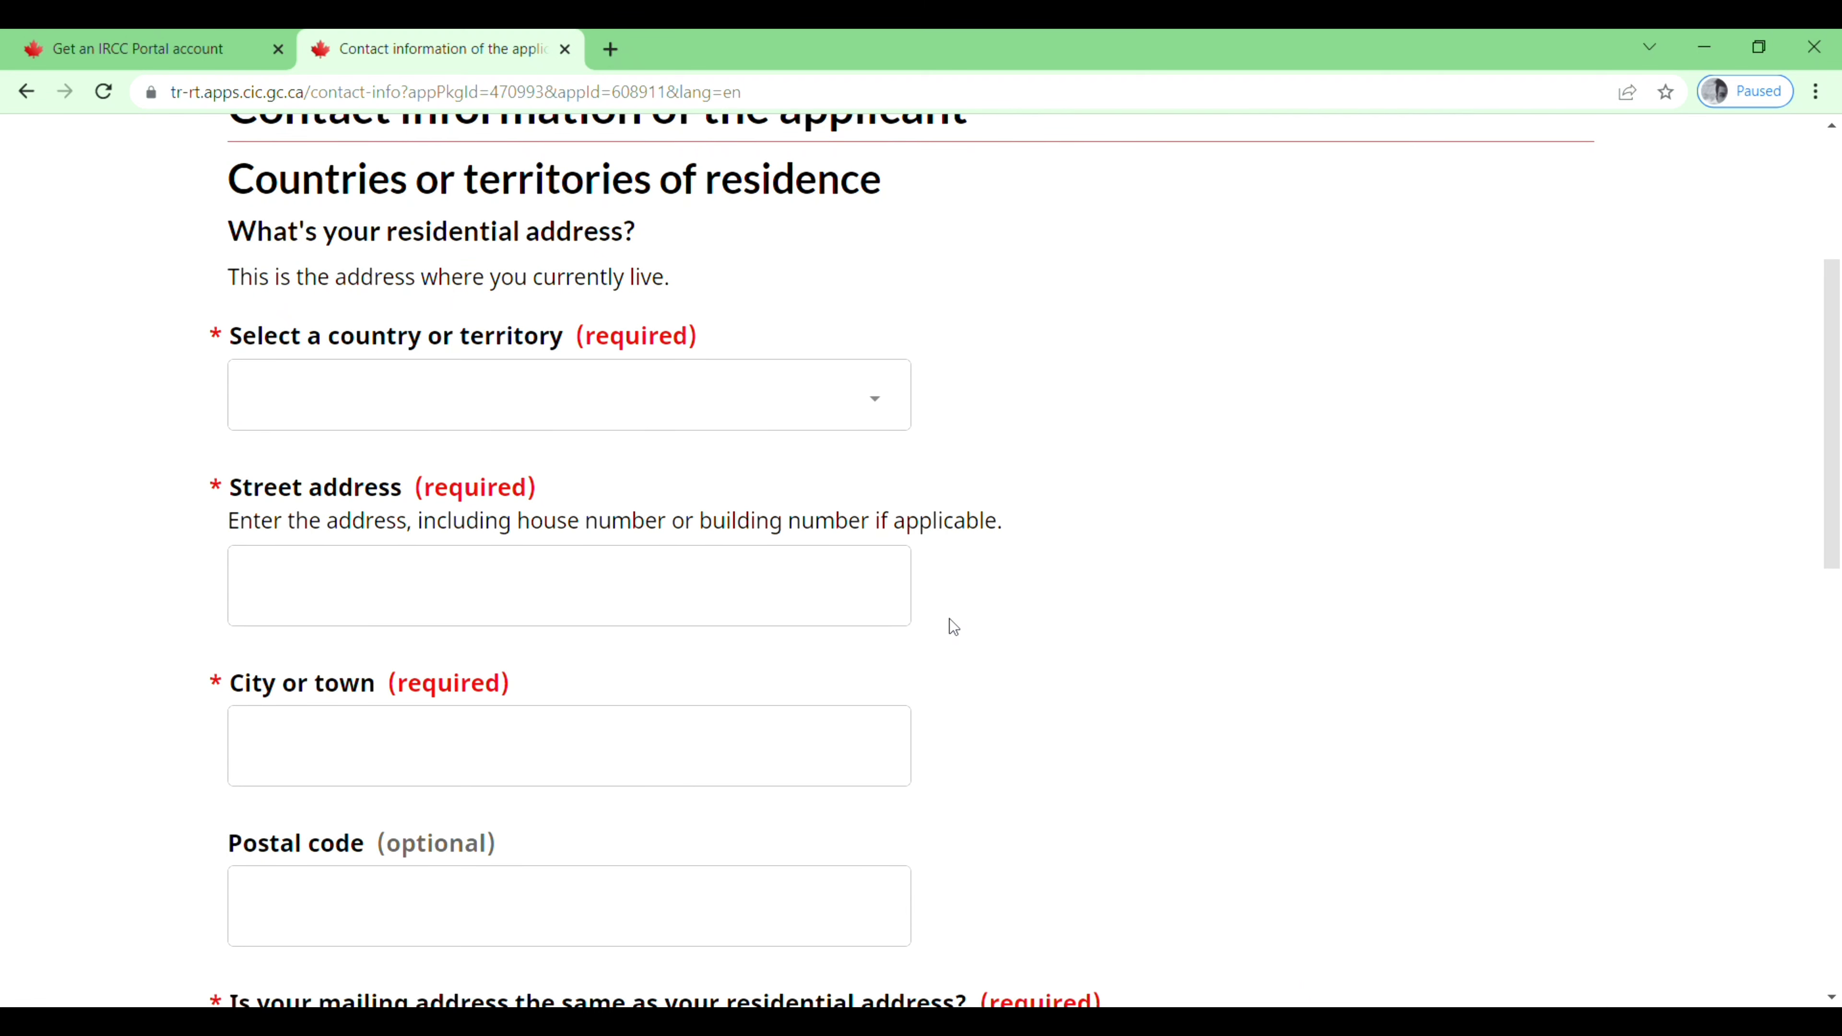
scroll(979, 725, "down", 1)
scroll(1008, 718, "down", 1)
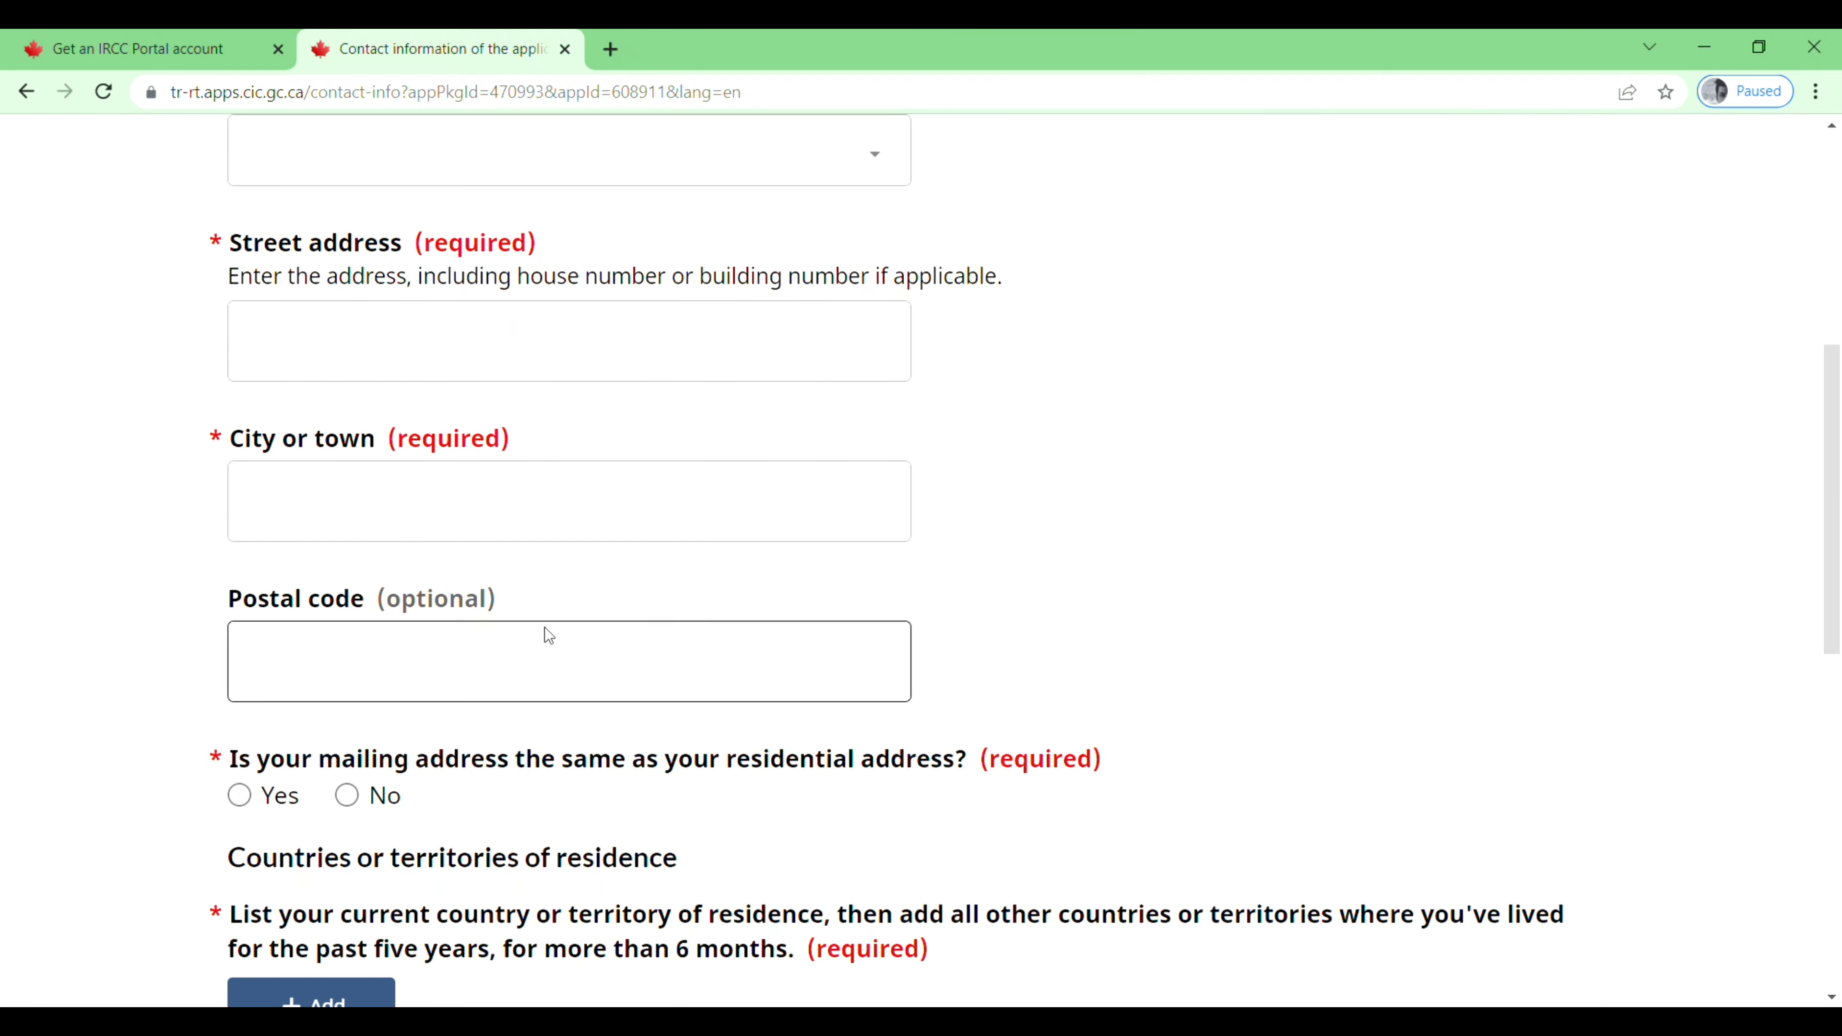
scroll(964, 678, "down", 1)
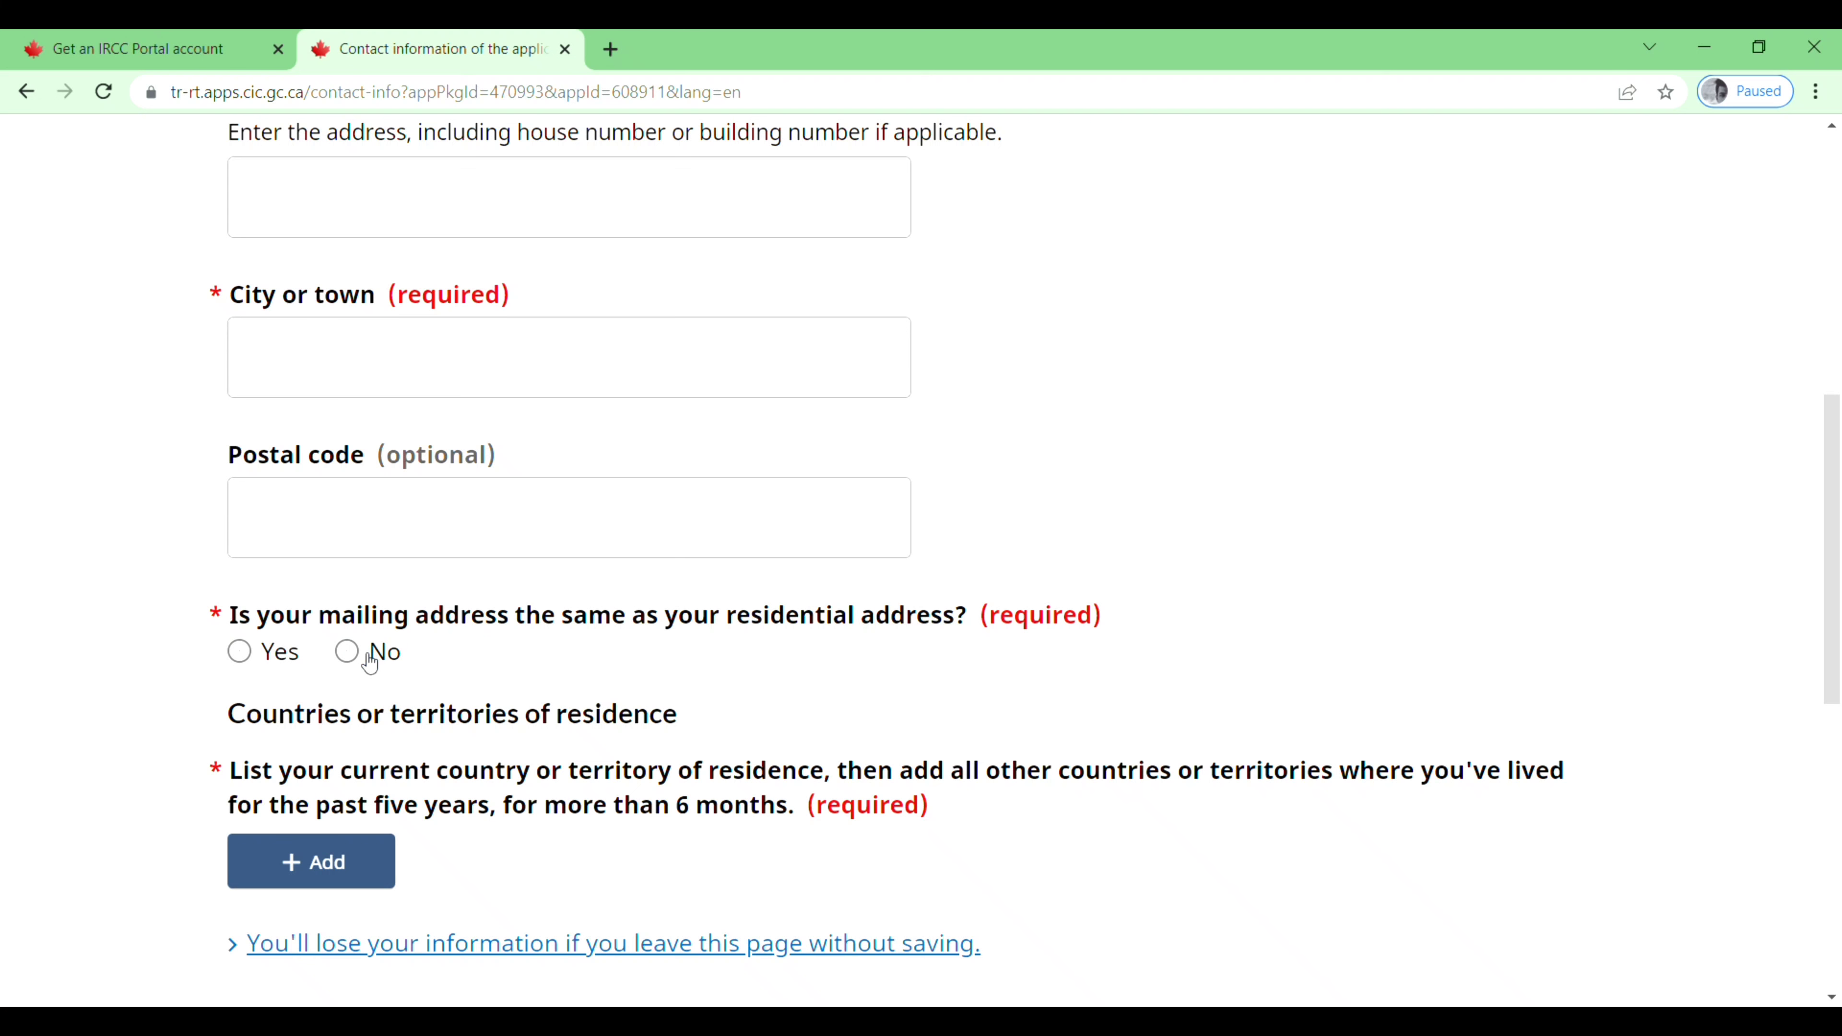
scroll(657, 675, "down", 4)
left_click(240, 331)
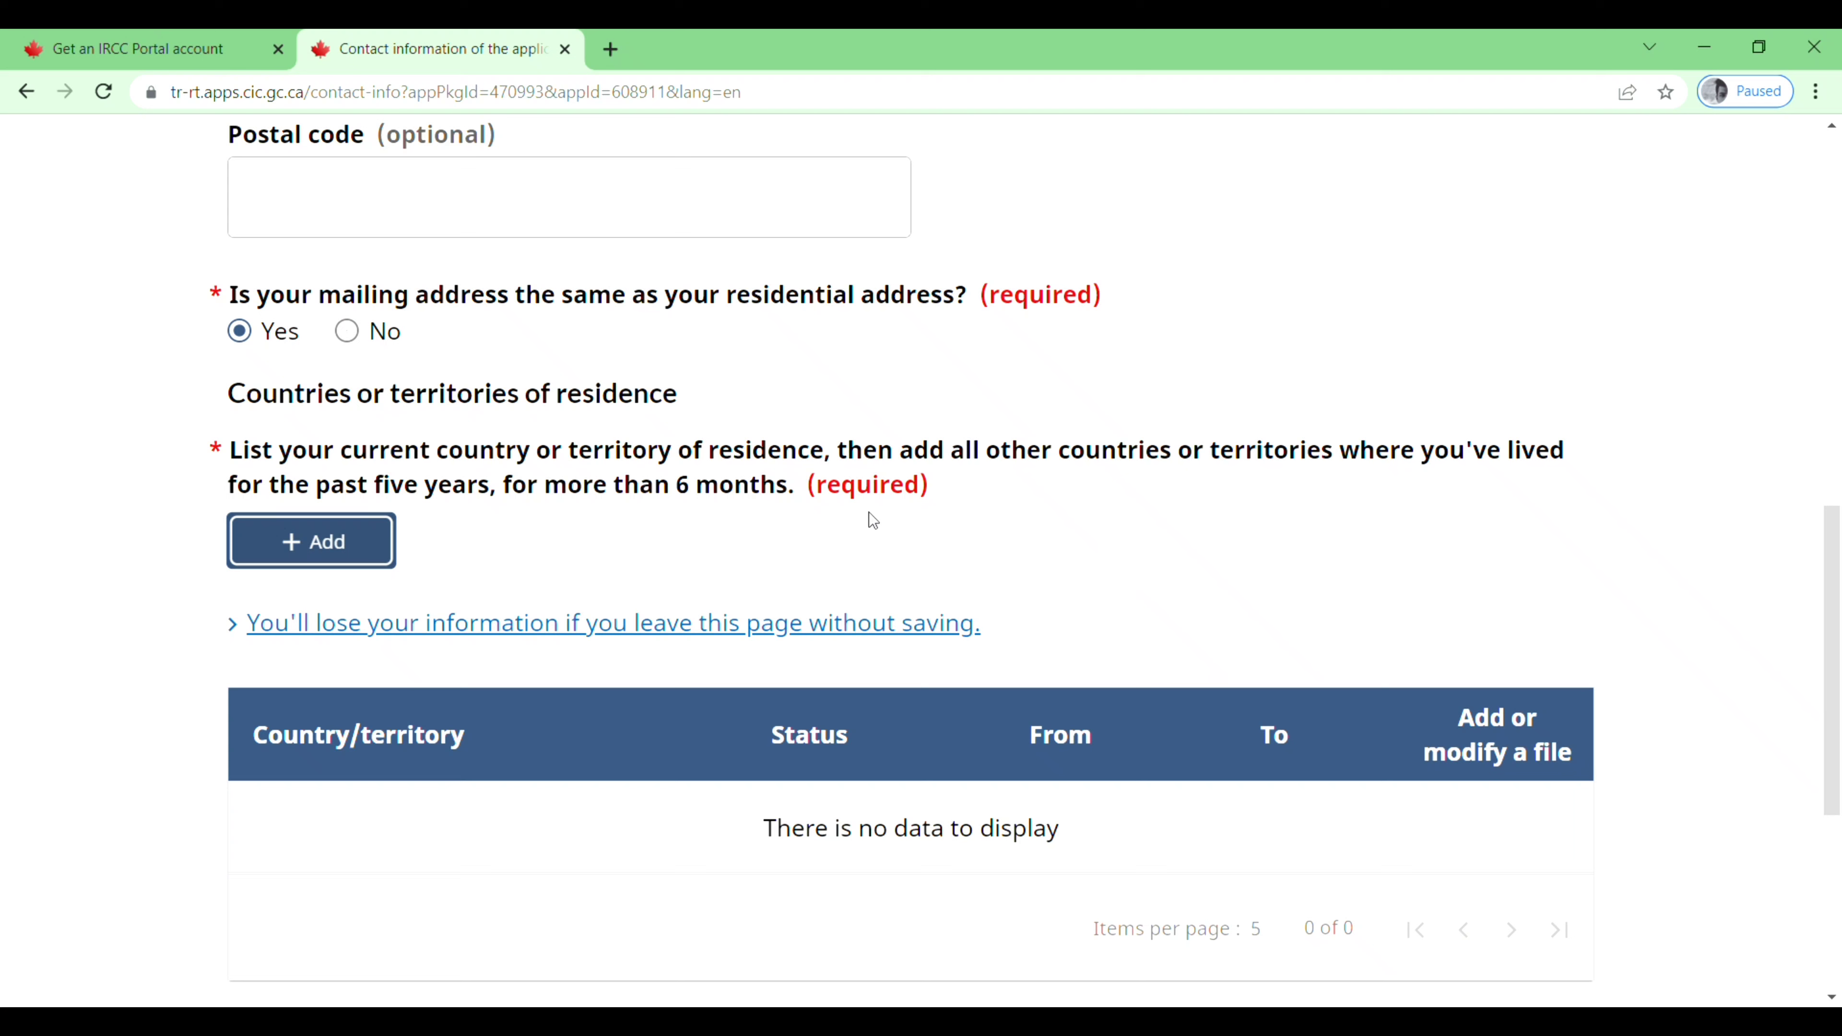
Step: Add India as the current country of residence, with permanent resident status from January 2, 2001, and save and continue
left_click(357, 545)
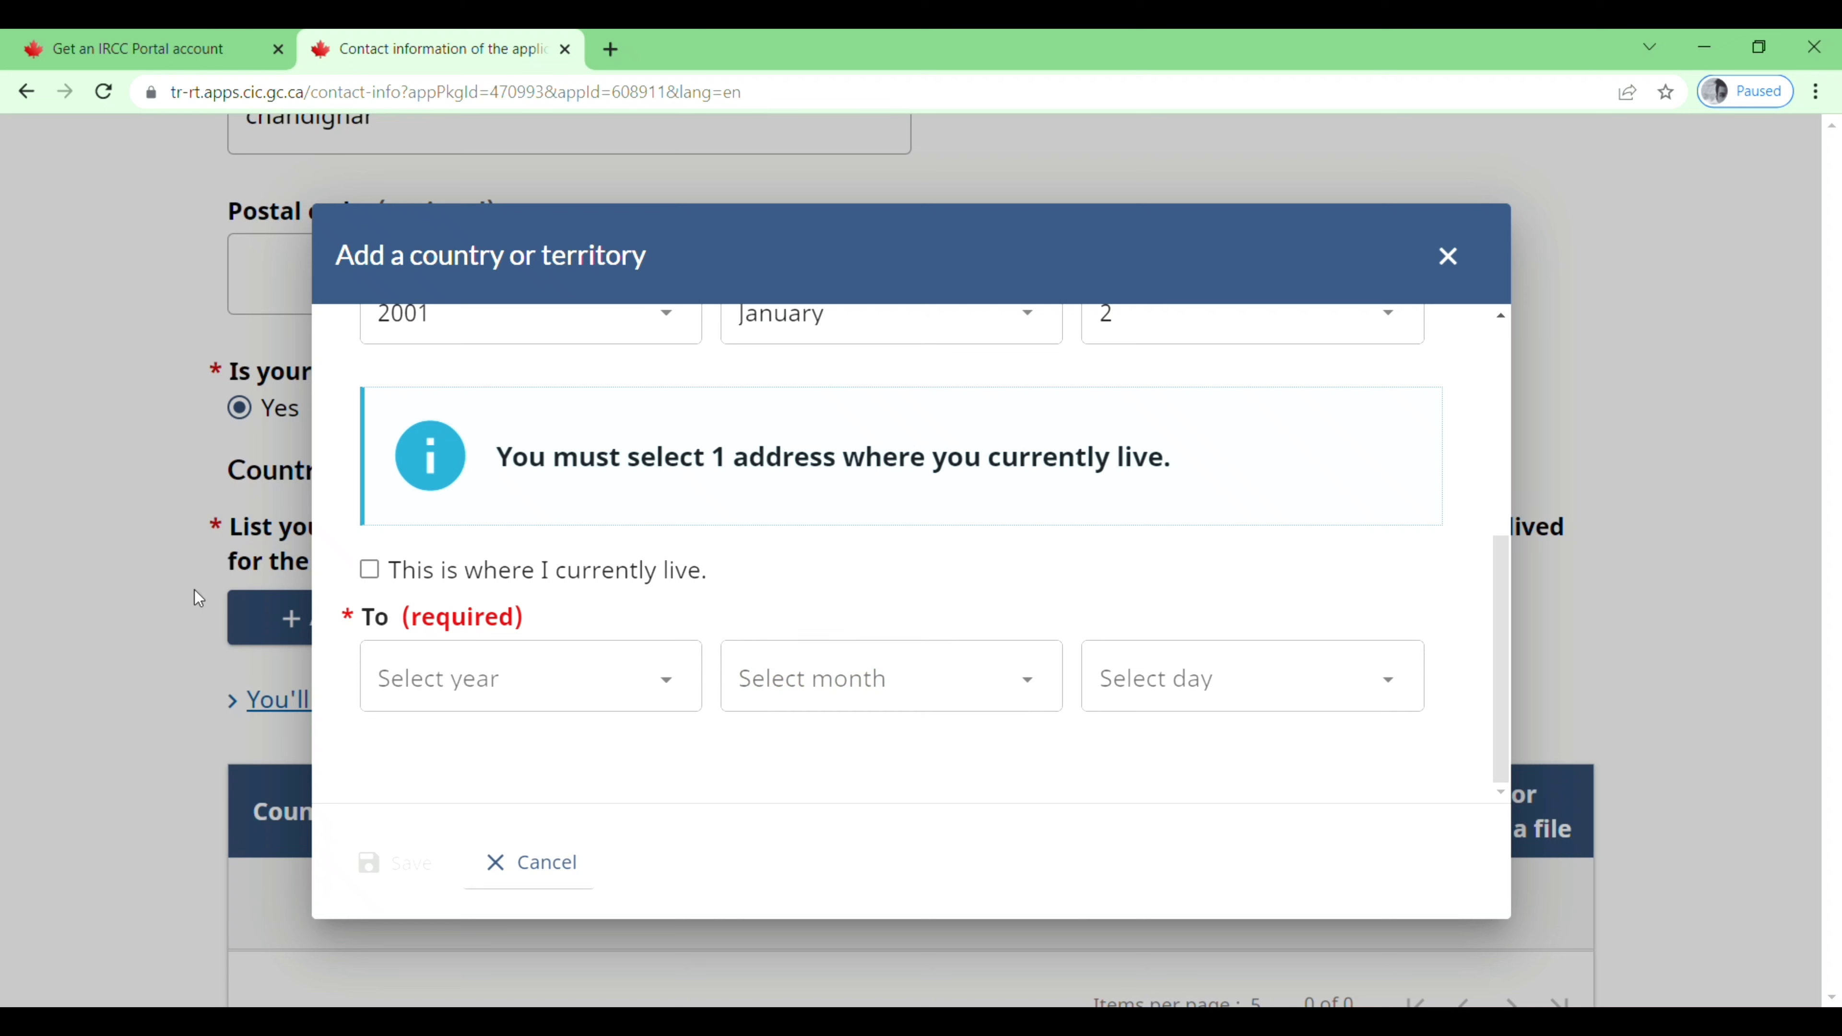
left_click(369, 571)
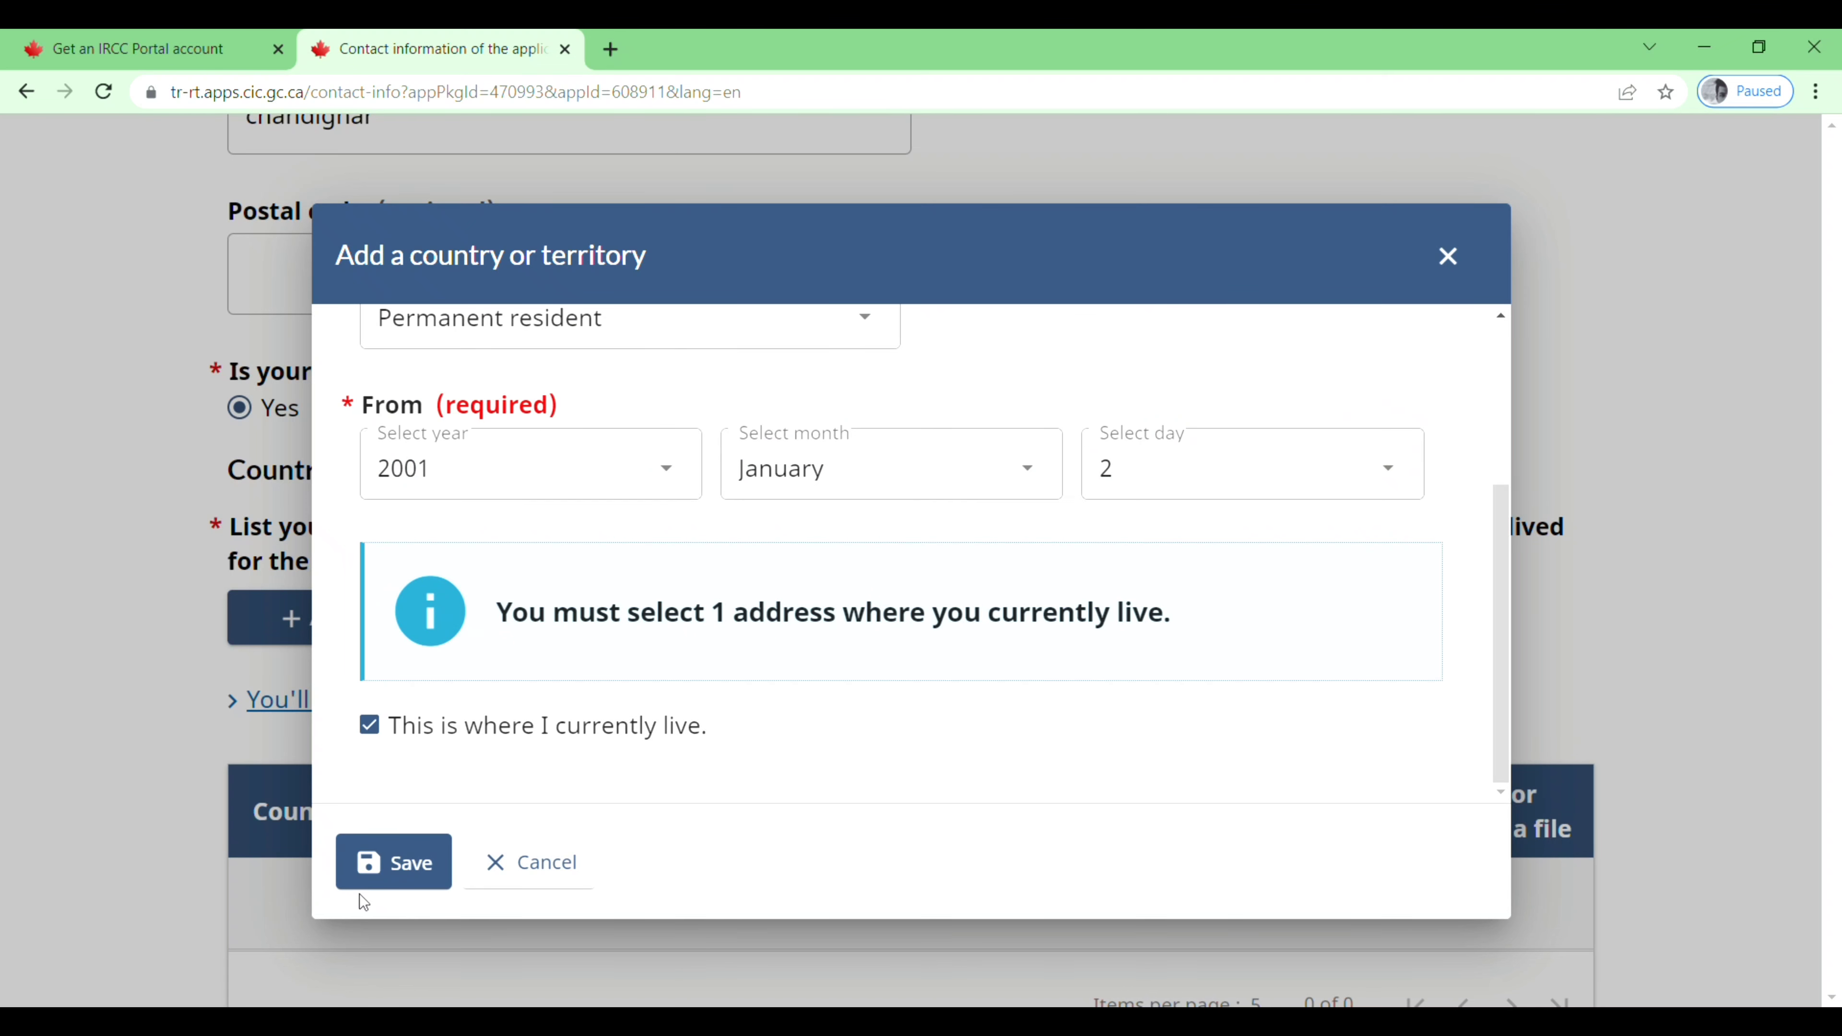
left_click(403, 867)
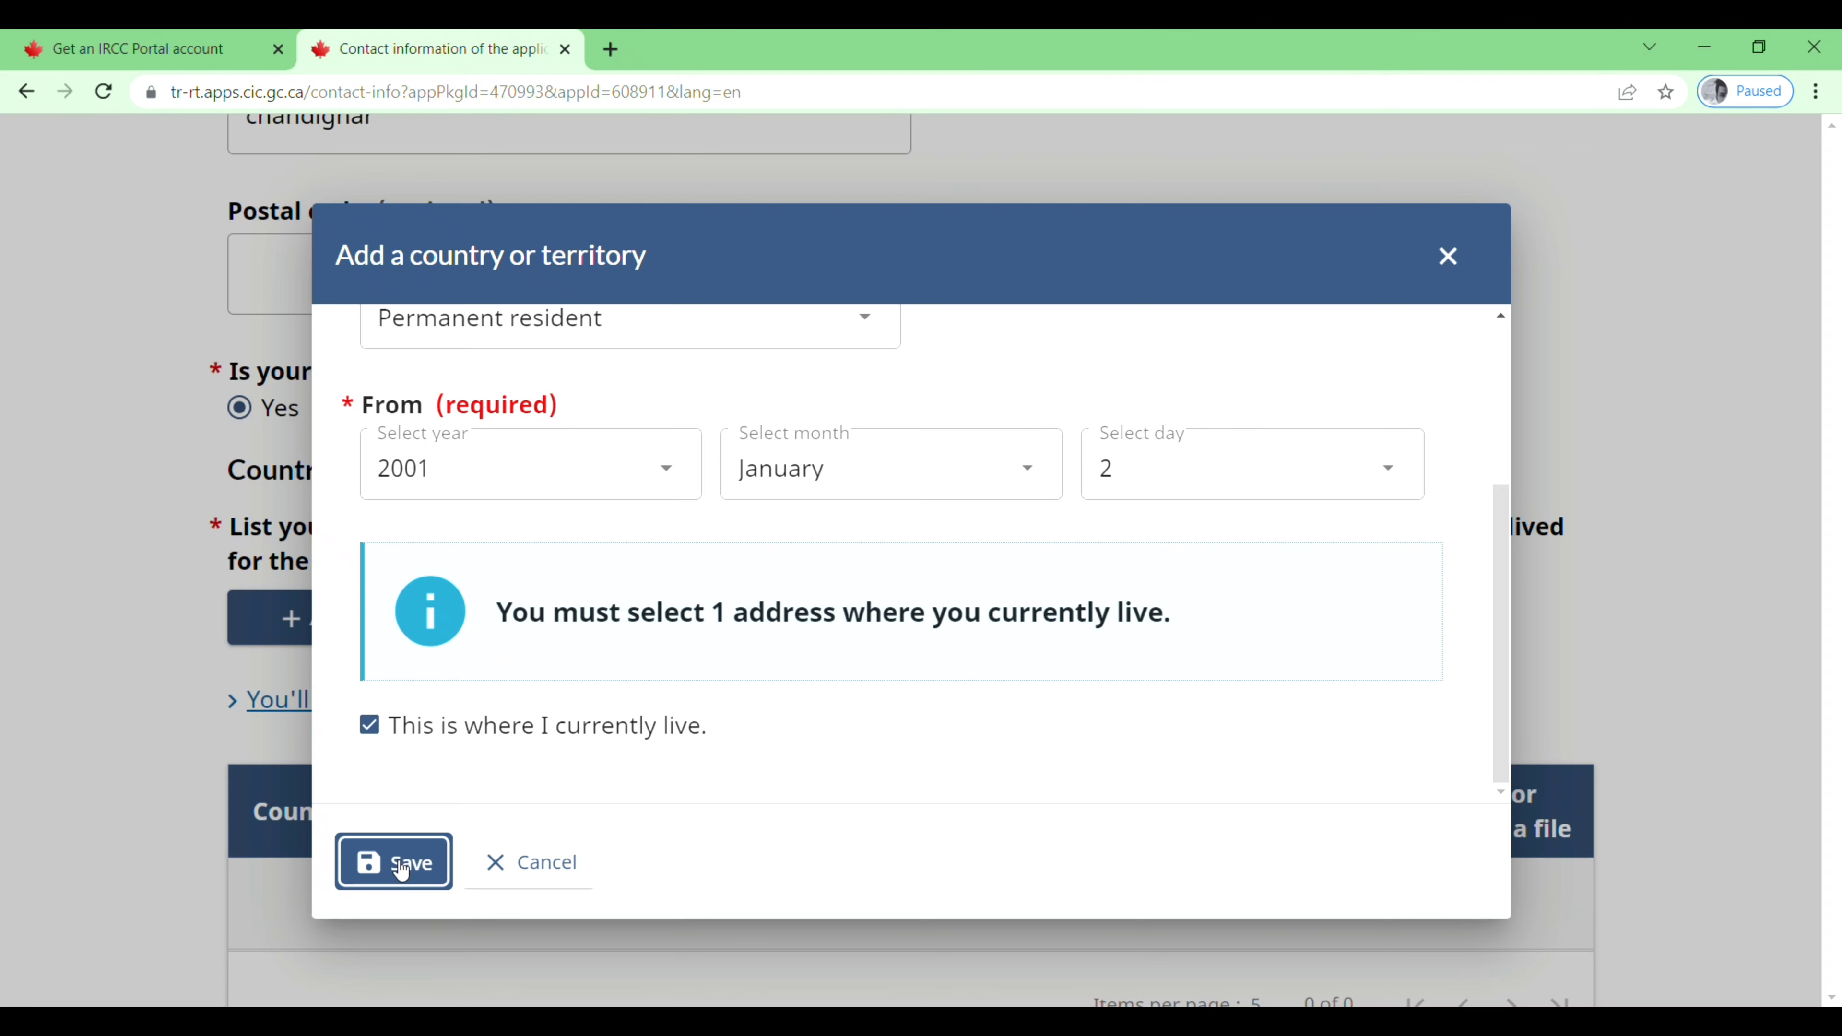
scroll(1221, 724, "down", 3)
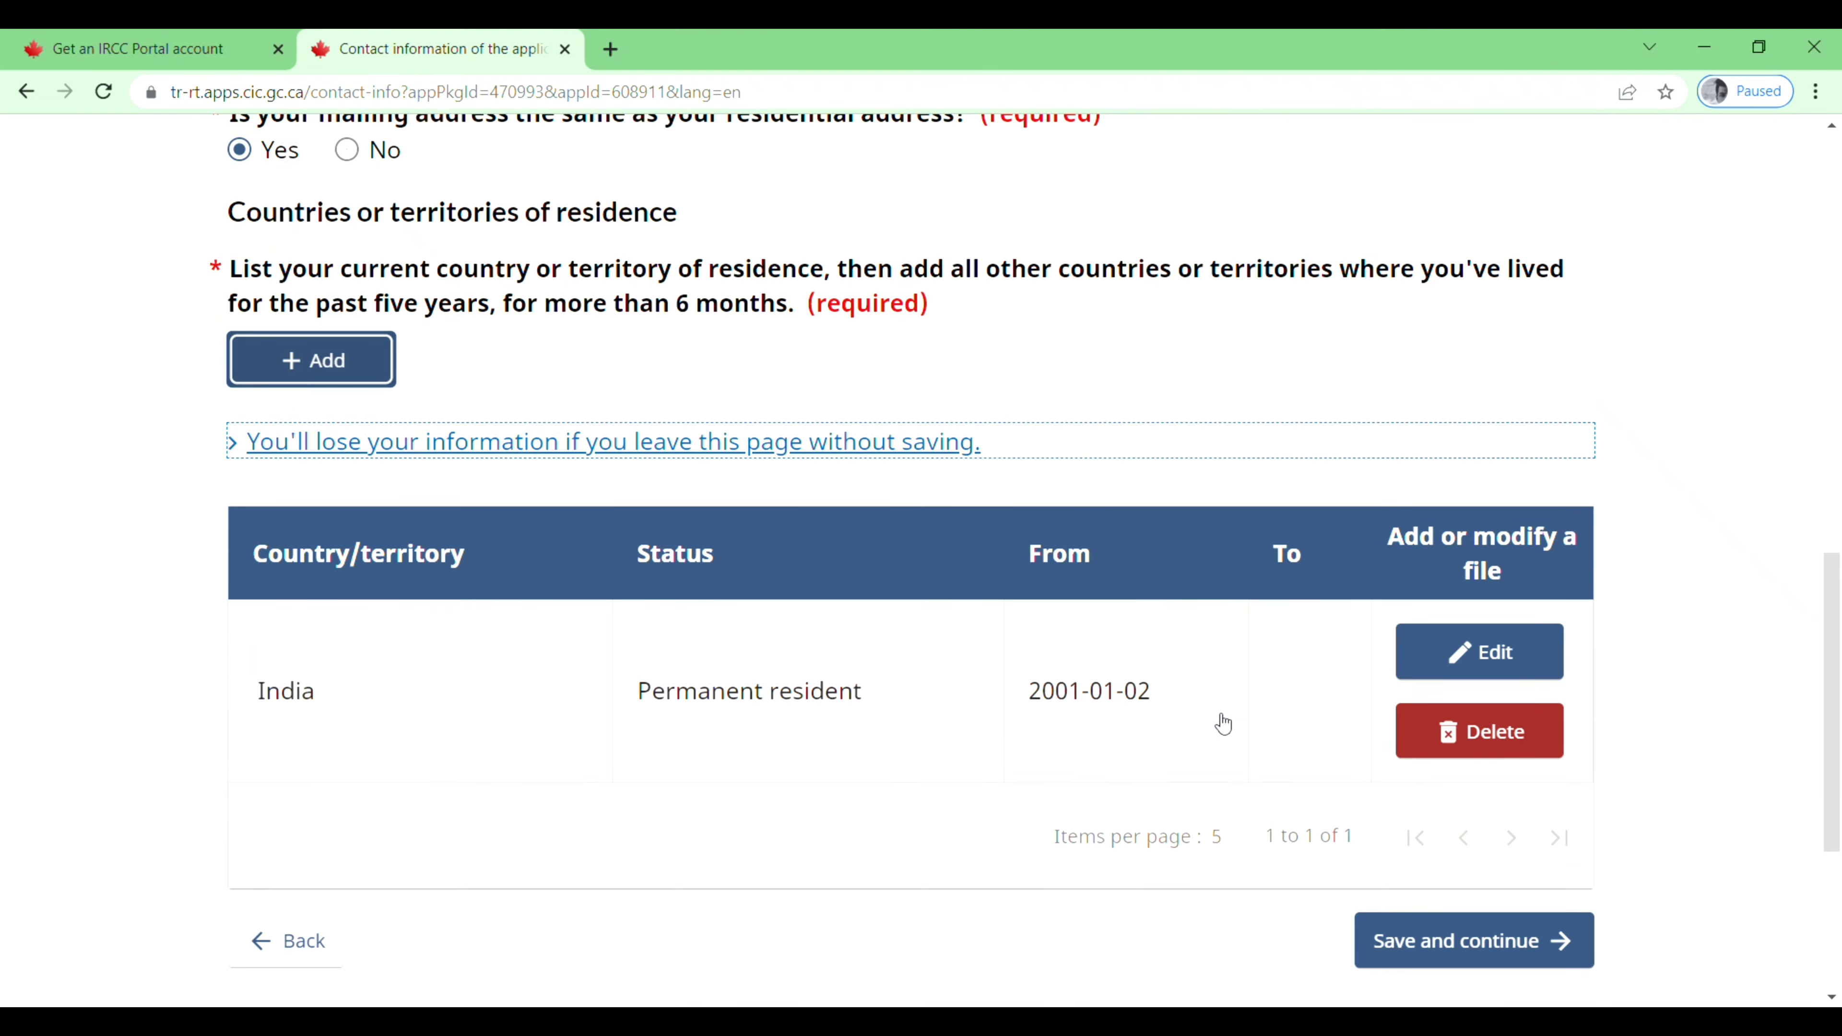
scroll(1223, 723, "down", 2)
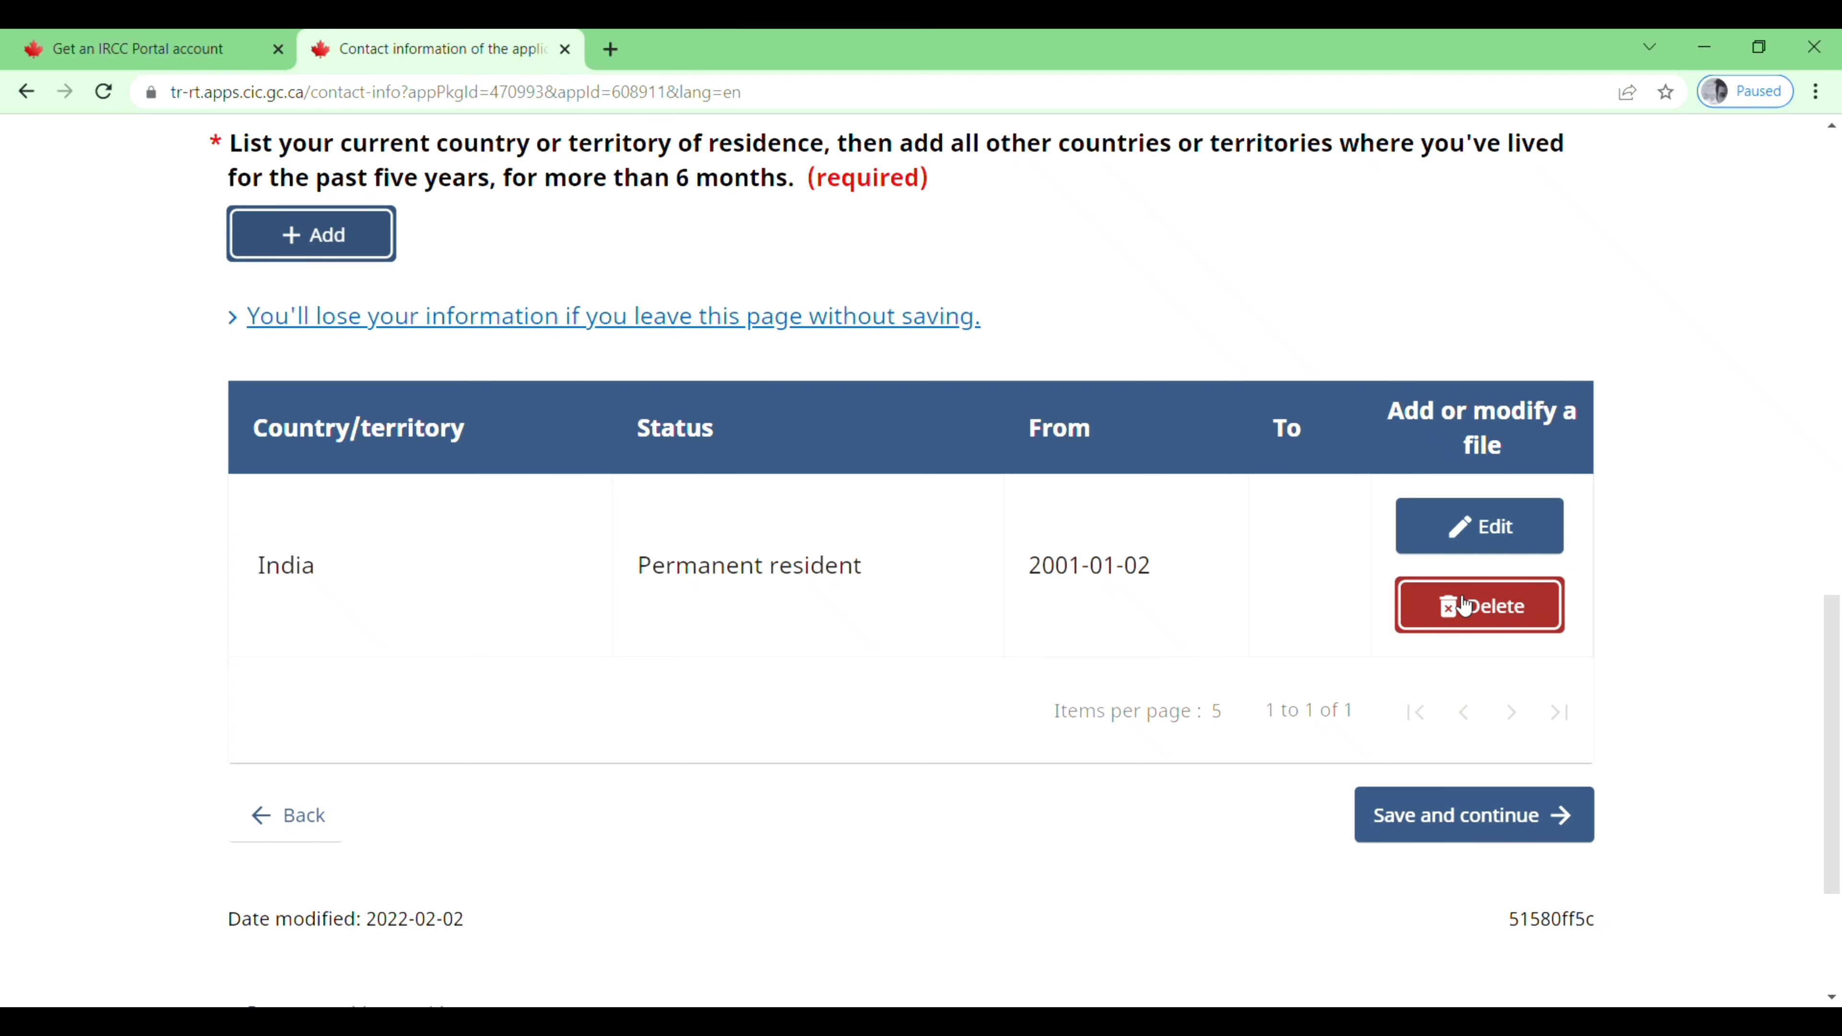
scroll(1291, 706, "down", 1)
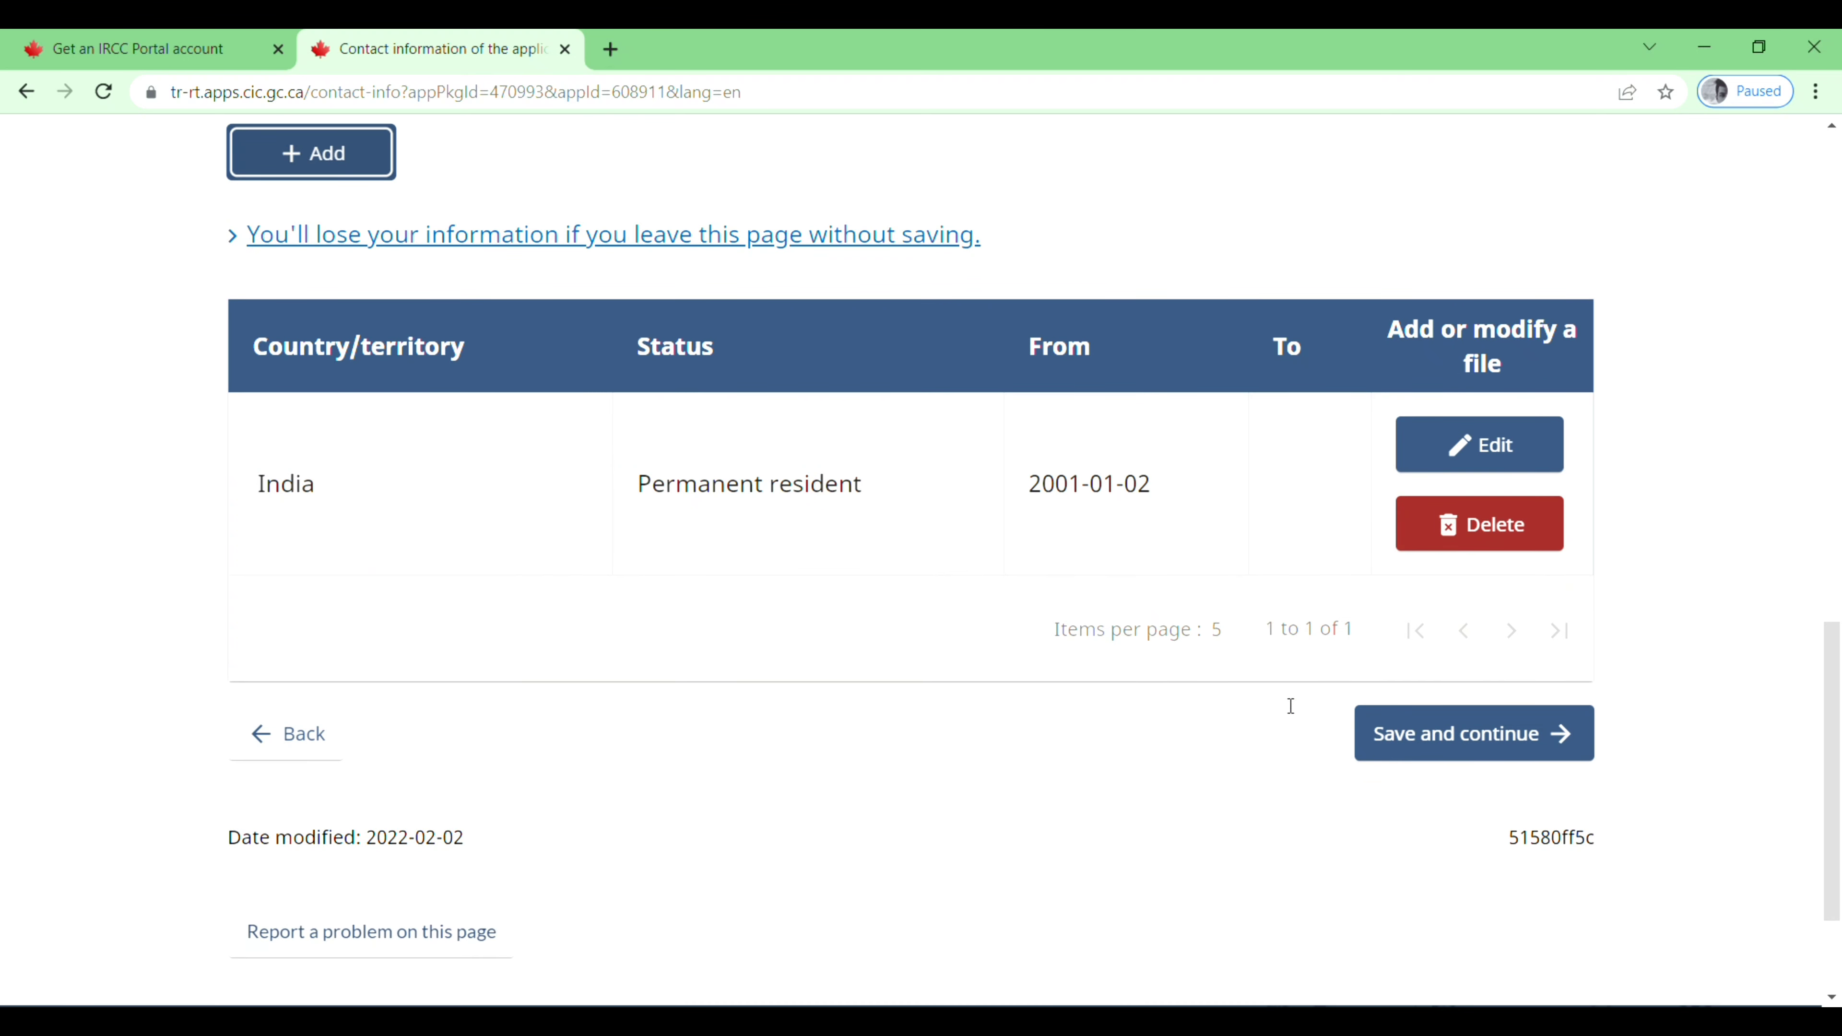
left_click(1493, 738)
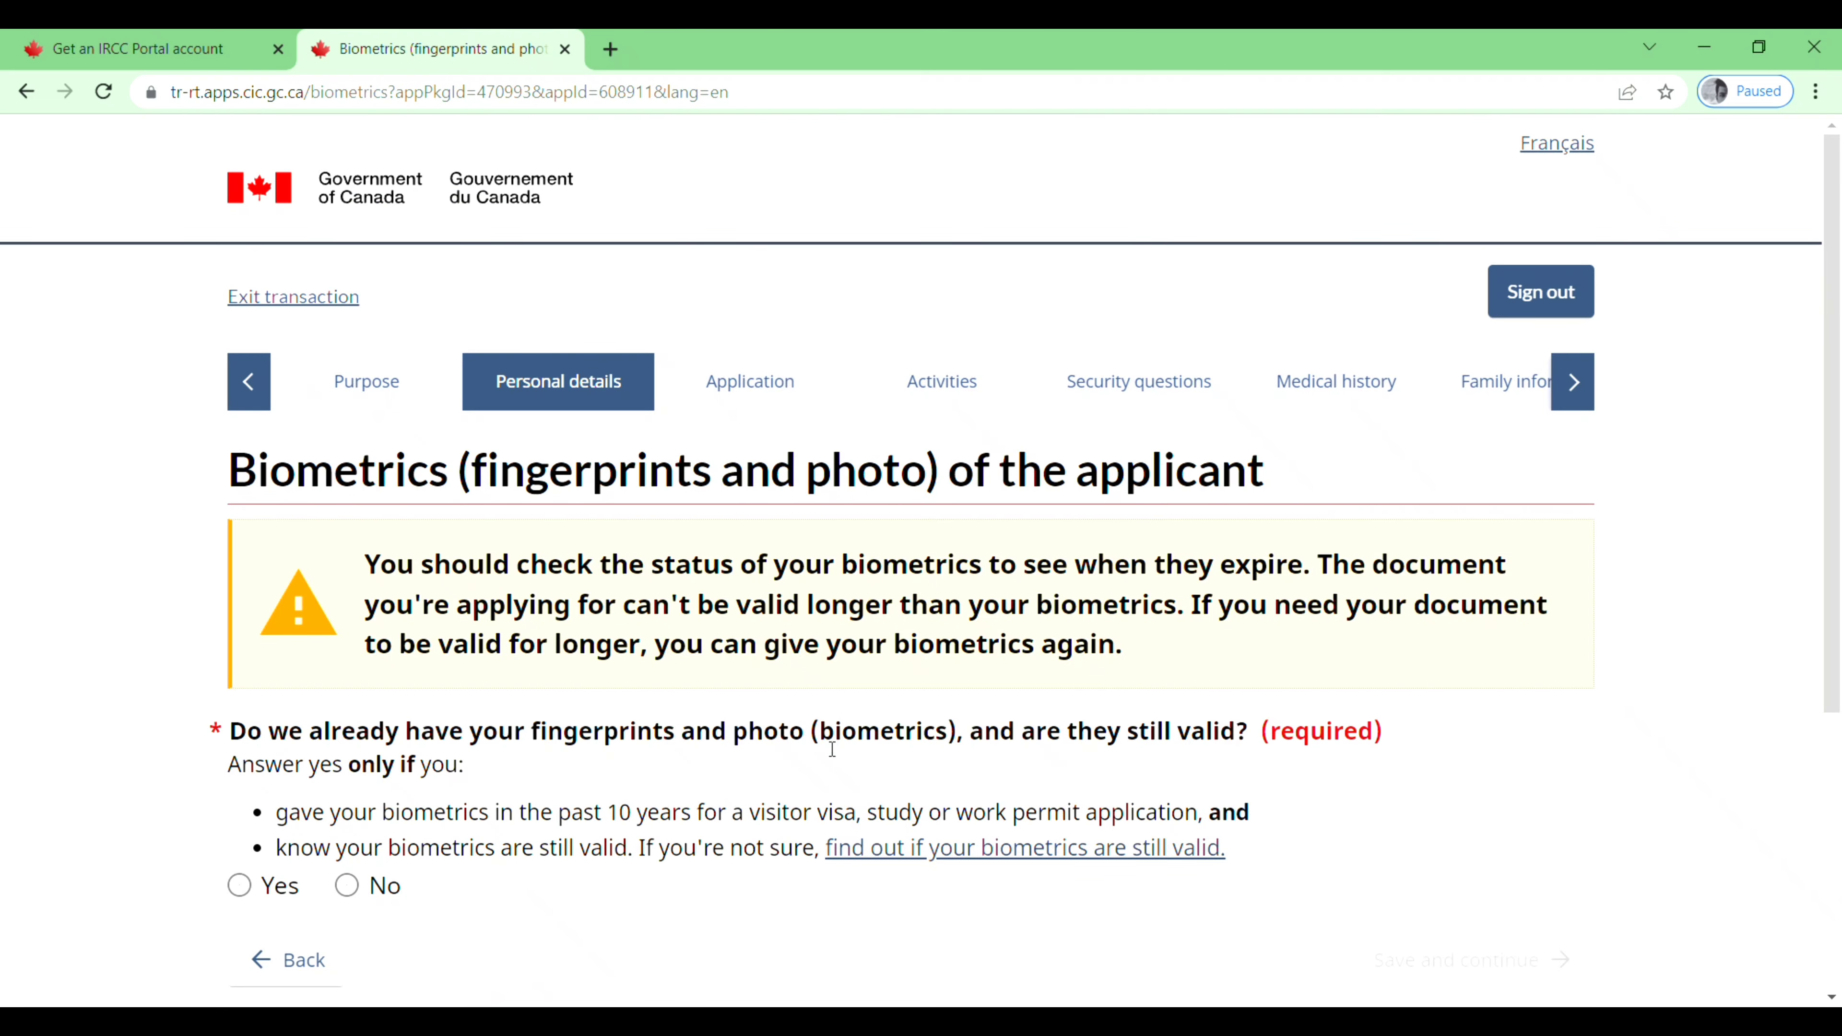
Step: Answer No to already having valid biometrics on file, and save and continue
scroll(828, 744, "down", 2)
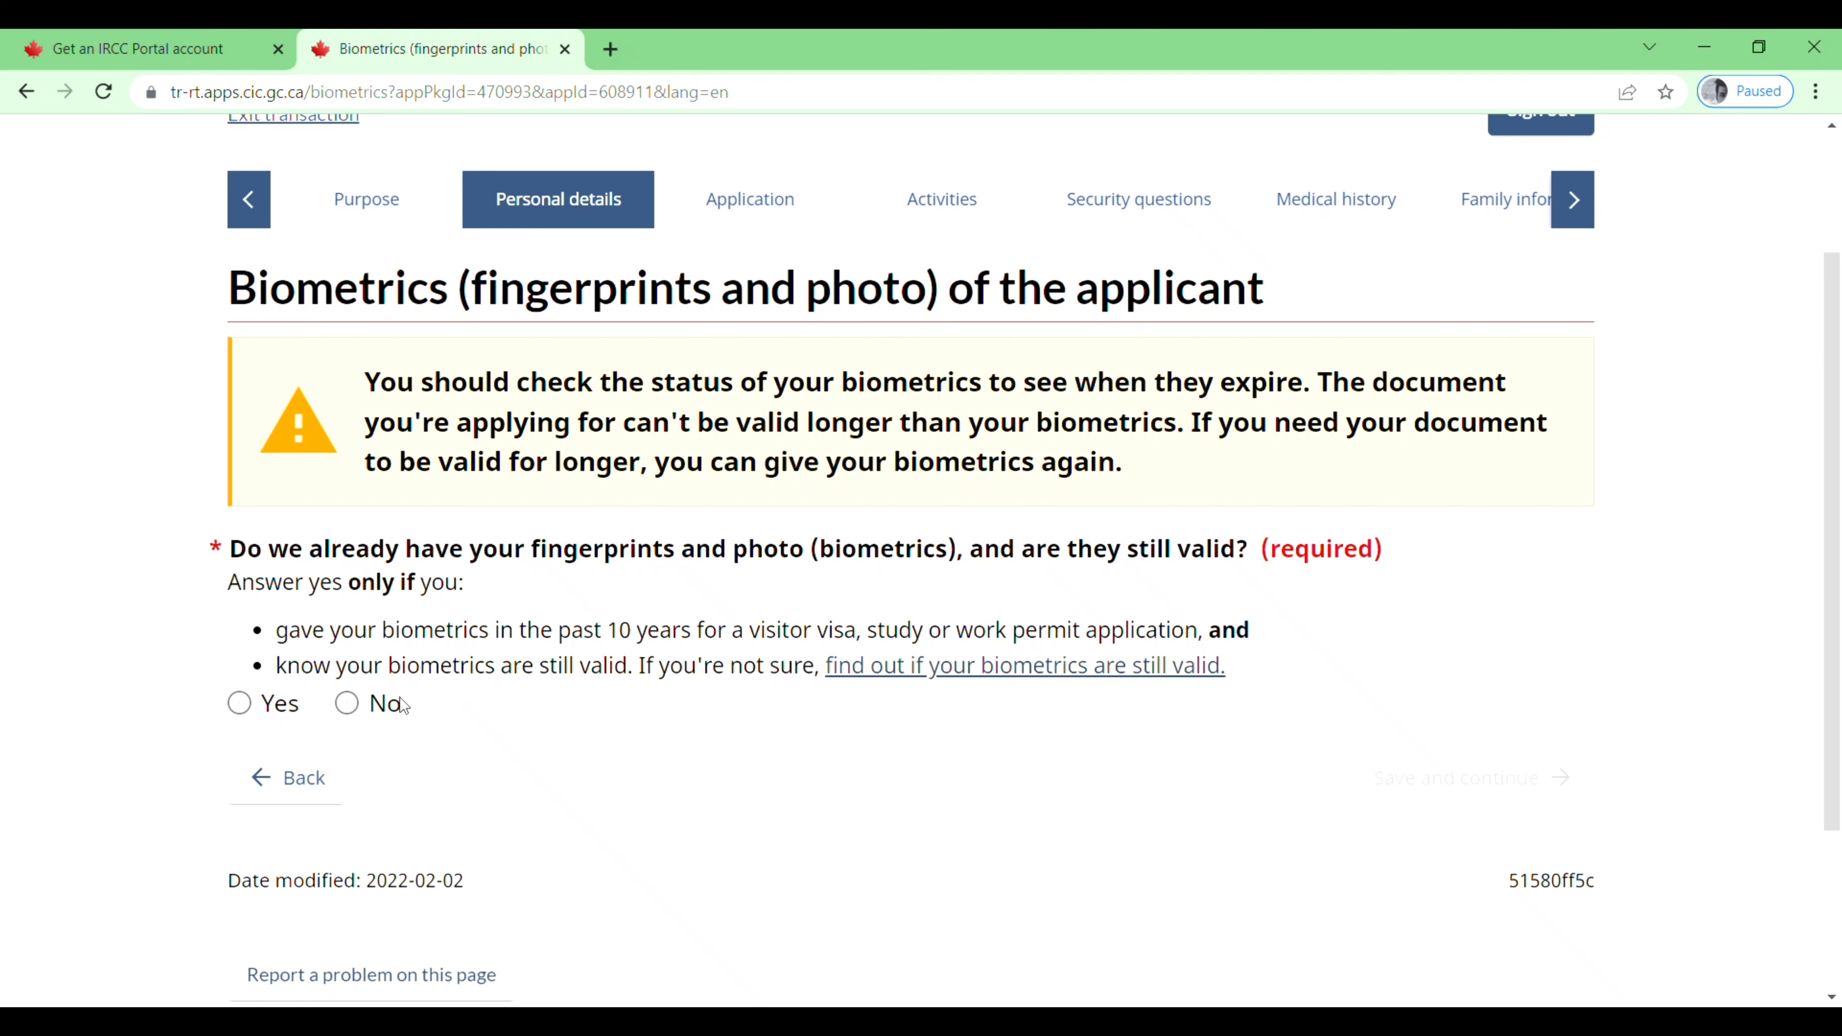
left_click(347, 703)
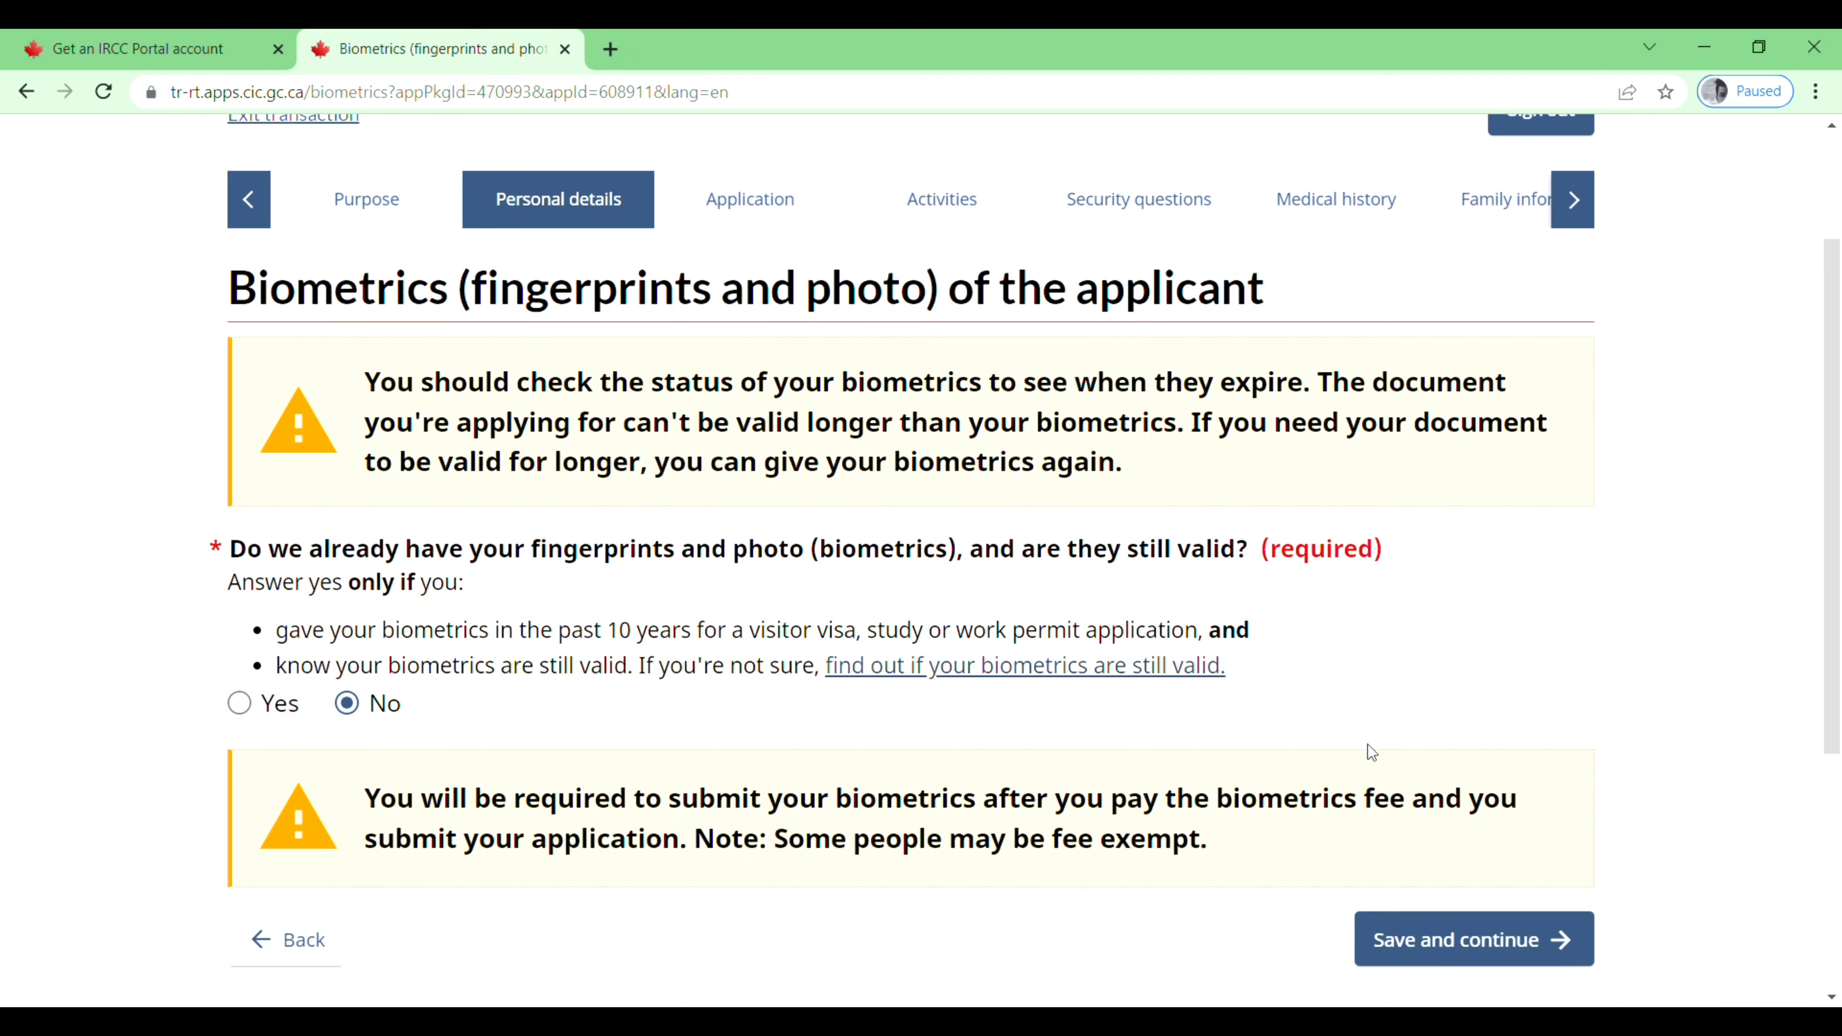
scroll(1369, 749, "down", 5)
left_click(1508, 538)
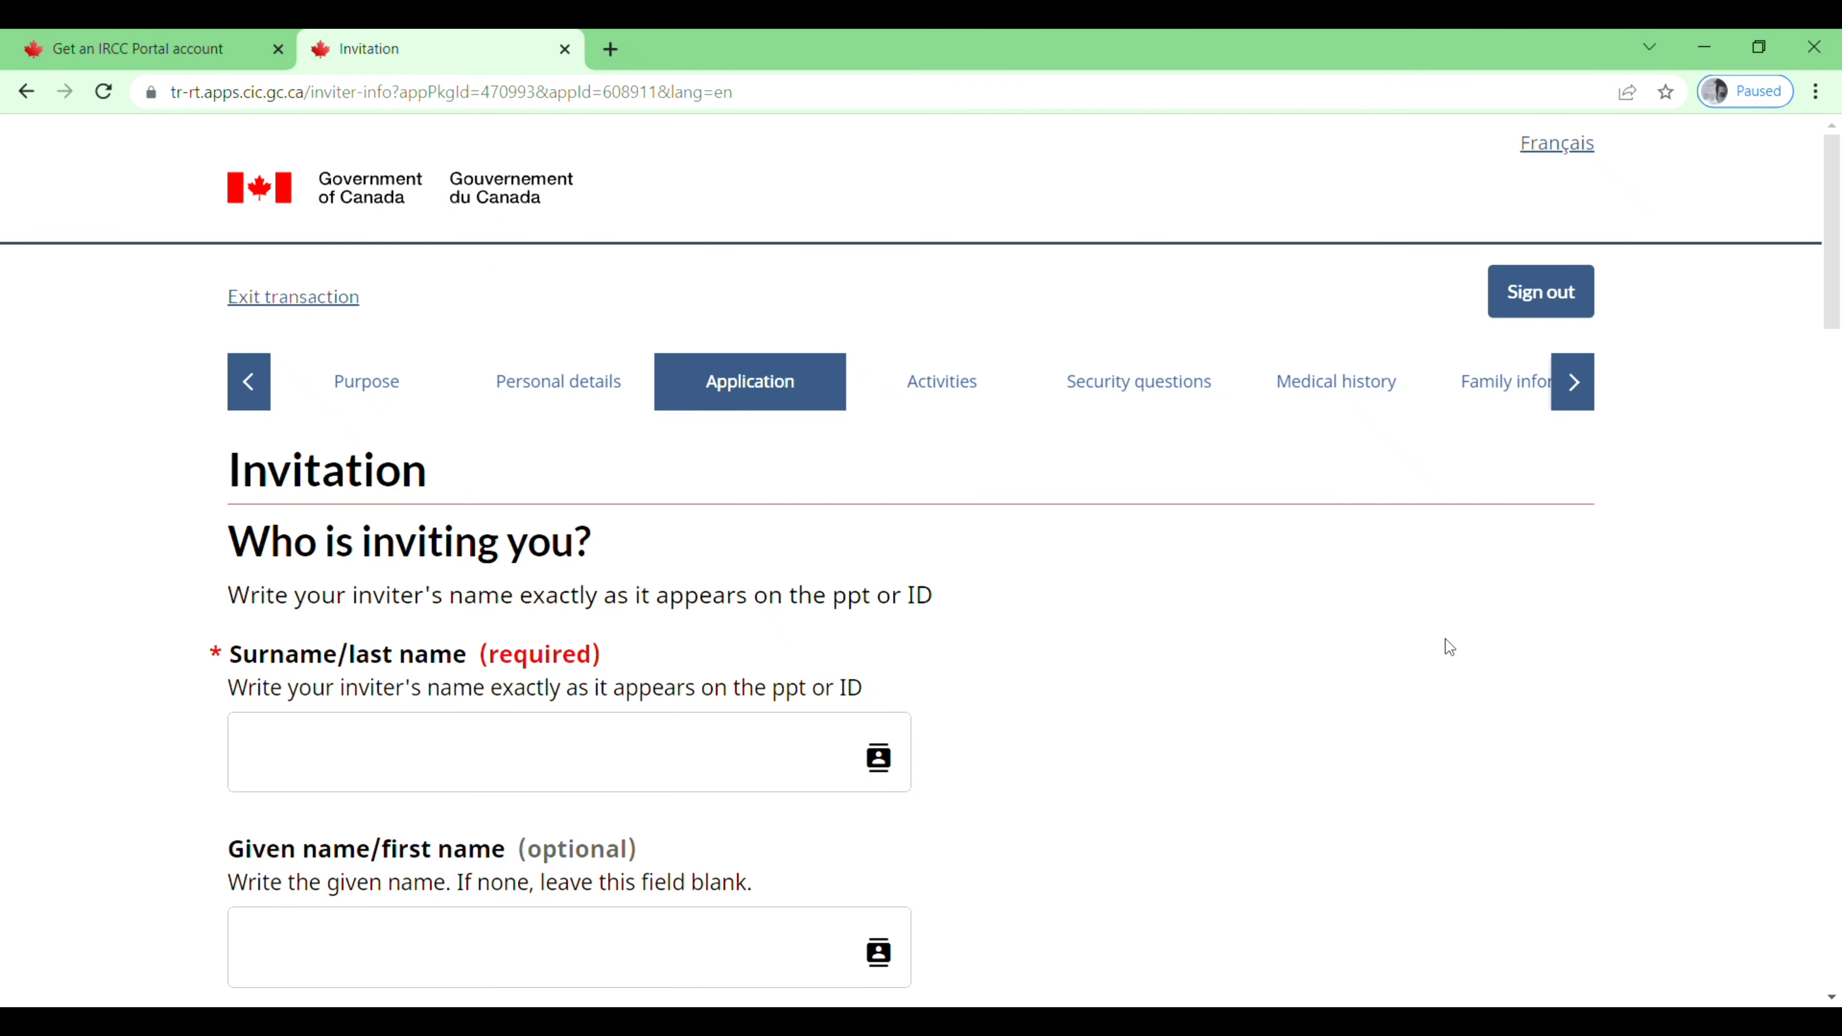
Step: Review the Invitation form's fields for the inviter's surname, given name and relationship to the applicant
scroll(1303, 671, "down", 2)
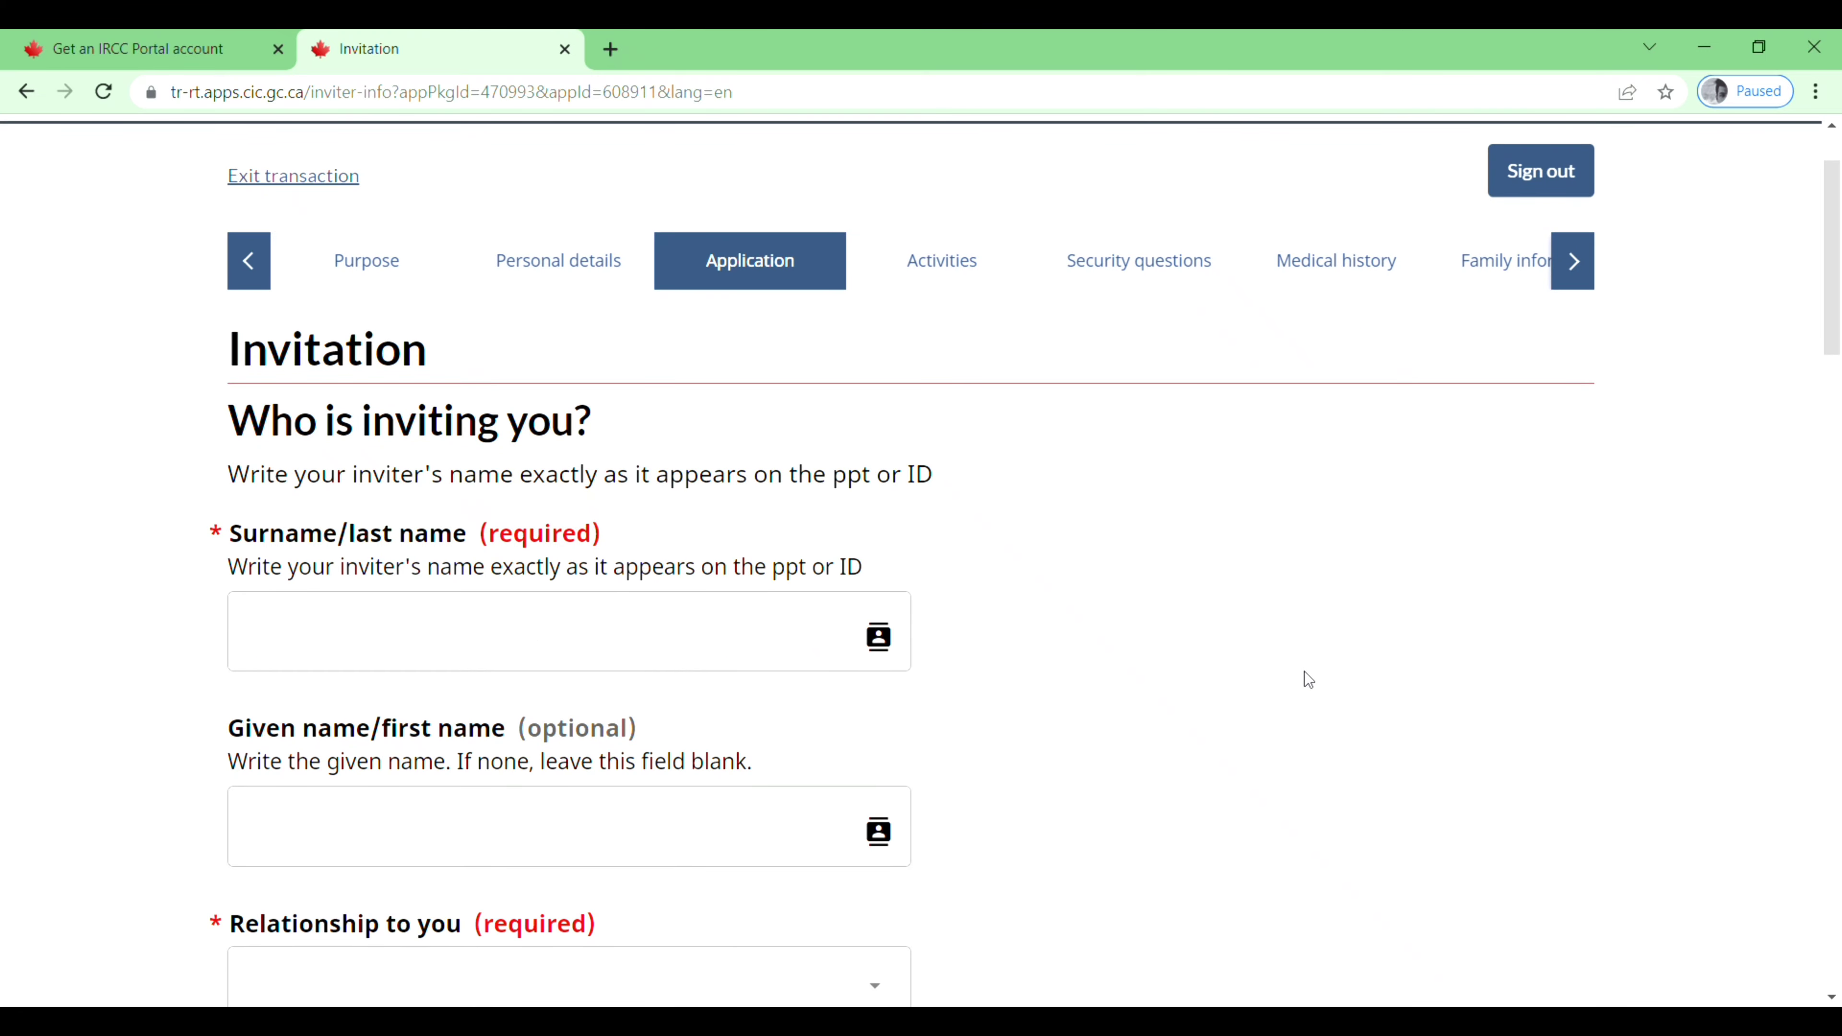
scroll(1304, 672, "down", 2)
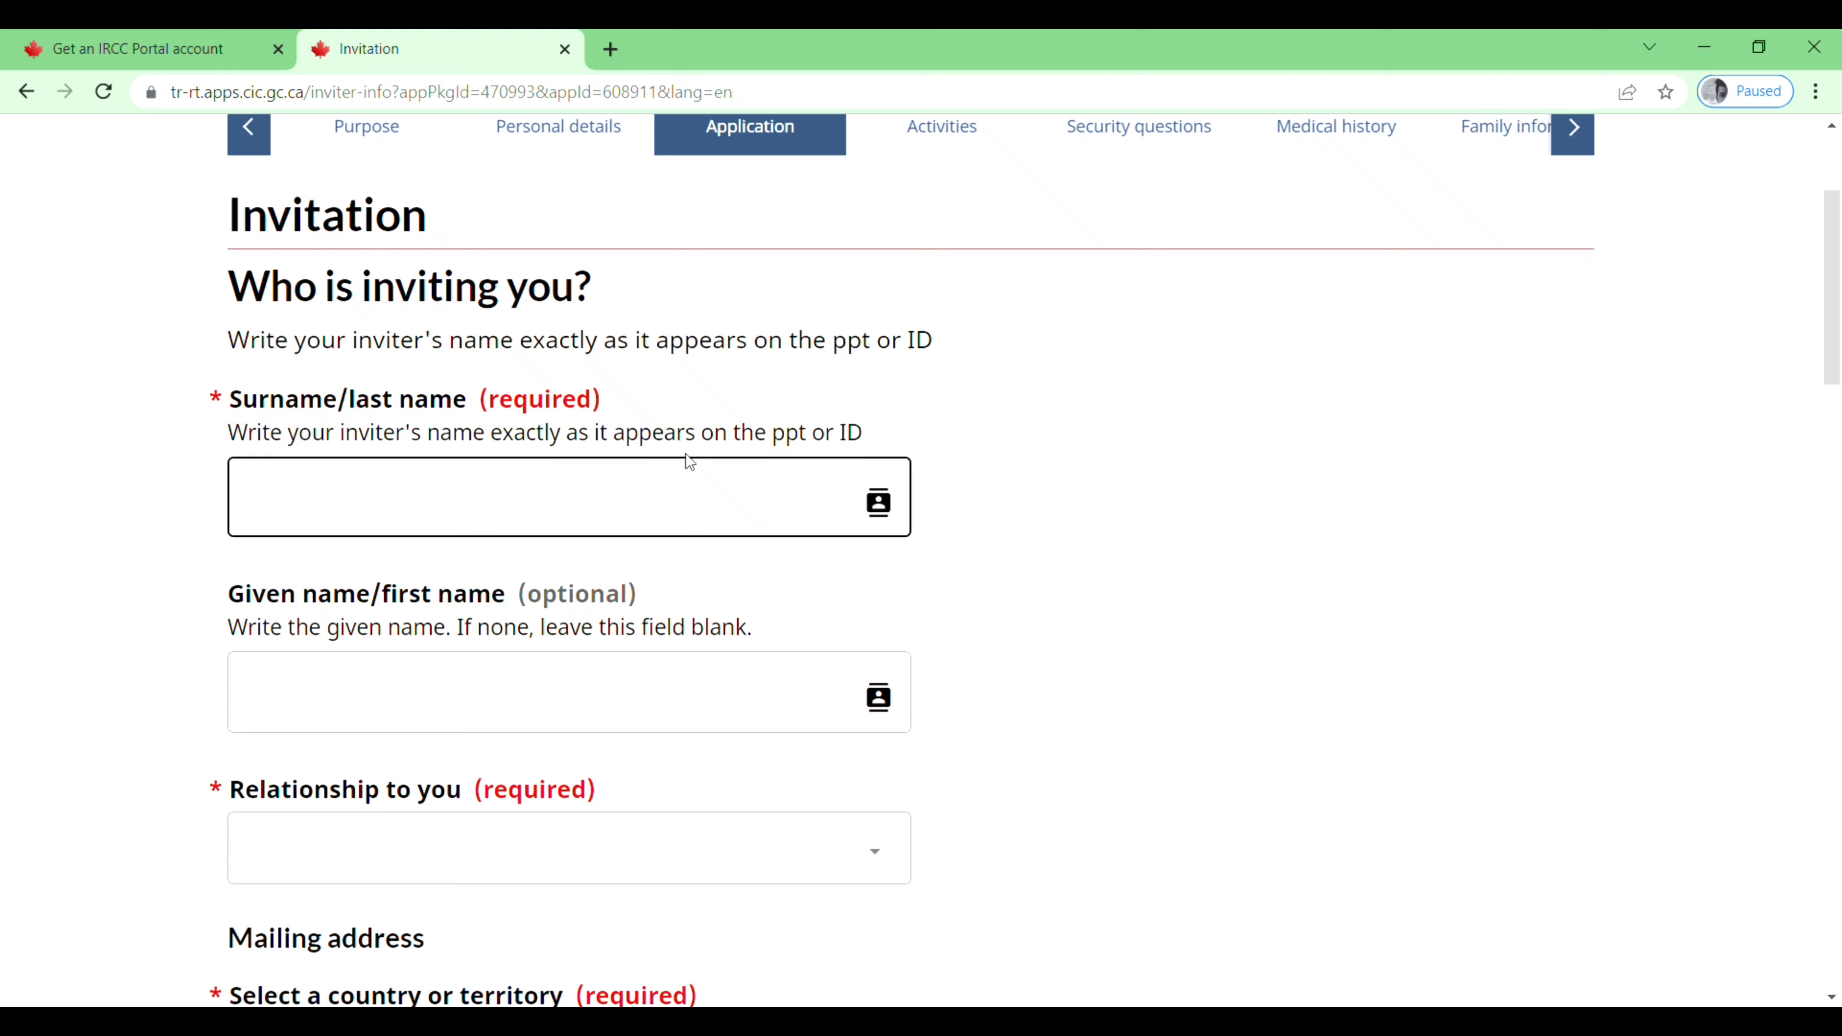
left_click(620, 522)
left_click(594, 665)
scroll(638, 717, "down", 3)
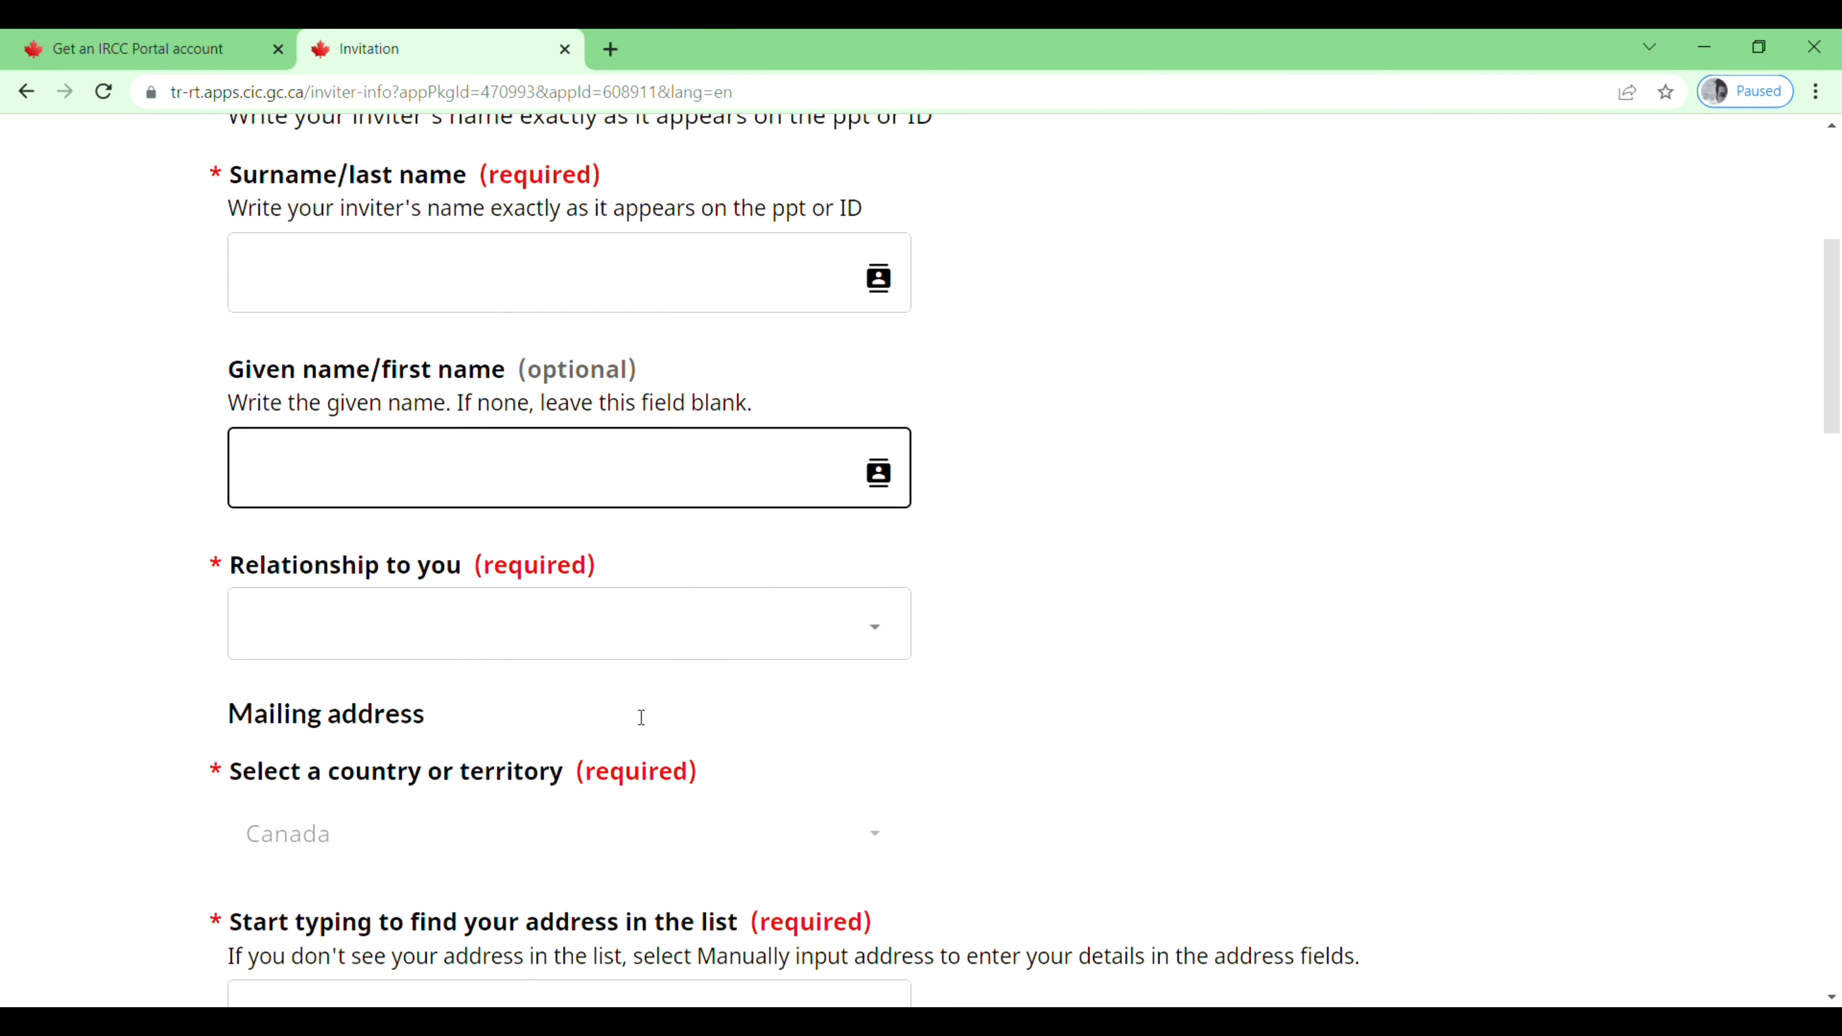
key("Tab")
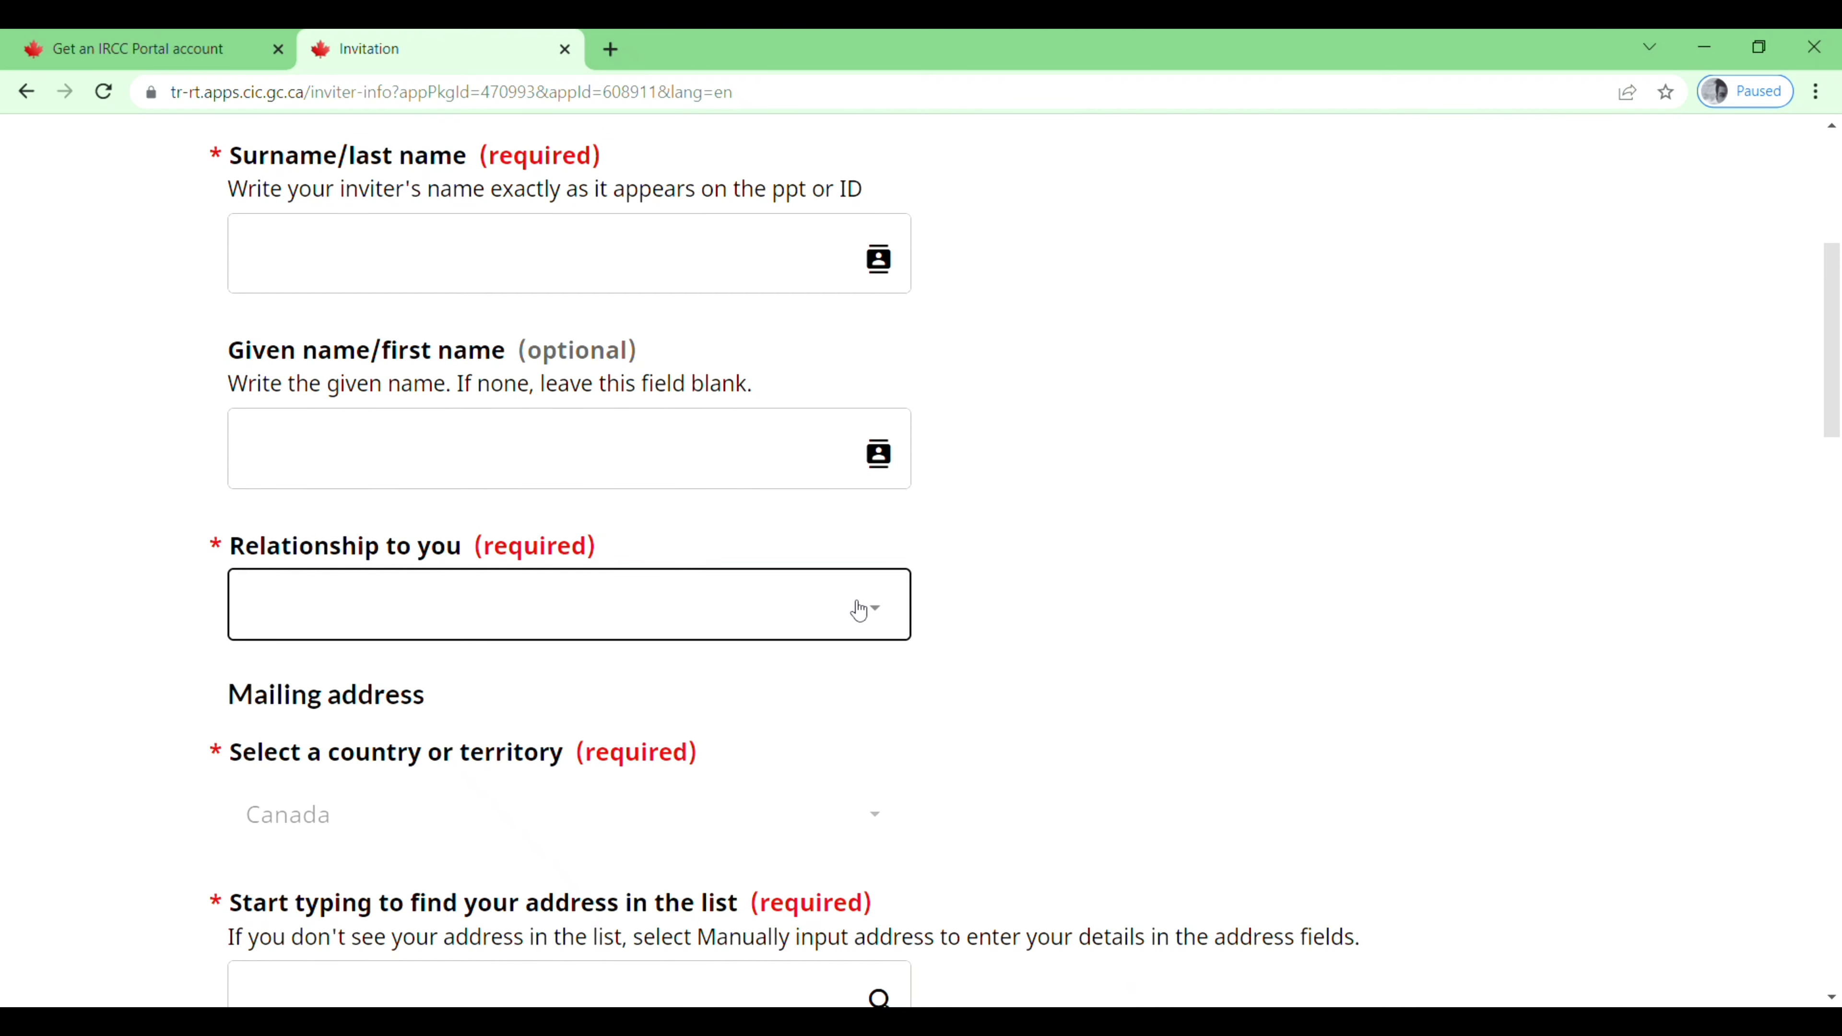
left_click(886, 617)
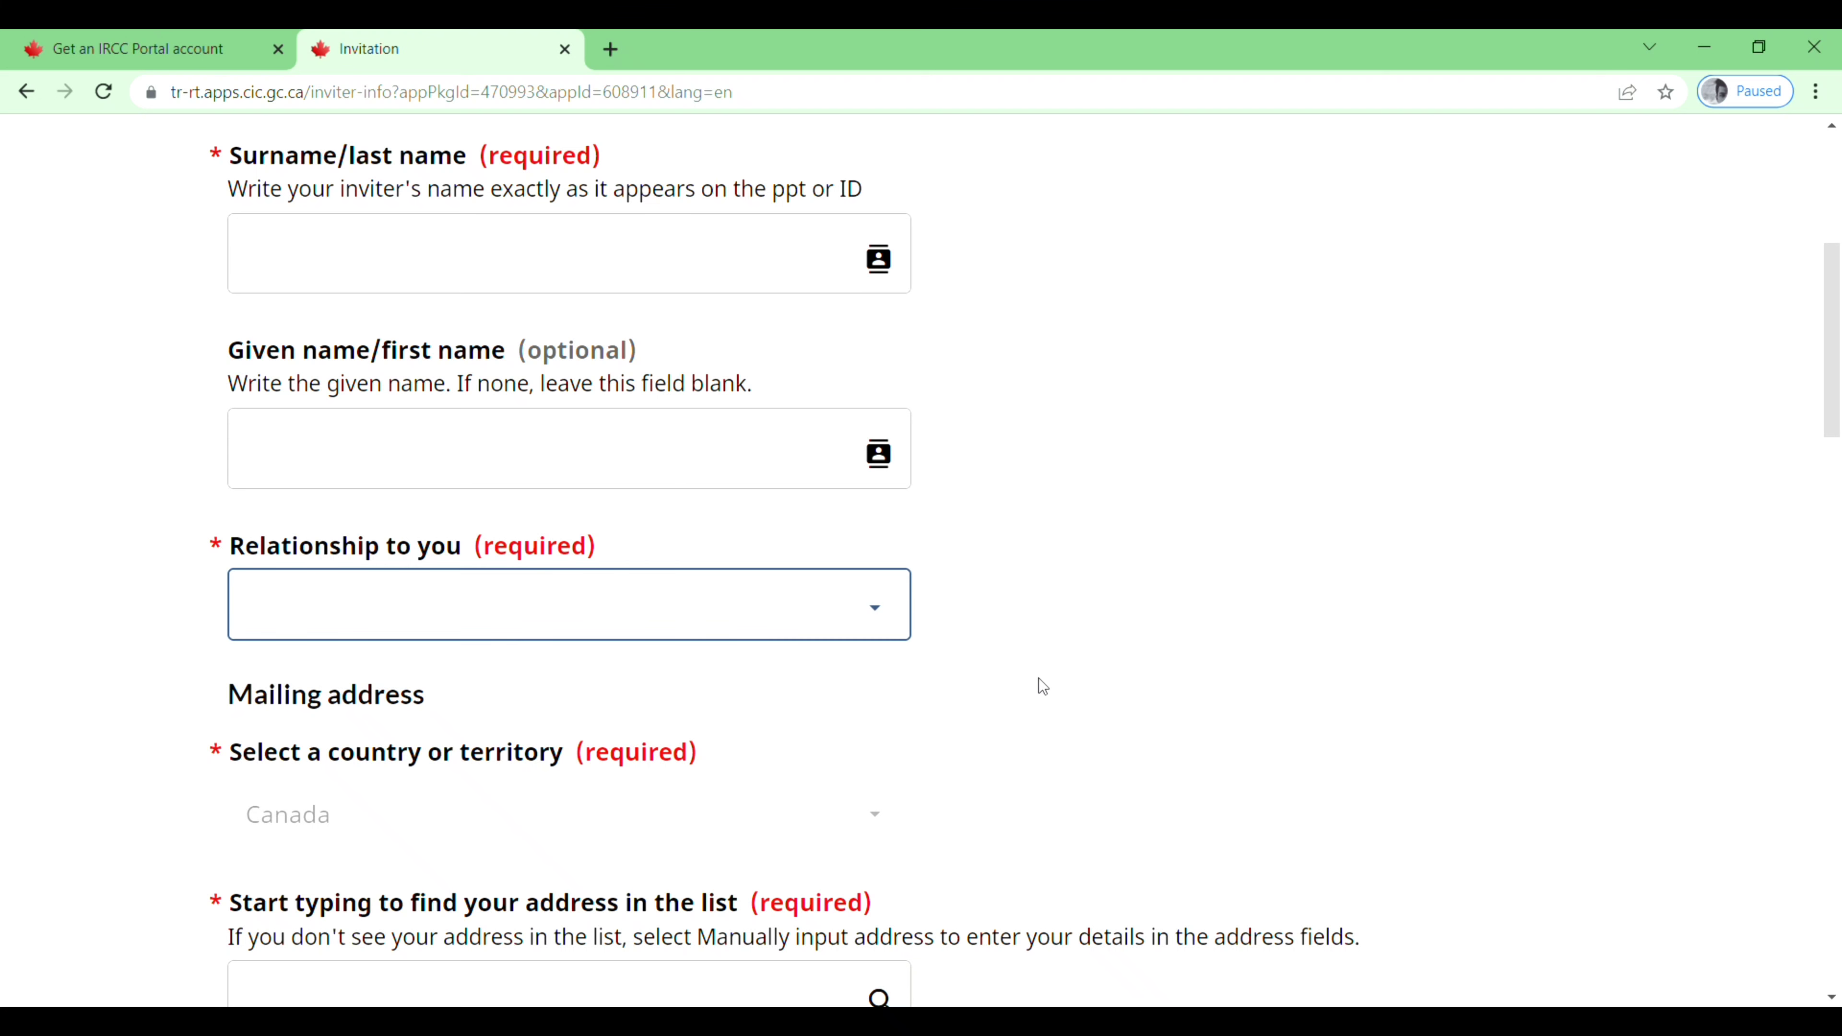
Step: Examine the inviter's mailing address, telephone and email fields and the question about other inviters in the rest of the Invitation form
scroll(1039, 678, "down", 2)
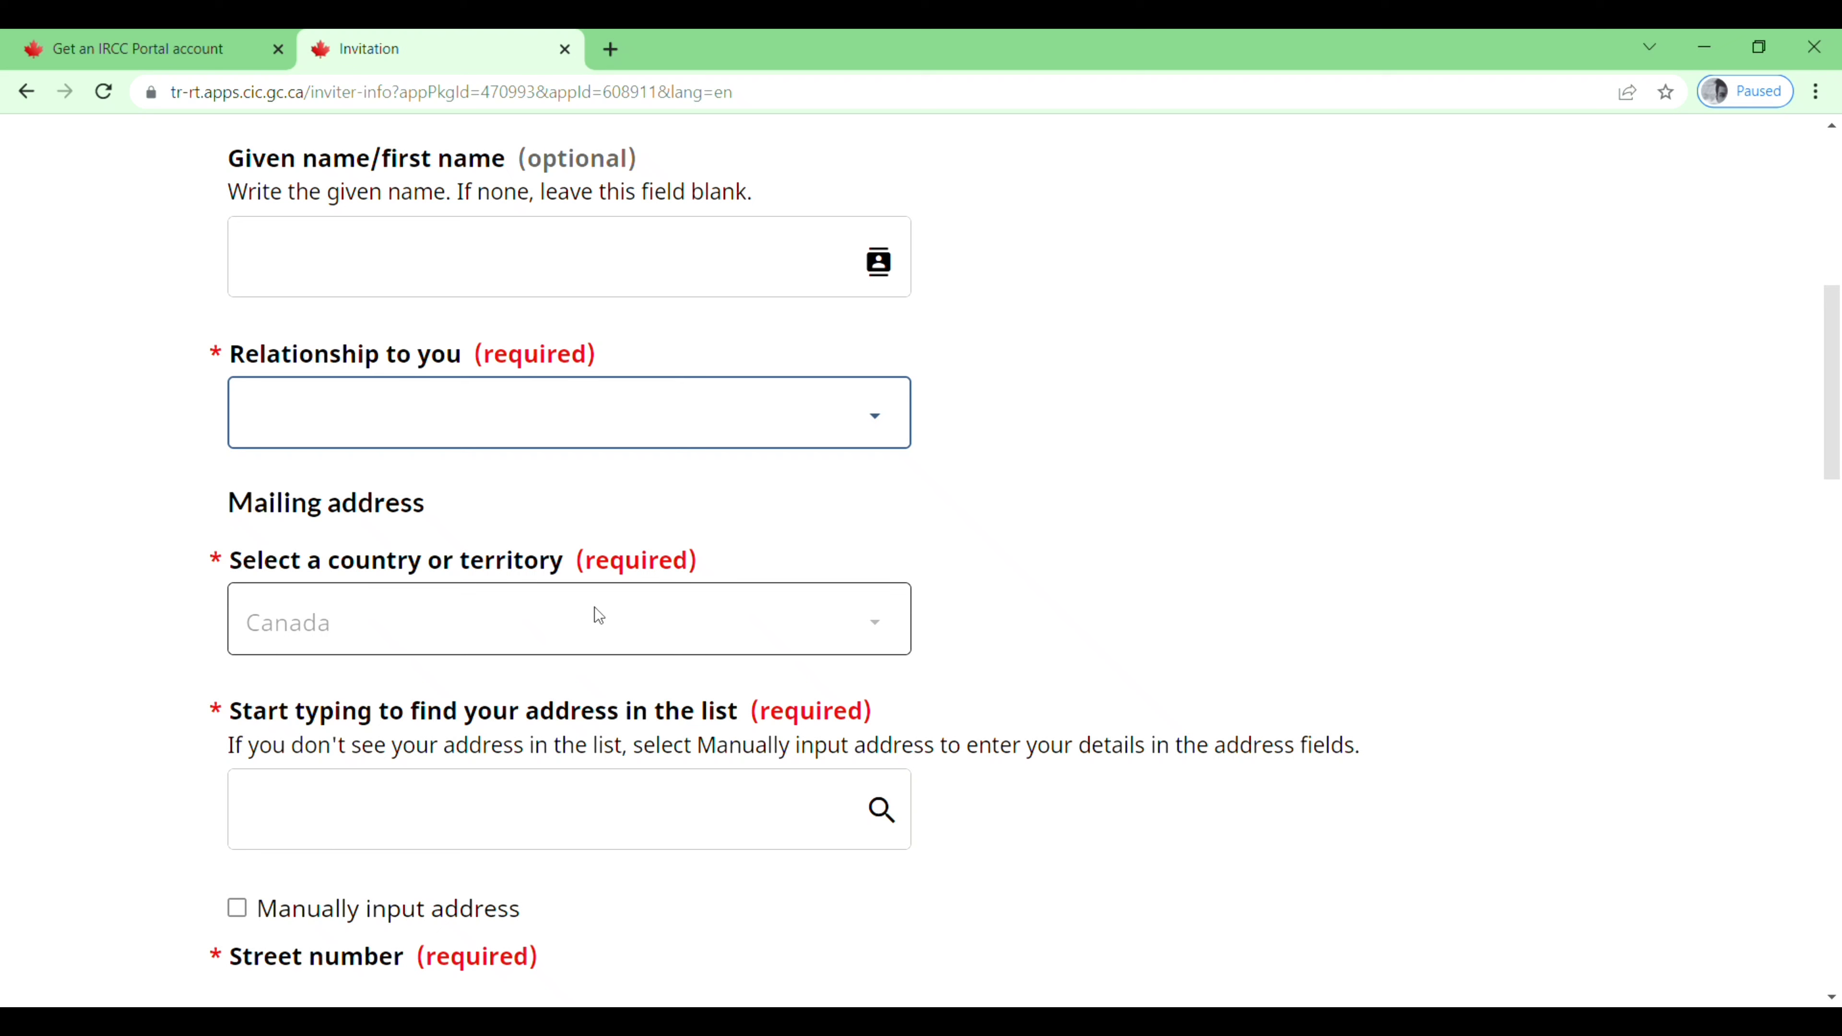
scroll(688, 715, "down", 2)
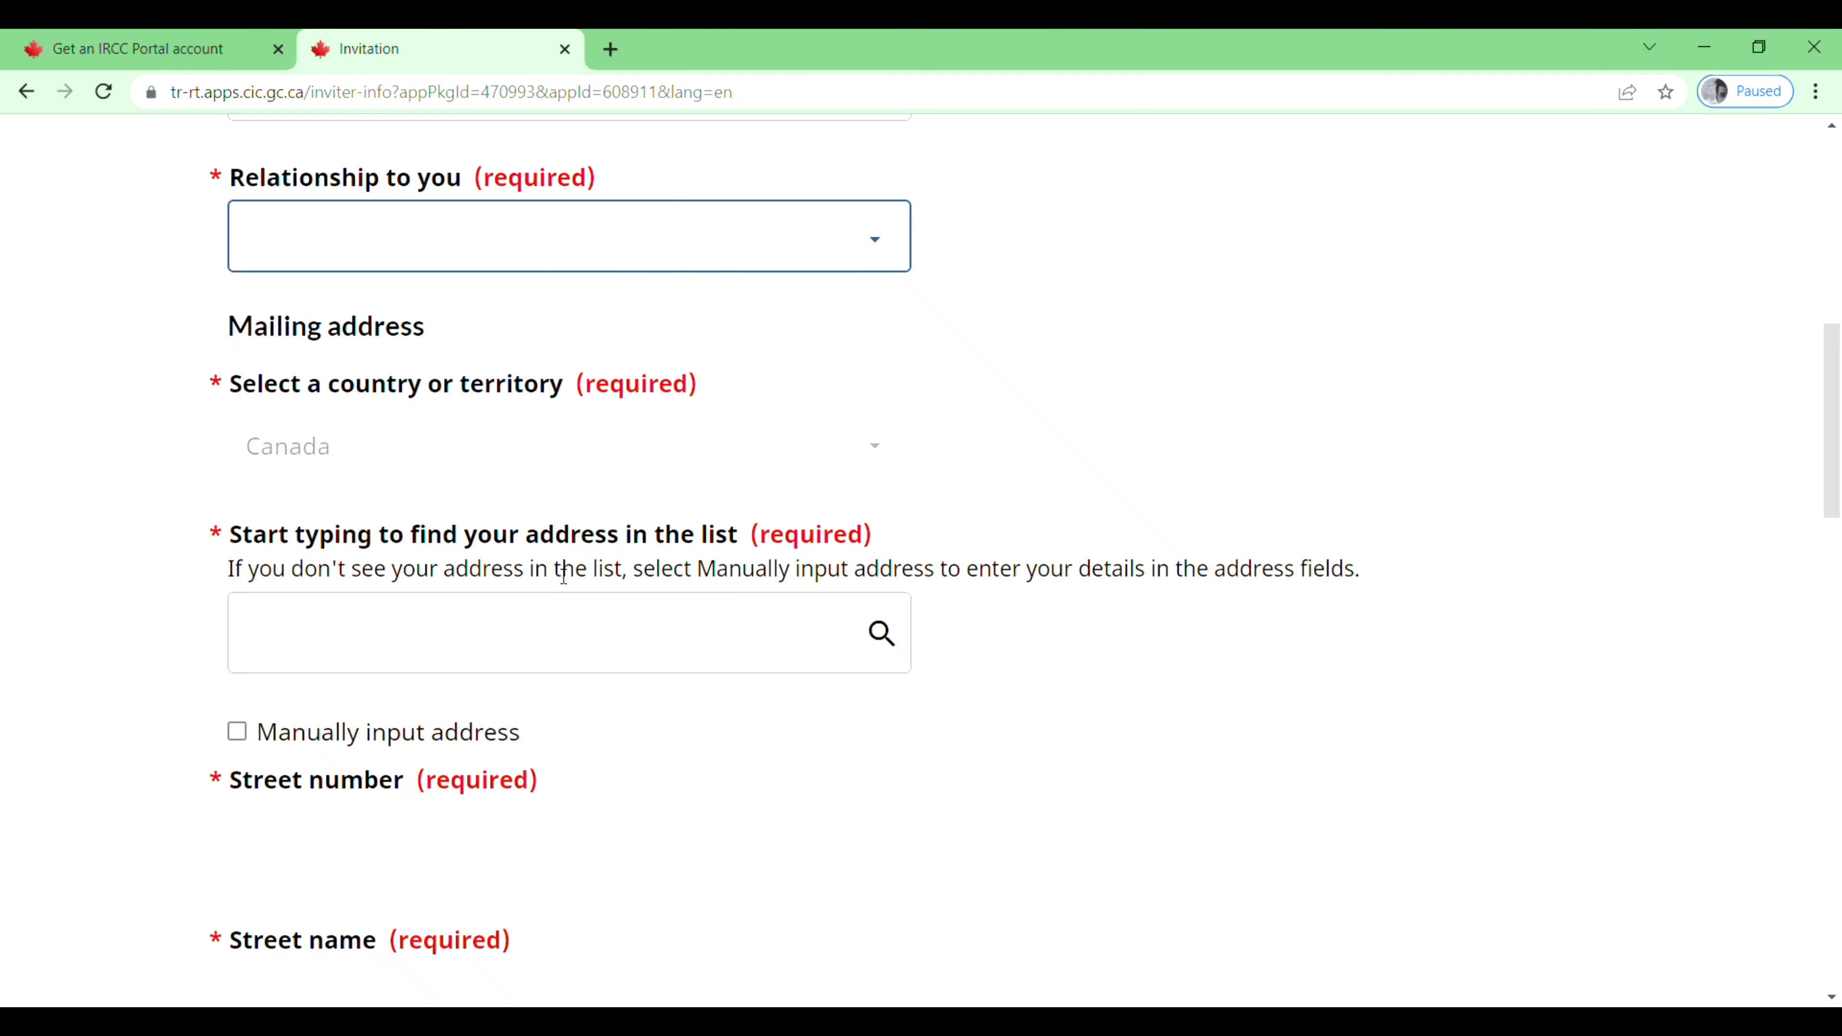
left_click(407, 628)
scroll(604, 650, "down", 4)
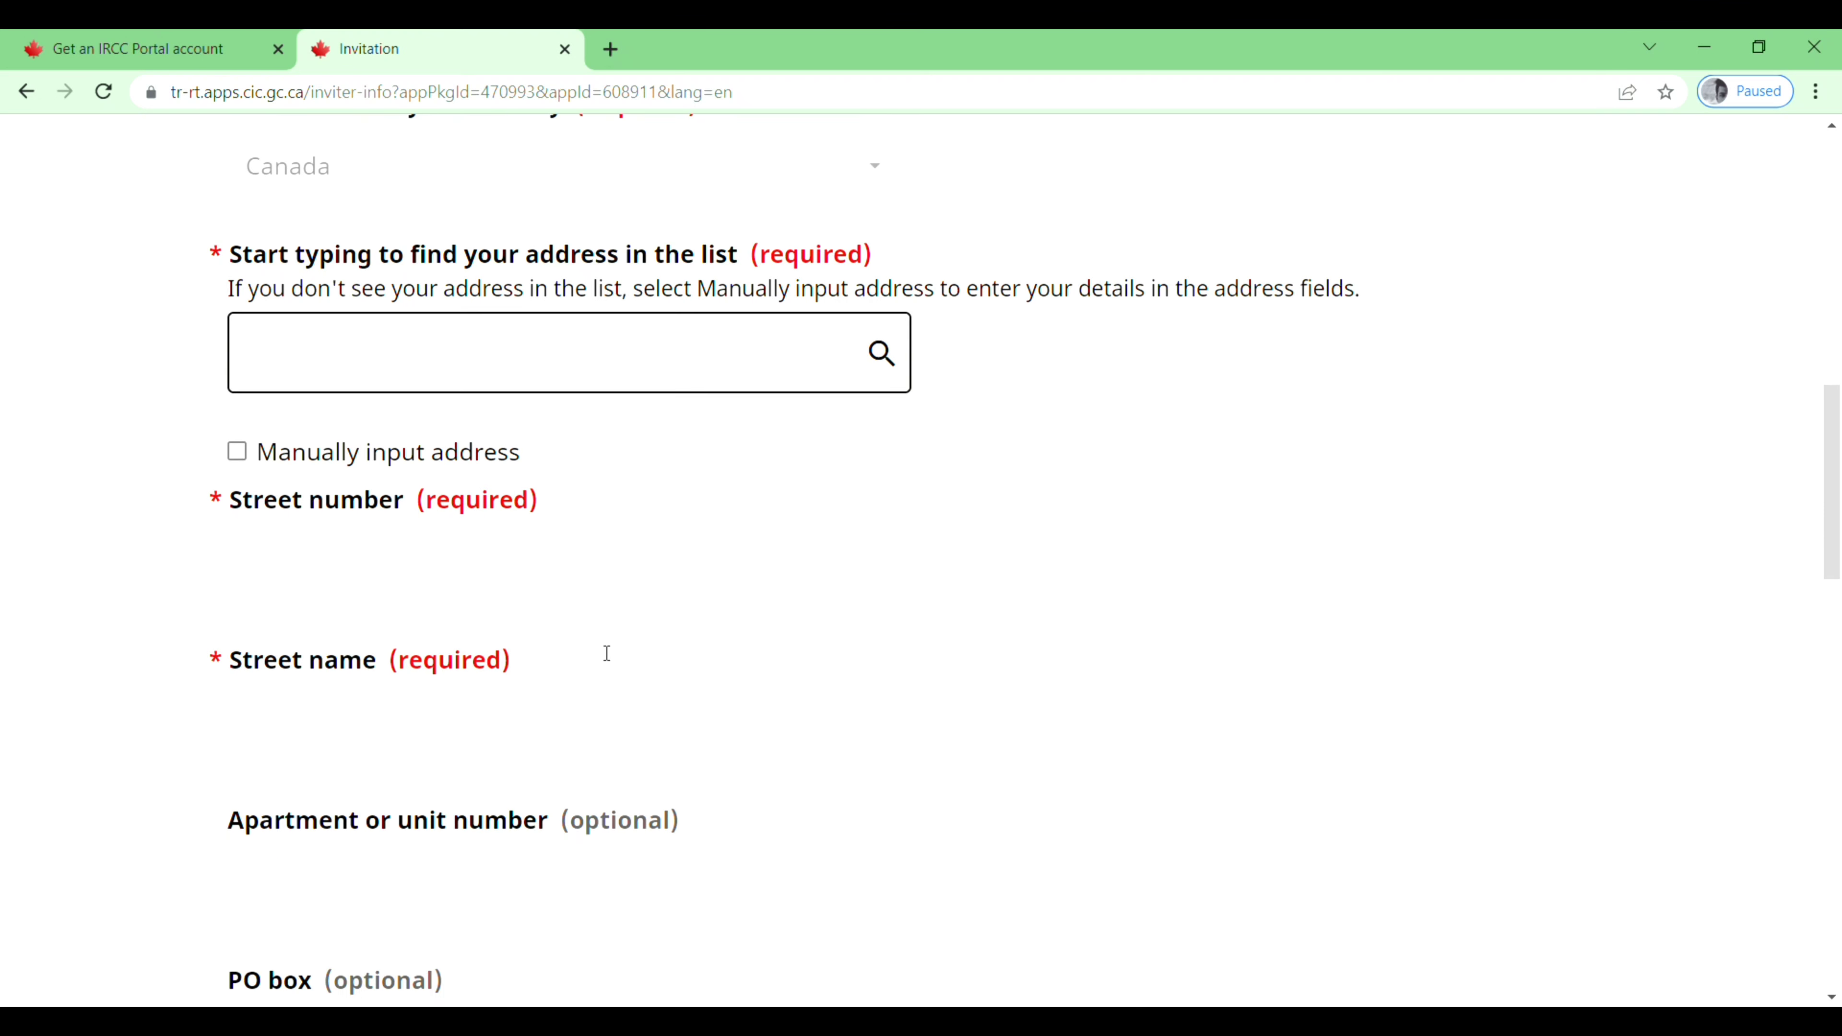
left_click(607, 653)
scroll(596, 696, "down", 2)
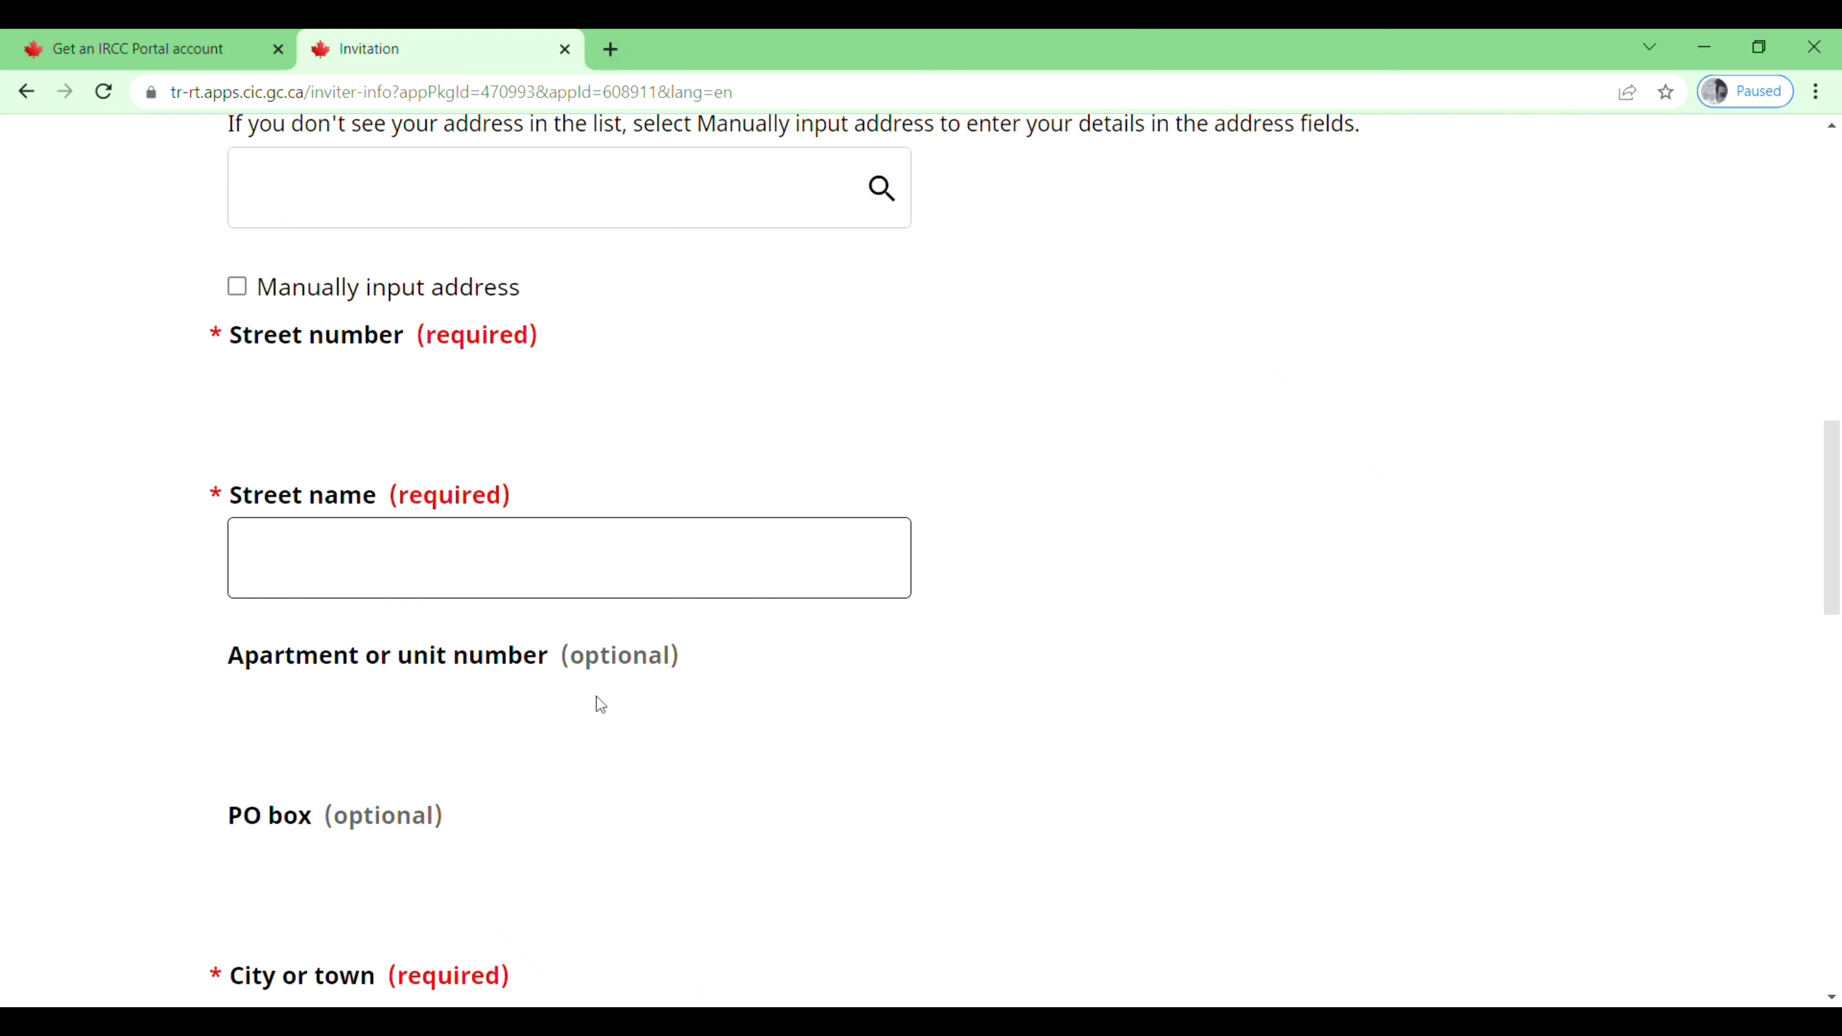
scroll(596, 697, "down", 1)
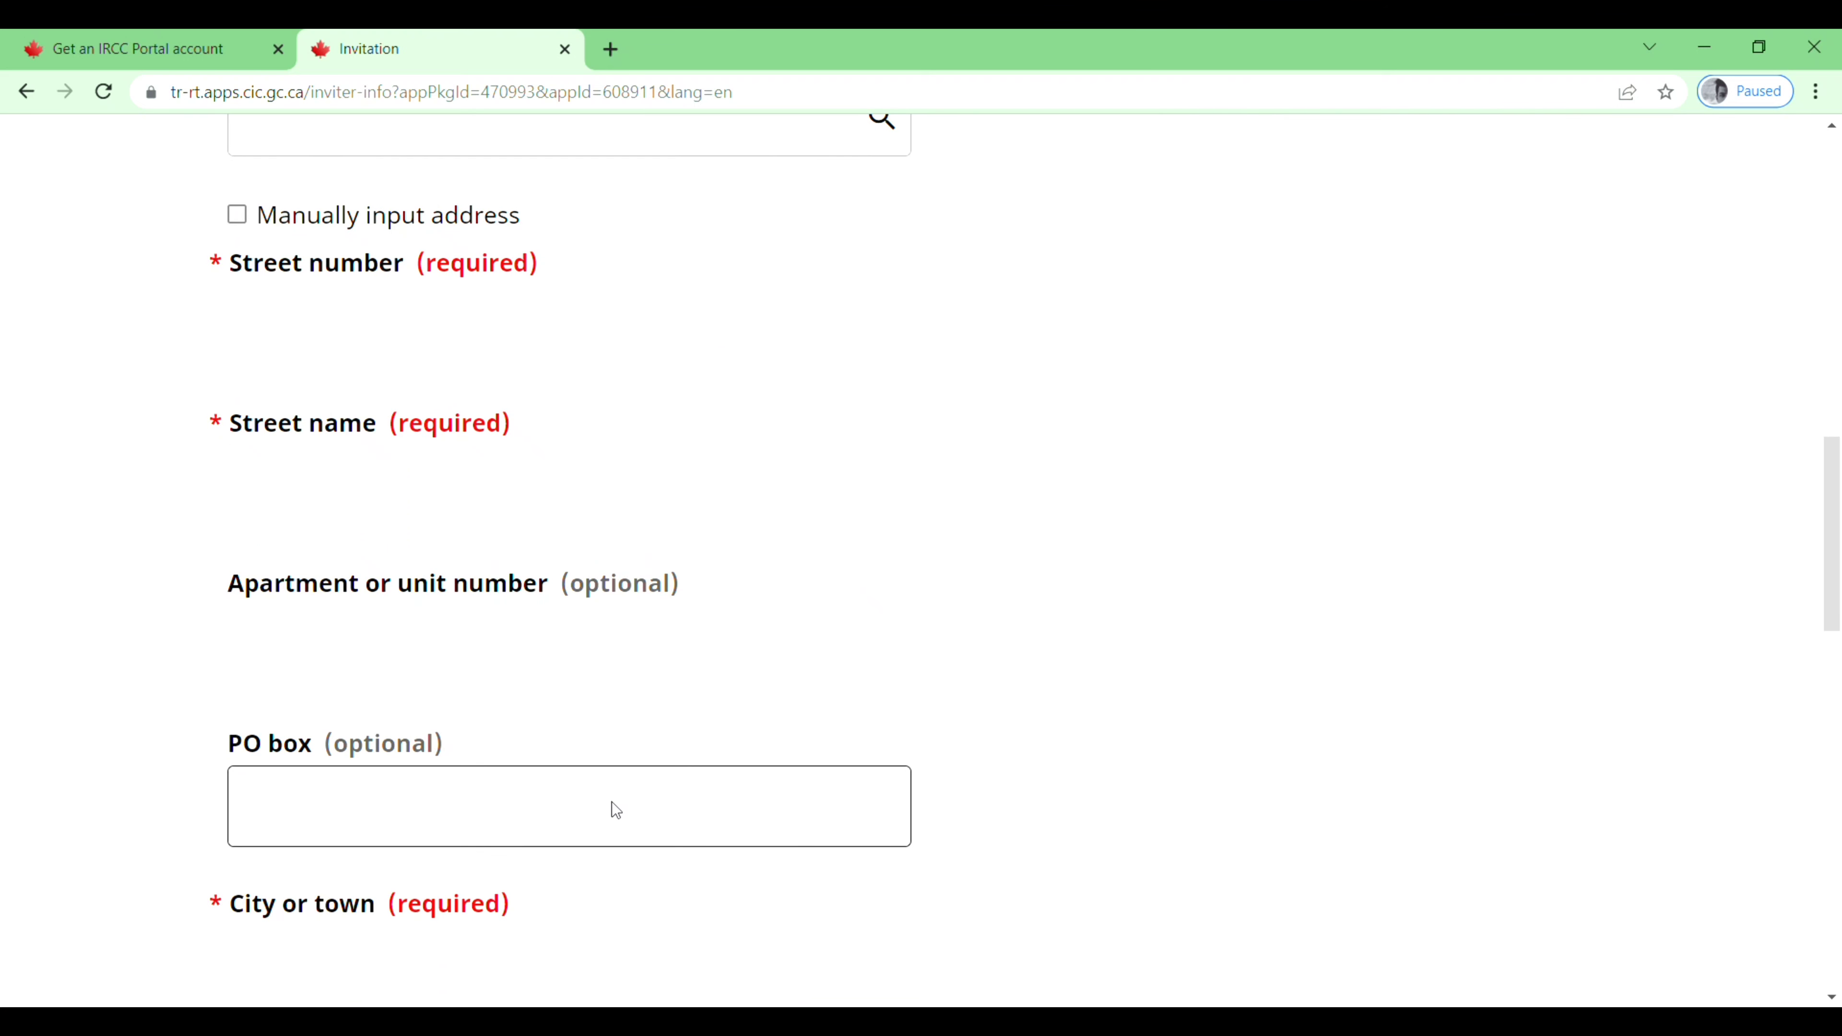
scroll(612, 803, "down", 2)
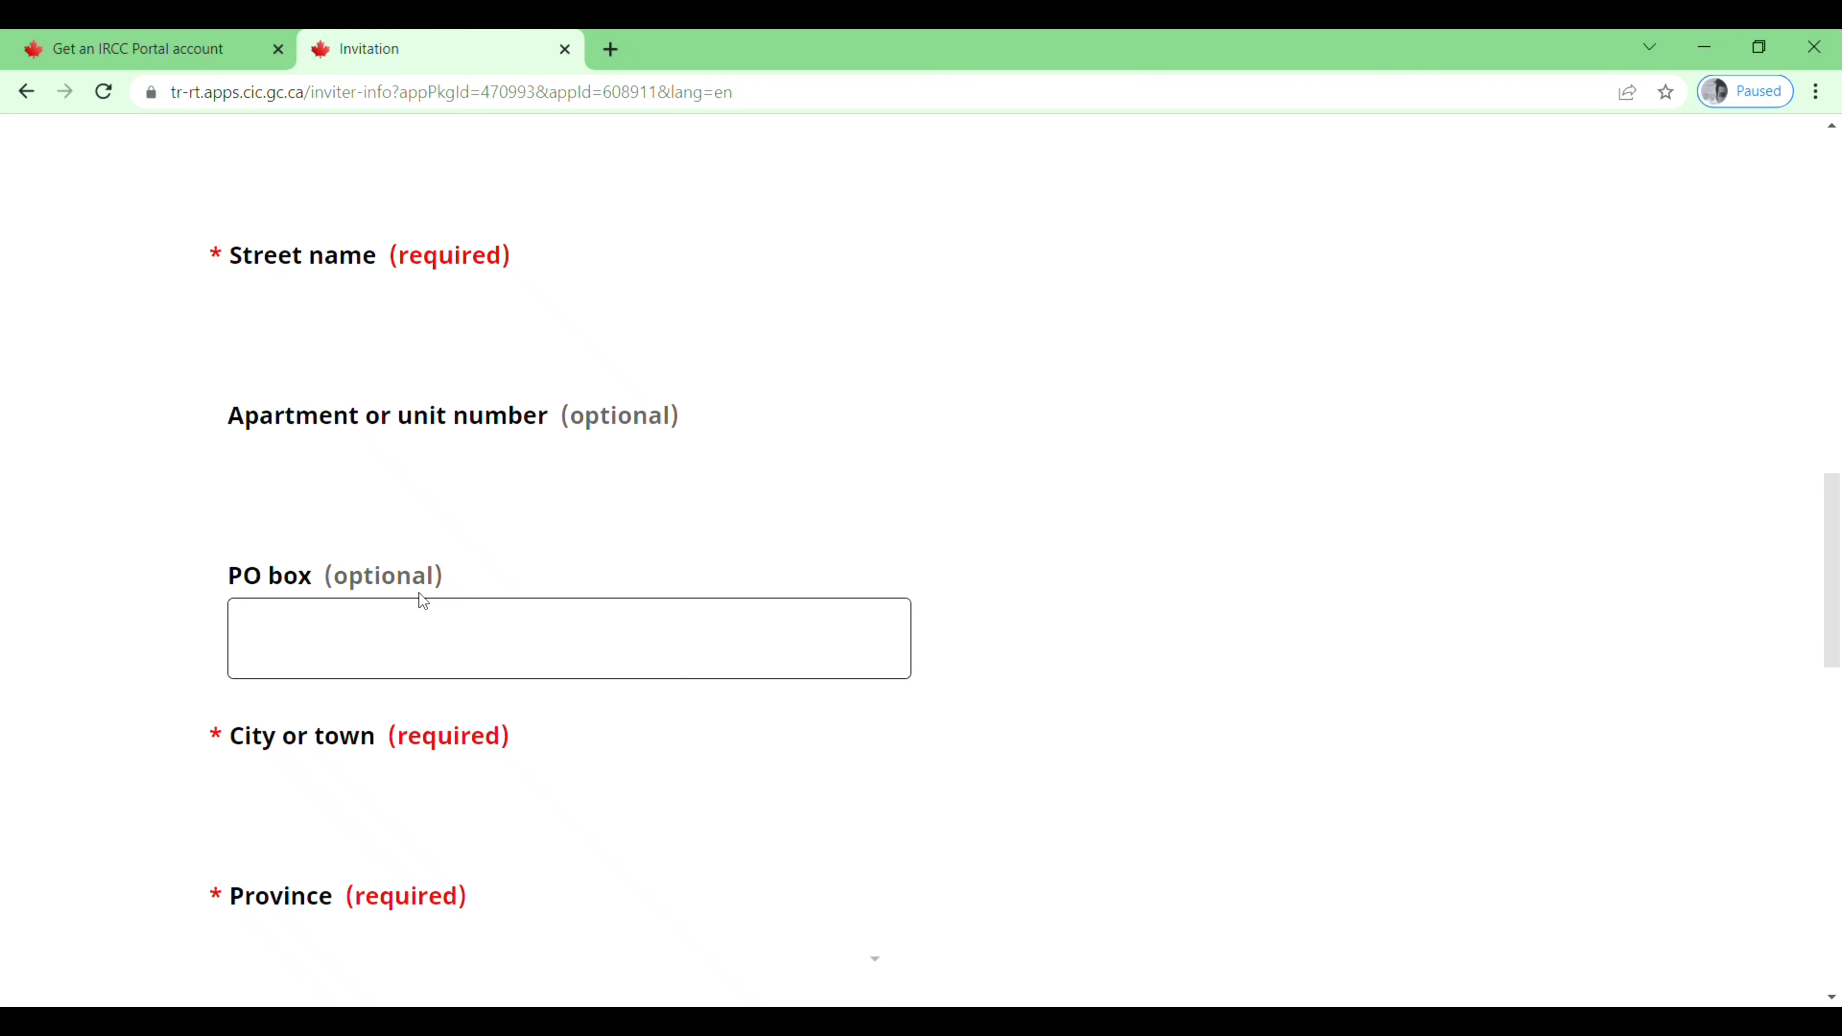
scroll(615, 744, "down", 5)
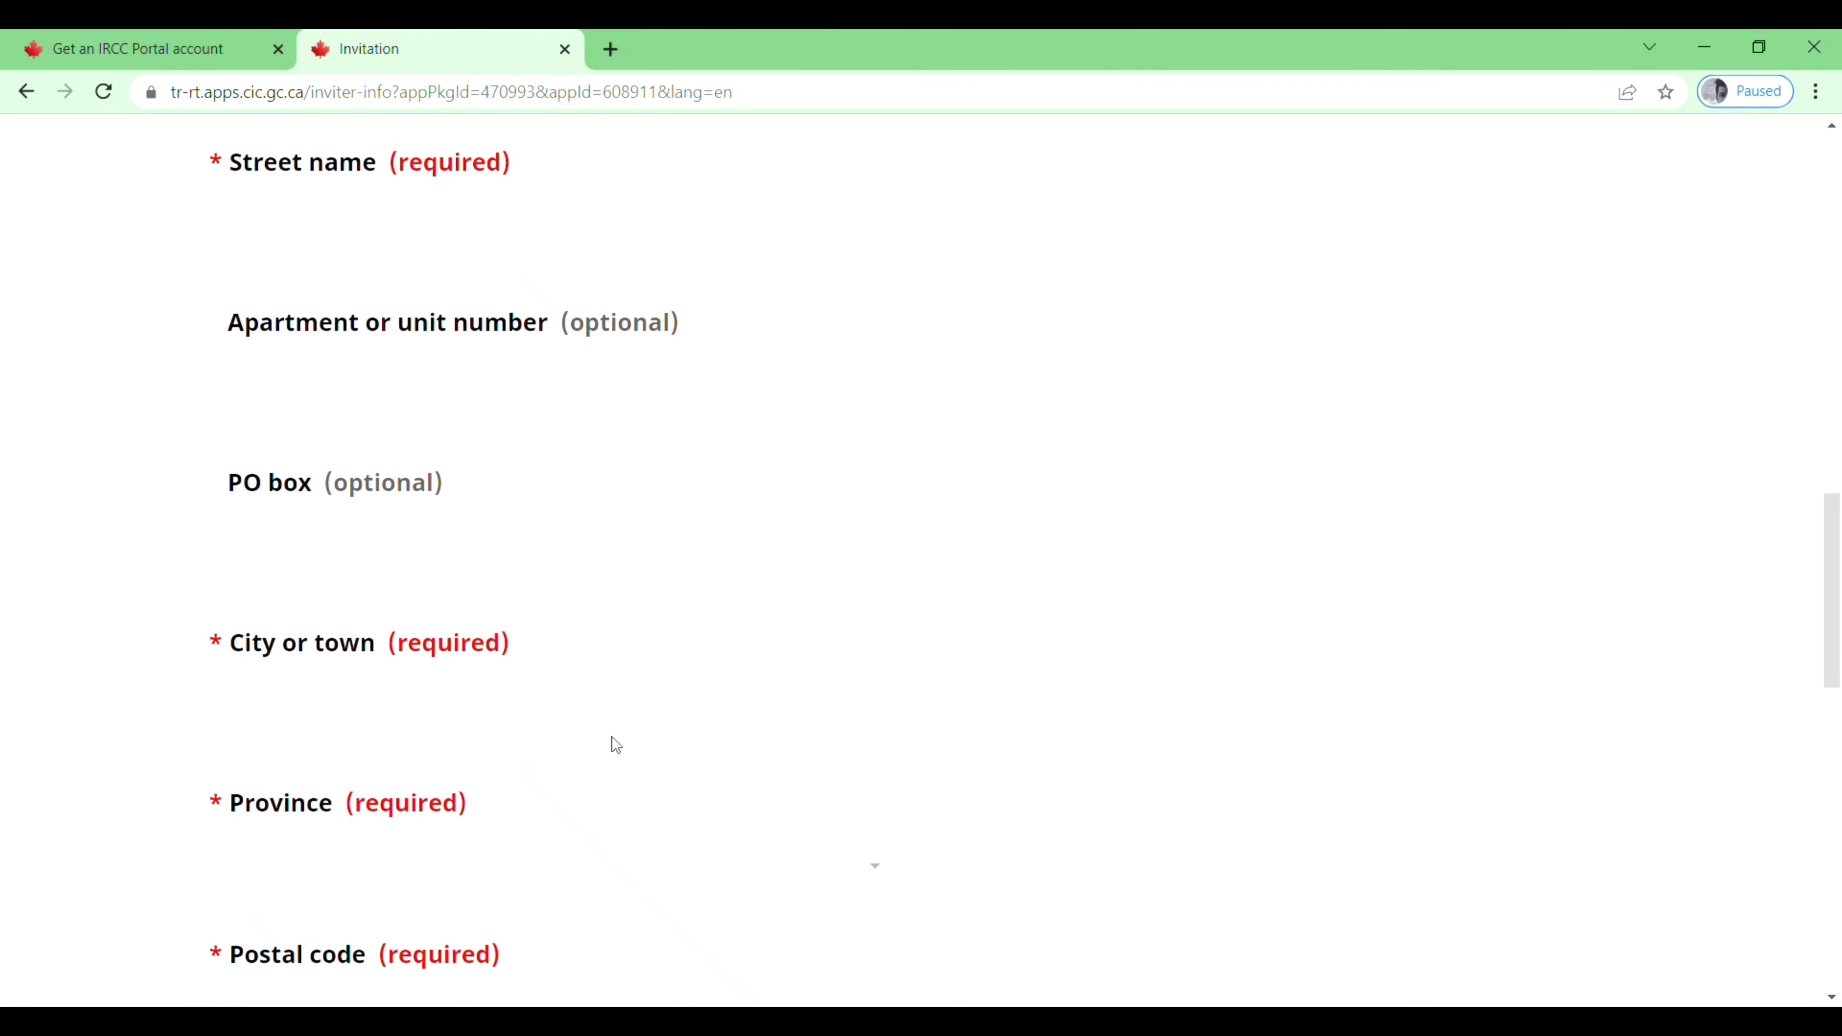
scroll(592, 623, "down", 4)
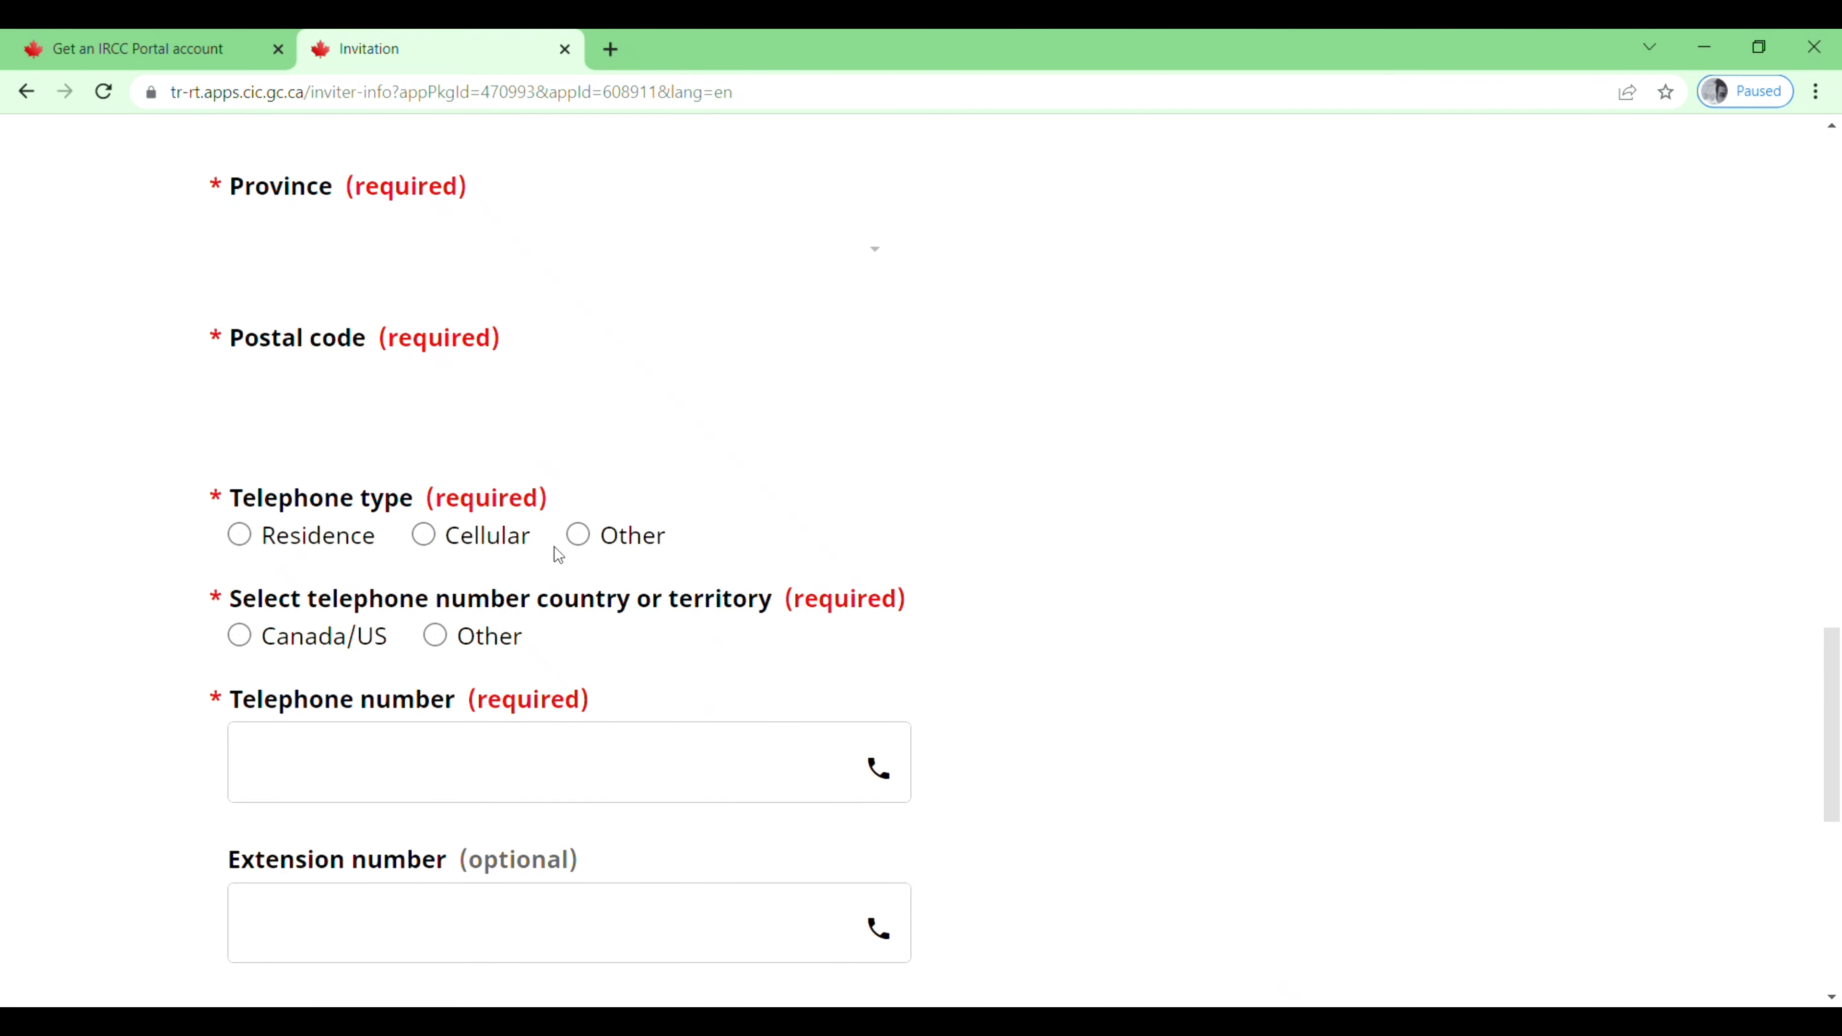
scroll(577, 631, "down", 2)
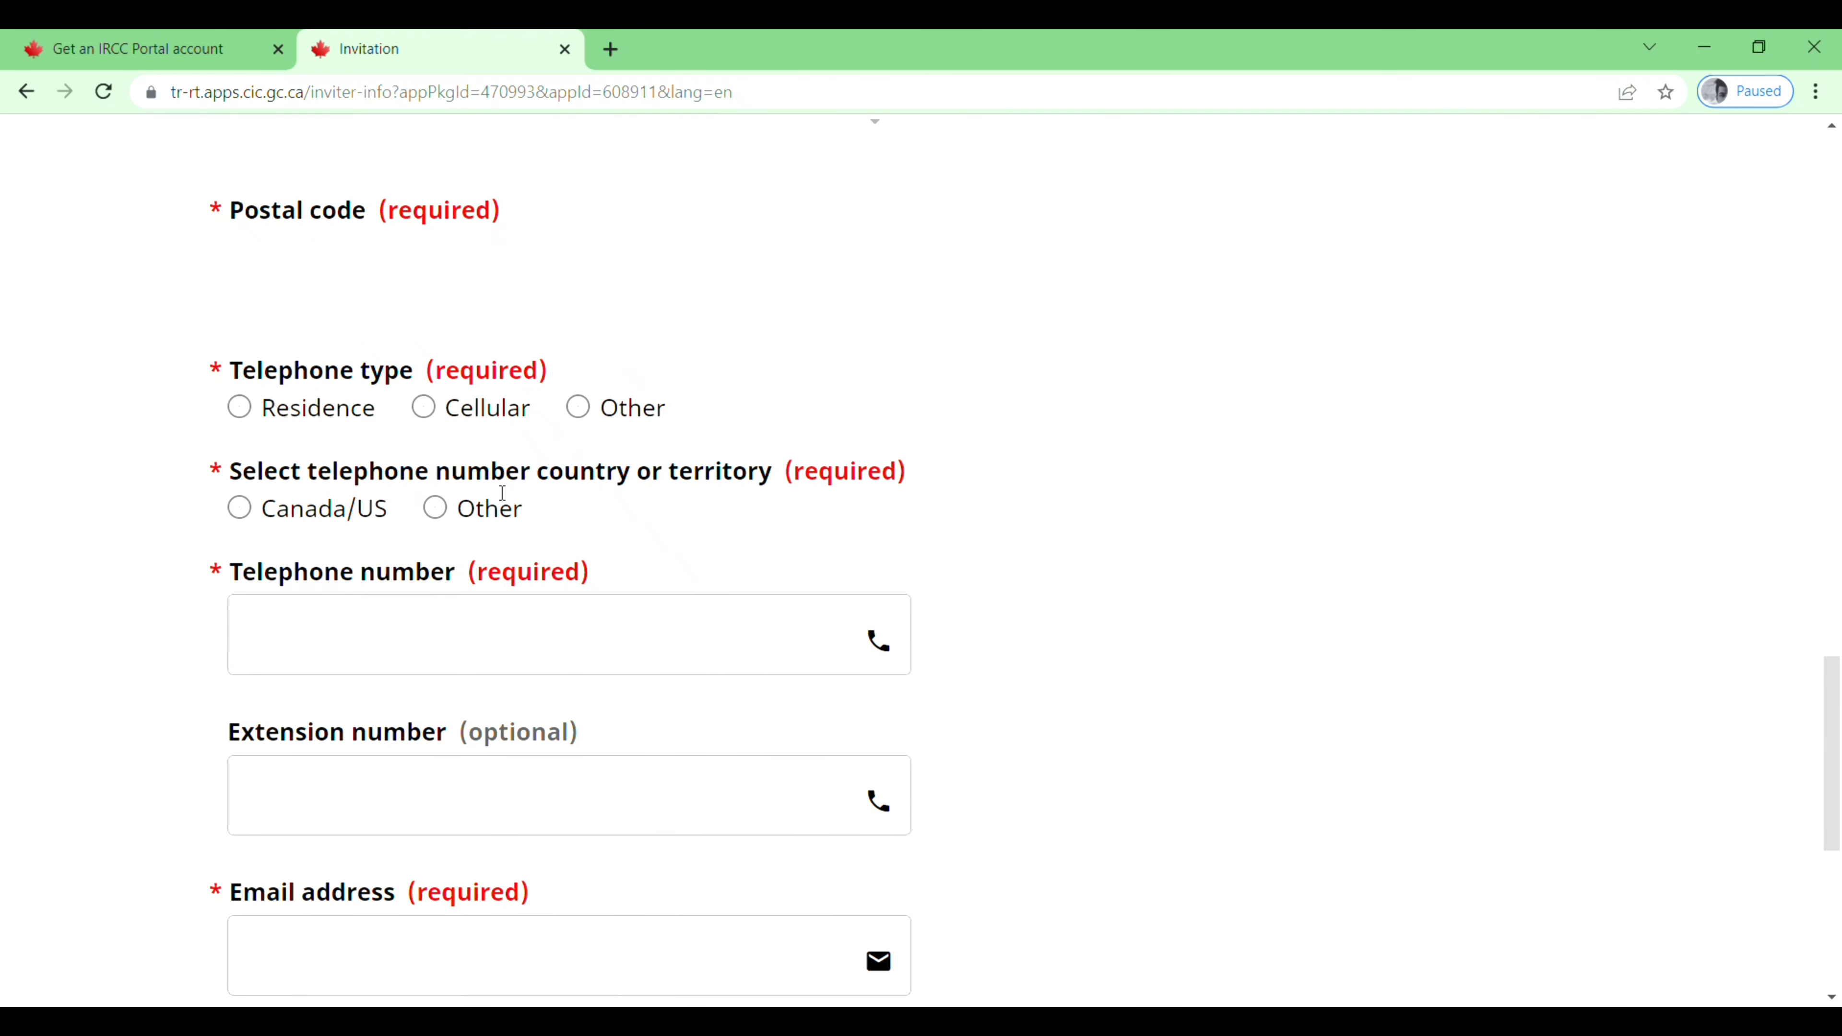
scroll(698, 526, "down", 5)
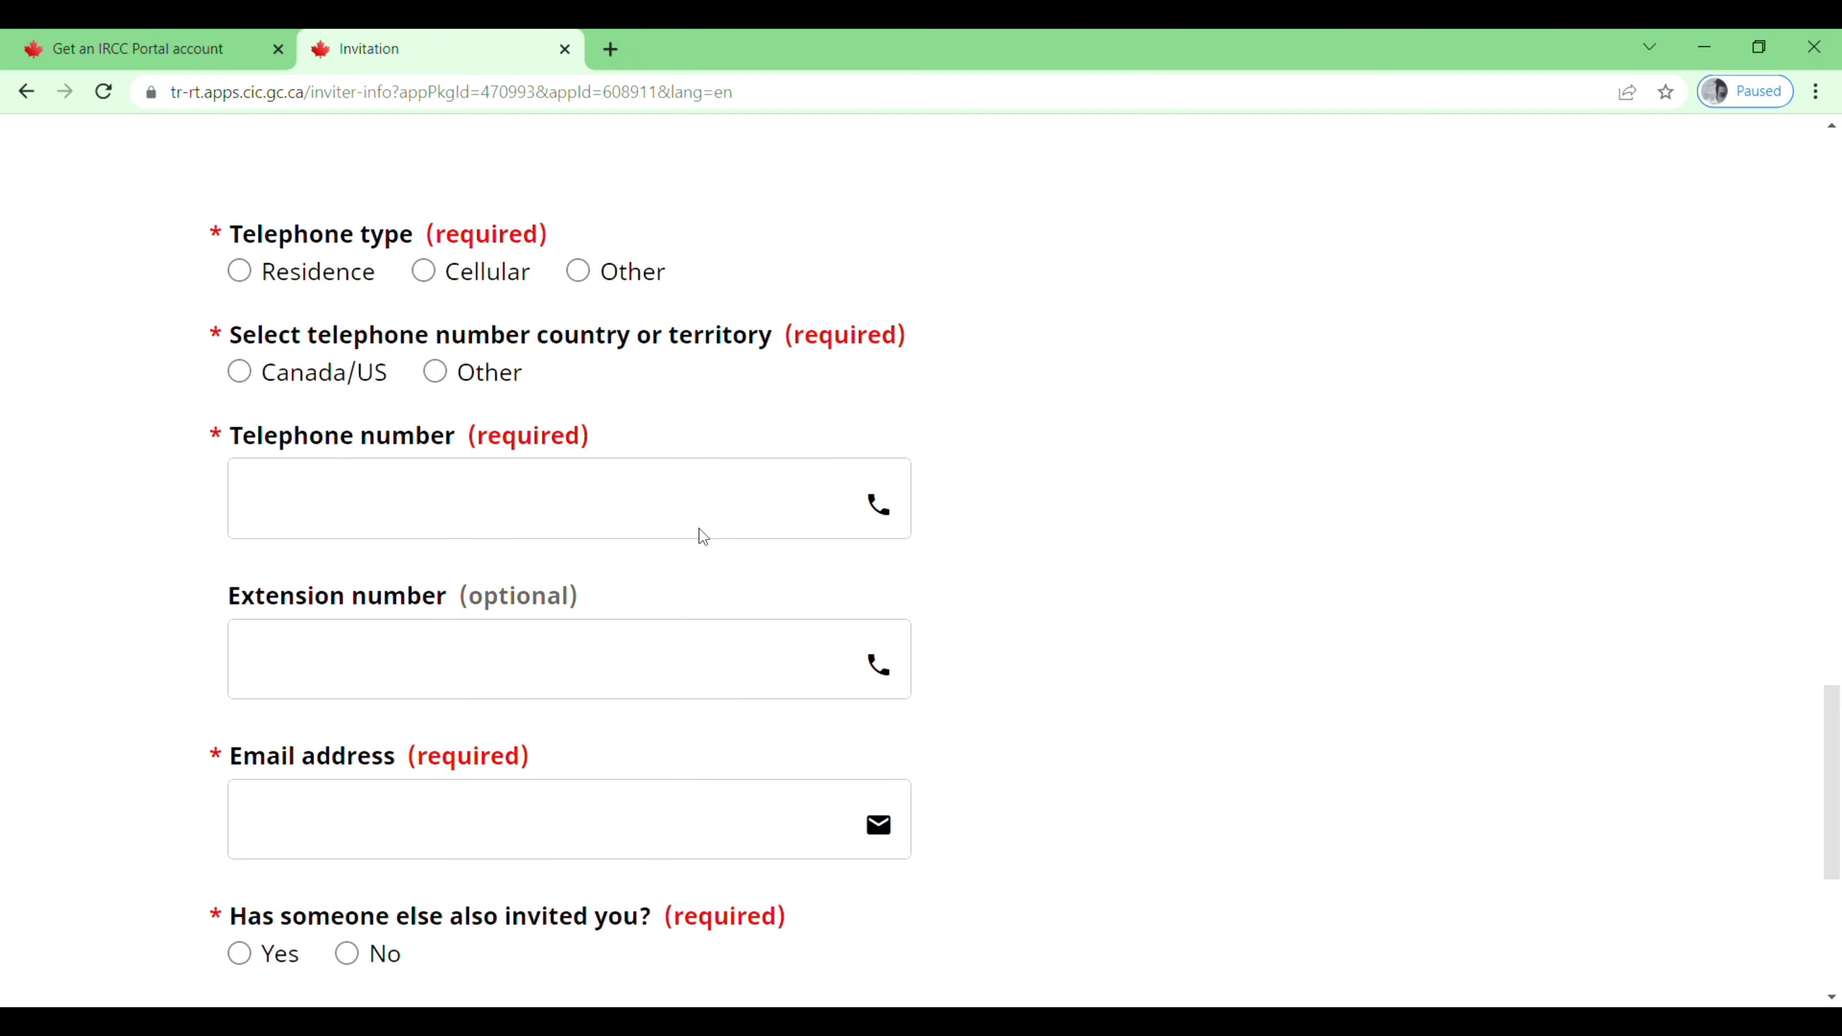
scroll(702, 537, "down", 2)
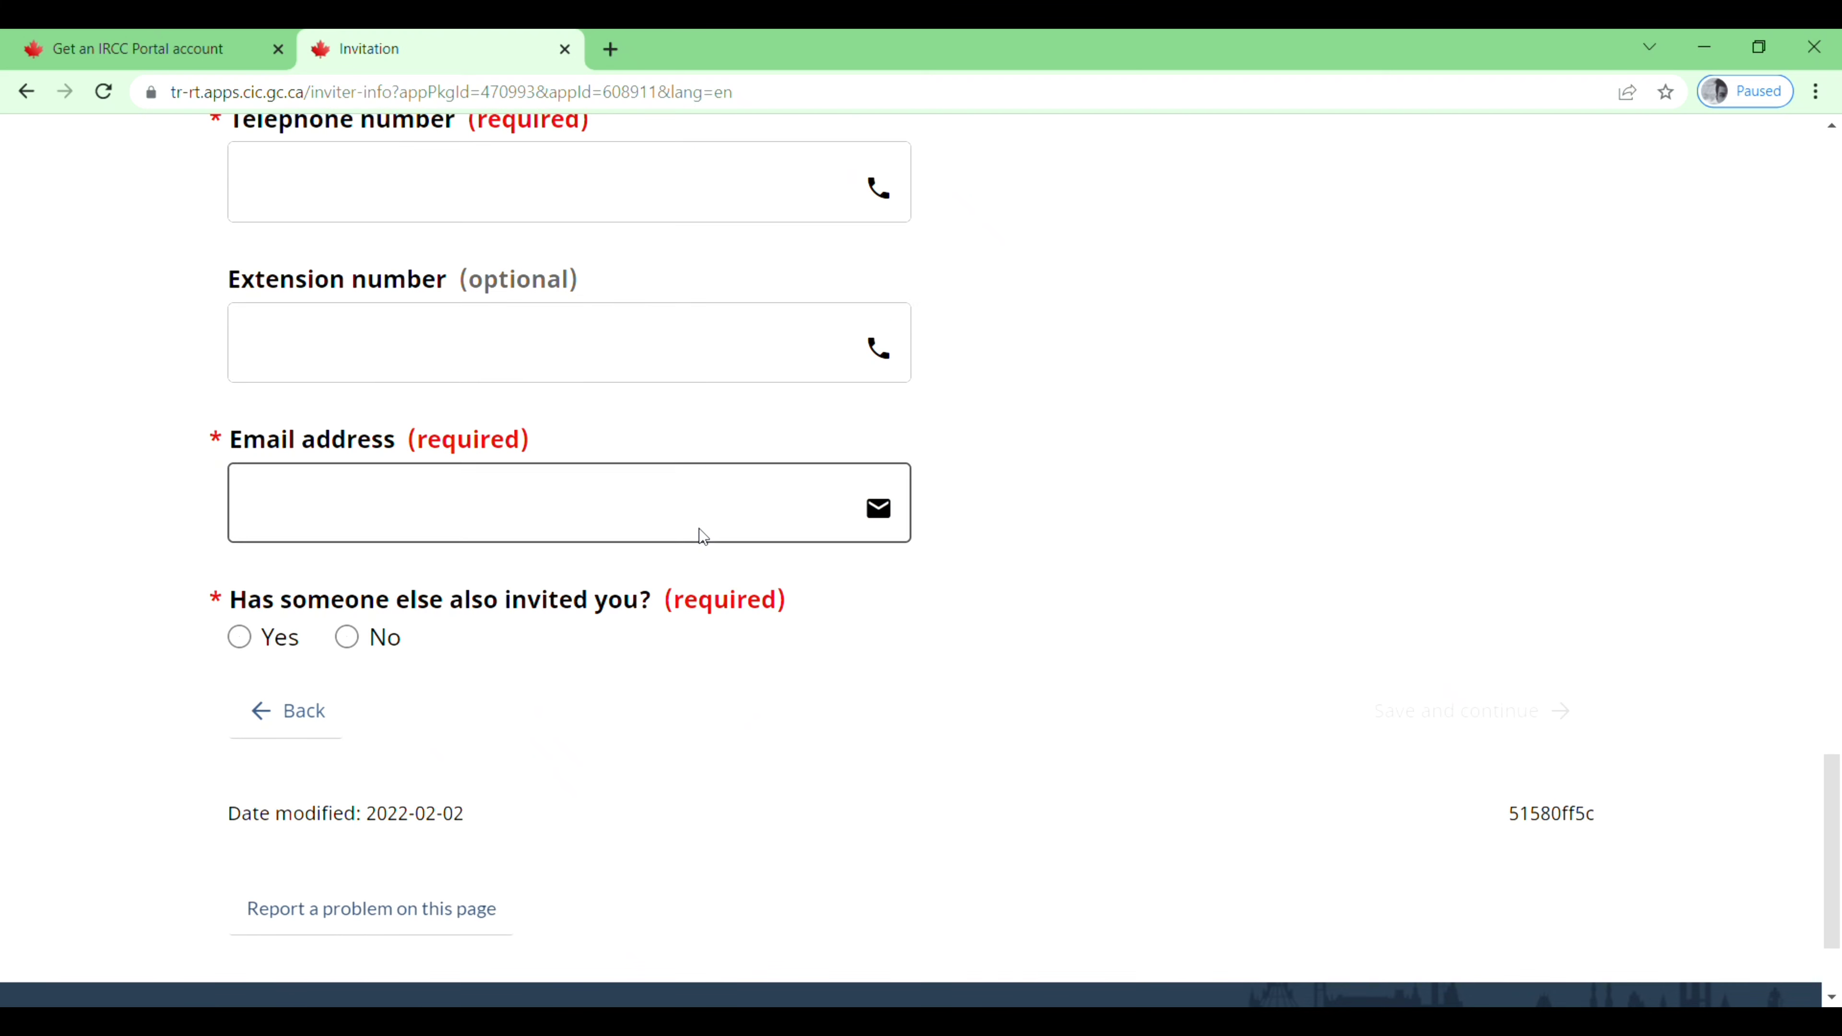
scroll(641, 679, "down", 2)
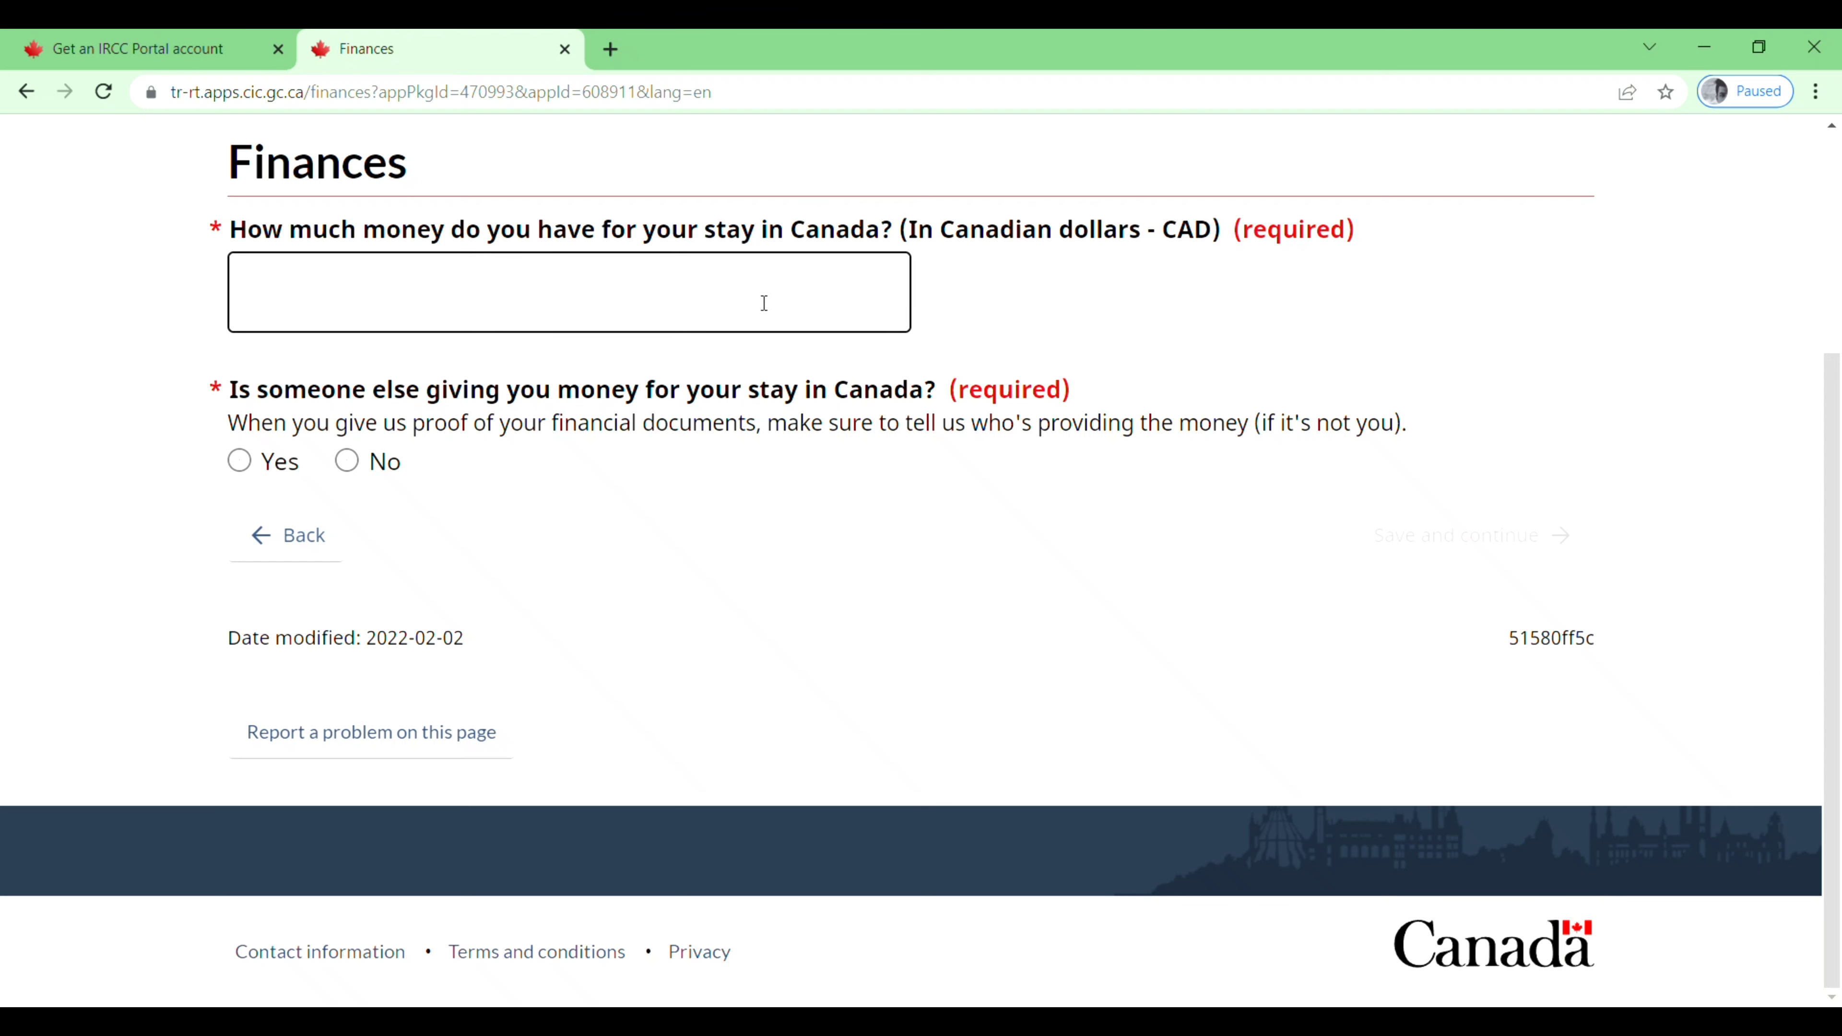
Step: Enter 8000 CAD as the money available for the stay, answer No to someone else giving money, and save and continue
left_click(707, 311)
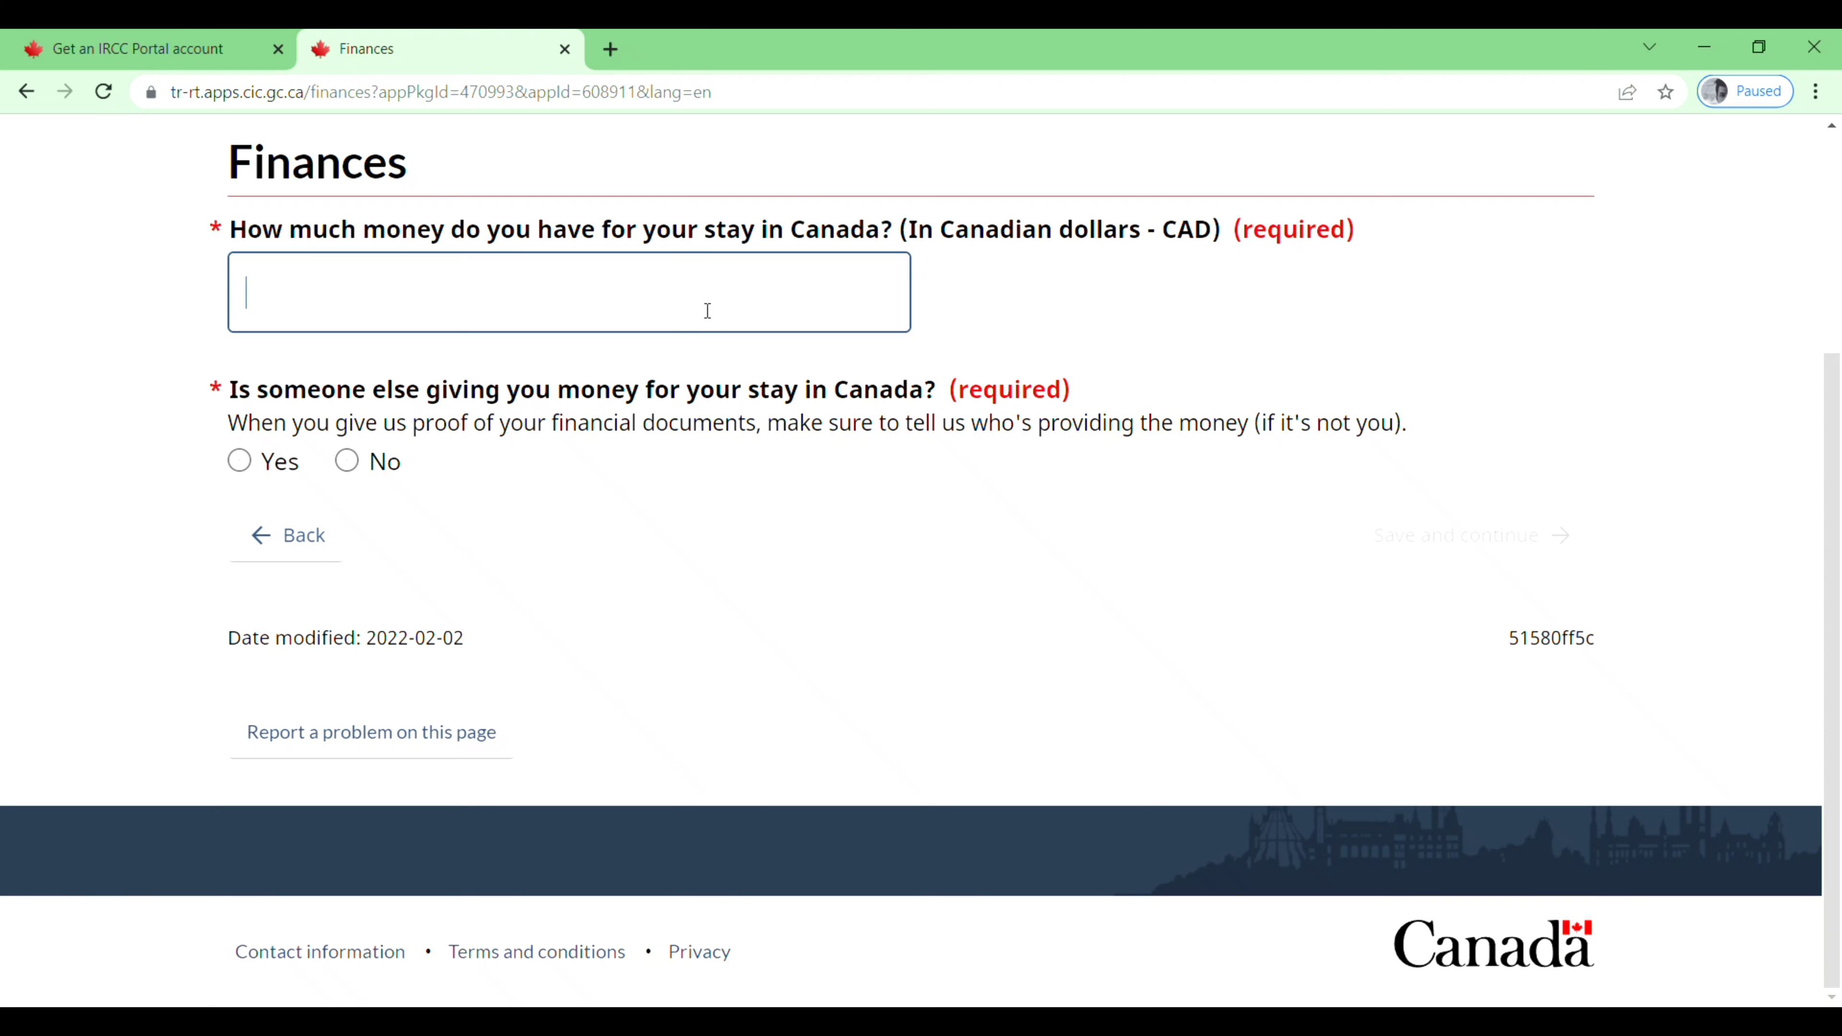
type("8000")
left_click(361, 468)
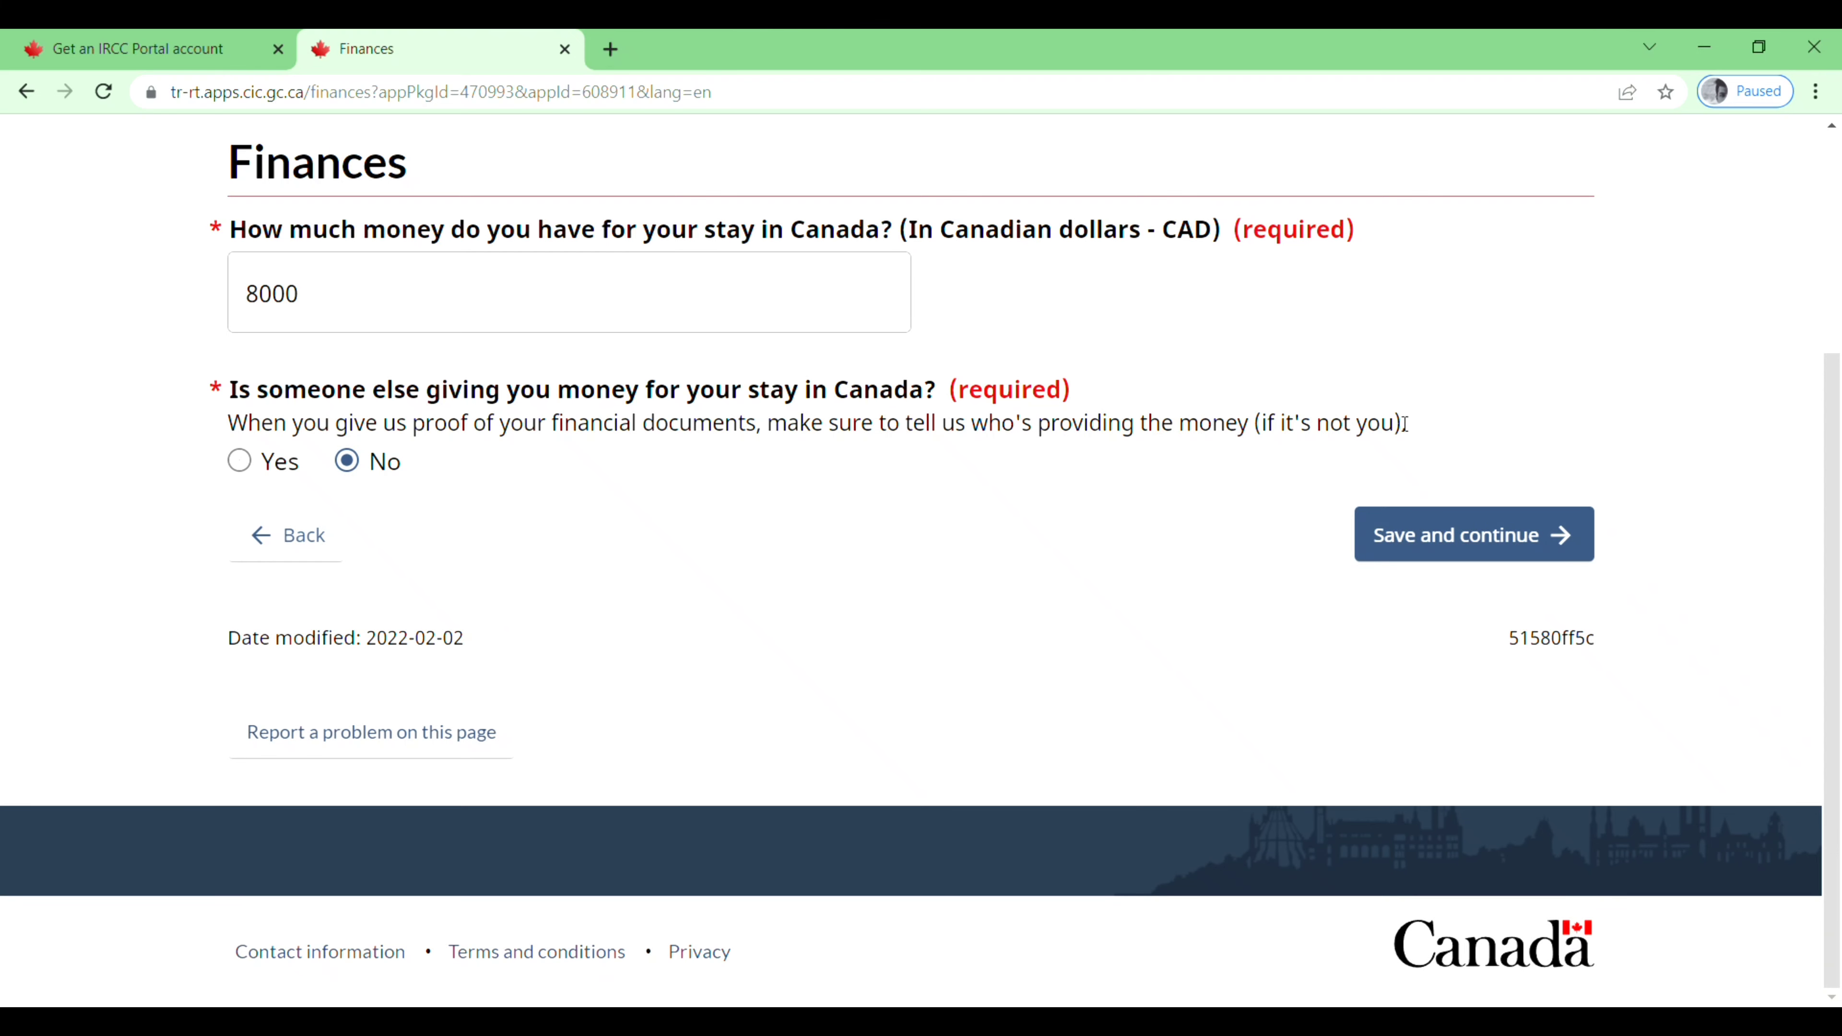
left_click(1457, 535)
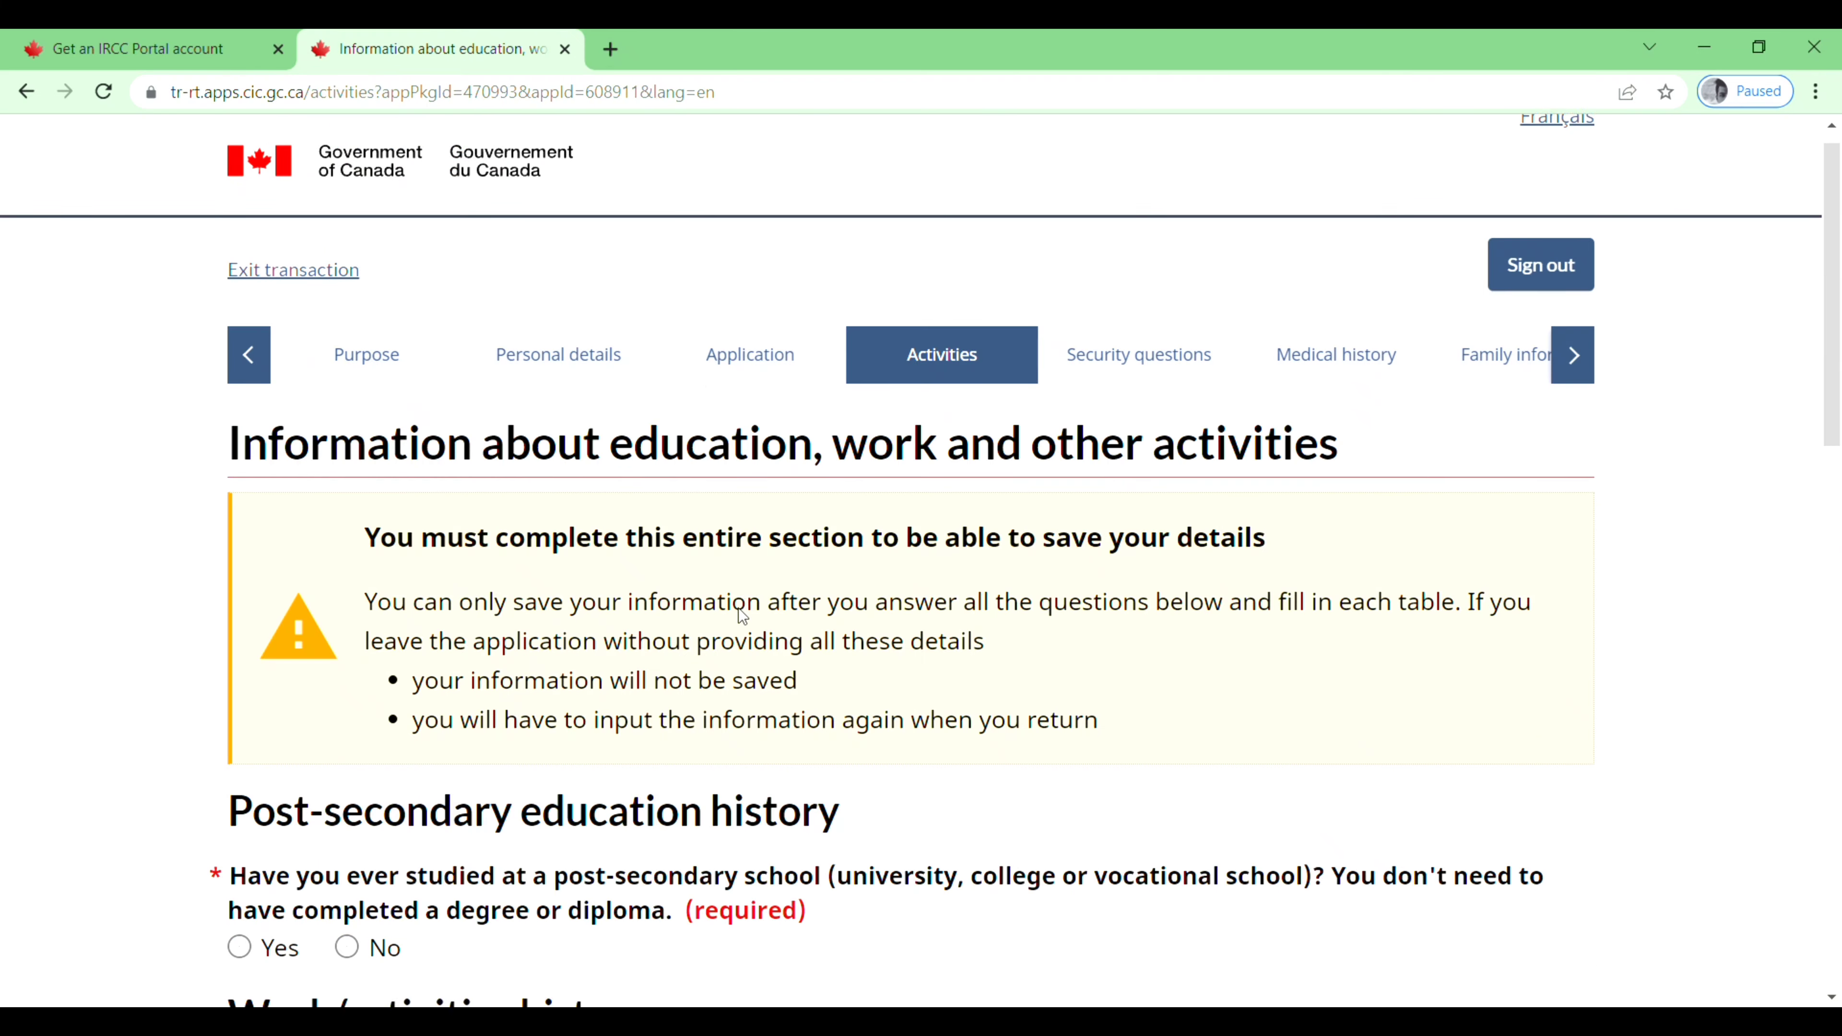
Step: Answer Yes to having studied at a post-secondary school and No to military, security organization or police service
scroll(741, 615, "down", 5)
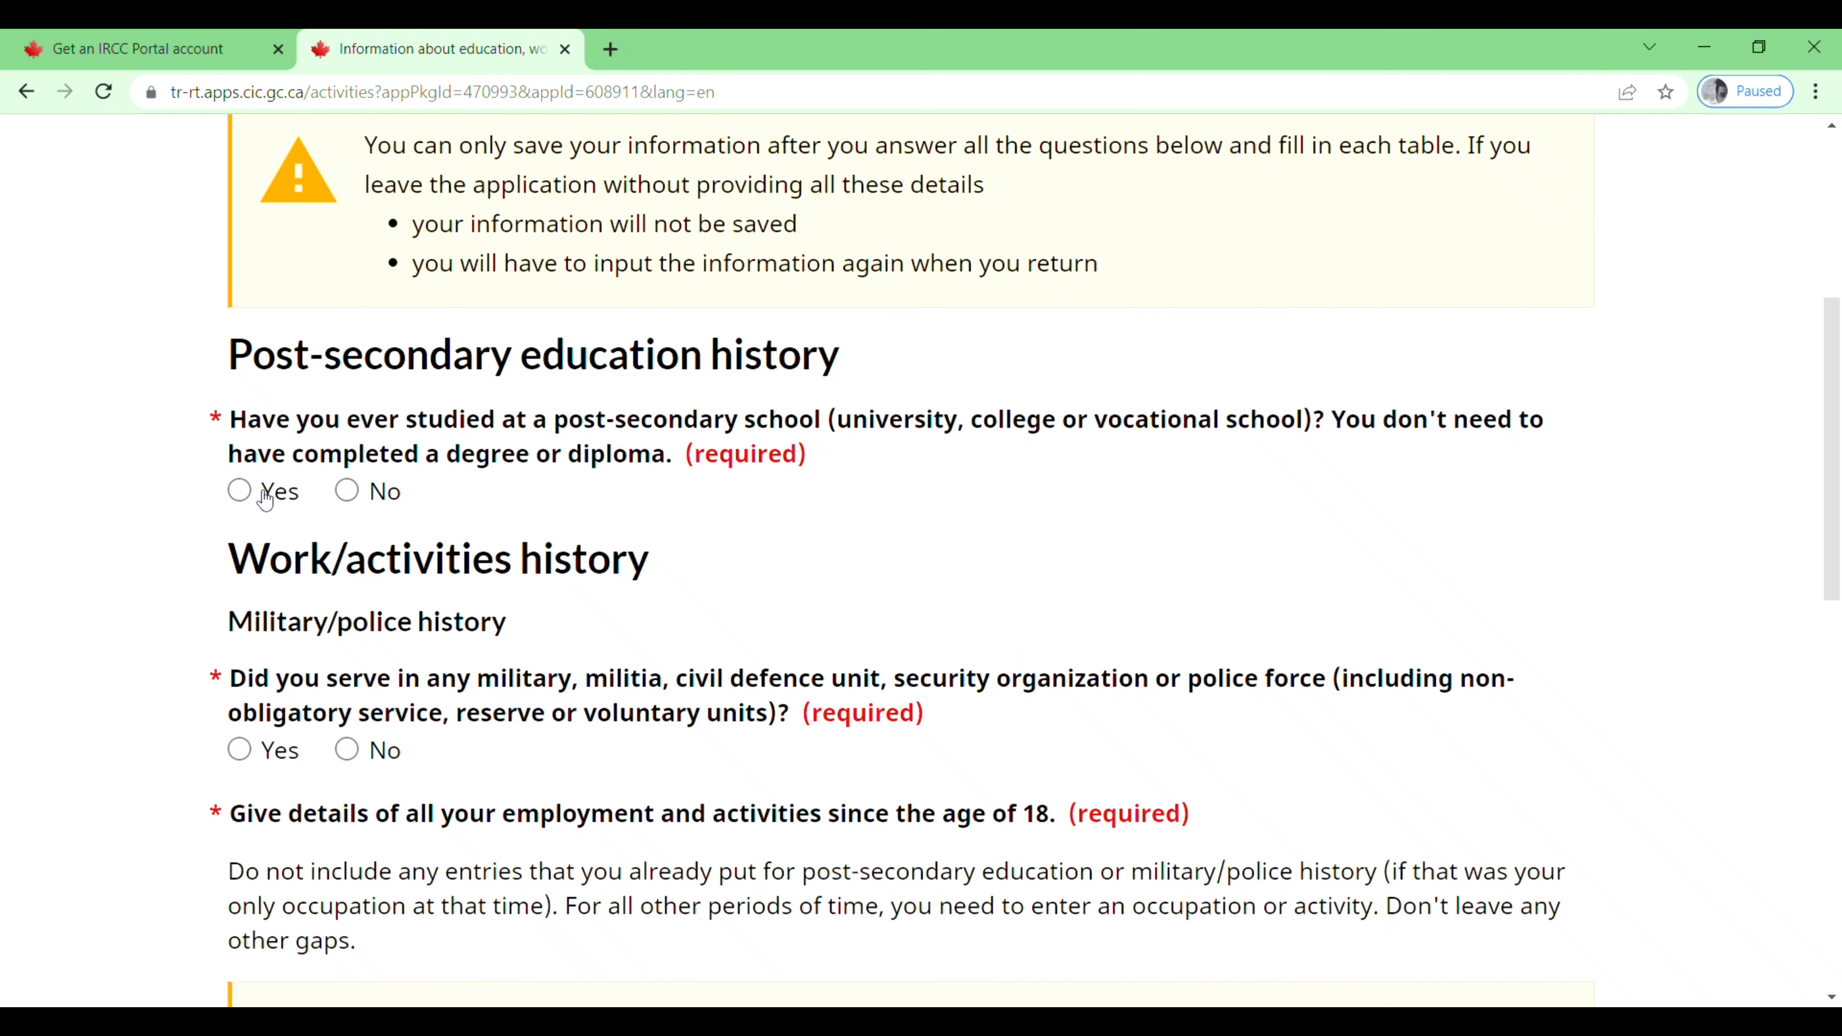
left_click(241, 491)
scroll(569, 612, "down", 2)
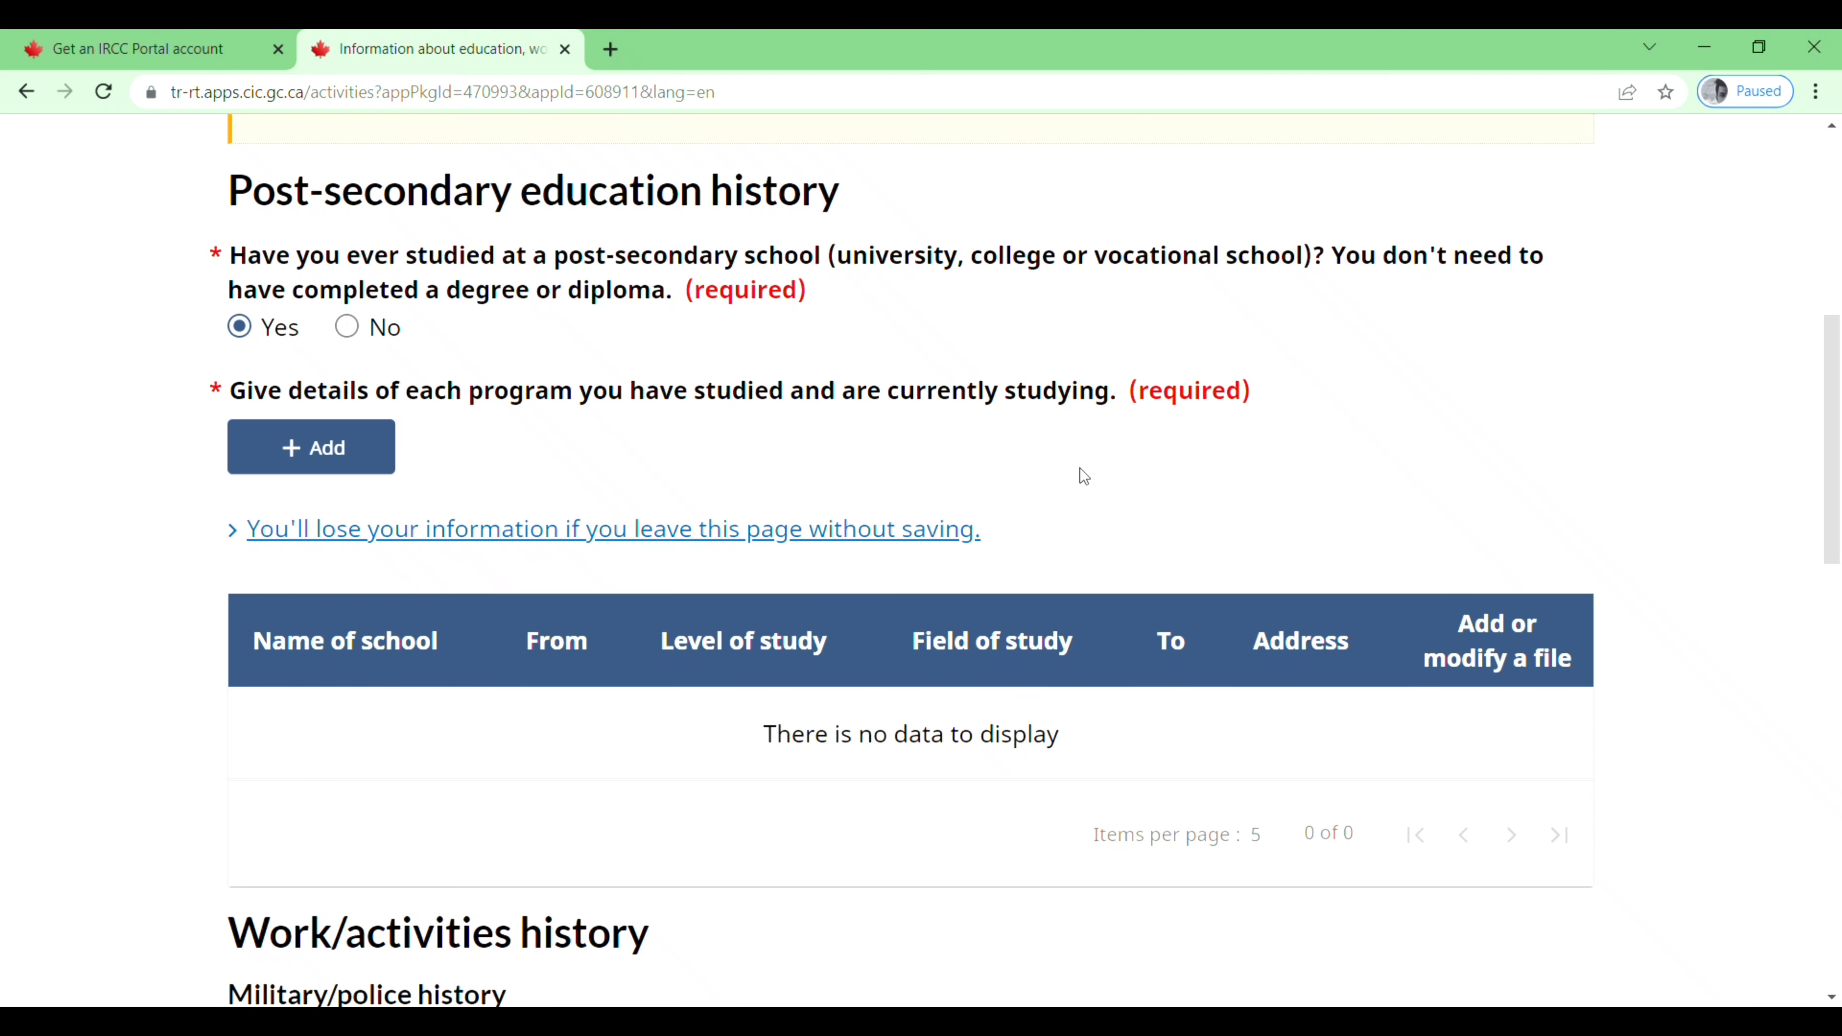
scroll(1070, 470, "down", 7)
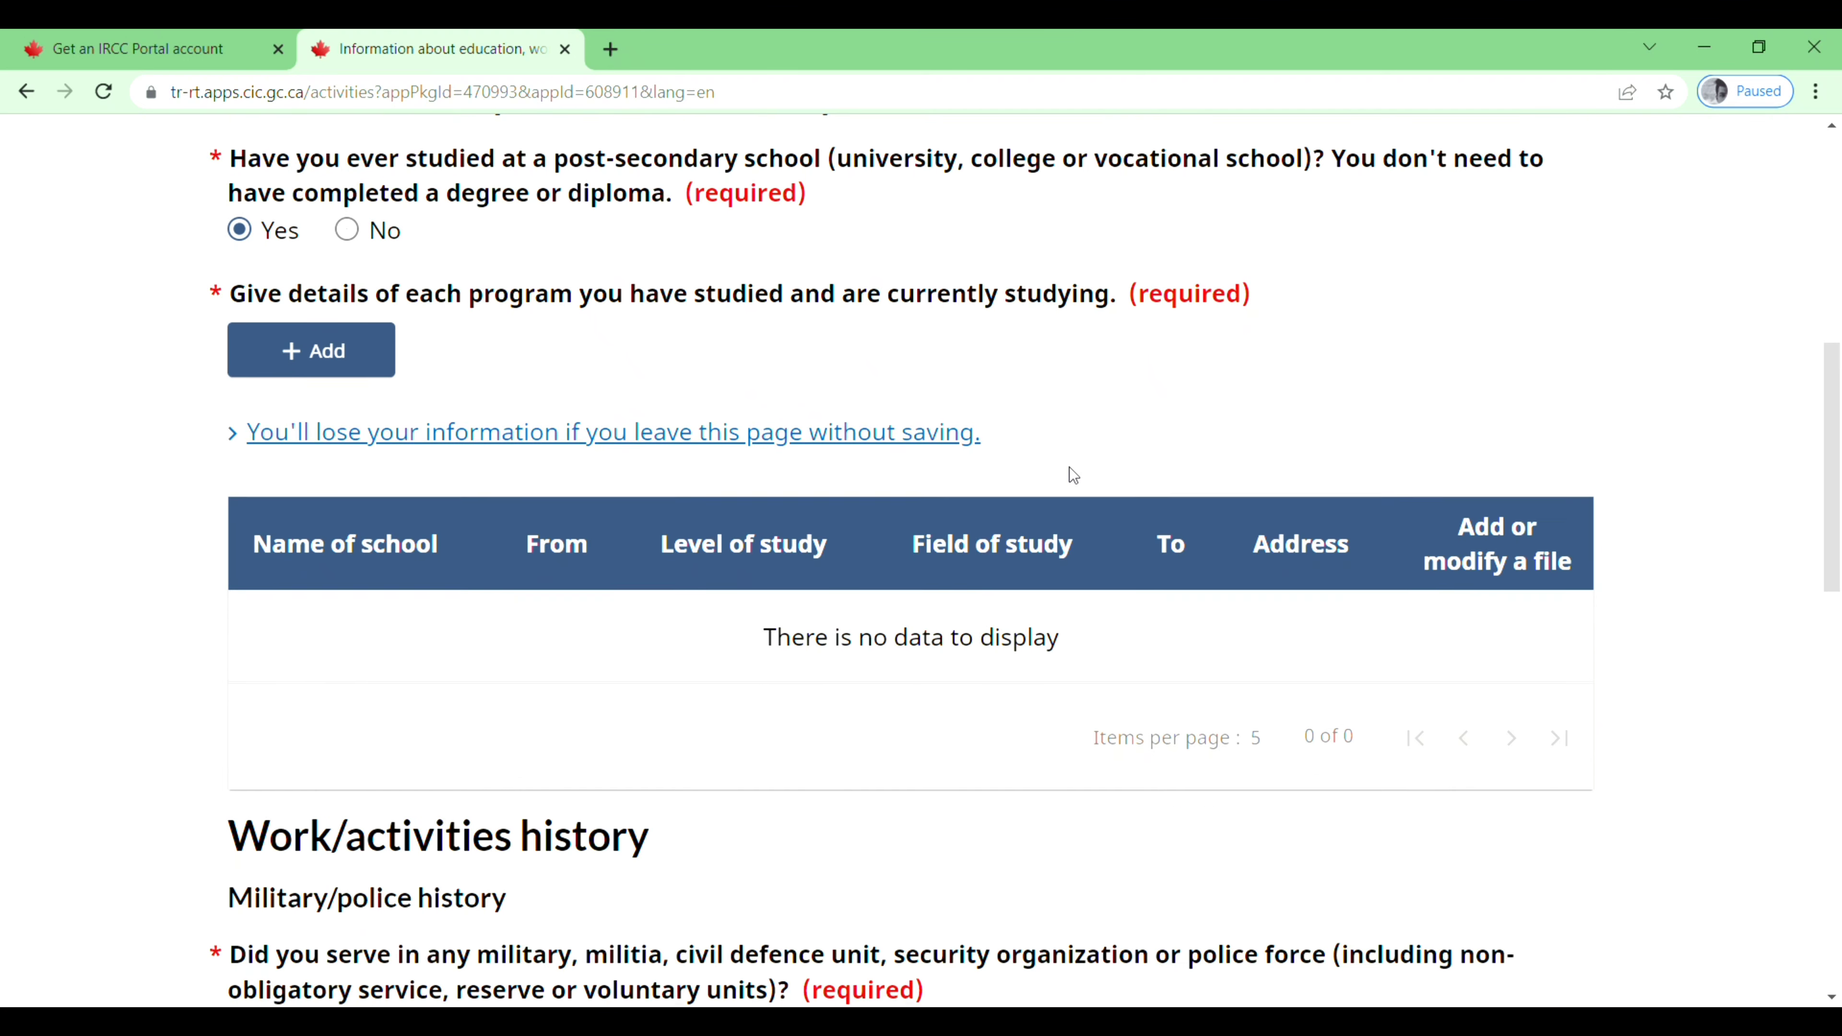
scroll(1068, 468, "down", 1)
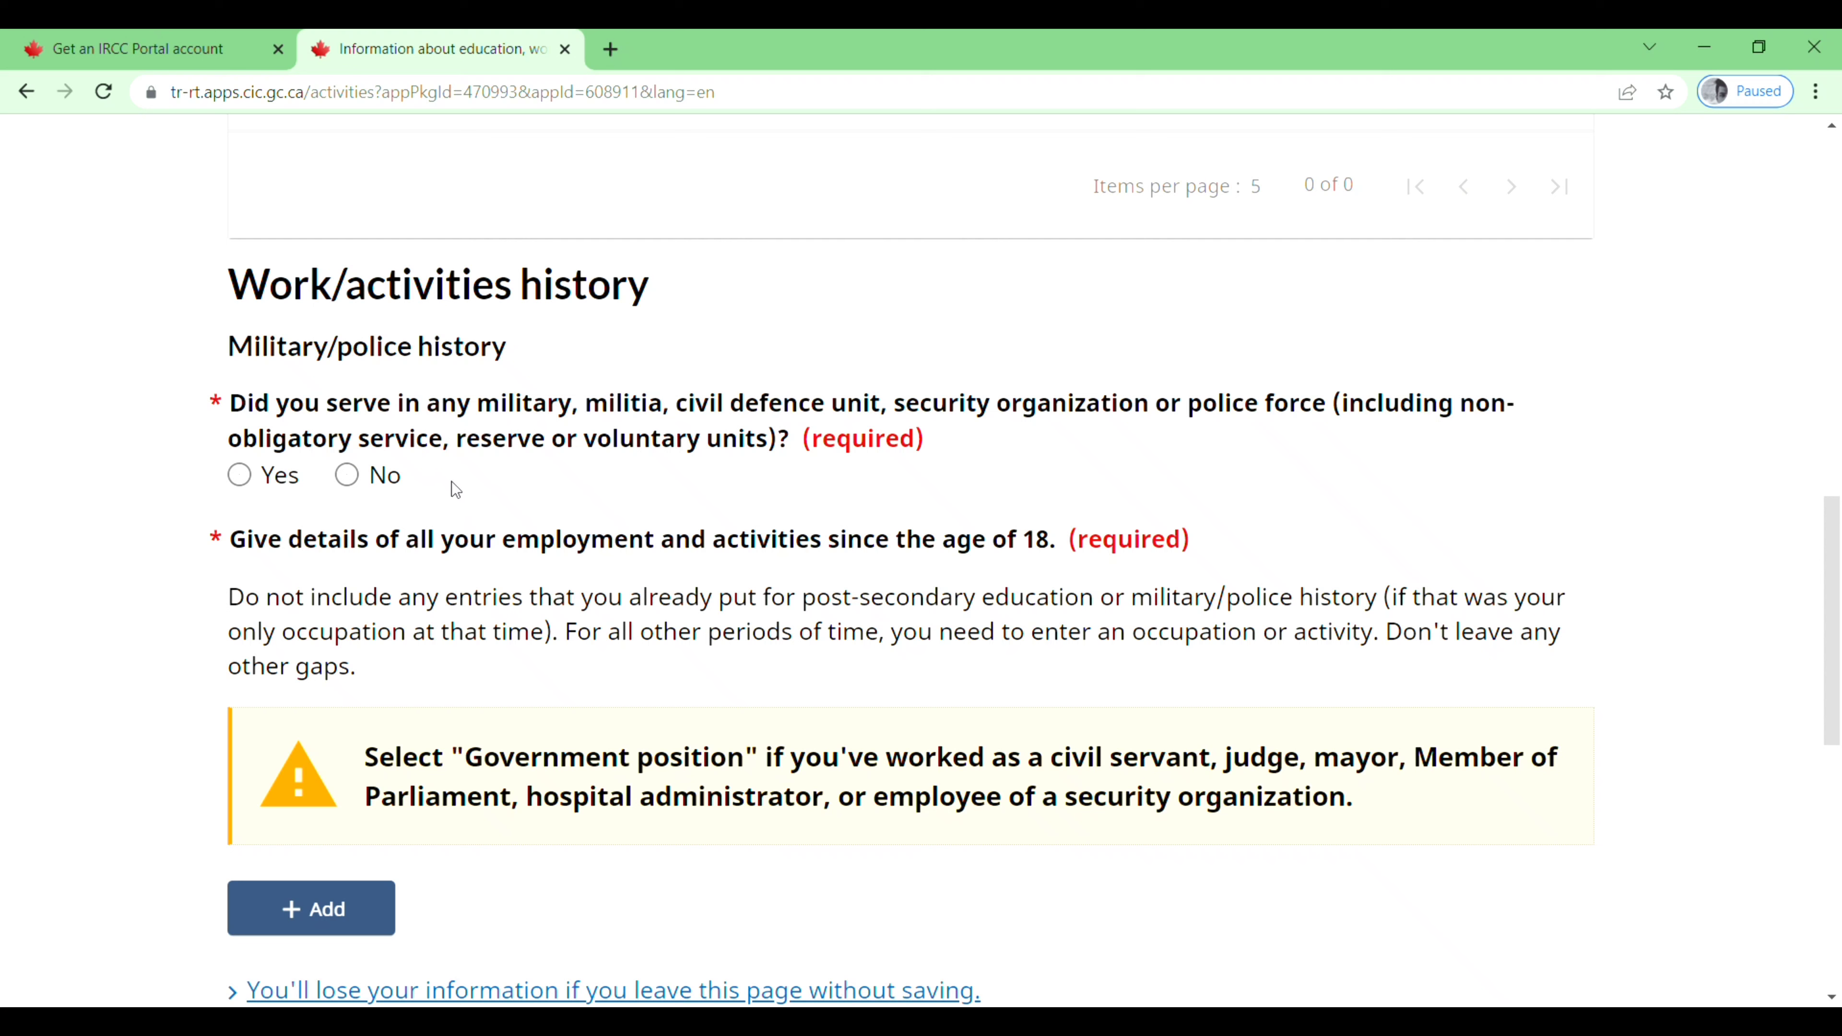
left_click(355, 484)
scroll(593, 543, "down", 3)
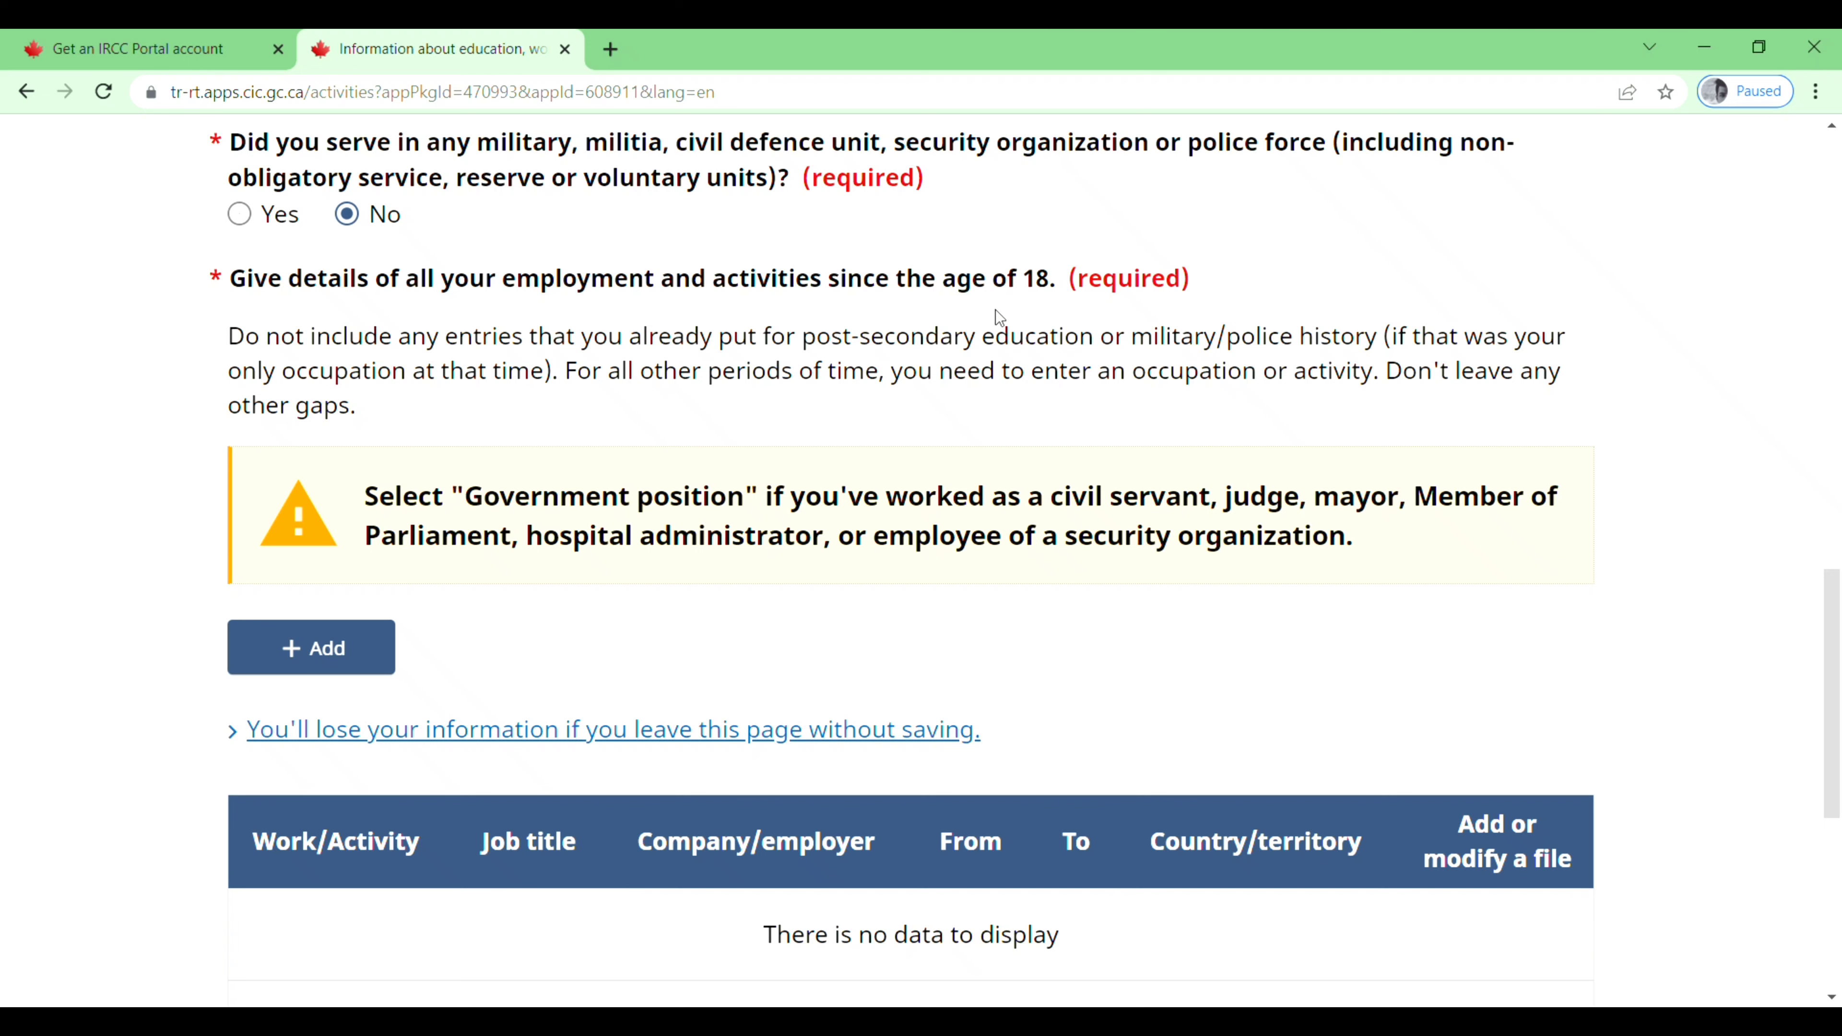
Step: Examine the work details form's period, work/activity, job title, employer, duties and address fields, and close the form without adding an entry
scroll(809, 500, "down", 2)
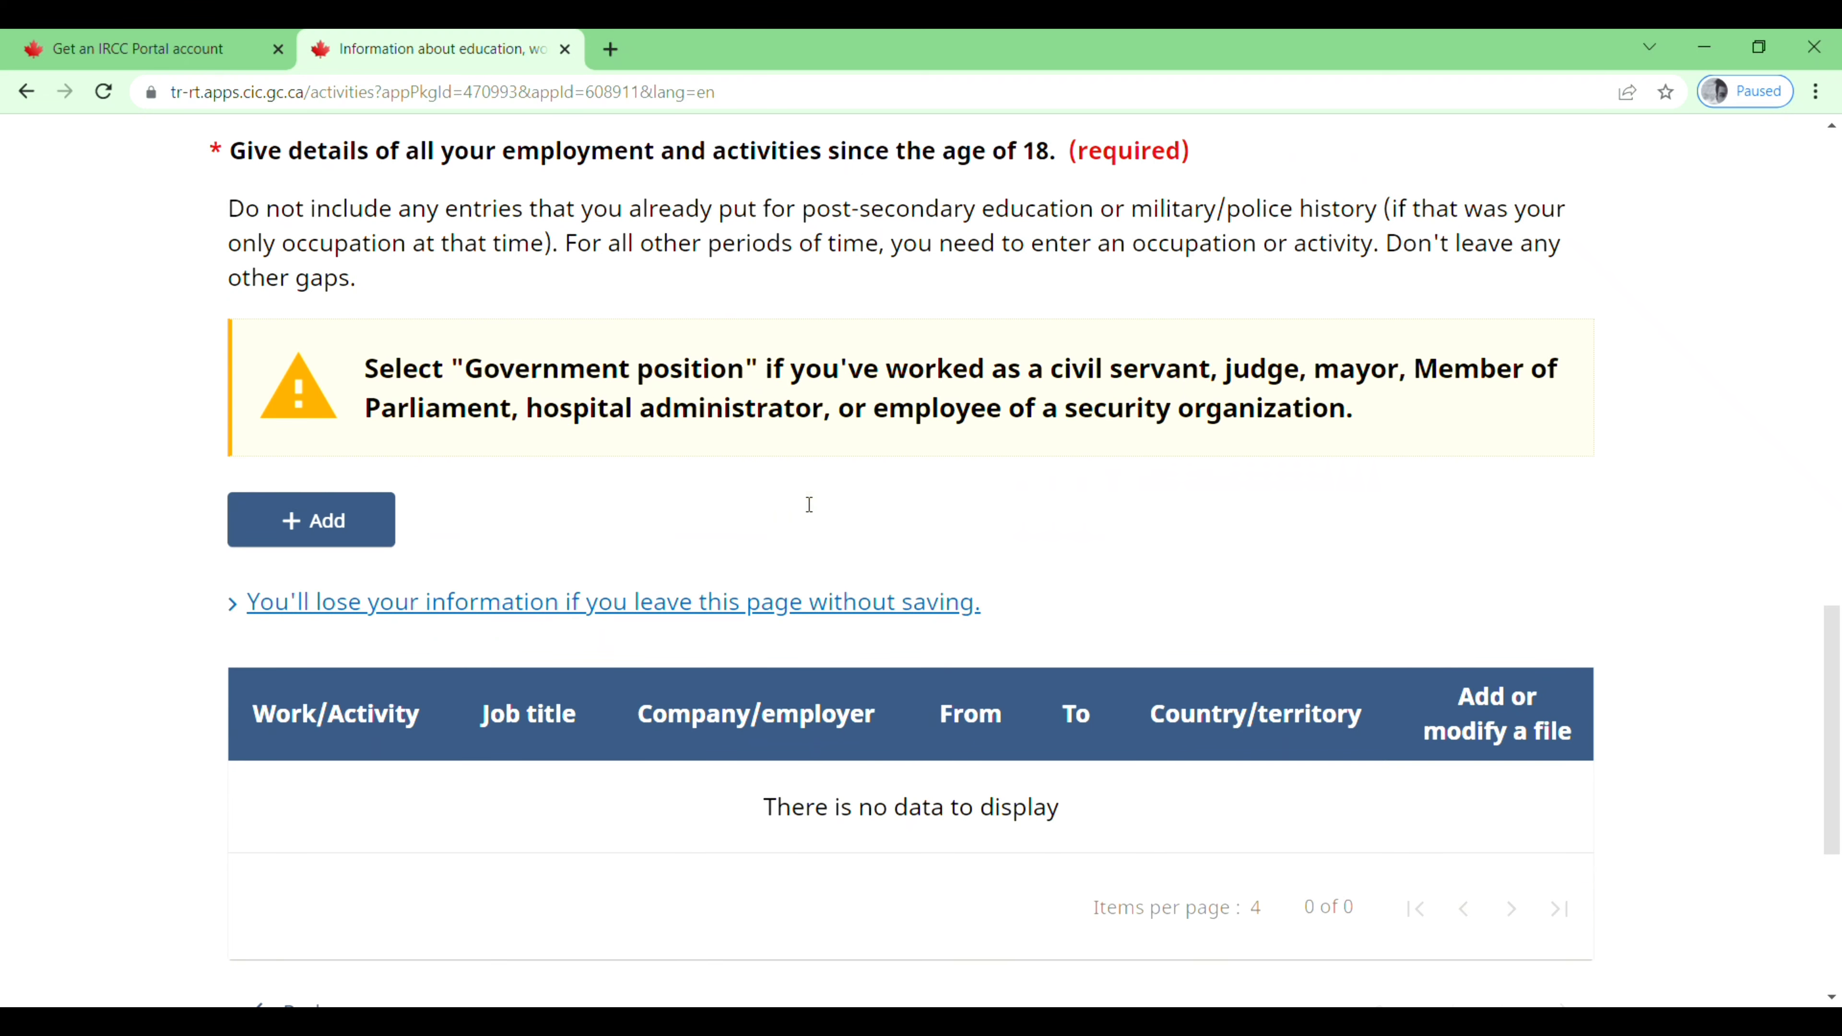
left_click(350, 531)
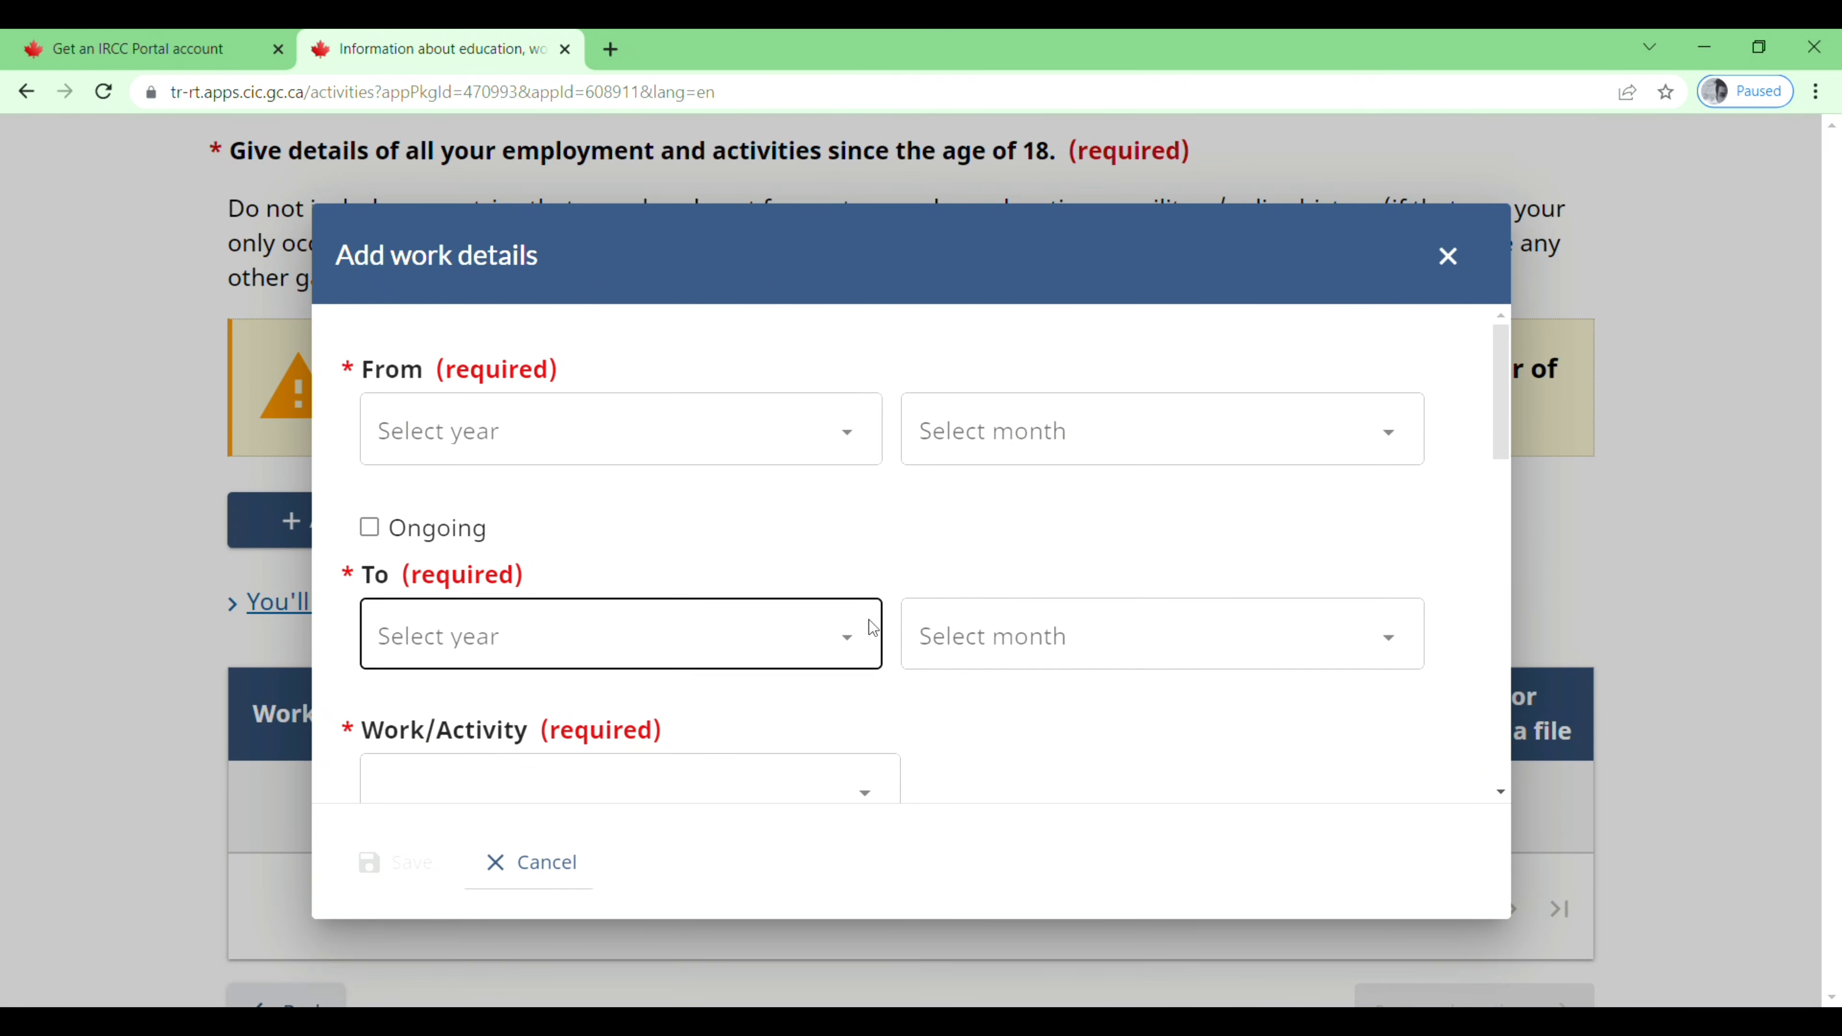
scroll(736, 705, "down", 3)
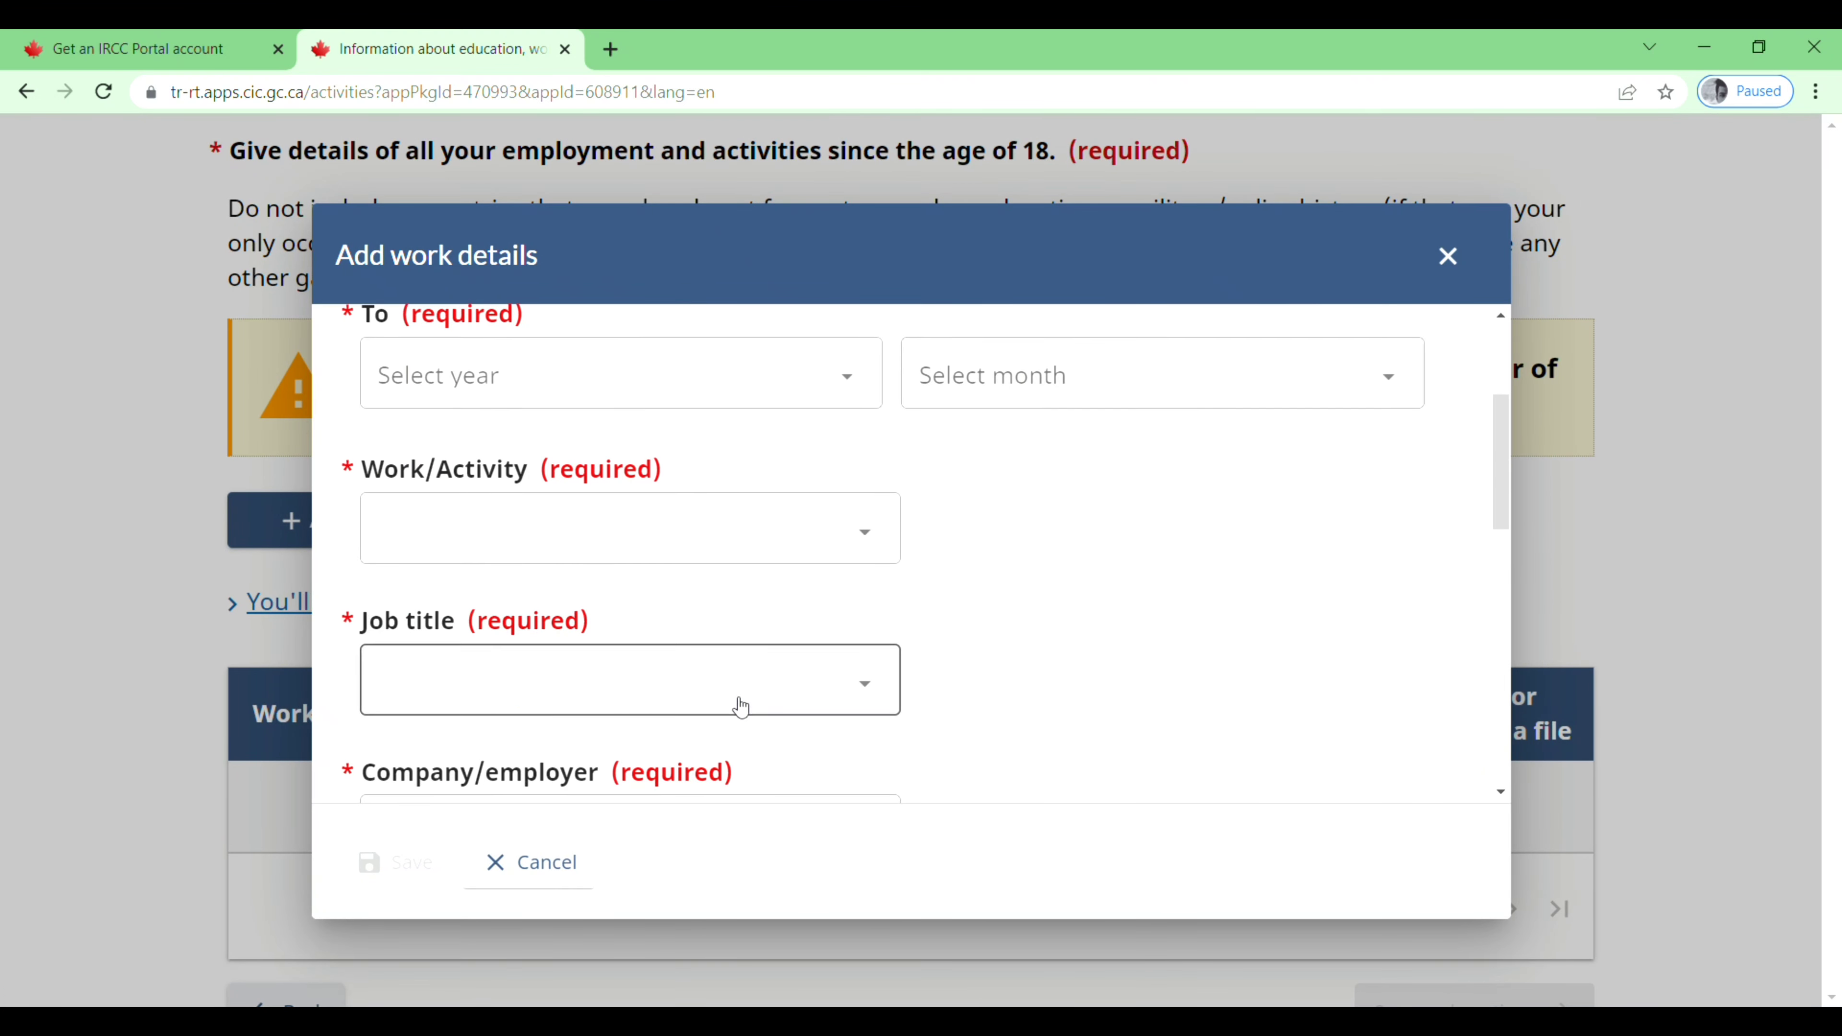
scroll(769, 528, "down", 1)
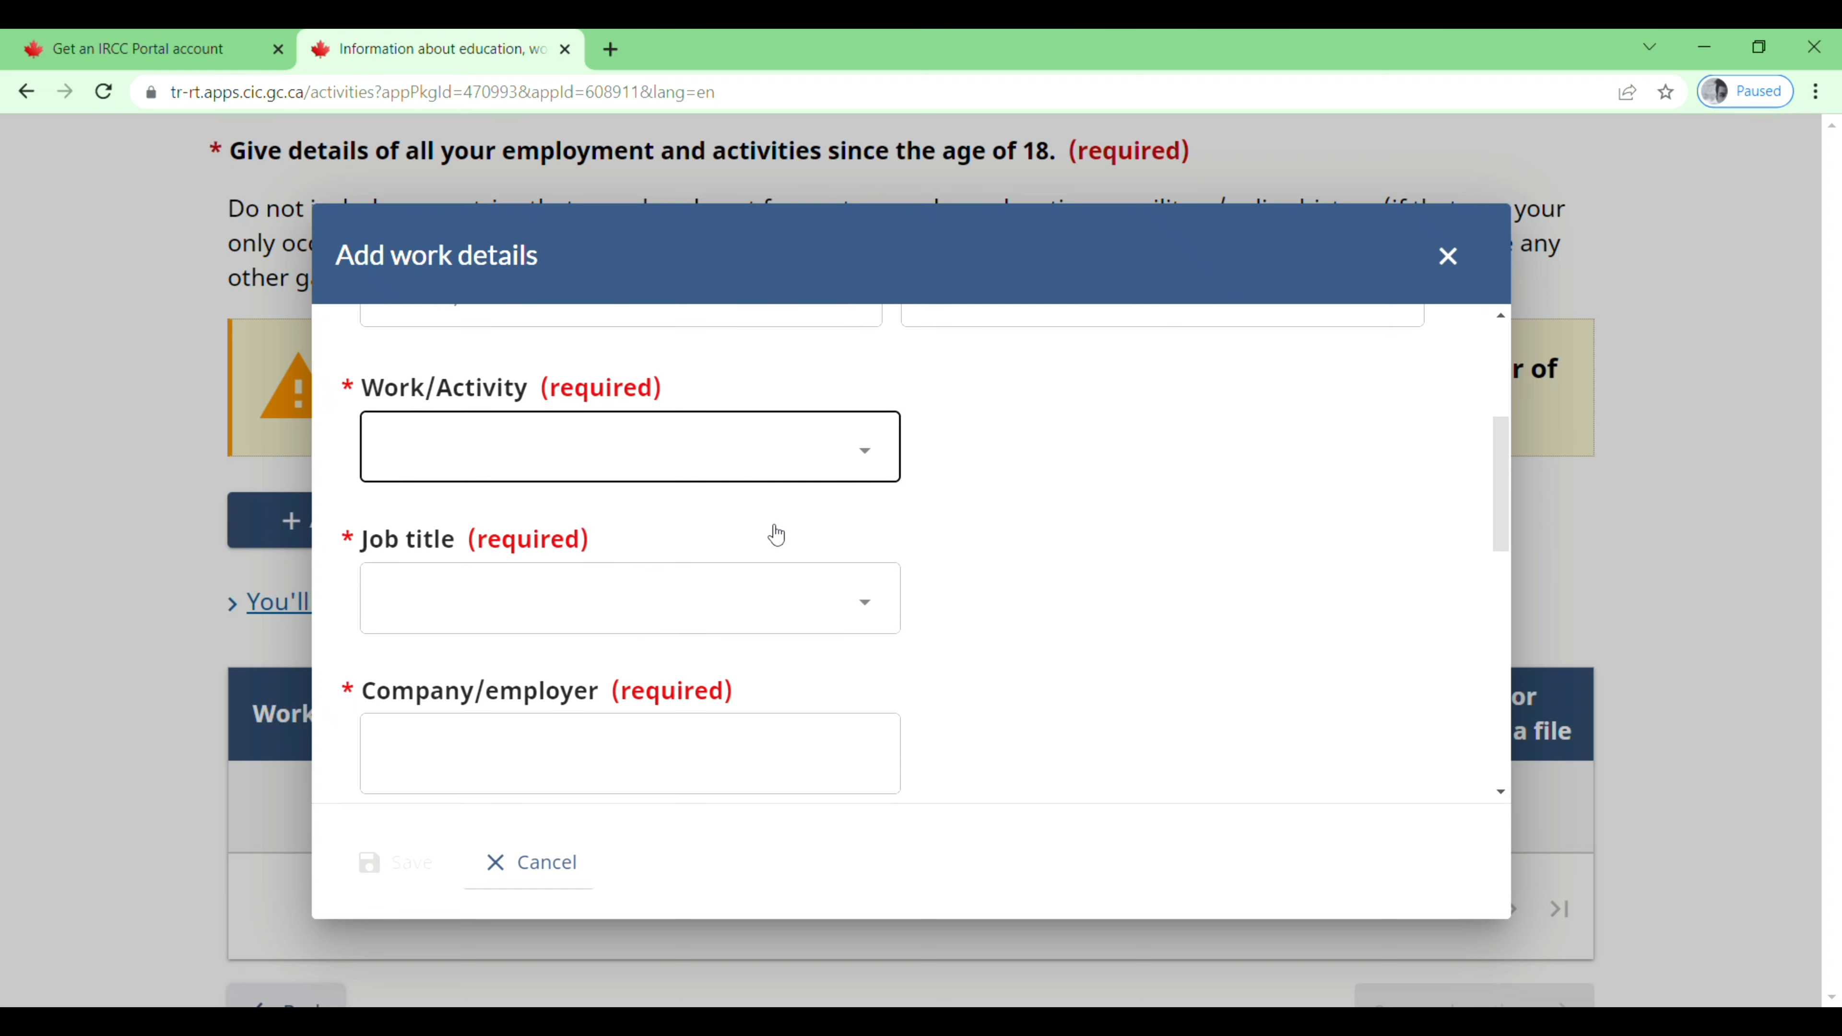
scroll(853, 718, "down", 2)
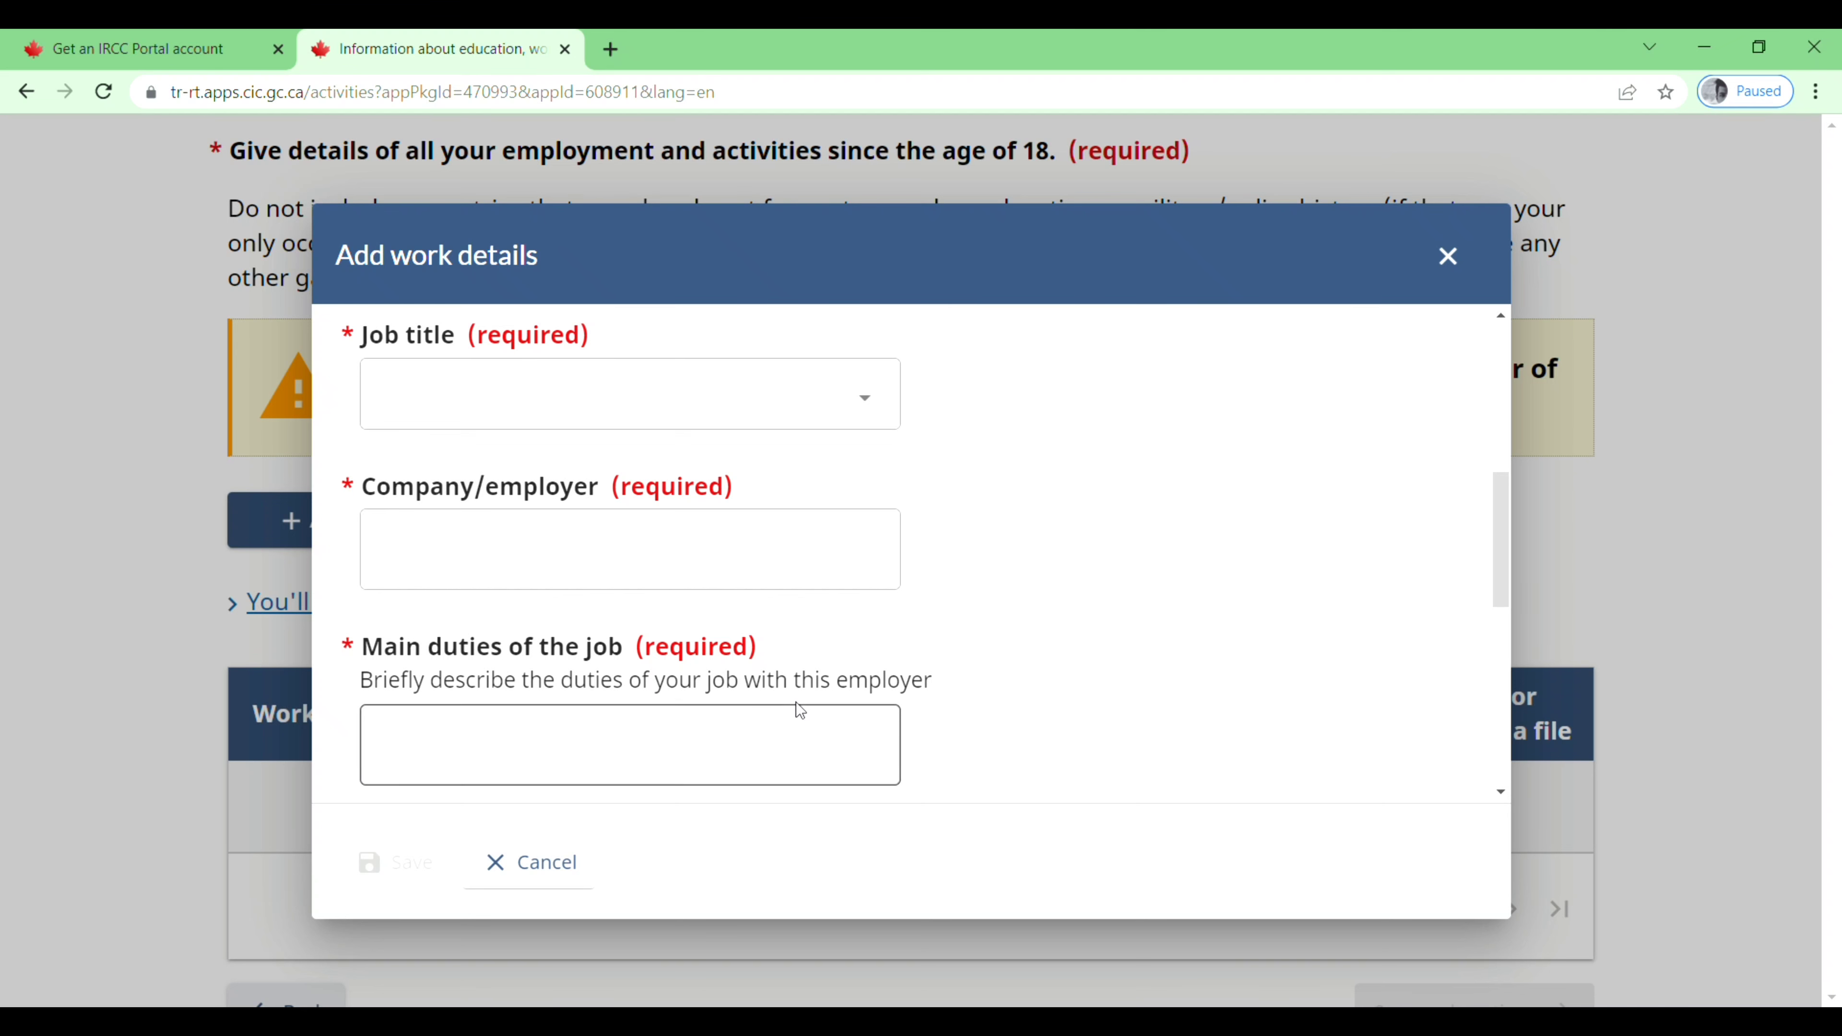
scroll(797, 707, "down", 4)
scroll(800, 710, "down", 1)
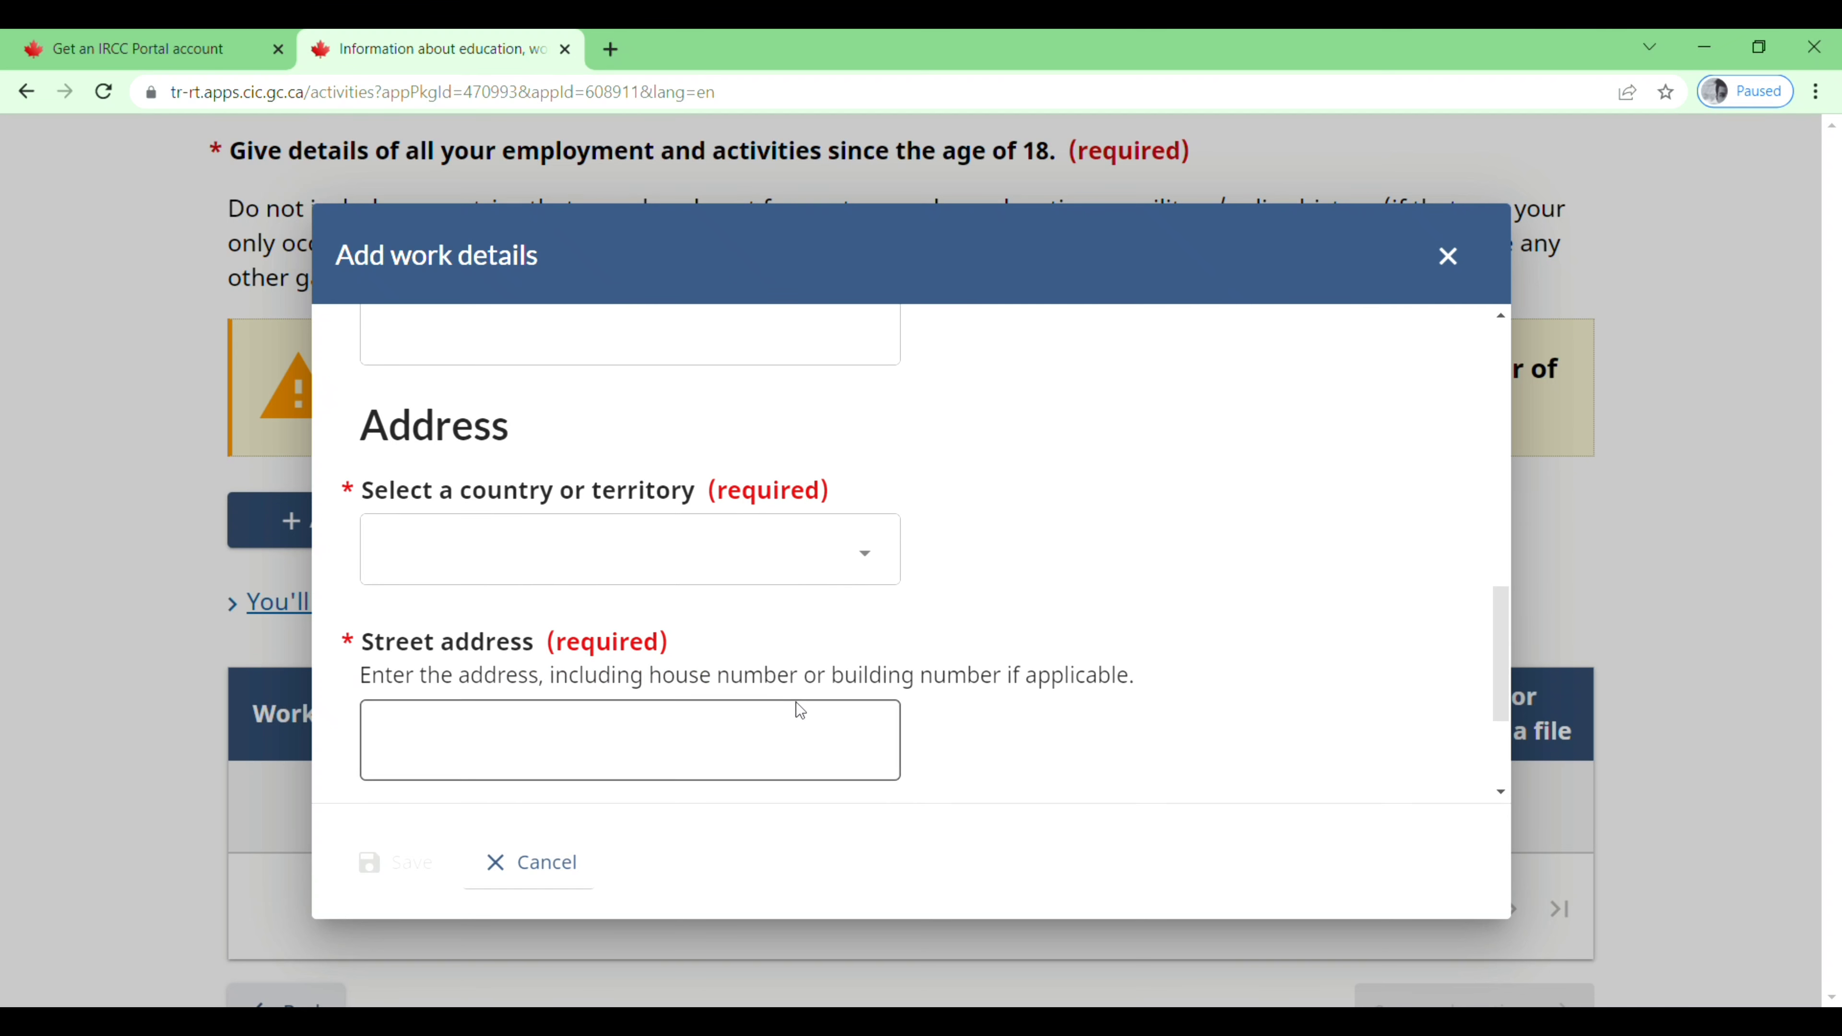
scroll(800, 710, "down", 1)
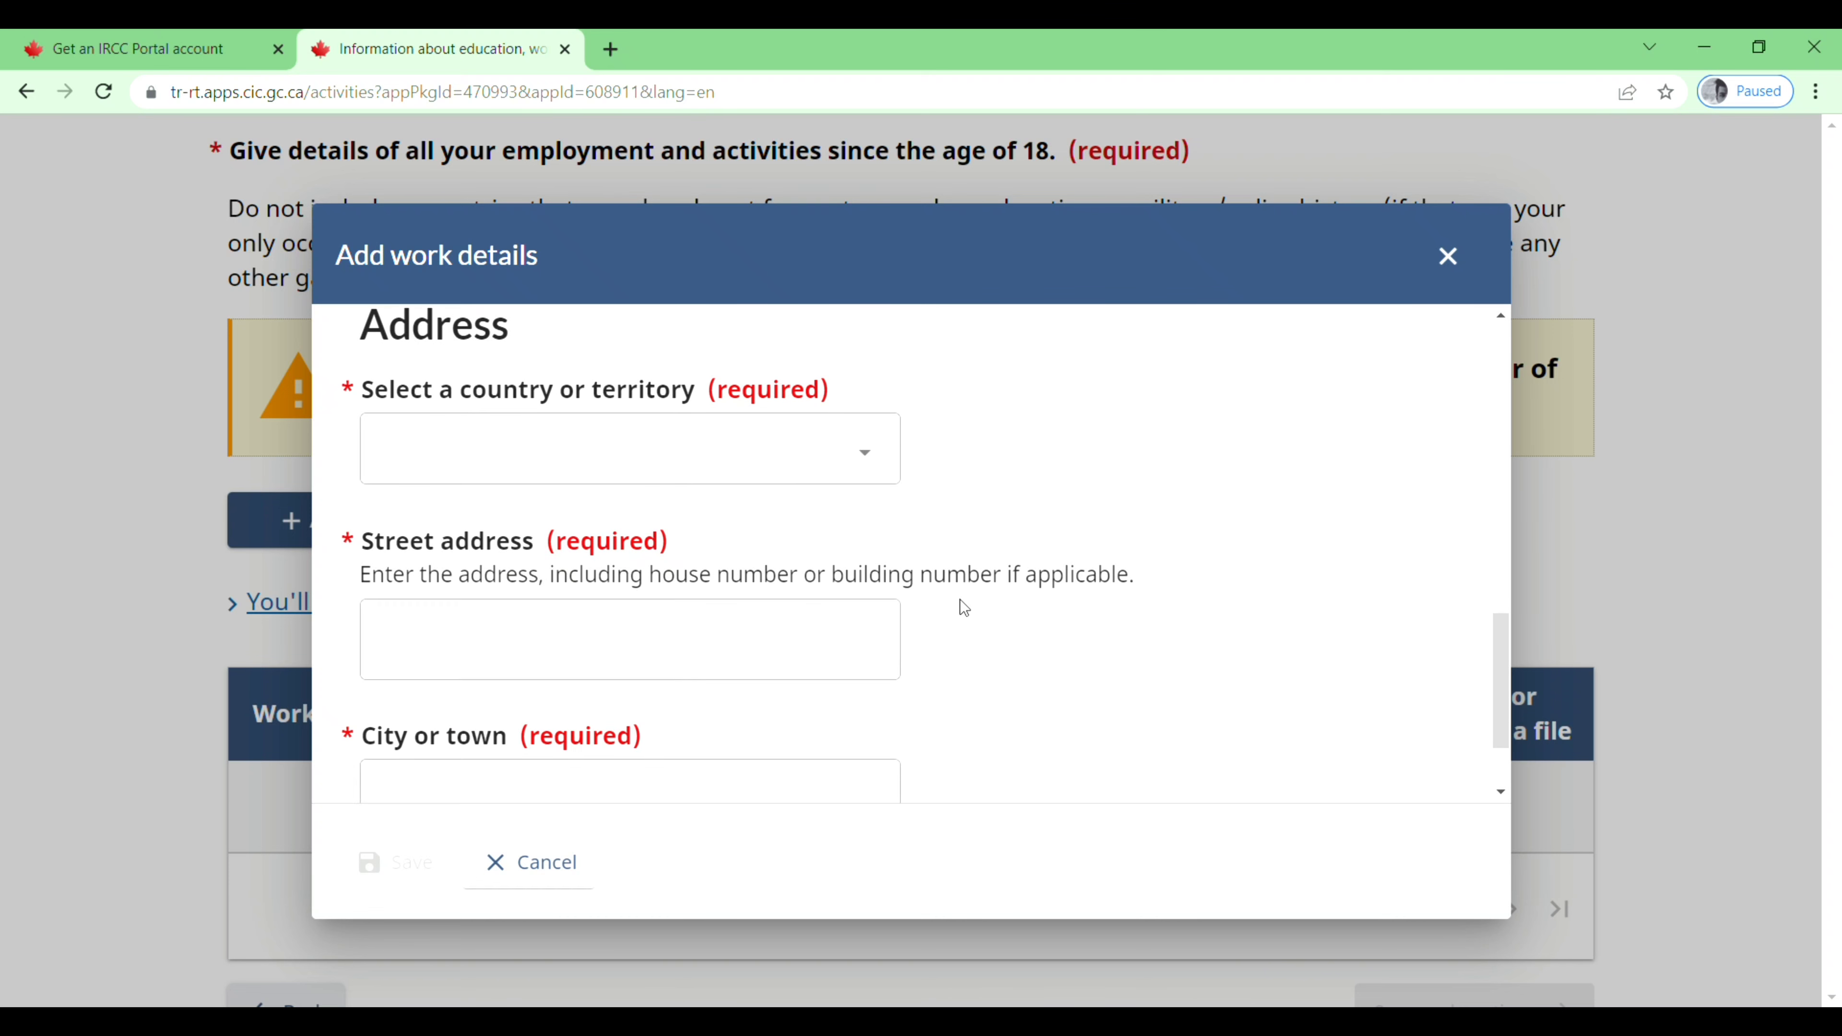
scroll(788, 665, "down", 1)
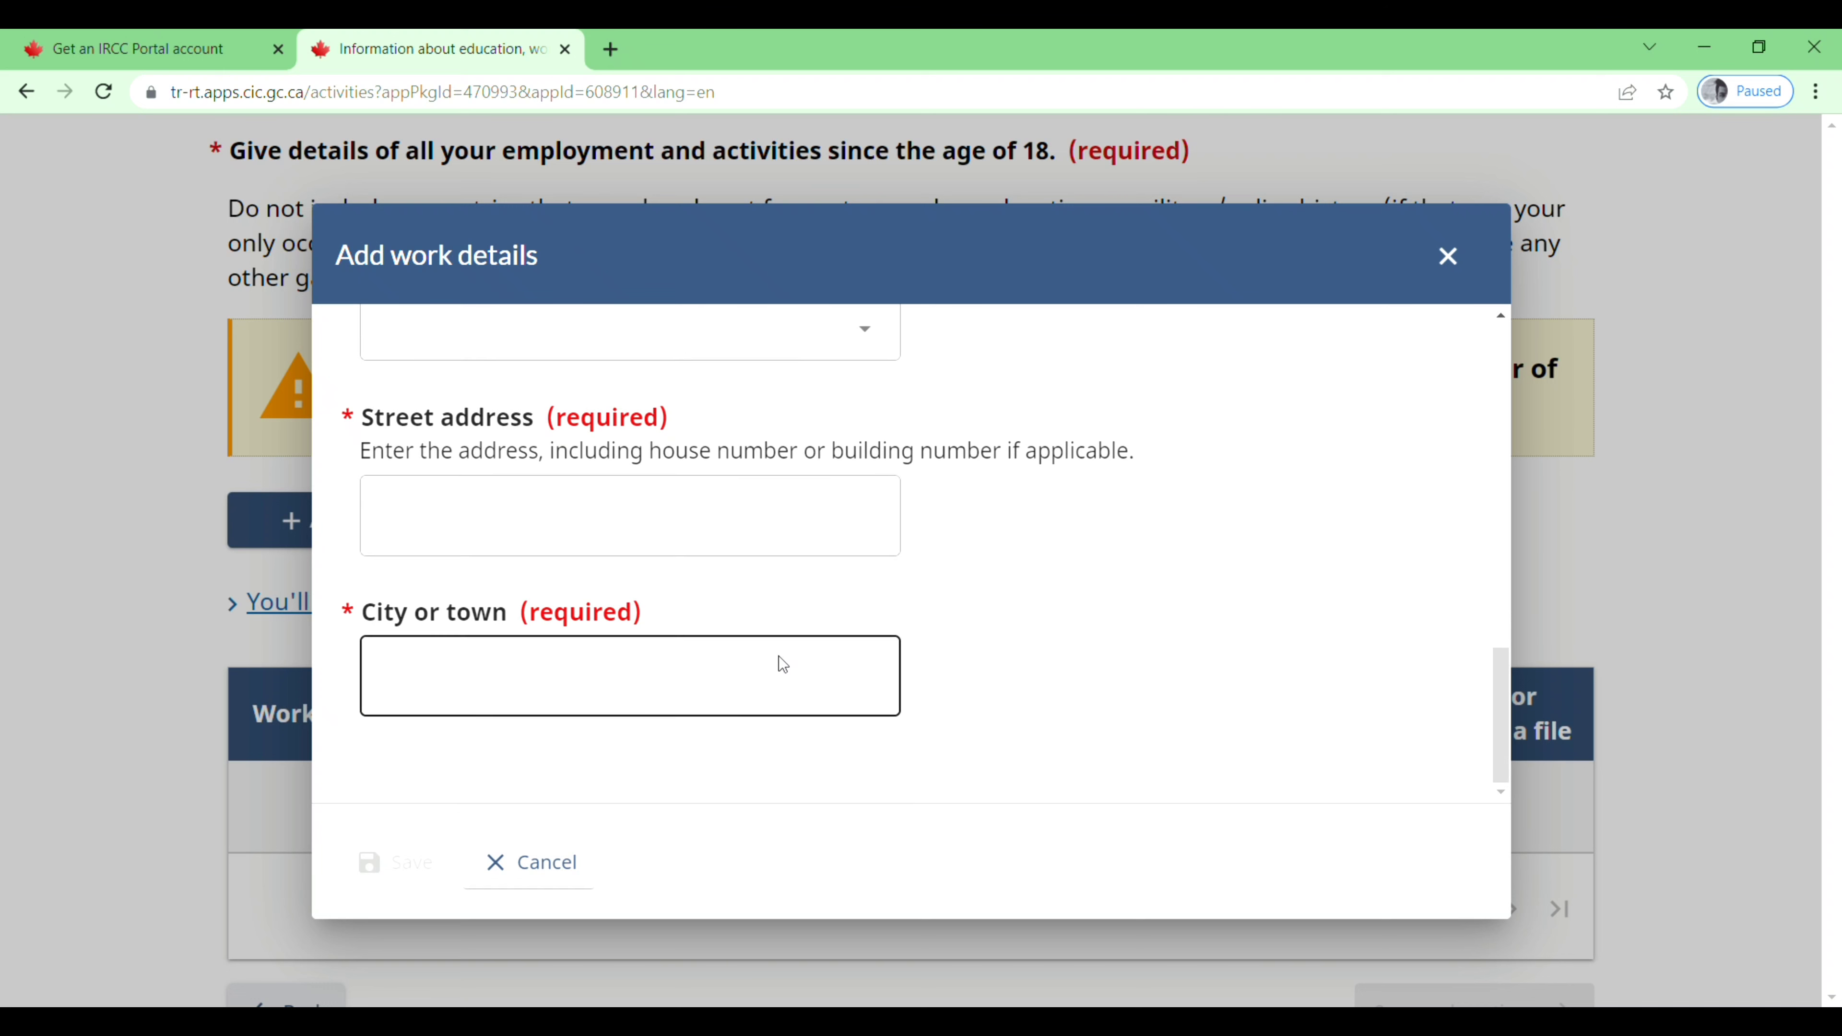
left_click(570, 846)
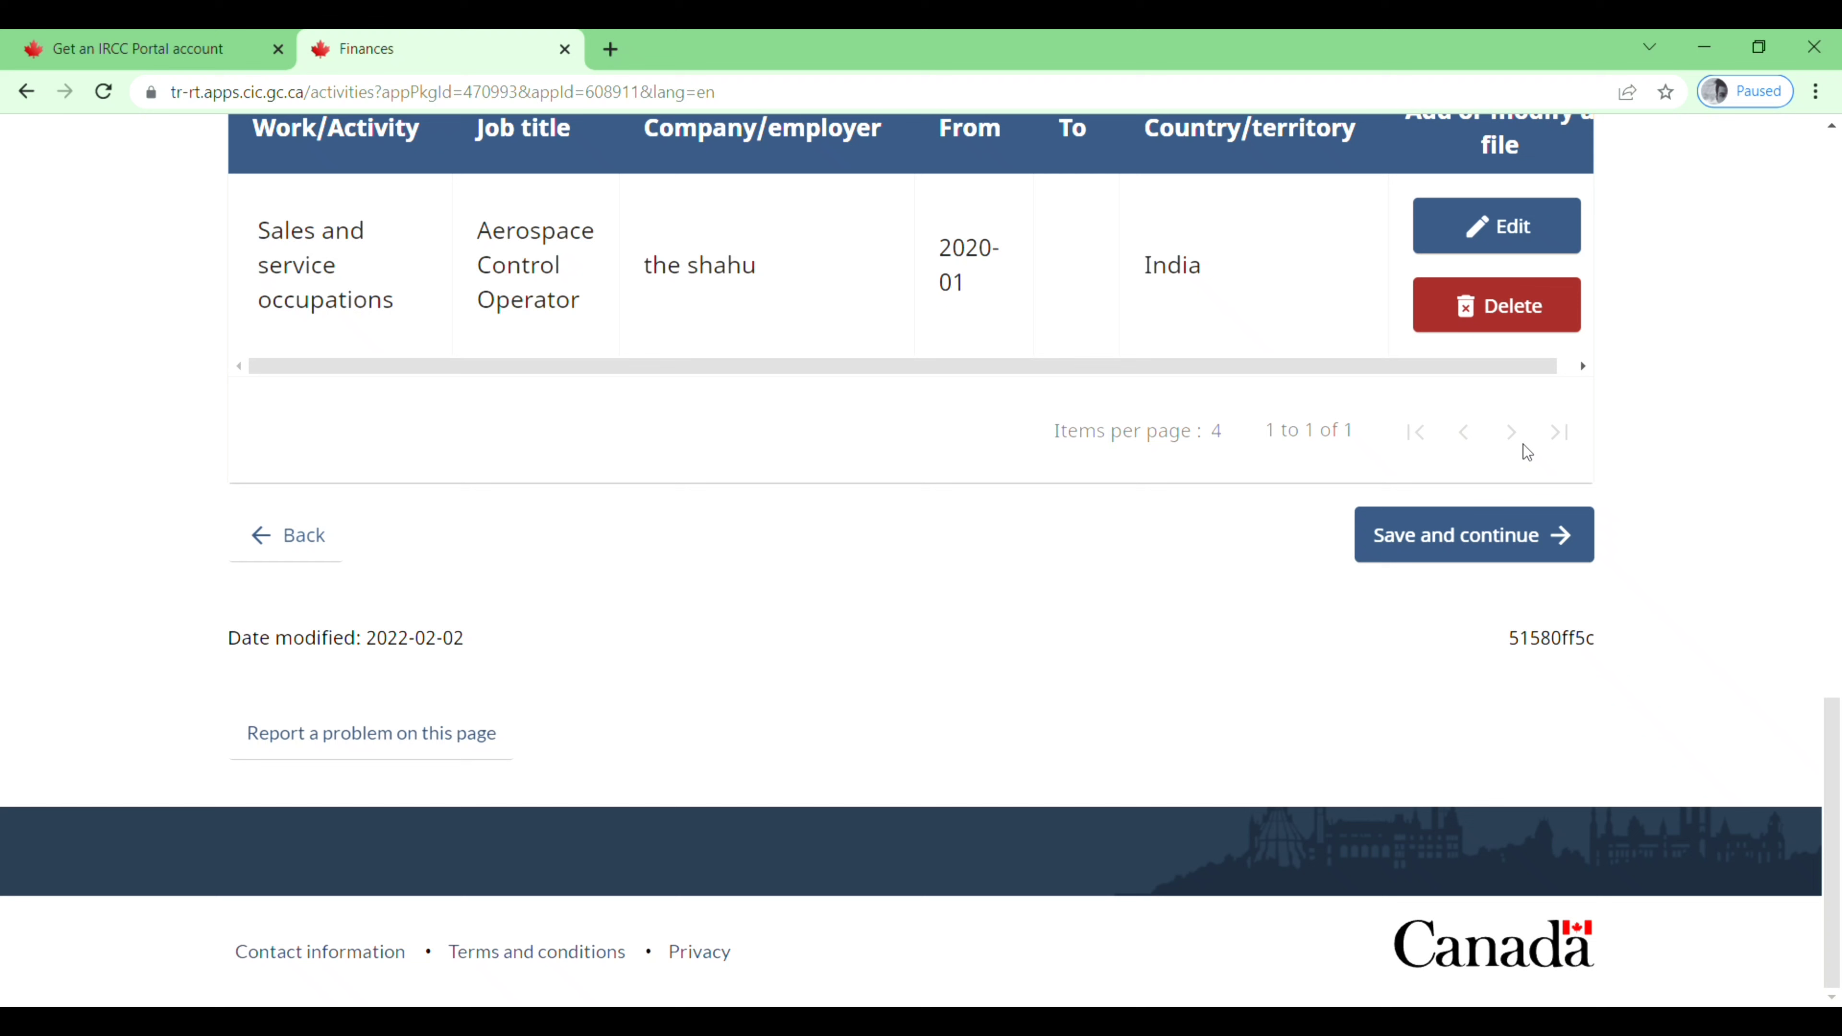
Step: Save the education and work section, and answer No to having travelled to other countries since age 18, saving that page too
left_click(1436, 535)
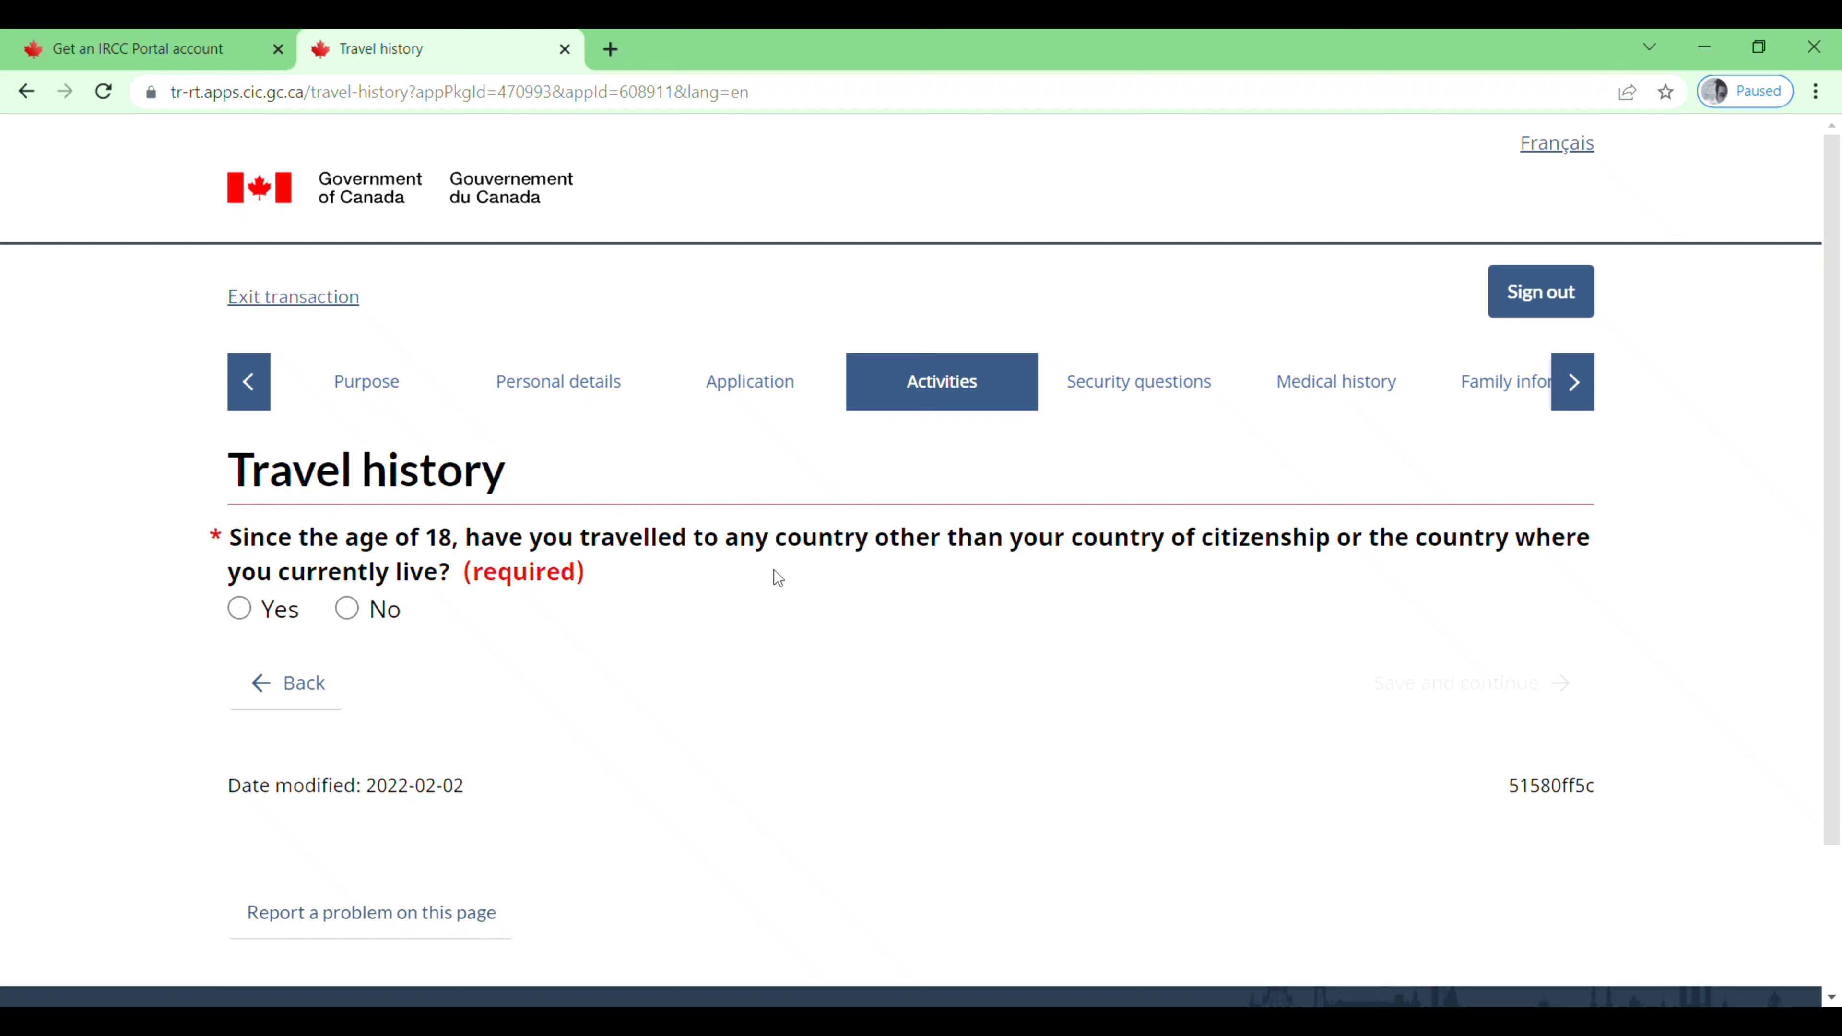
left_click(347, 608)
left_click(1378, 690)
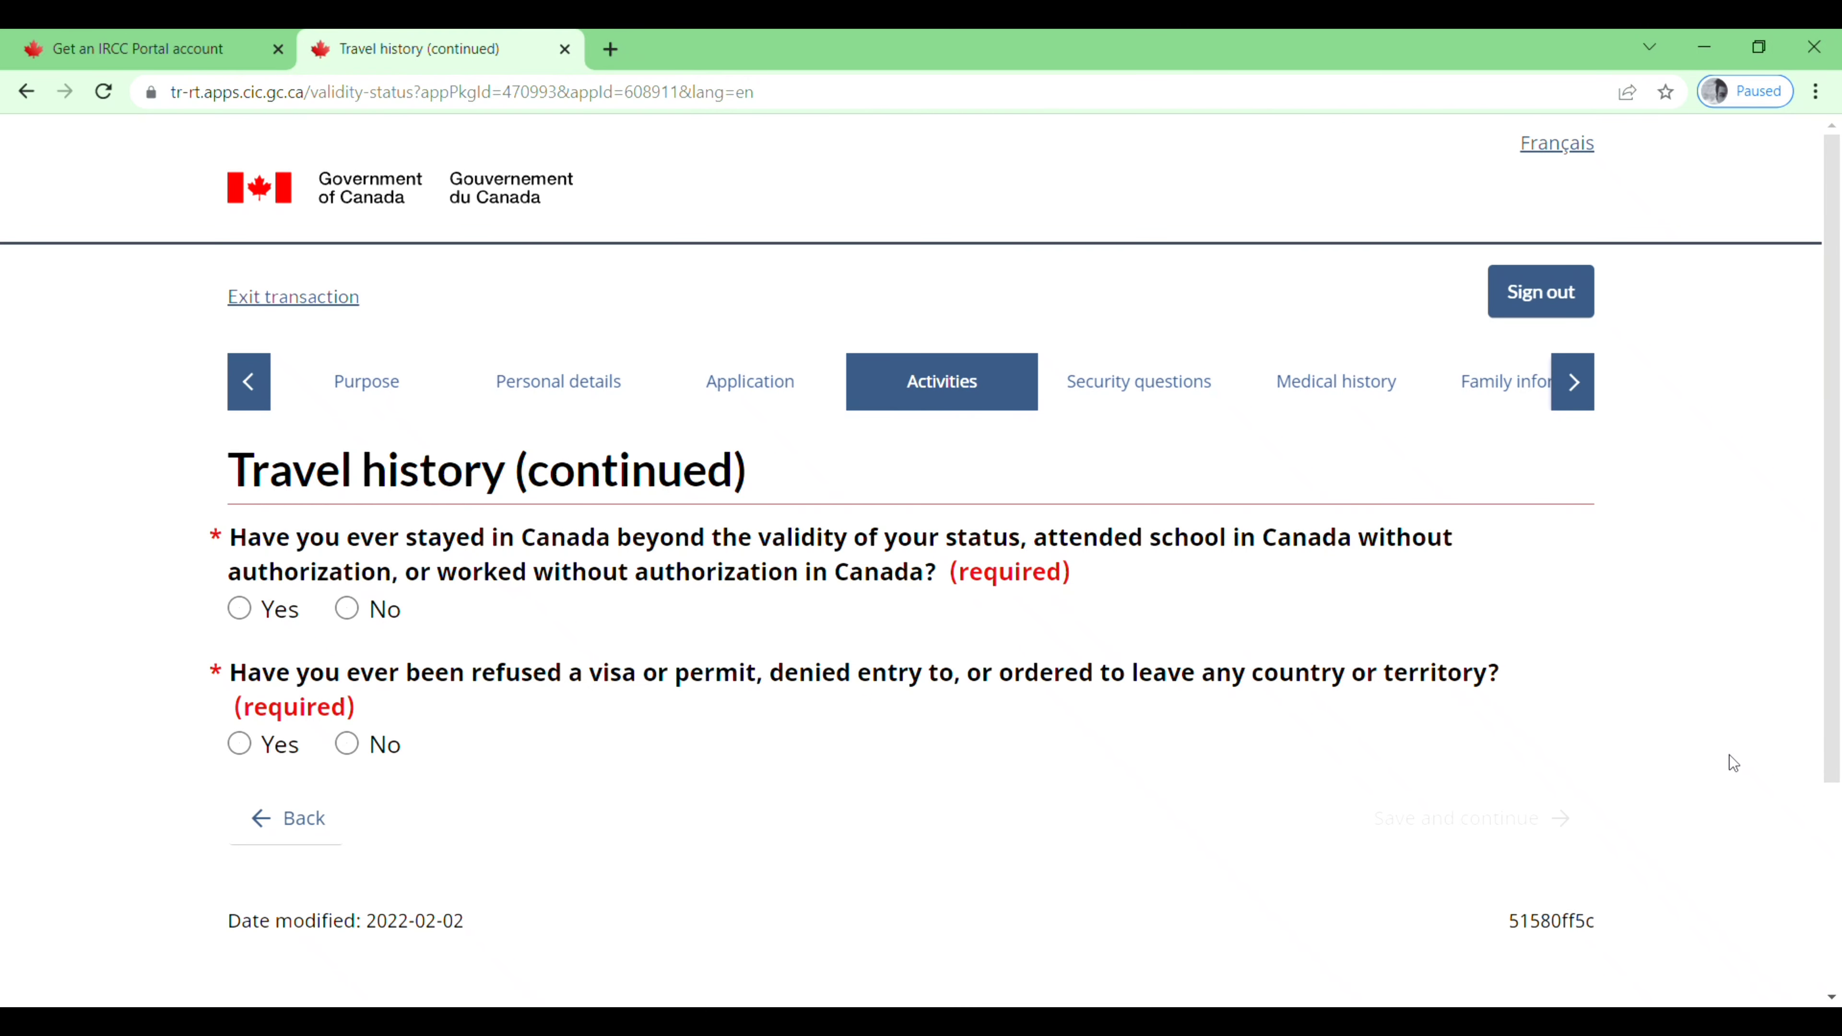
Step: Answer No to overstaying or unauthorized study or work in Canada and to any visa refusal or denied entry, and save and continue
scroll(1731, 762, "down", 2)
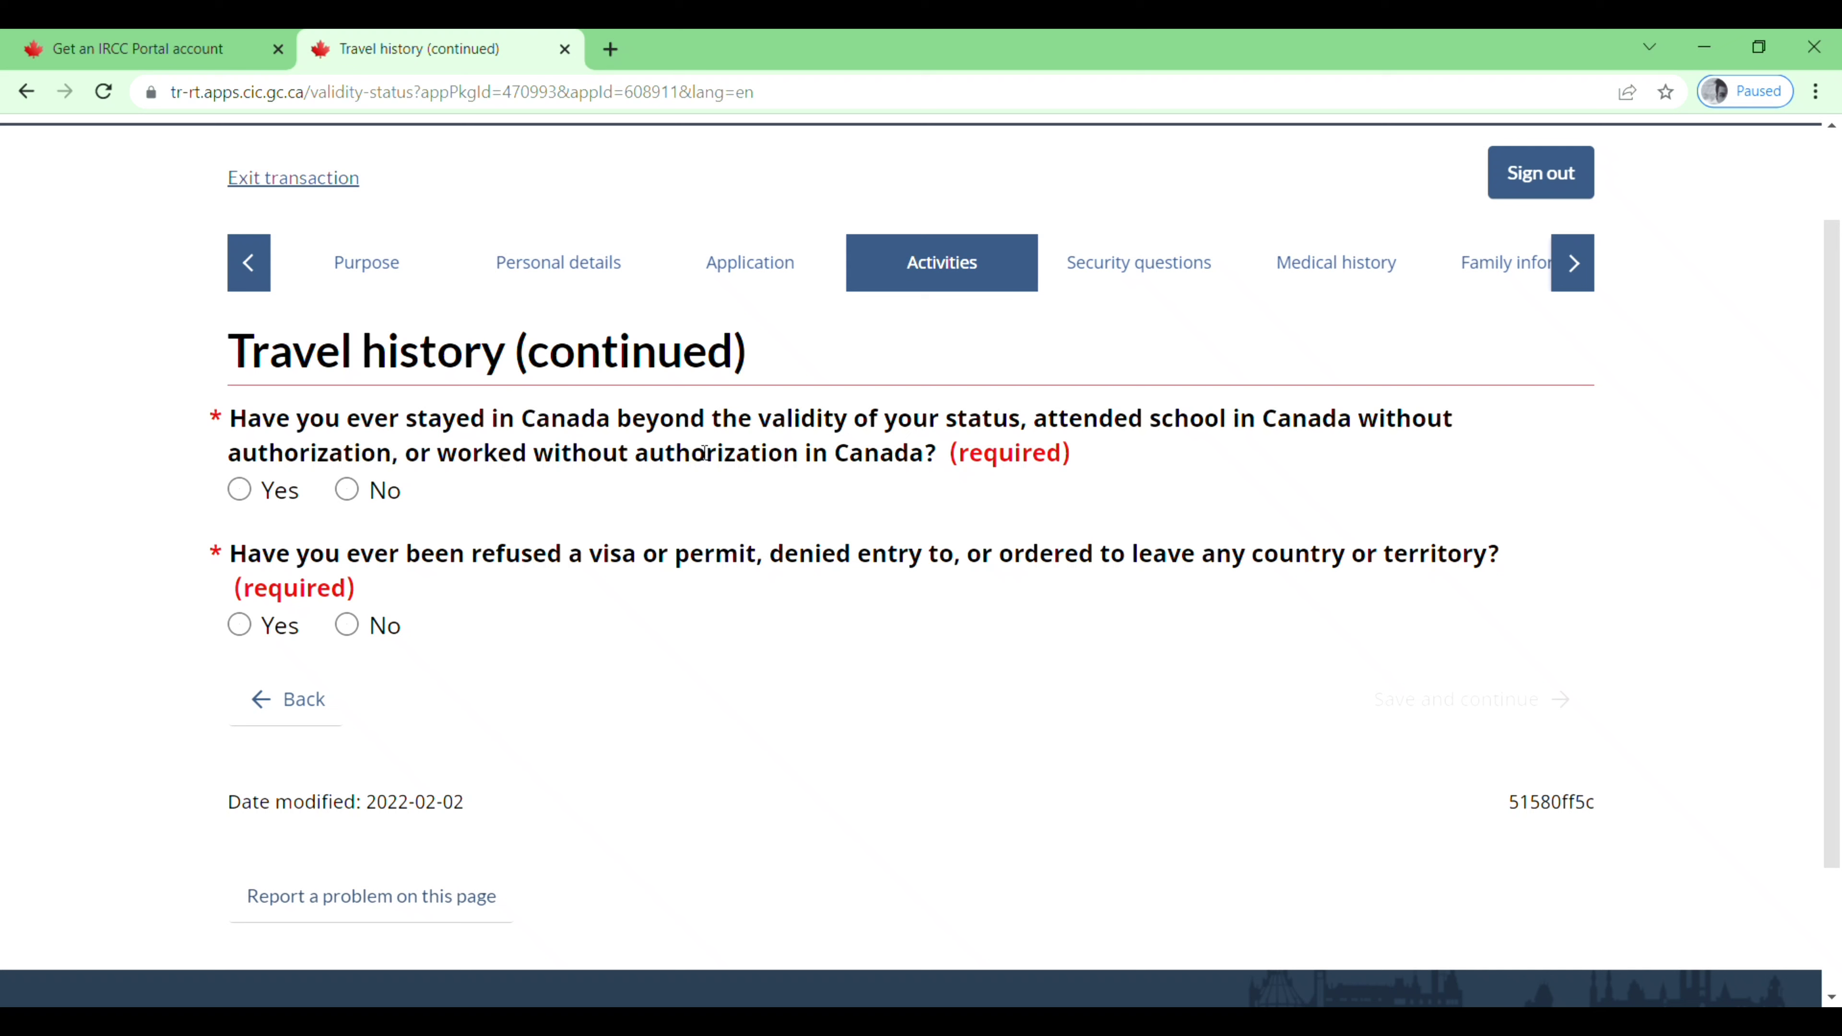
left_click(346, 490)
scroll(739, 599, "down", 2)
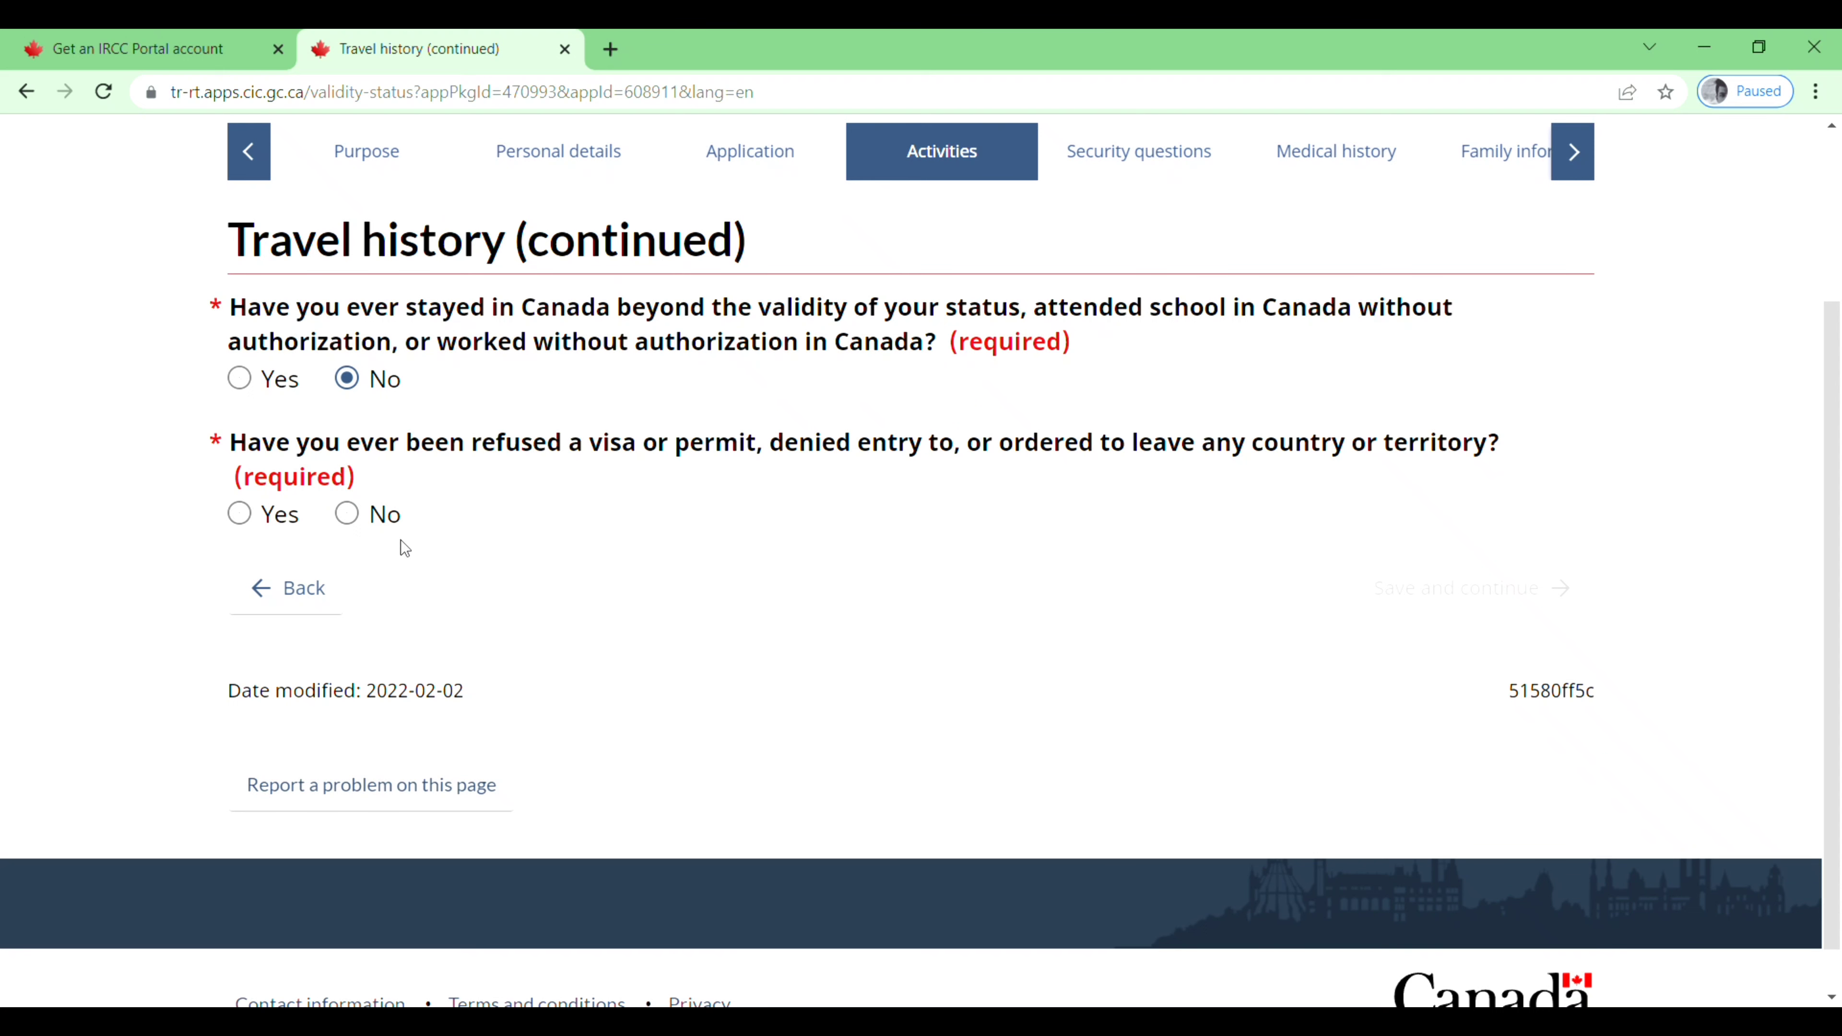
left_click(347, 513)
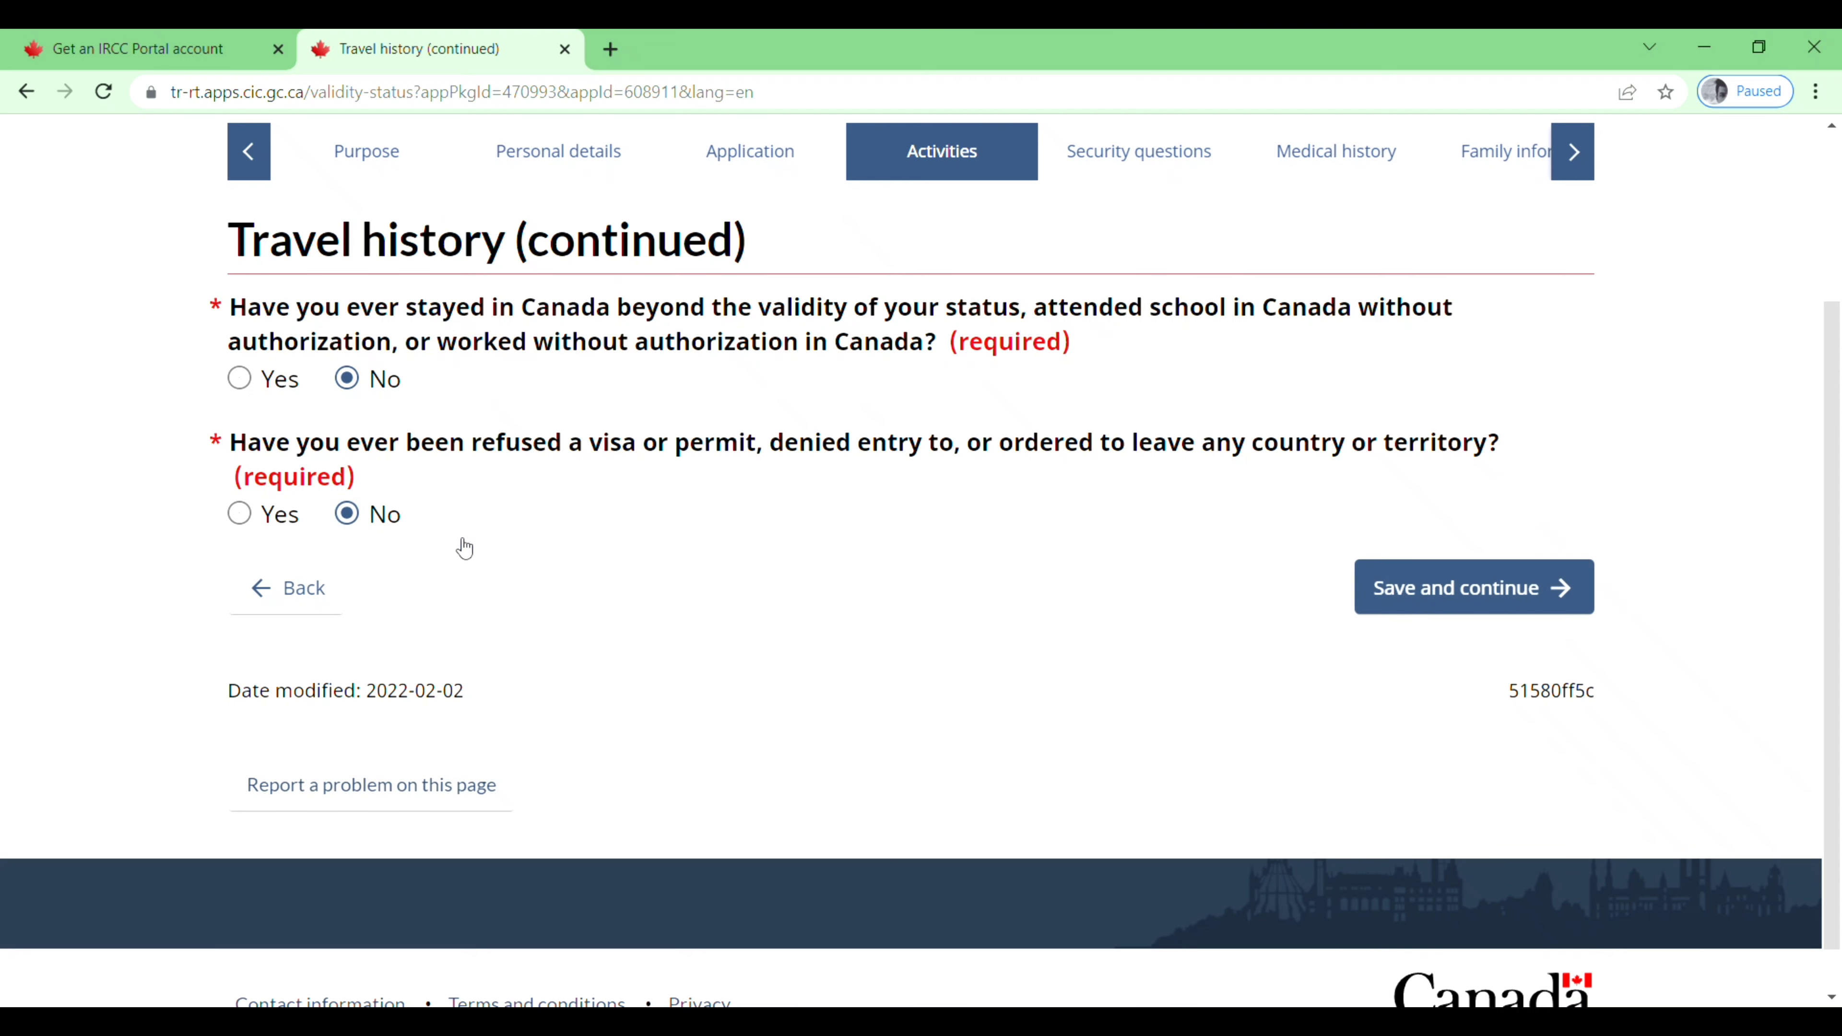
scroll(602, 585, "down", 1)
left_click(1422, 546)
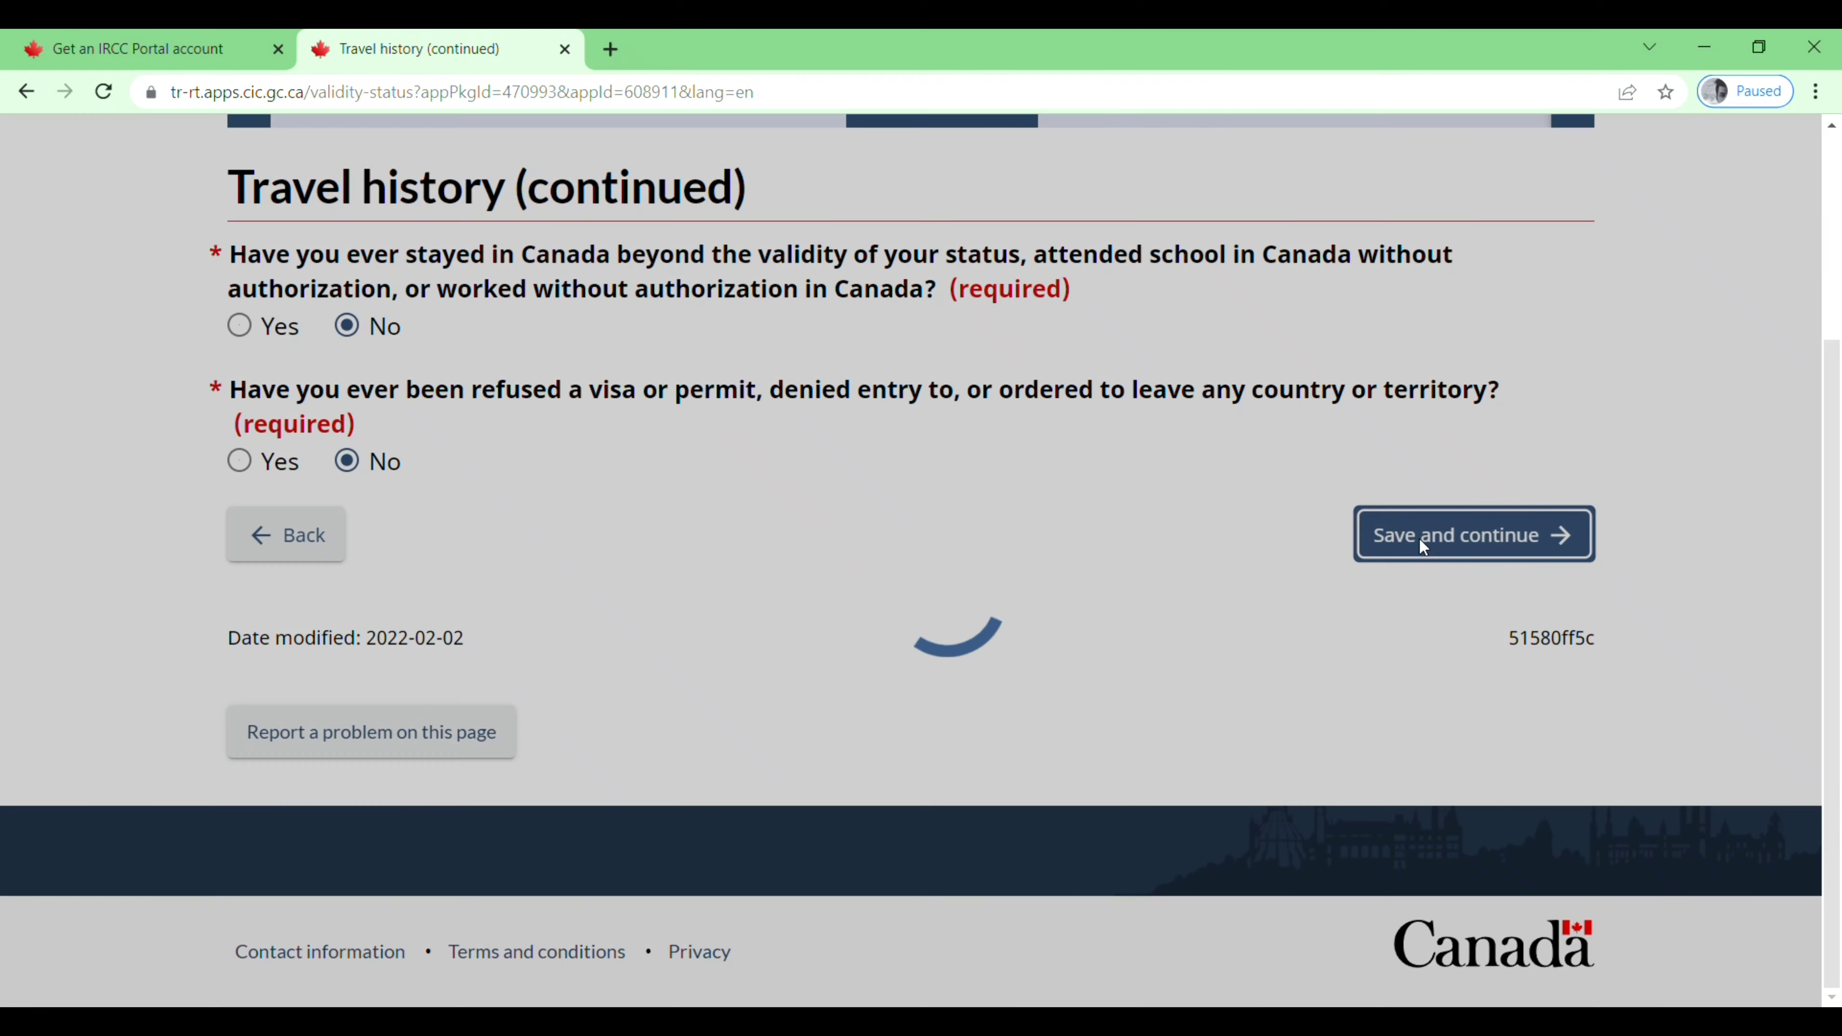
Step: Answer No to having committed, been arrested for, charged with or convicted of any crime, and save and continue
scroll(1428, 548, "down", 3)
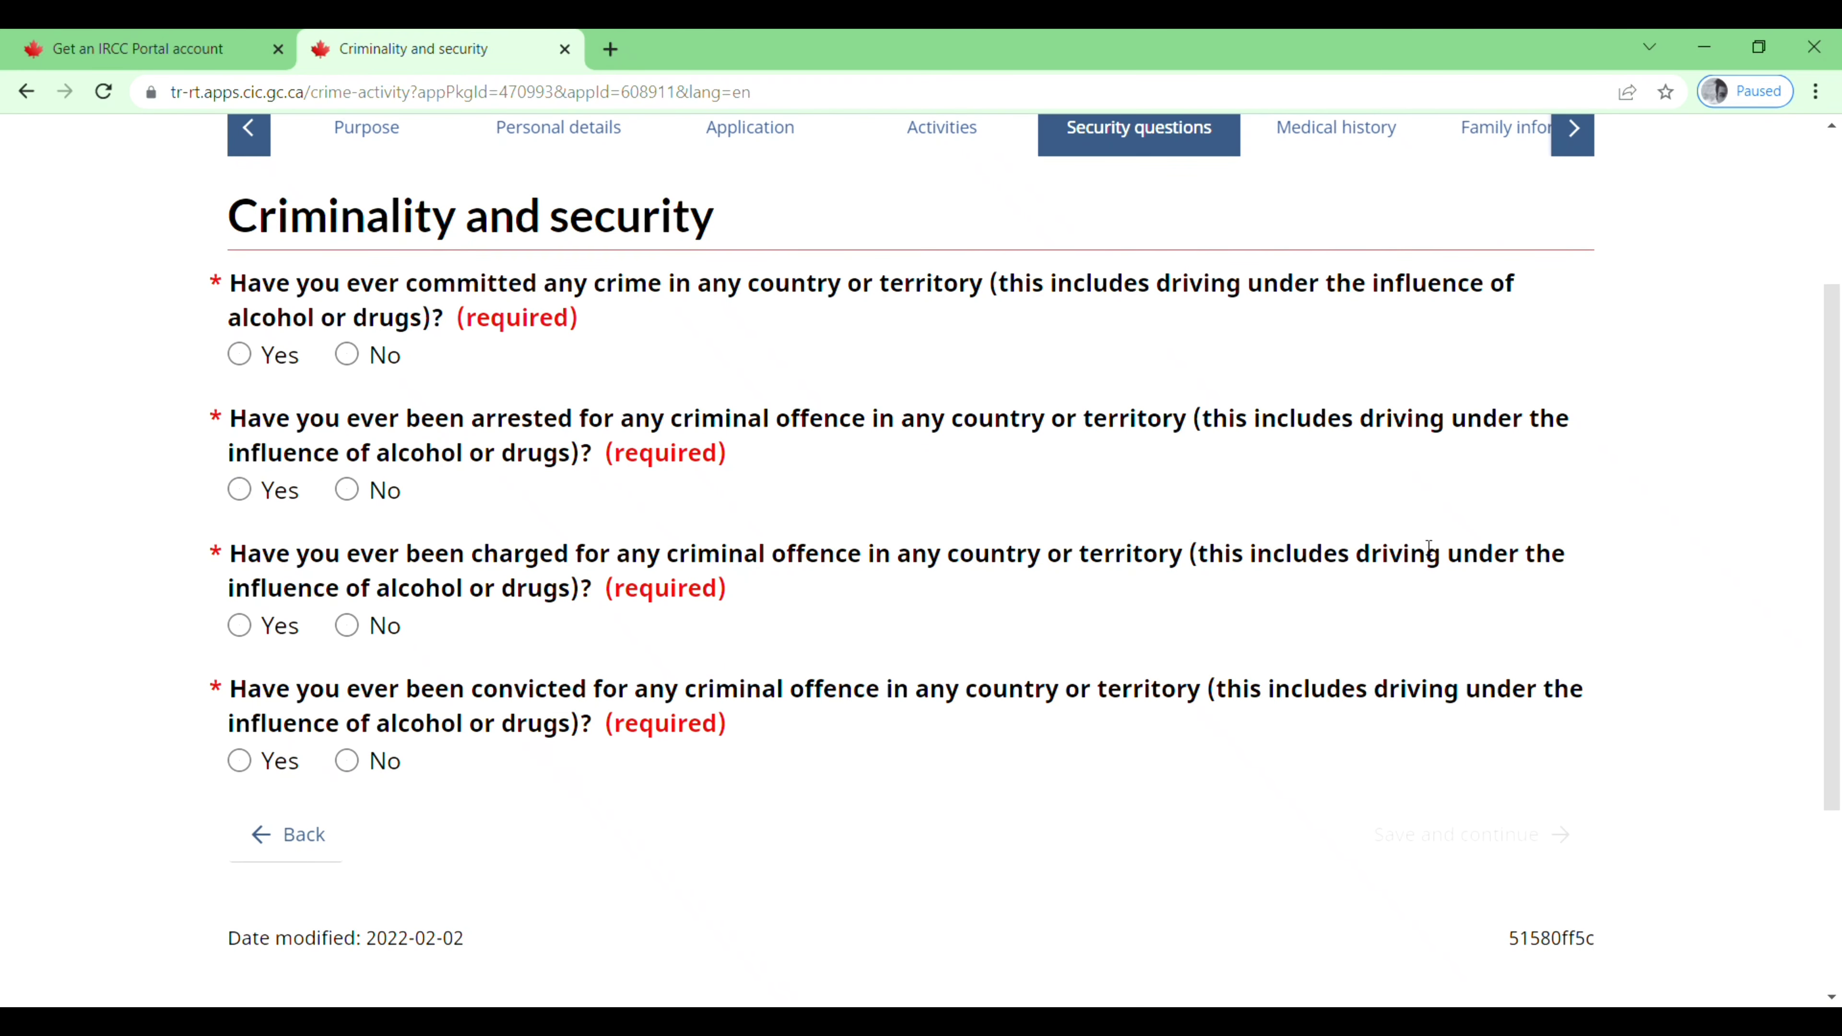
scroll(1421, 547, "down", 1)
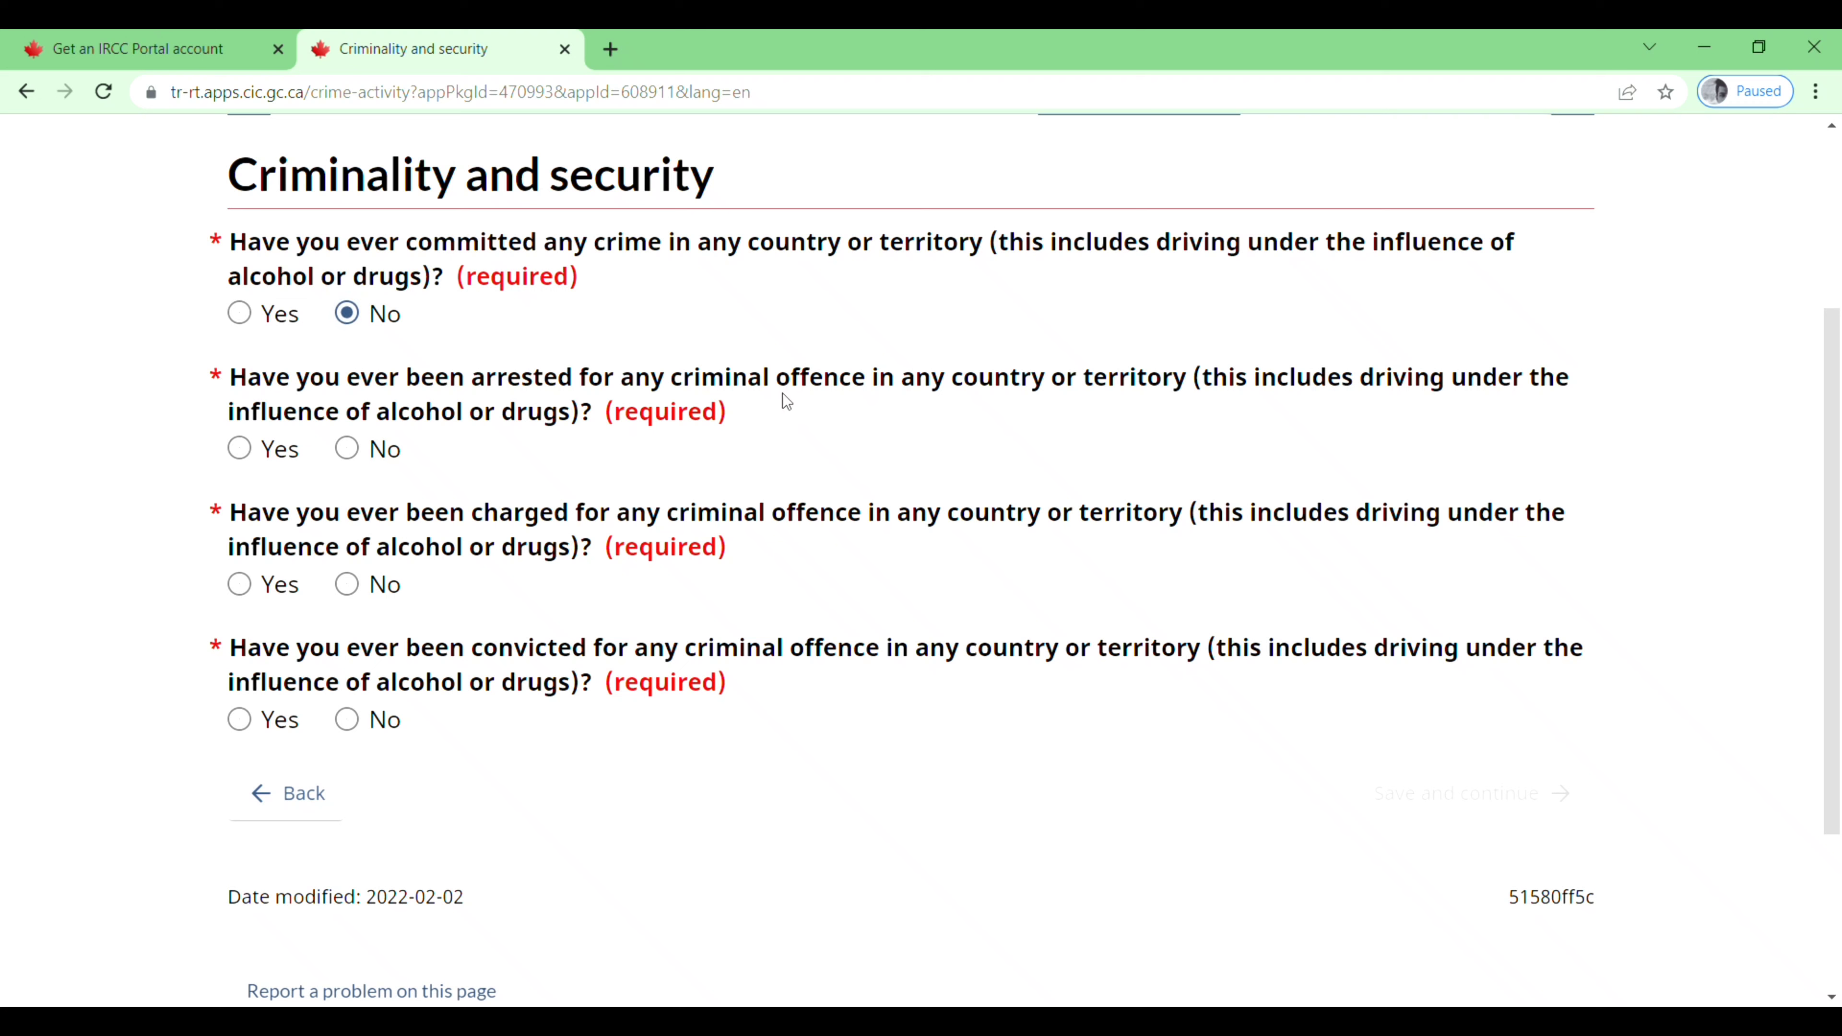
left_click(362, 462)
left_click(348, 585)
left_click(357, 728)
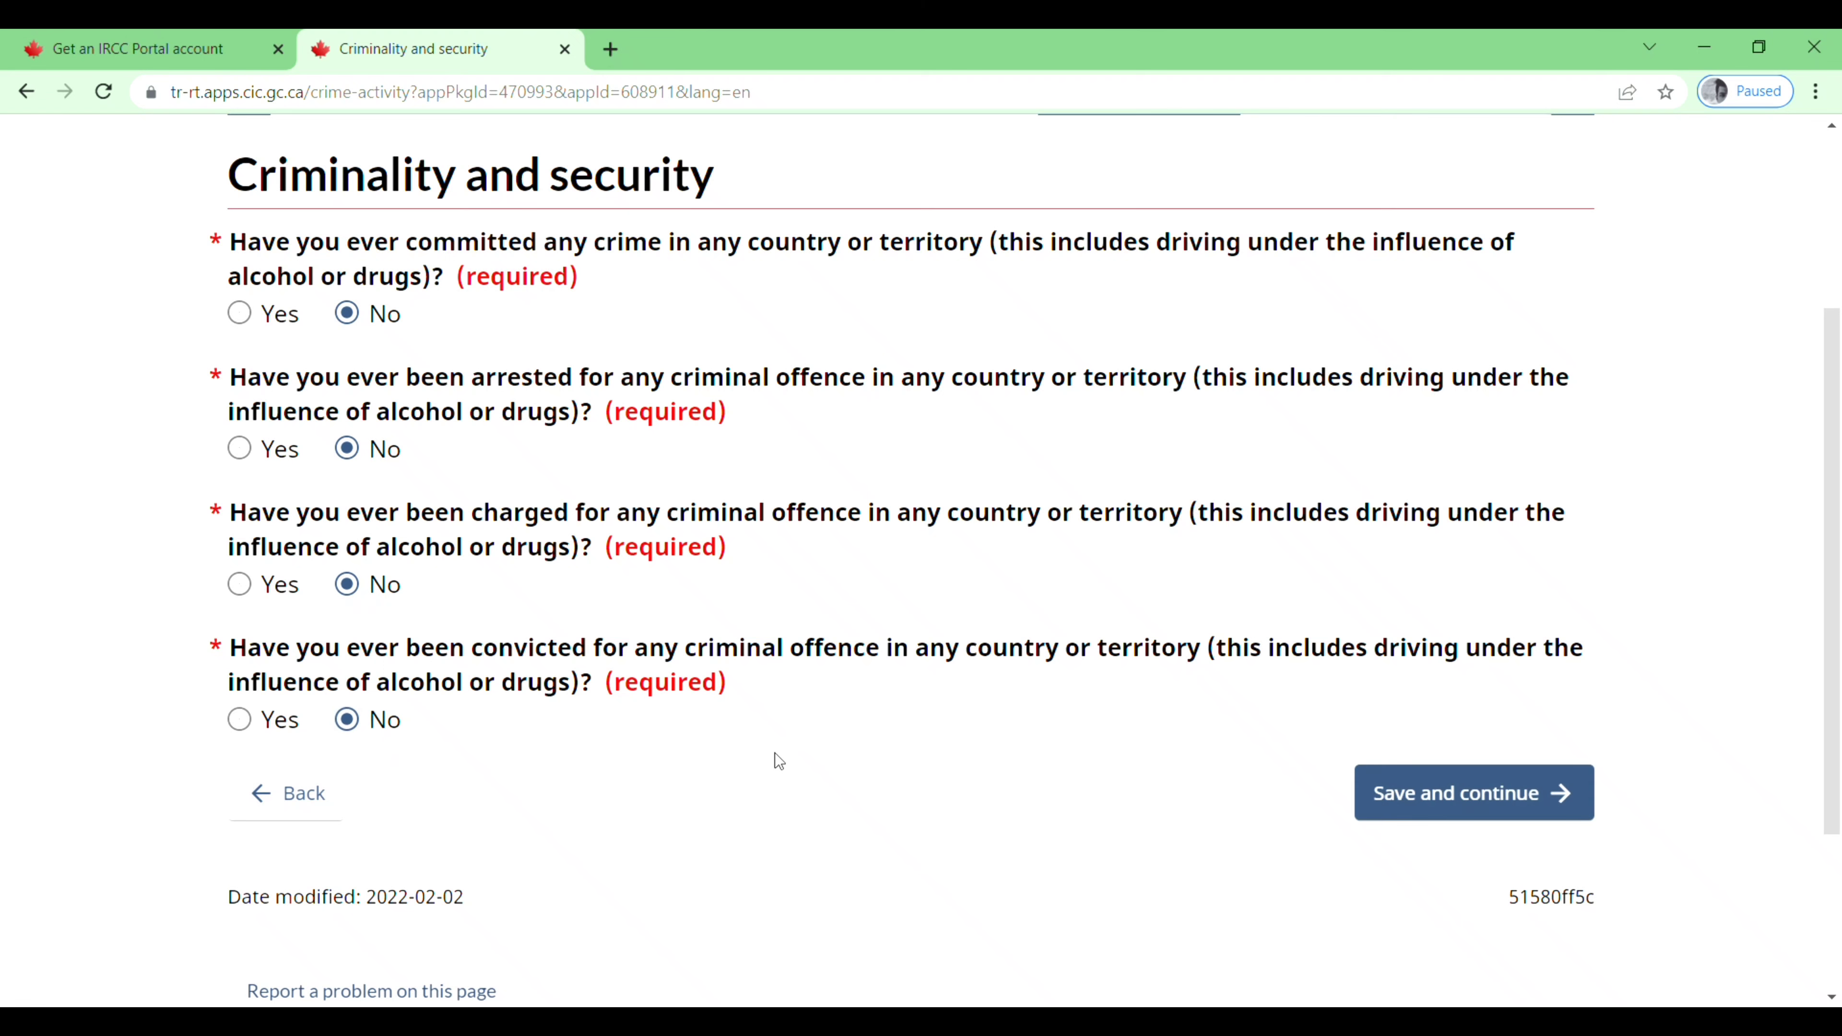
scroll(775, 753, "down", 2)
left_click(1443, 674)
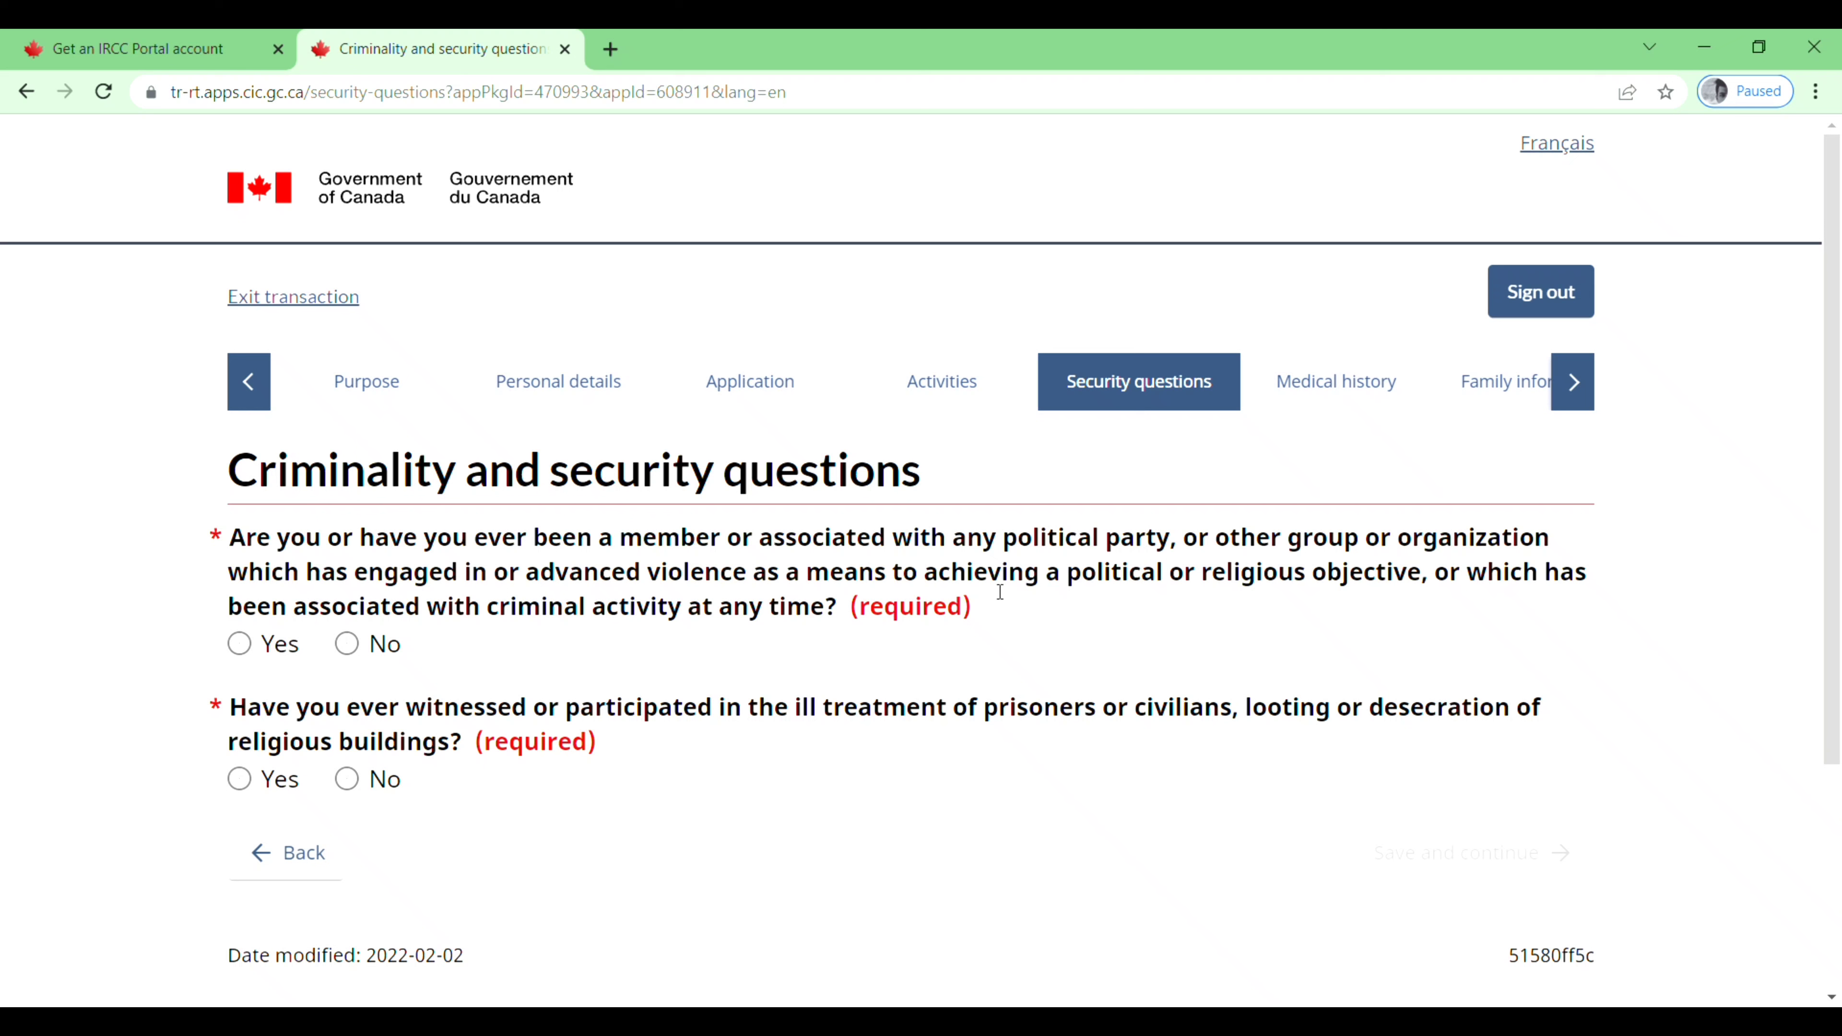
Step: Answer No to association with violent or criminal organizations and to ill treatment of prisoners or civilians, and save and continue
left_click(379, 645)
left_click(349, 779)
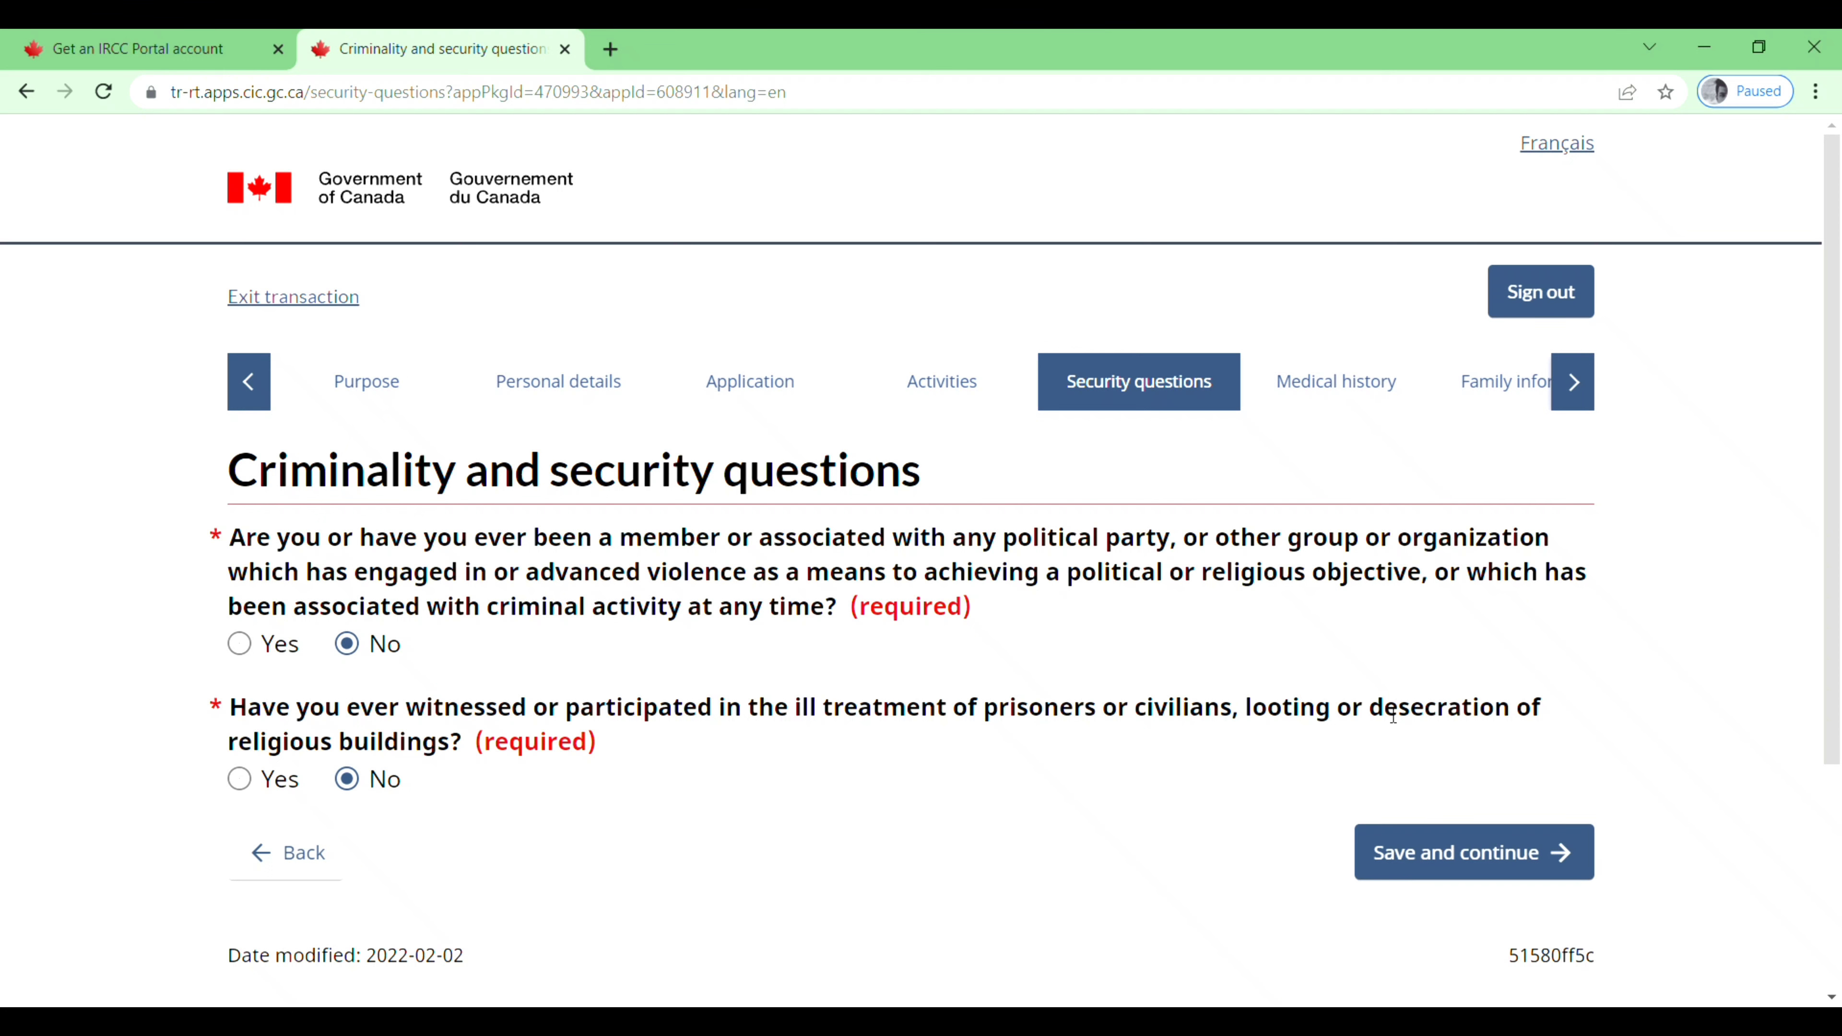
left_click(1459, 858)
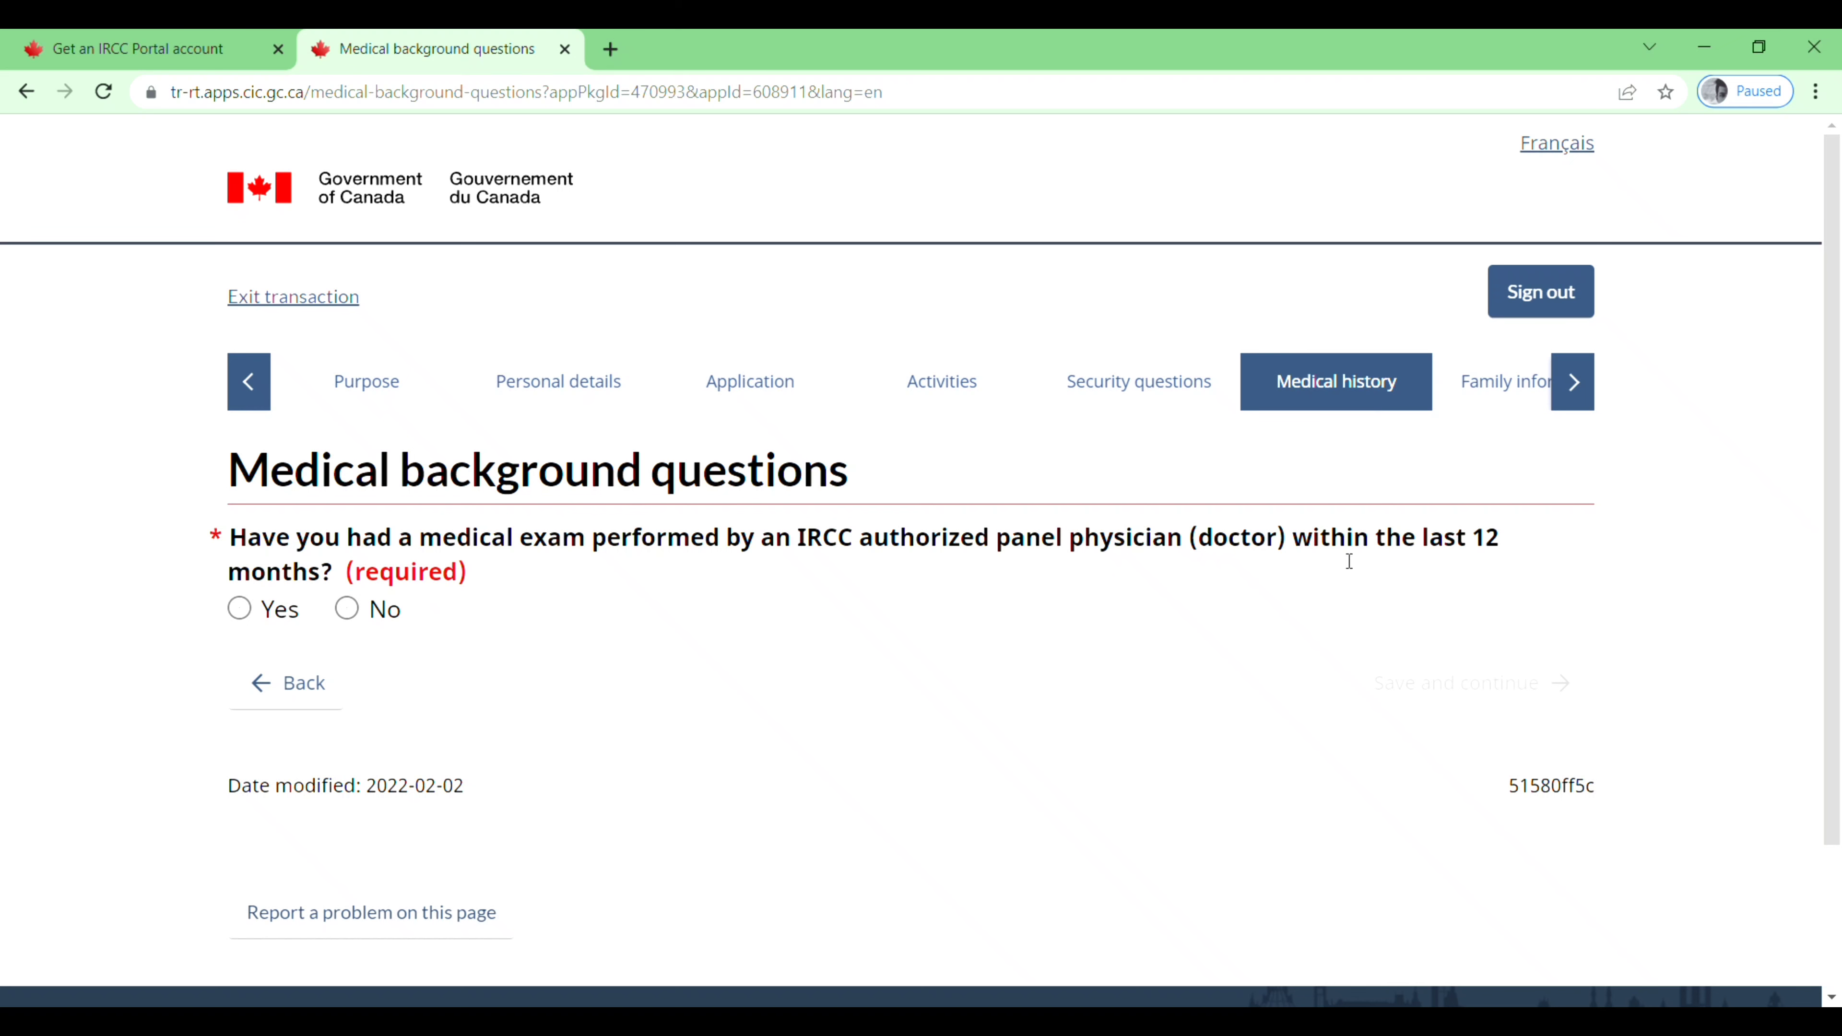
Step: Answer No to a medical exam within the last 12 months and to both tuberculosis questions, saving each page
left_click(353, 614)
left_click(1509, 693)
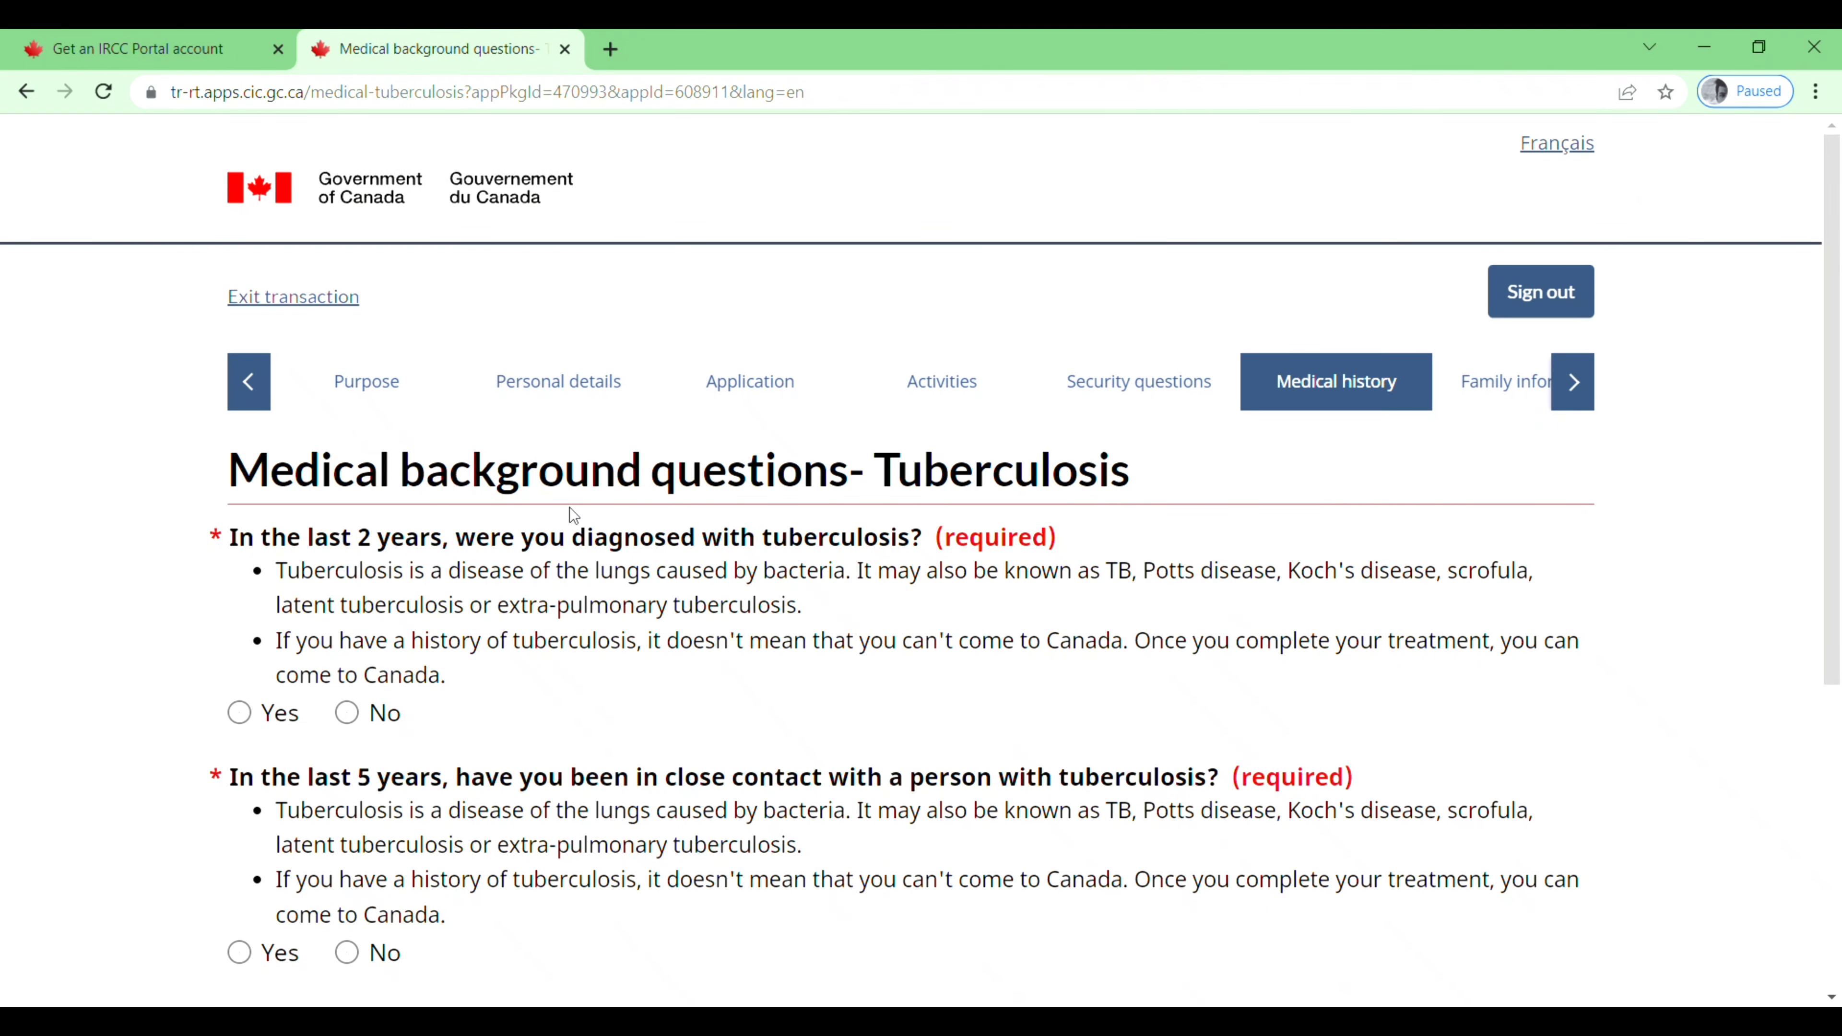
scroll(827, 618, "down", 2)
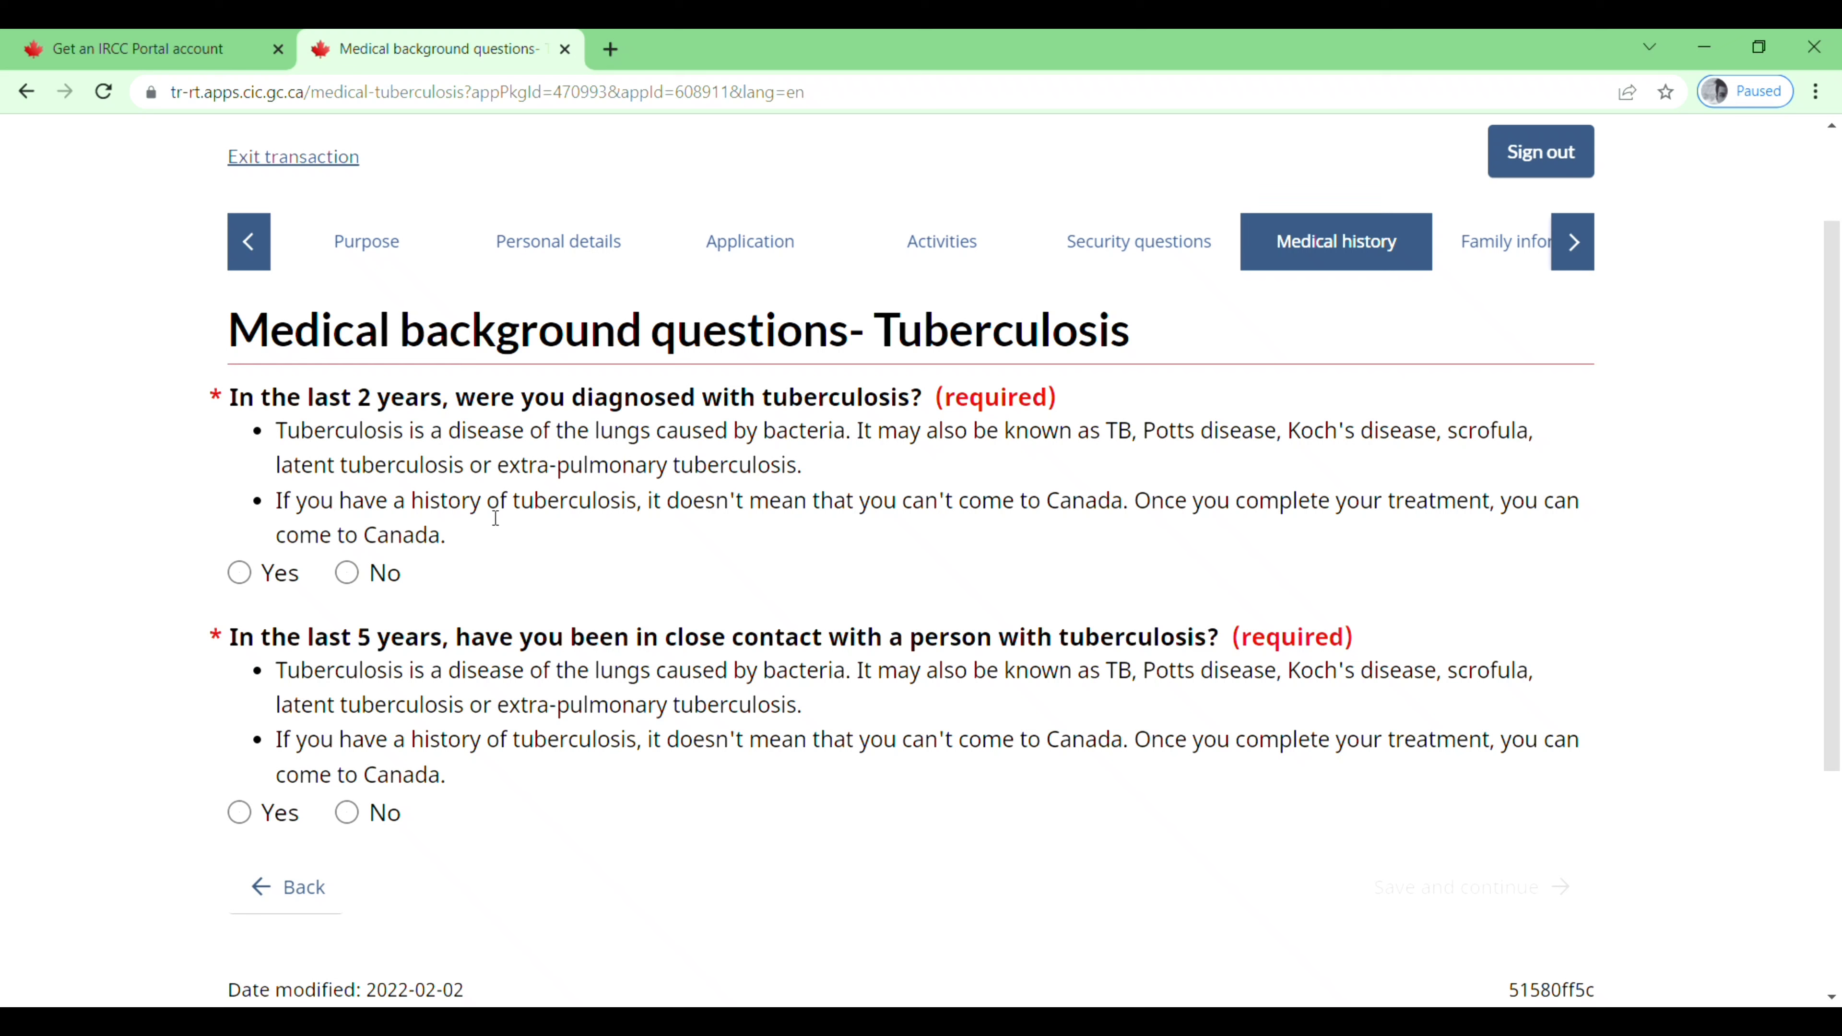
left_click(348, 573)
left_click(347, 812)
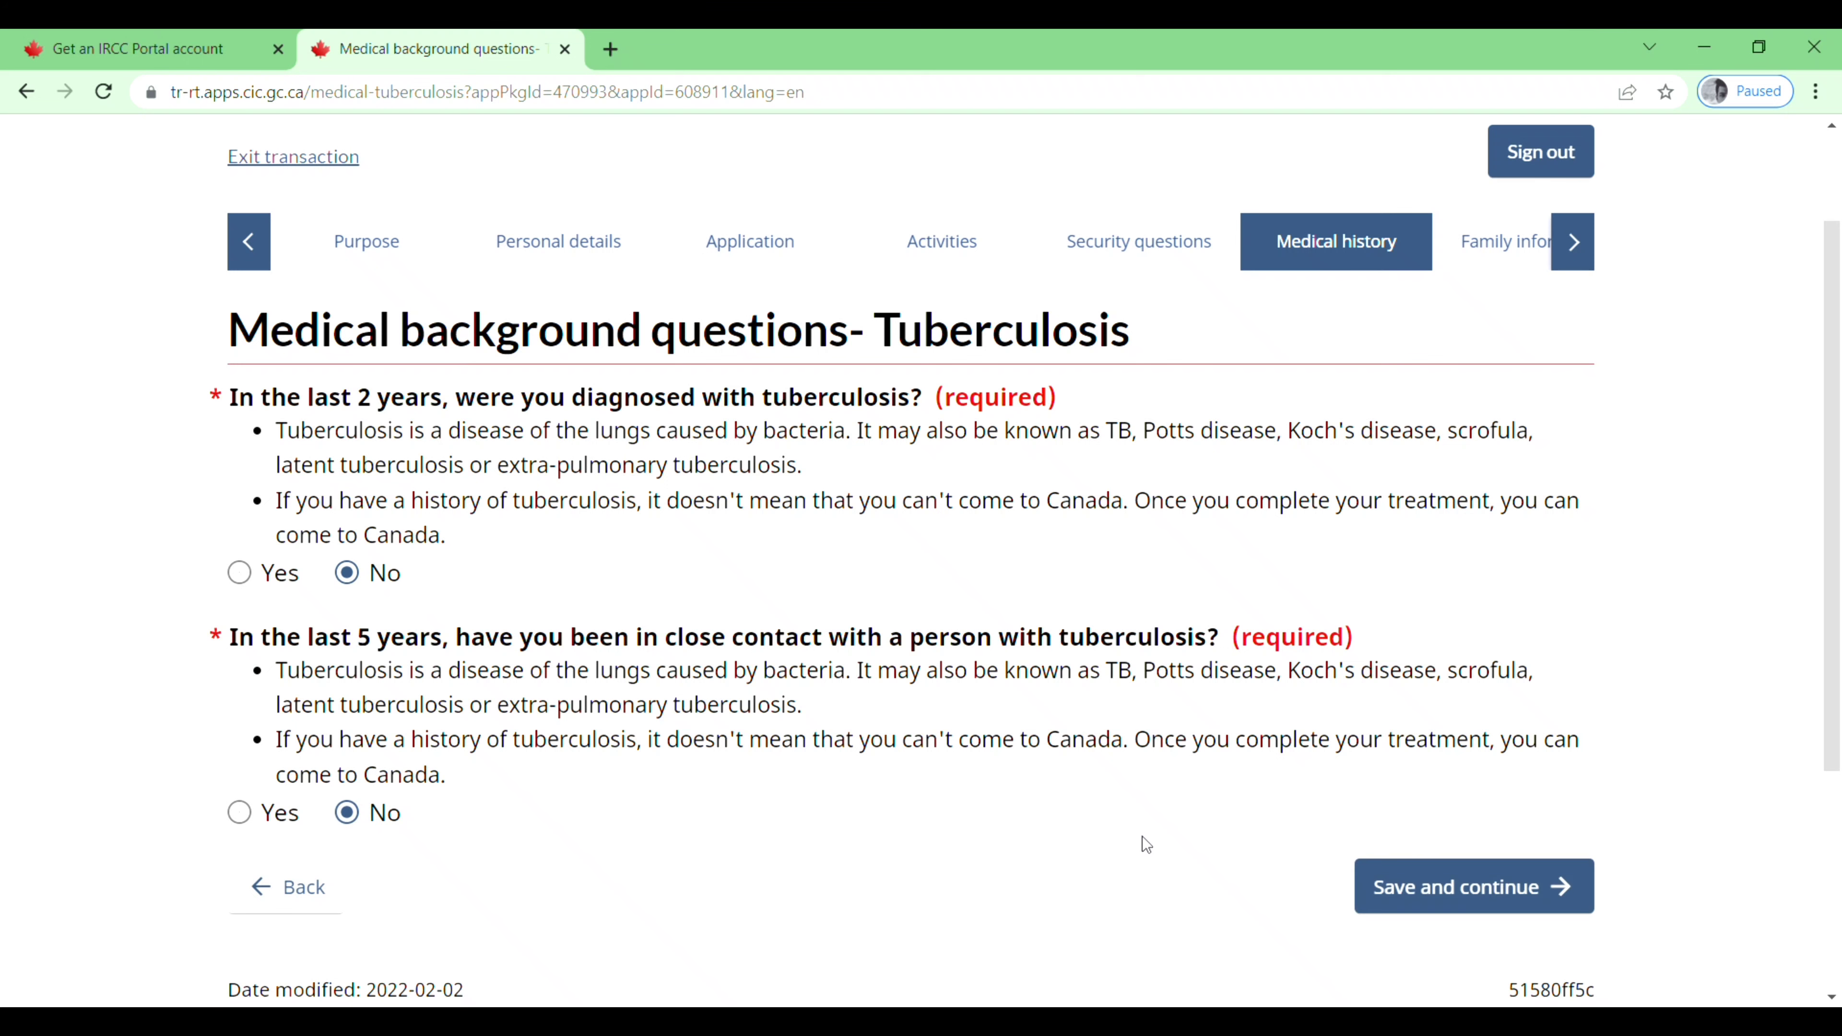
left_click(1407, 892)
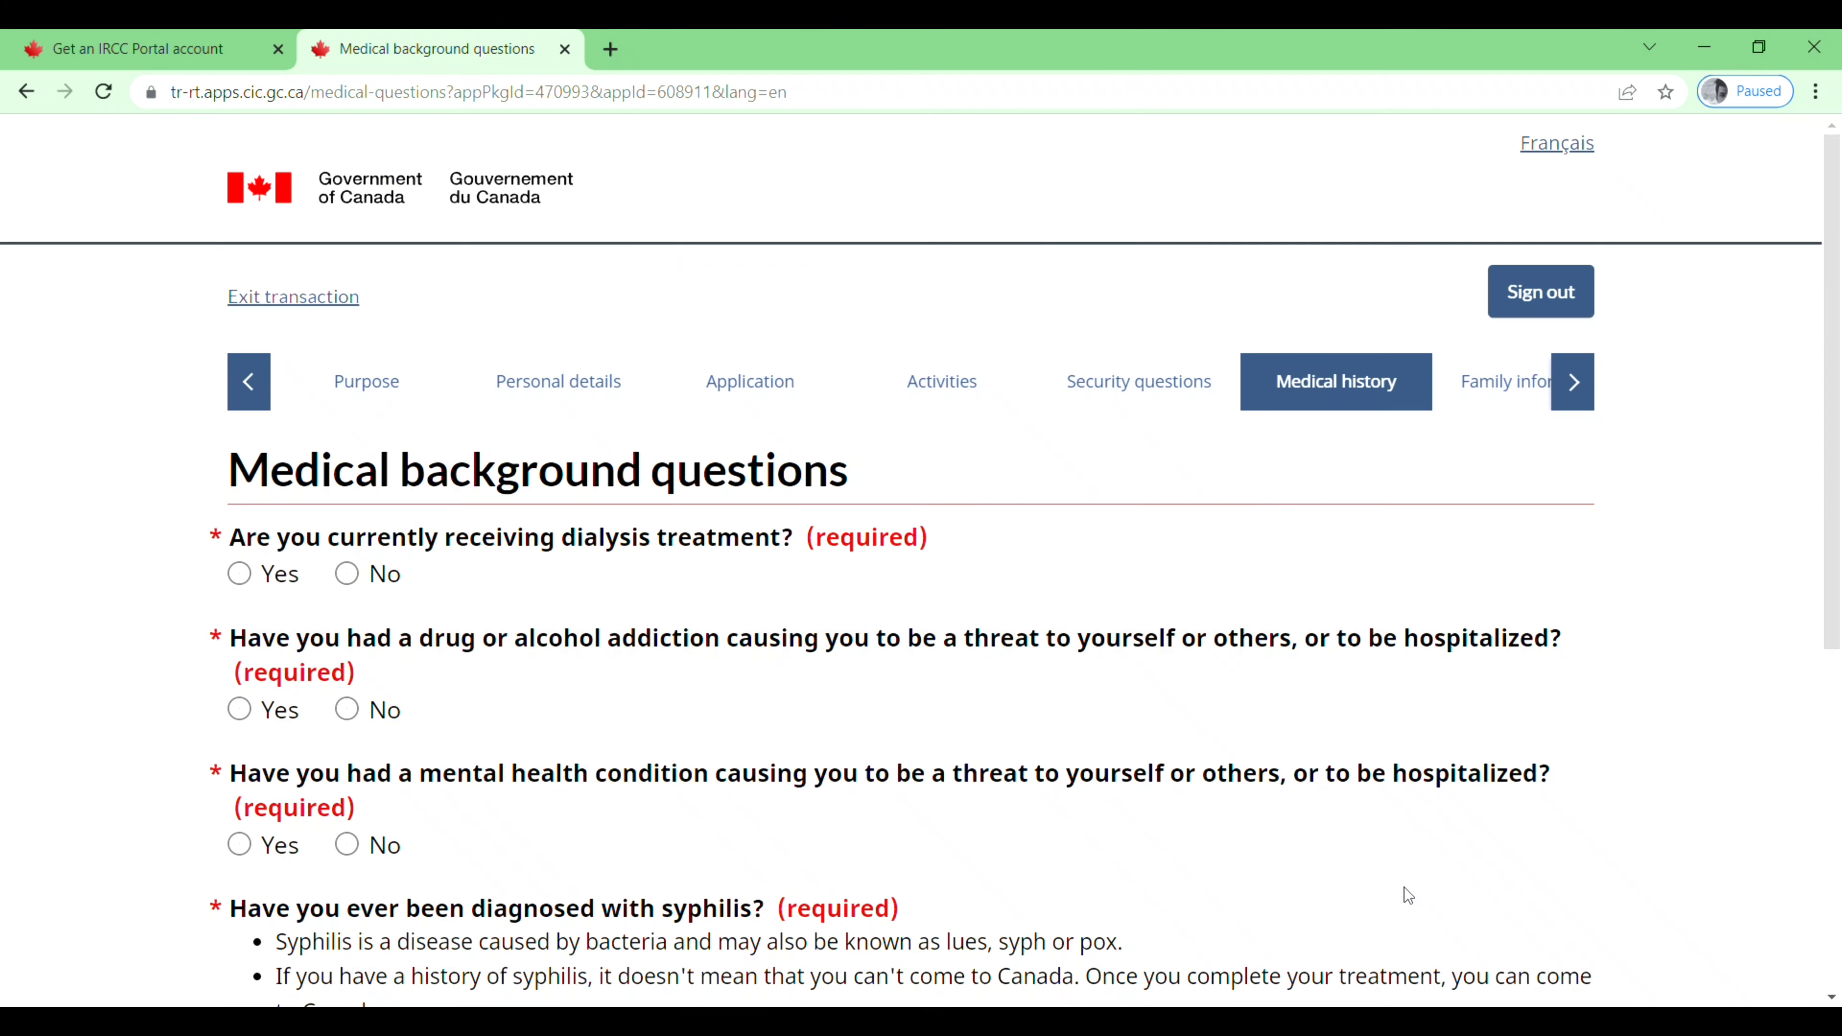
Step: Answer No to dialysis treatment, drug or alcohol addiction, mental health condition and syphilis diagnosis, and save and continue
scroll(447, 695, "down", 2)
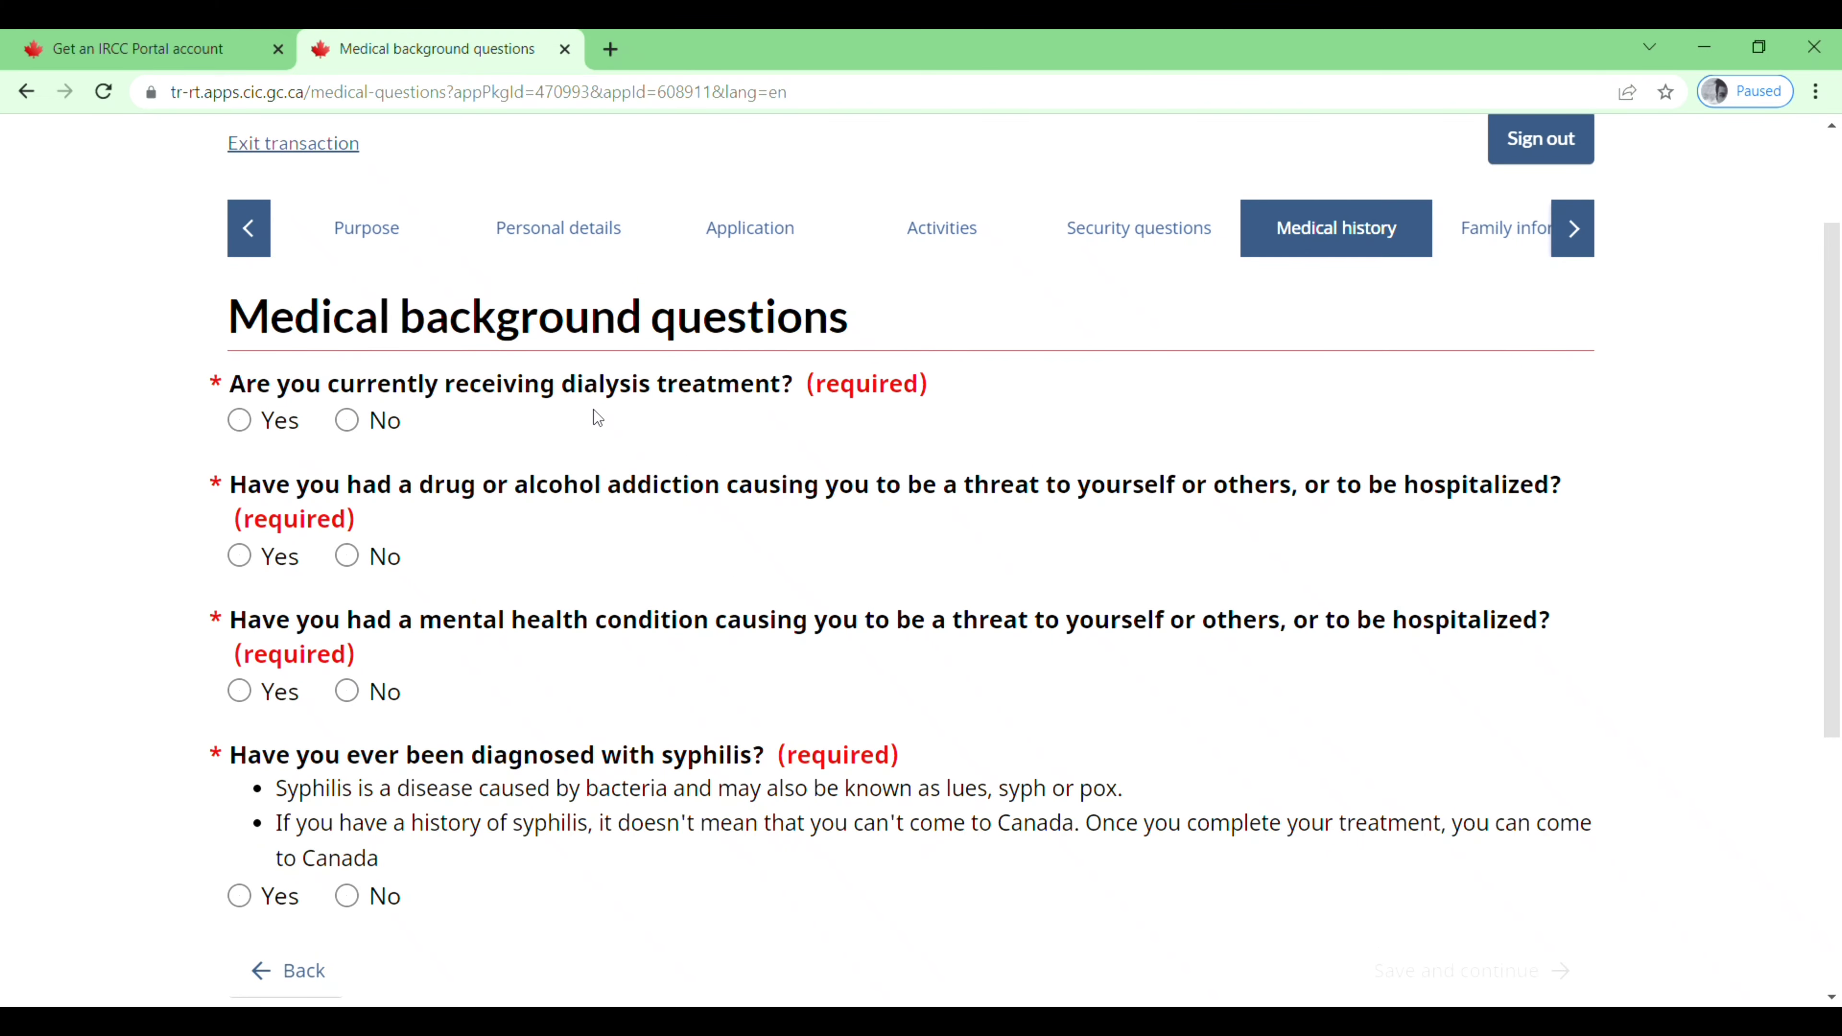
left_click(350, 421)
left_click(352, 560)
left_click(347, 691)
scroll(741, 756, "down", 4)
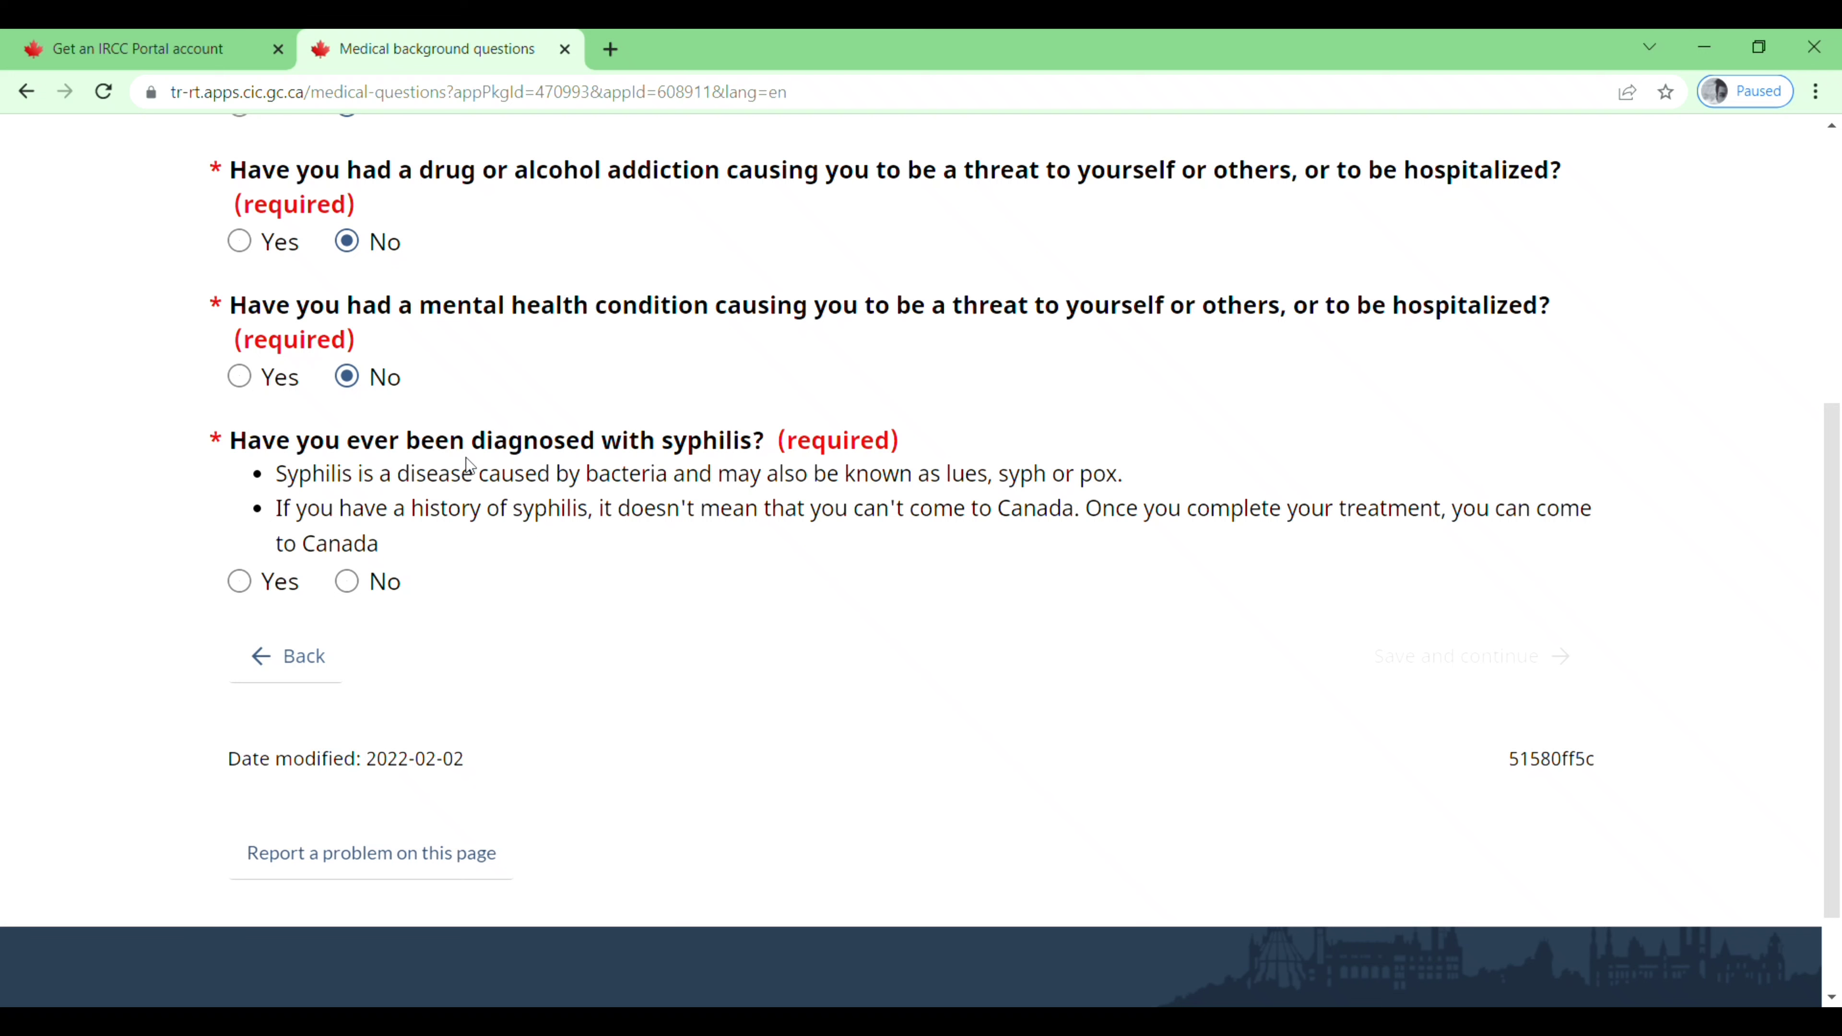
left_click(347, 582)
left_click(1462, 656)
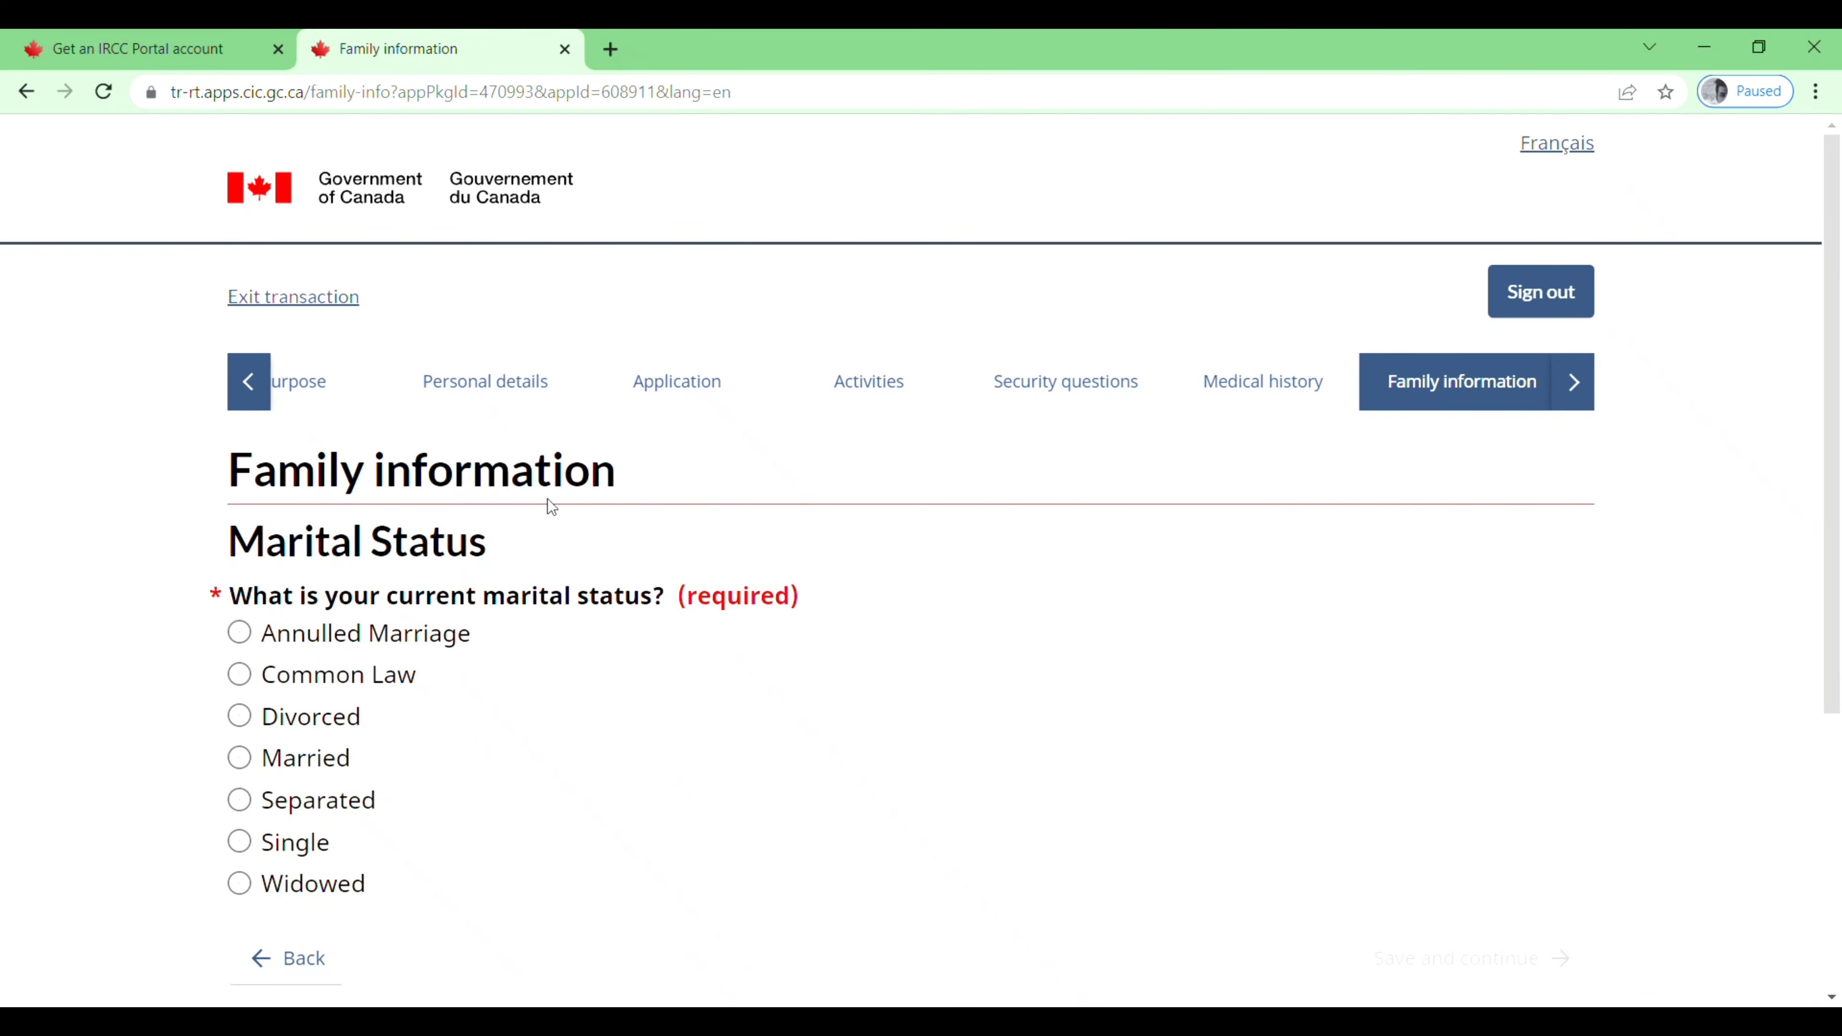
Step: Set the marital status to Single, declare no biological, adopted or step-children with the acknowledgement, and save each page
scroll(600, 691, "down", 2)
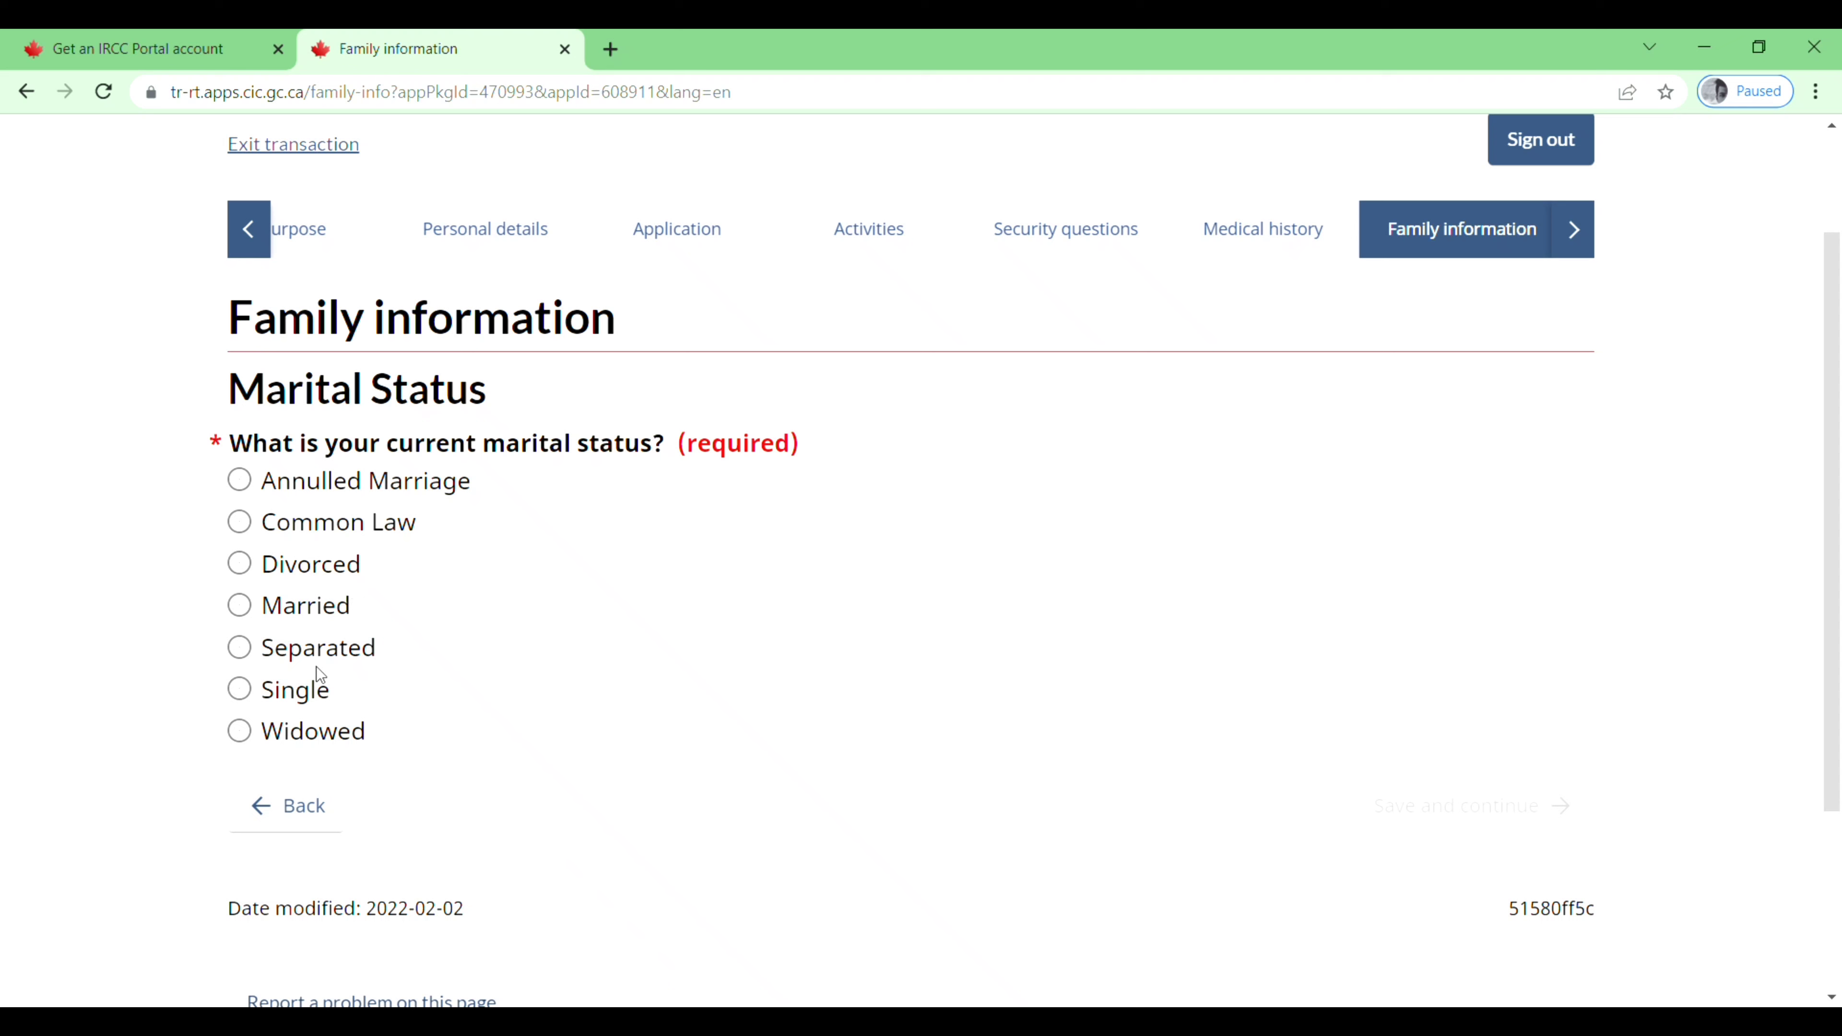
left_click(240, 688)
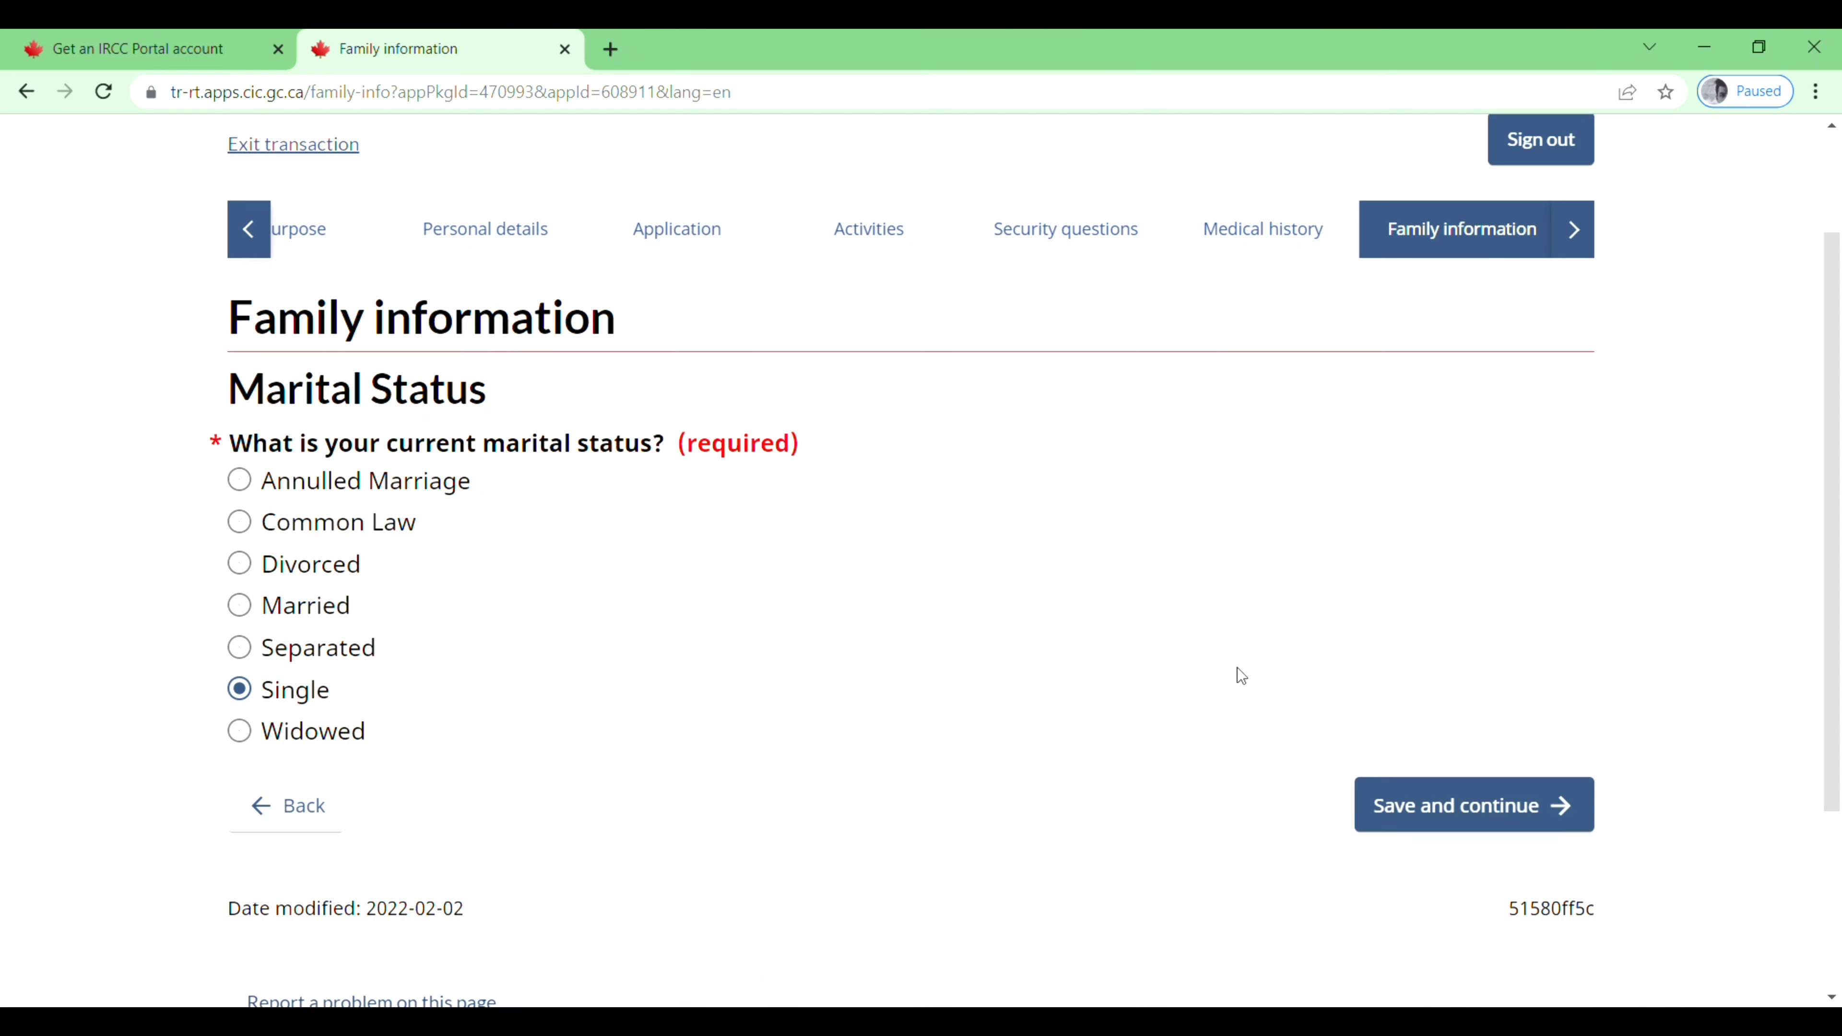
left_click(1403, 831)
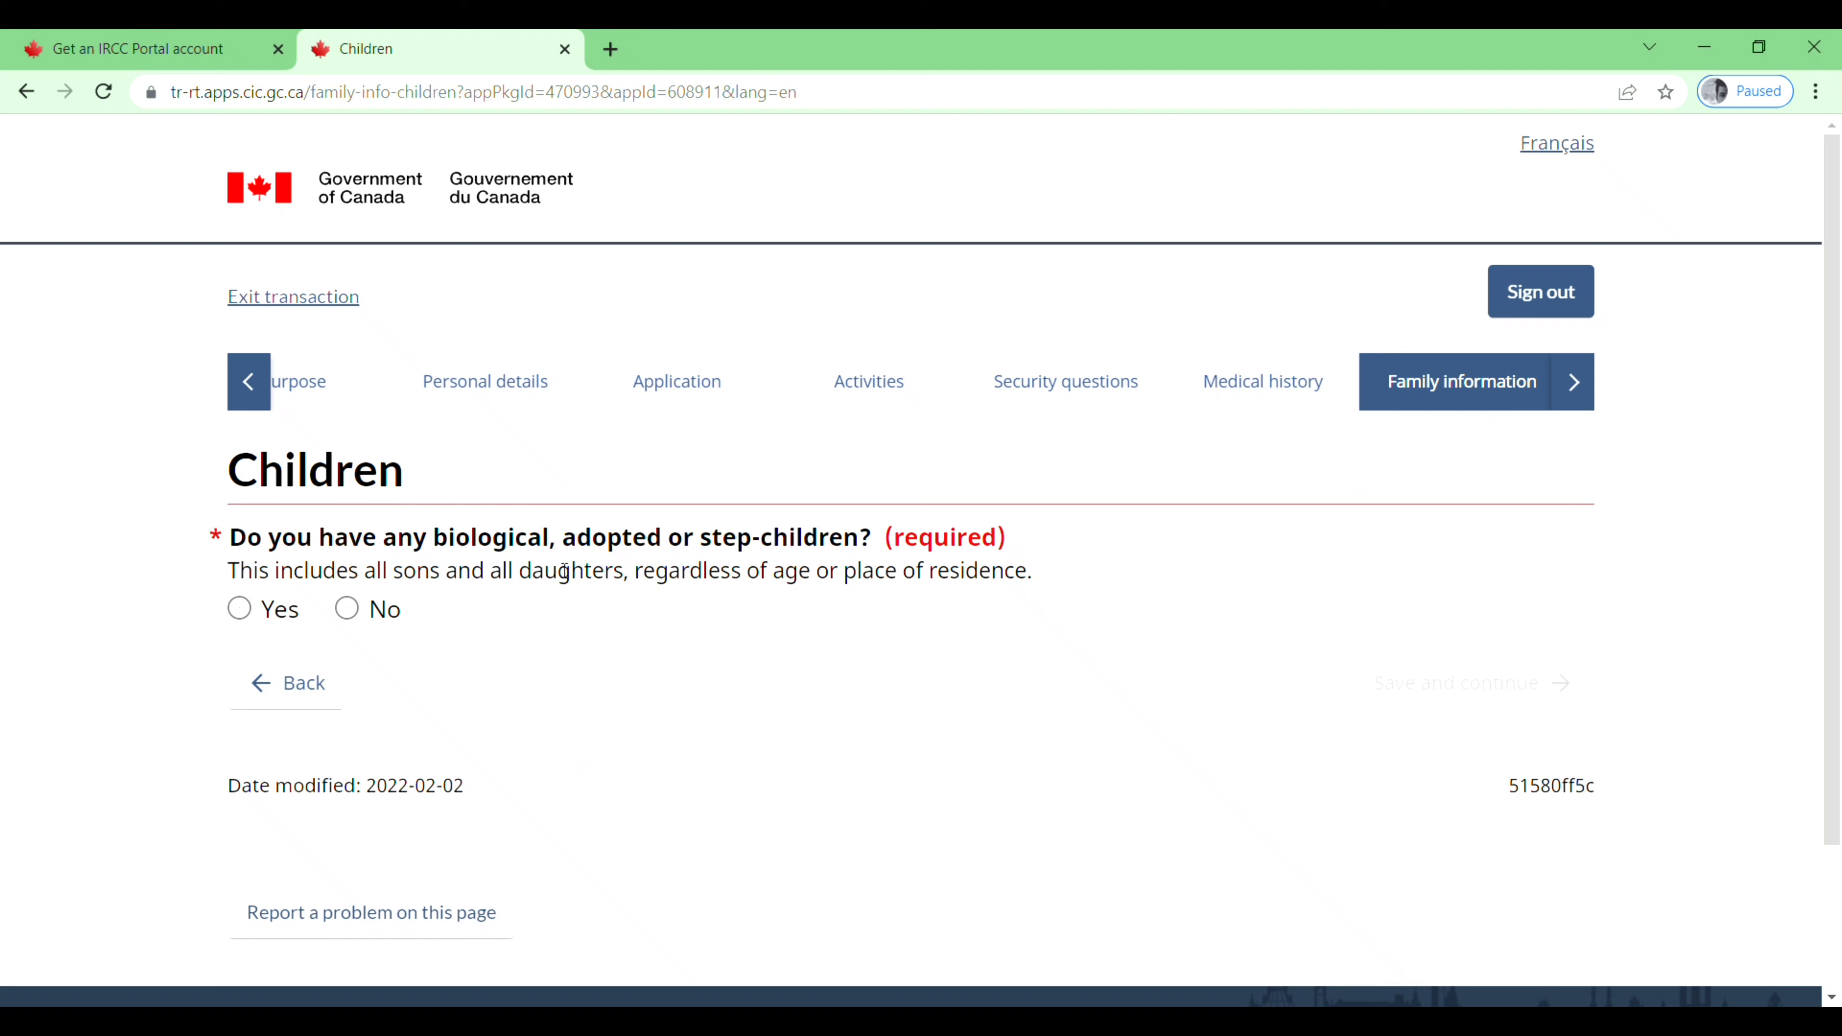
left_click(347, 611)
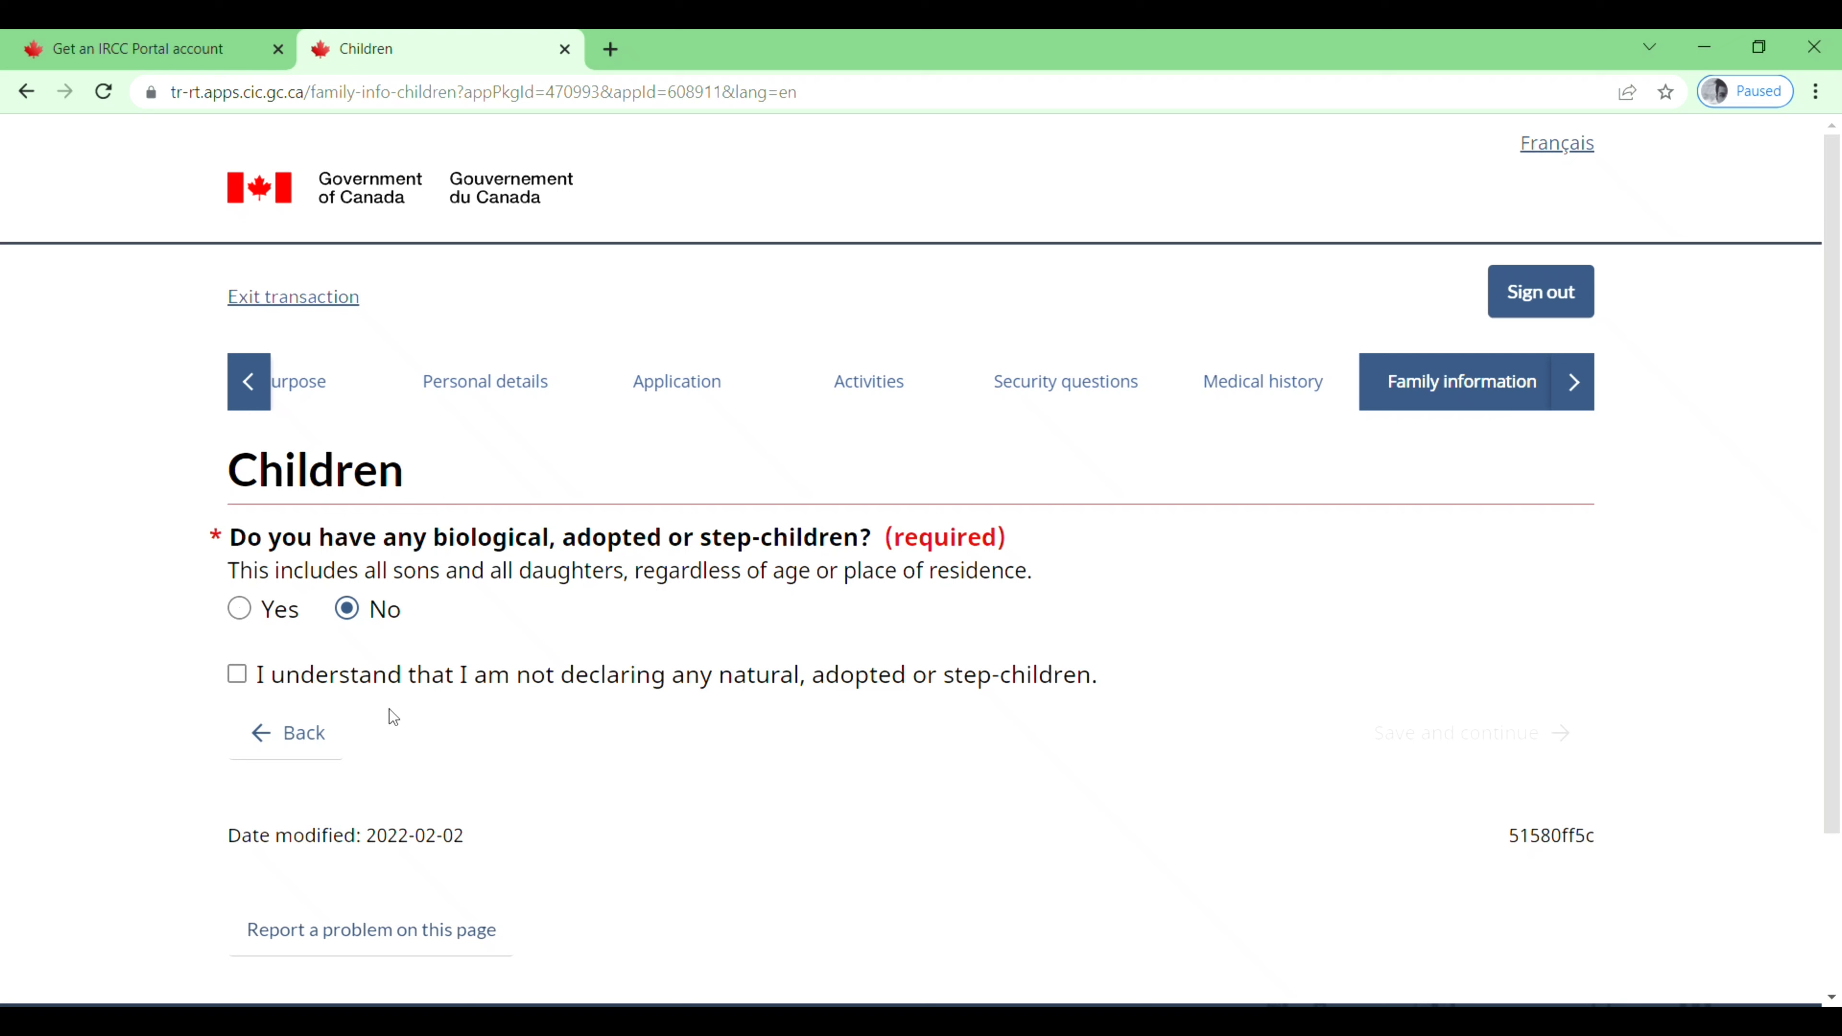
left_click(241, 674)
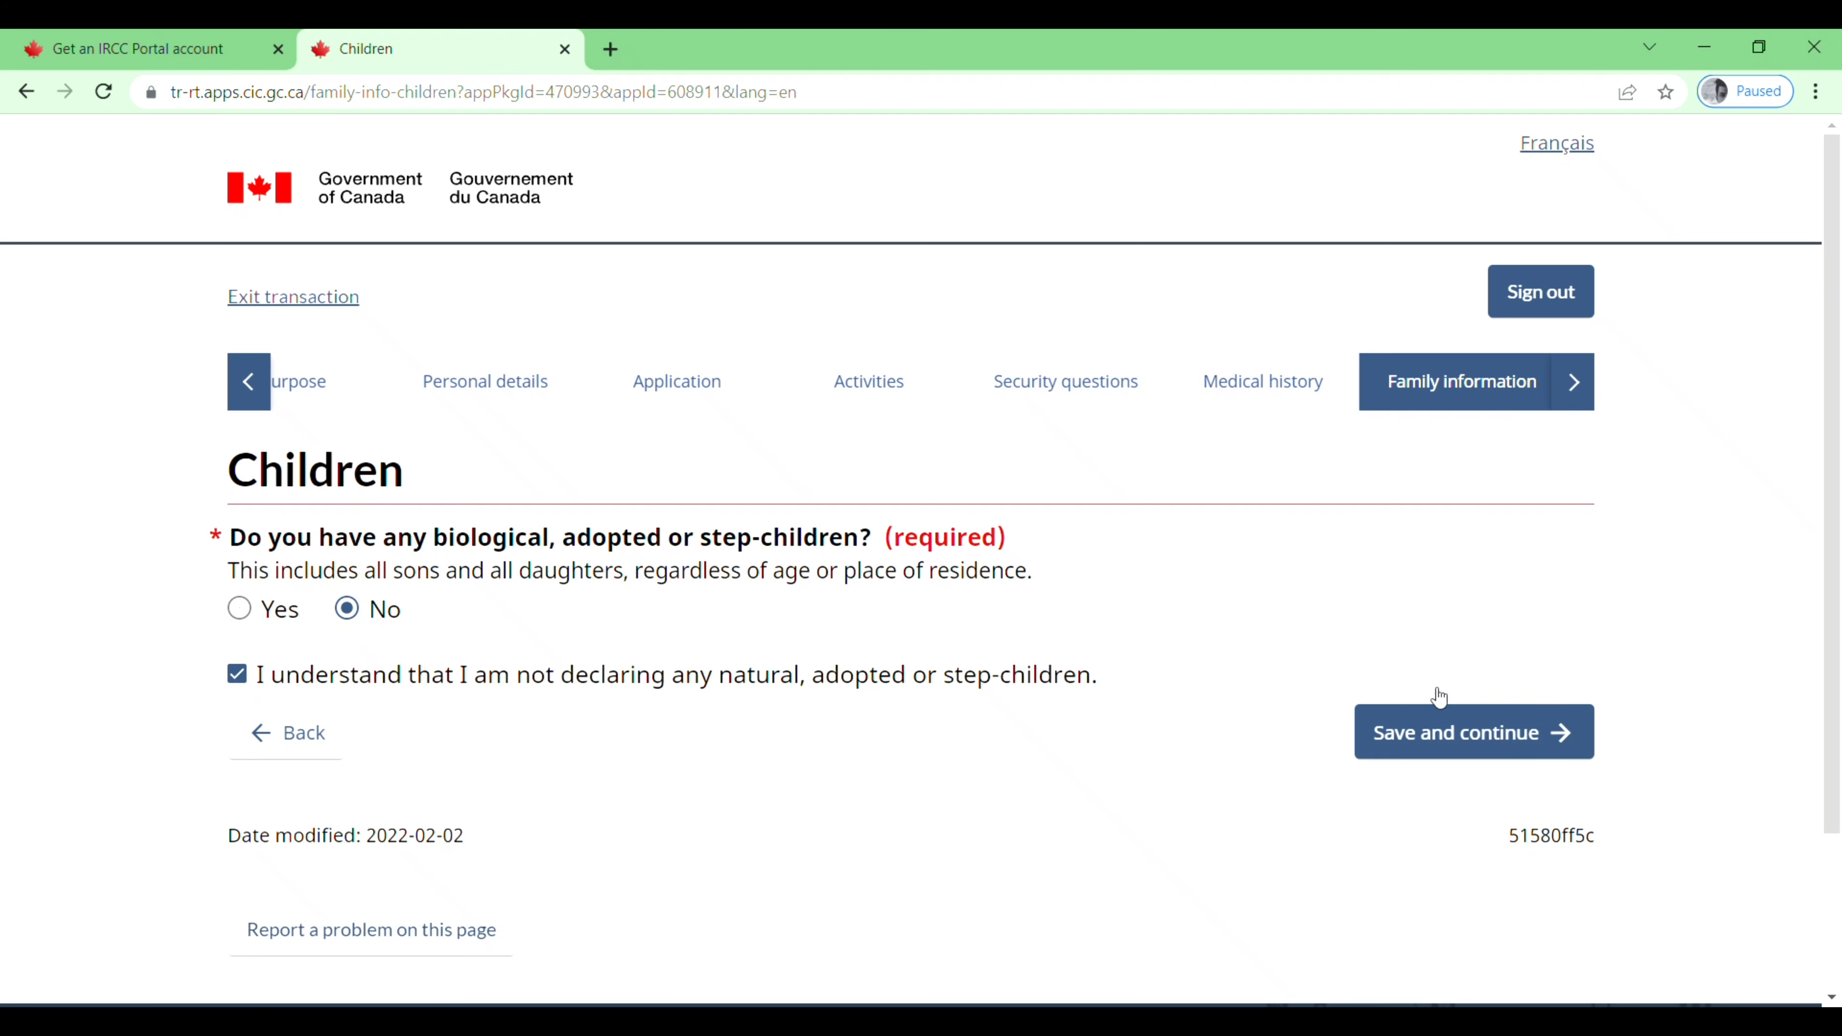
left_click(1443, 733)
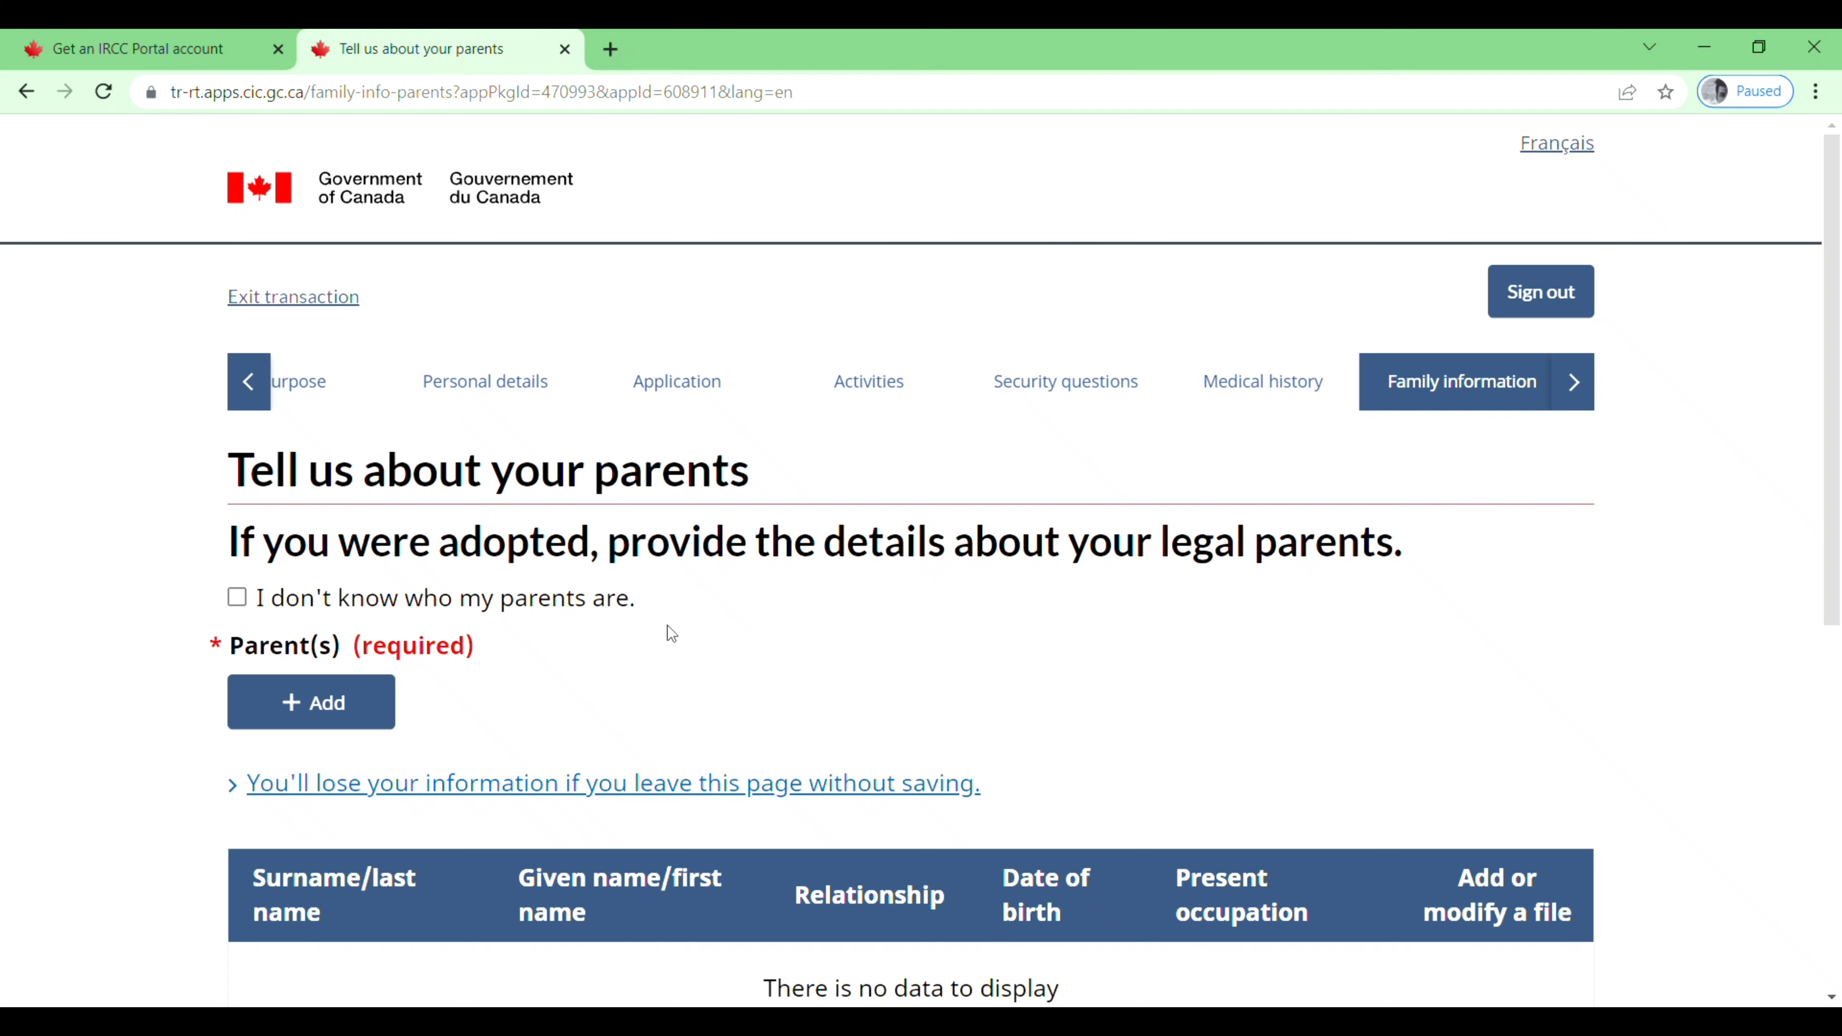
Step: Open a new parent entry and review its name, relationship, birth, occupation, address and accompanying-parent fields
scroll(667, 624, "down", 2)
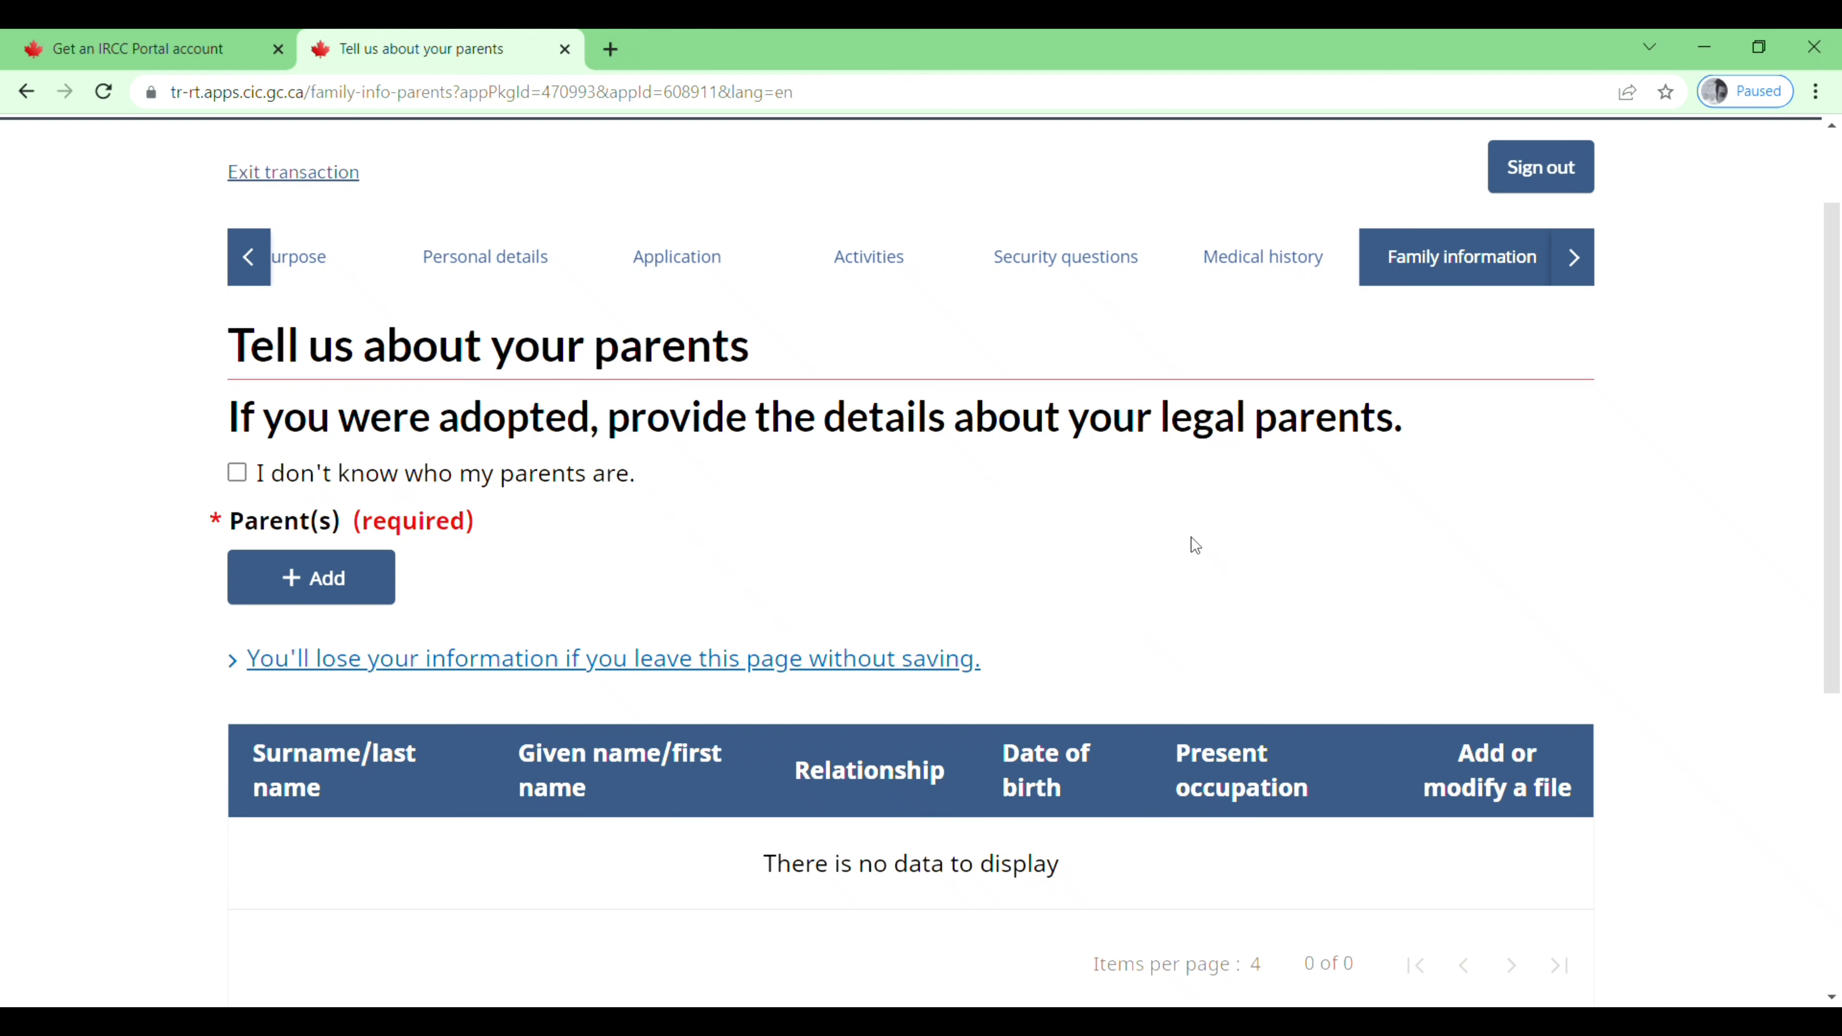
scroll(1192, 537, "down", 2)
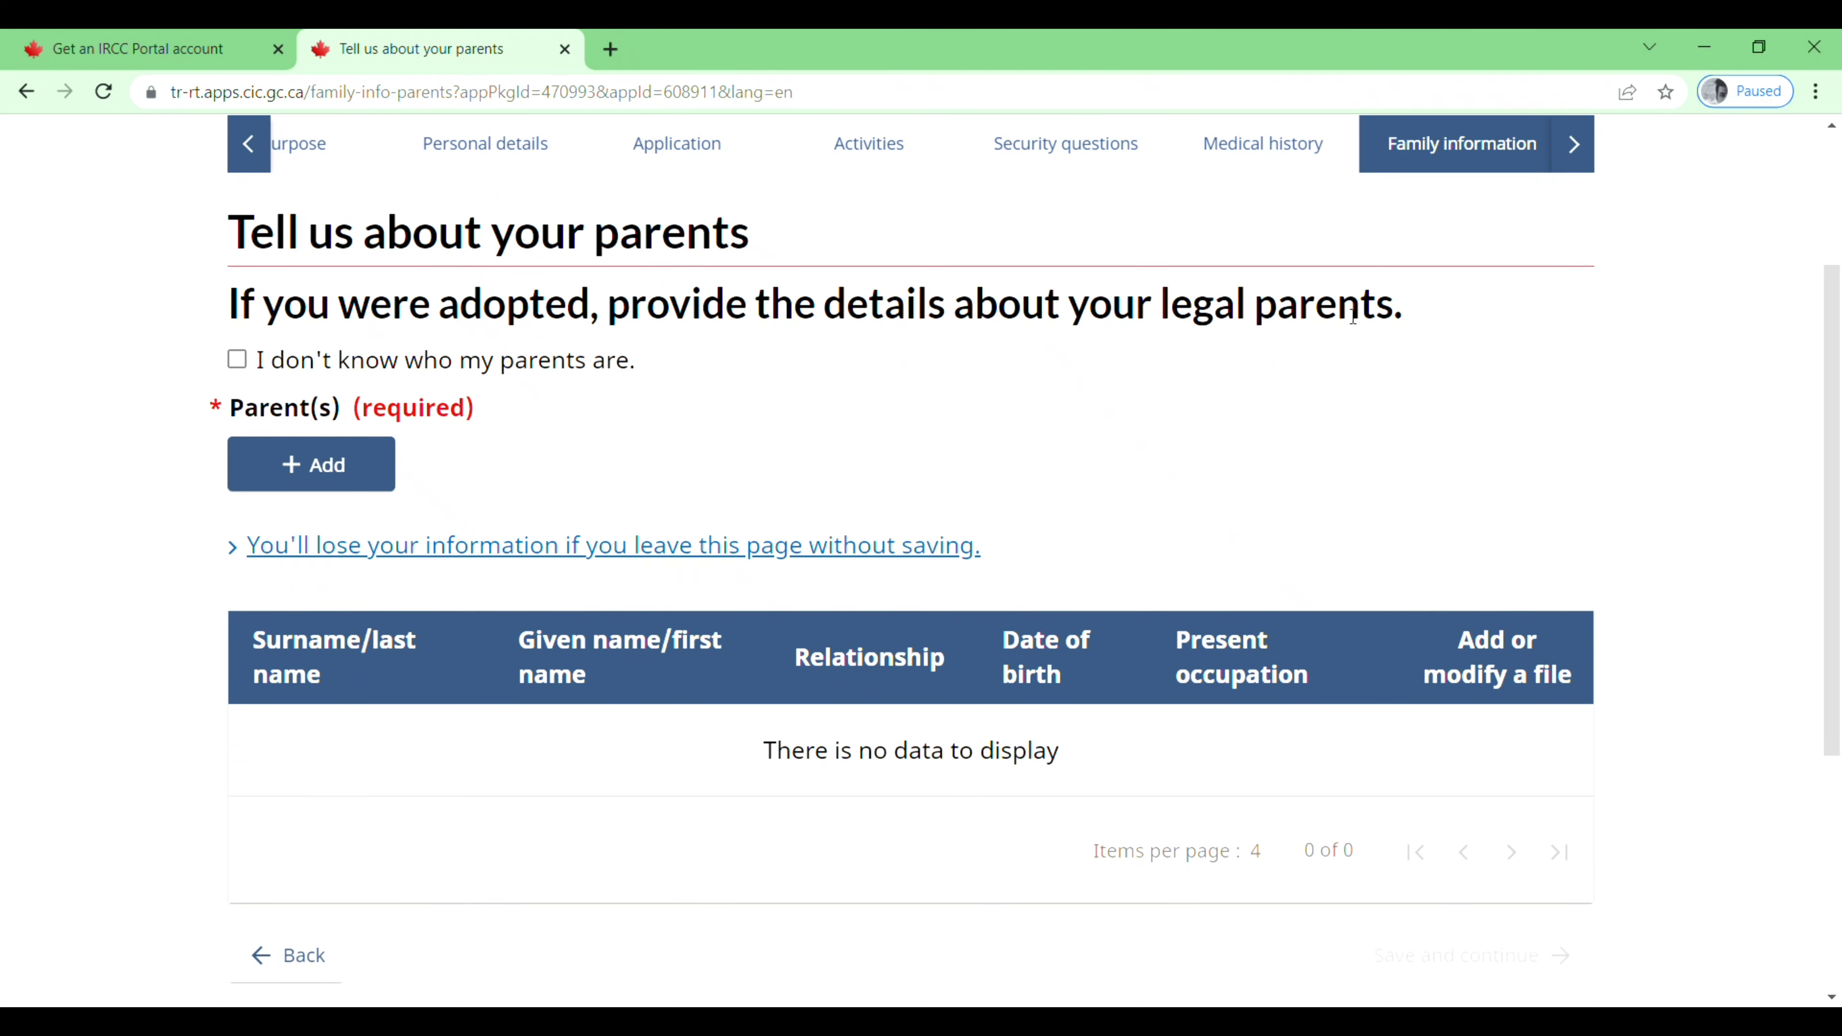
left_click(360, 473)
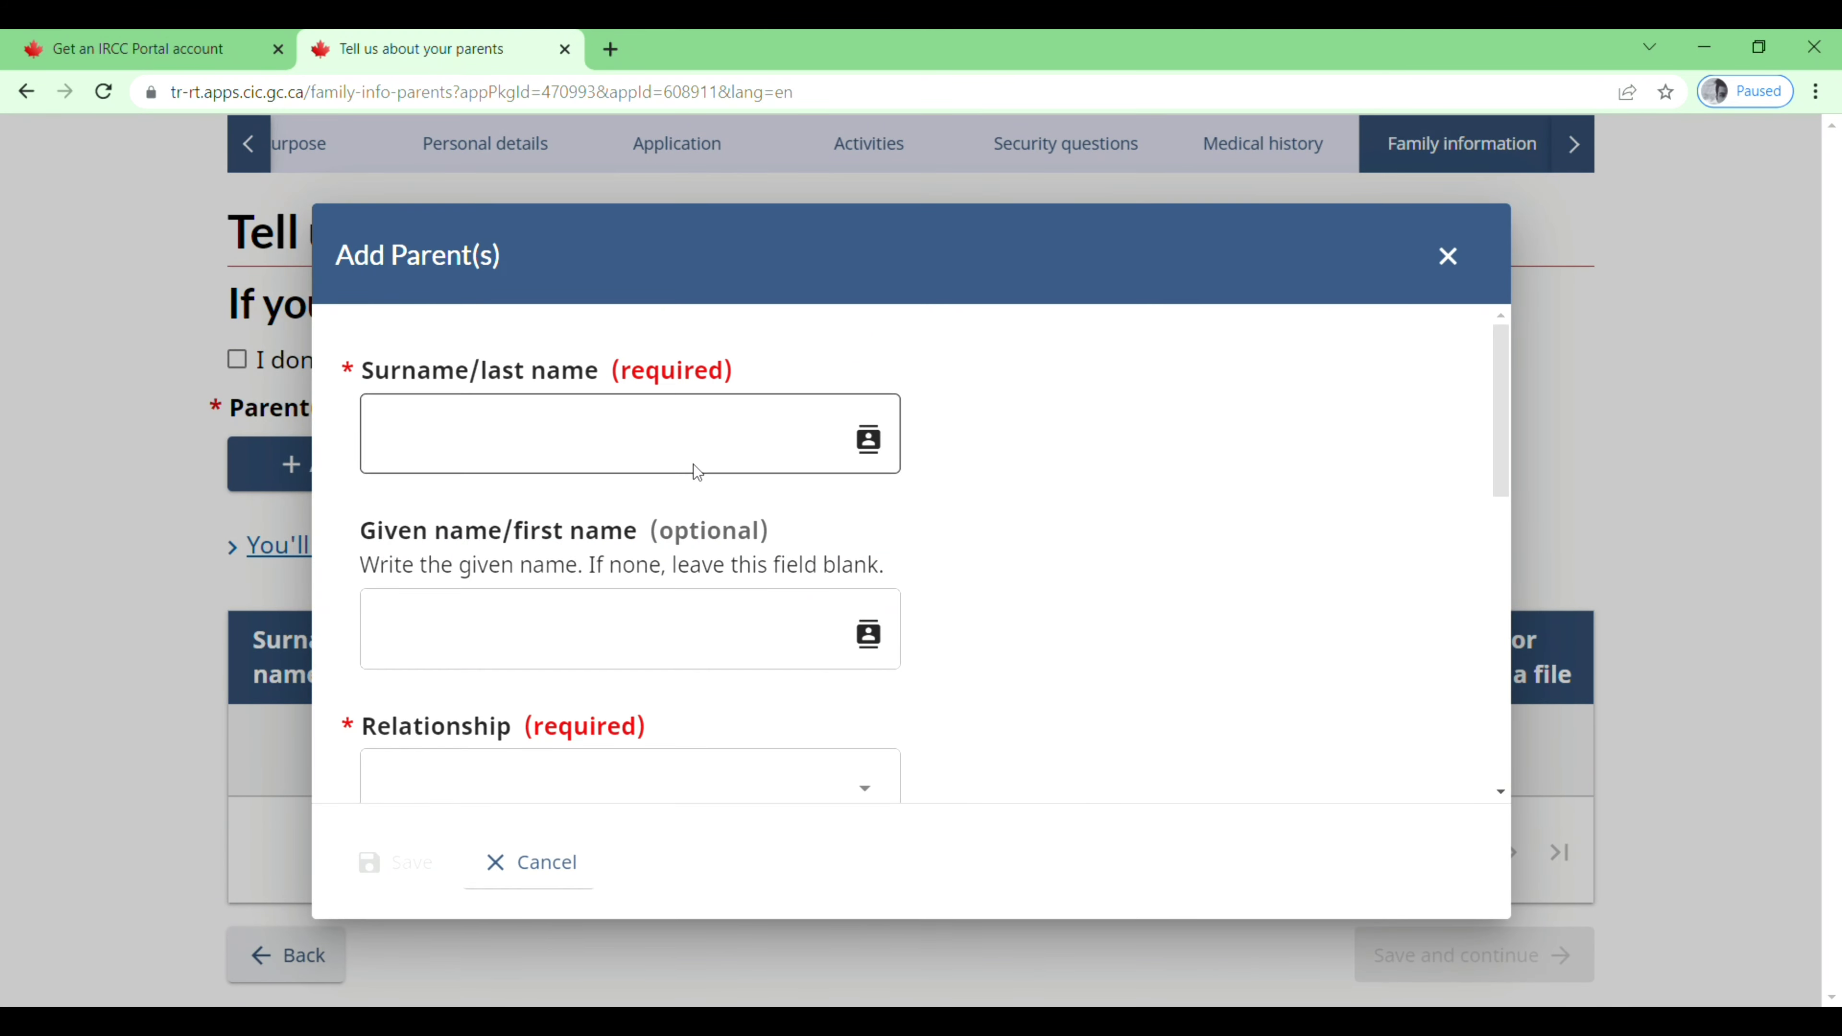
left_click(695, 626)
scroll(690, 619, "down", 4)
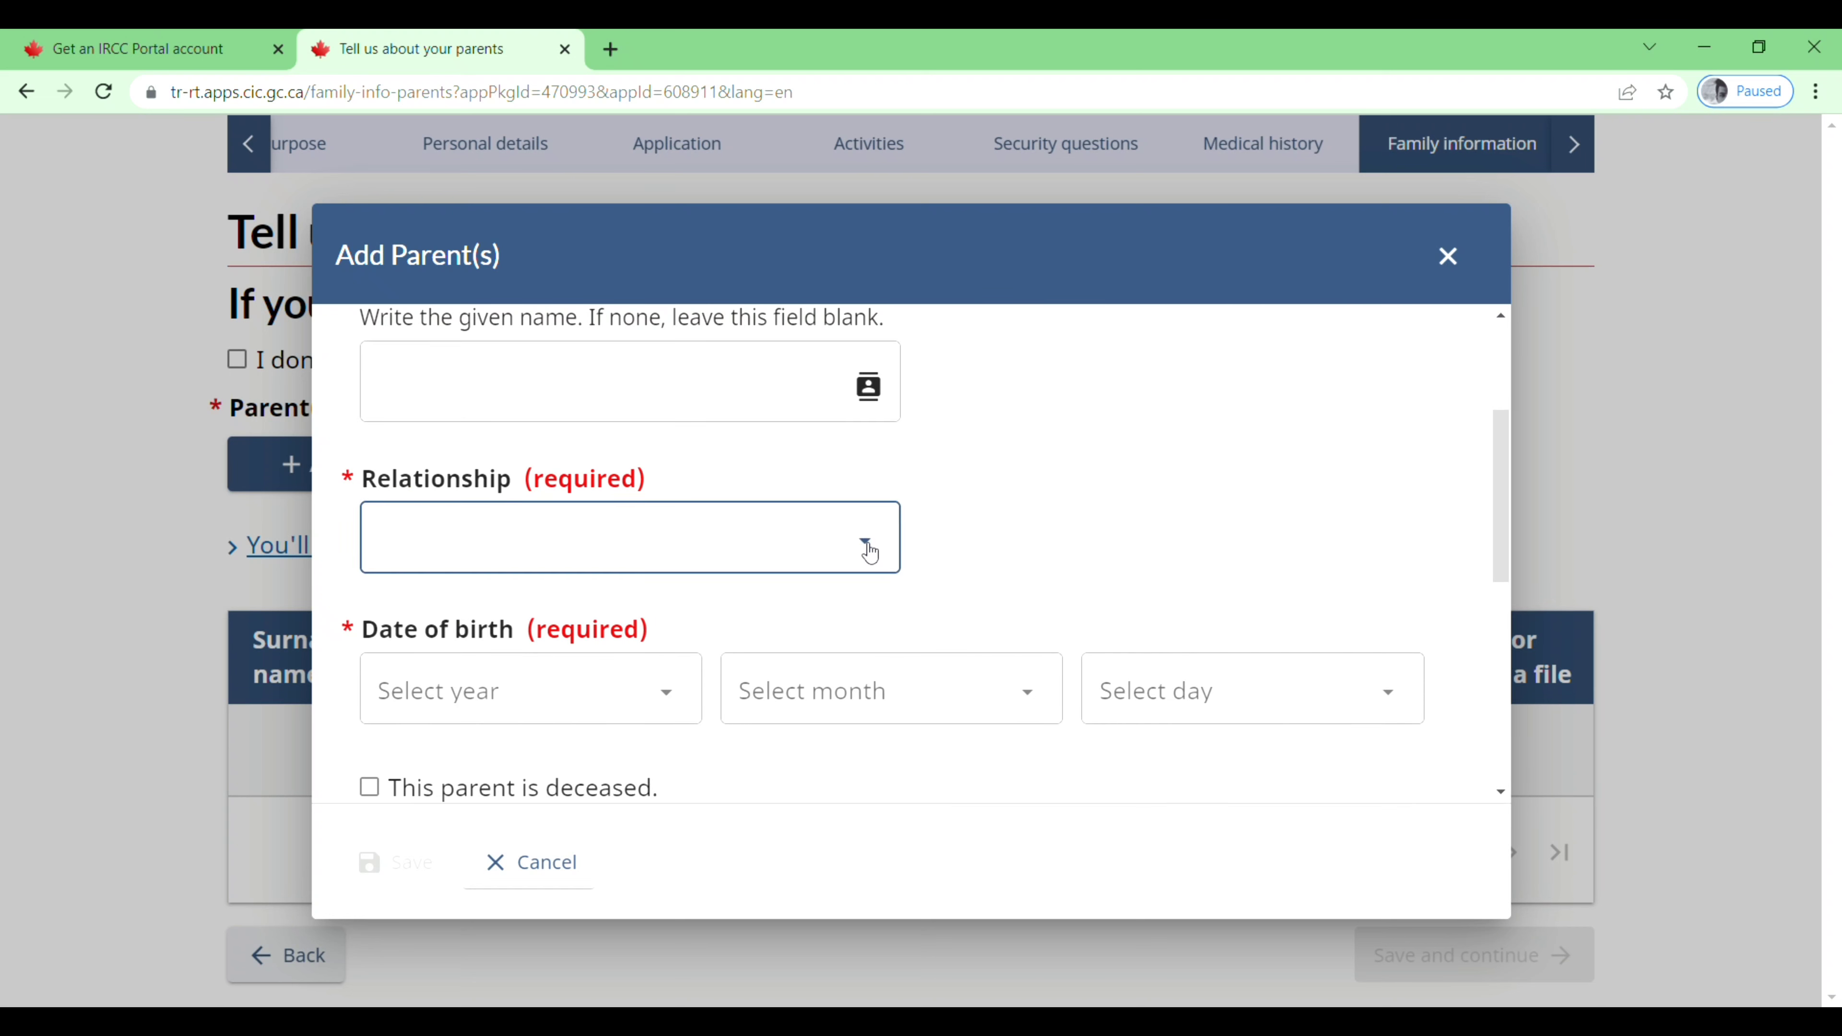
left_click(1022, 597)
scroll(1021, 596, "down", 2)
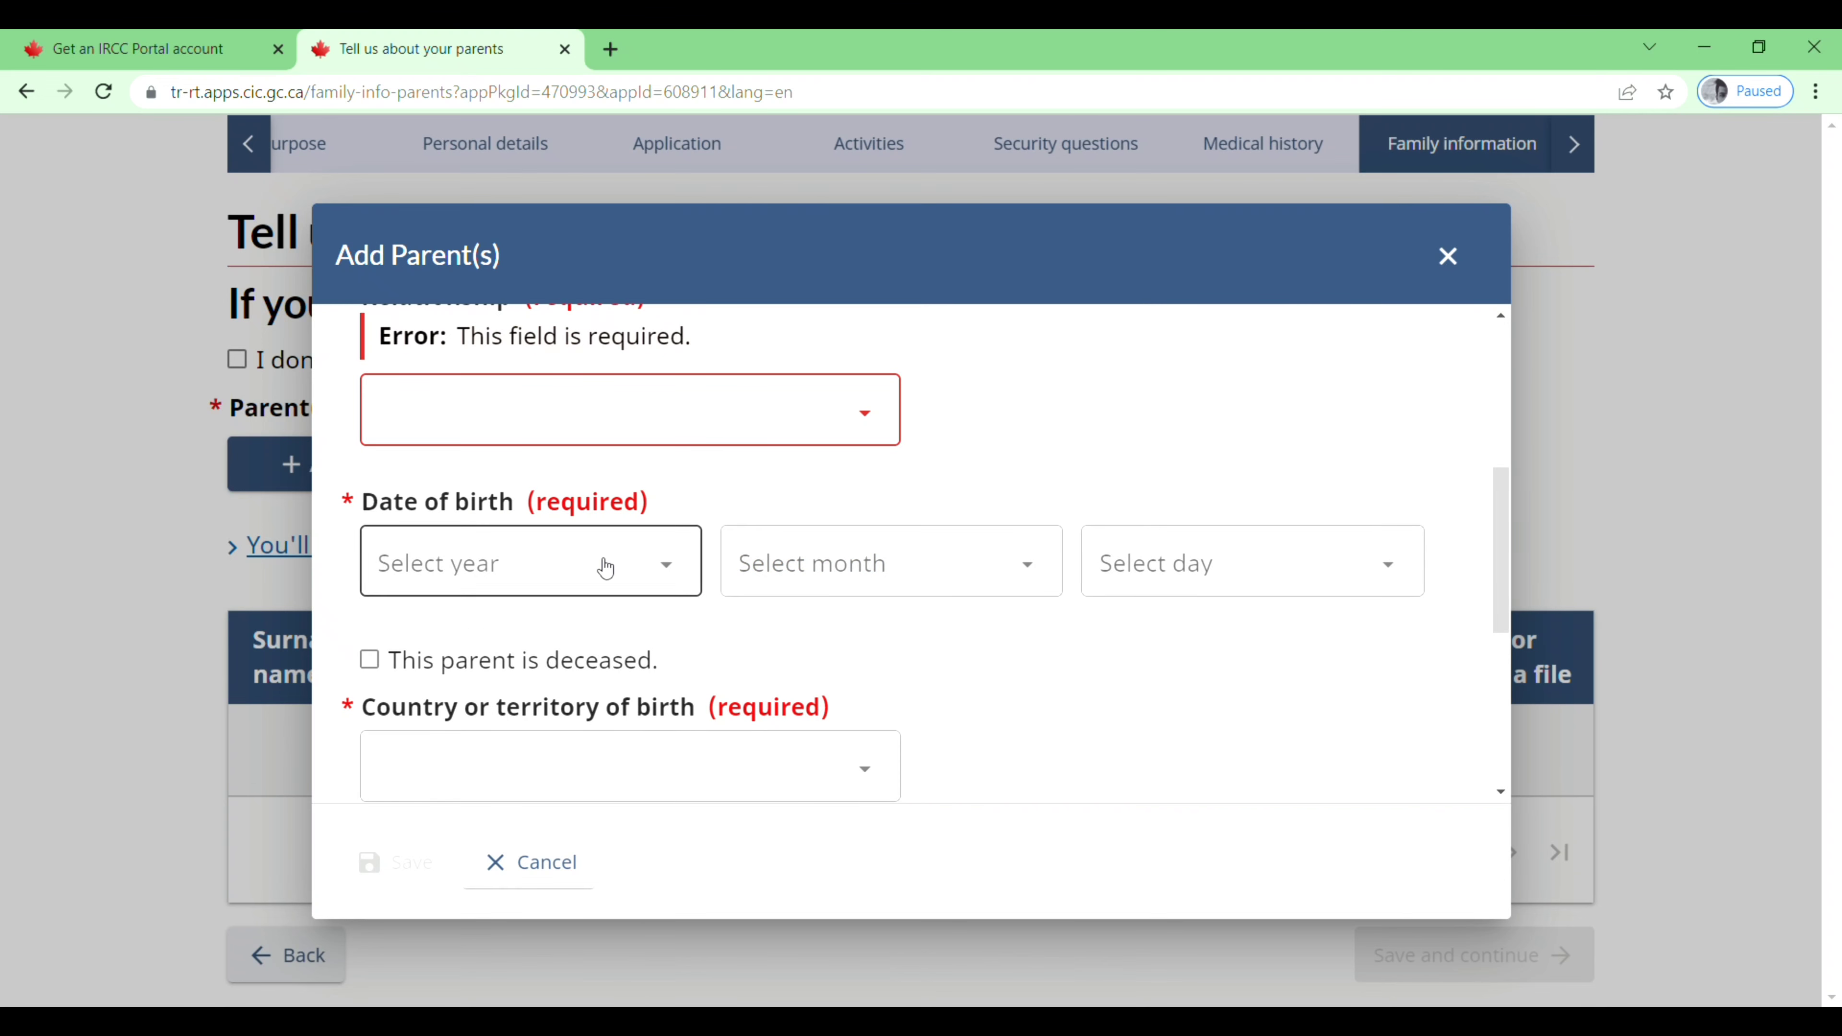
scroll(739, 613, "down", 1)
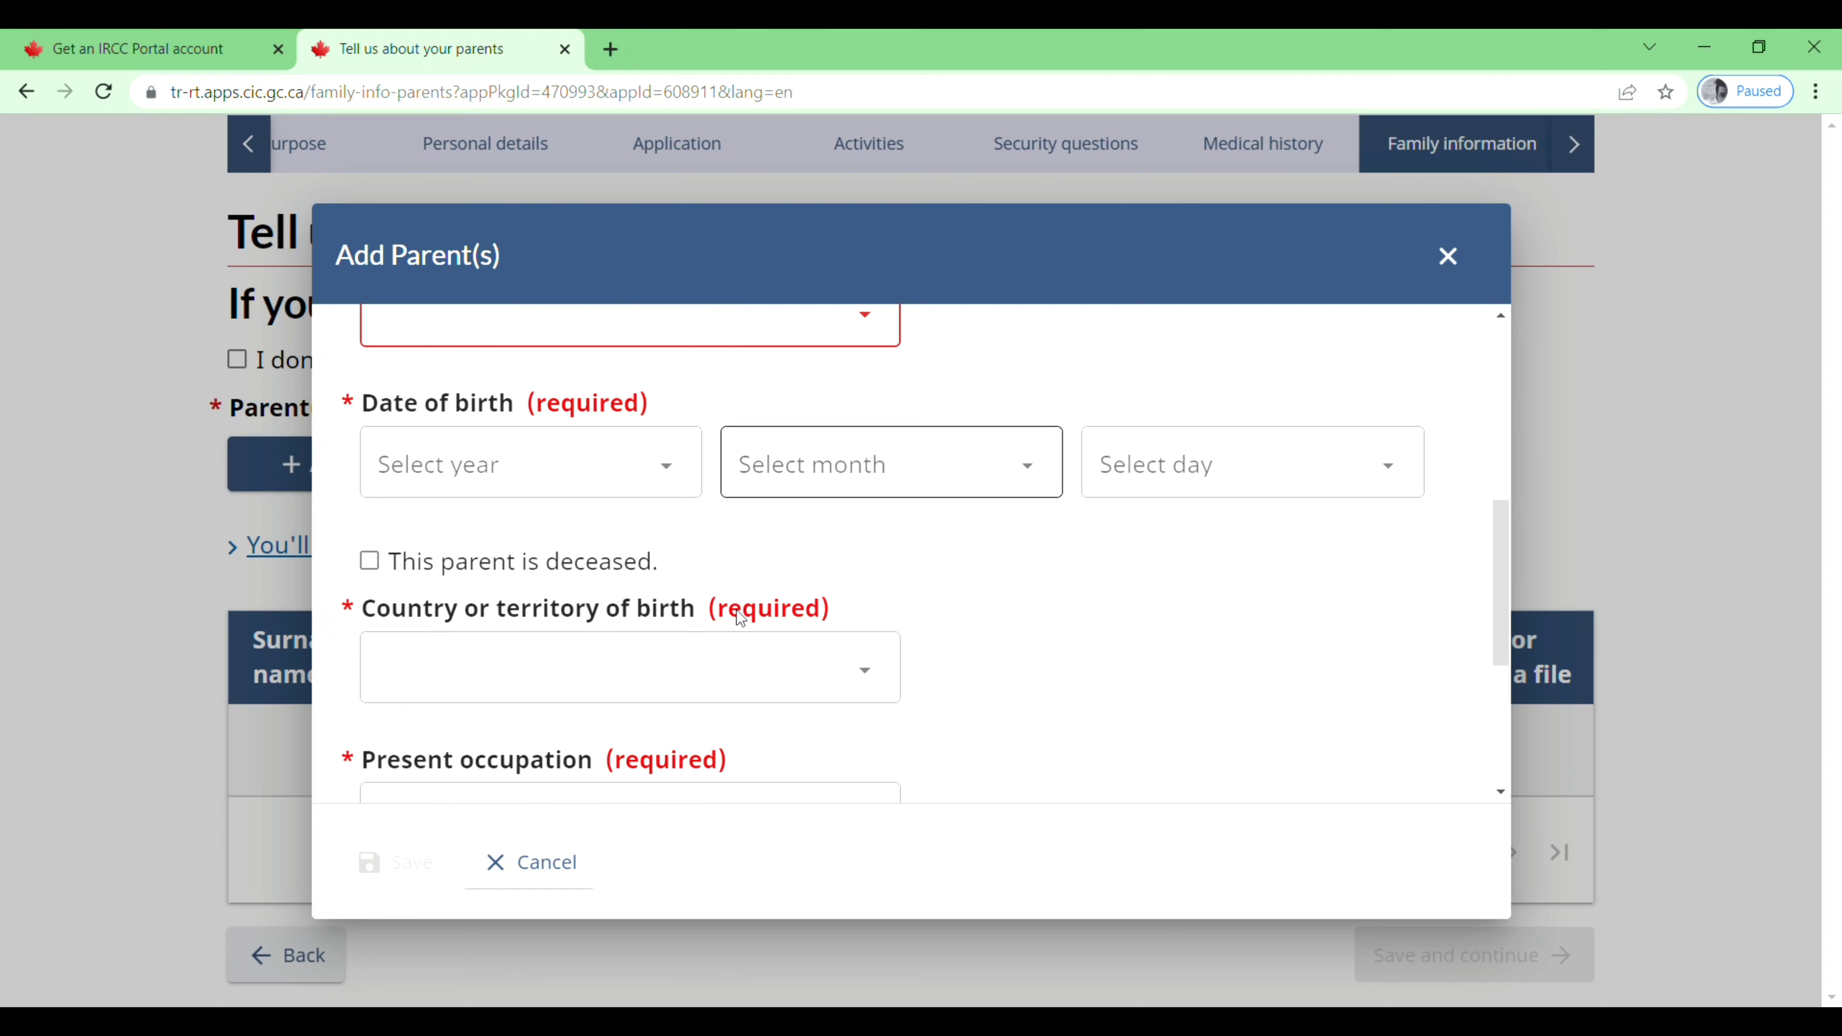
scroll(738, 615, "down", 1)
scroll(743, 616, "down", 2)
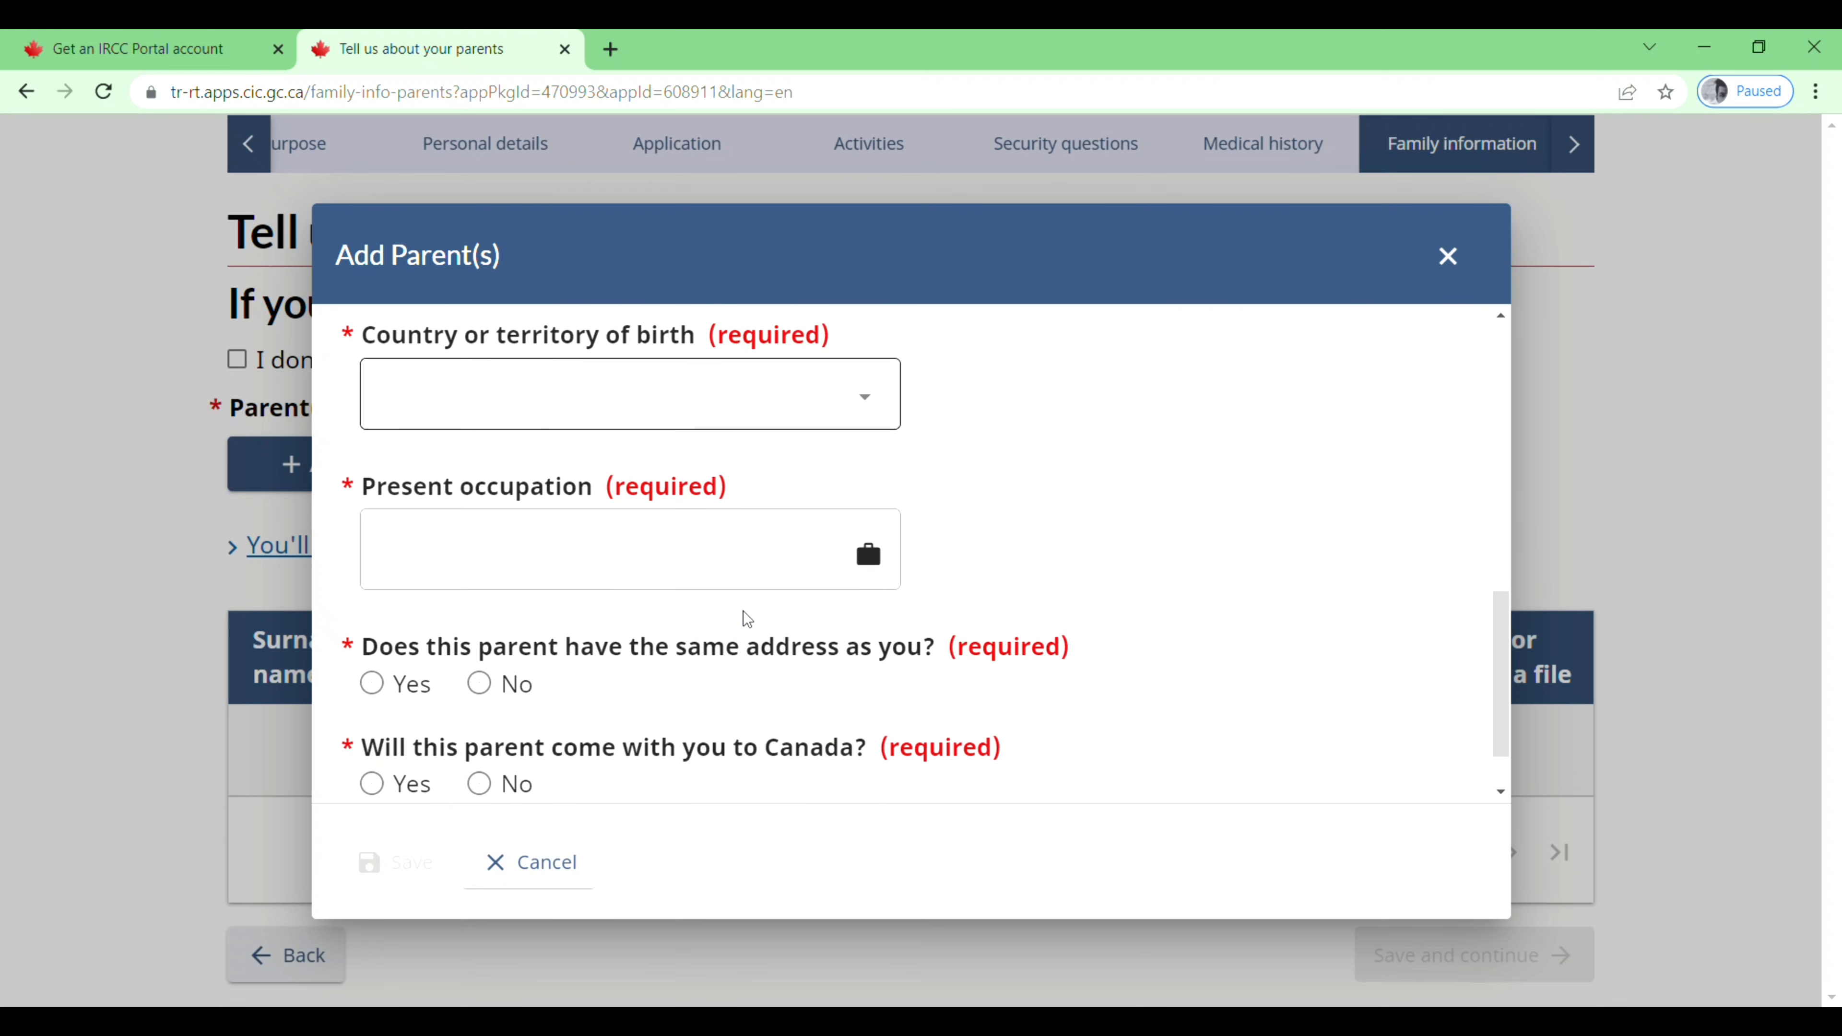
left_click(743, 553)
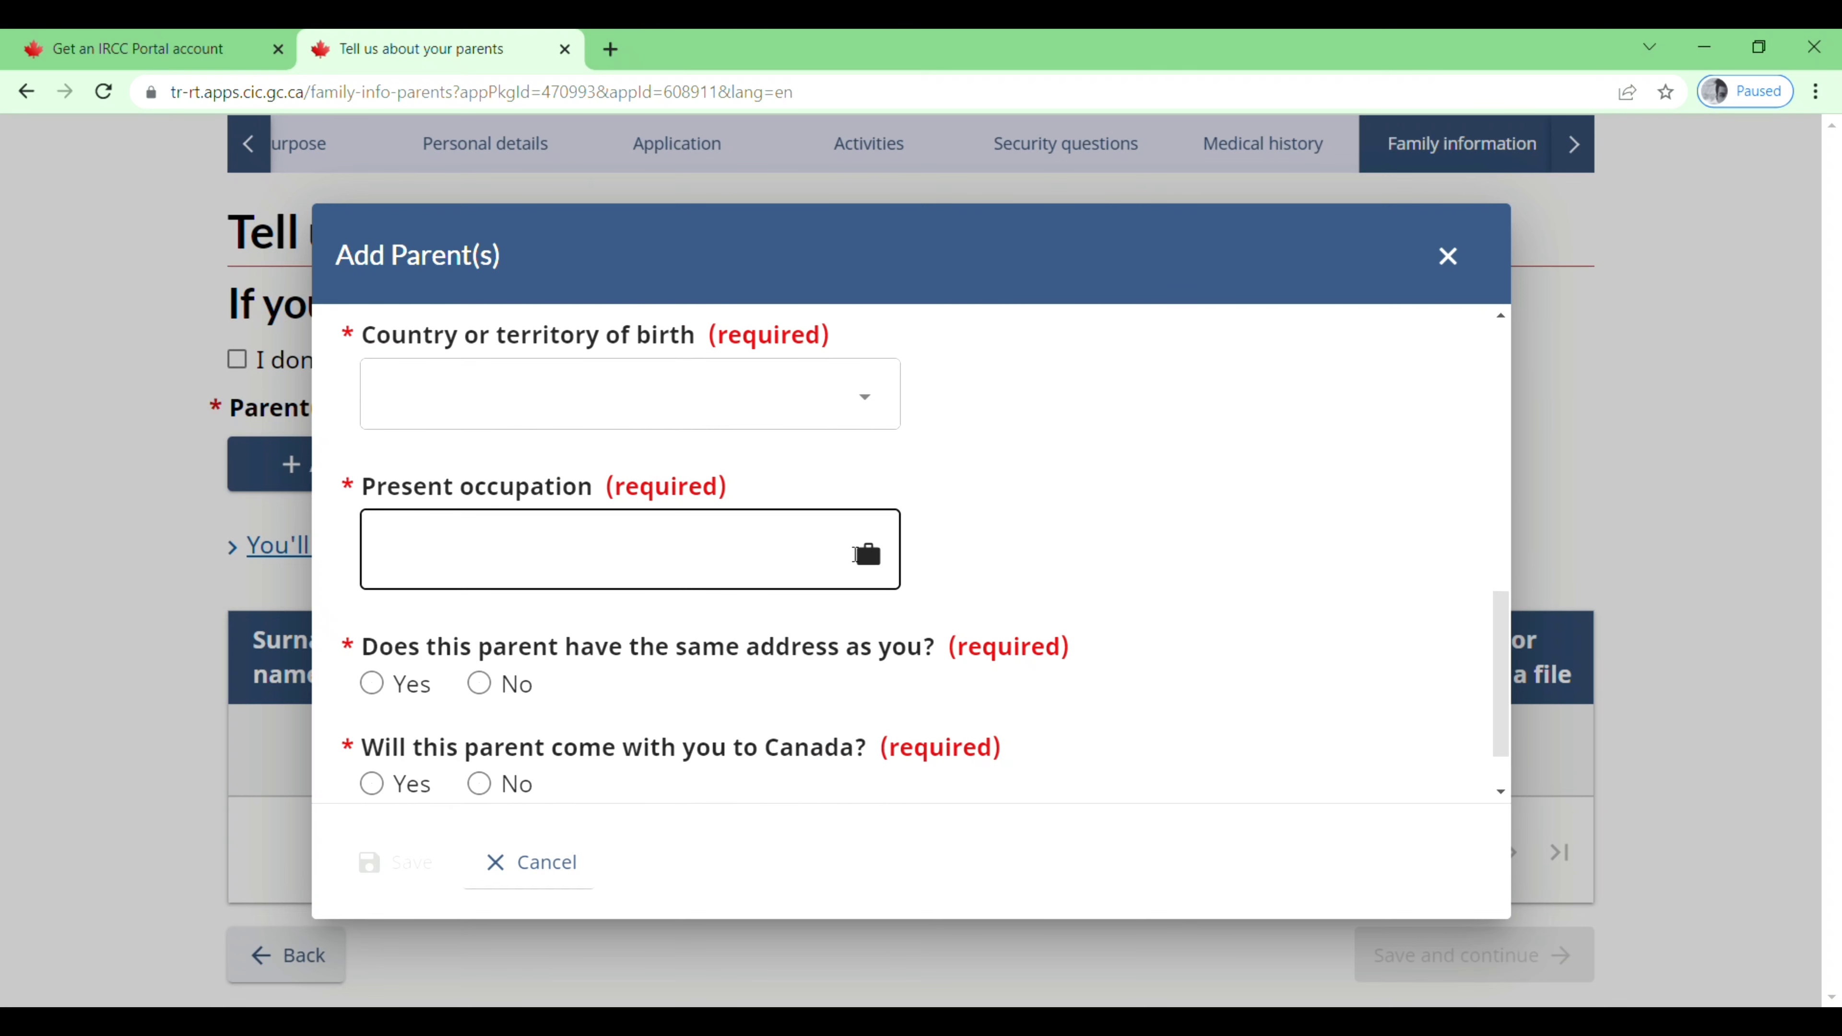
scroll(877, 562, "down", 1)
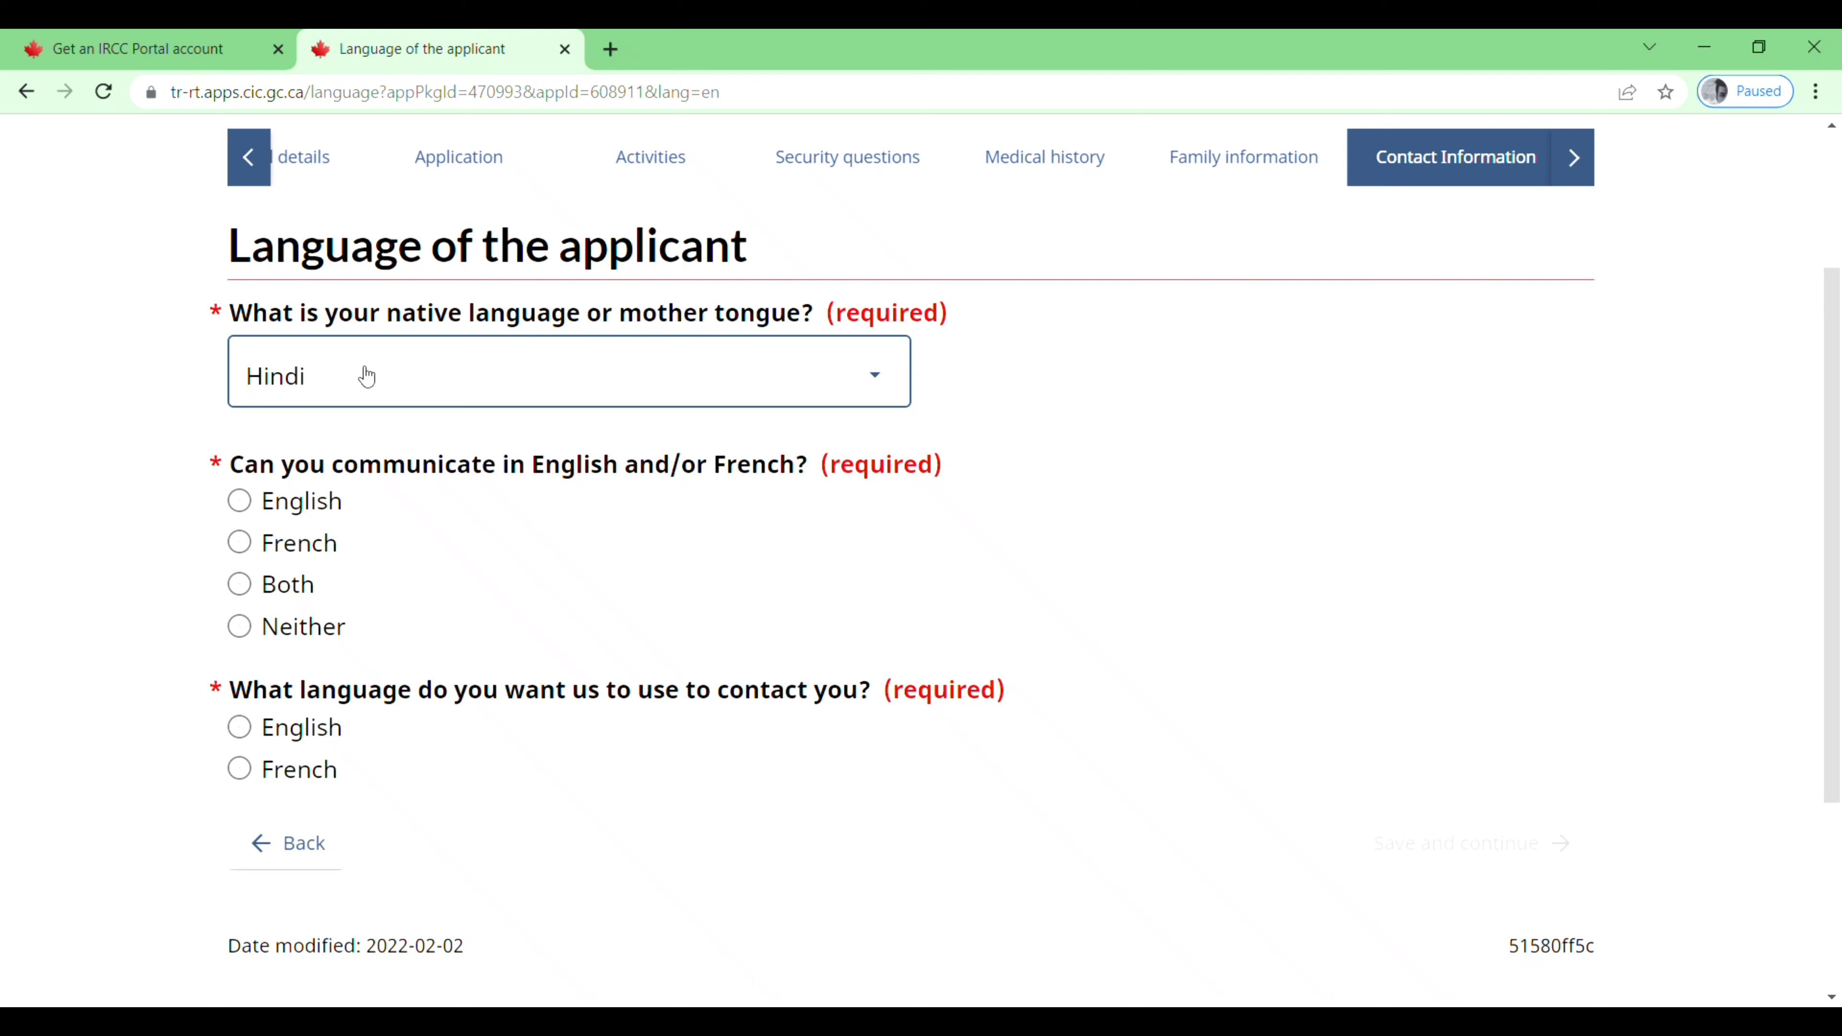
Step: Choose English as both the language the applicant can communicate in and the contact language, and save and continue
scroll(1031, 395, "down", 2)
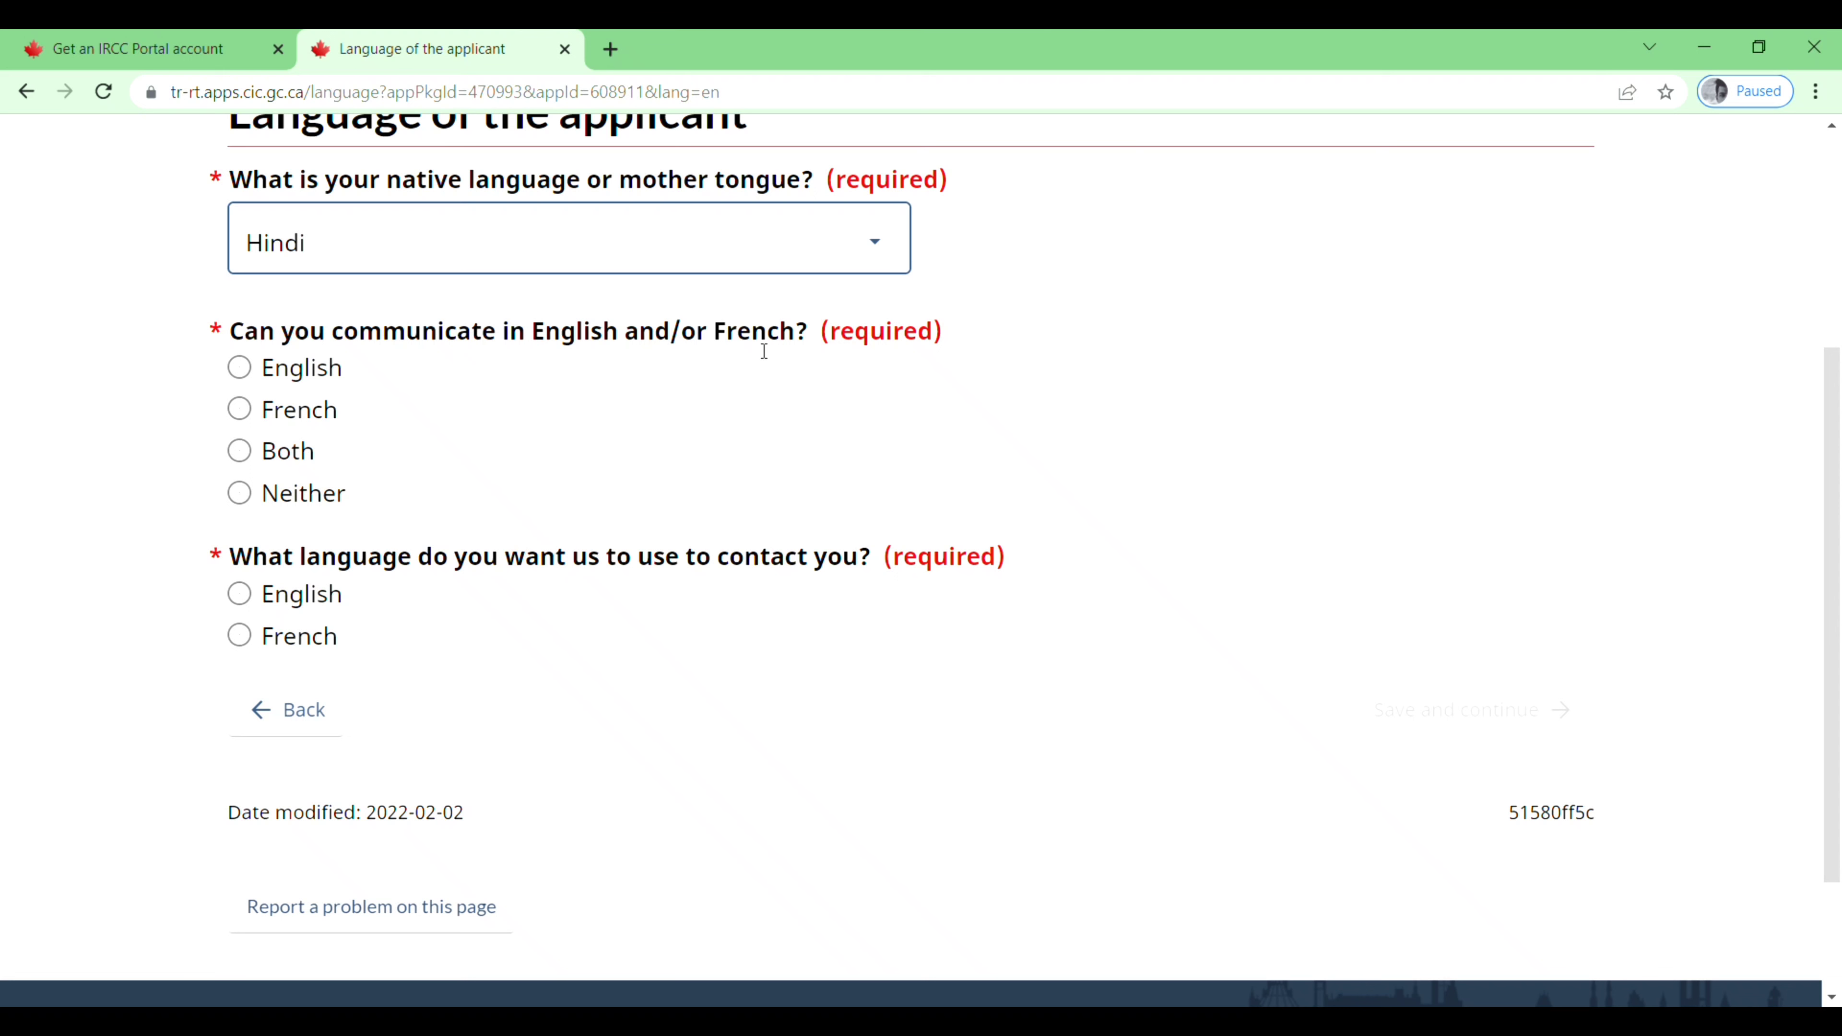
left_click(241, 367)
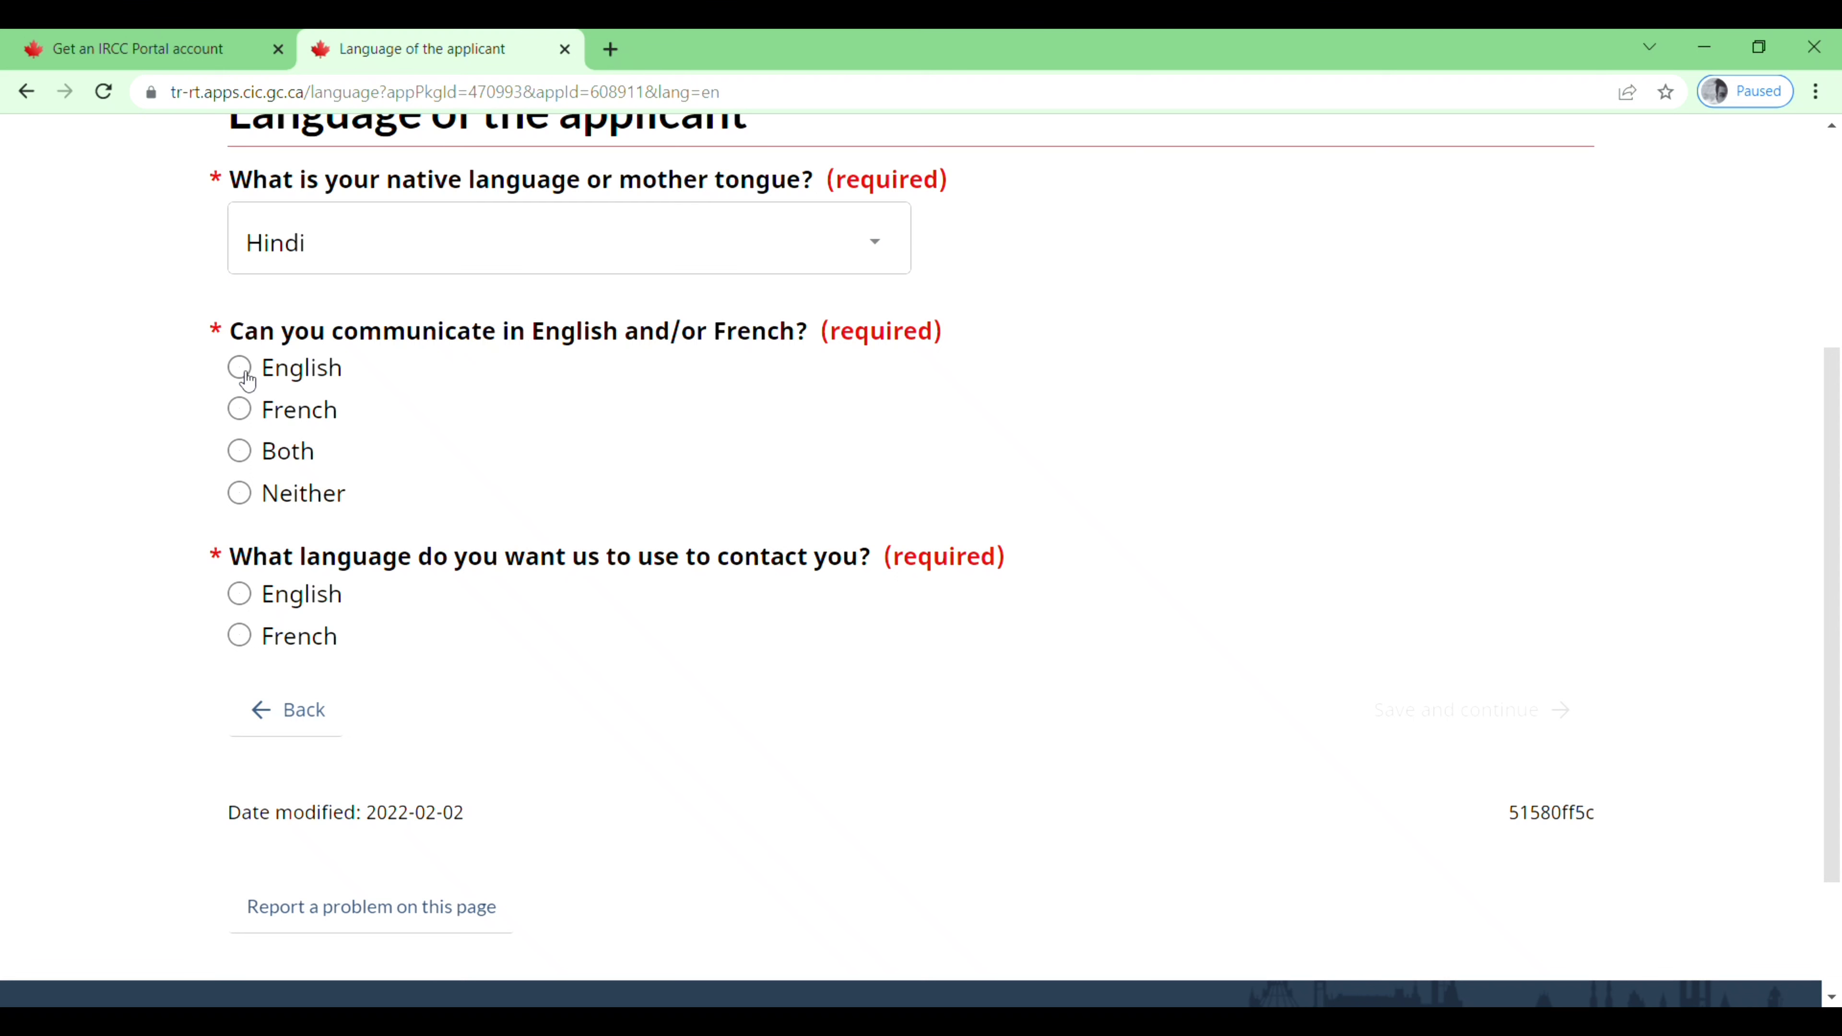
scroll(413, 429, "down", 3)
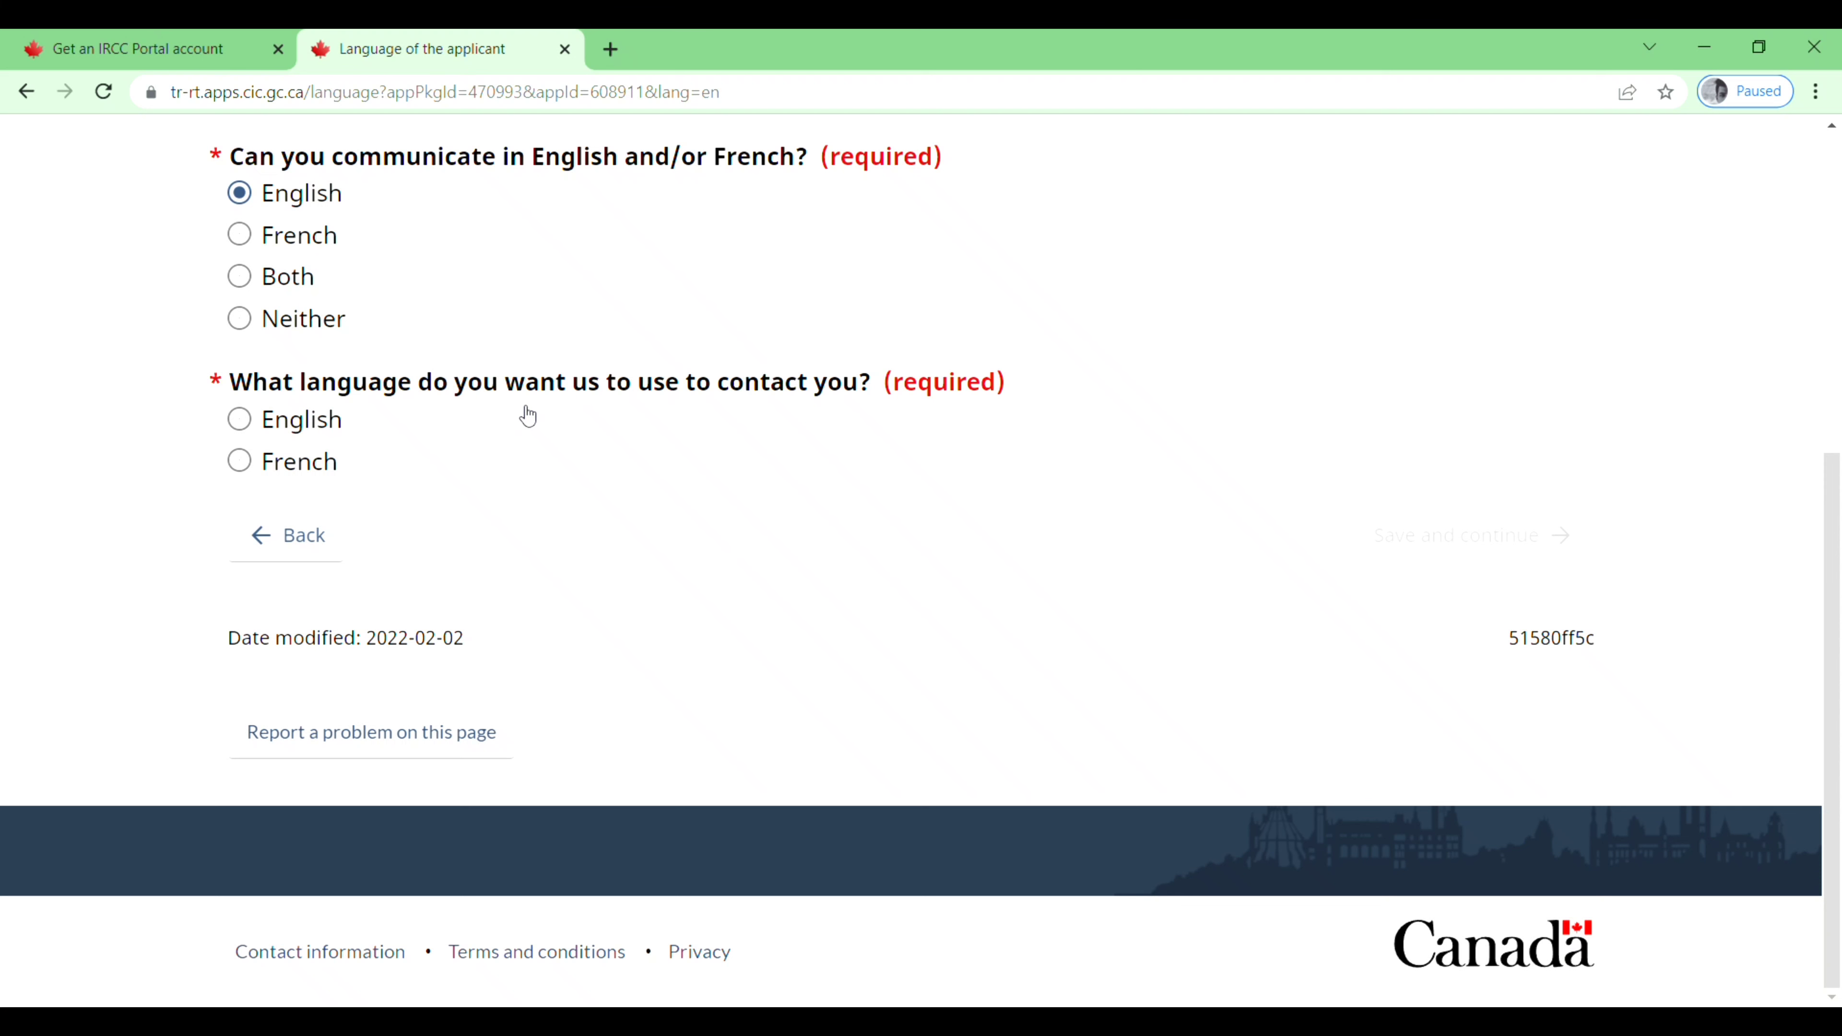
left_click(249, 422)
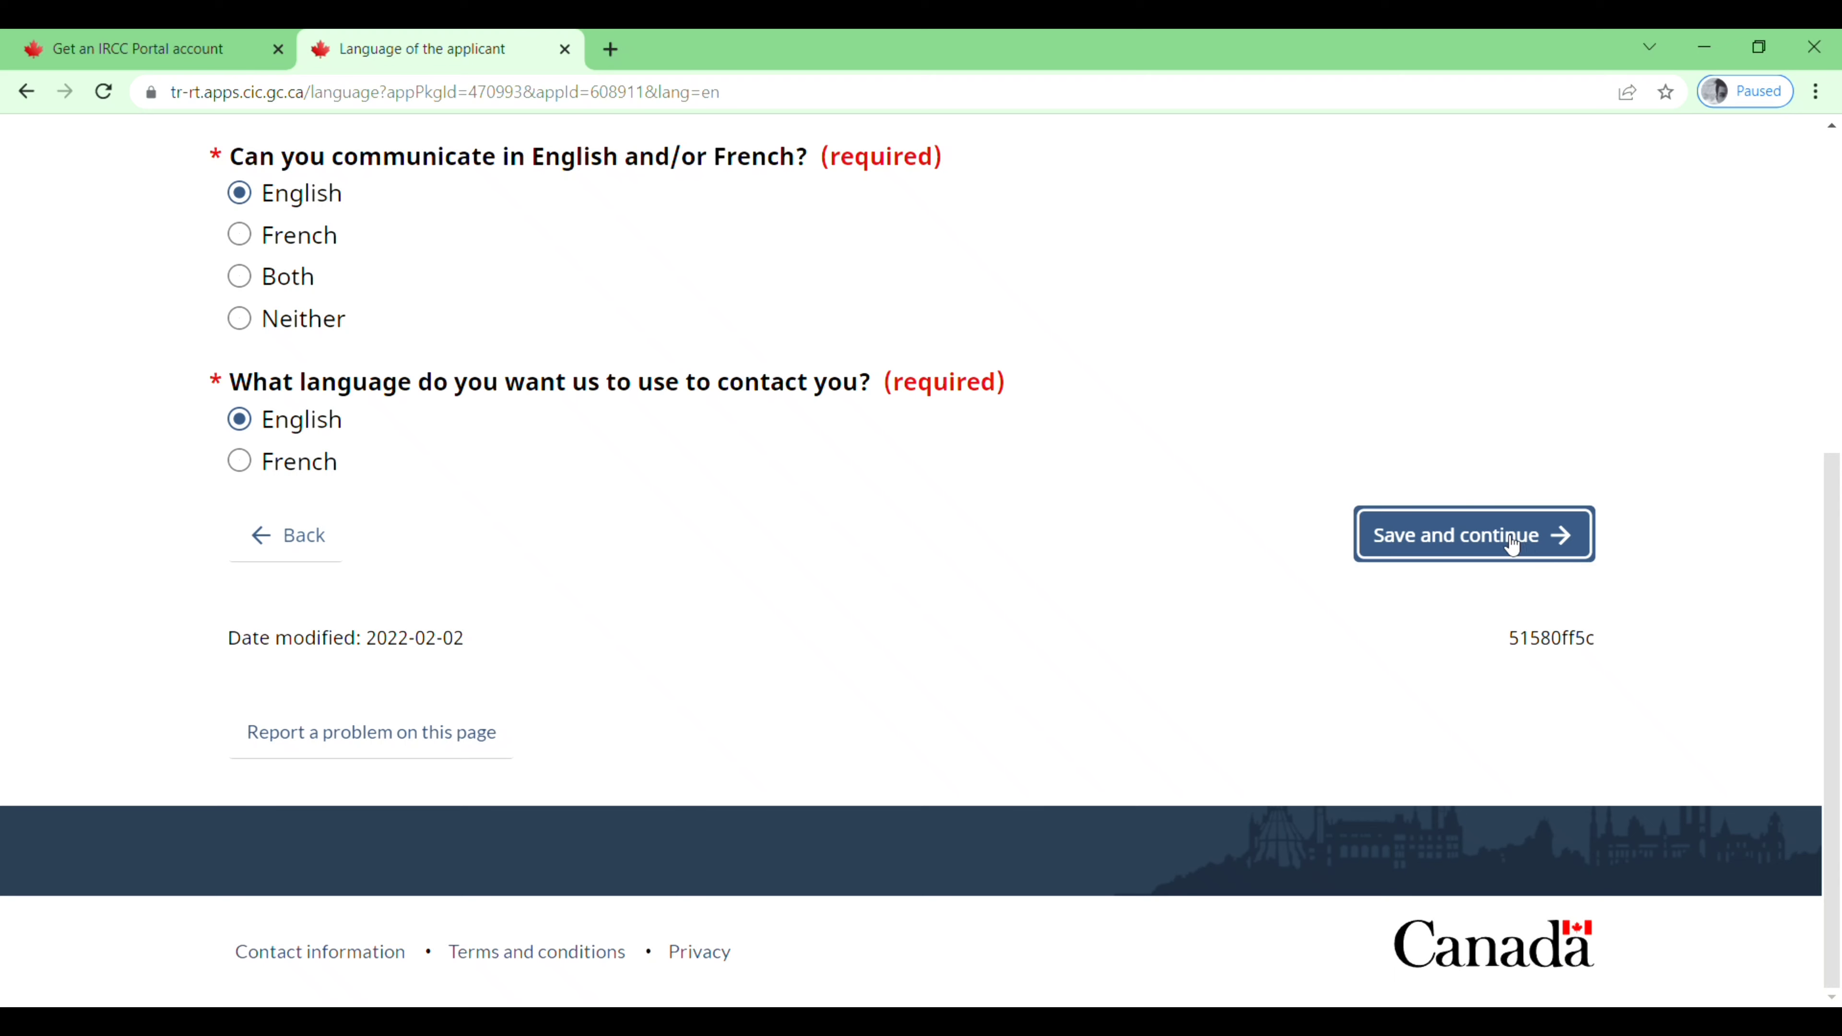
left_click(1505, 540)
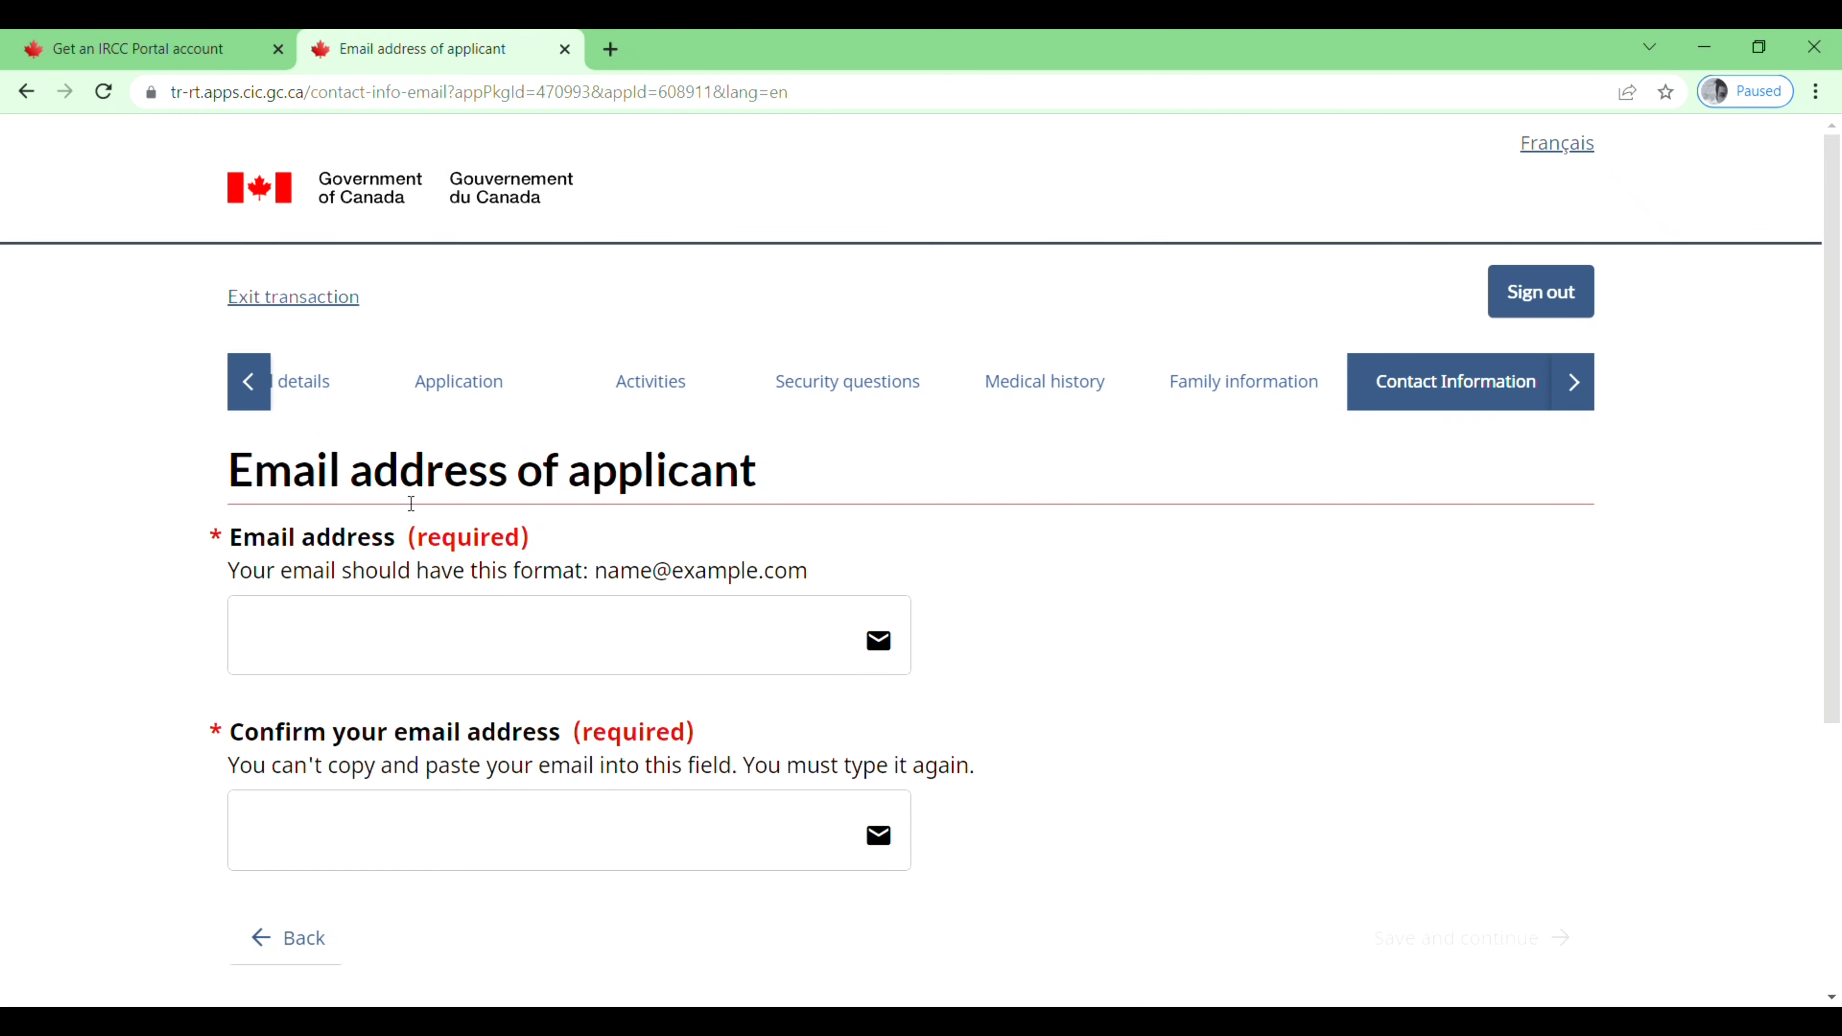
Step: Review the required fields for the applicant's email address and its confirmation
scroll(787, 528, "down", 2)
left_click(783, 525)
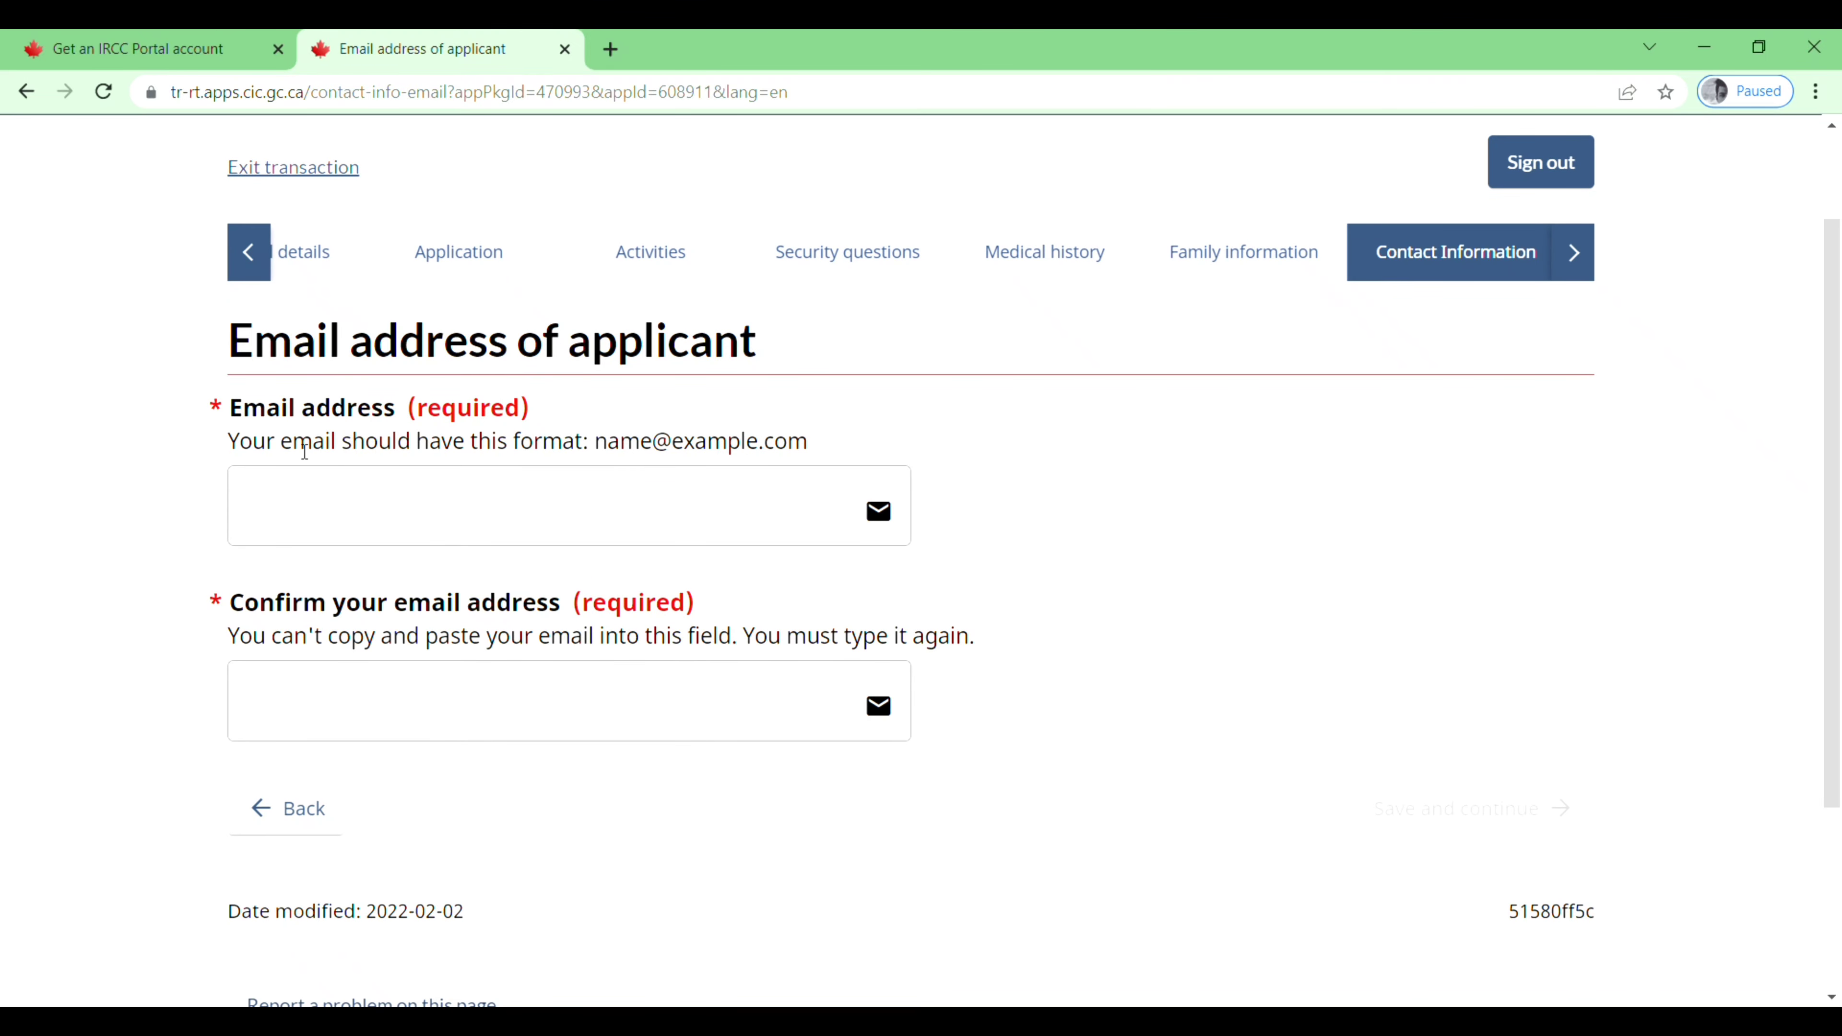
left_click(361, 714)
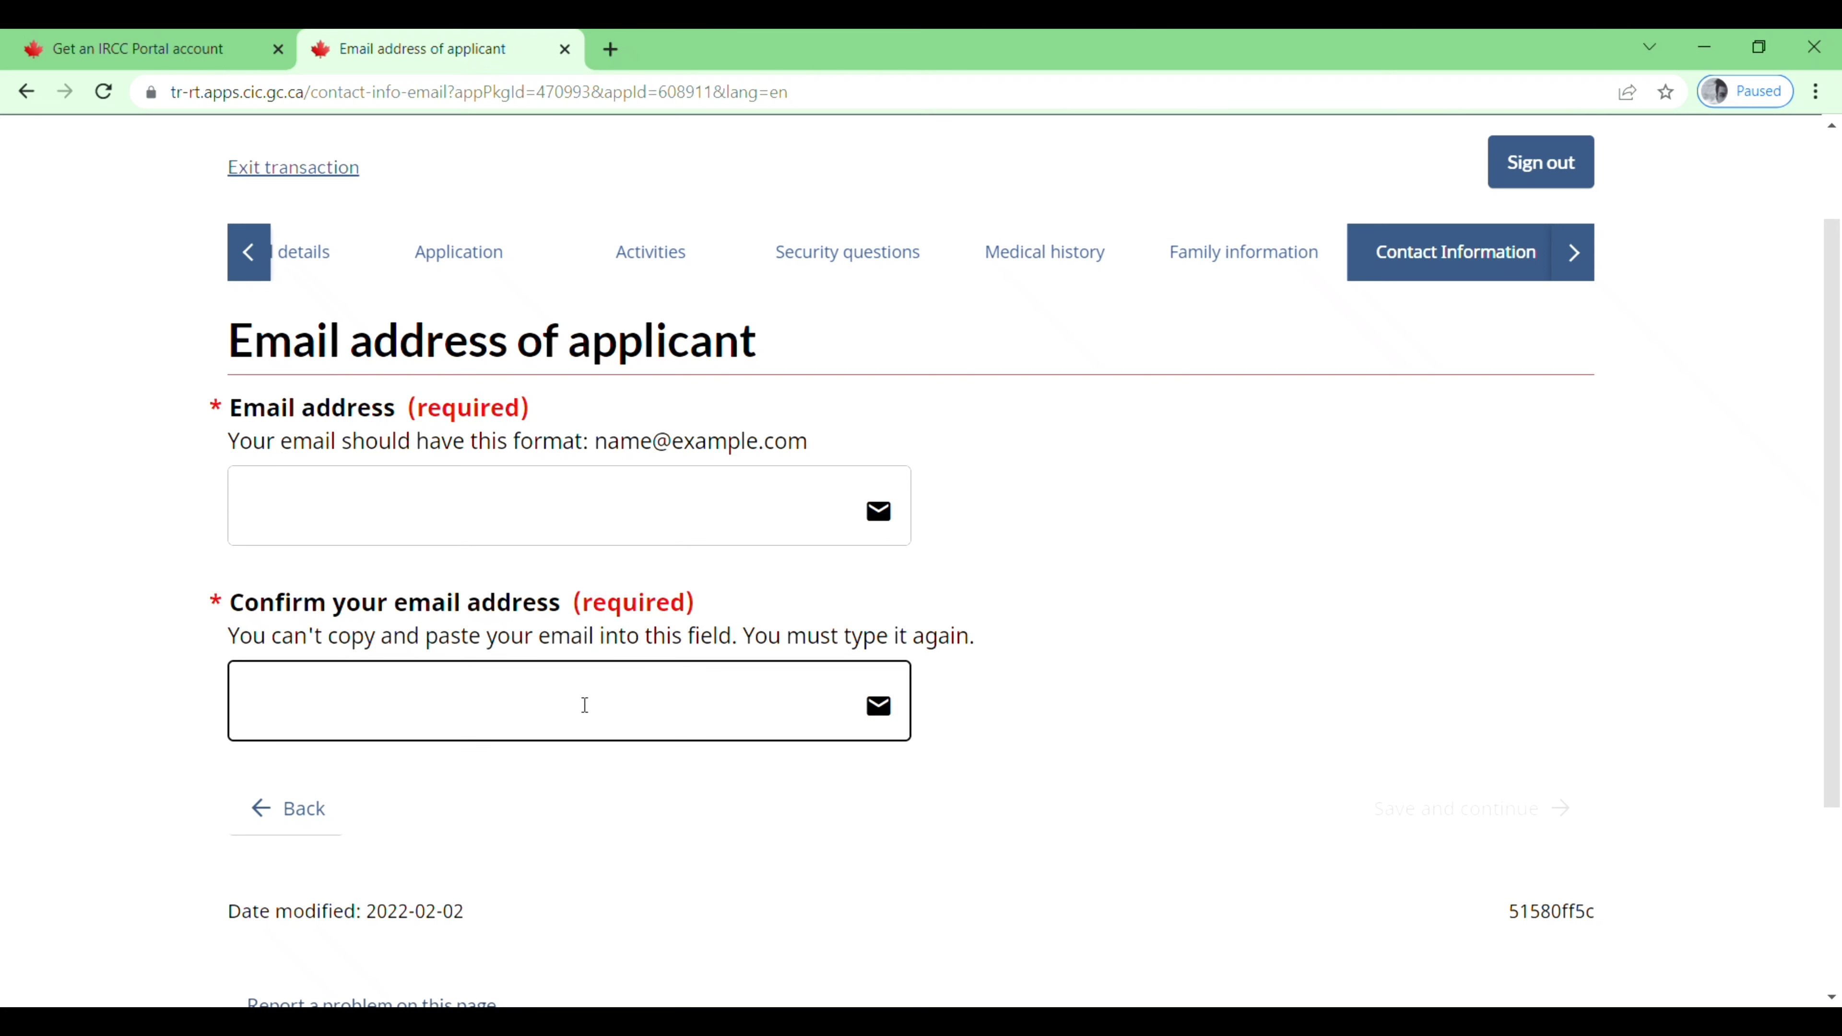
left_click(496, 787)
Step: Start a new telephone number entry with type Cellular and country or territory Other, and go through its remaining fields
scroll(498, 851, "down", 1)
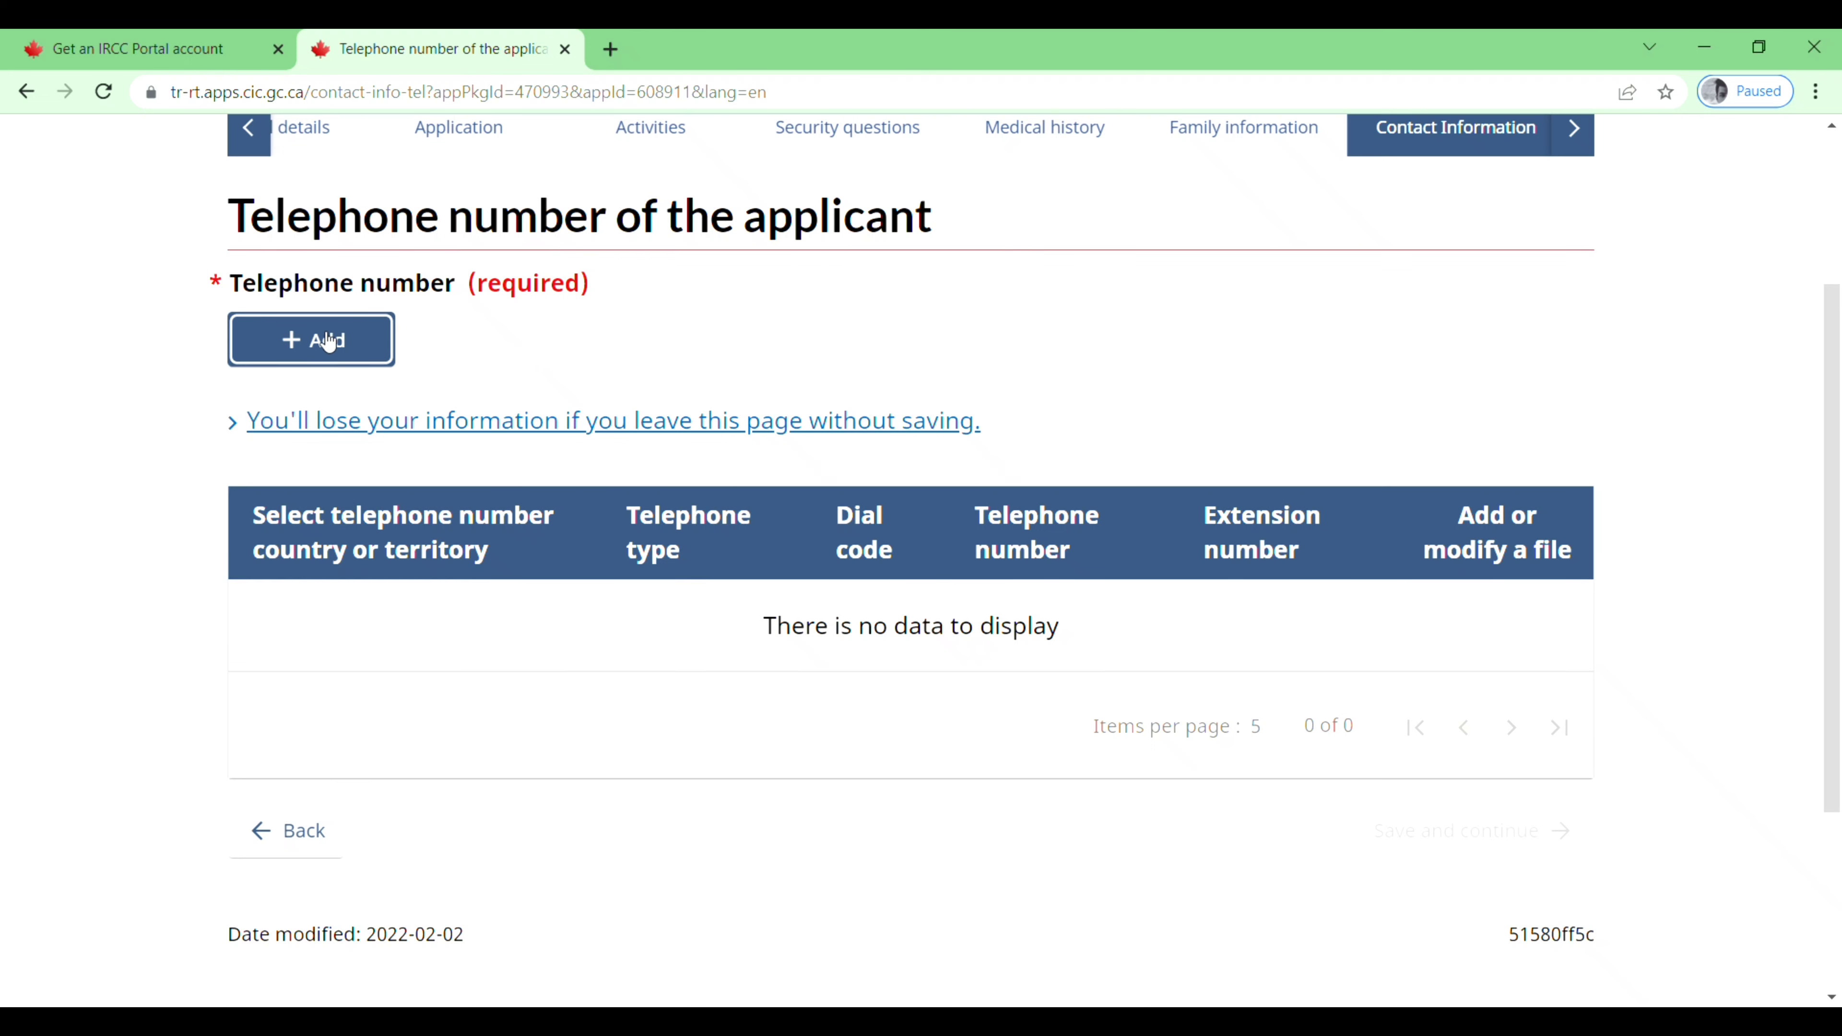
left_click(342, 349)
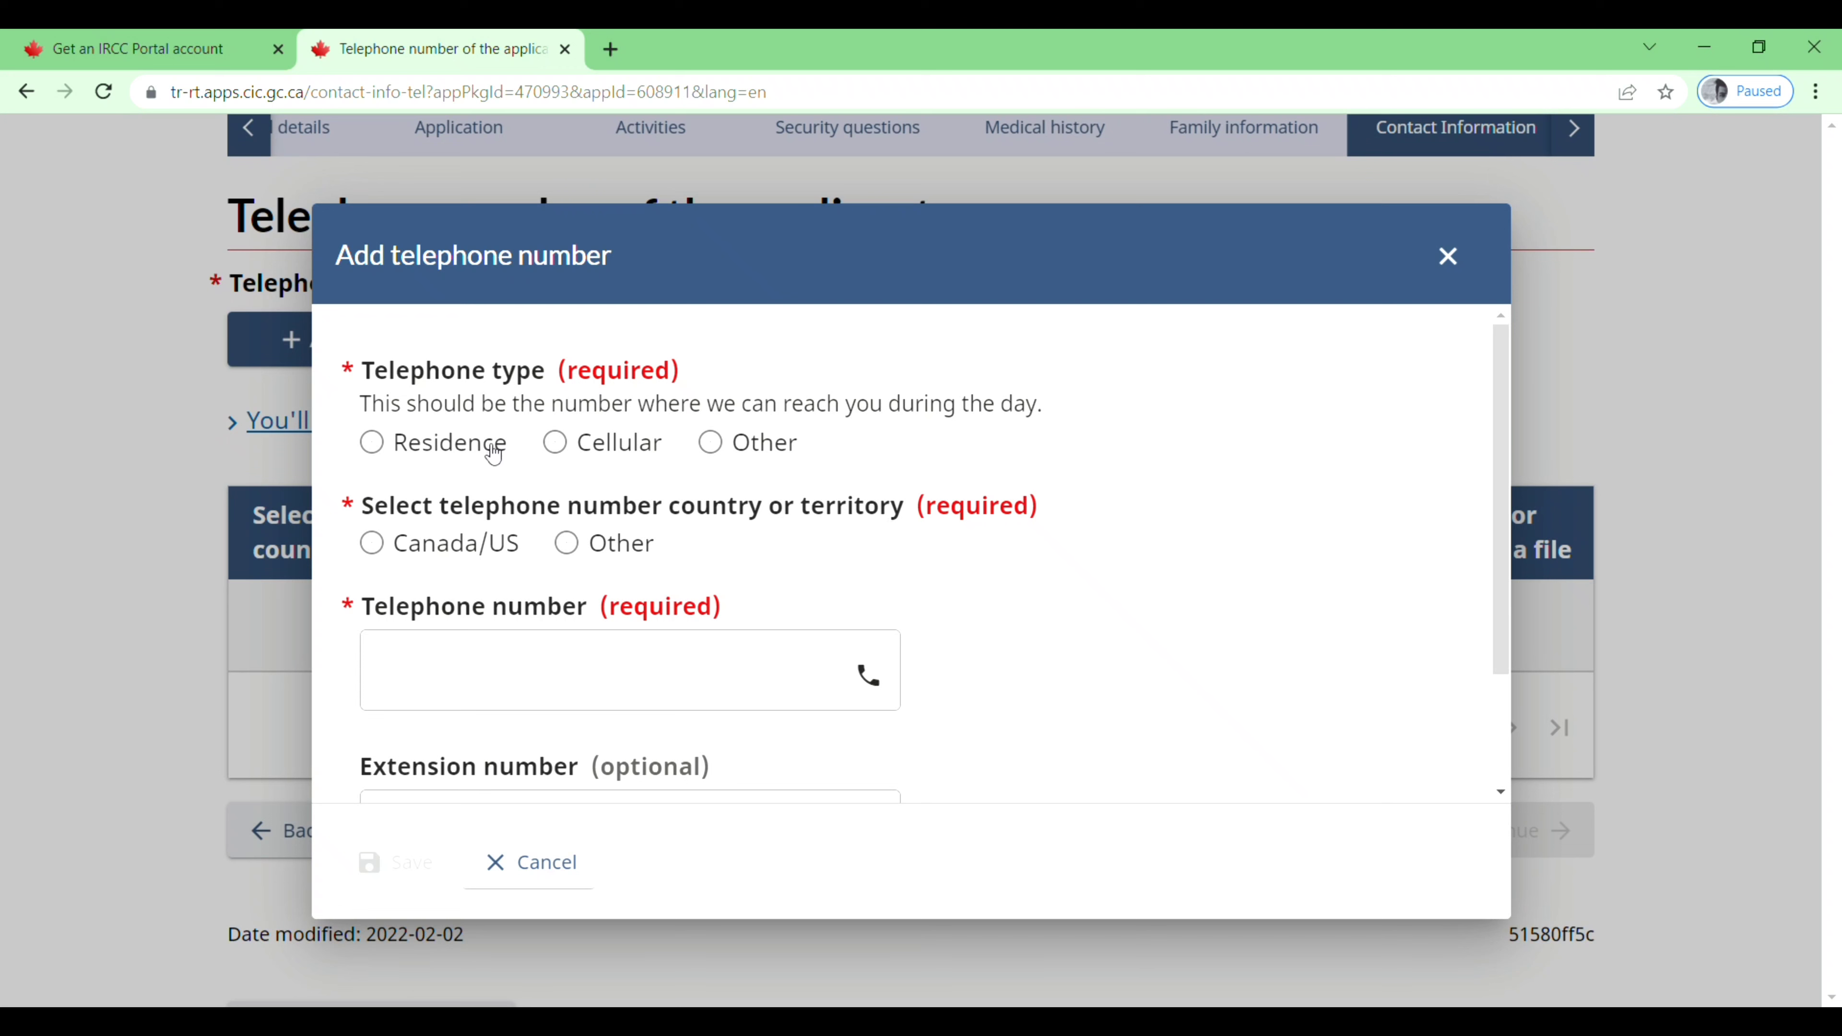
left_click(385, 450)
left_click(561, 446)
left_click(577, 547)
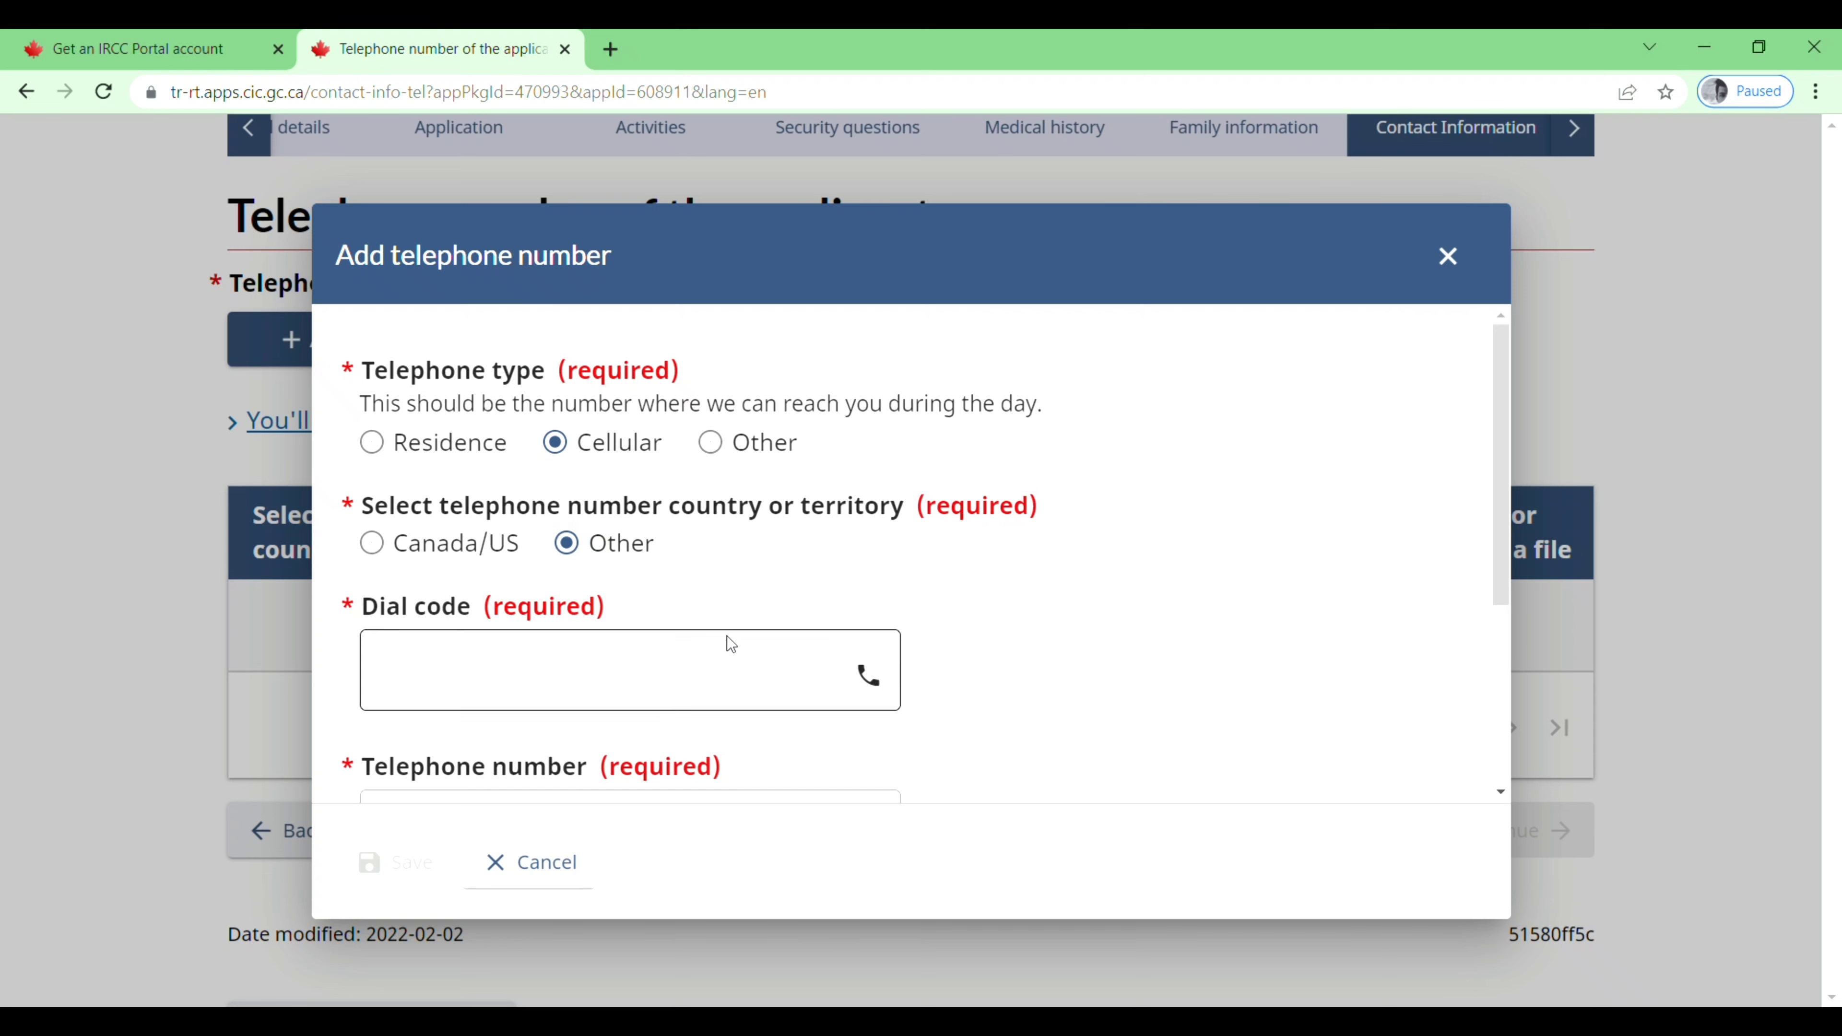
scroll(744, 658, "down", 3)
scroll(725, 595, "down", 2)
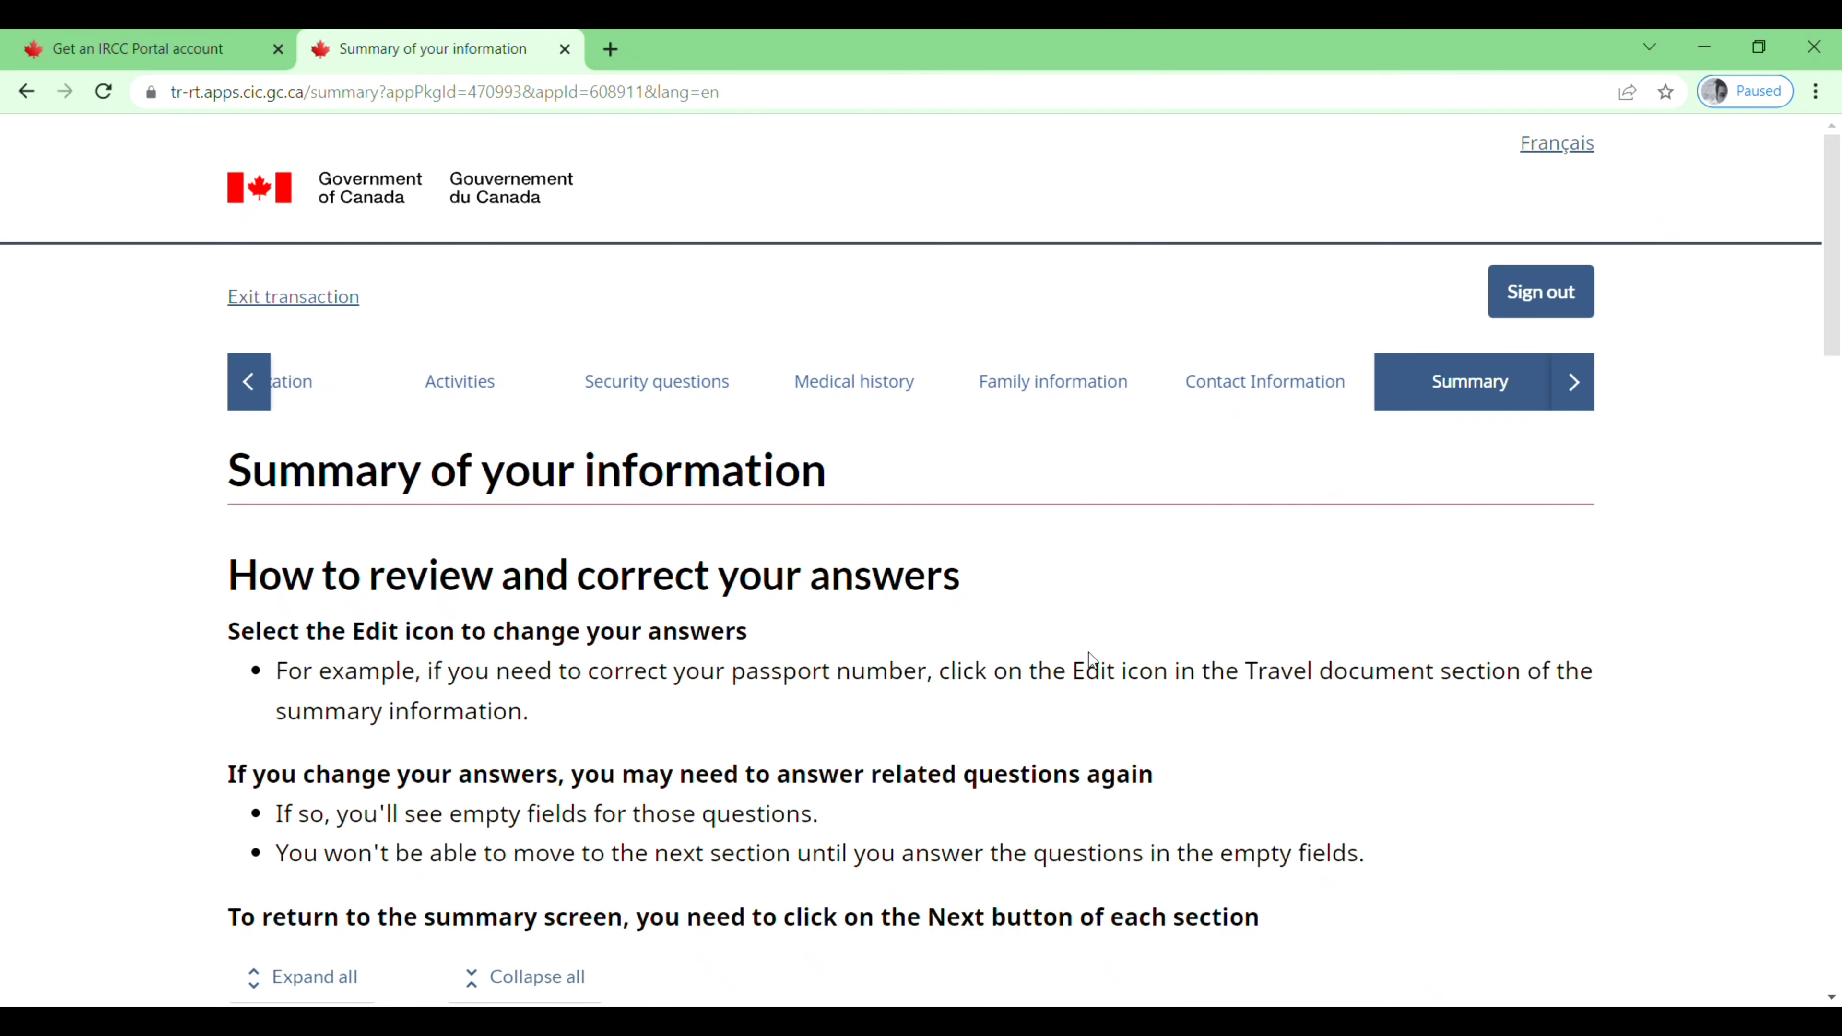
Step: Review the list of application sections on the summary page, from the visa application to the telephone number
scroll(1092, 659, "down", 5)
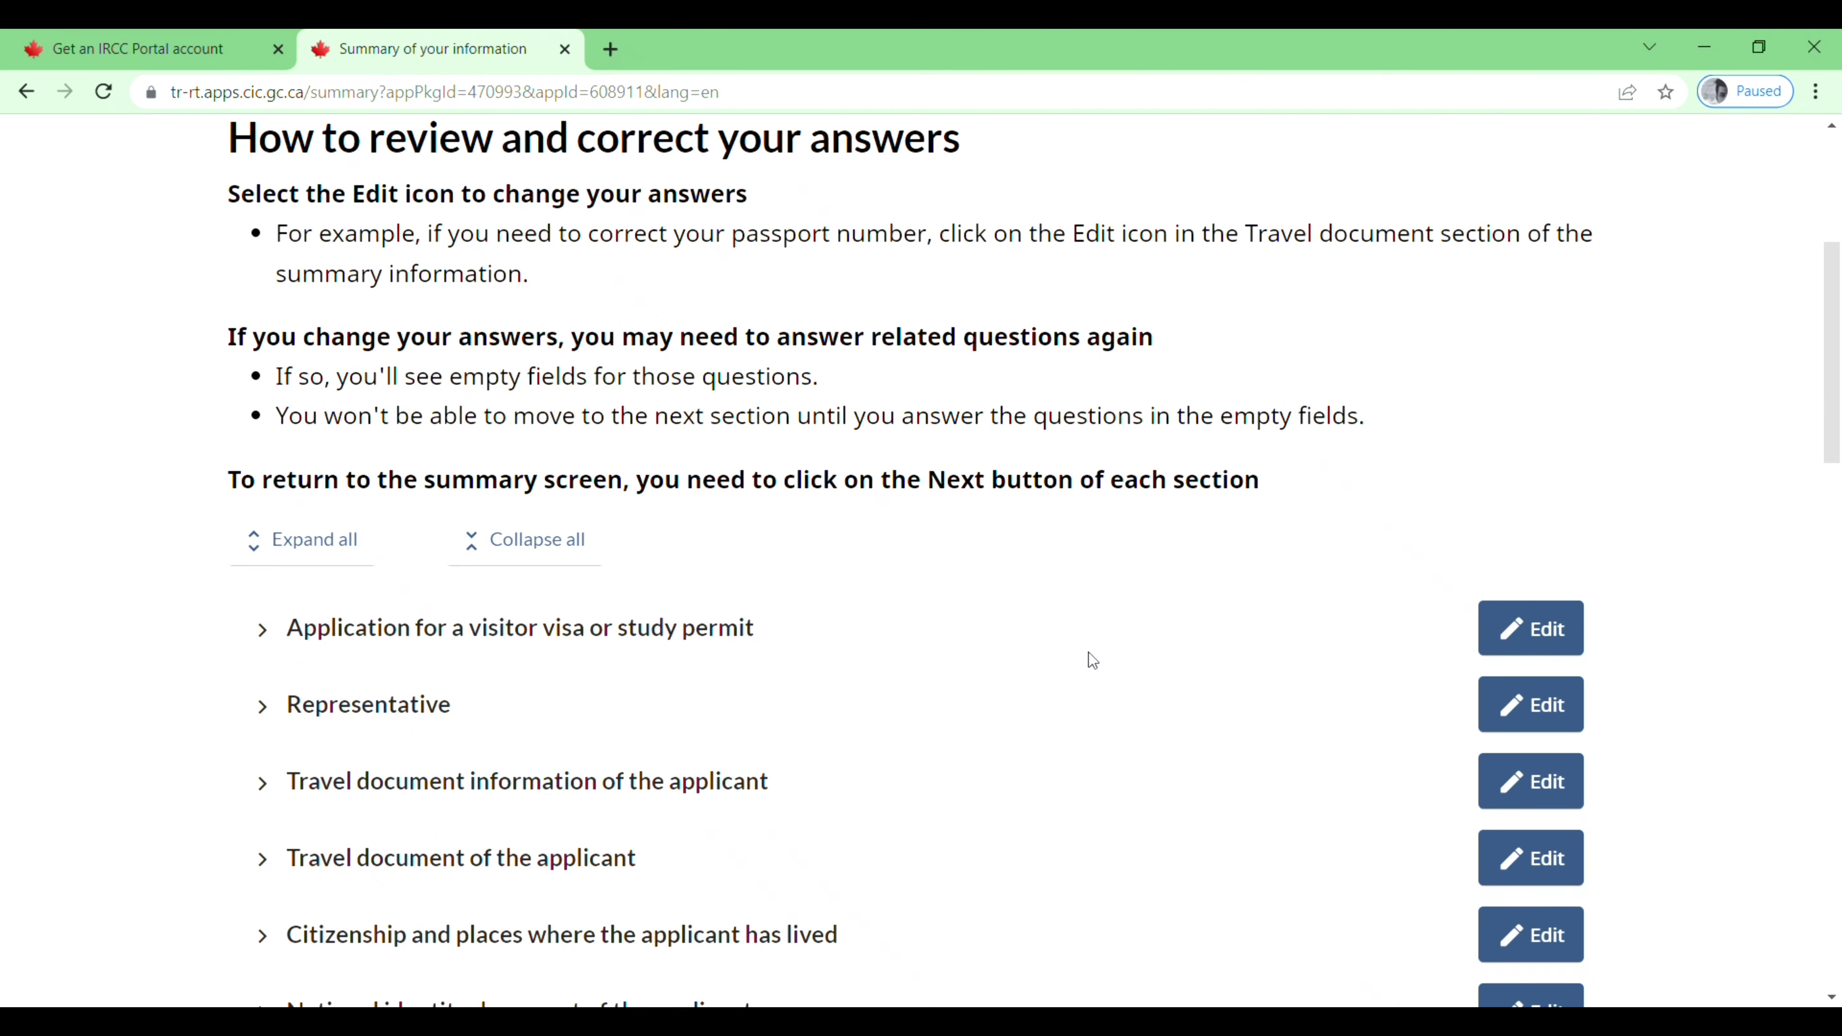
scroll(1089, 655, "down", 5)
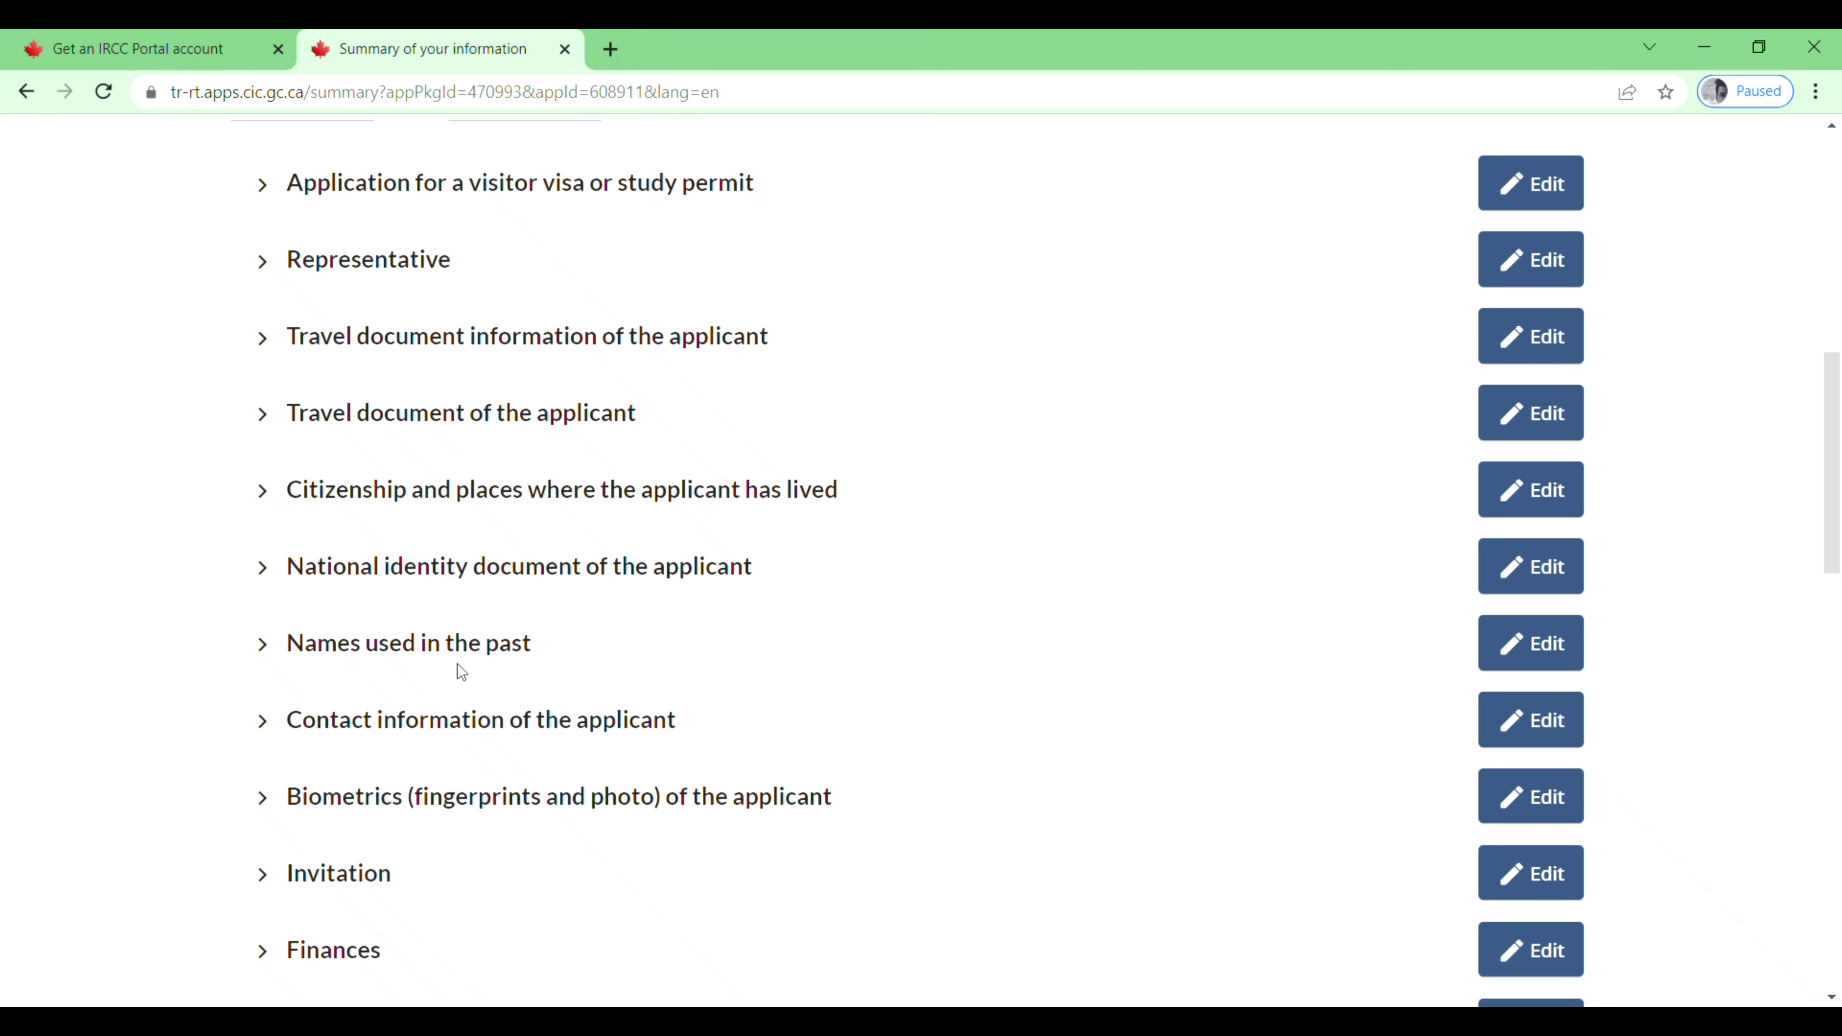
scroll(457, 665, "down", 6)
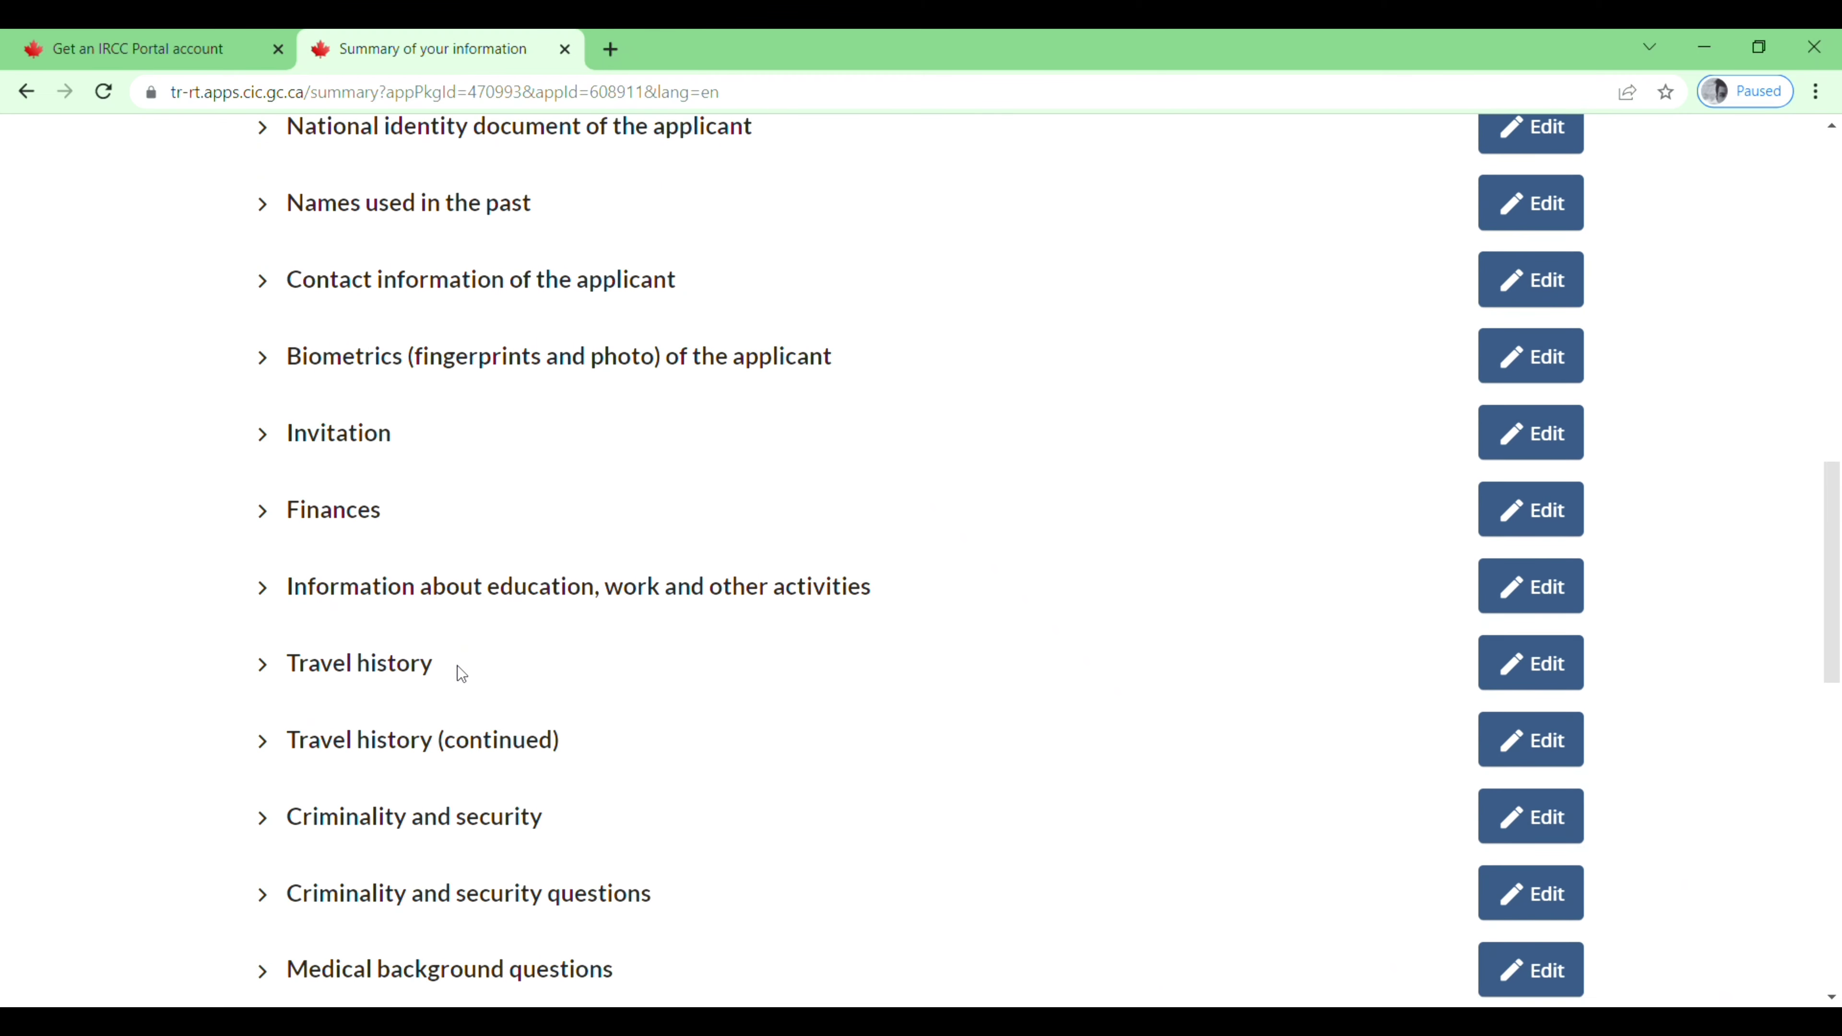
scroll(458, 665, "down", 12)
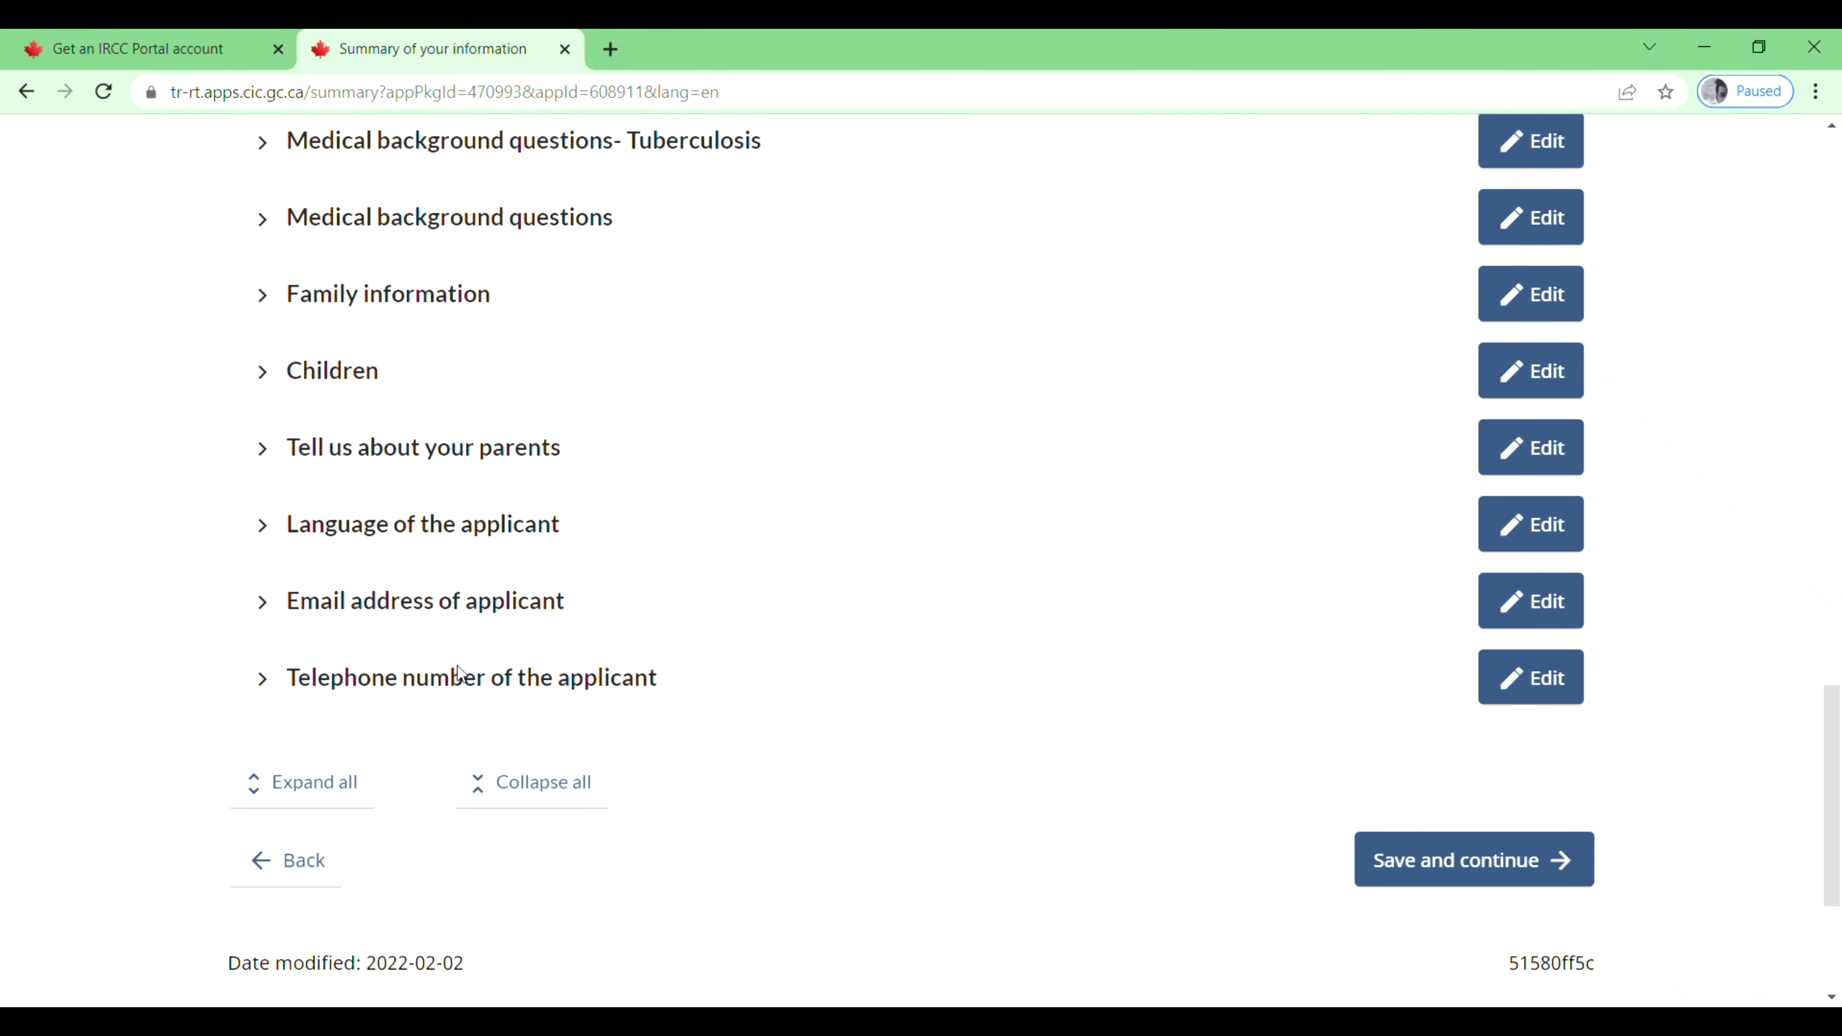
scroll(1204, 682, "up", 3)
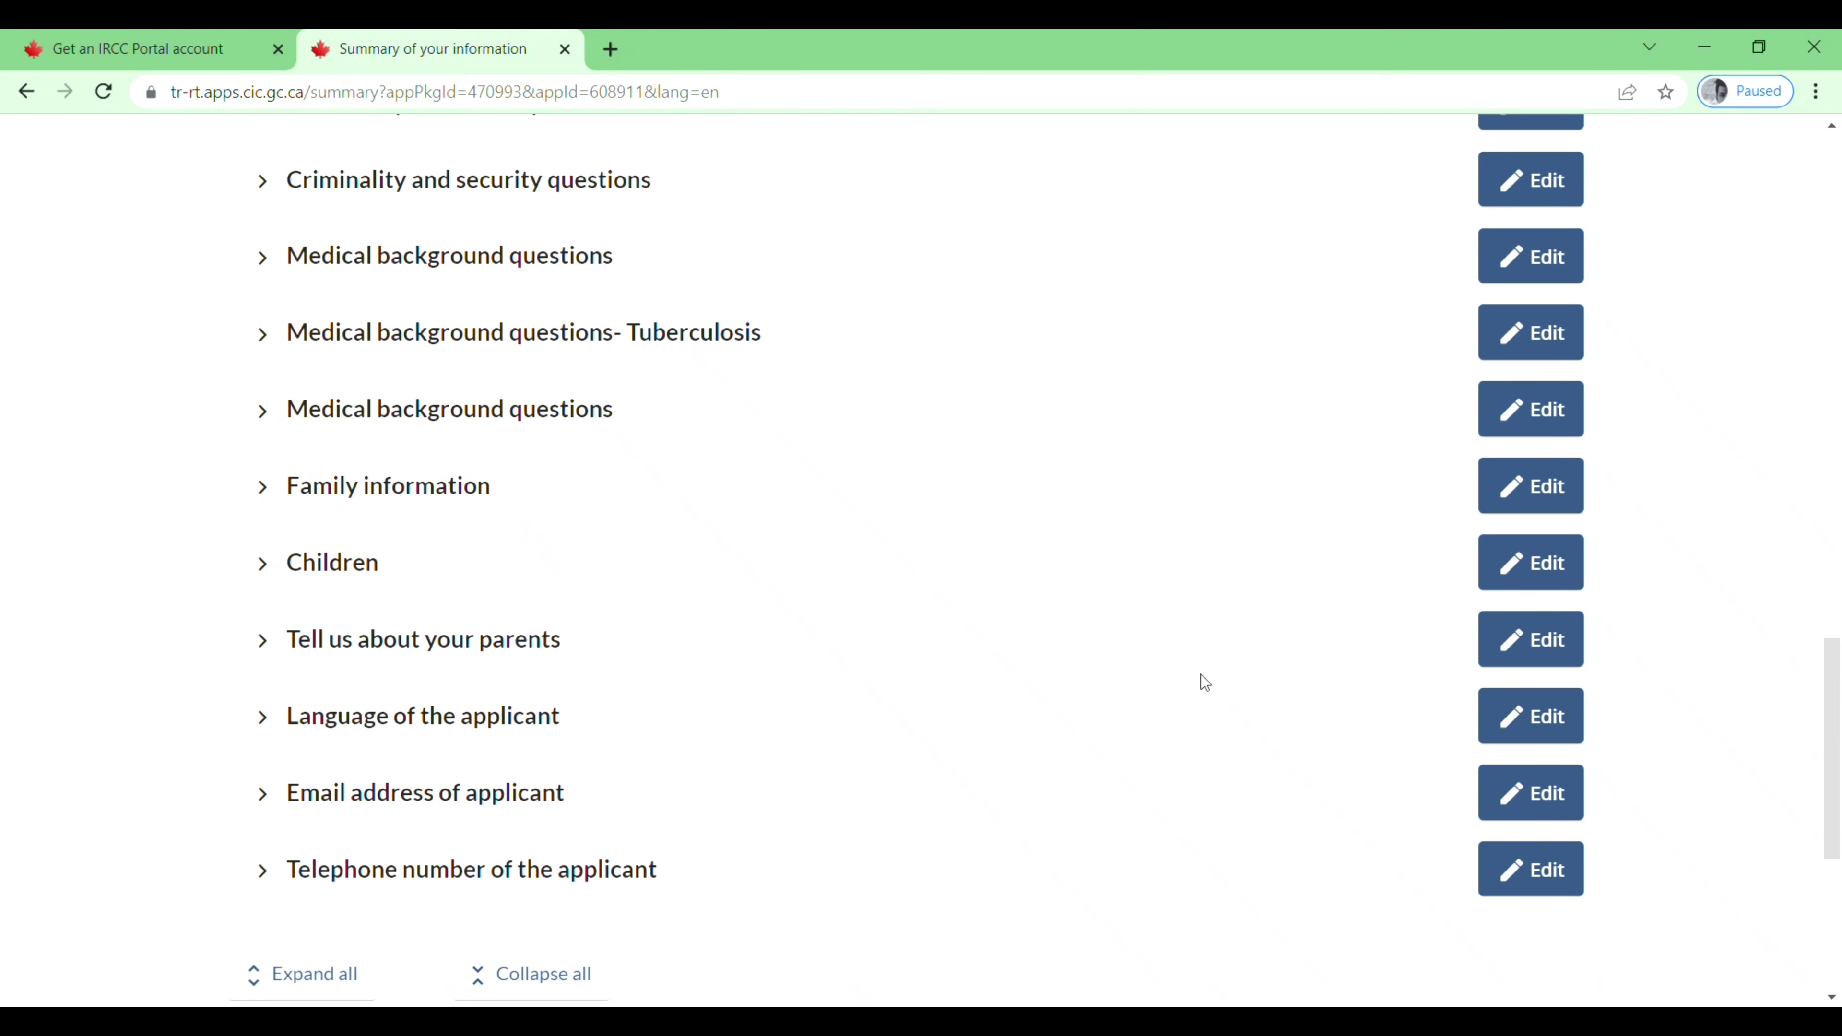
scroll(1200, 674, "up", 1)
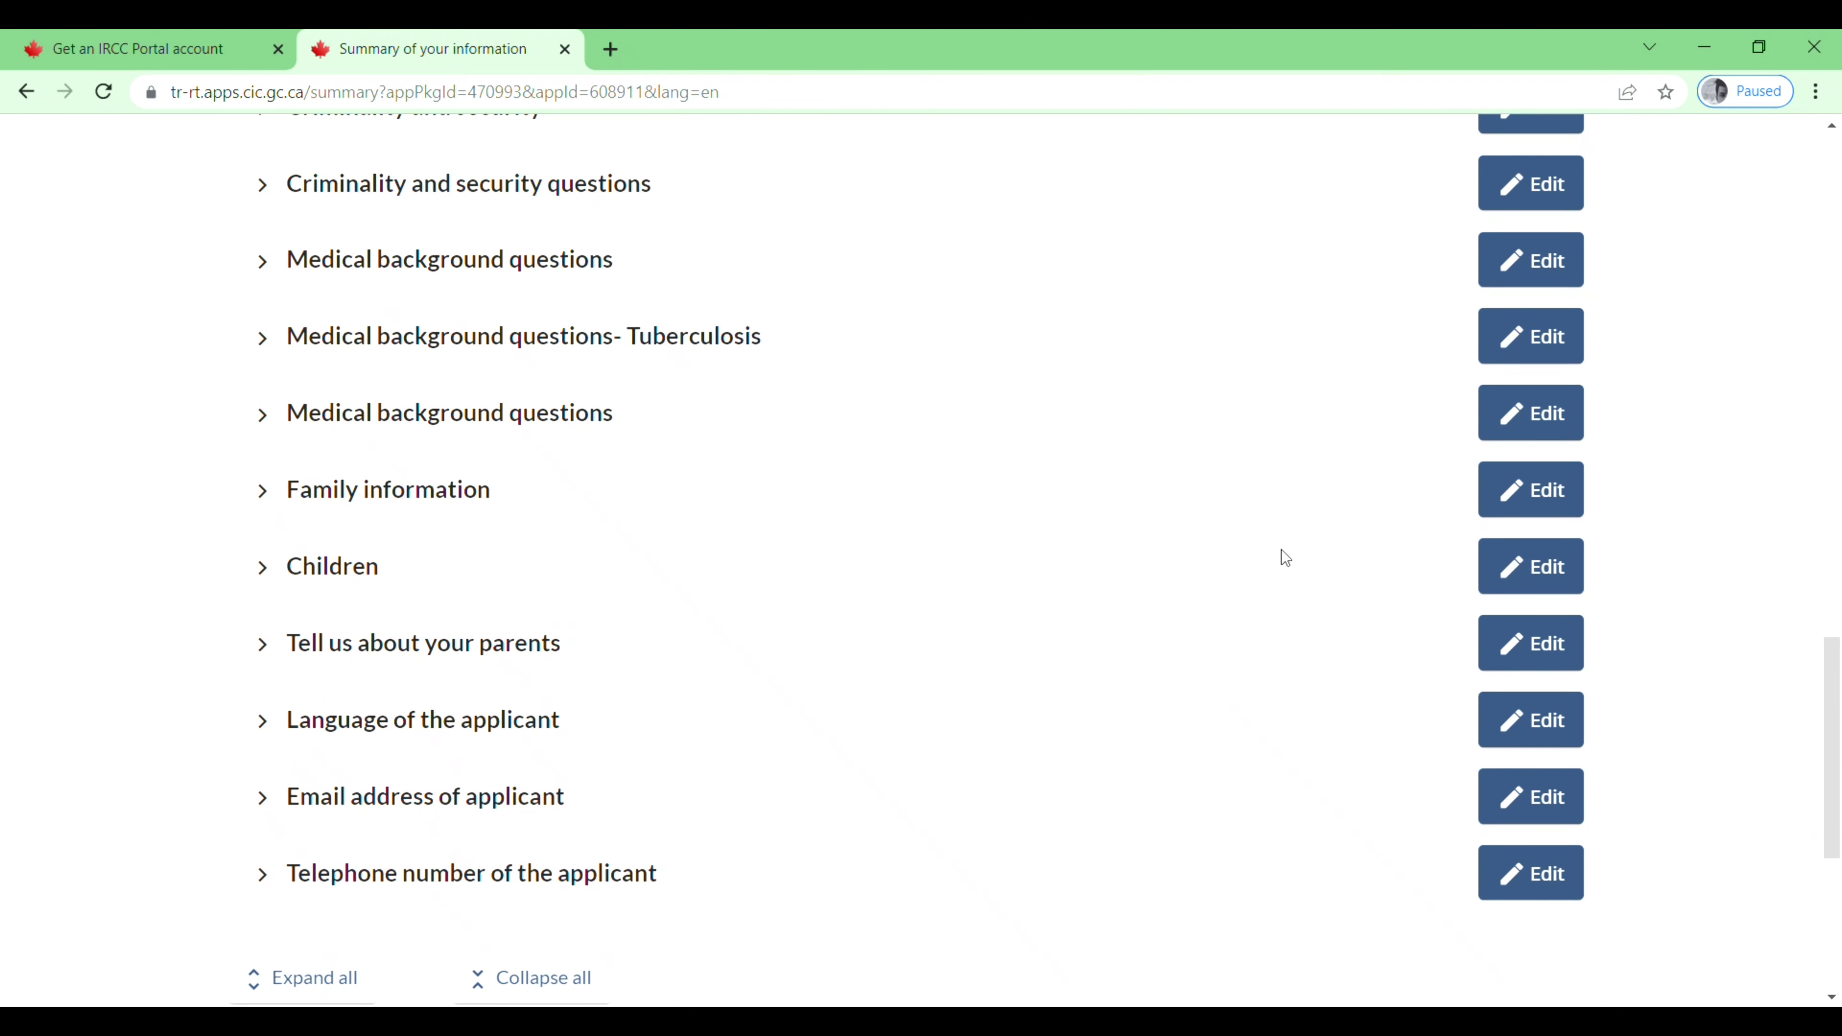
Step: Finish checking the summary sections down to the applicant's telephone number, and save and continue to the supporting documents
scroll(1346, 579, "down", 2)
scroll(1346, 579, "up", 7)
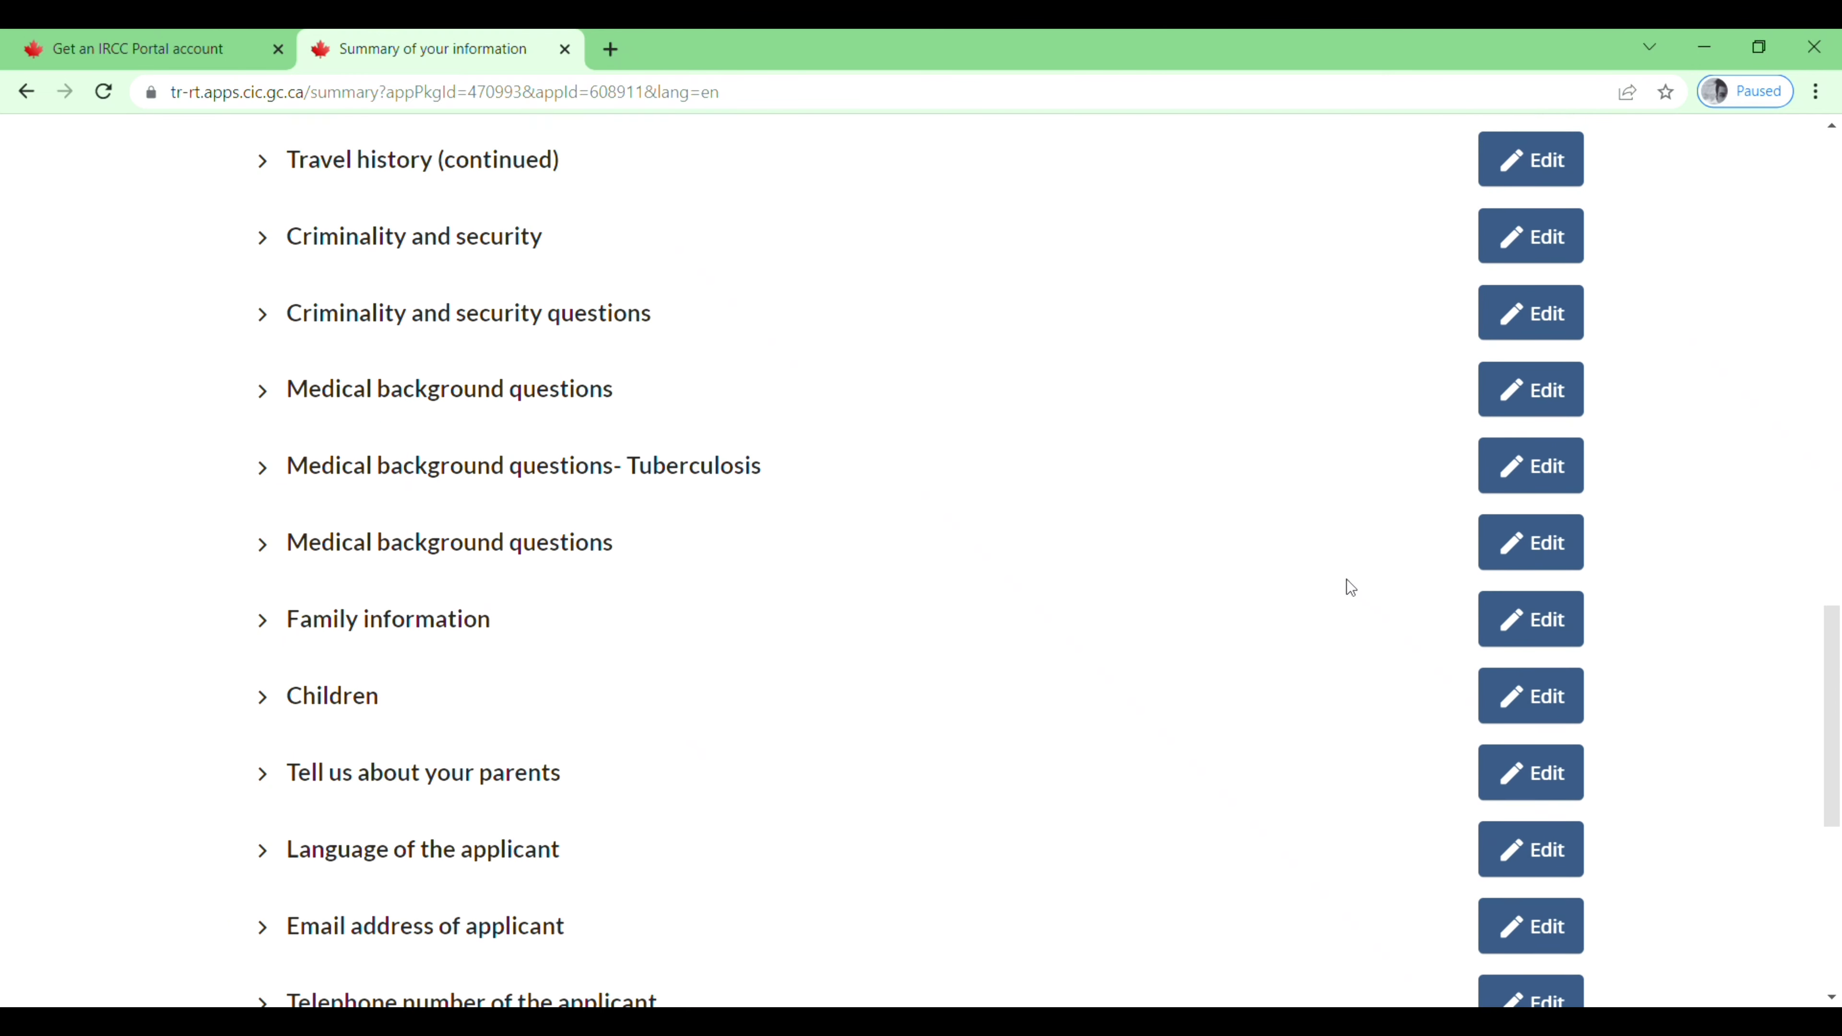
left_click(1536, 488)
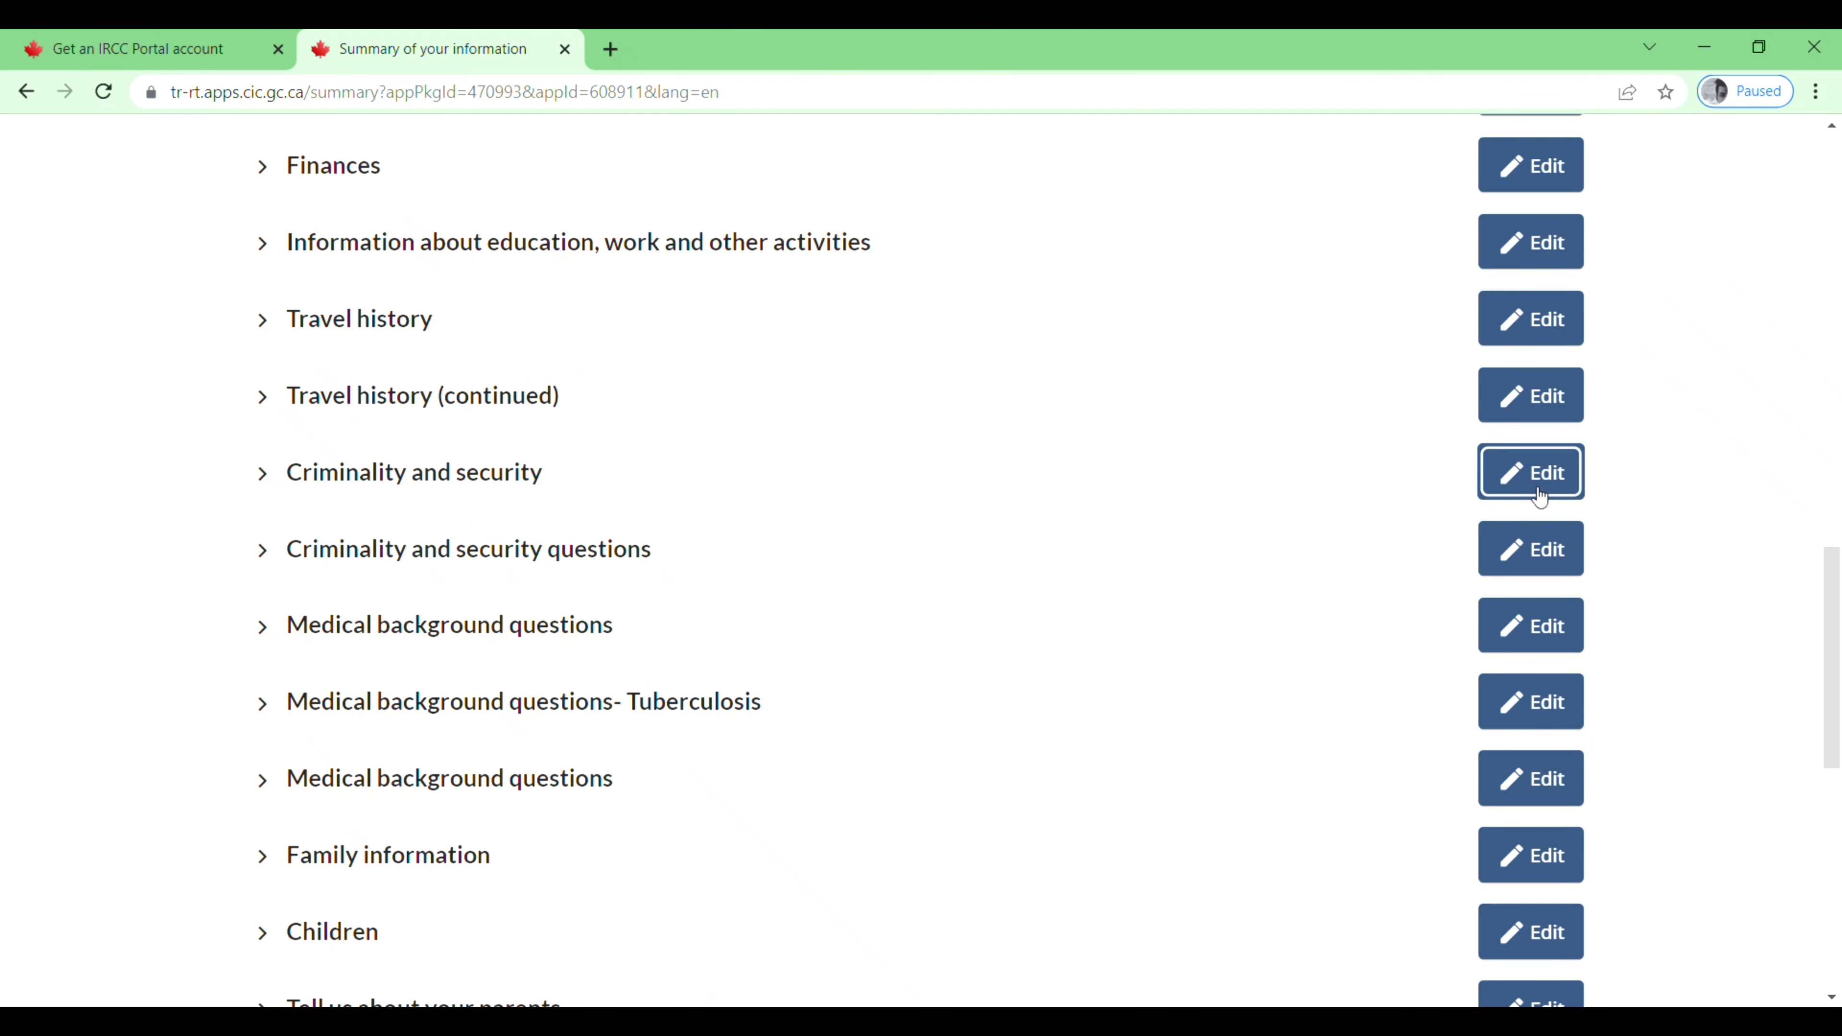
scroll(1330, 772, "down", 5)
scroll(1330, 772, "up", 2)
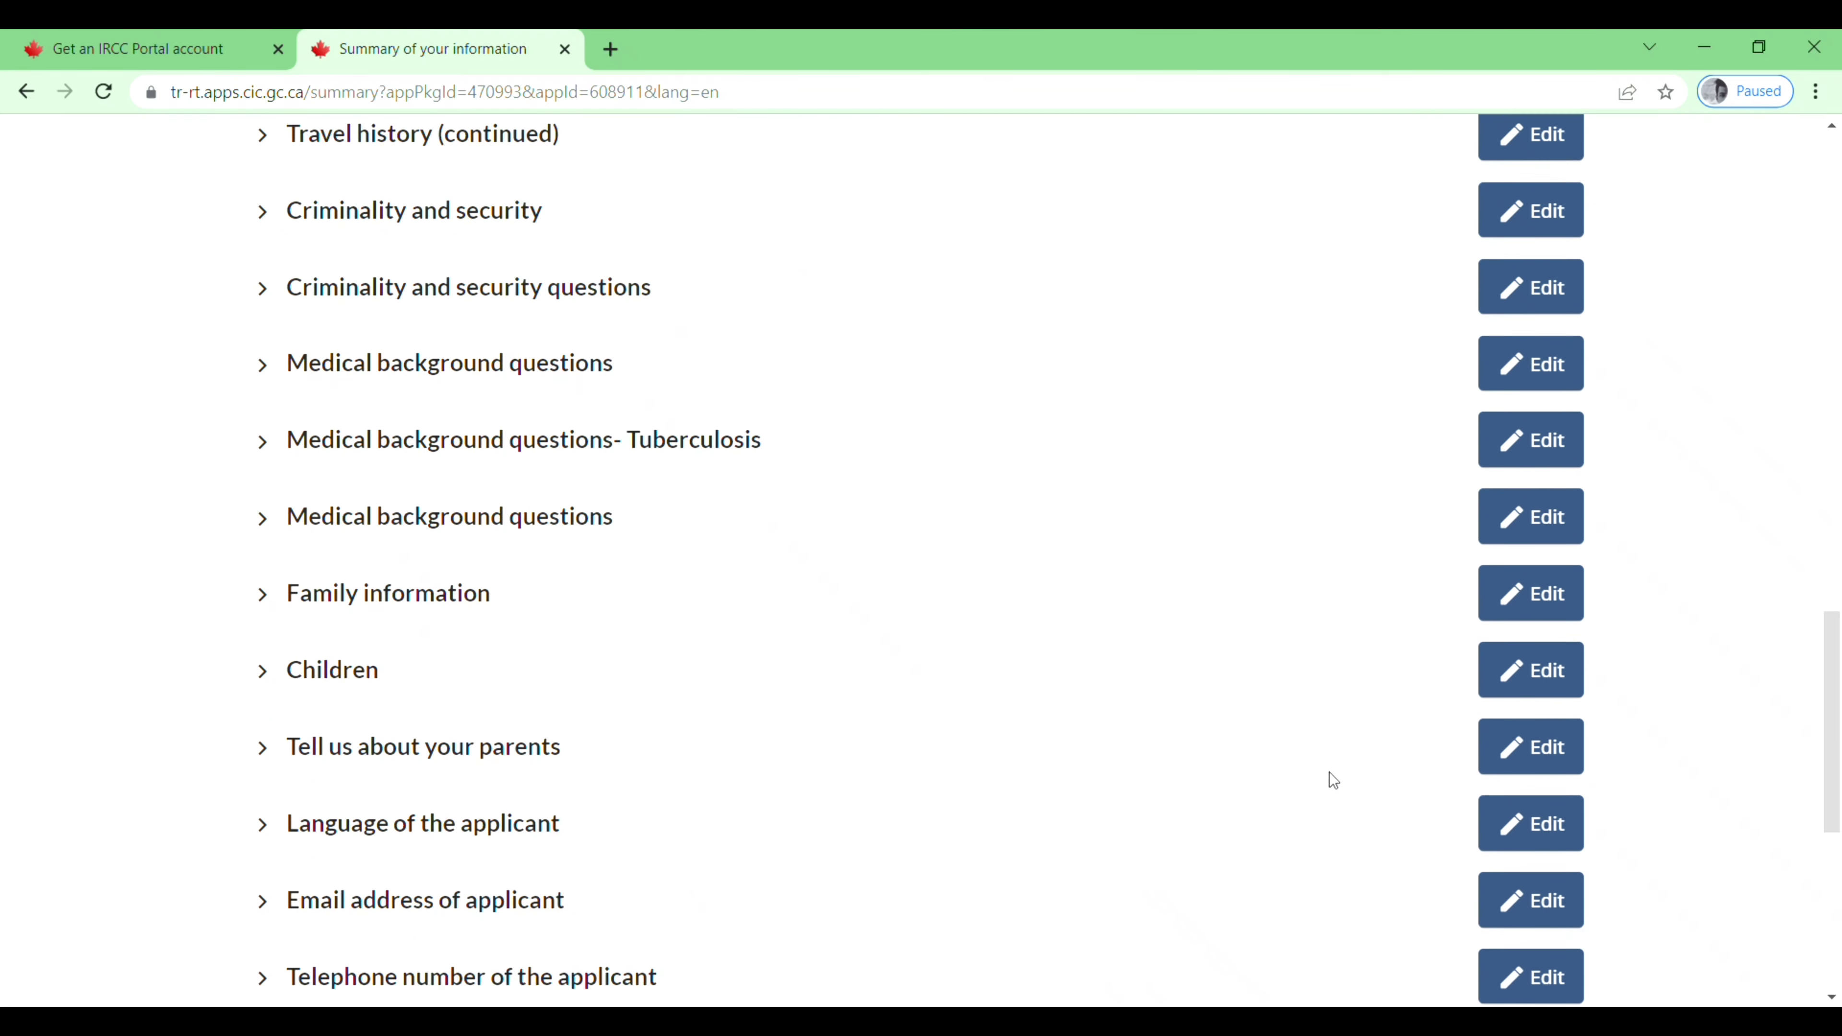
scroll(1330, 772, "down", 5)
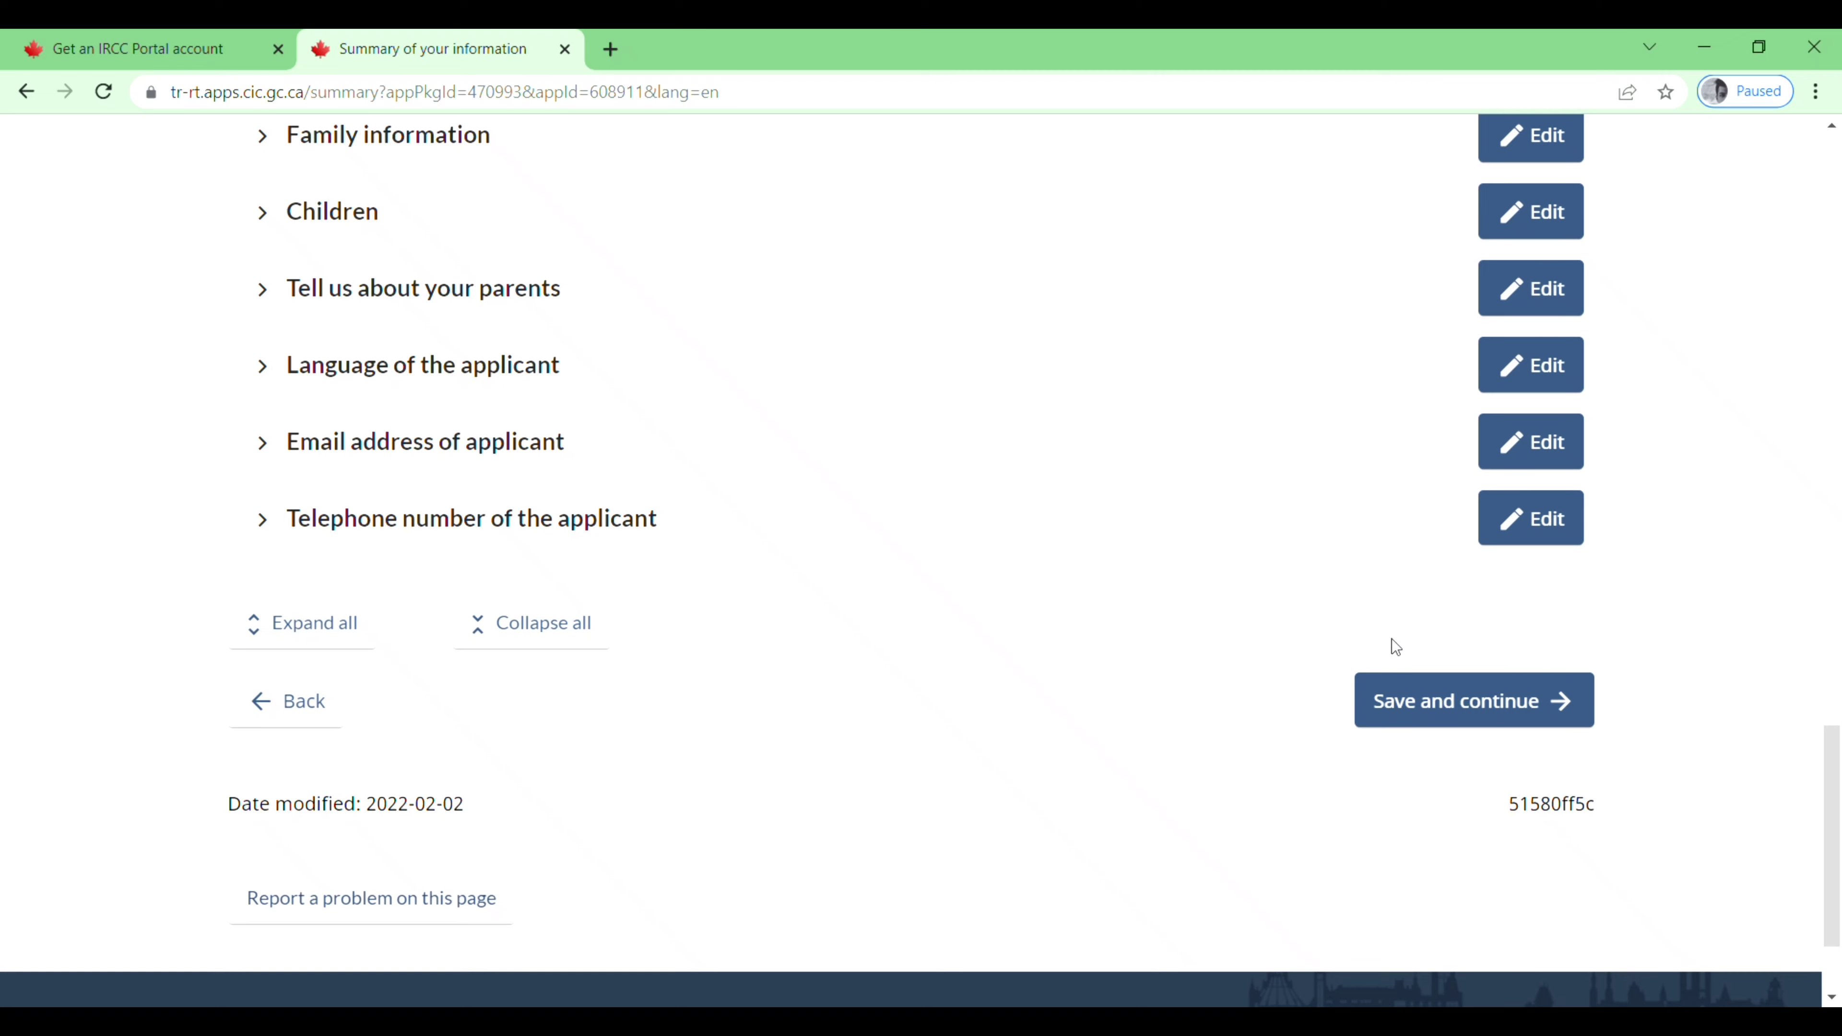
left_click(1475, 710)
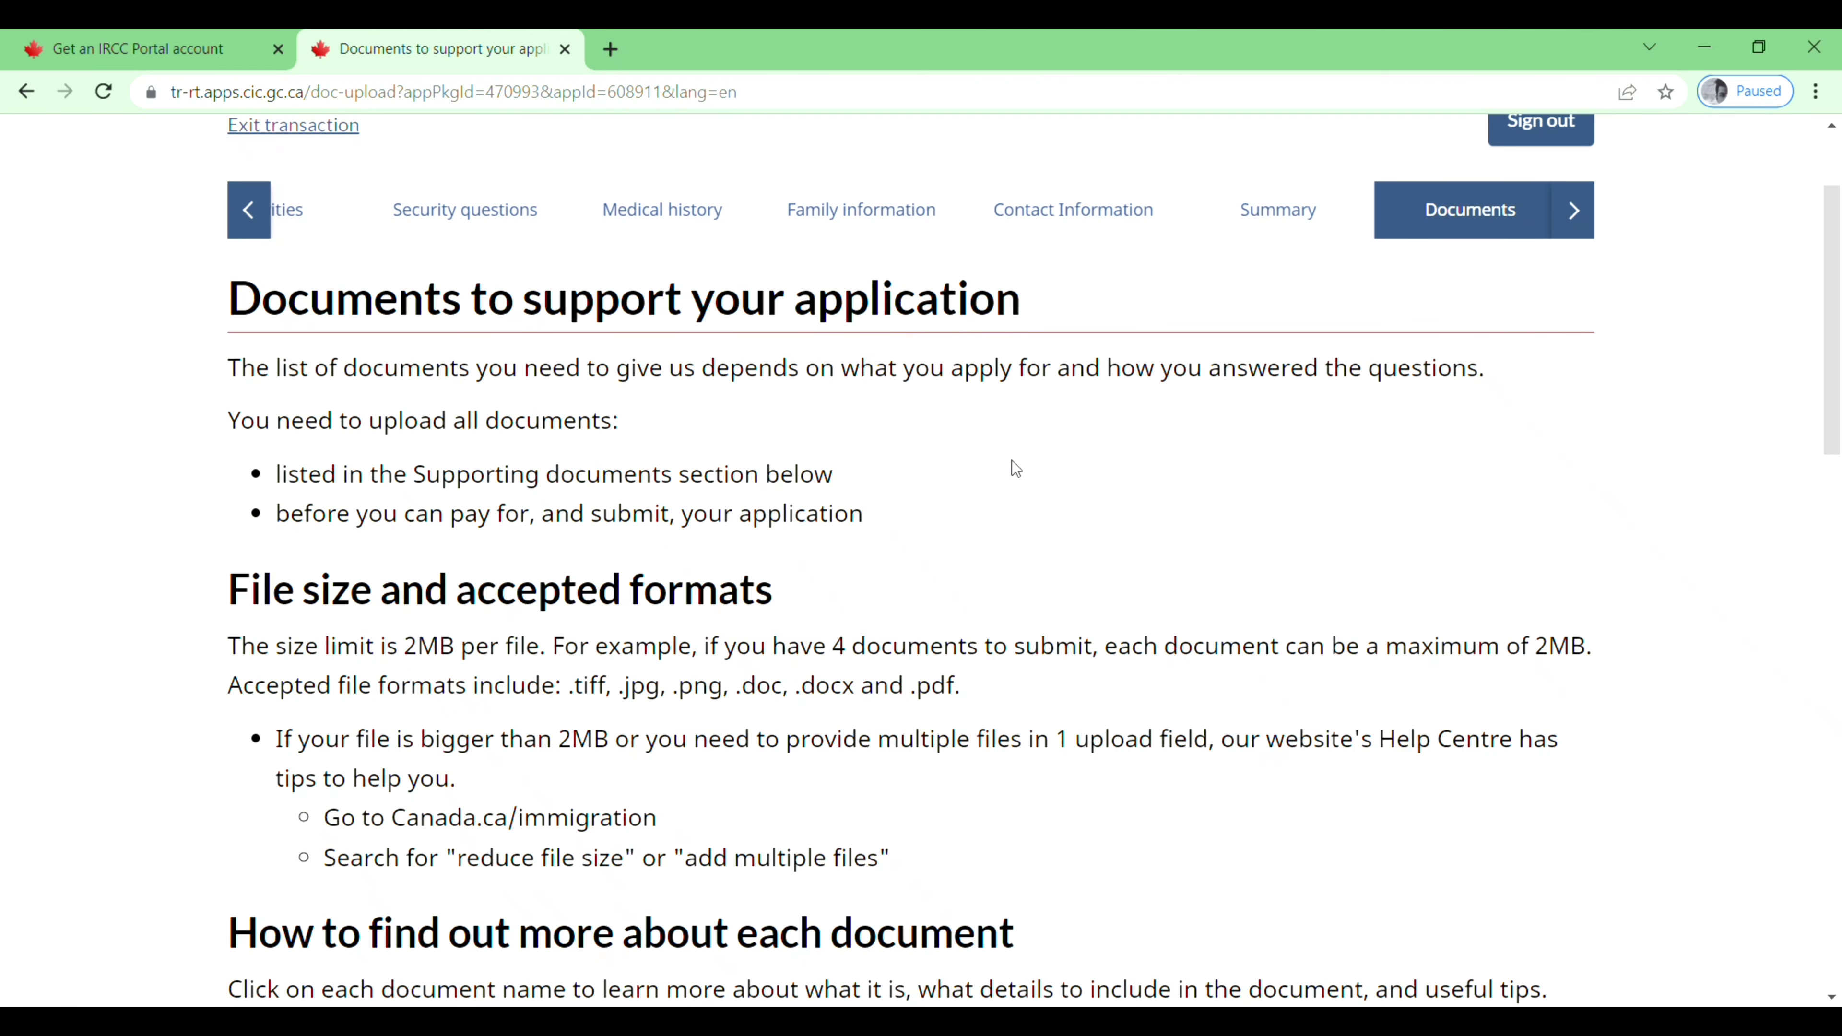
Step: Review the file size limit, the accepted formats and the list of supporting documents to upload
scroll(1019, 508, "down", 3)
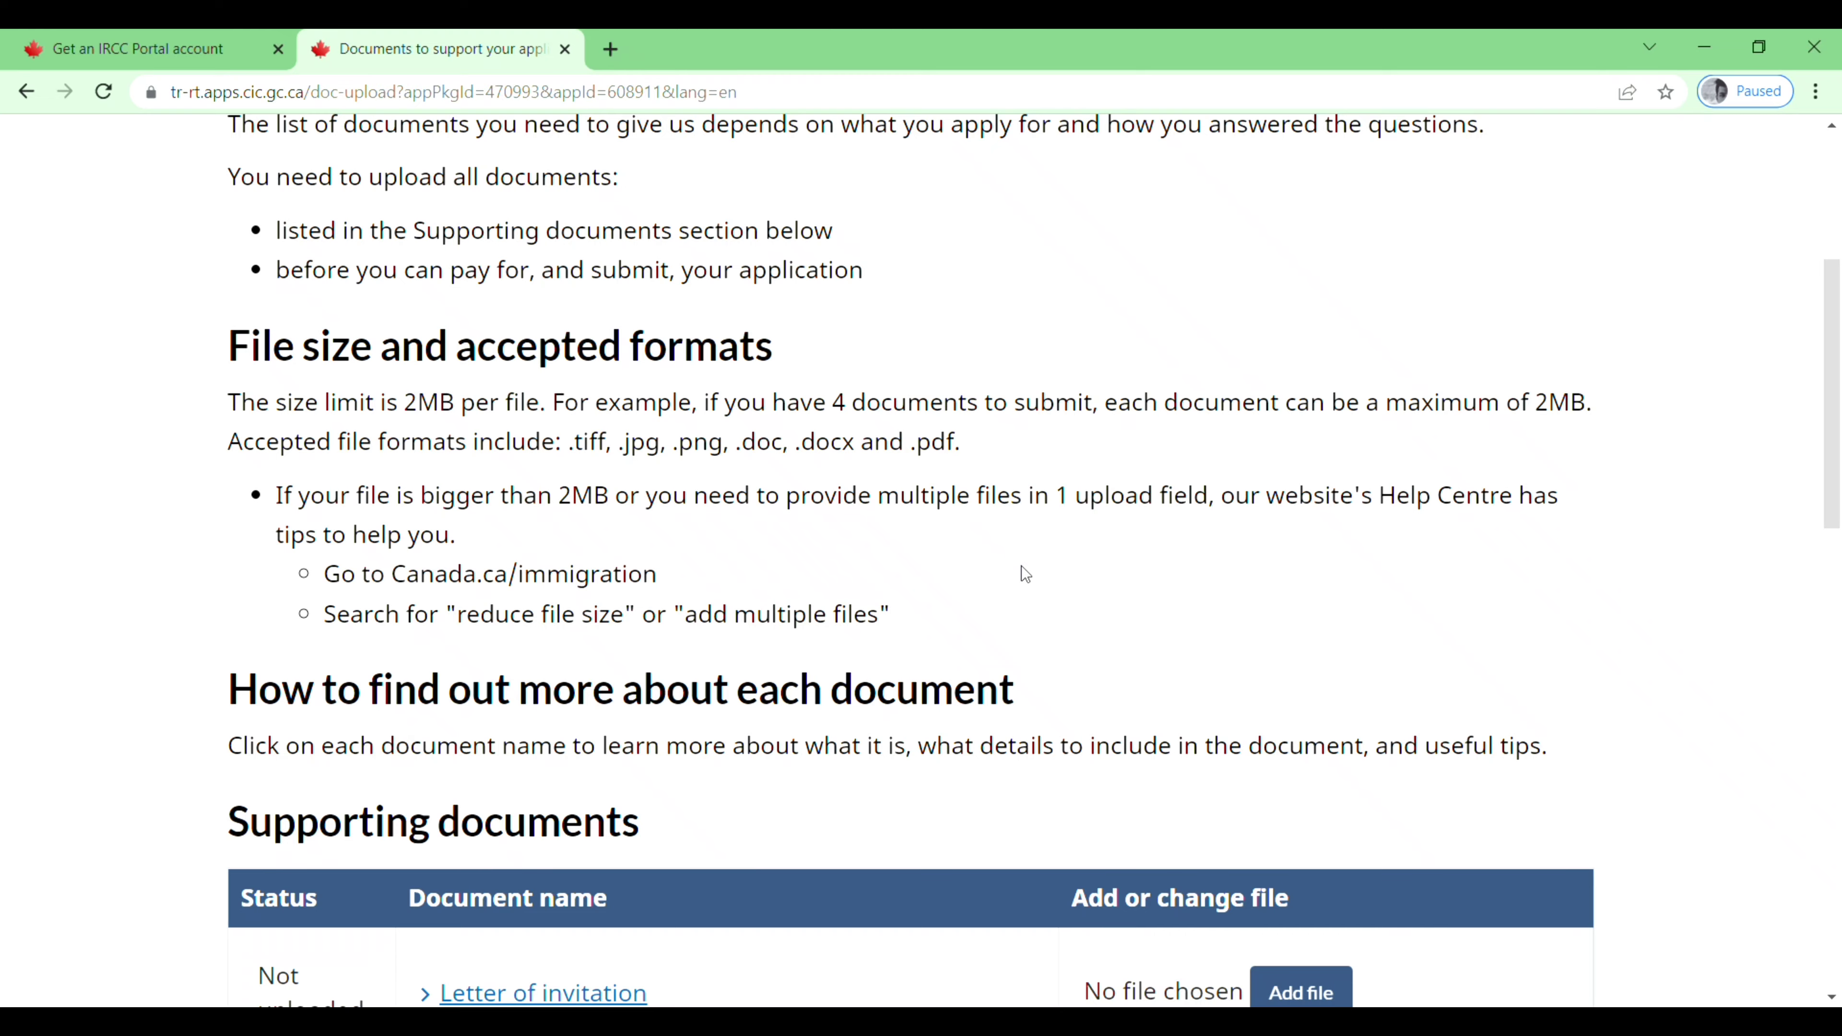
scroll(1023, 570, "down", 1)
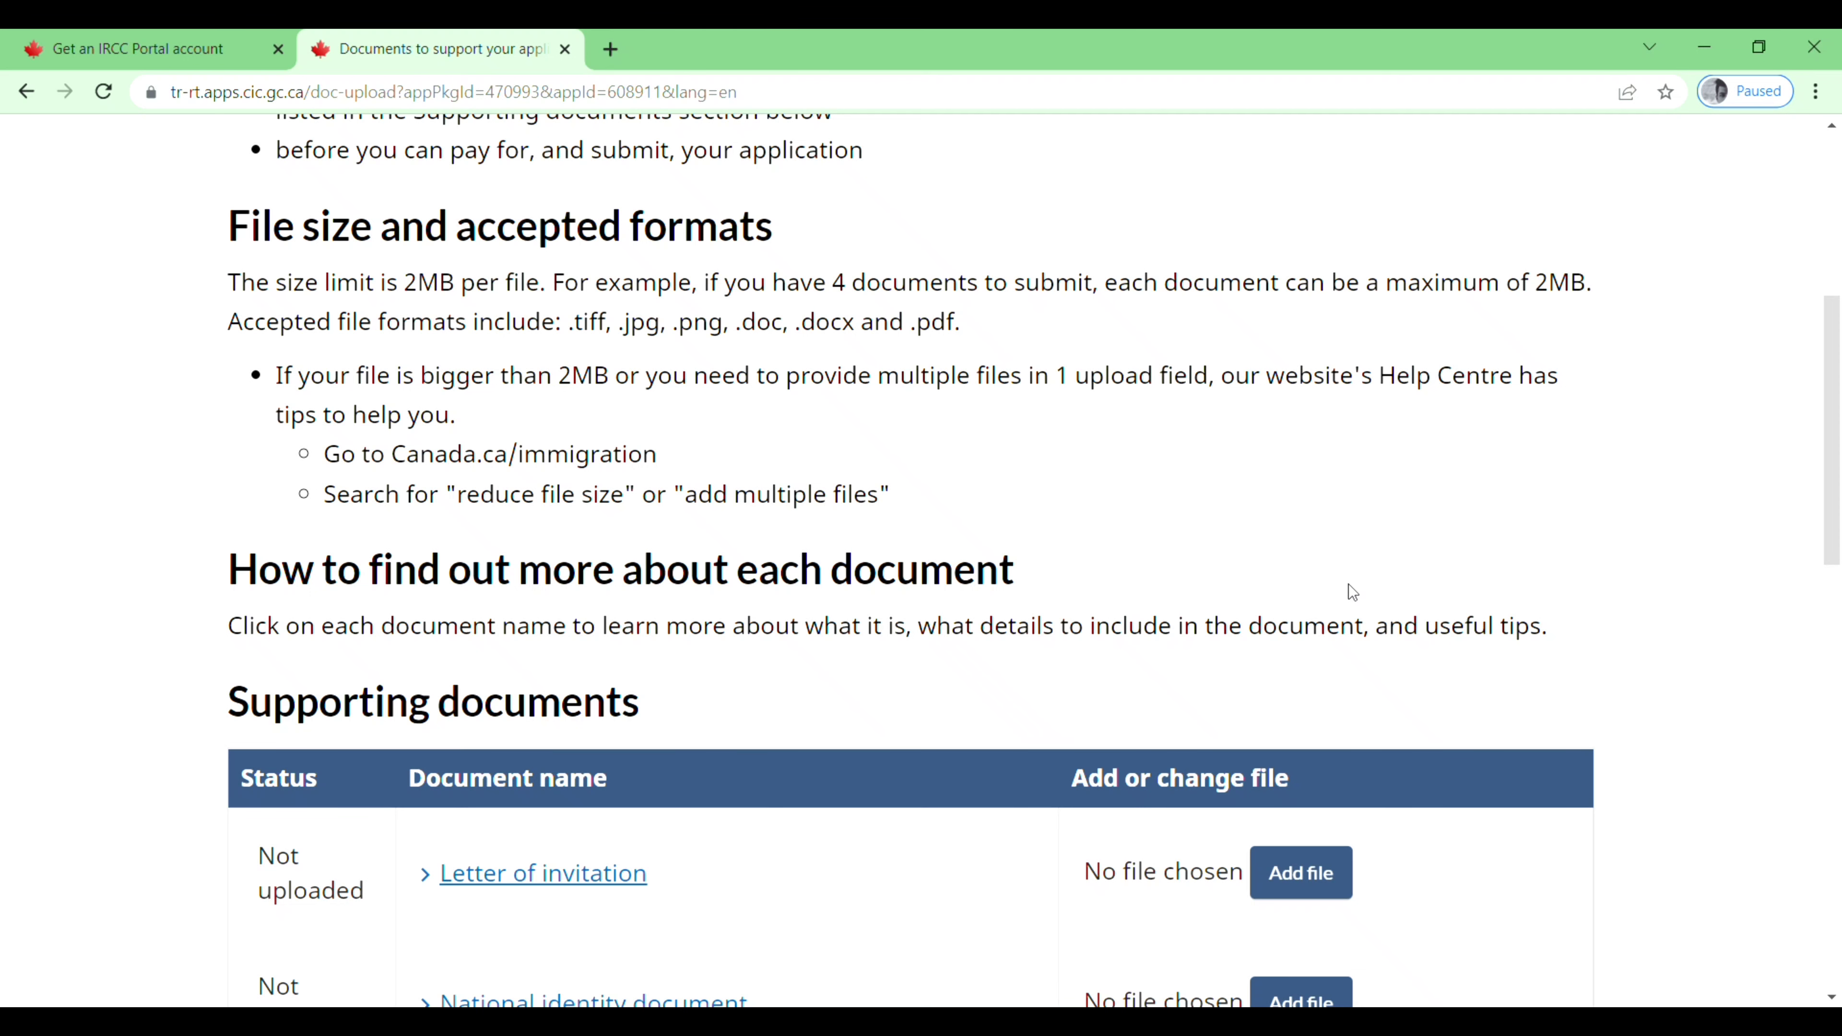
scroll(1353, 591, "down", 5)
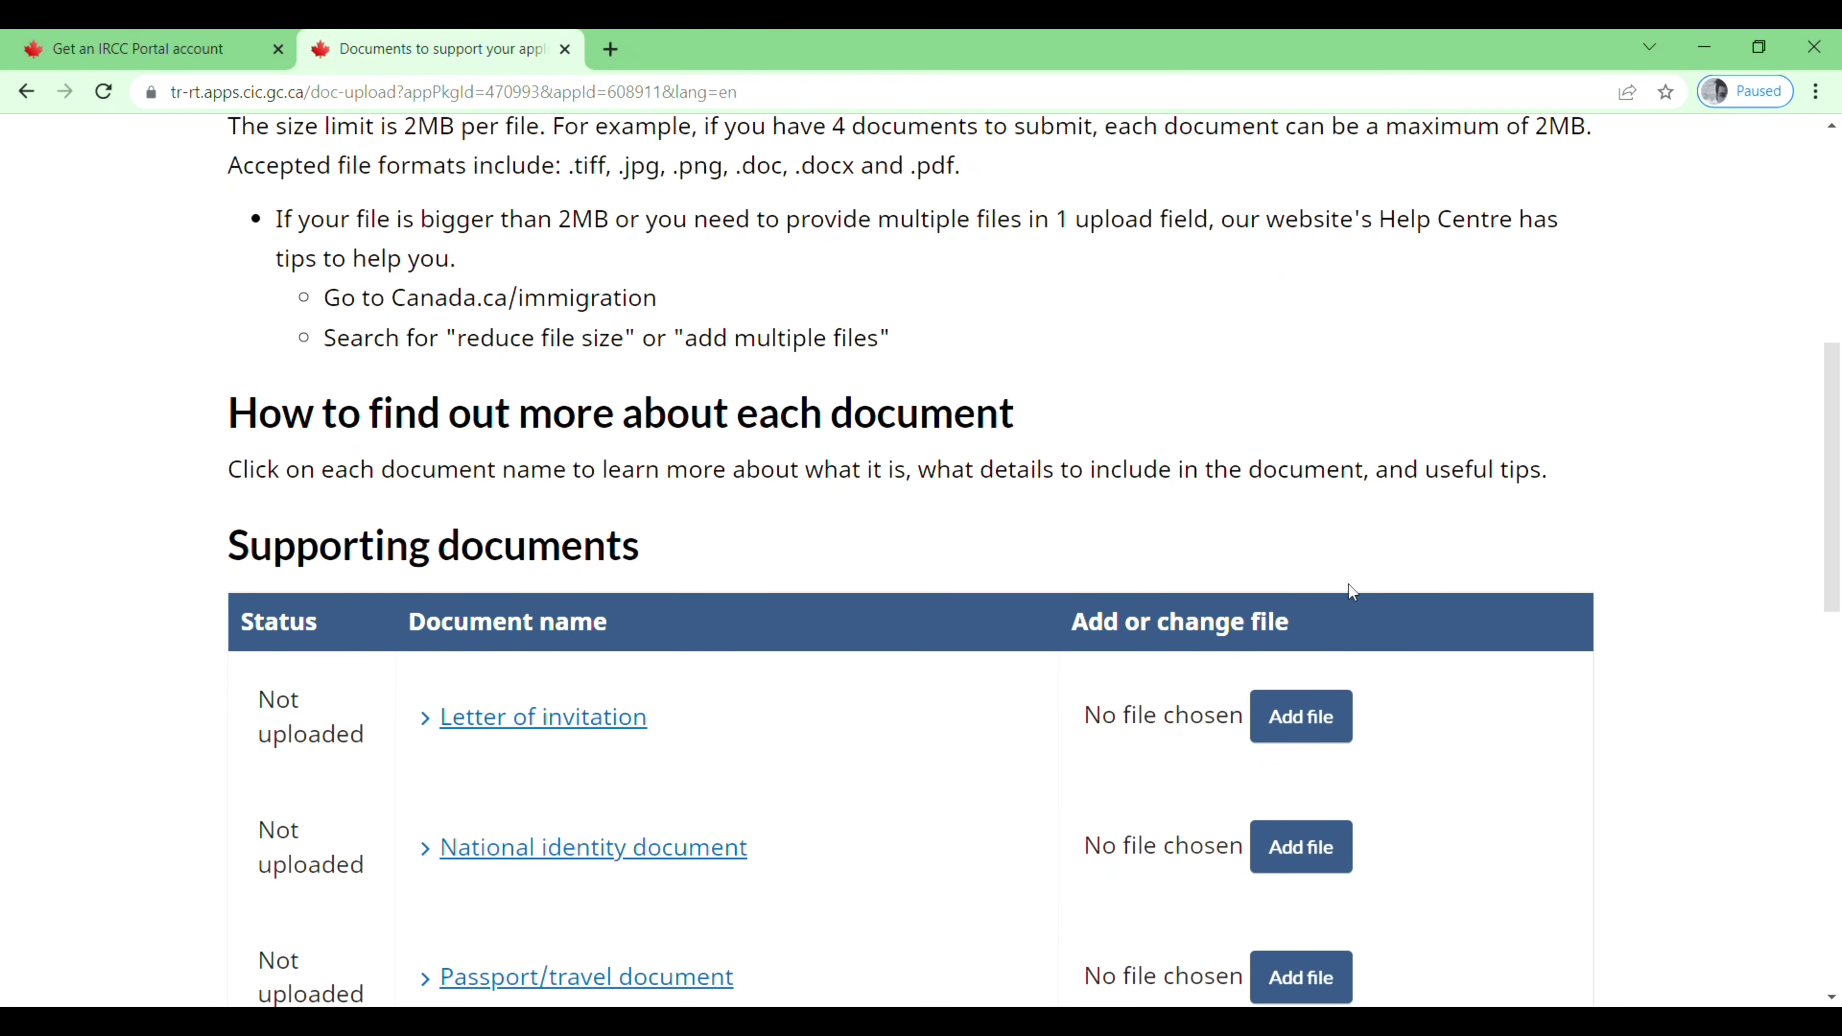
scroll(1350, 591, "down", 3)
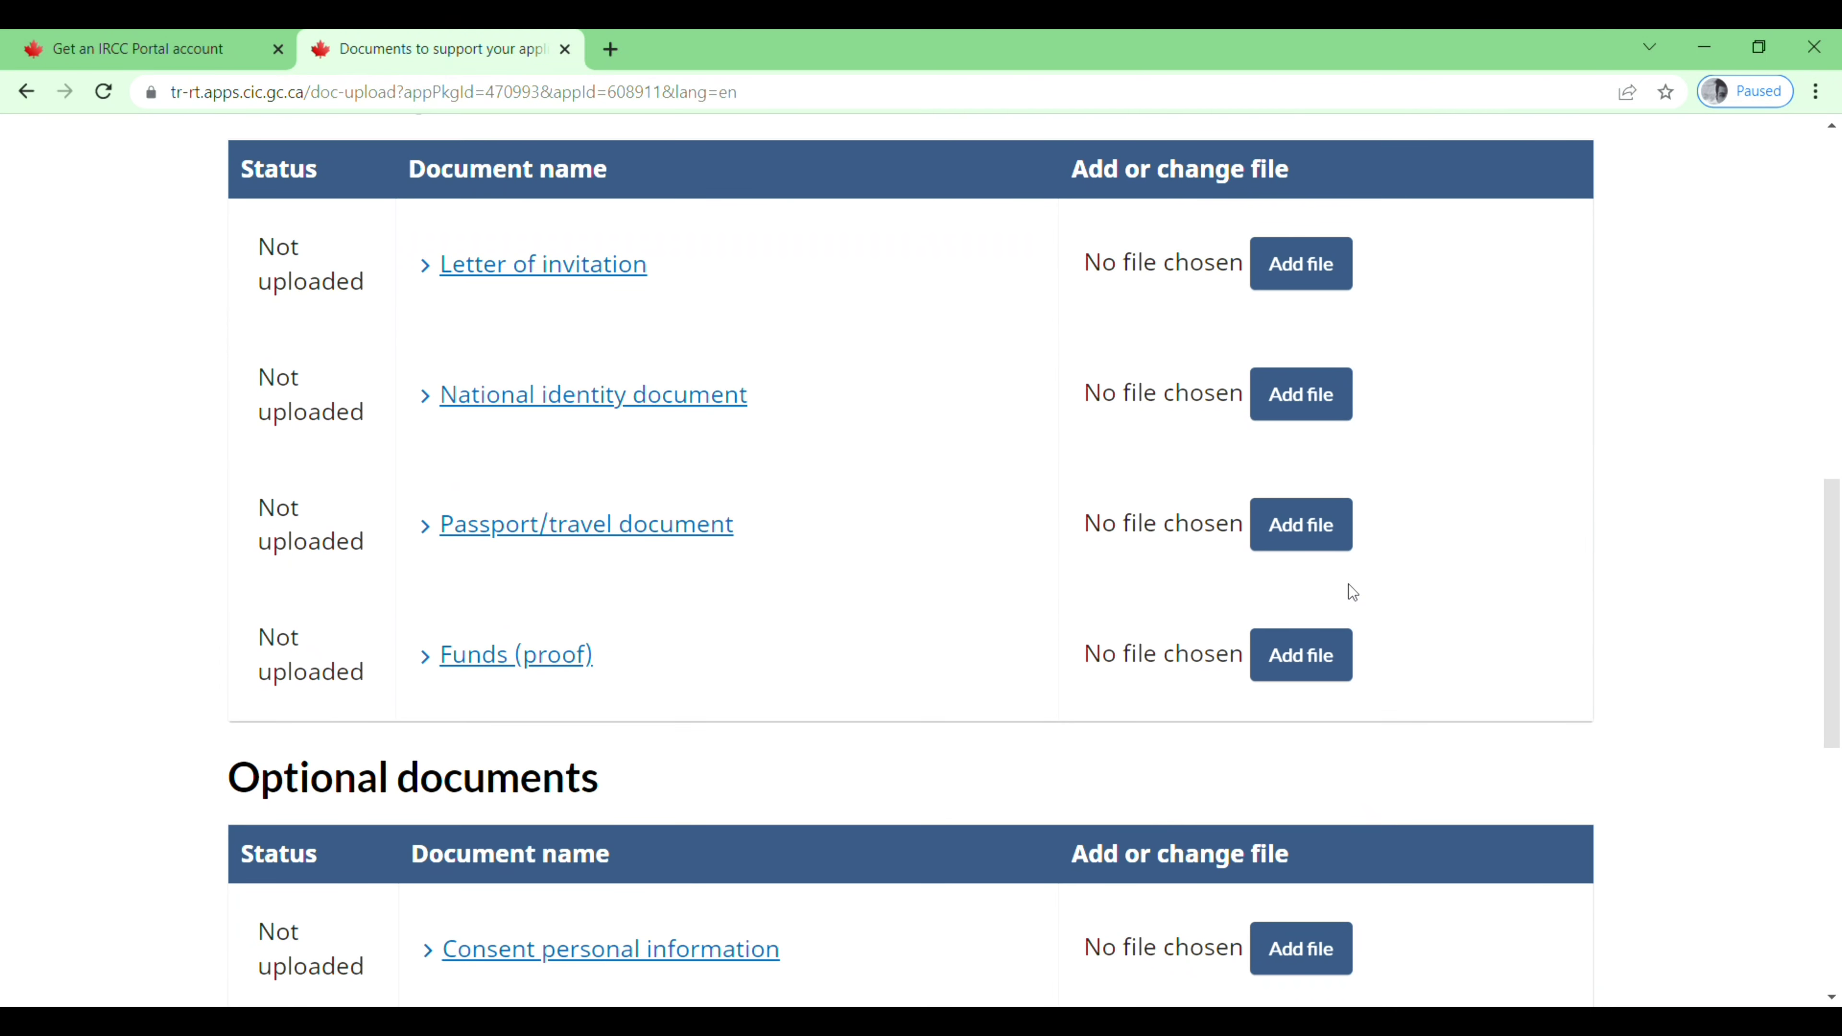
scroll(1340, 573, "up", 2)
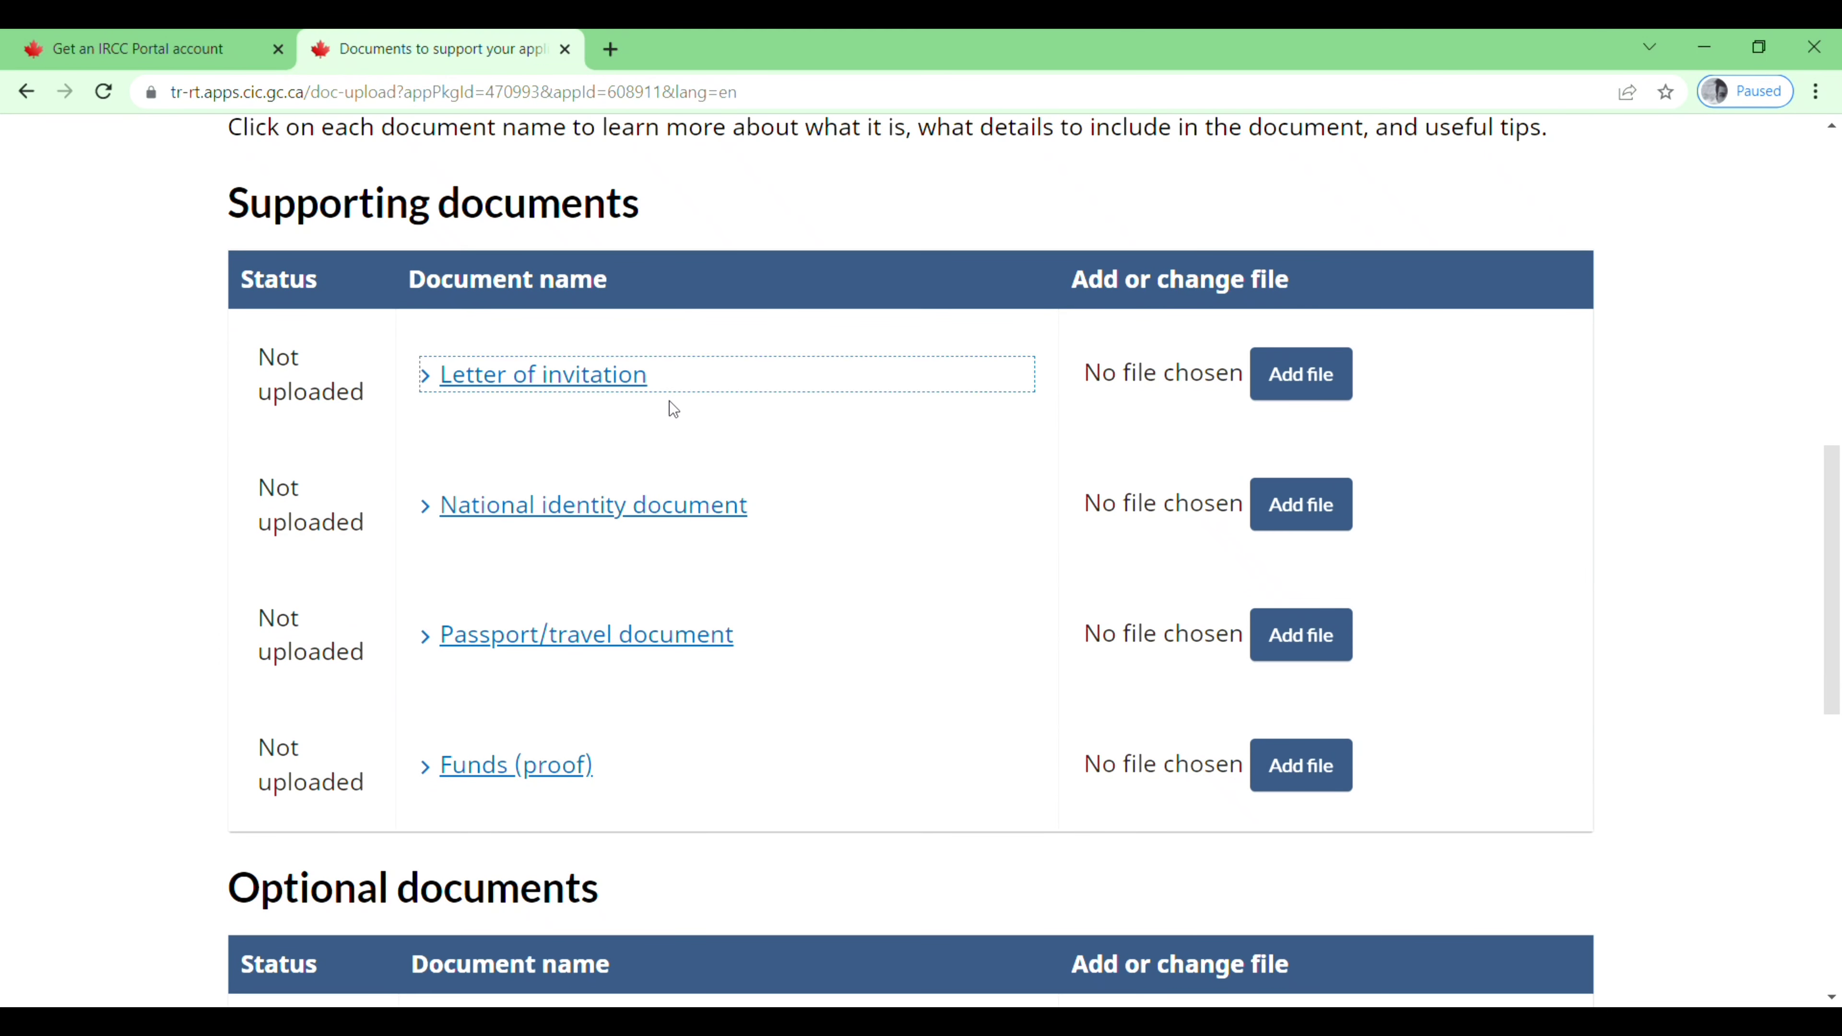
Step: Expand the Letter of invitation description and read what the letter should state
left_click(572, 389)
left_click(589, 392)
scroll(859, 794, "down", 5)
scroll(859, 795, "up", 2)
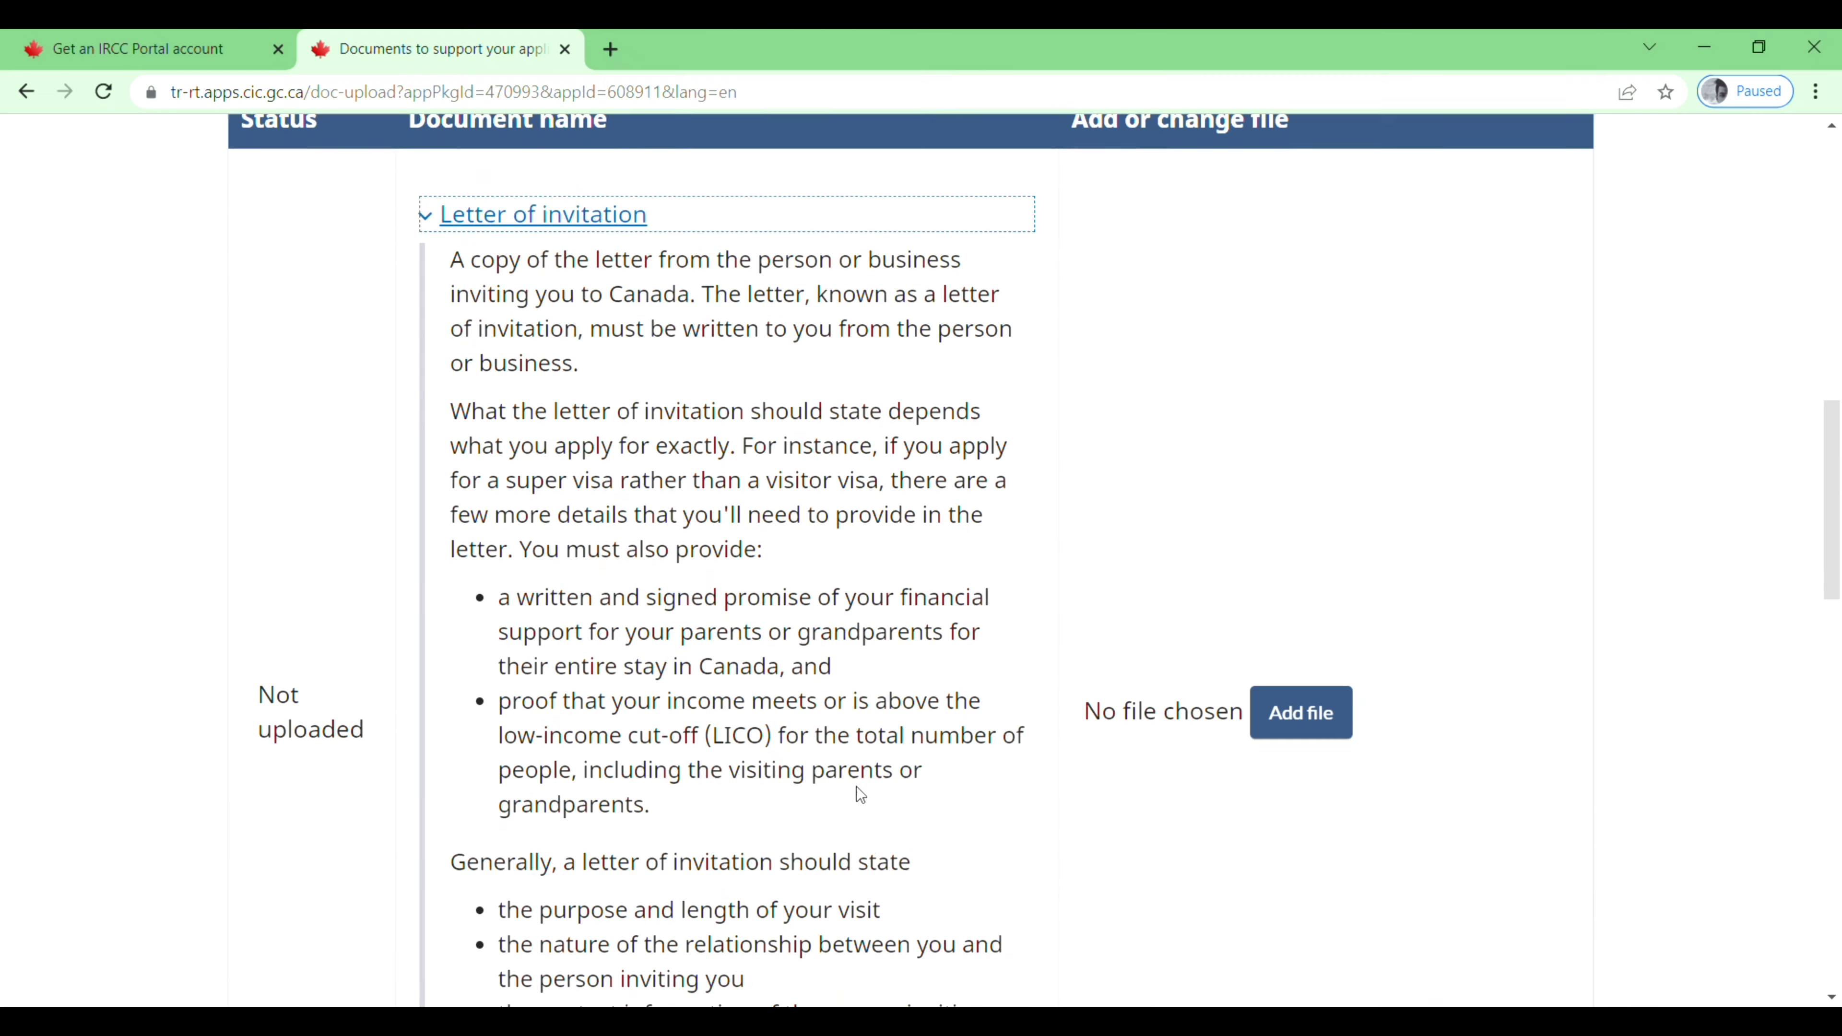
scroll(858, 791, "down", 12)
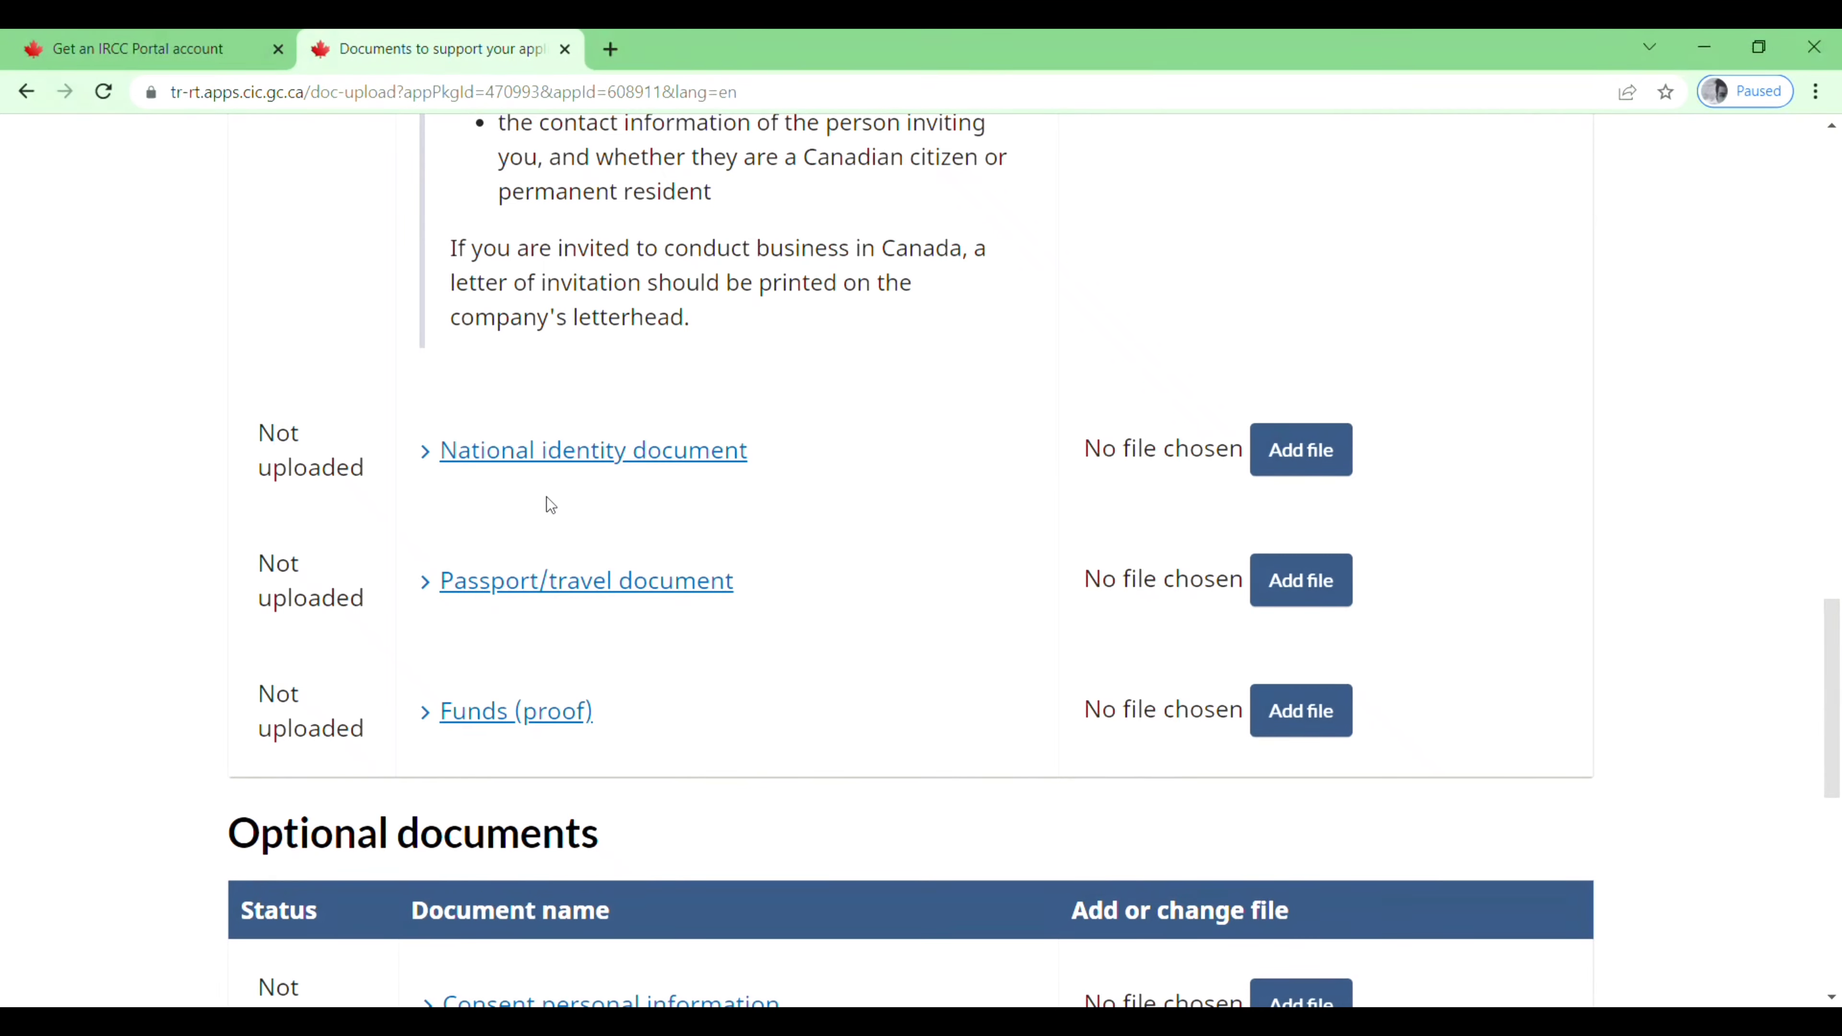
Step: Expand the National identity document description and read through its requirements
left_click(596, 464)
left_click(617, 469)
scroll(623, 475, "up", 5)
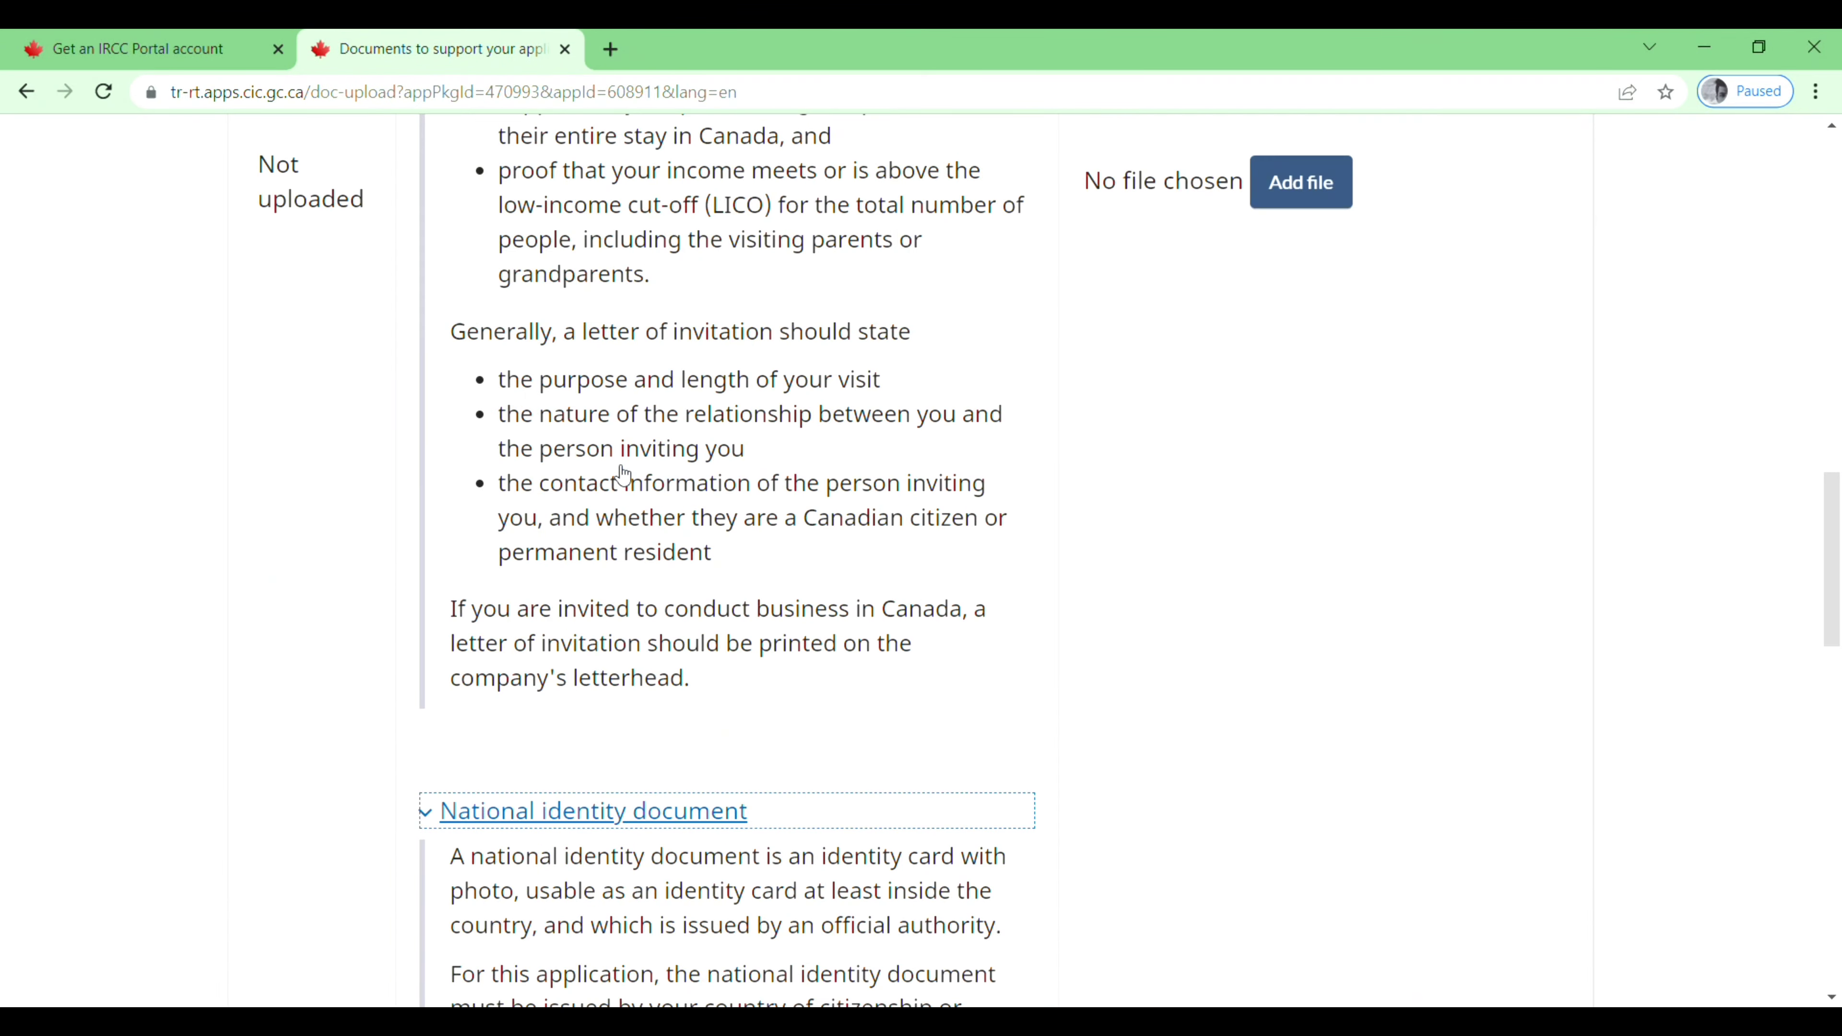
scroll(624, 475, "down", 16)
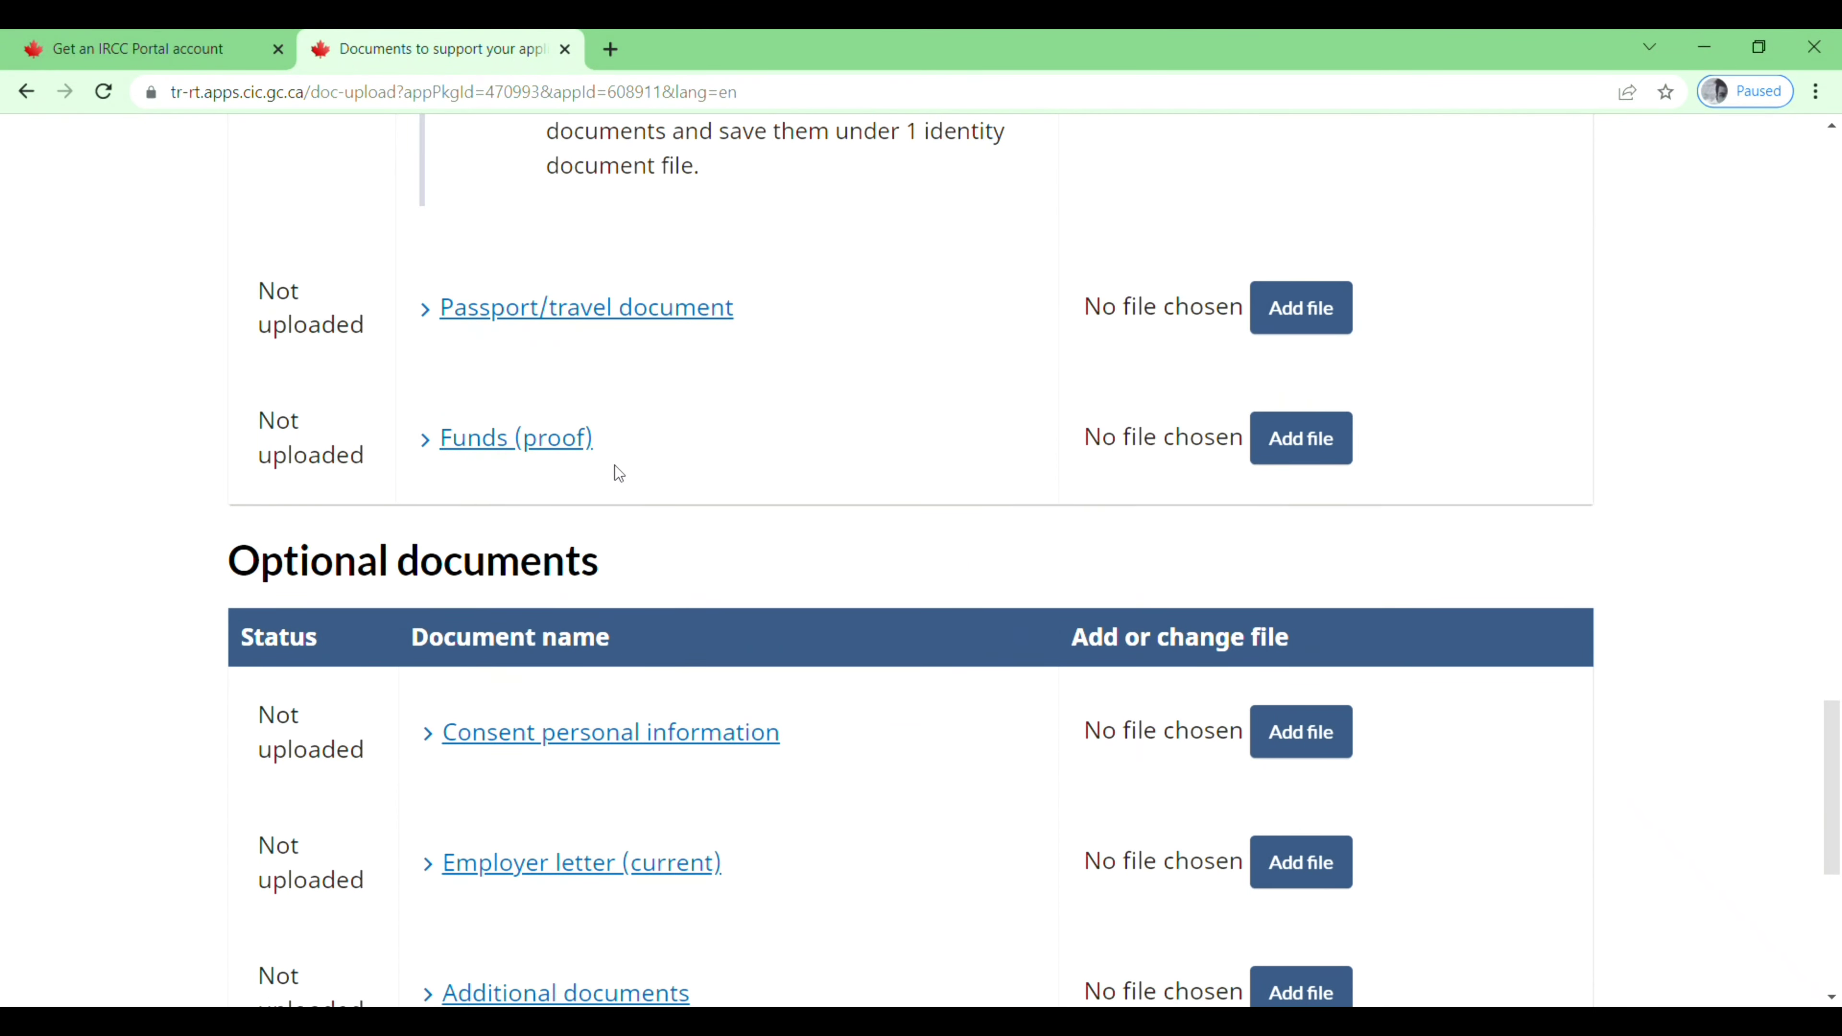
Step: Look over the optional documents and upload cv.pdf as the letter of invitation
scroll(616, 467, "down", 8)
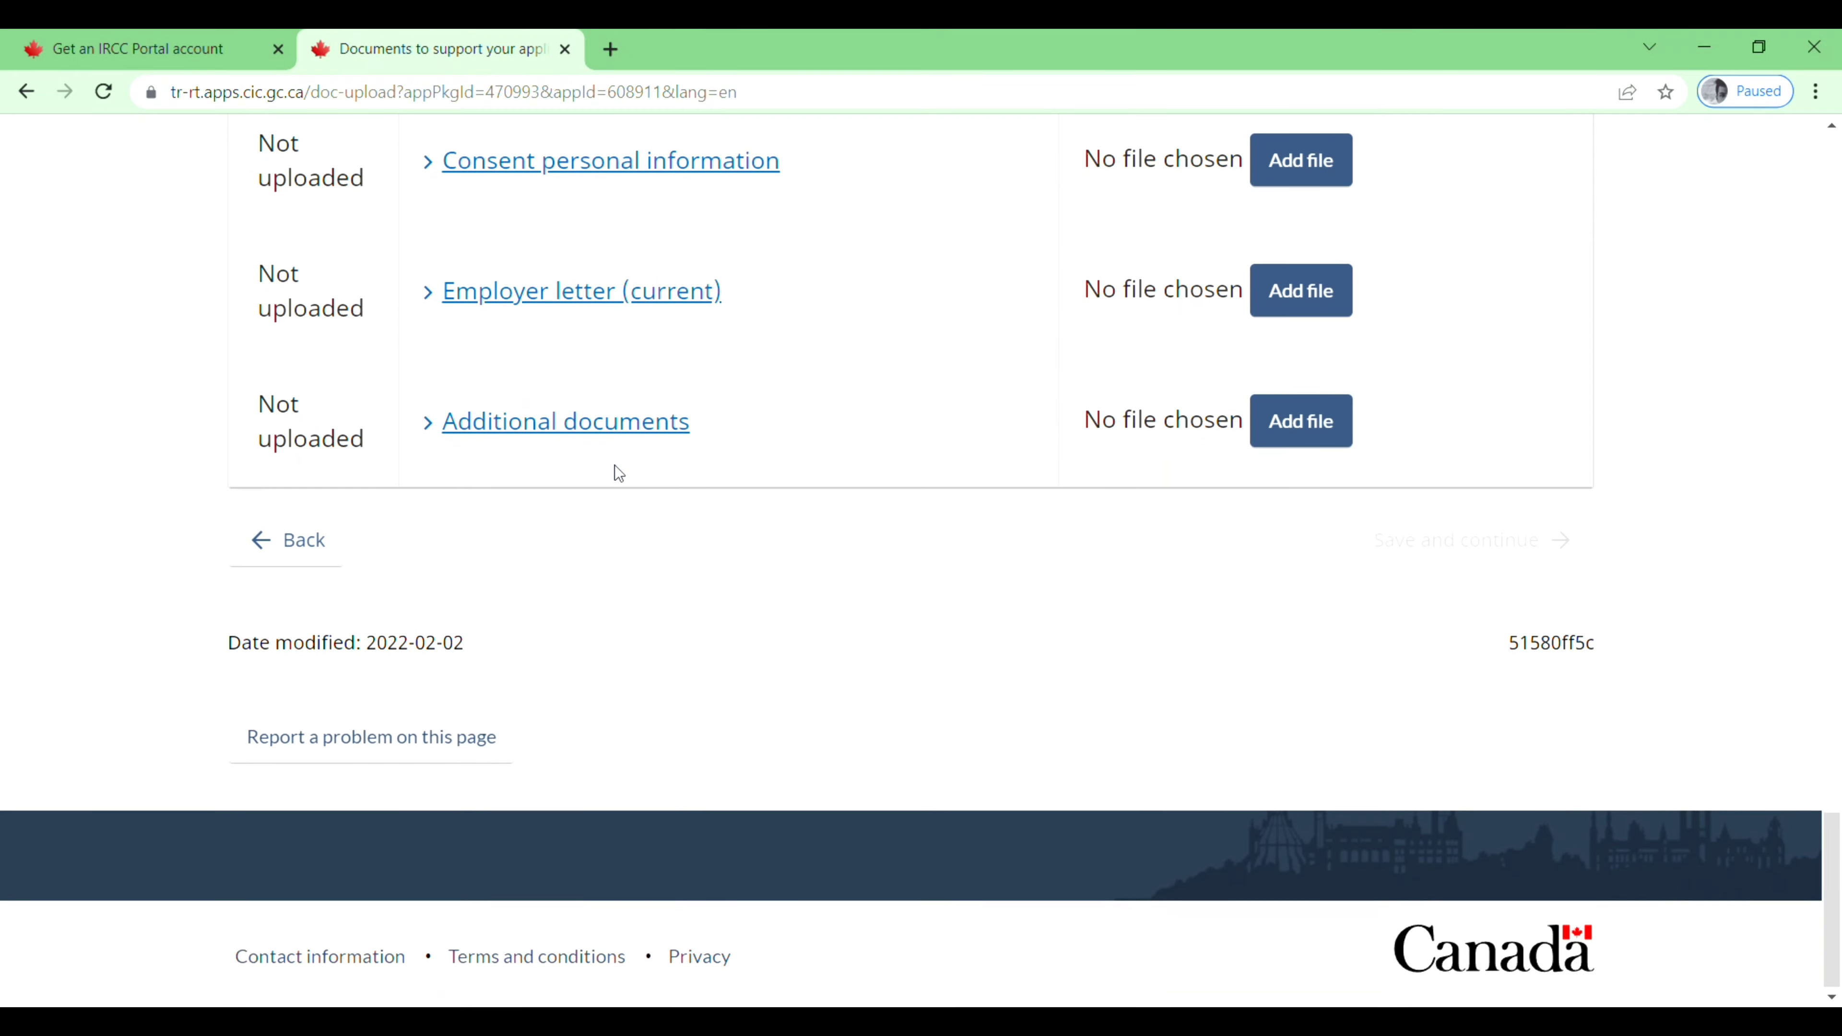
scroll(616, 468, "up", 10)
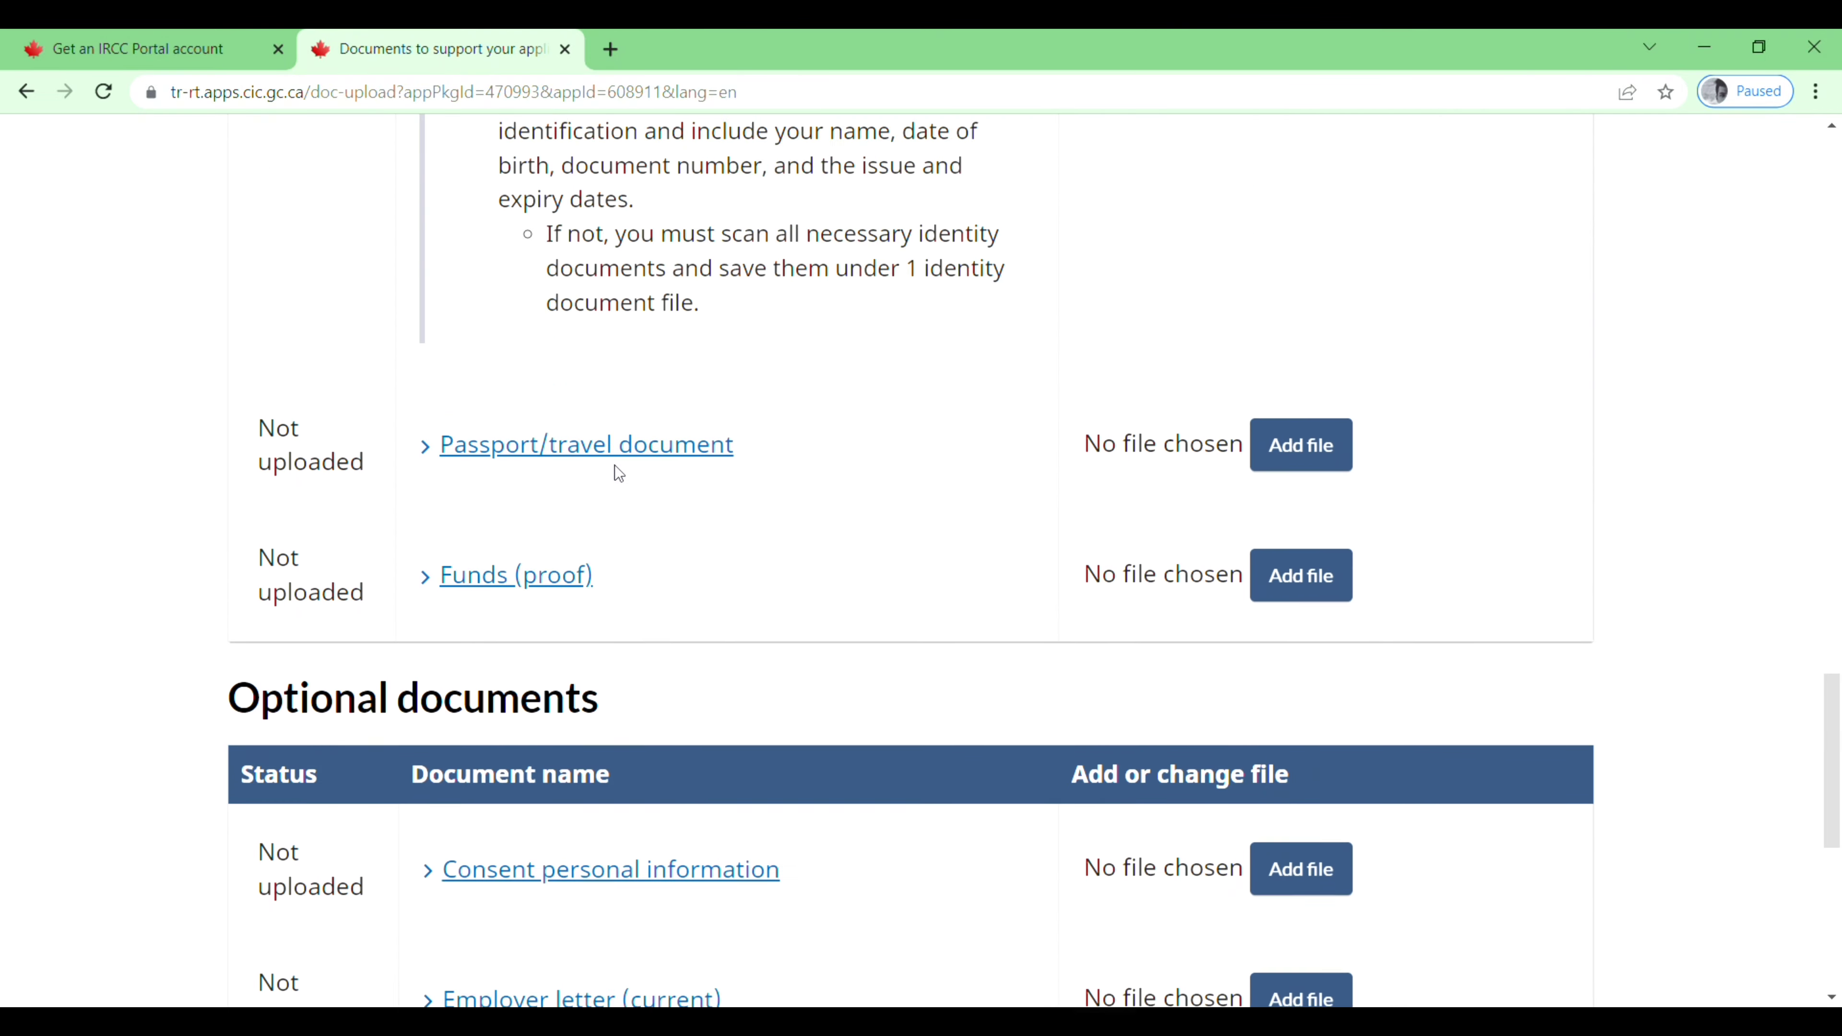
scroll(614, 468, "up", 20)
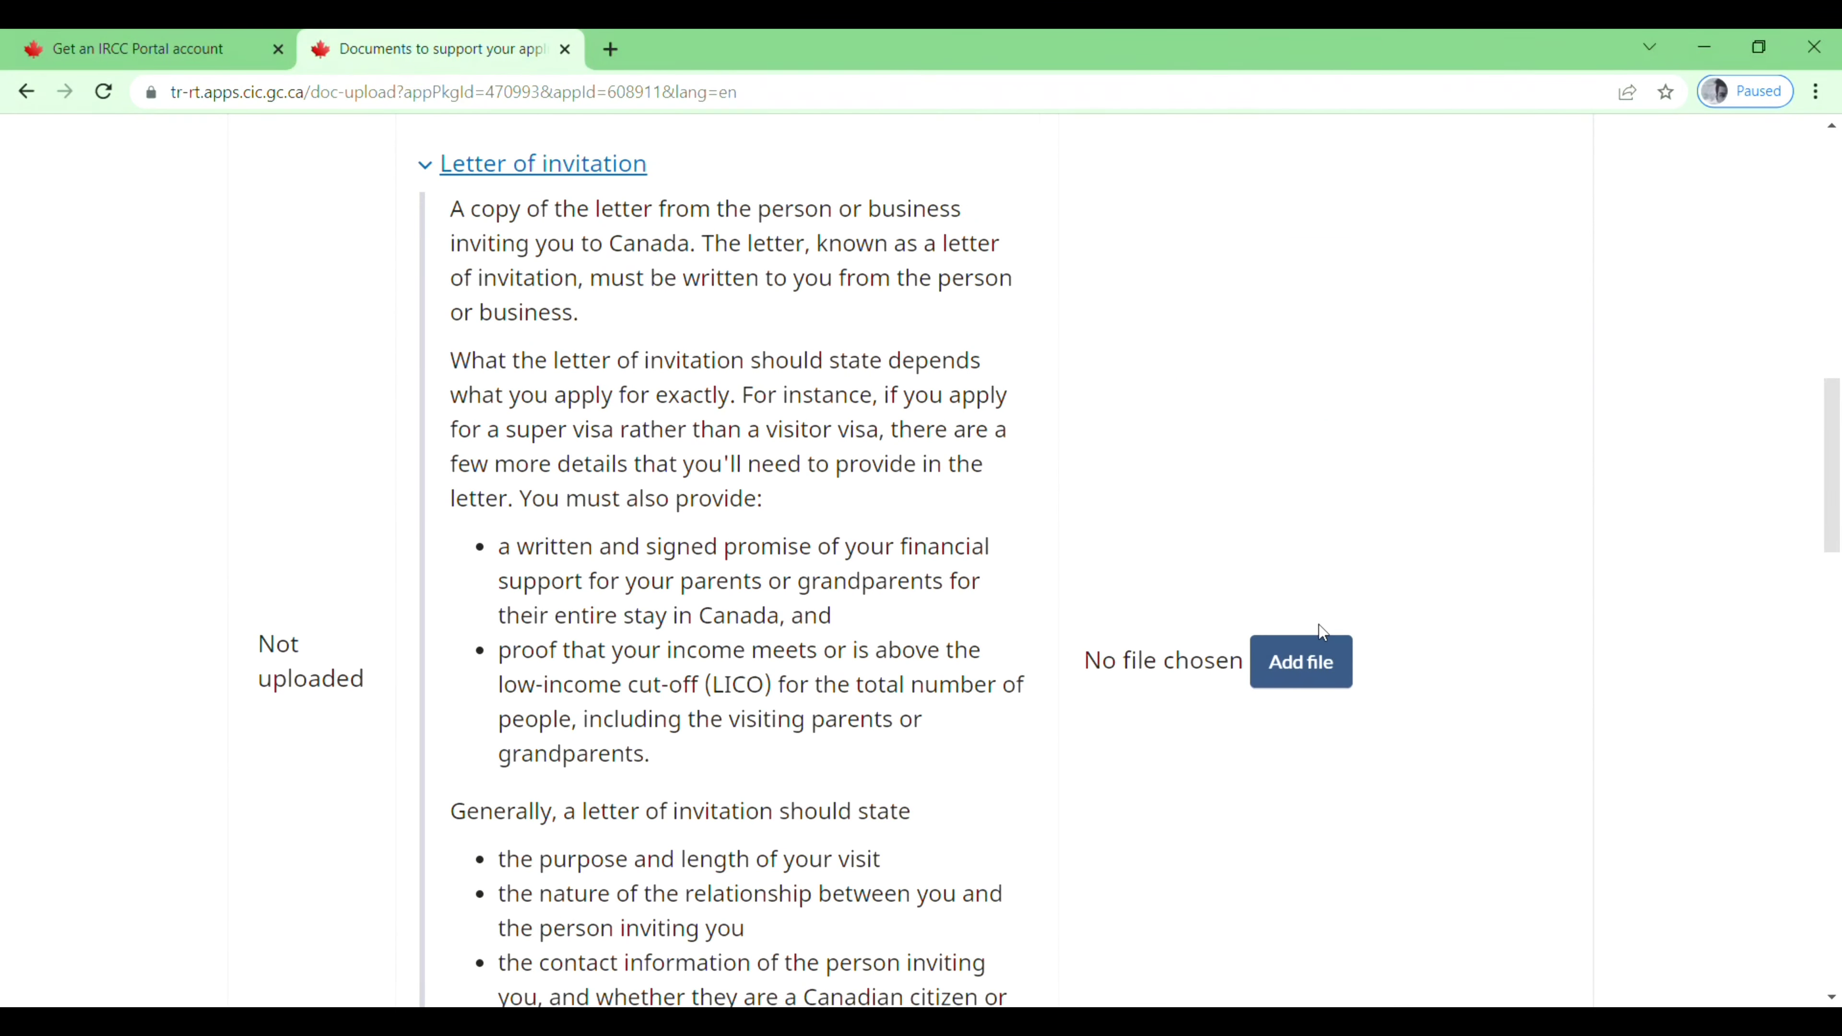
left_click(1309, 688)
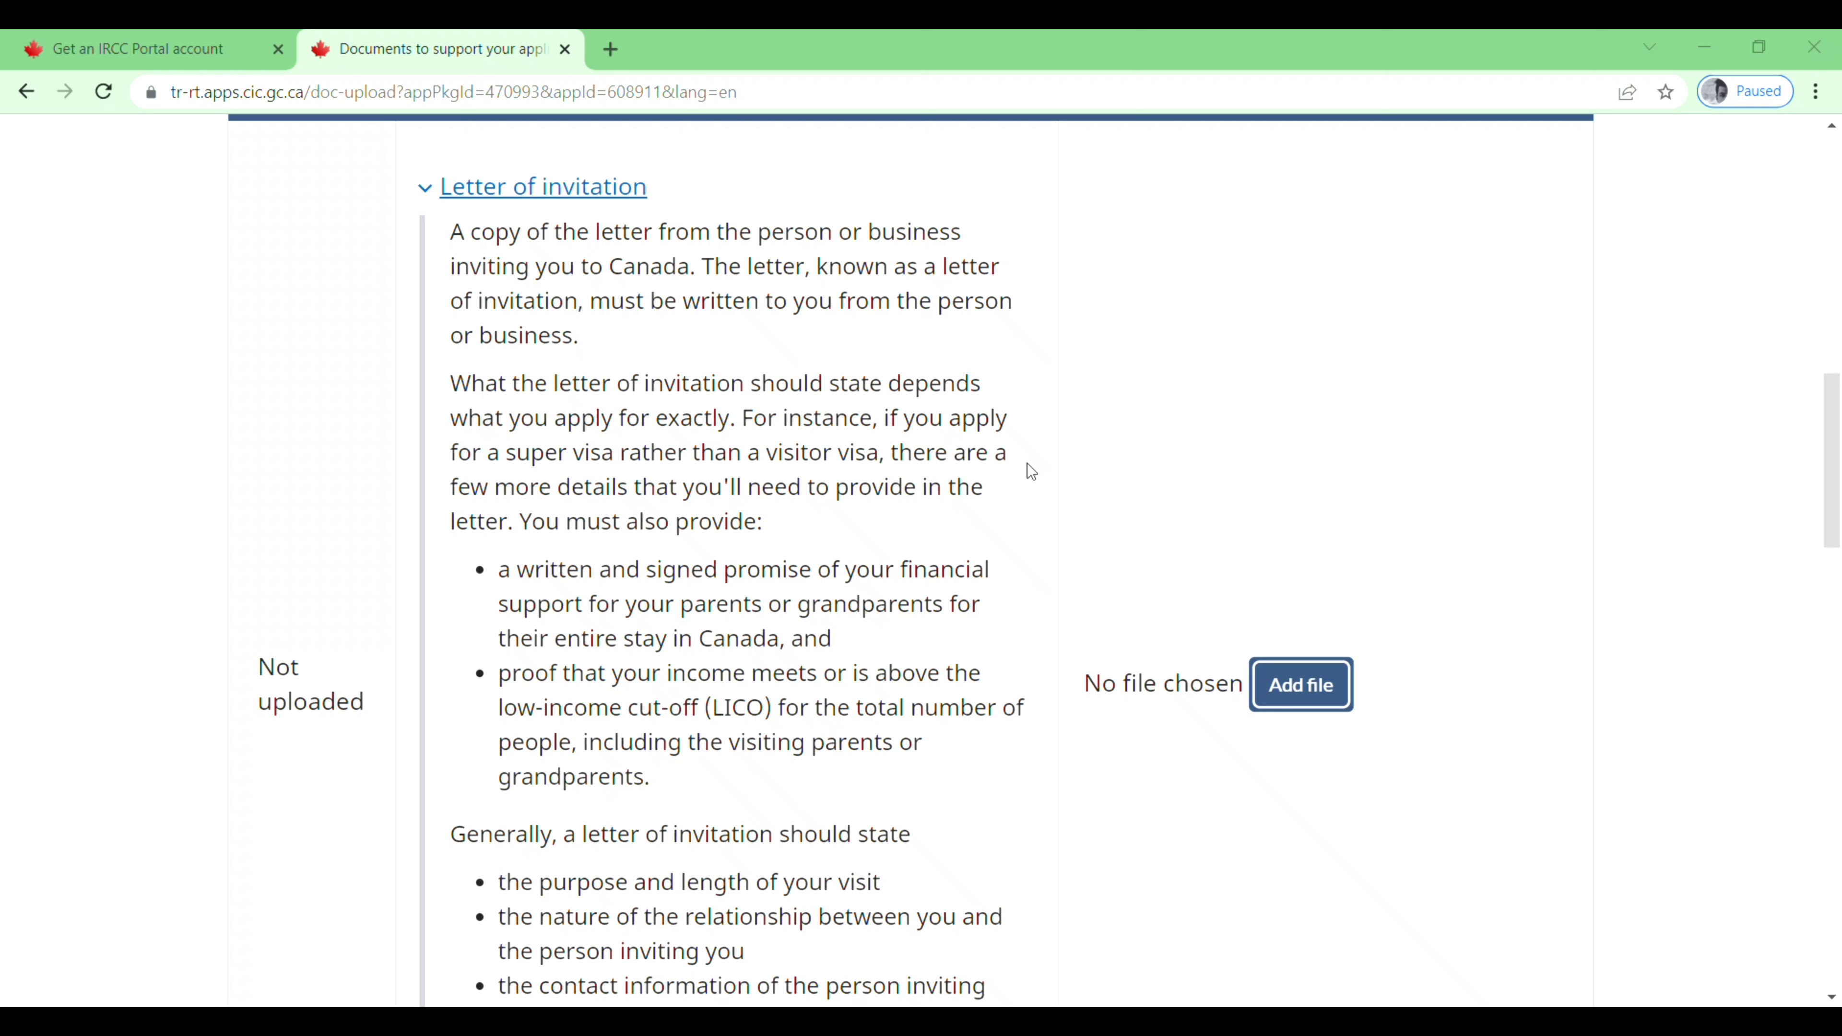
scroll(1203, 796, "down", 20)
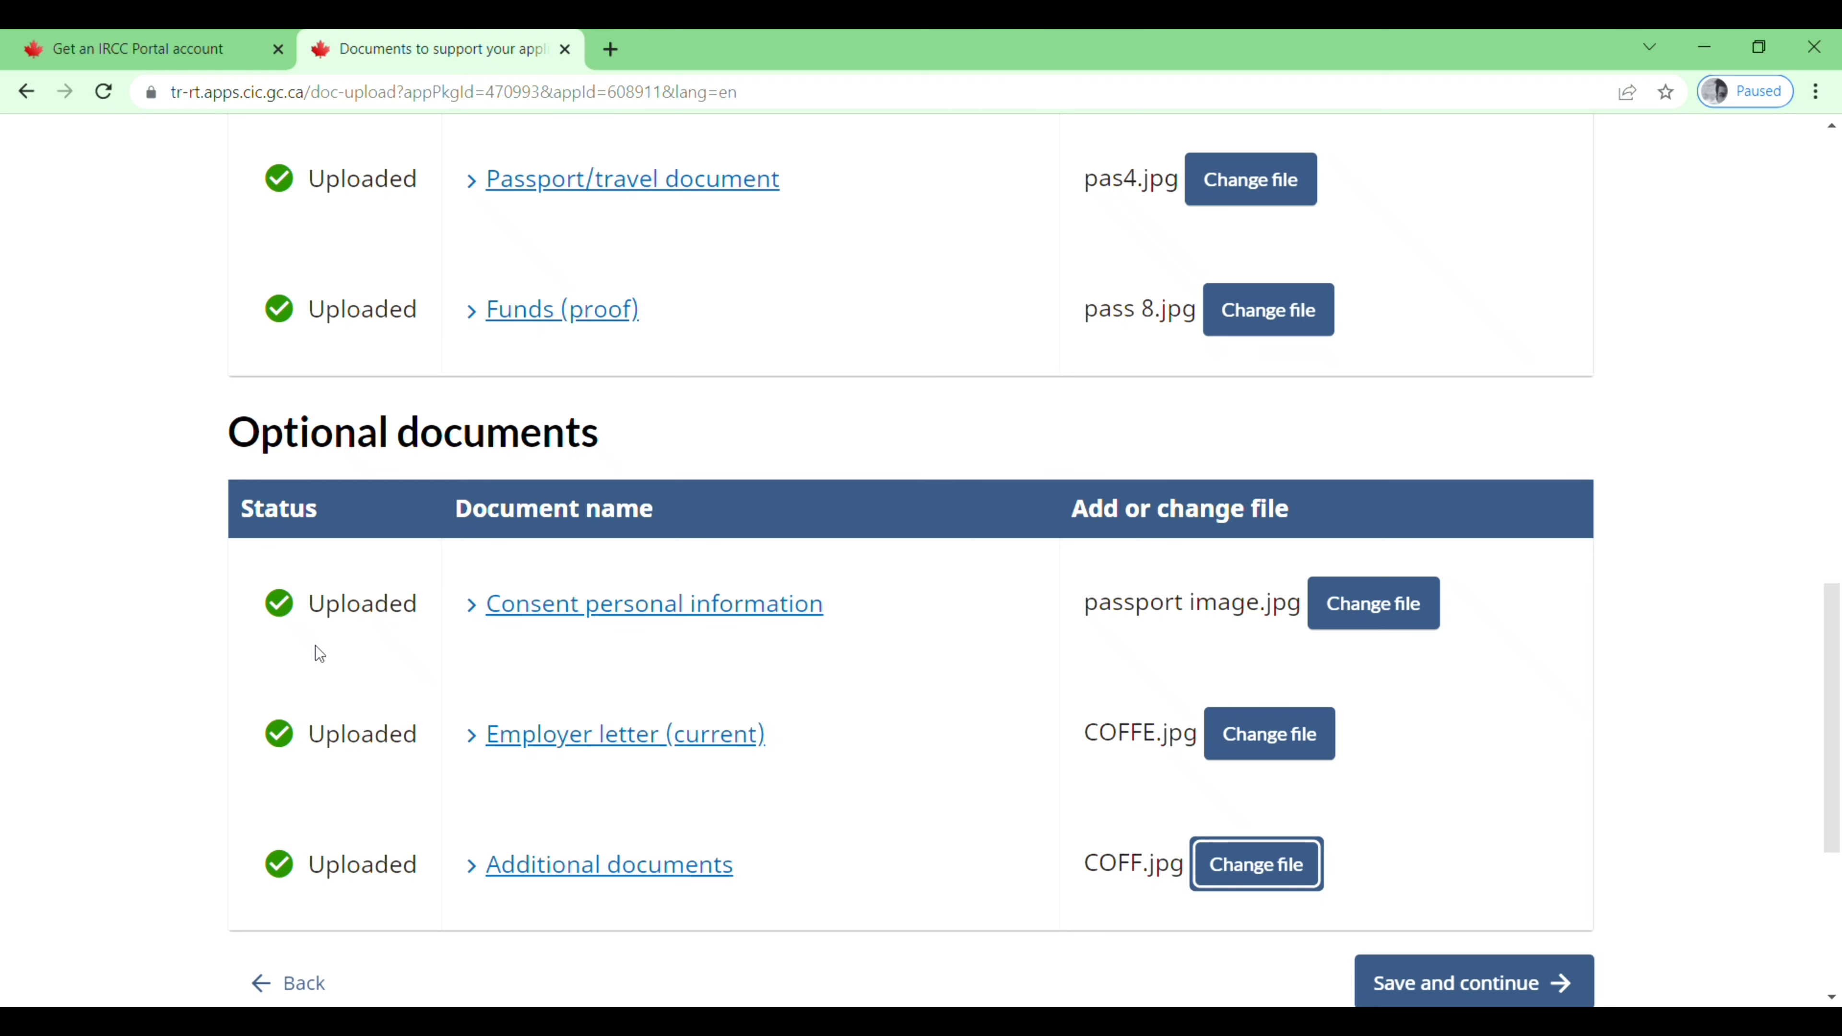
Step: Check the upload status and files of all supporting and optional documents, and save and continue to the consent and declaration
scroll(317, 647, "down", 1)
scroll(317, 647, "up", 6)
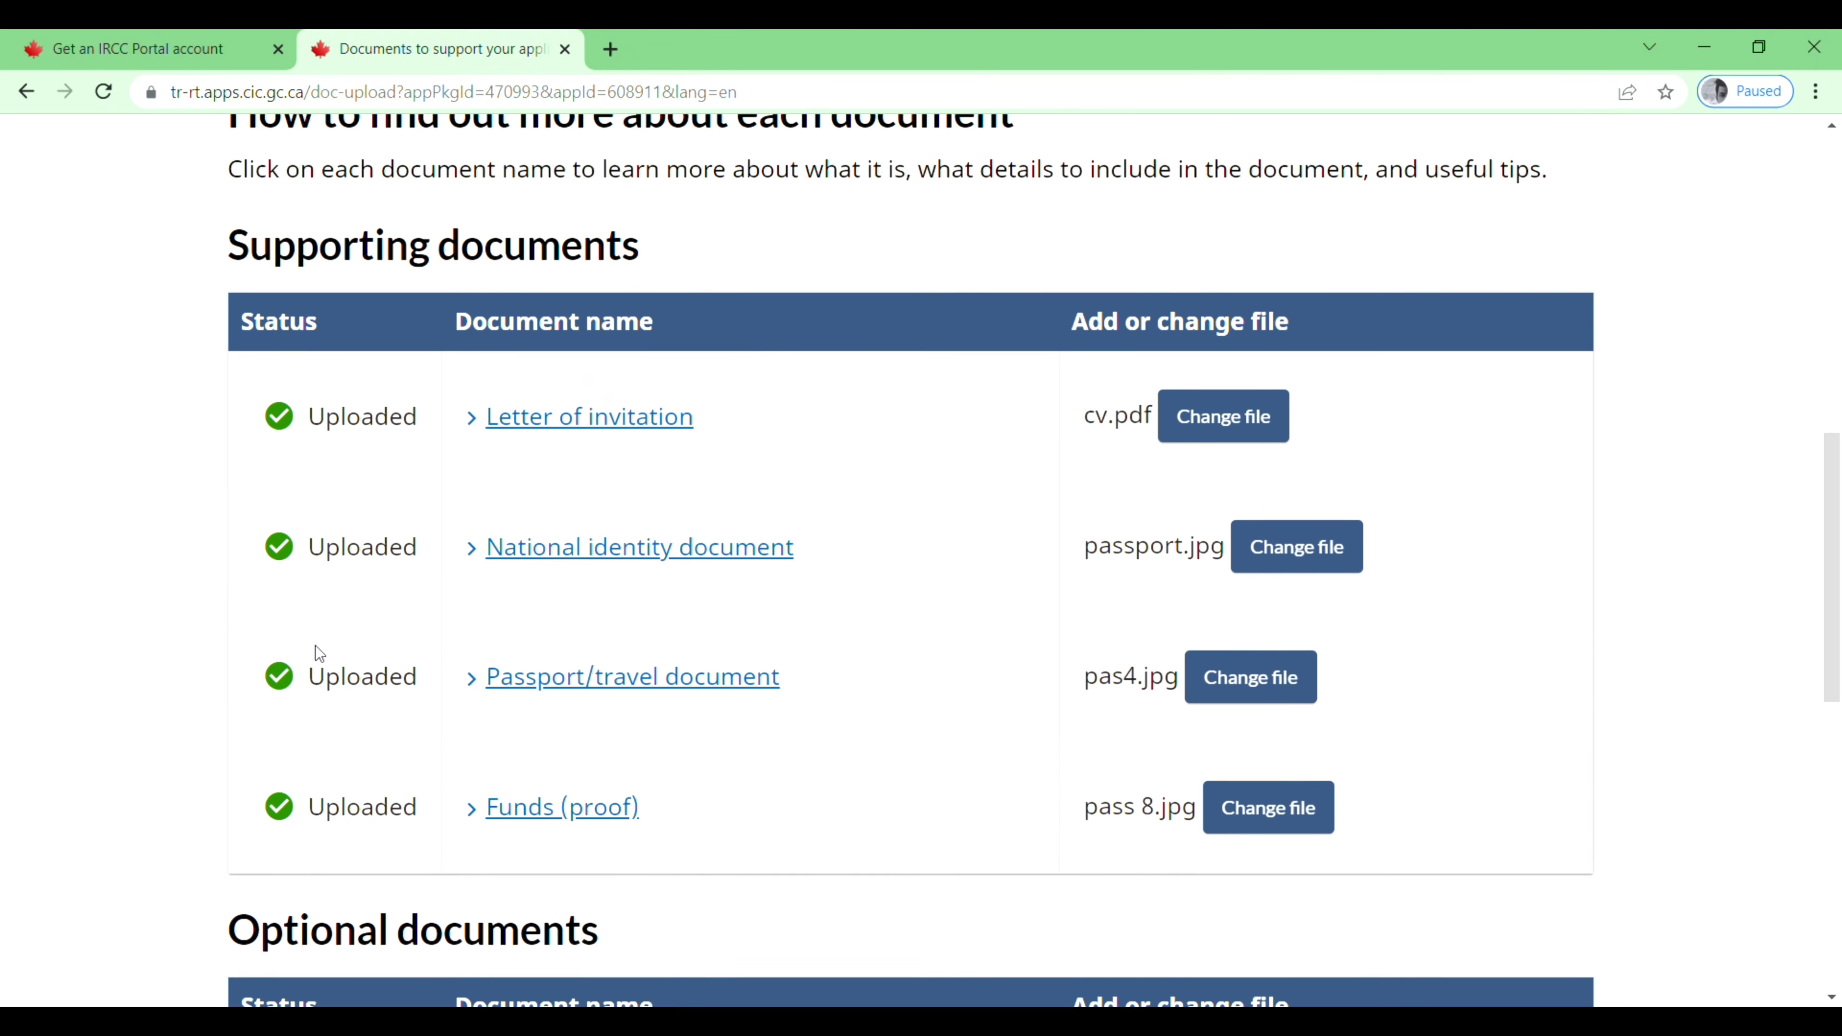
scroll(316, 645, "down", 5)
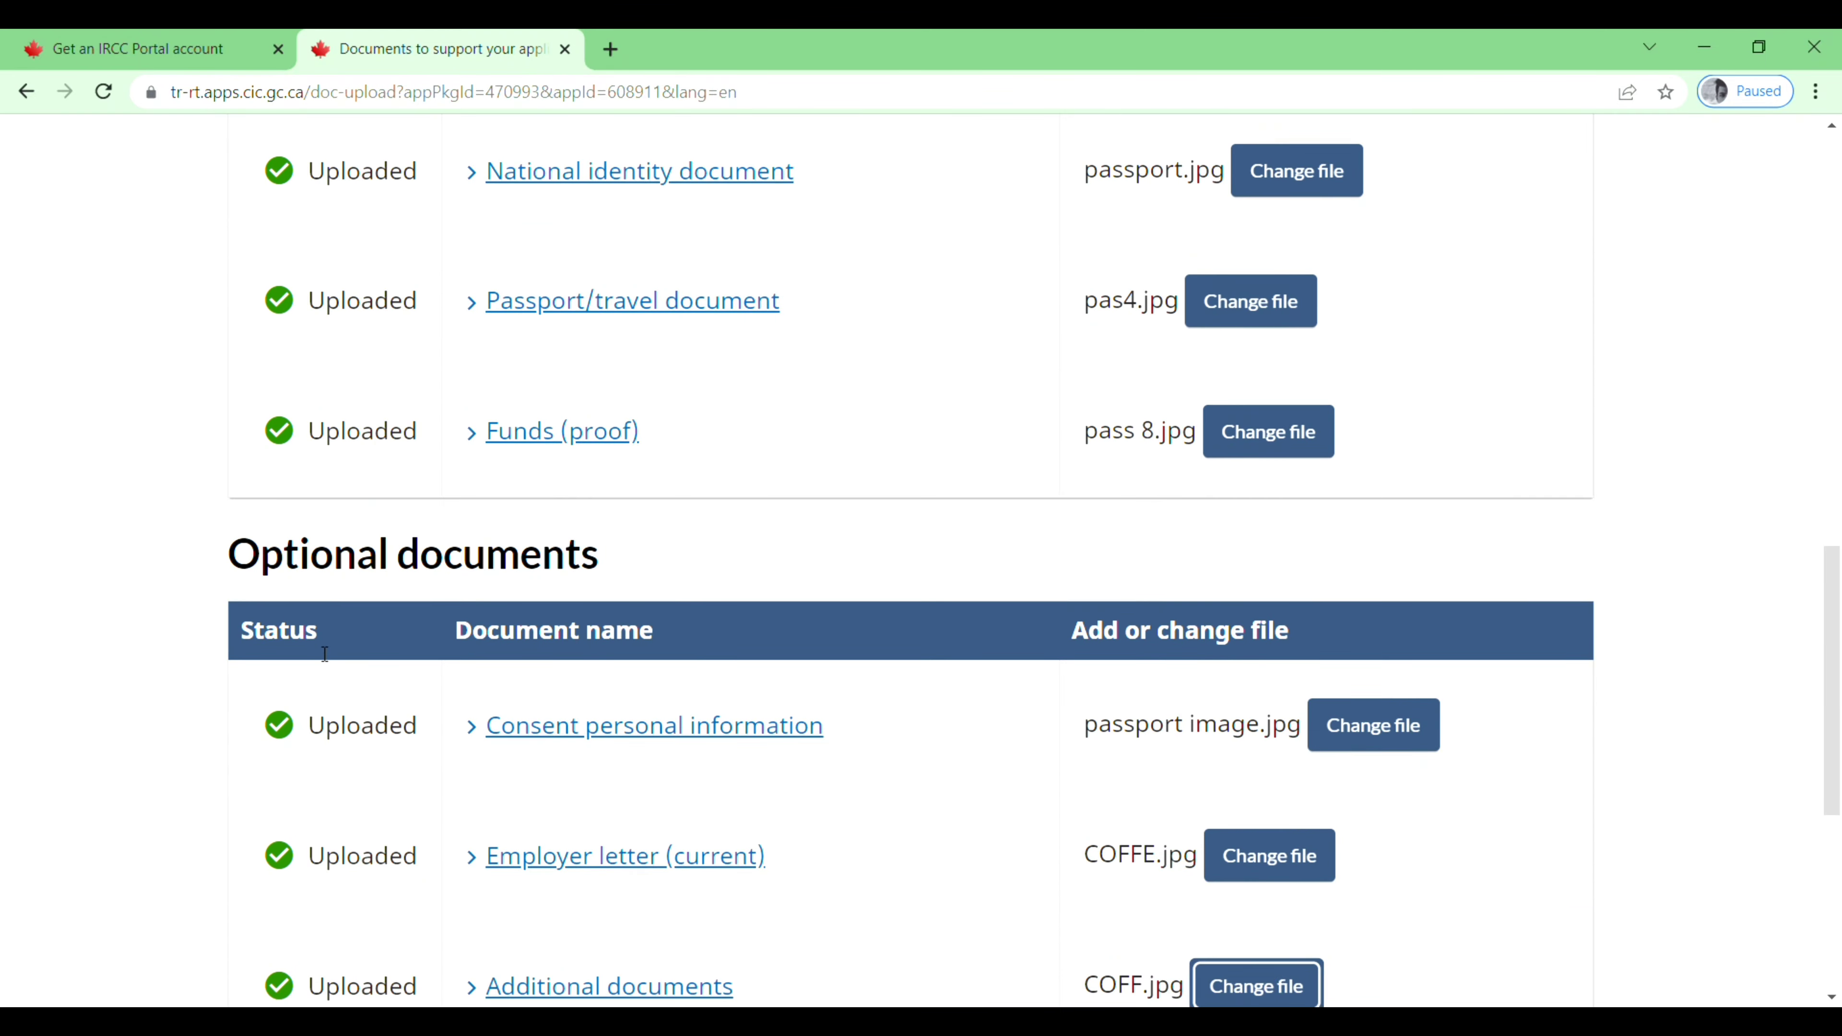
scroll(325, 654, "down", 5)
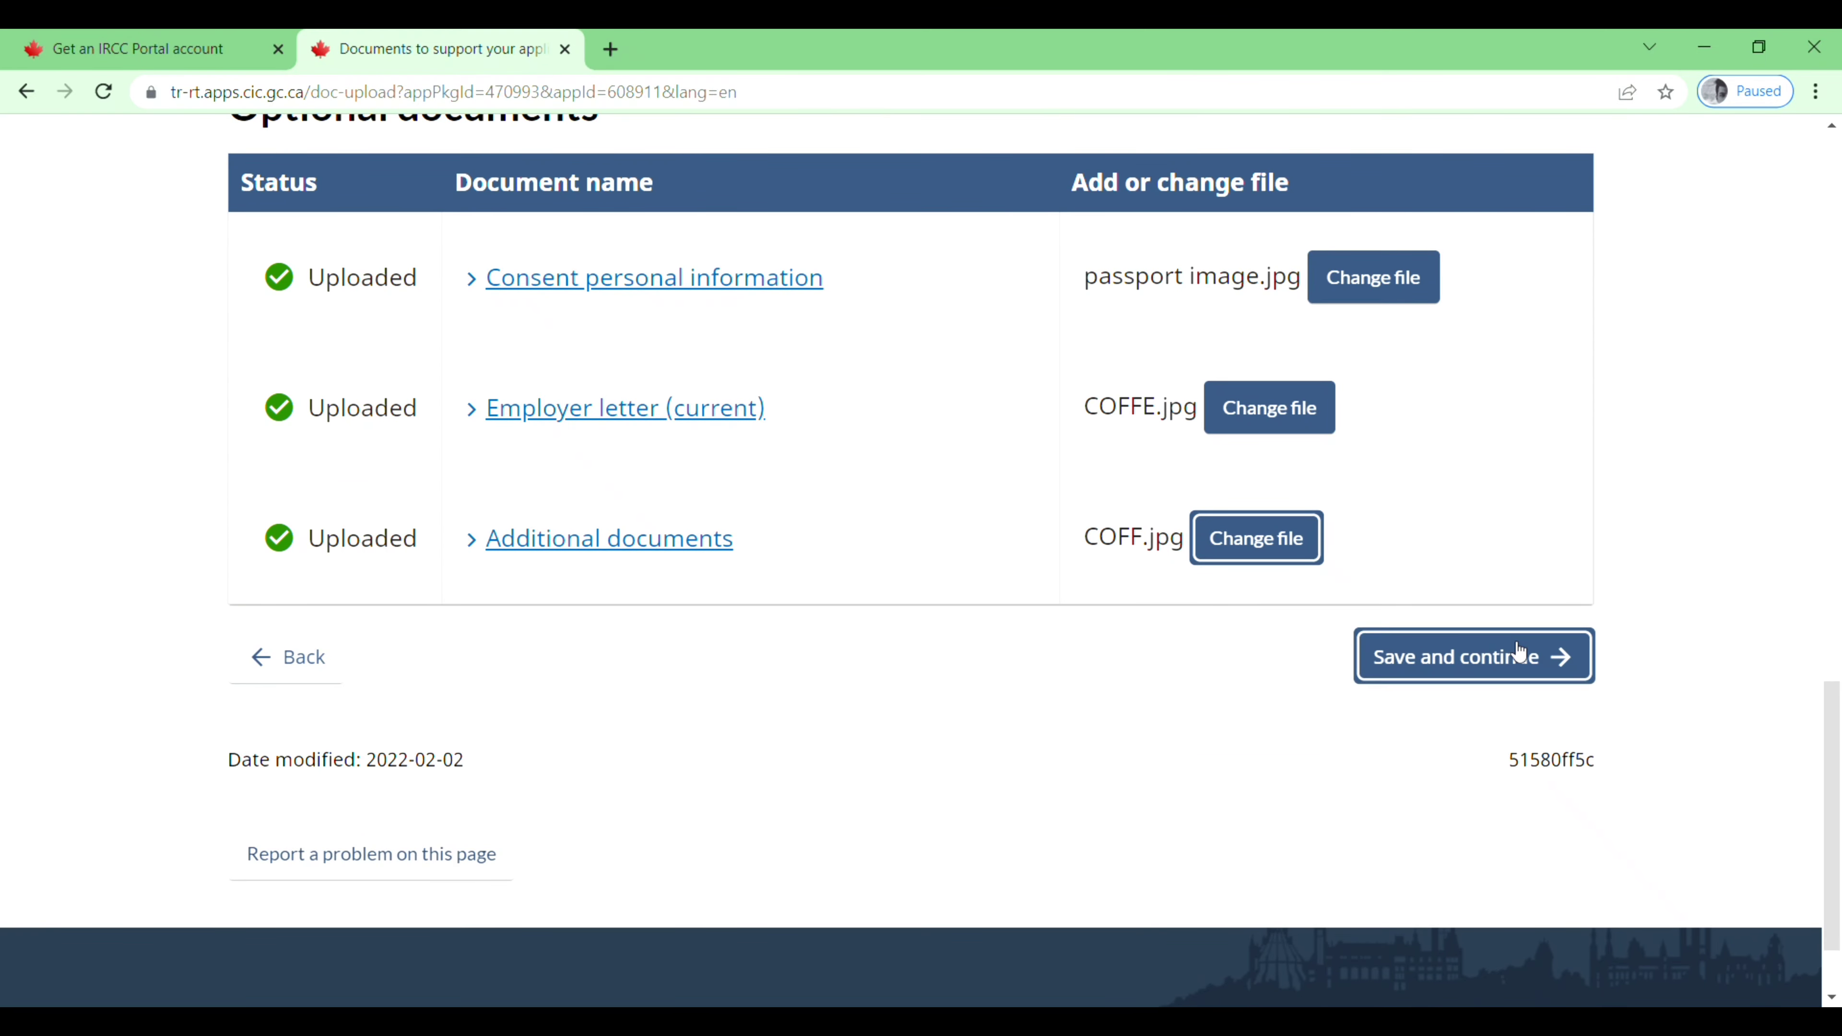
scroll(767, 838, "down", 2)
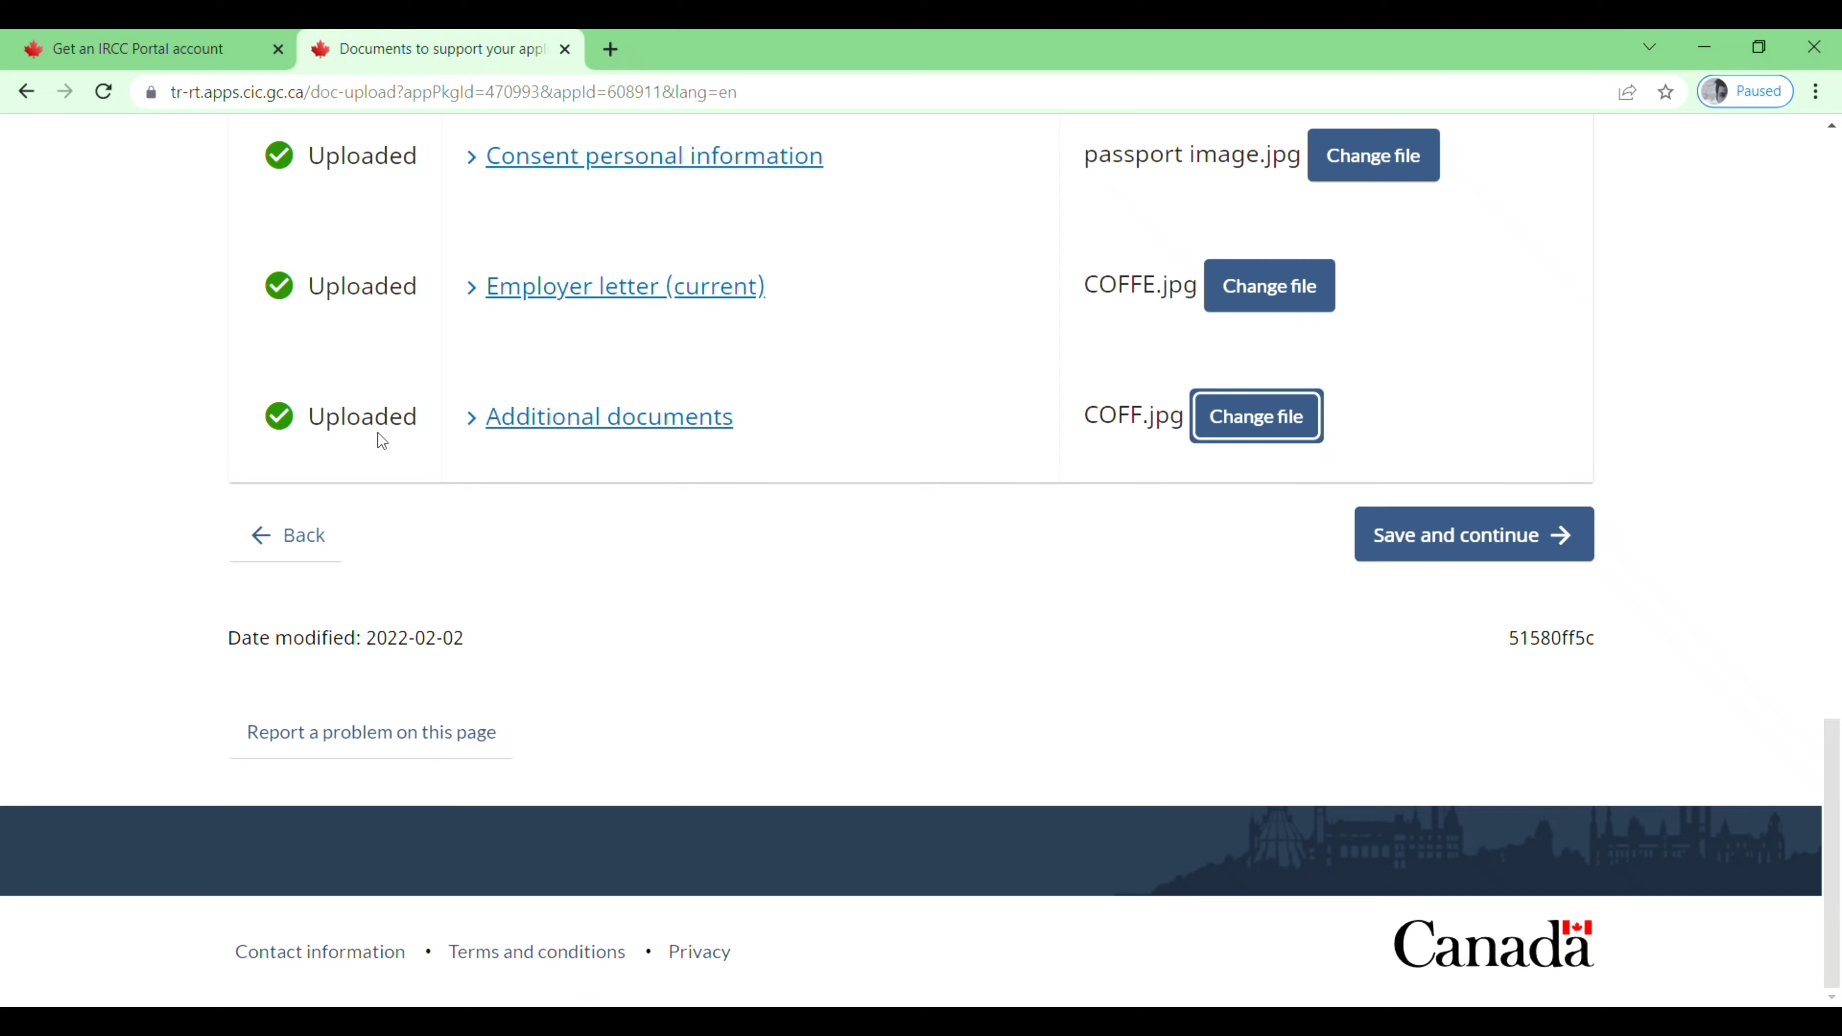
scroll(815, 783, "up", 15)
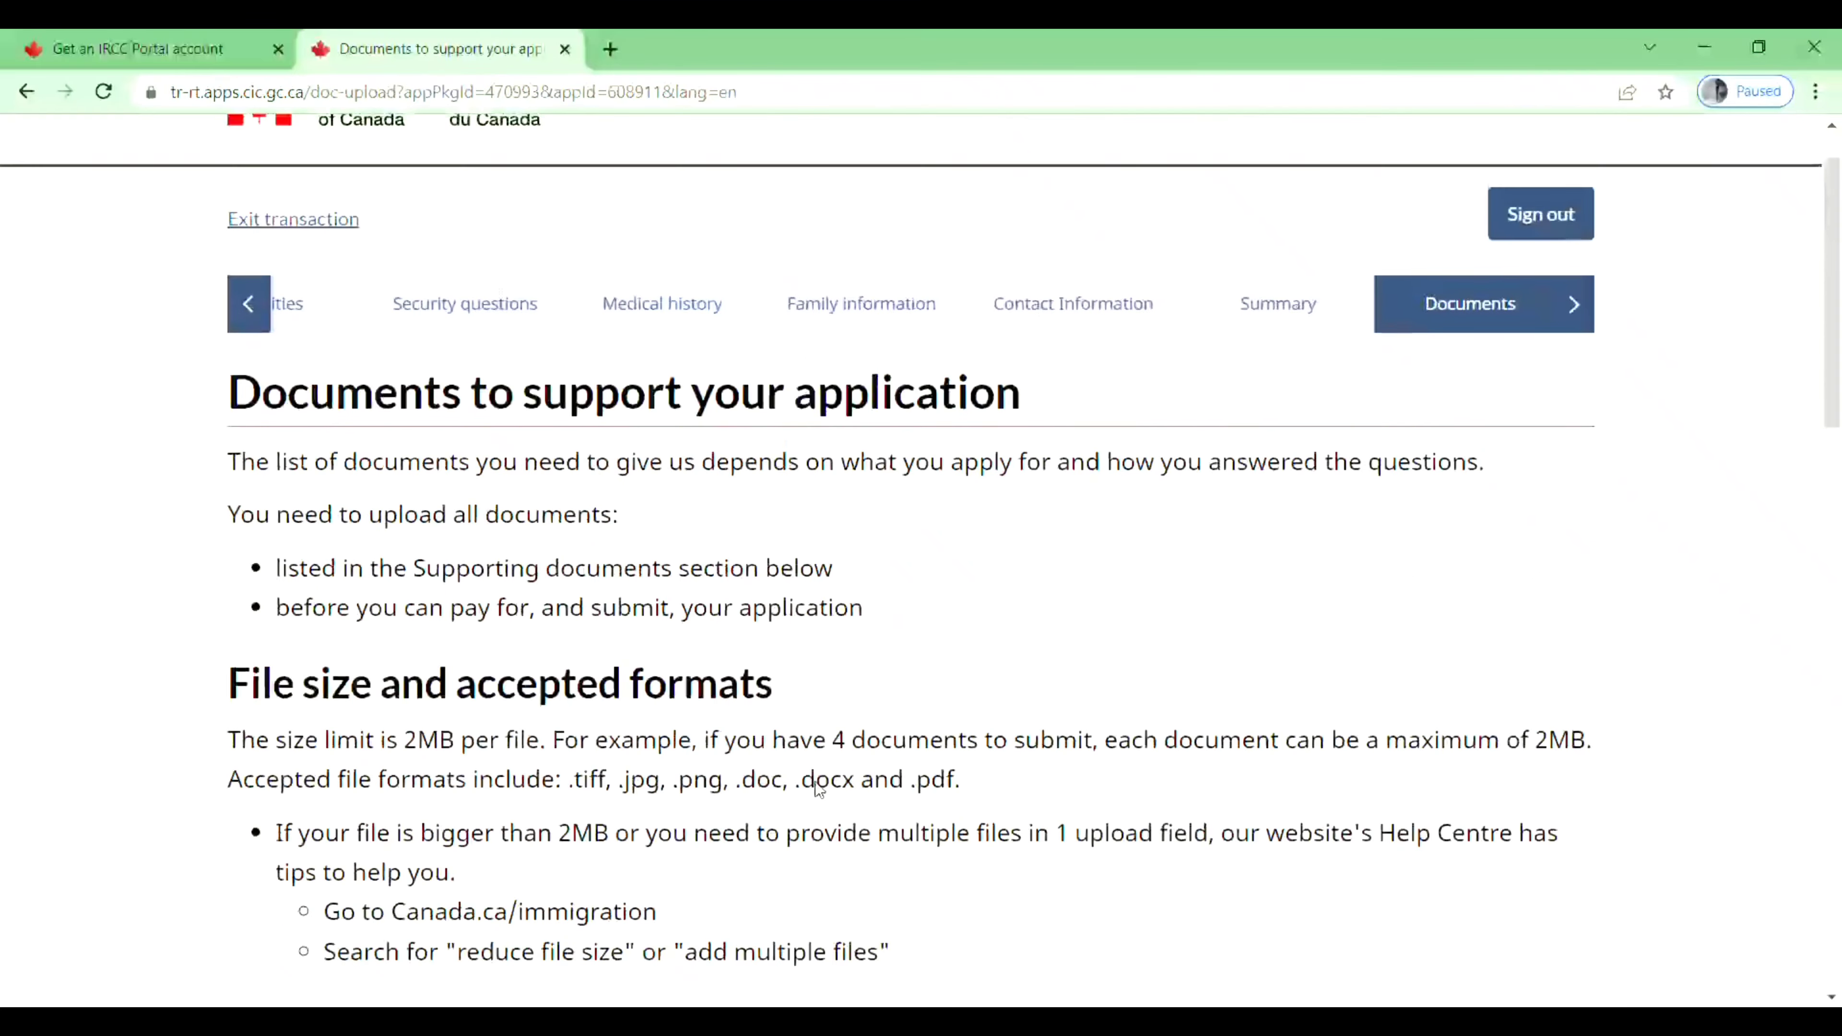
scroll(824, 790, "down", 4)
scroll(819, 787, "down", 4)
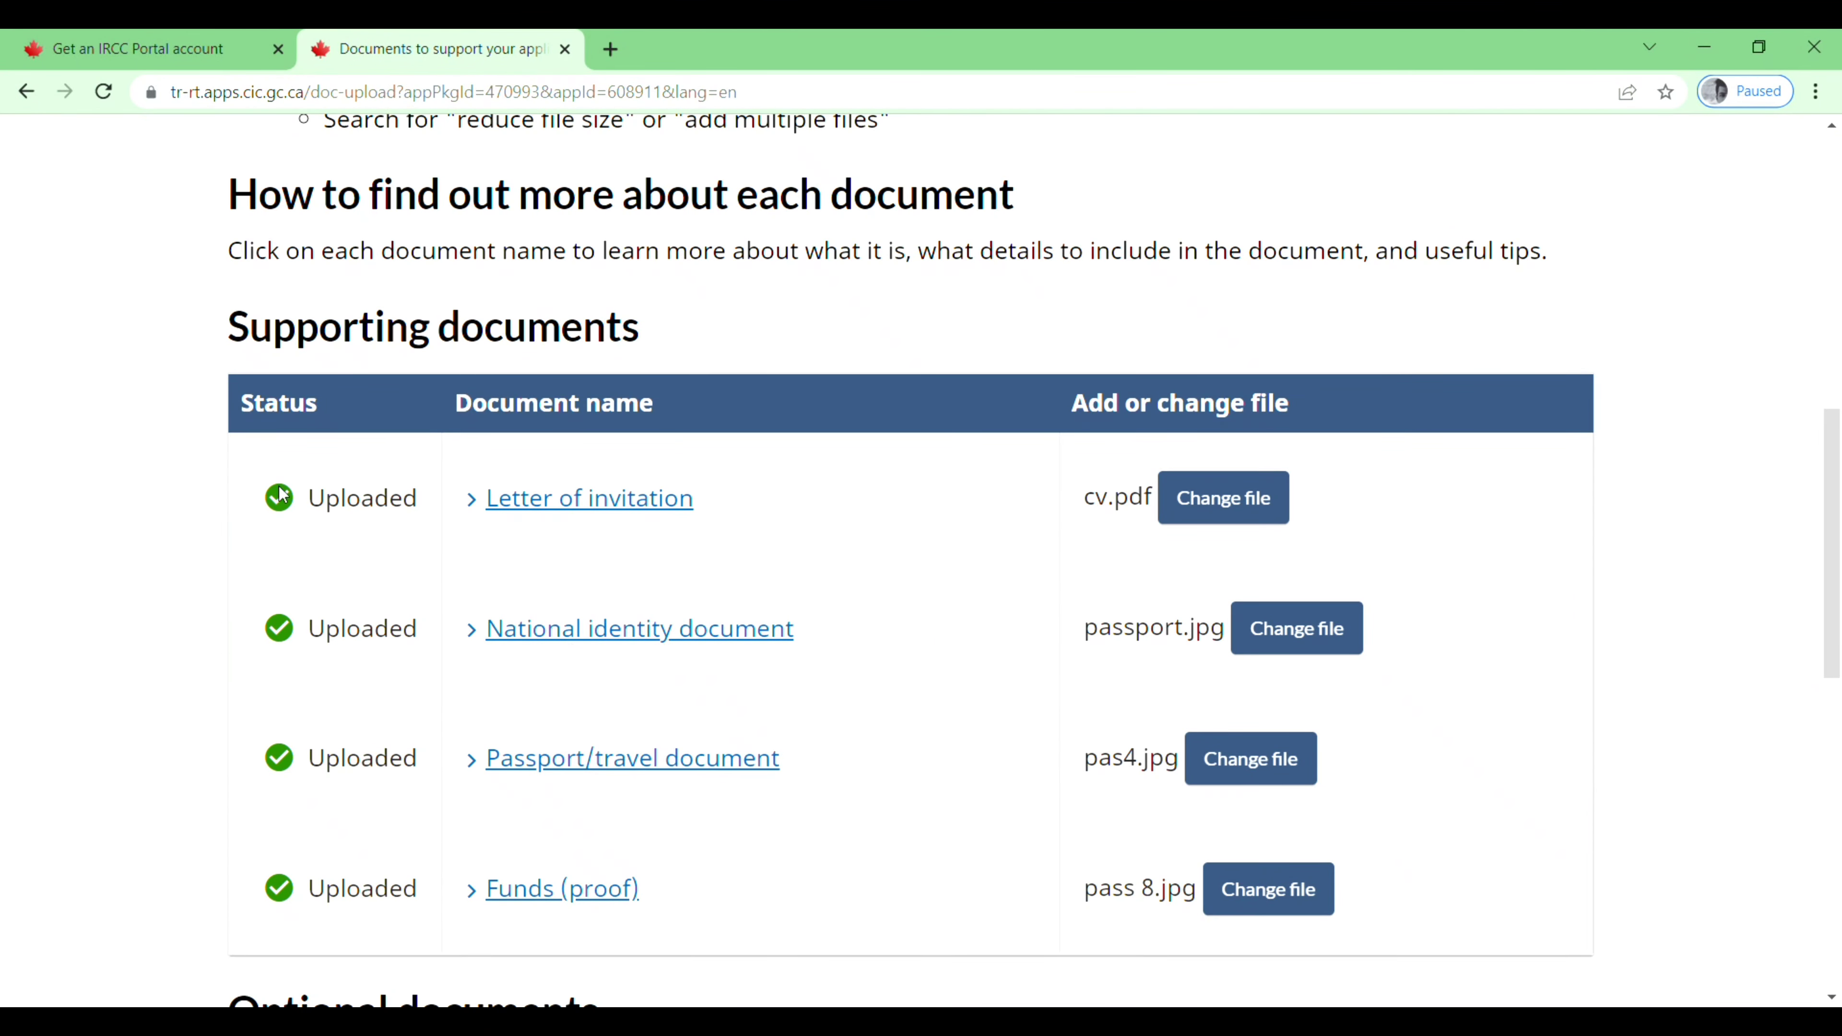
scroll(962, 785, "down", 4)
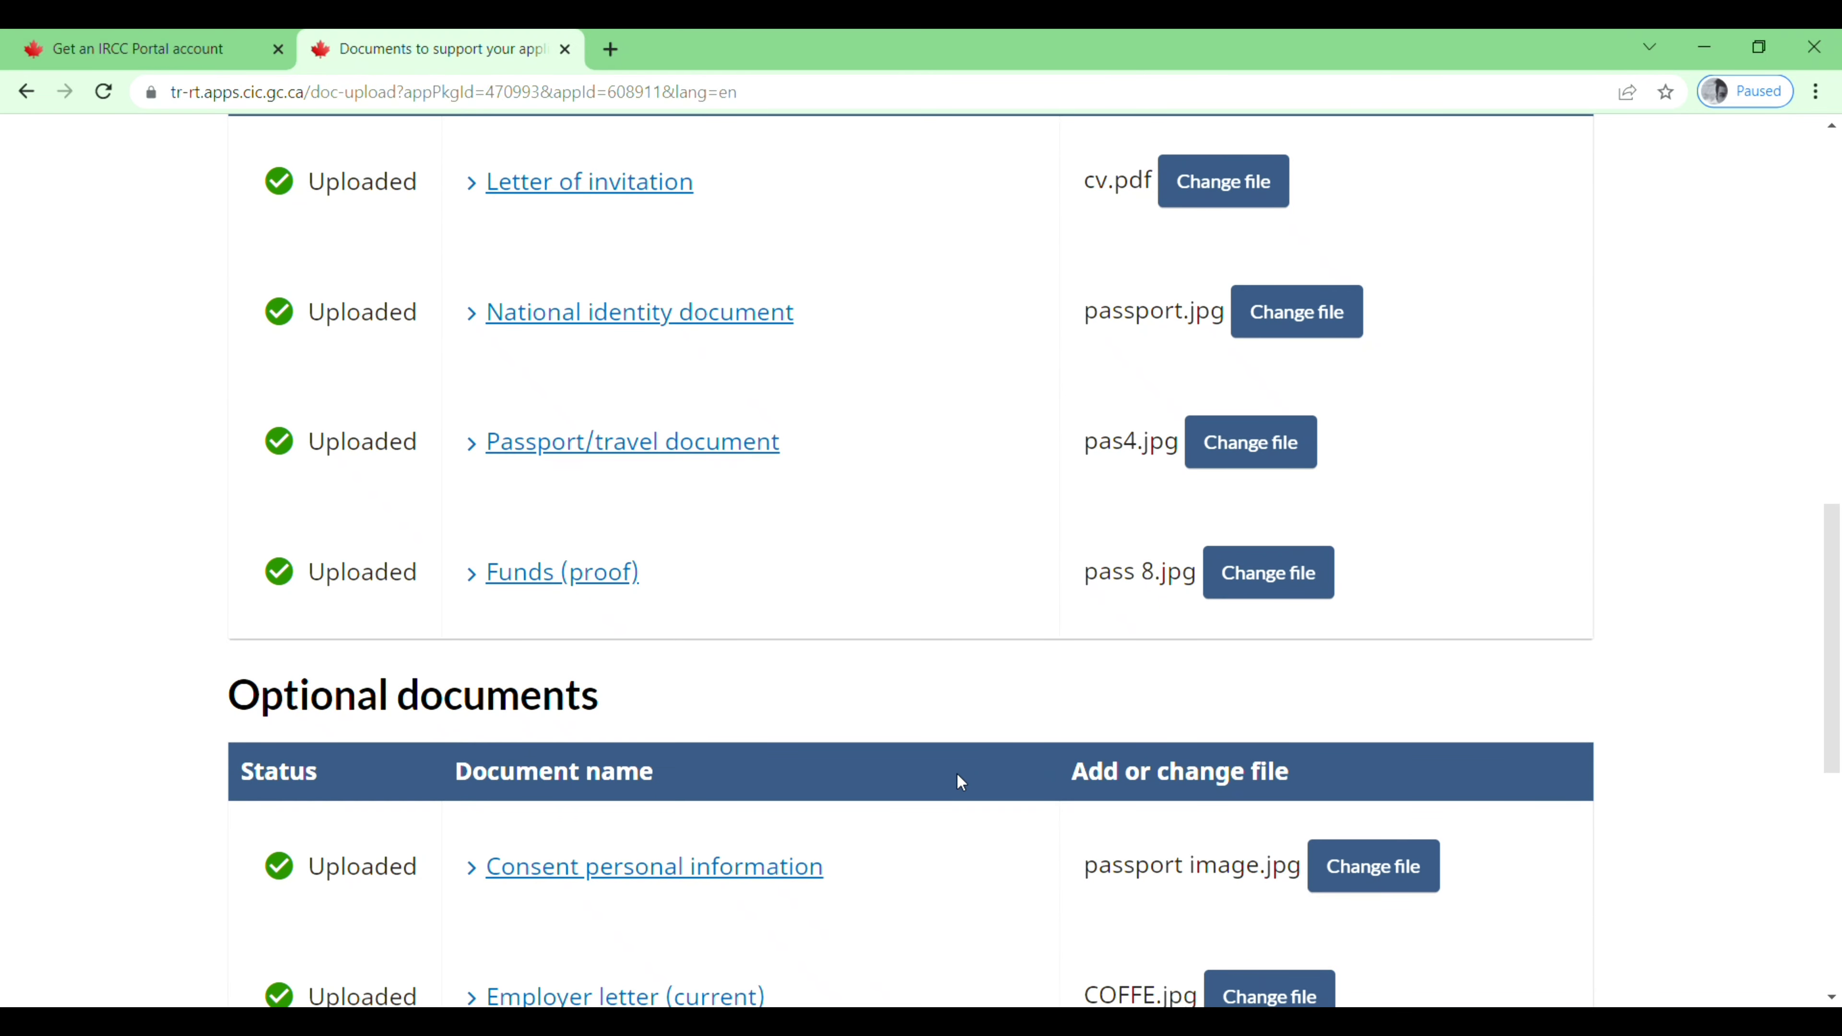
scroll(1011, 436, "down", 6)
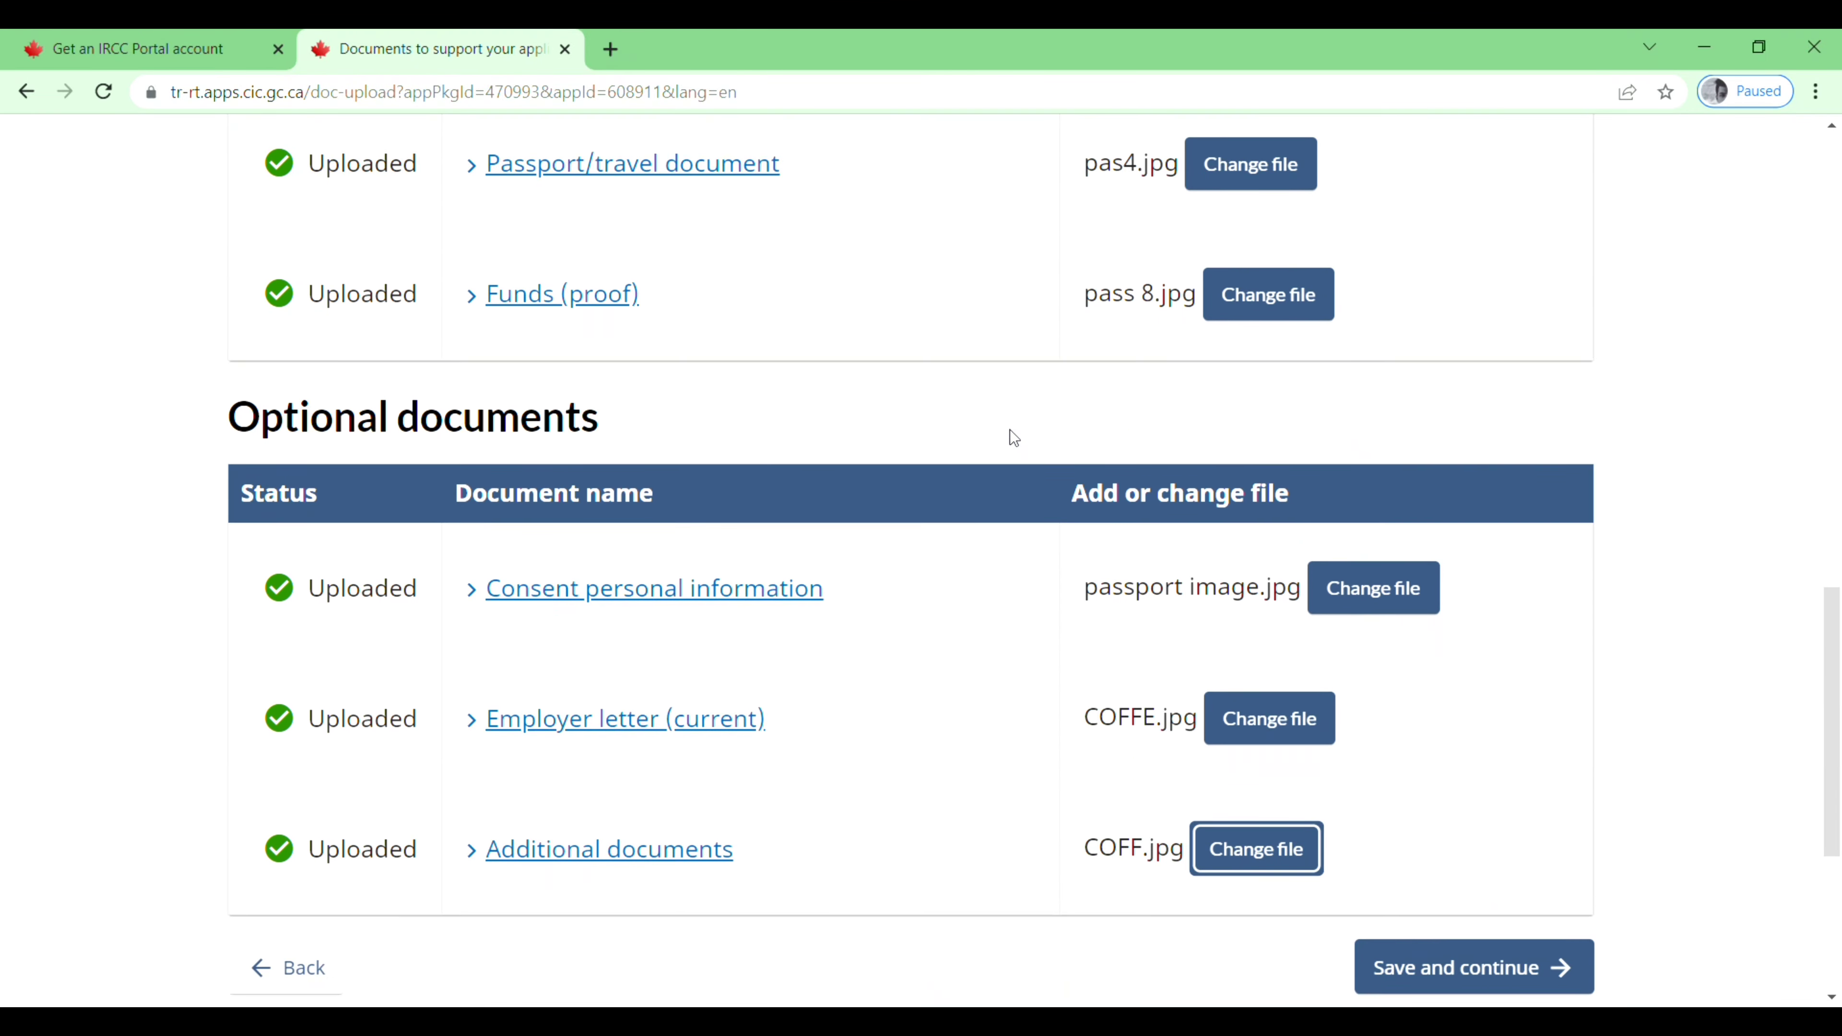
scroll(1013, 438, "down", 3)
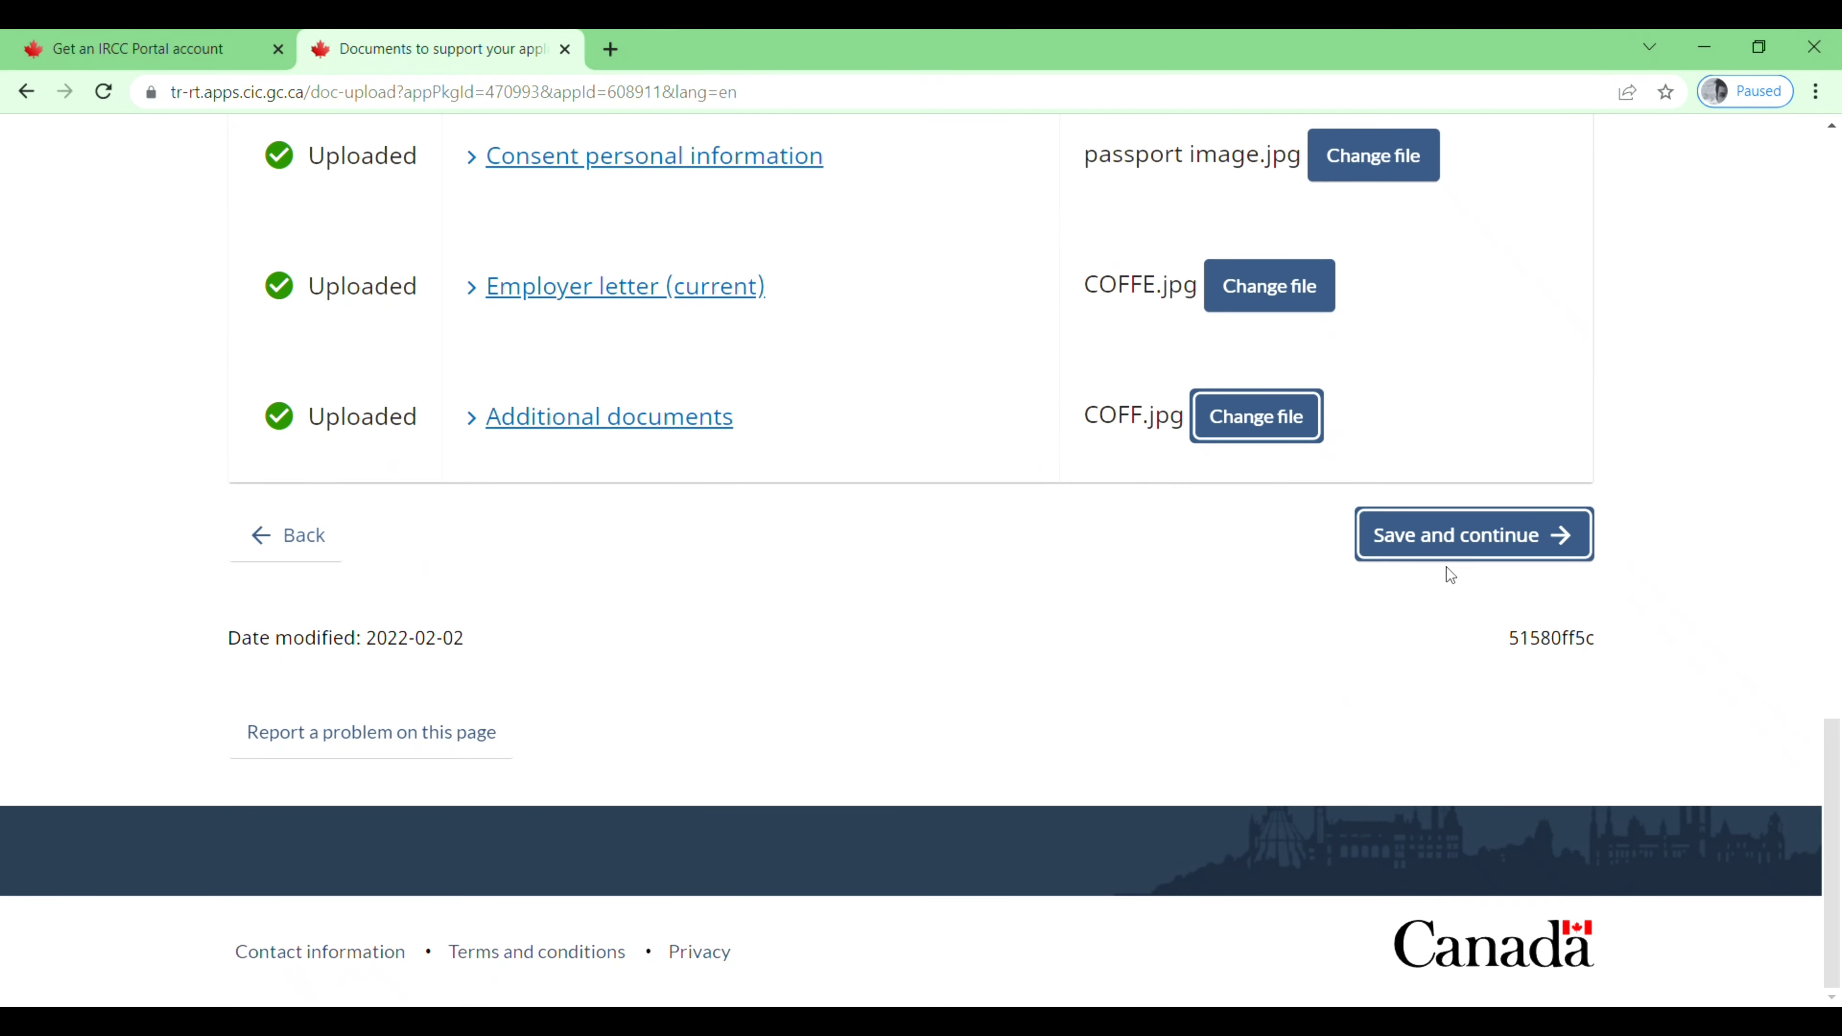
left_click(1476, 526)
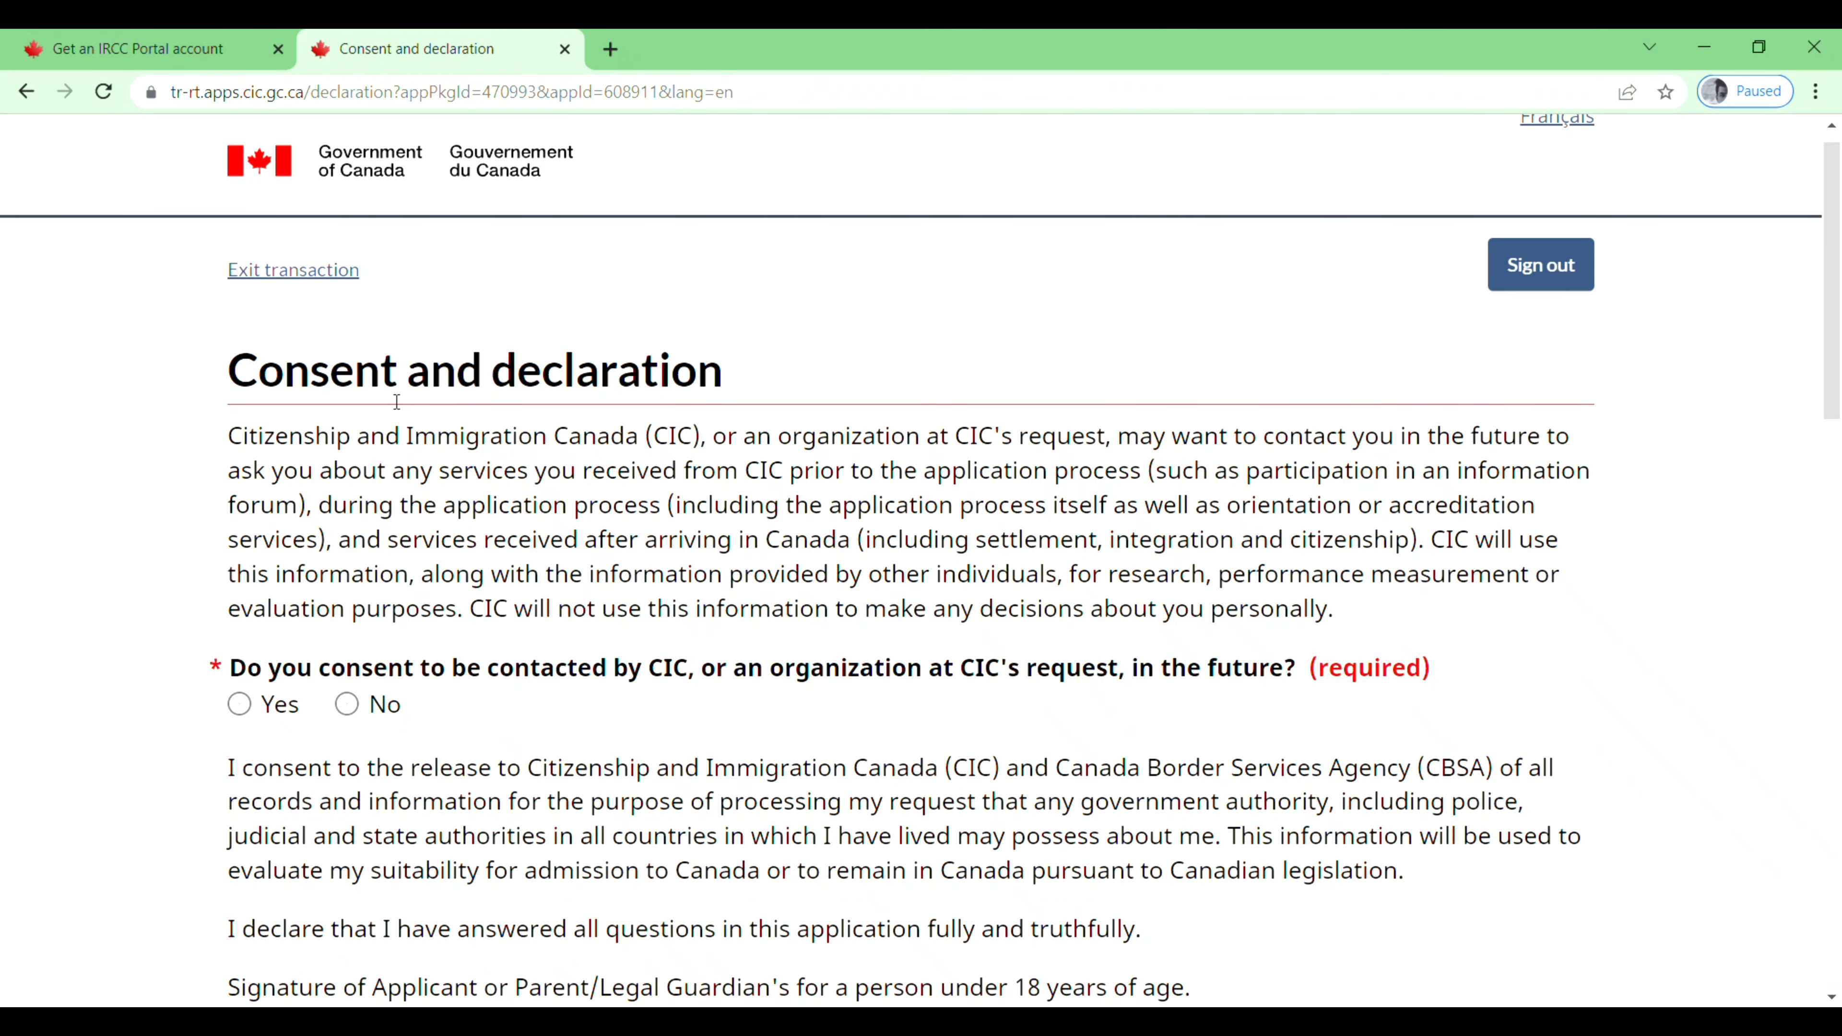
Step: Answer No to being contacted by CIC, or an organization at CIC's request, in the future
scroll(514, 543, "down", 3)
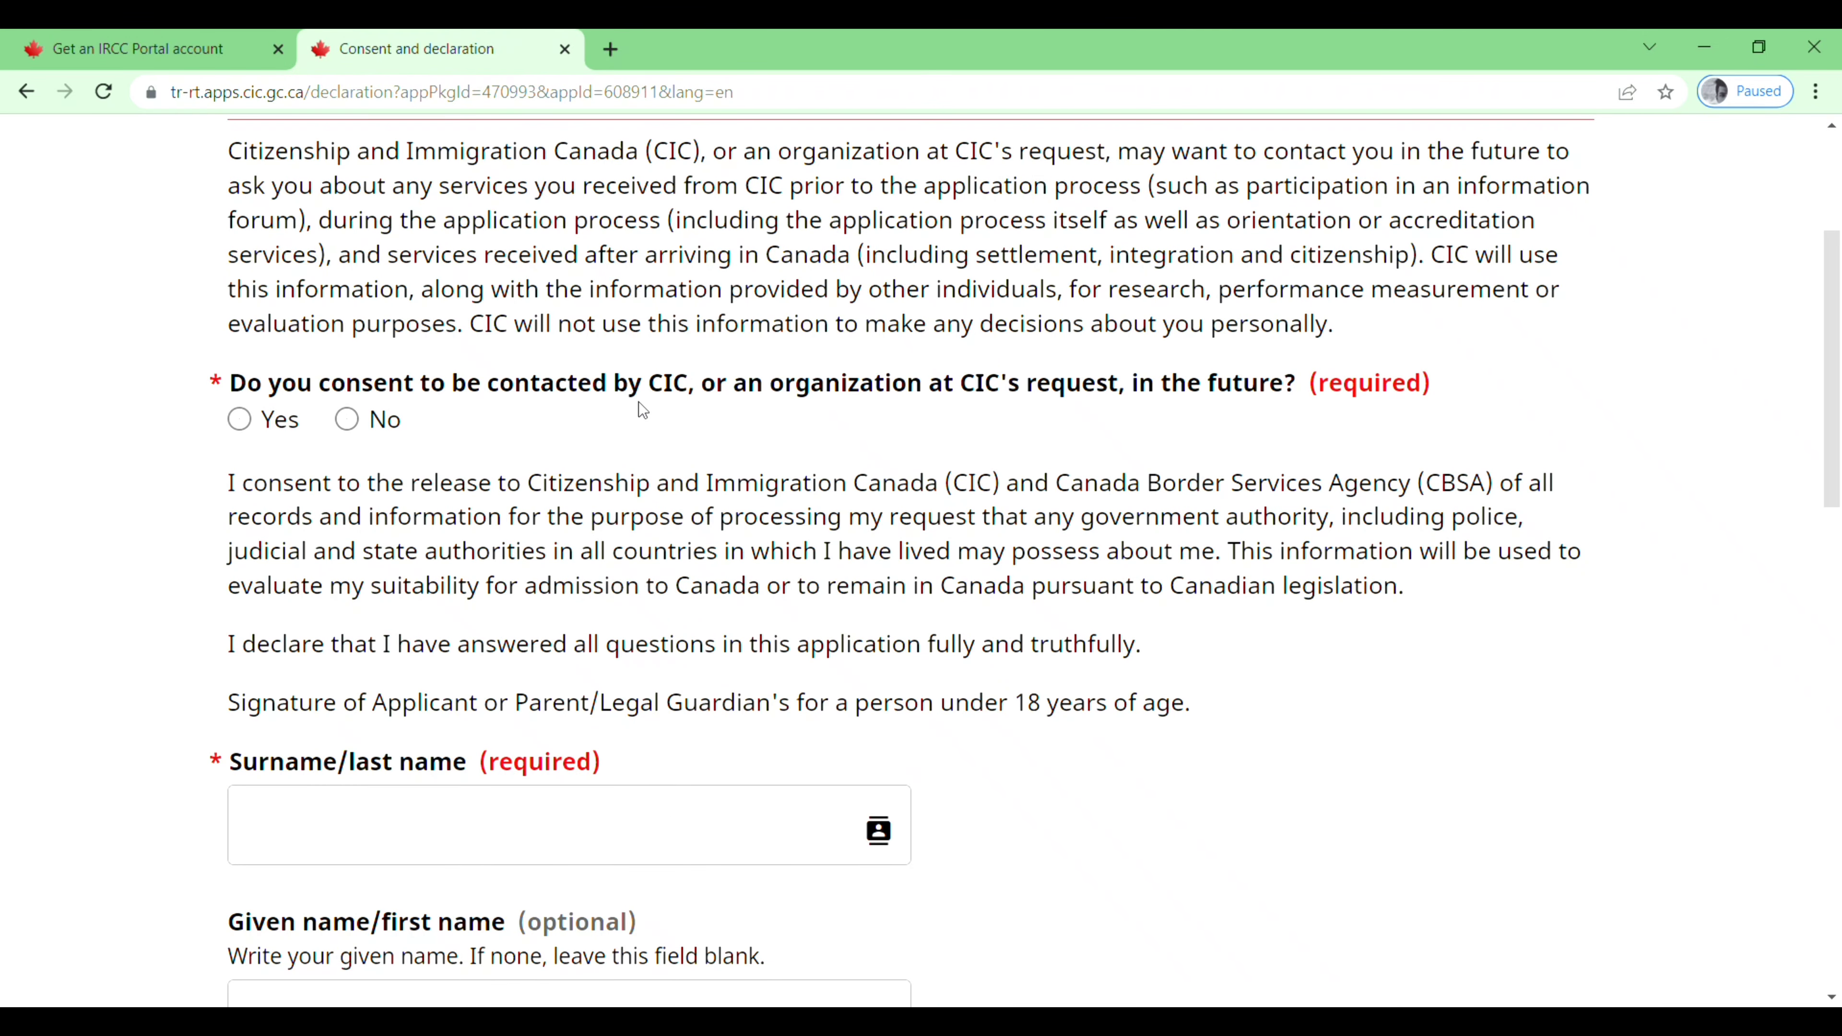
left_click(347, 420)
scroll(860, 599, "down", 2)
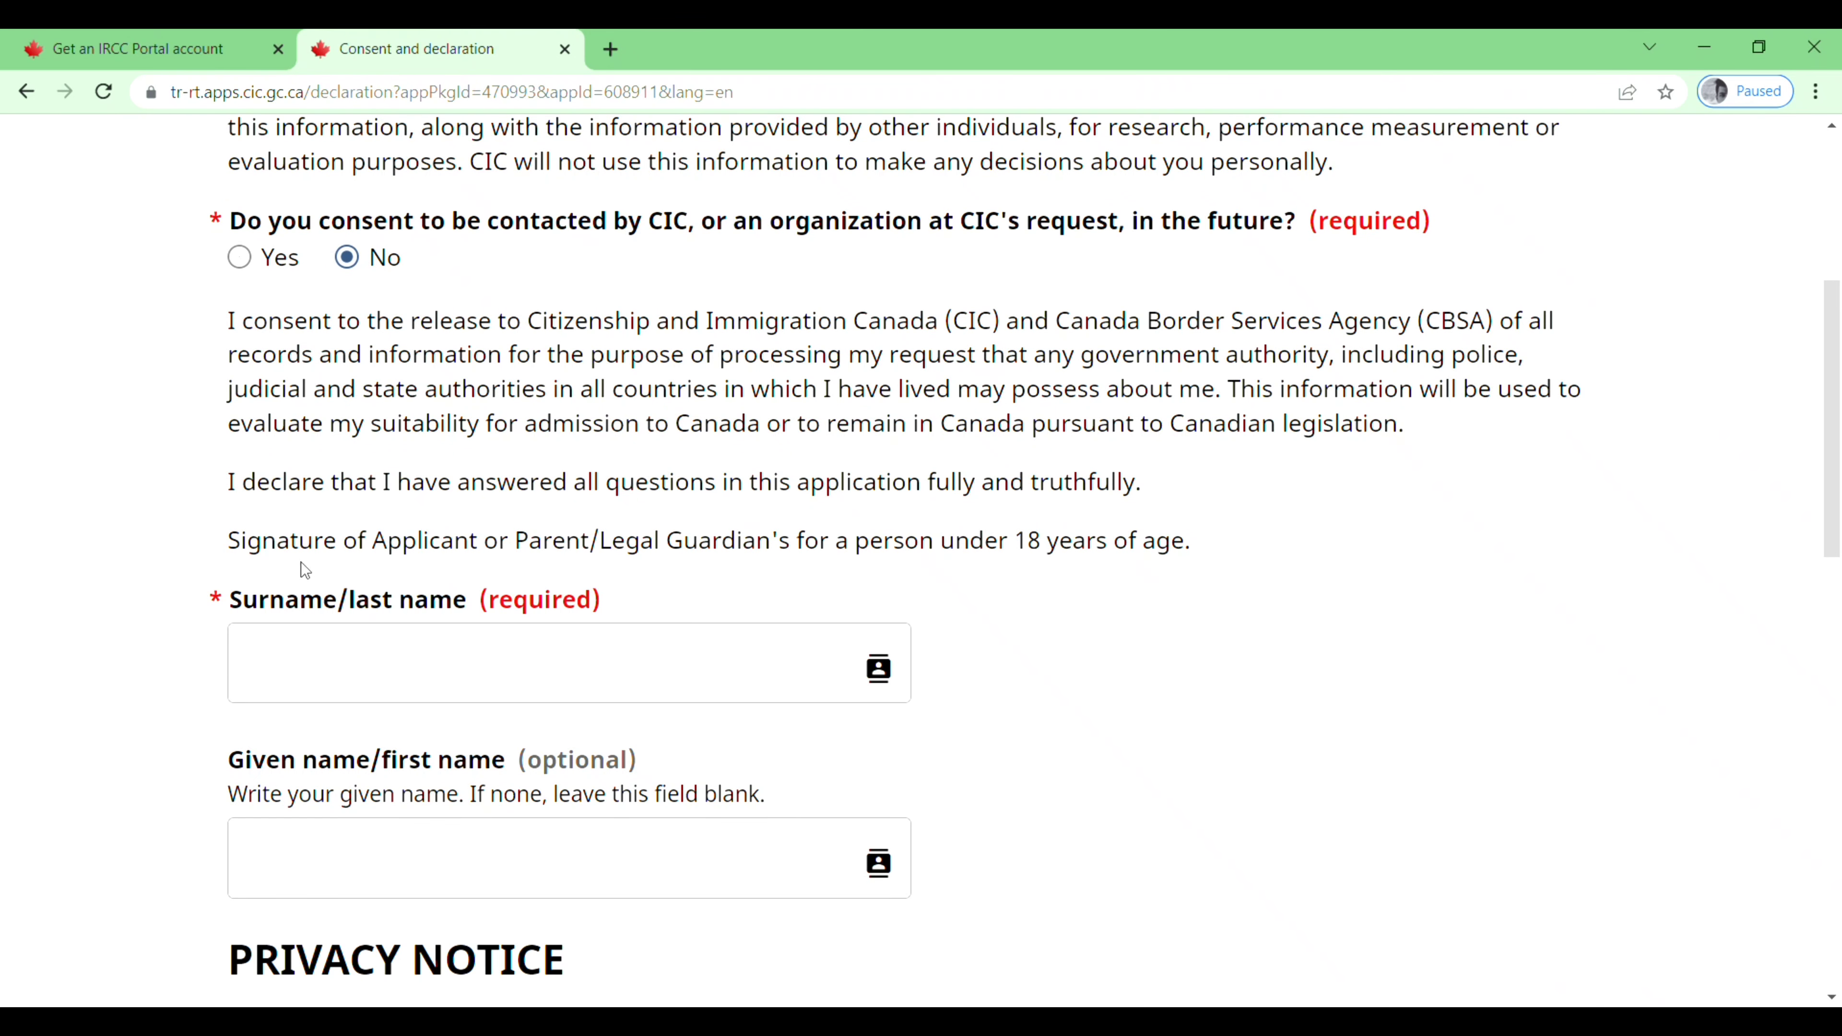
Step: Go through the surname and given name signature fields and the privacy notice of the declaration
left_click(362, 645)
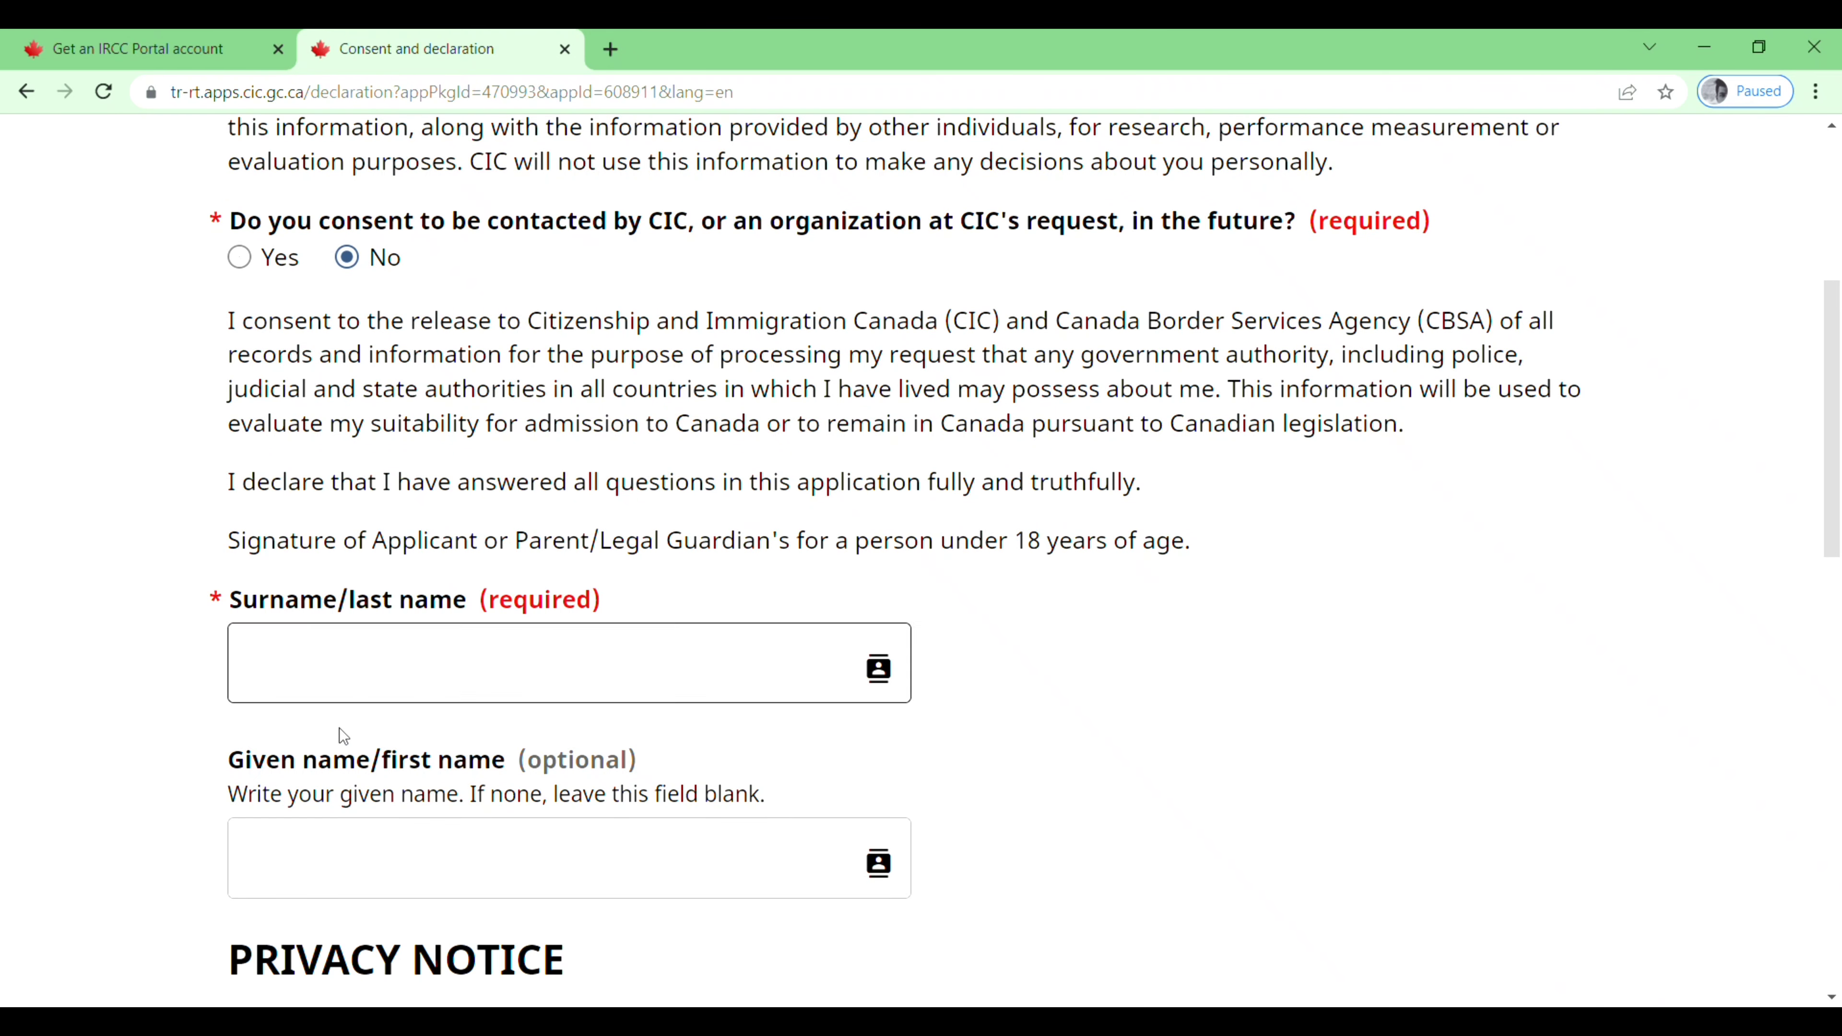
scroll(516, 811, "down", 3)
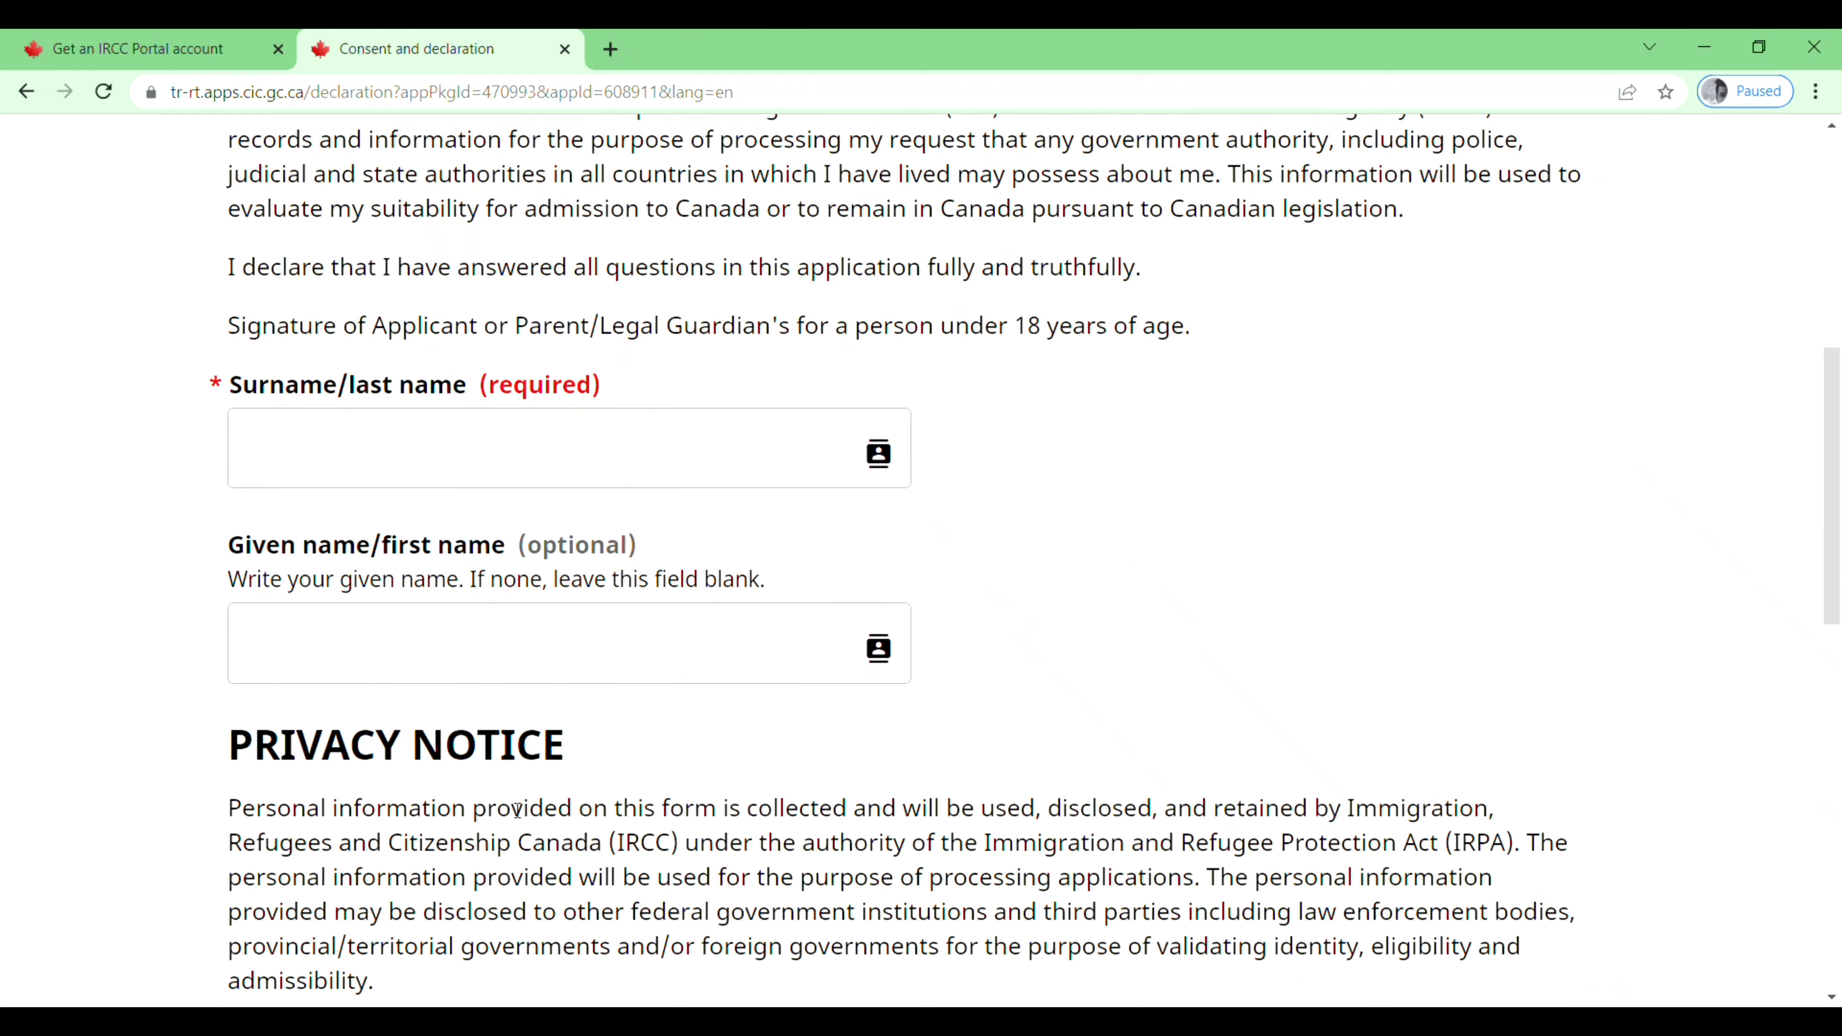
scroll(516, 811, "down", 7)
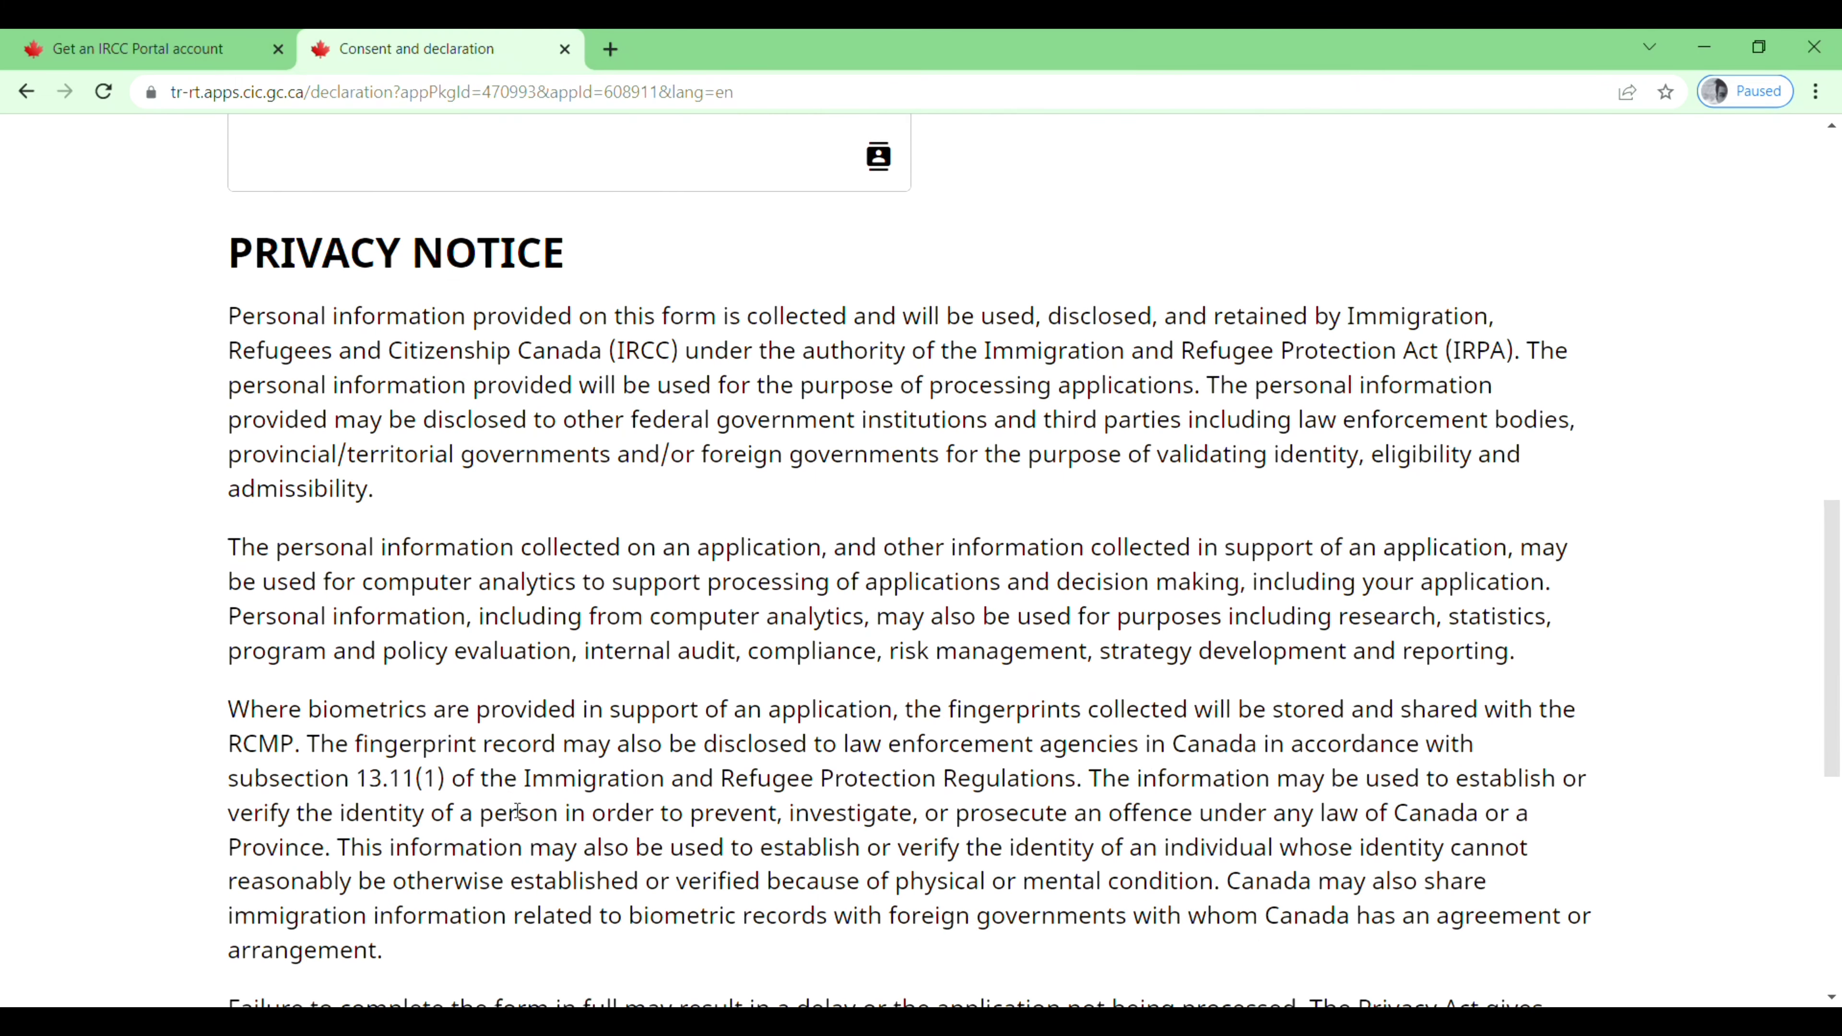
scroll(516, 811, "down", 8)
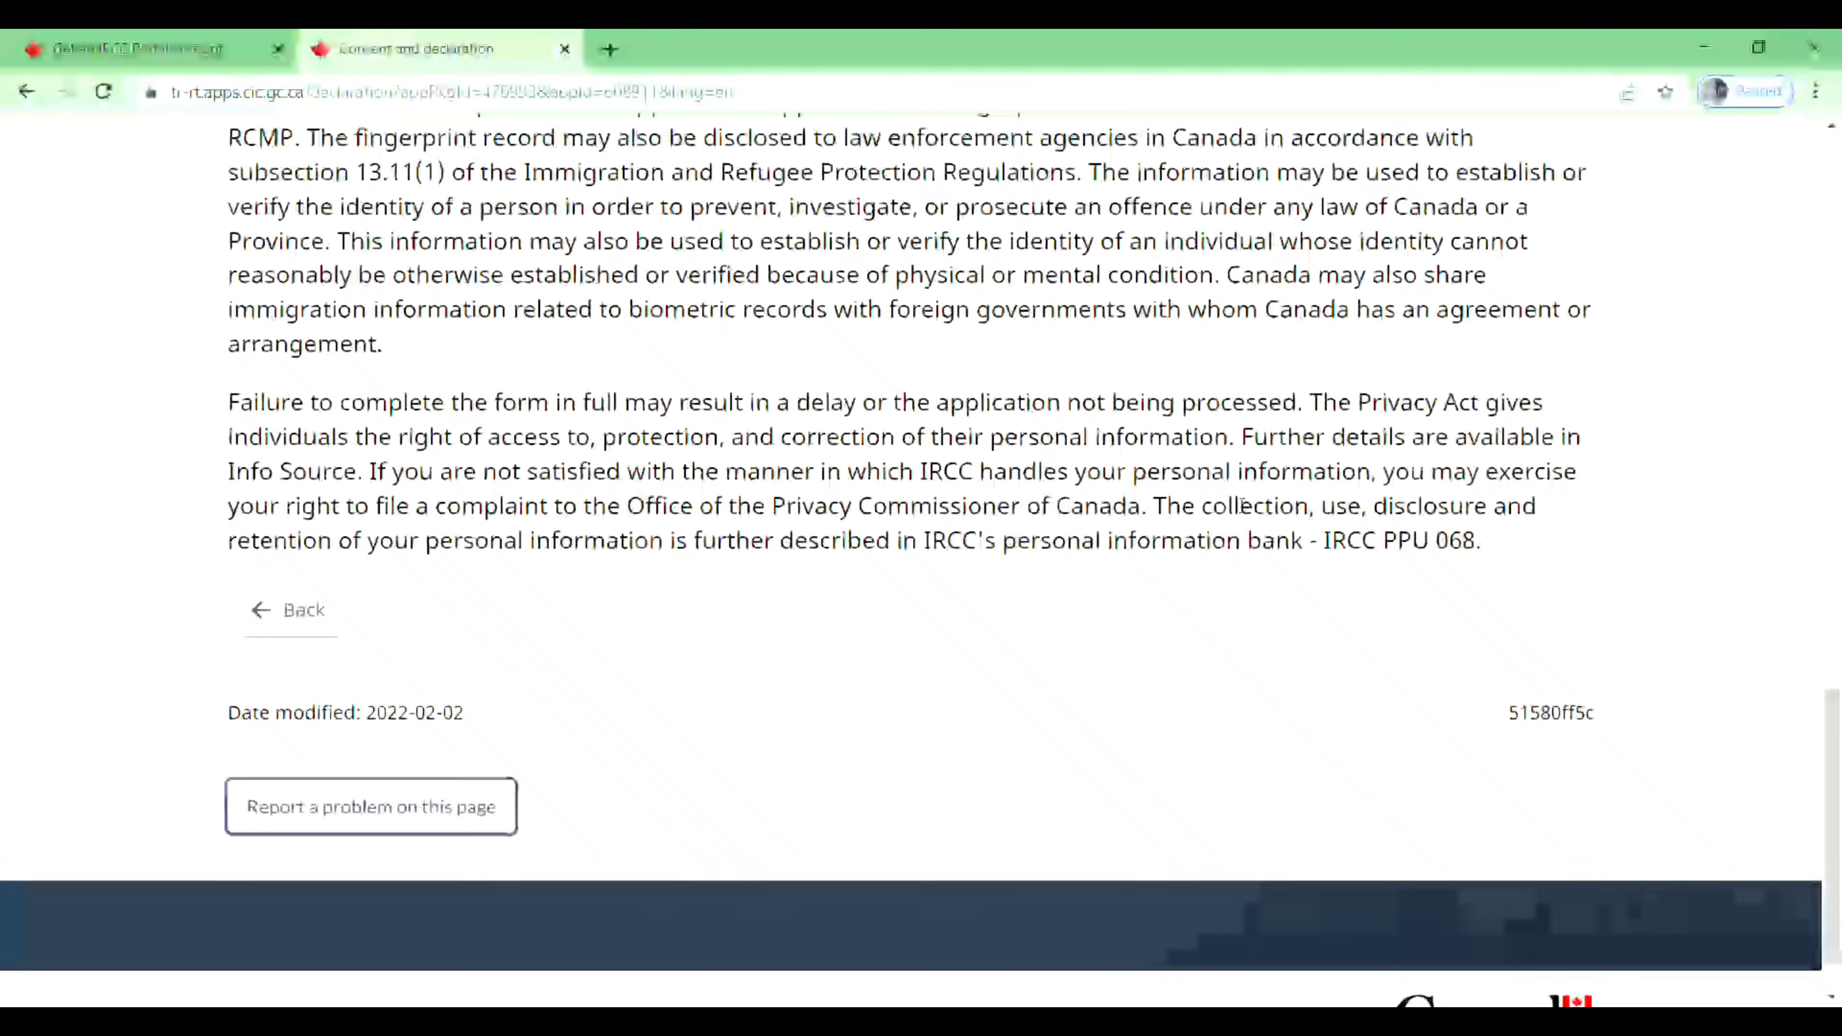
Step: Review the visitor visa and biometrics fees, and save and continue to the payment checkout
scroll(1200, 668, "down", 1)
scroll(1200, 668, "up", 10)
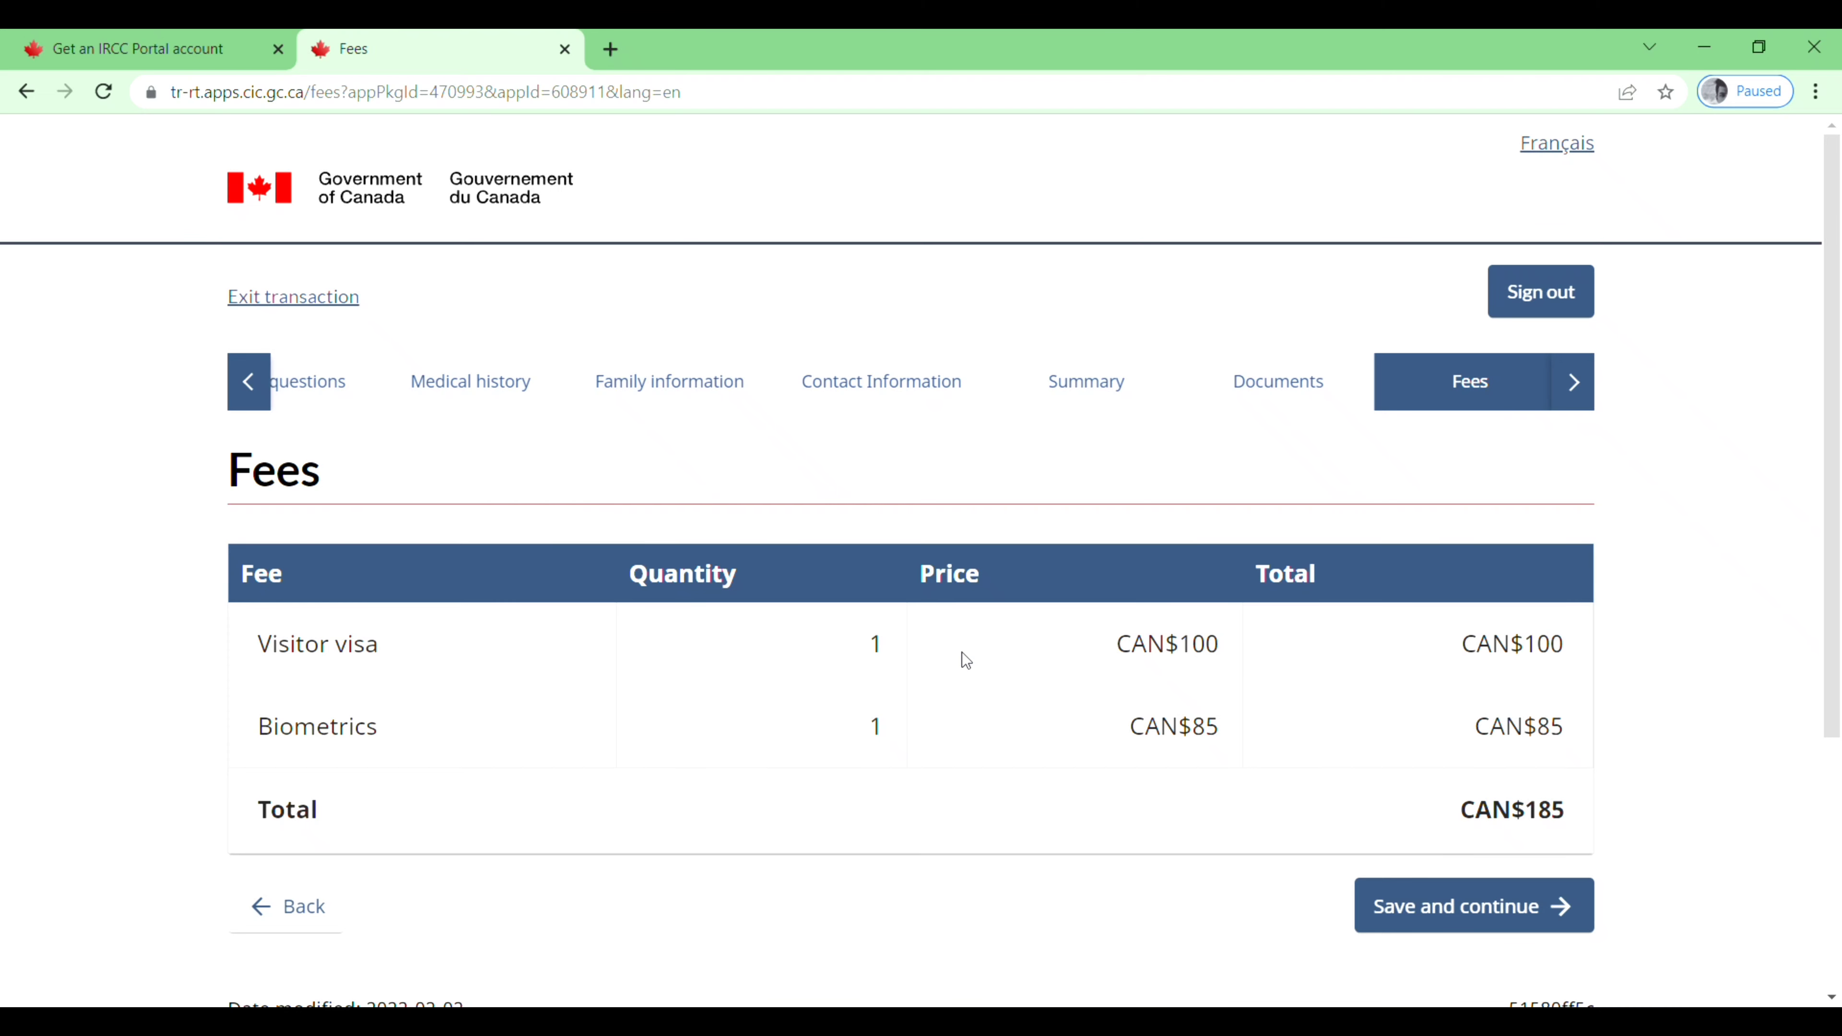
scroll(962, 652, "down", 3)
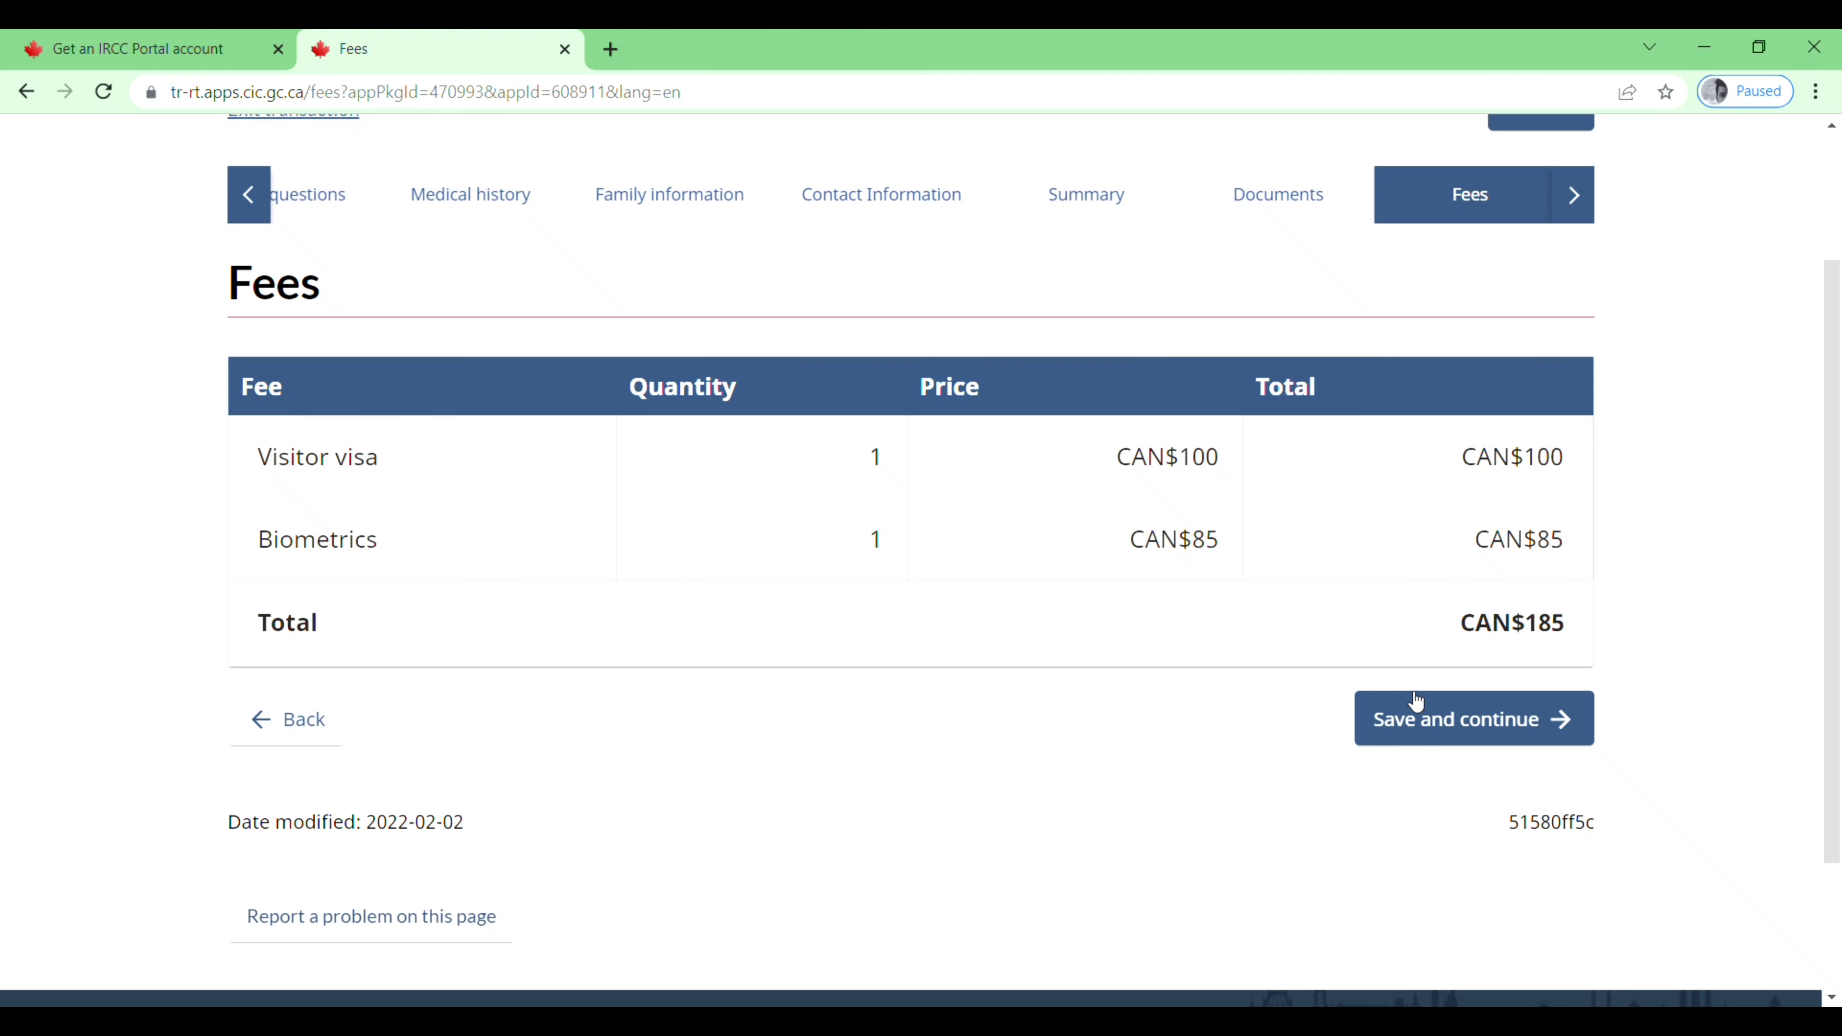
left_click(1443, 723)
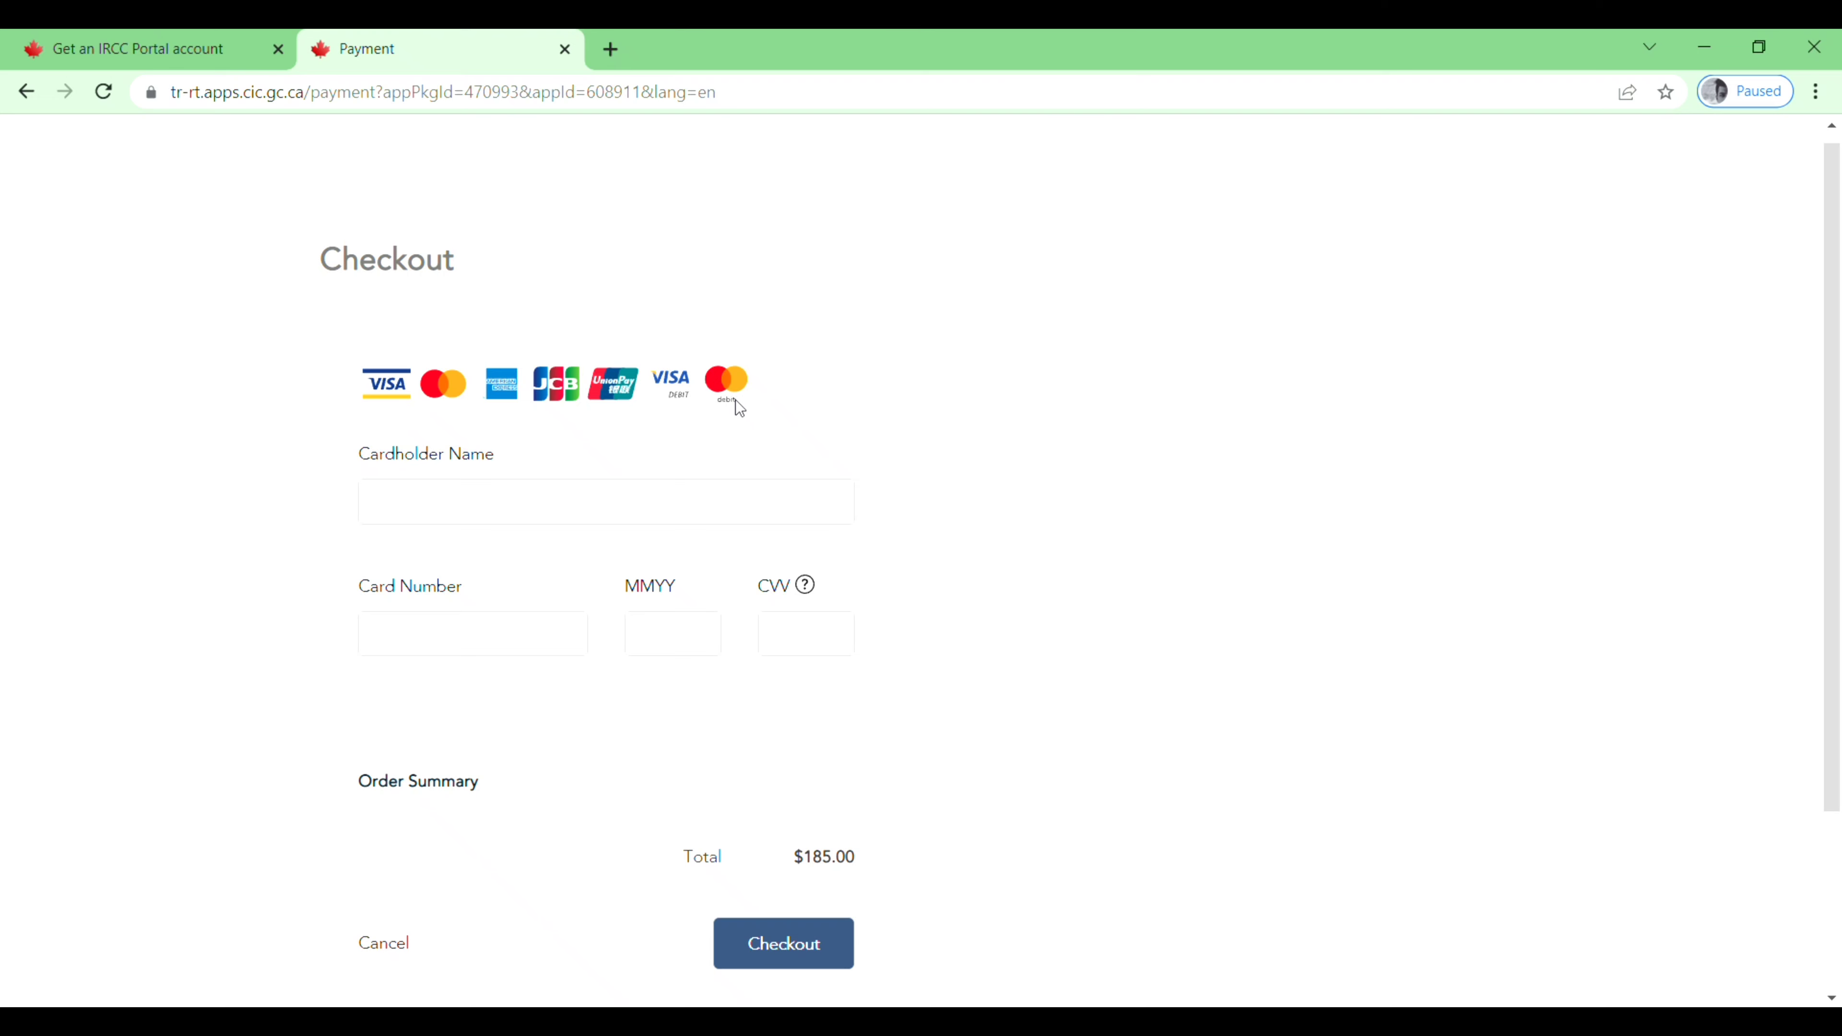
Step: Go through the checkout's cardholder name, card number, expiry date and CVV fields and the order summary
left_click(406, 503)
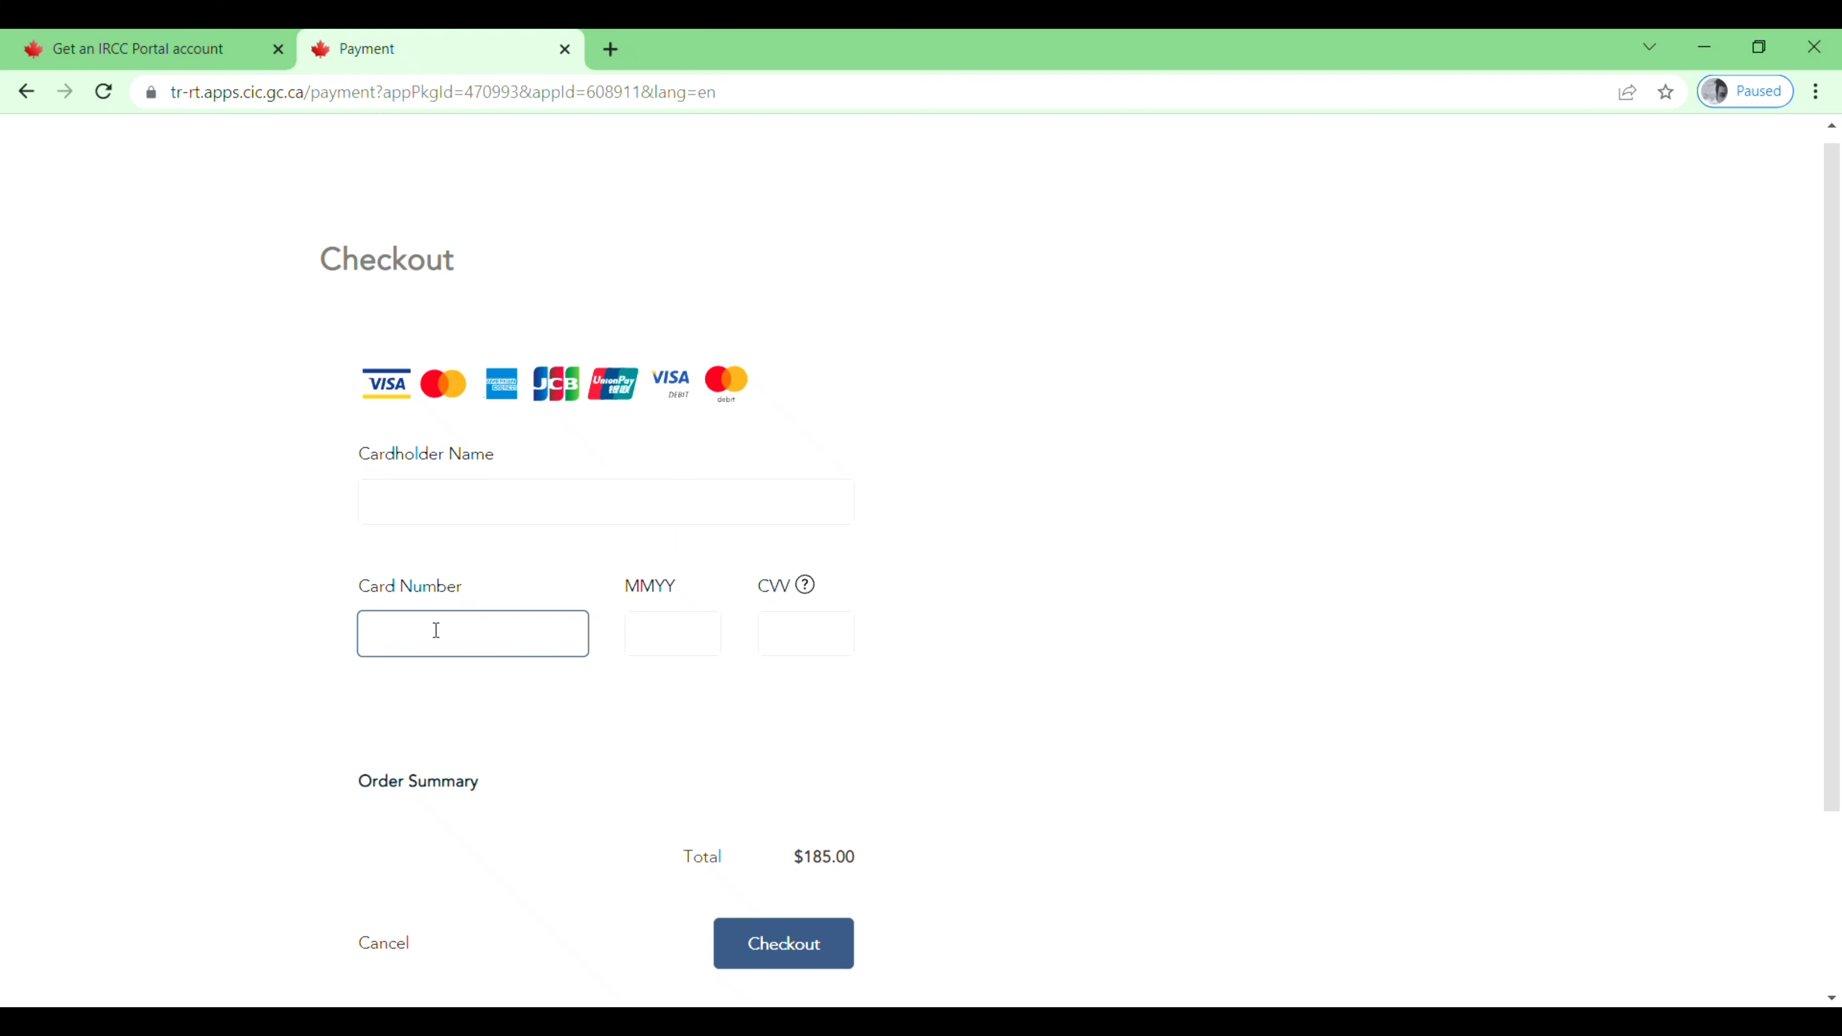
left_click(655, 639)
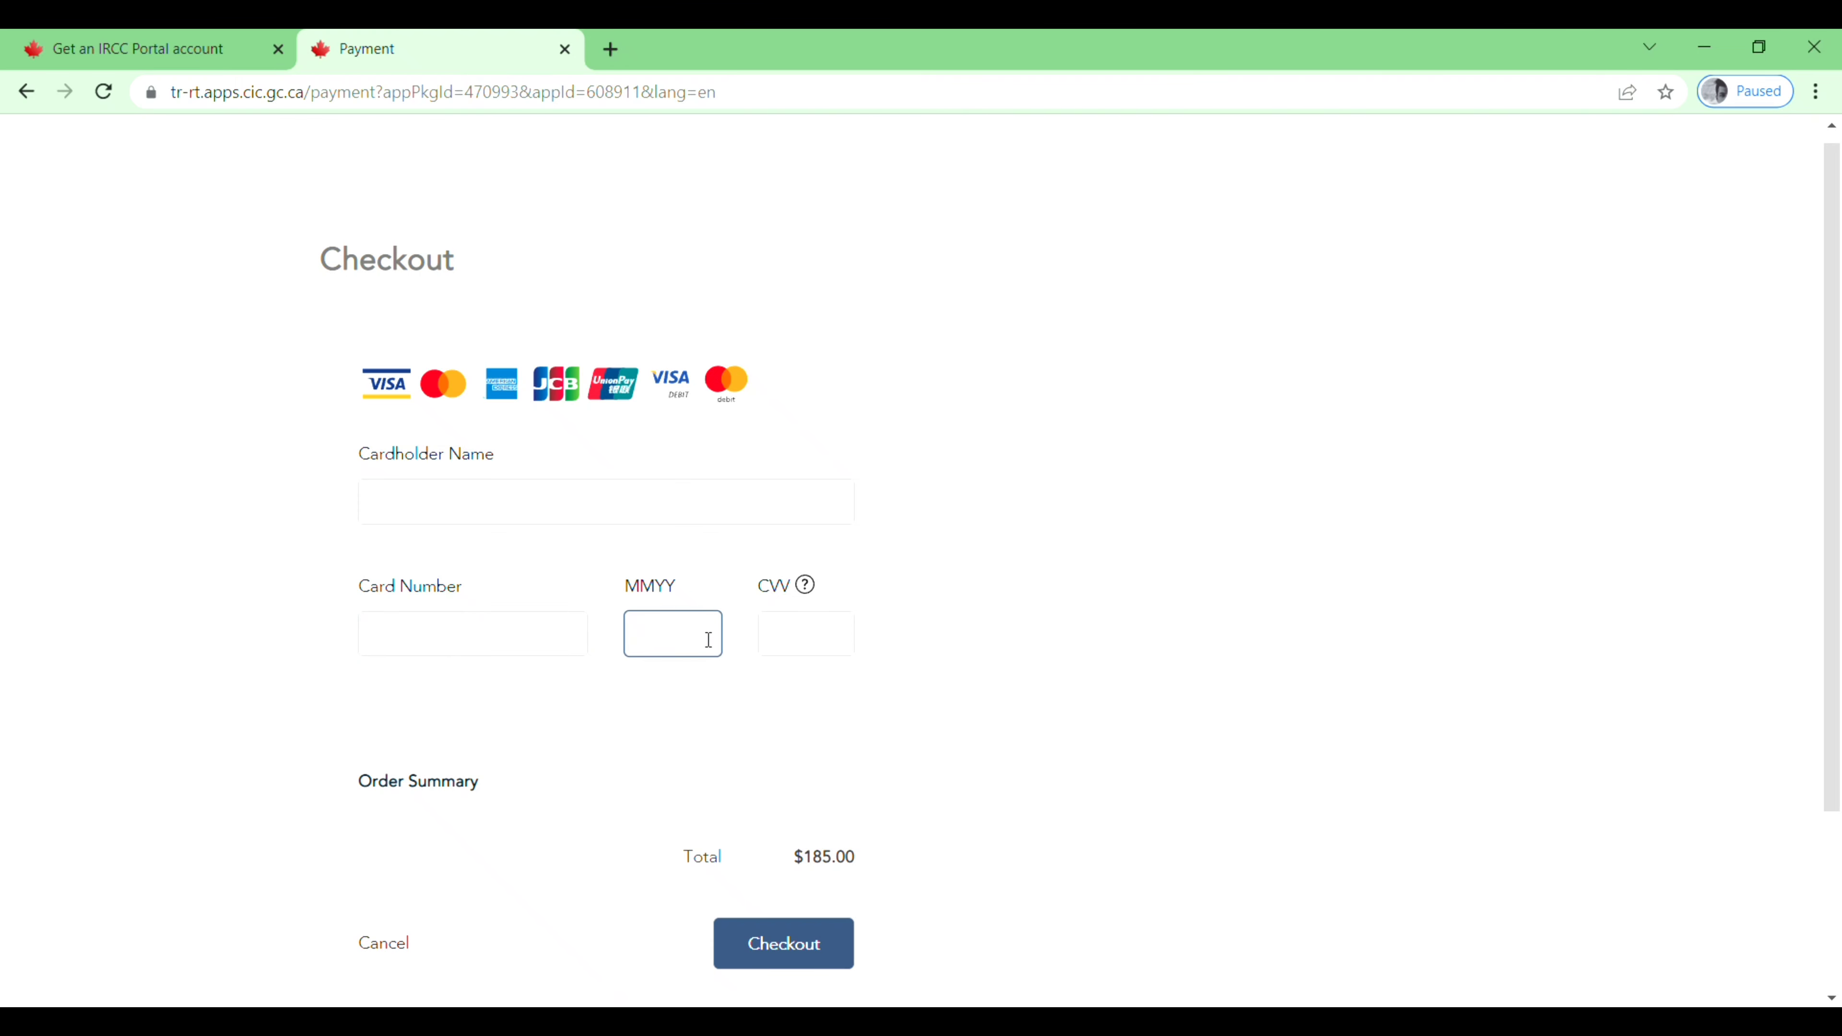
left_click(791, 637)
scroll(675, 715, "down", 3)
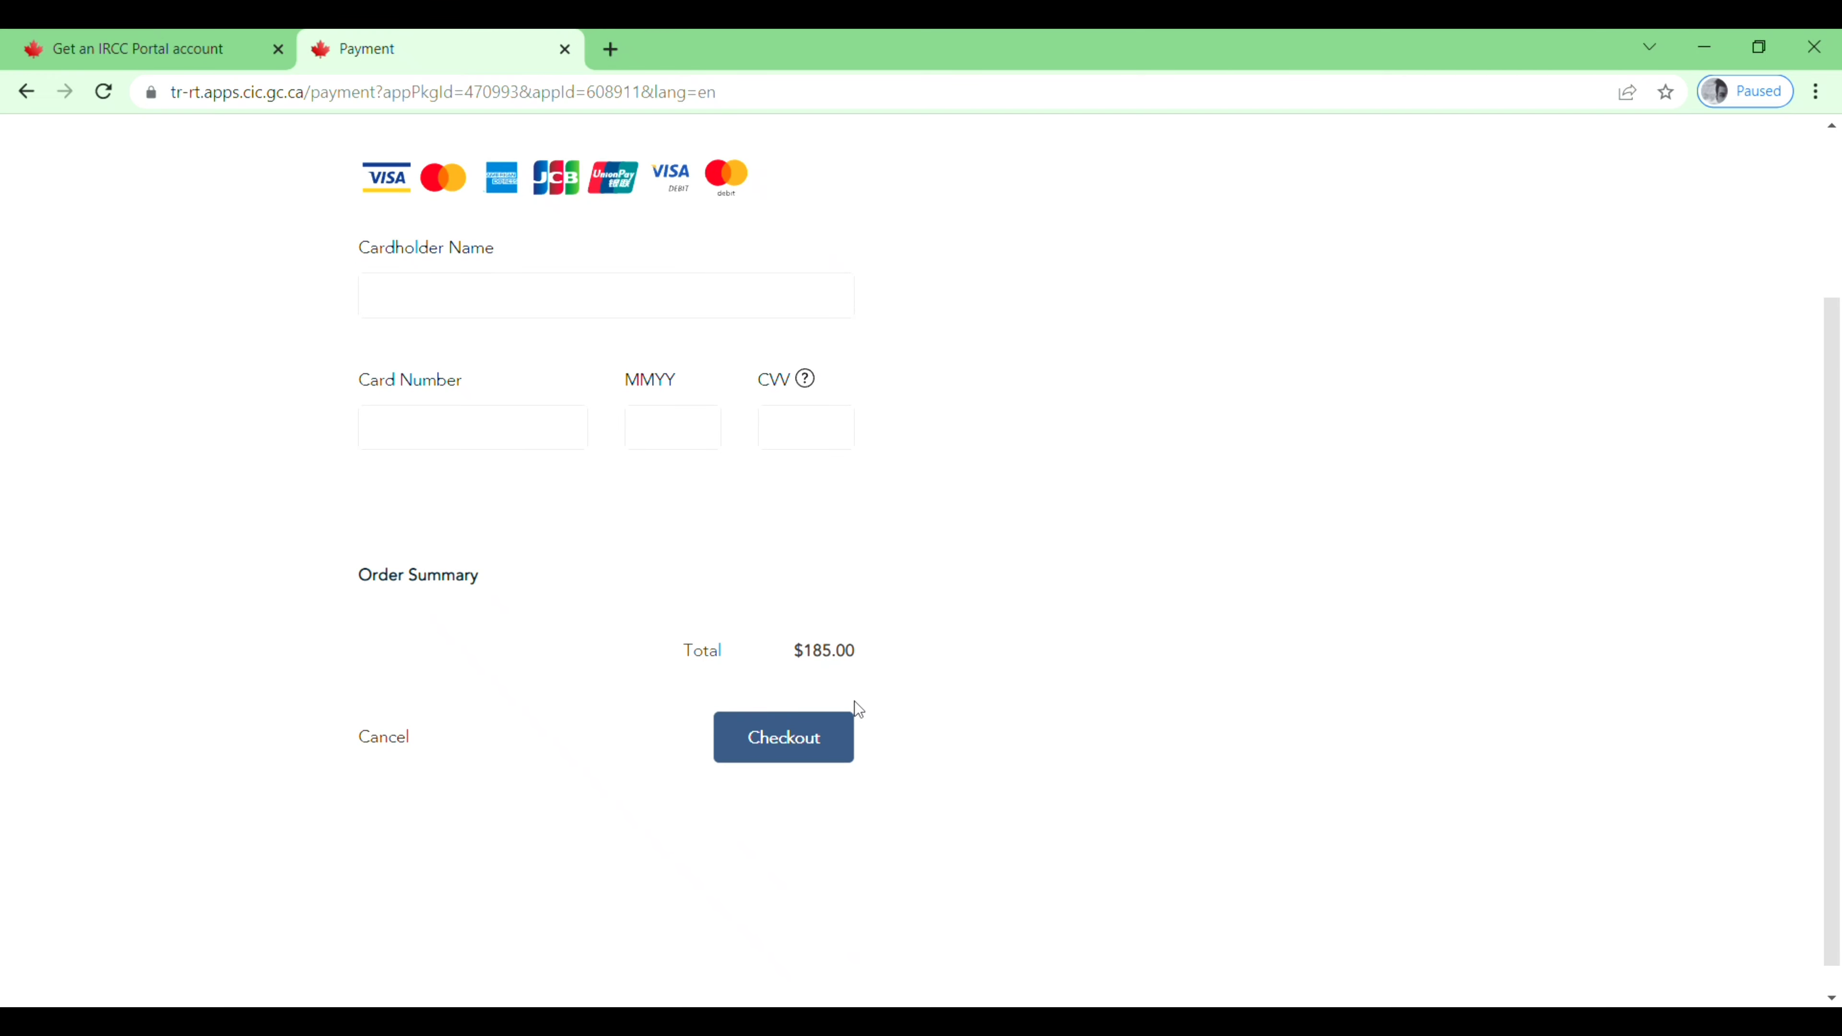
scroll(1055, 716, "down", 1)
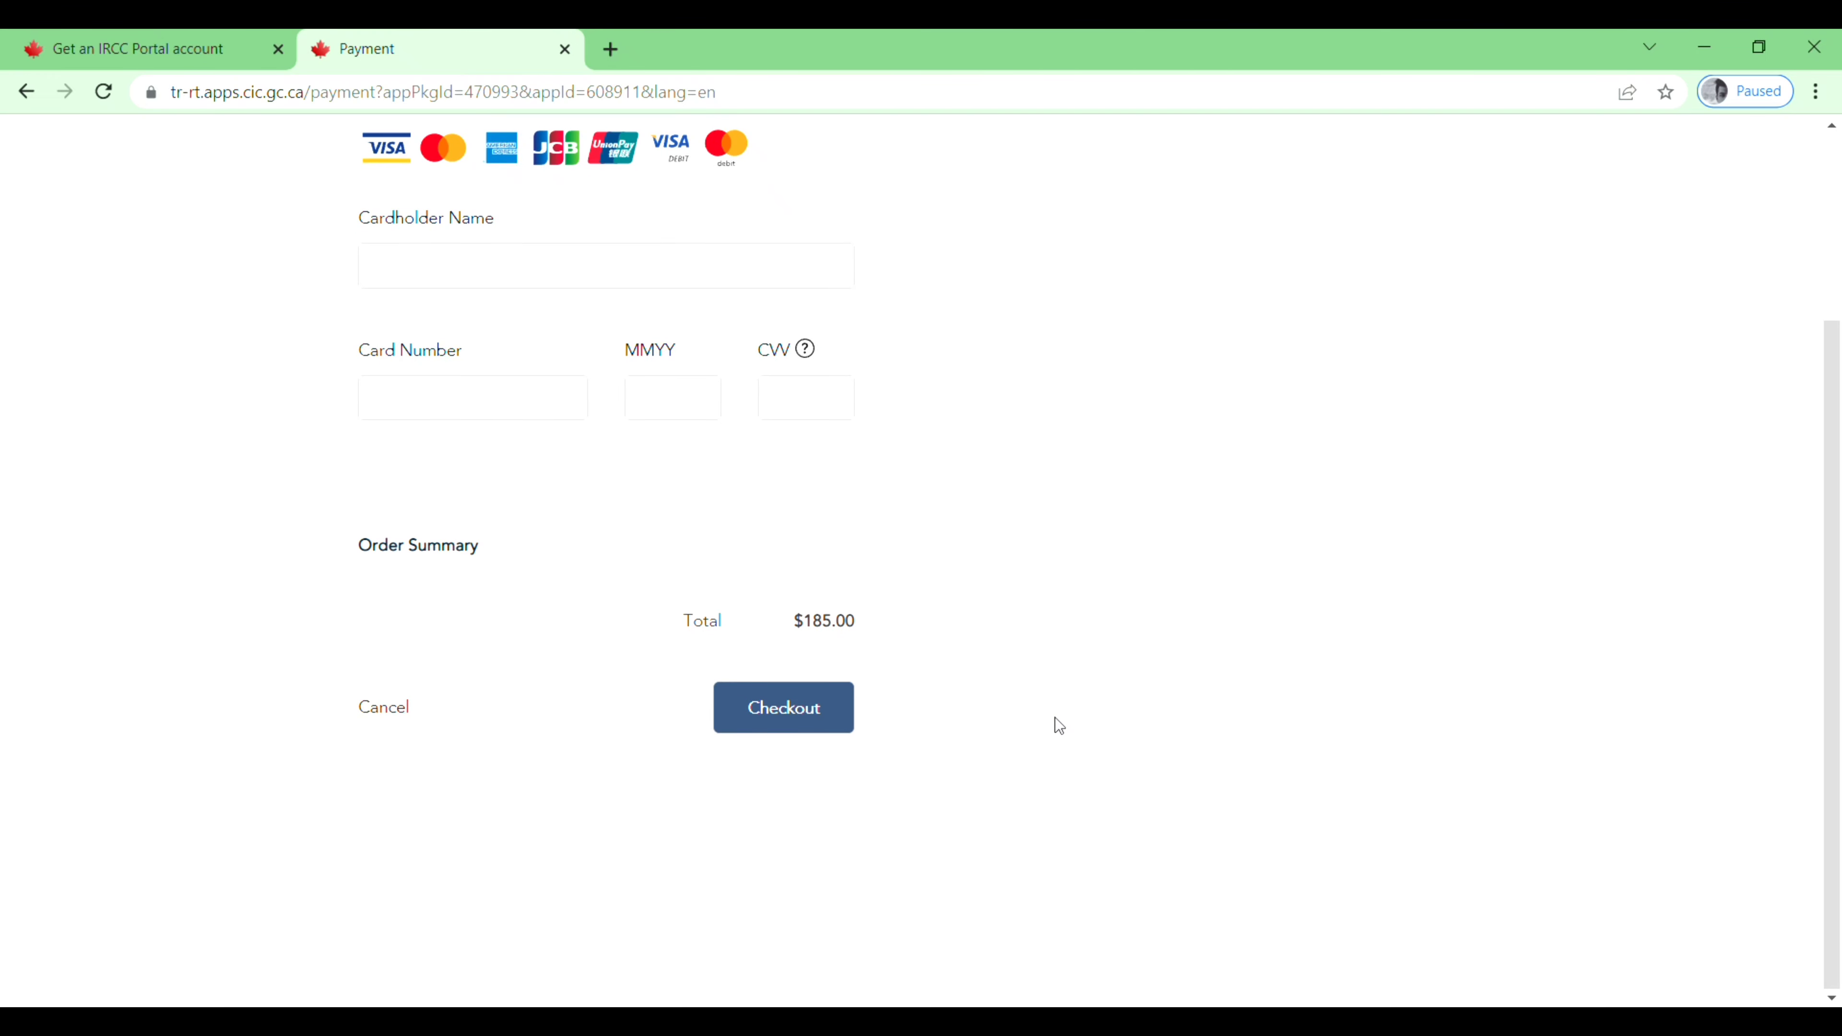
scroll(1055, 716, "up", 3)
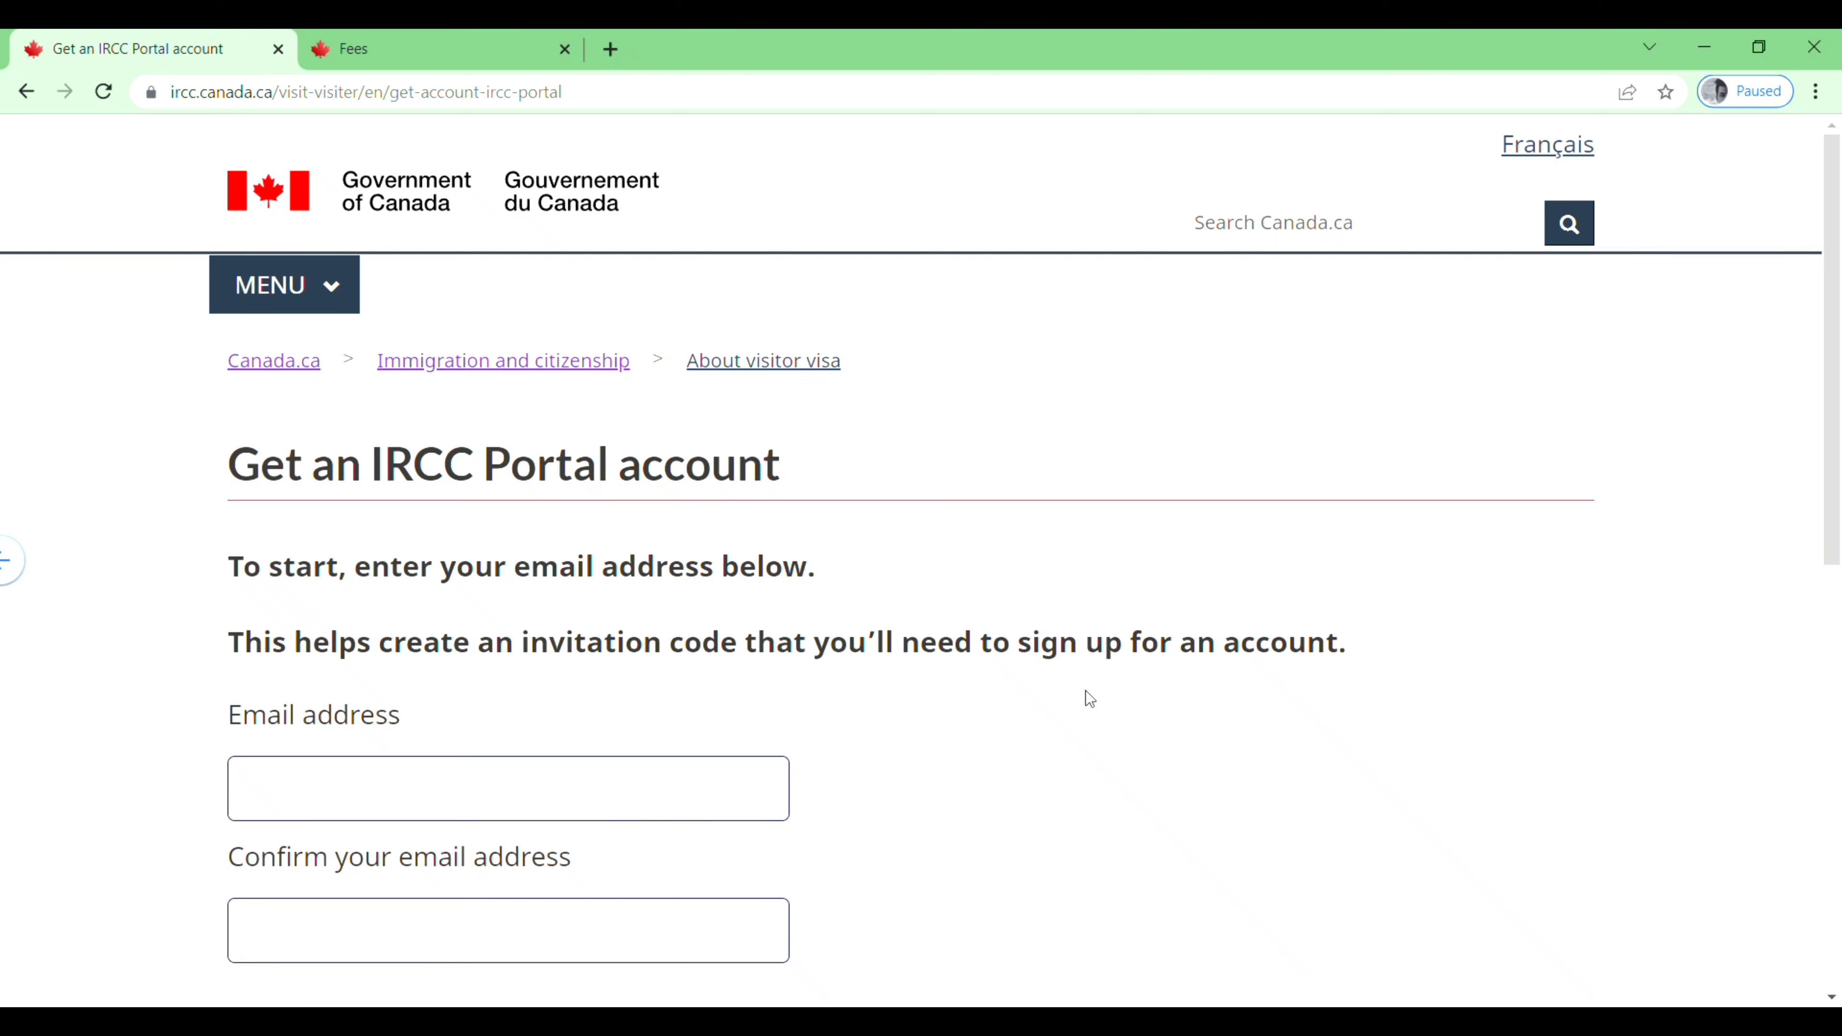
Step: Look over the page for getting an IRCC Portal account, including its email address fields and sign-in option
scroll(1085, 691, "down", 3)
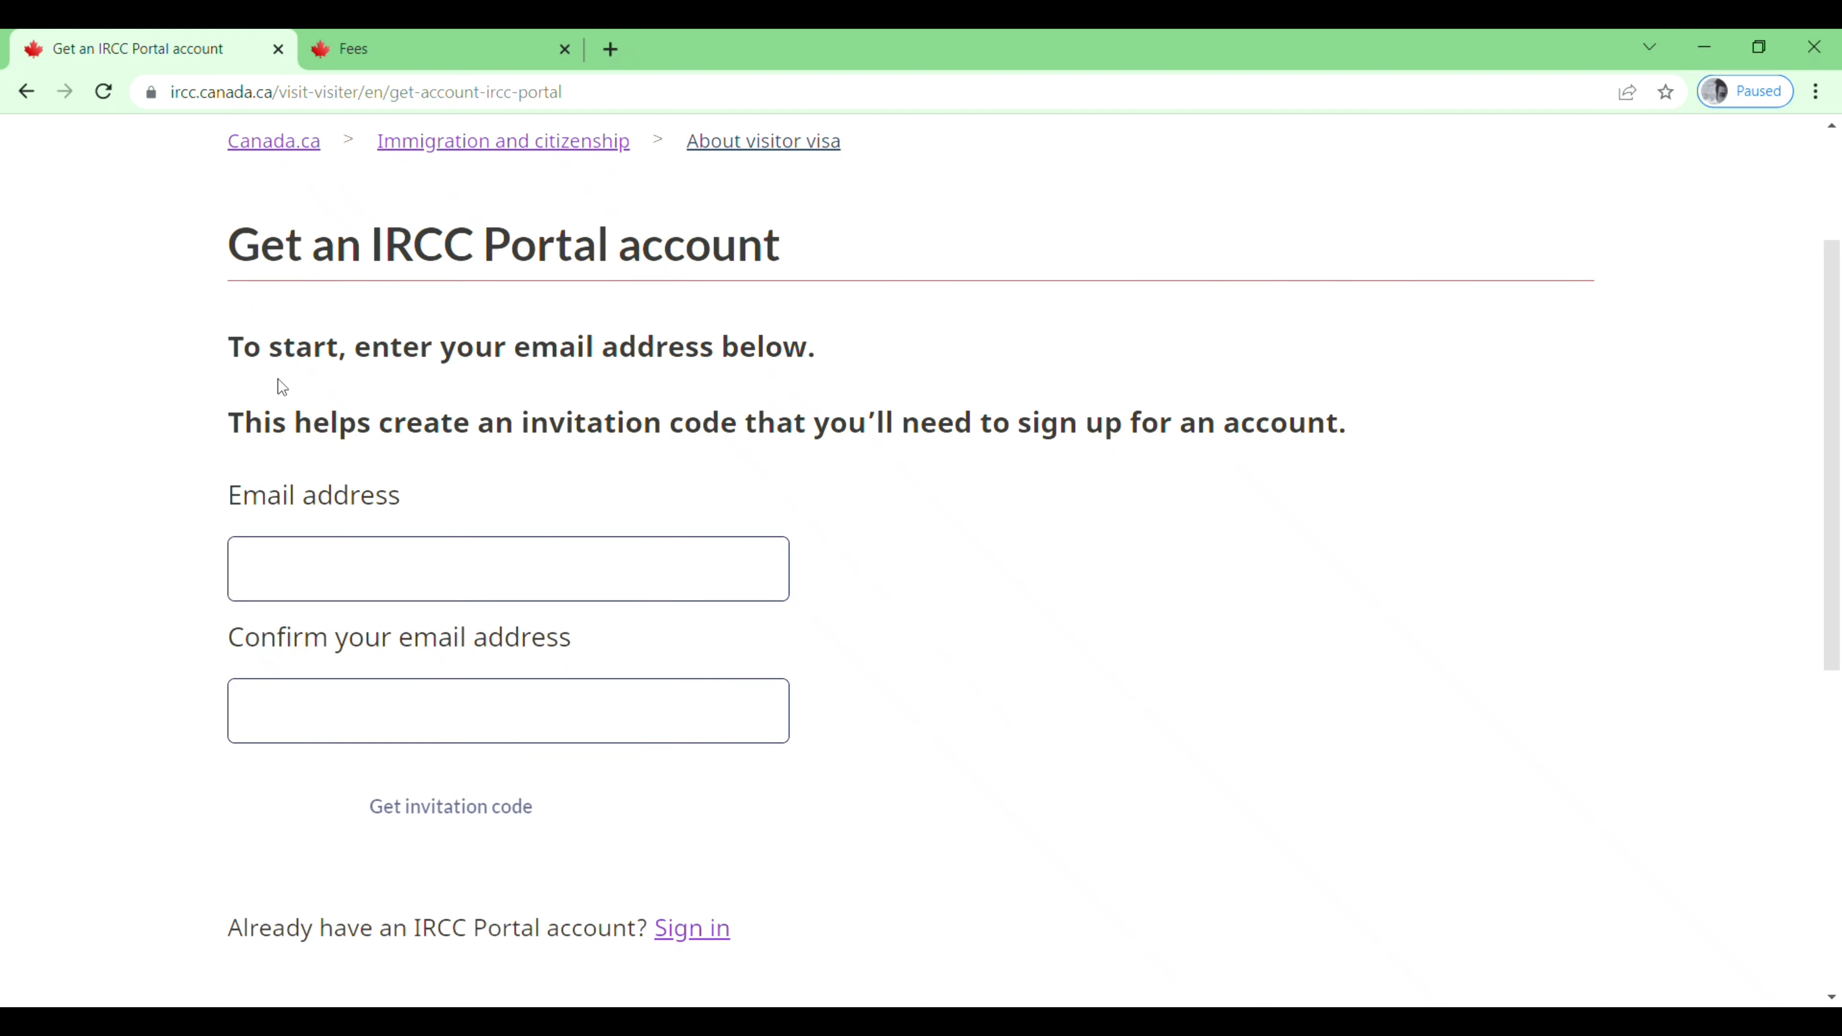
scroll(501, 382, "up", 2)
scroll(506, 390, "down", 1)
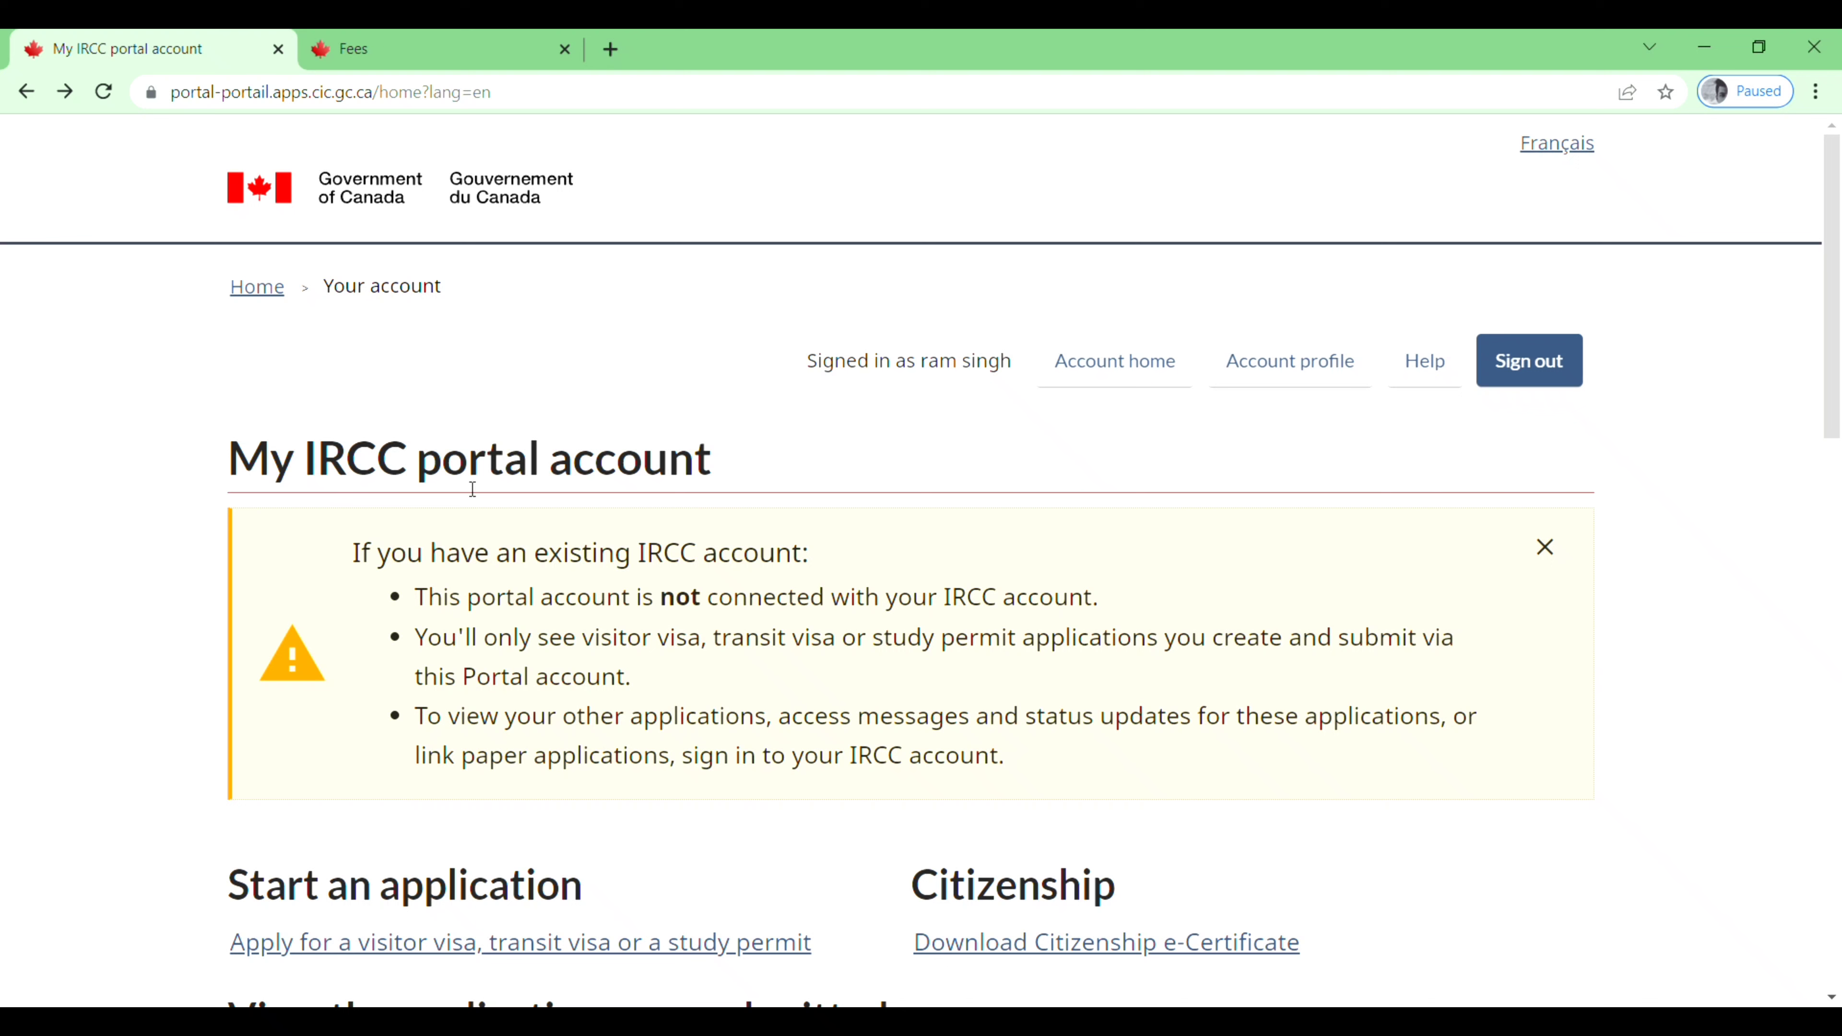
Step: Examine the submitted applications, the unsubmitted applications and the account messages on the IRCC portal account home page
scroll(931, 607, "down", 5)
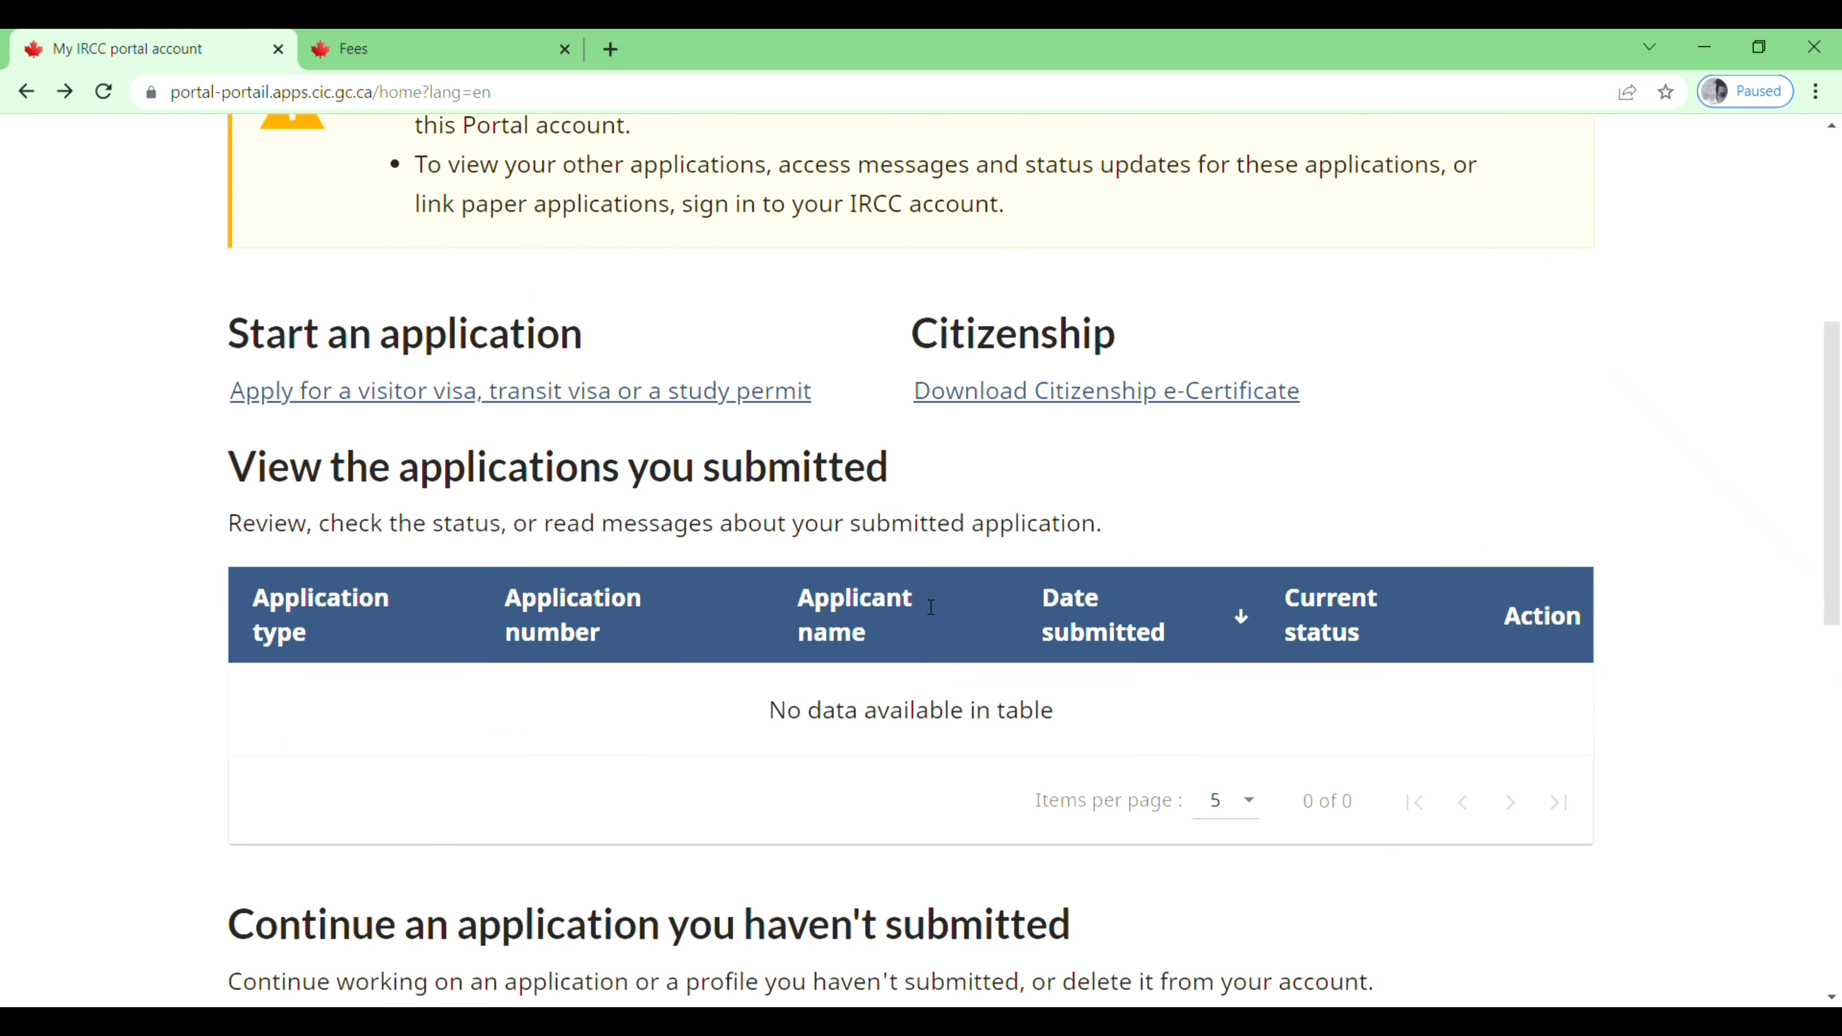
scroll(931, 608, "down", 2)
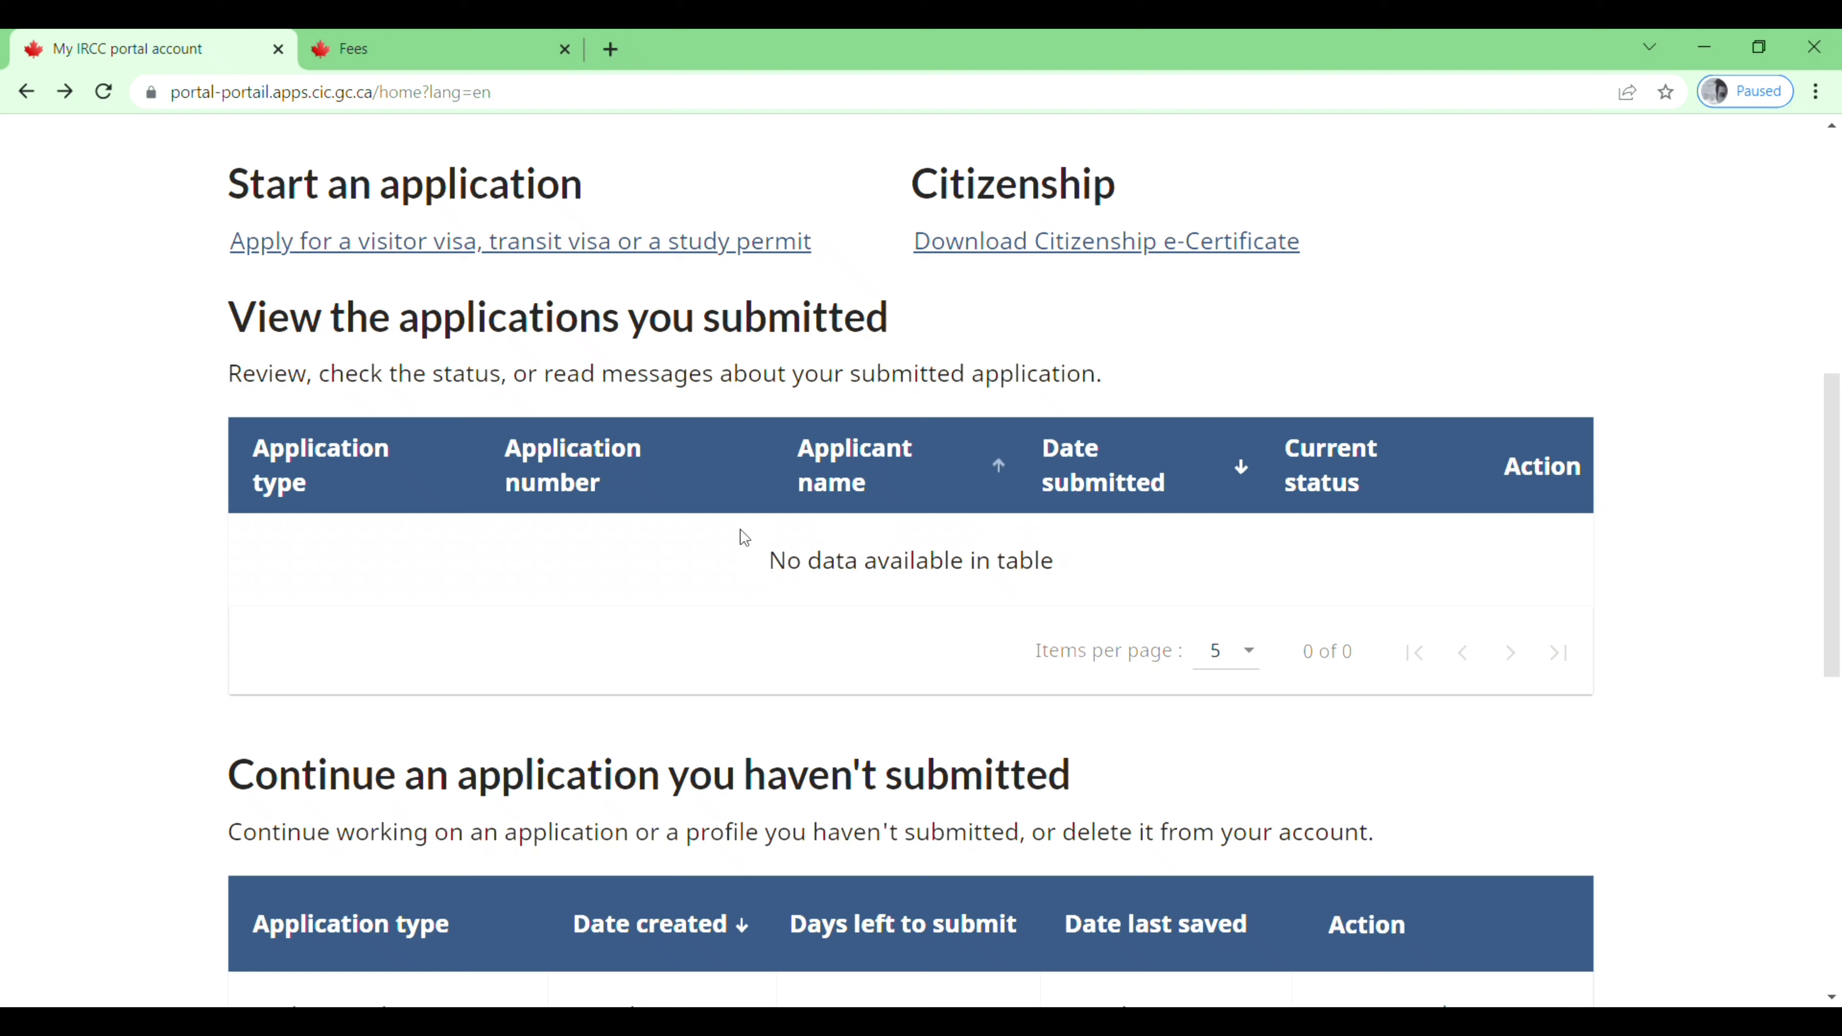
scroll(1036, 501, "down", 5)
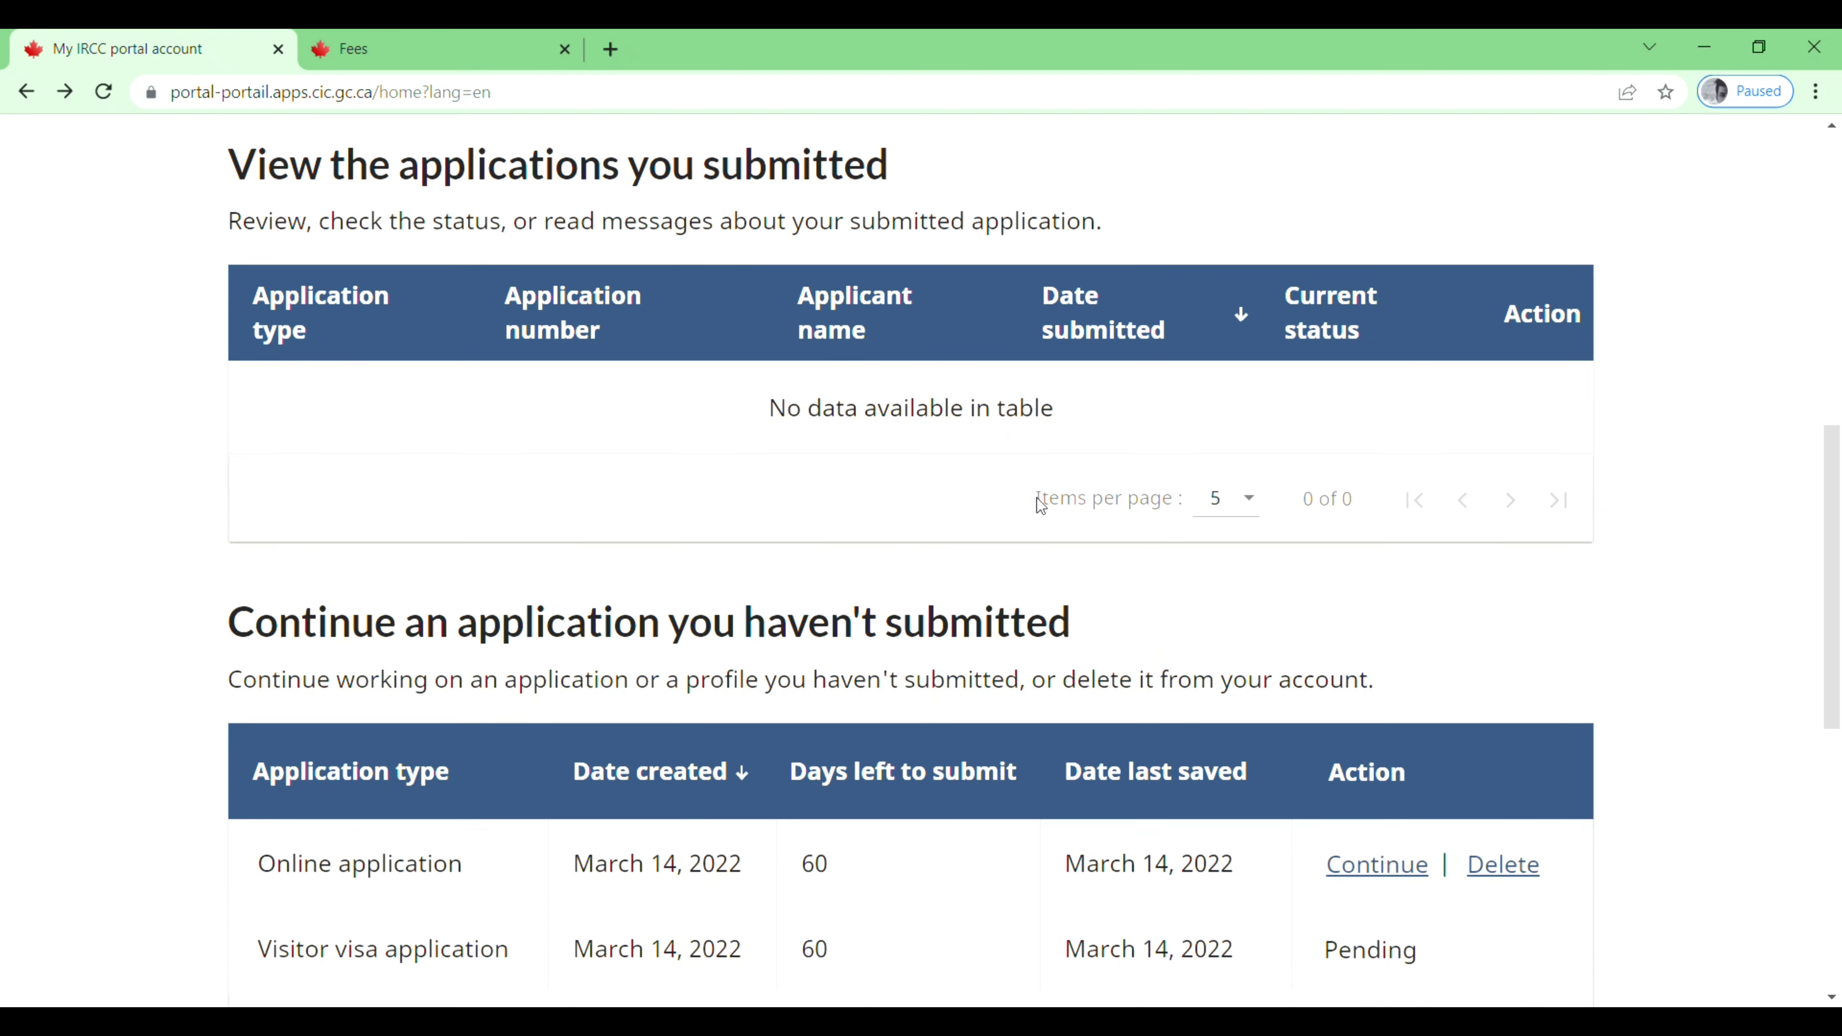
scroll(1041, 506, "down", 1)
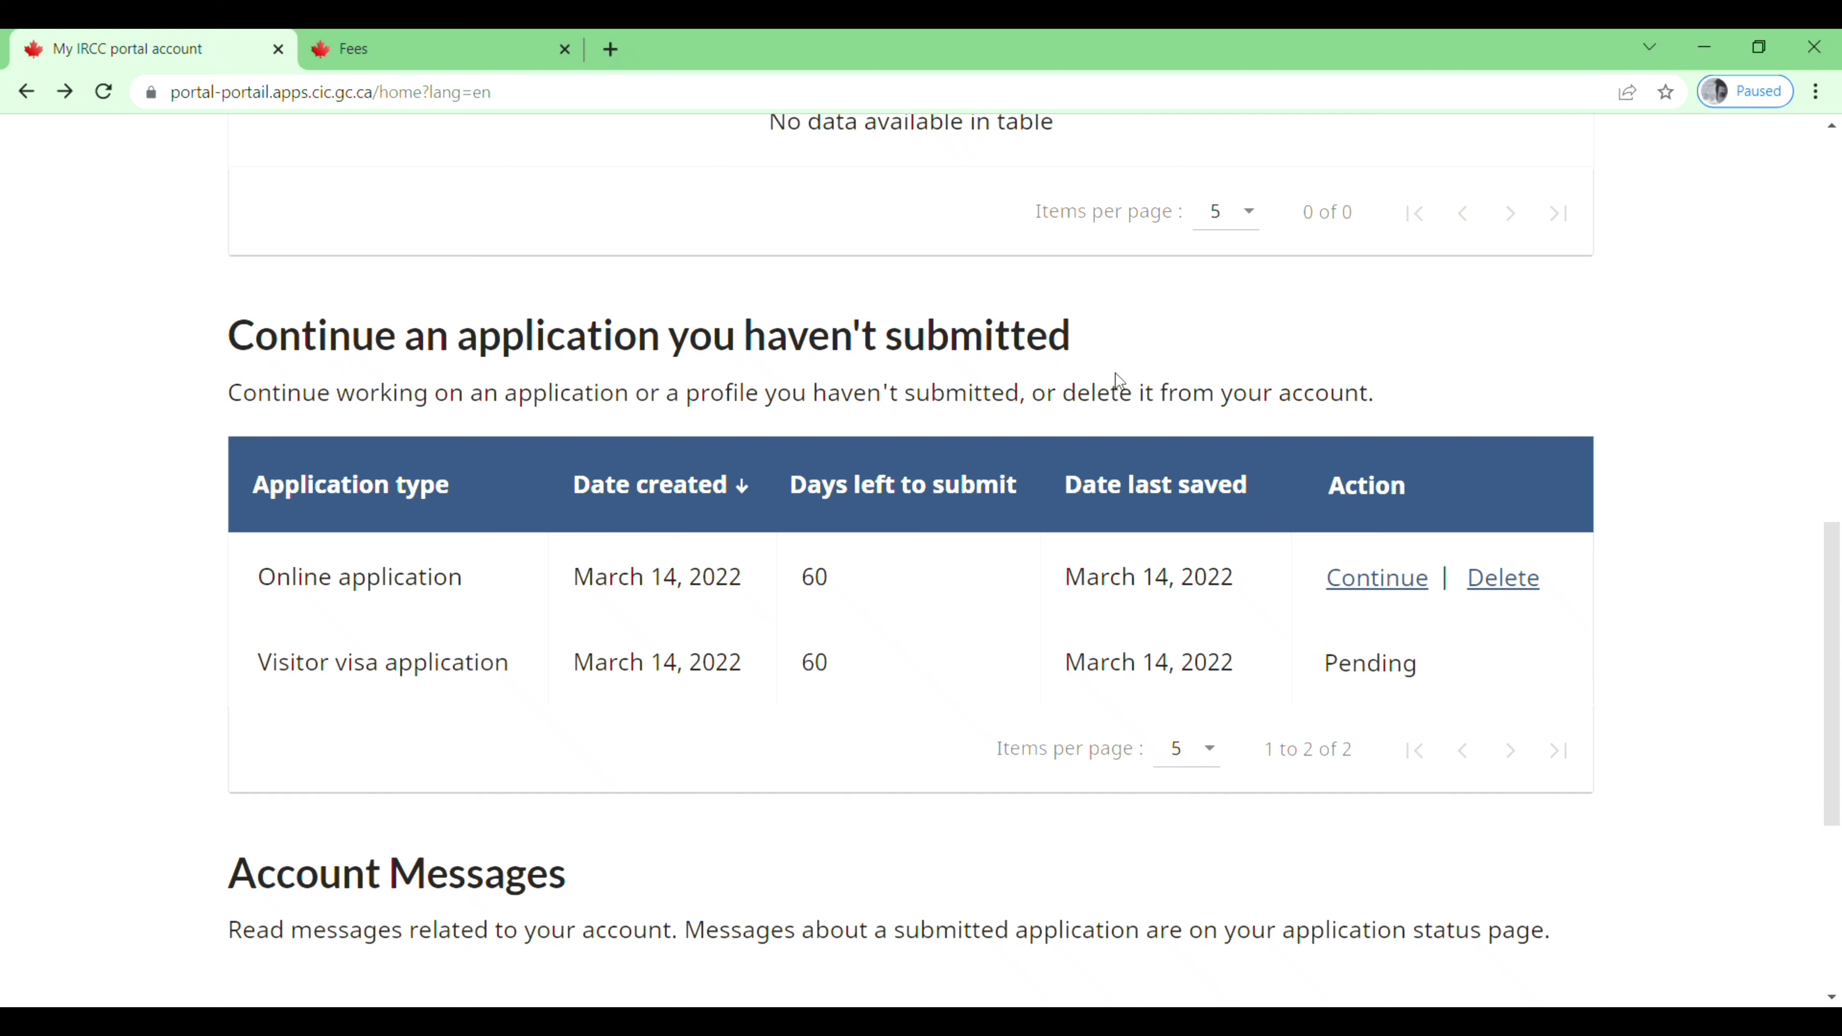
scroll(1004, 660, "down", 1)
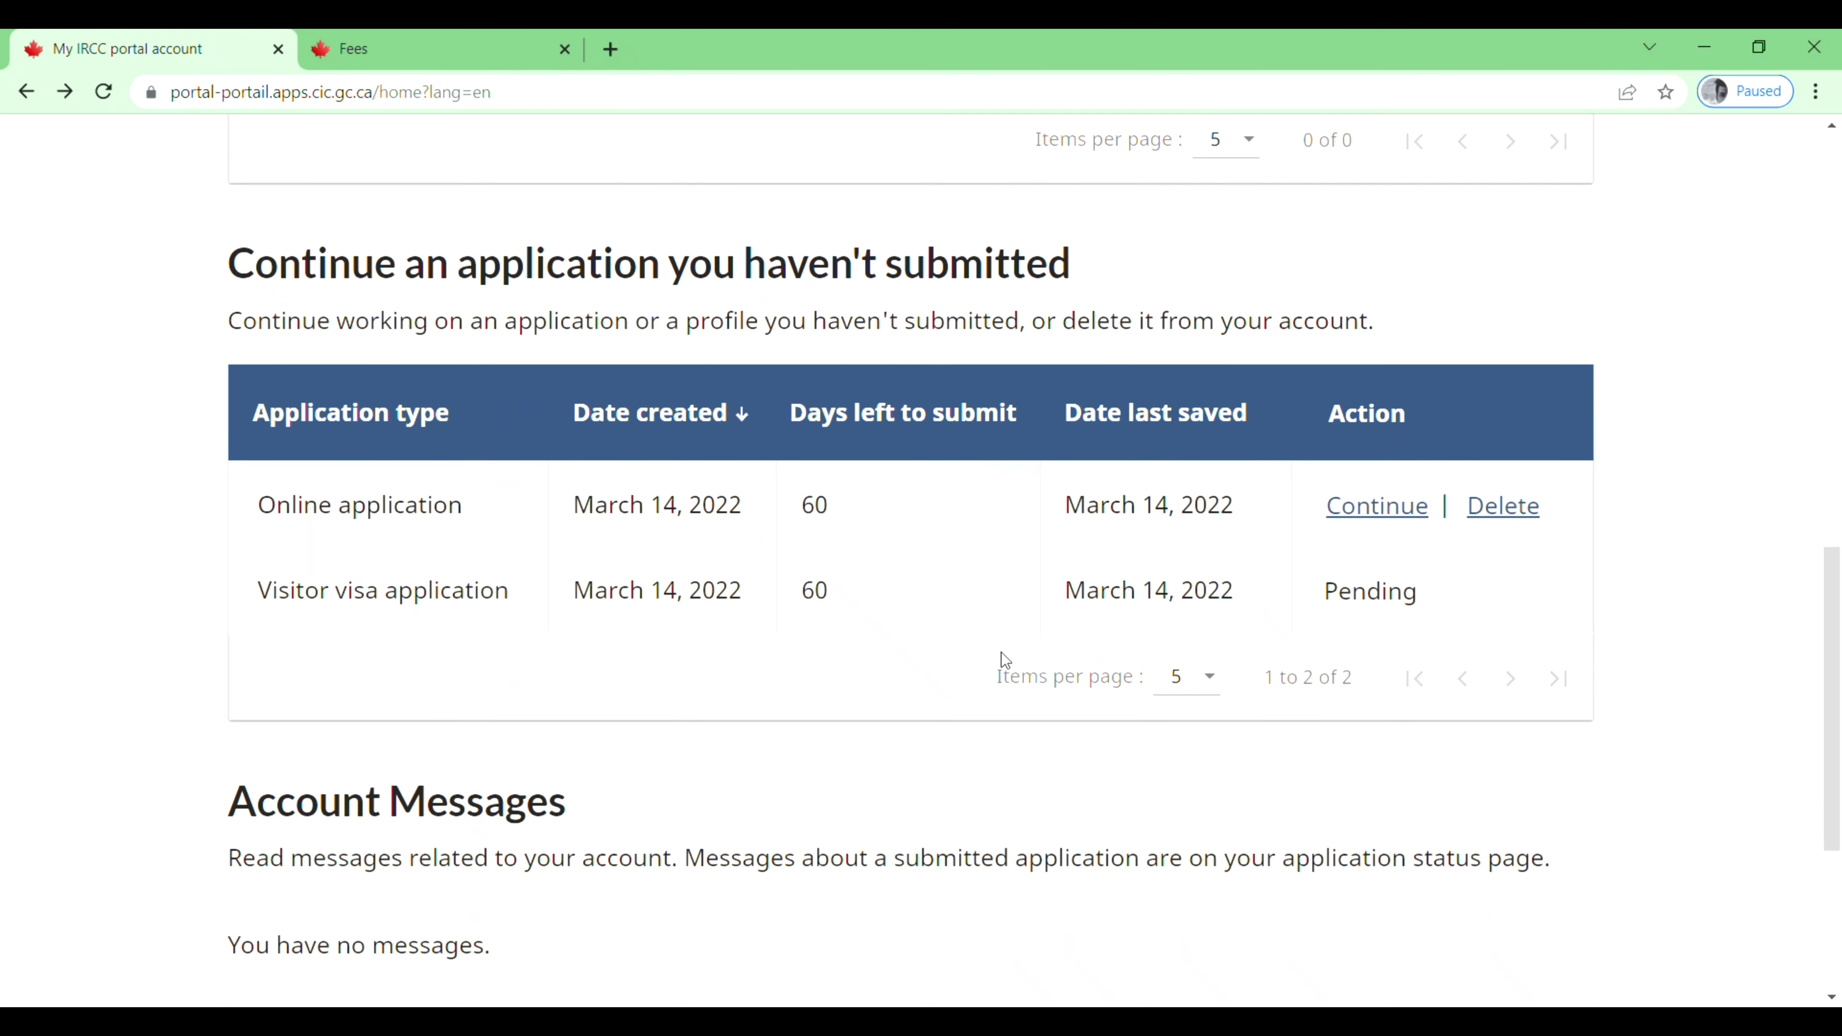
scroll(1004, 660, "up", 2)
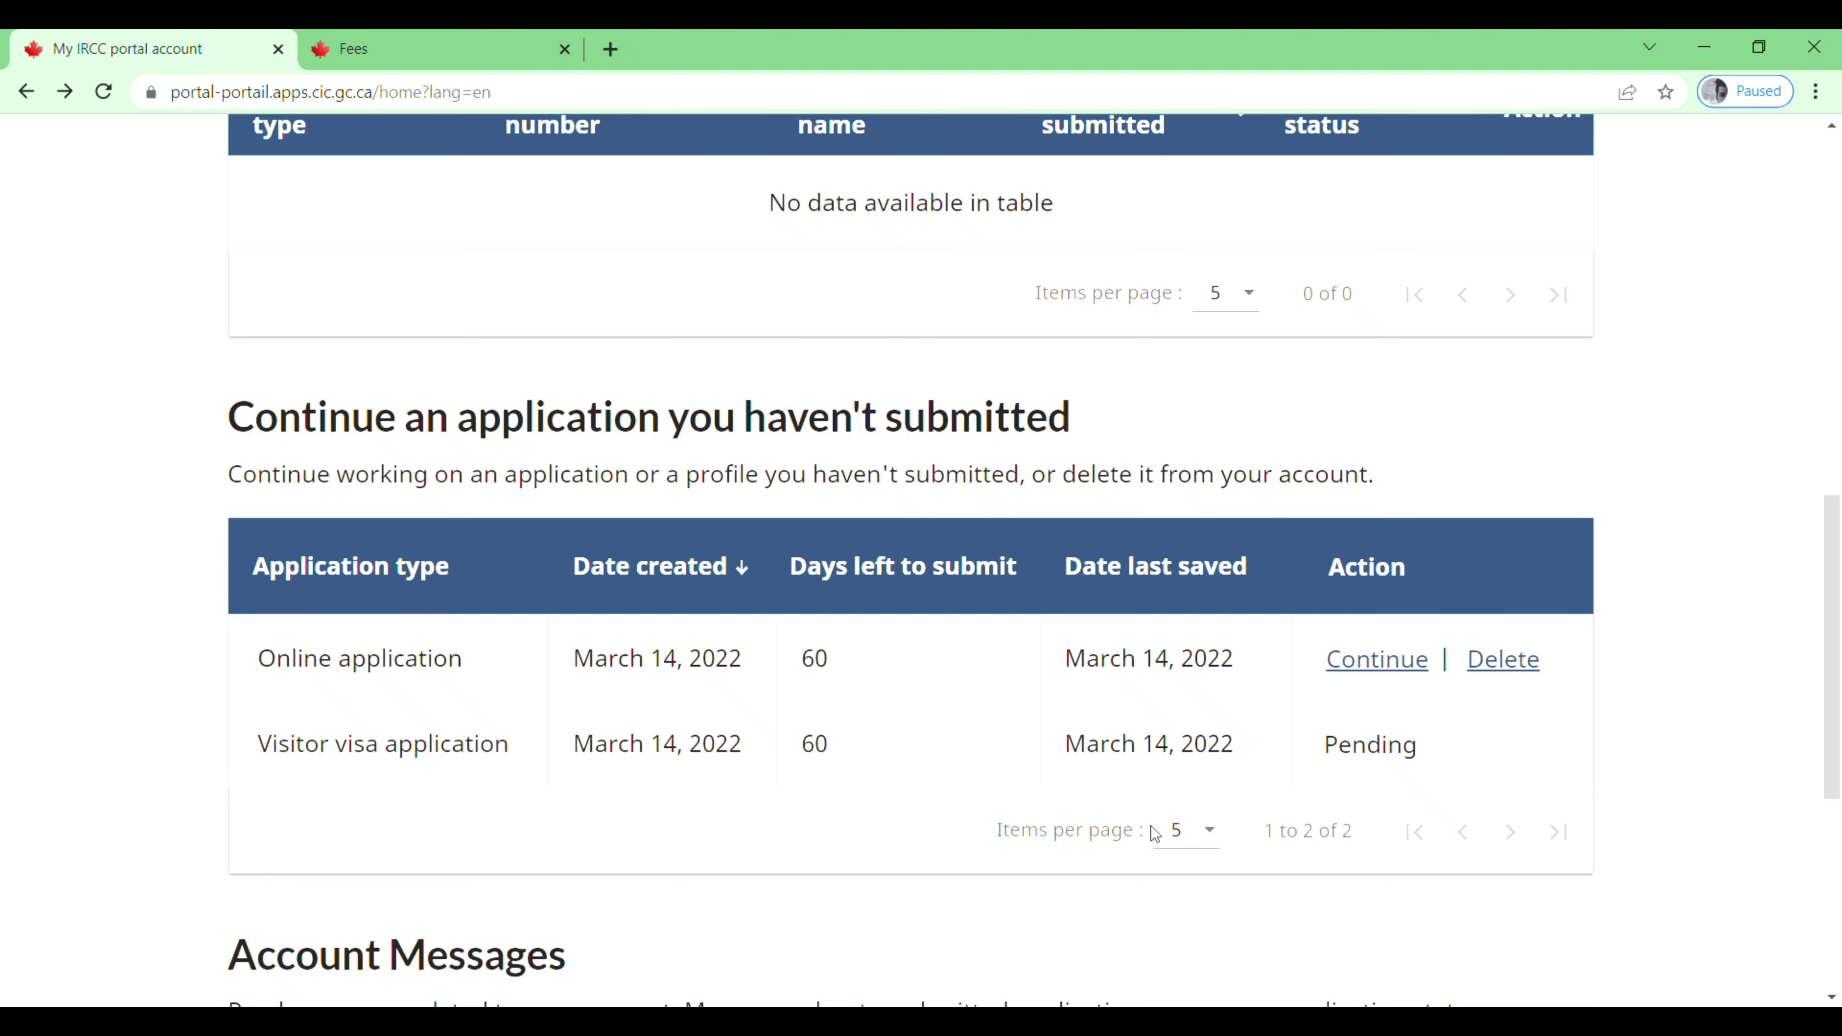
scroll(1153, 827, "down", 1)
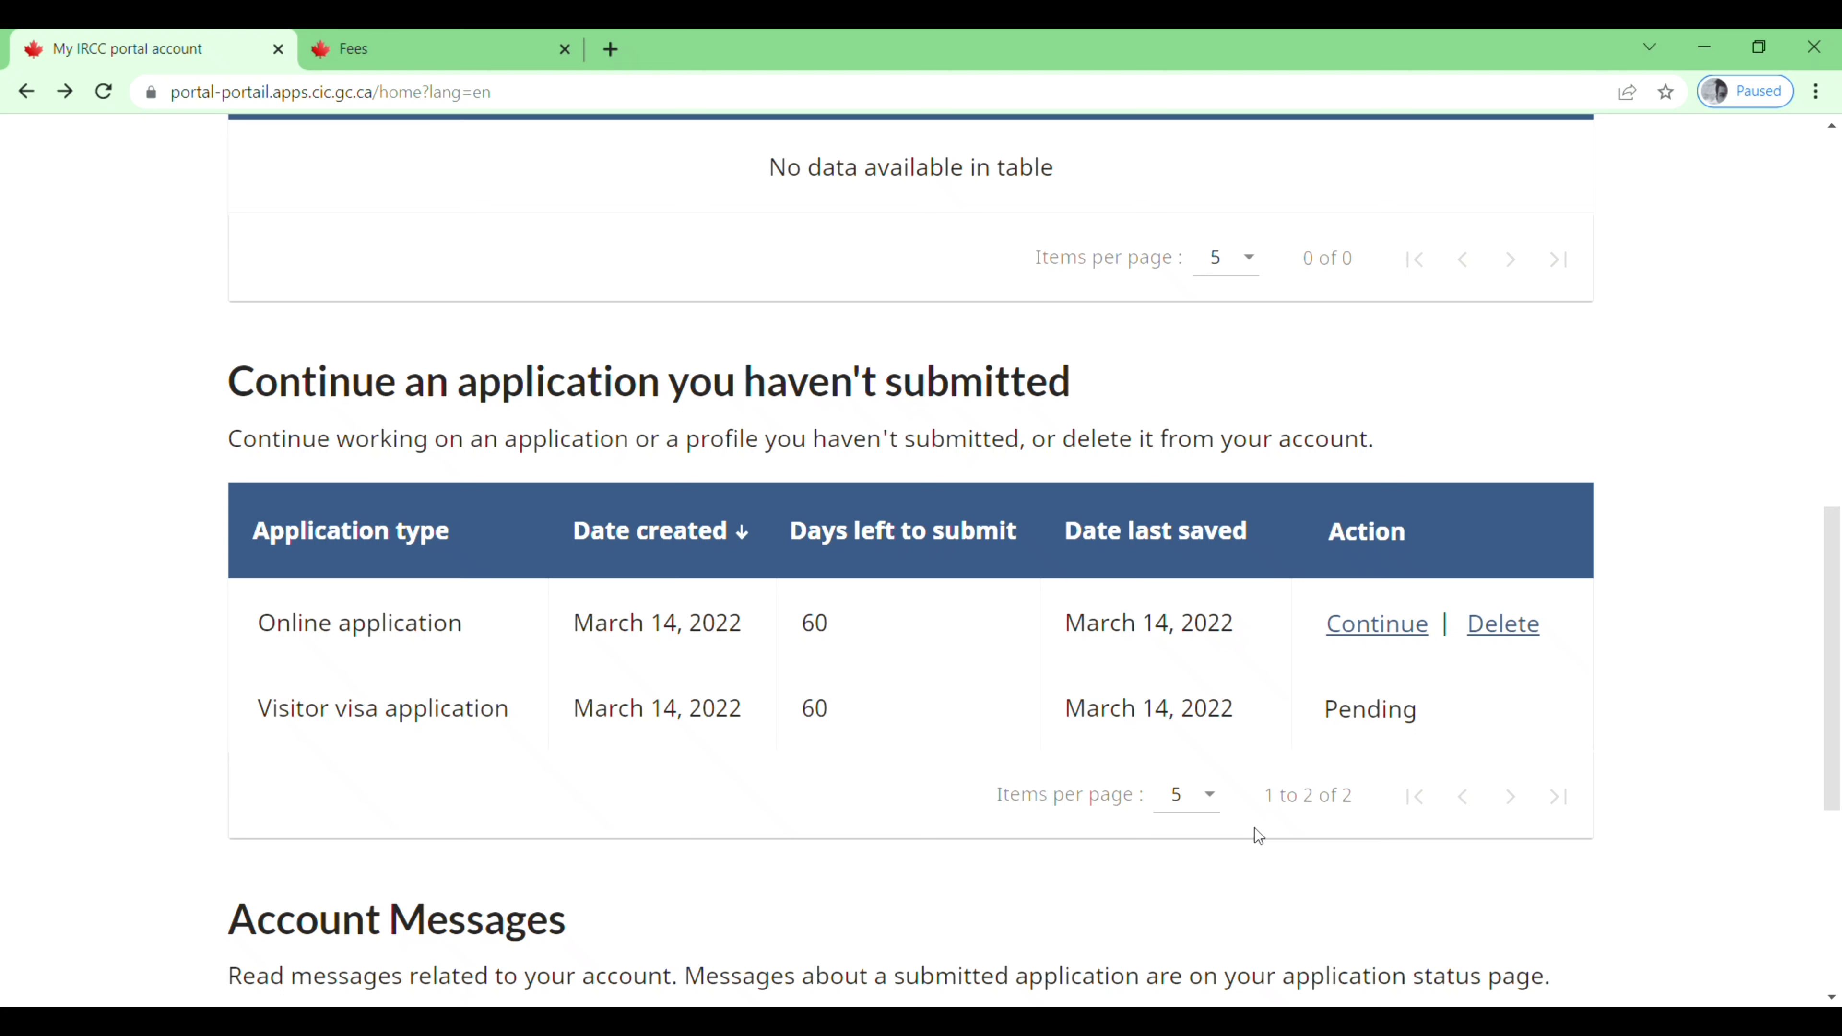
scroll(1258, 834, "up", 5)
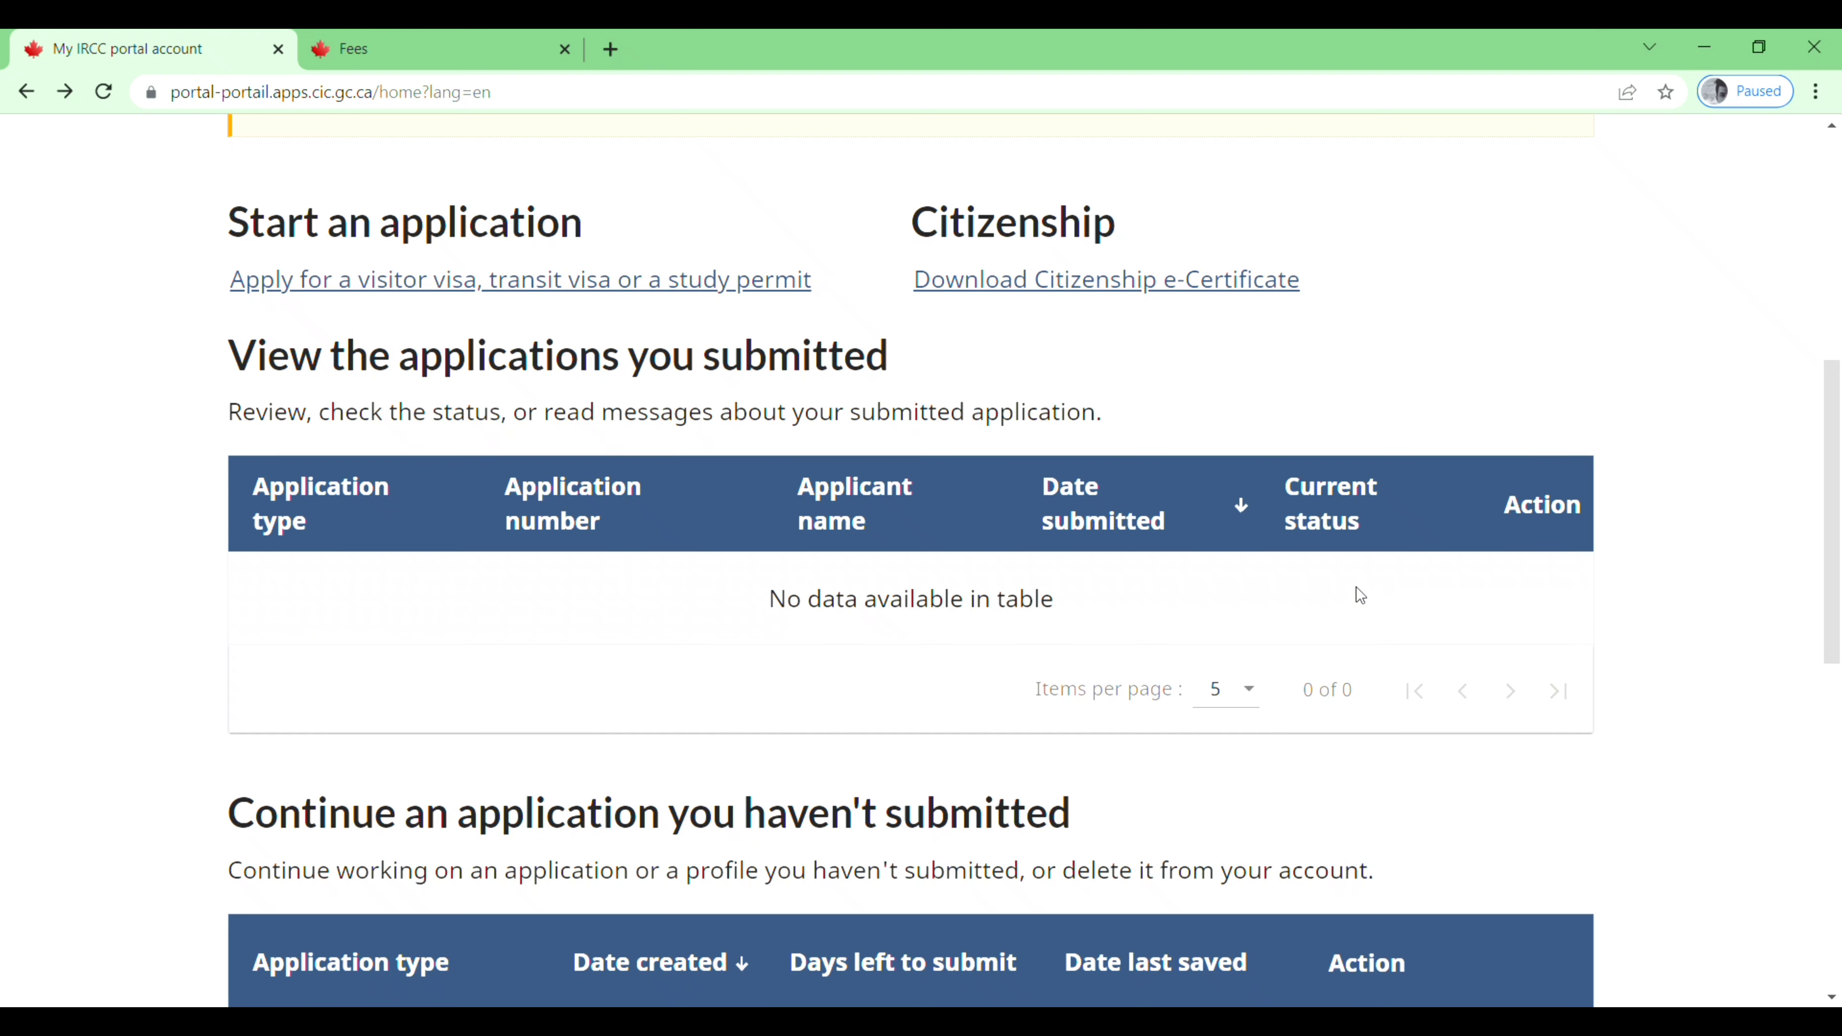
scroll(1358, 593, "down", 10)
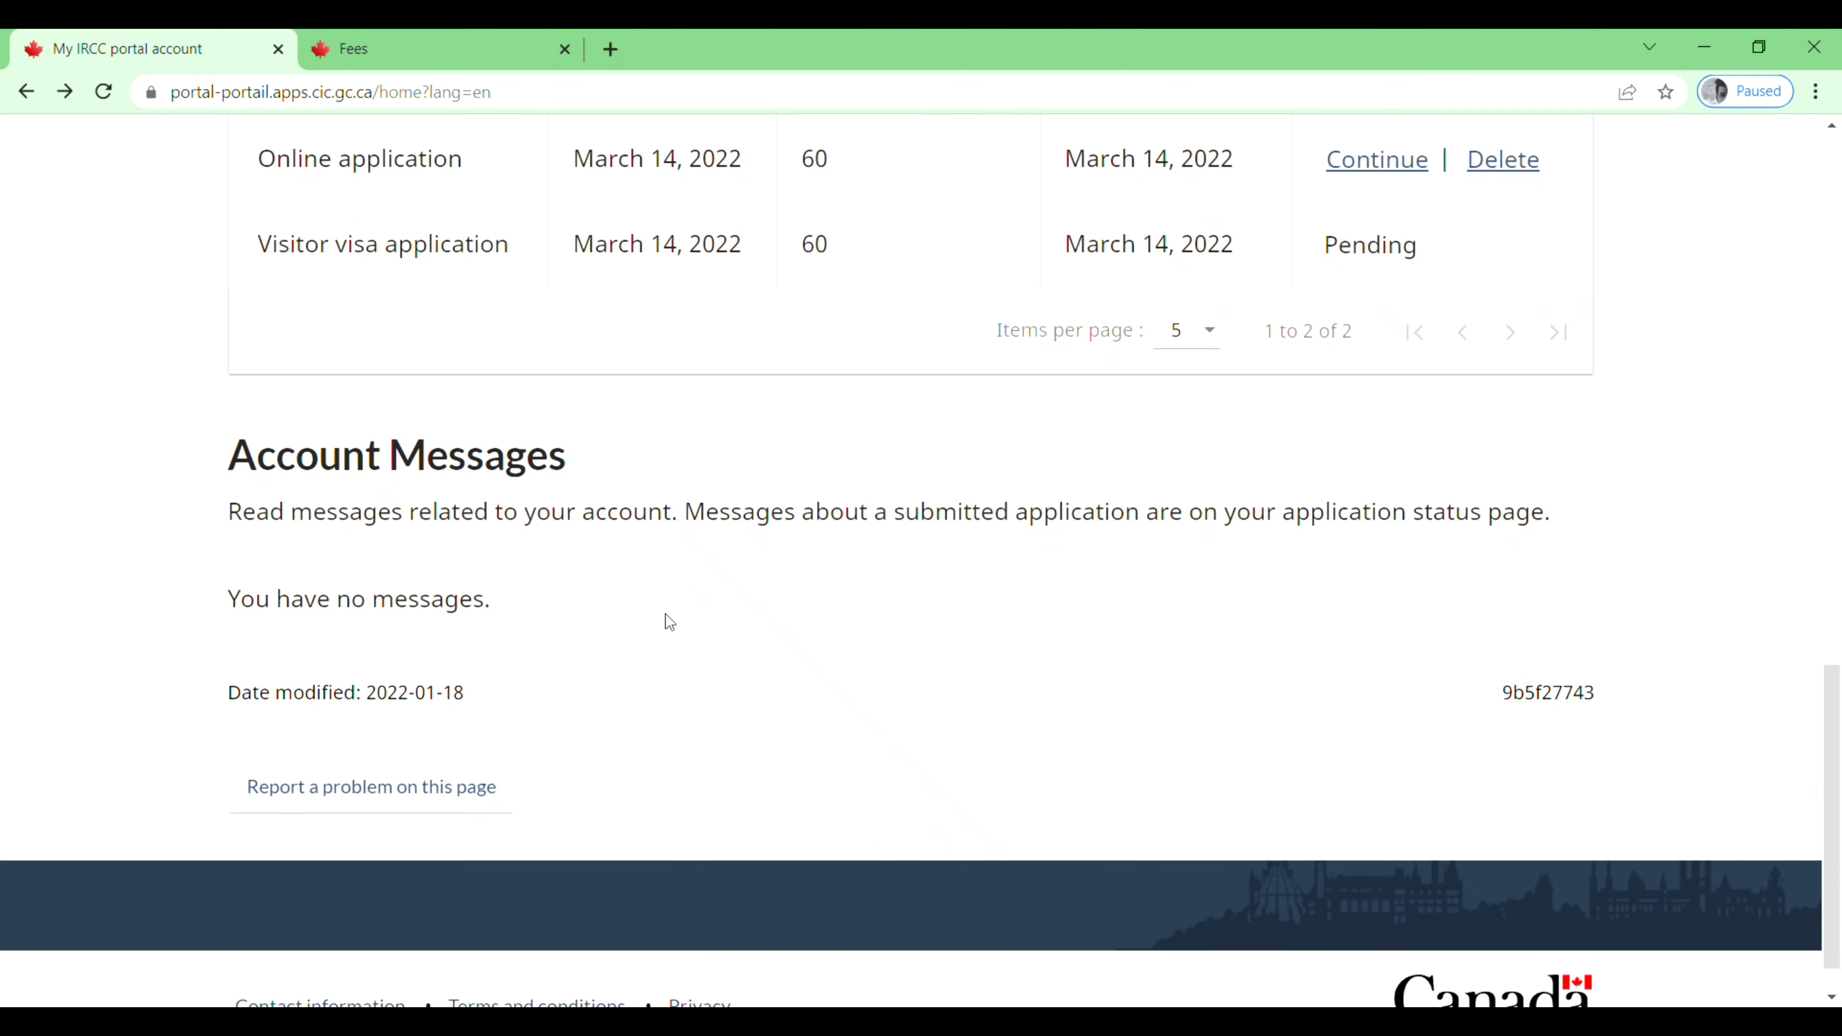
scroll(656, 614, "up", 10)
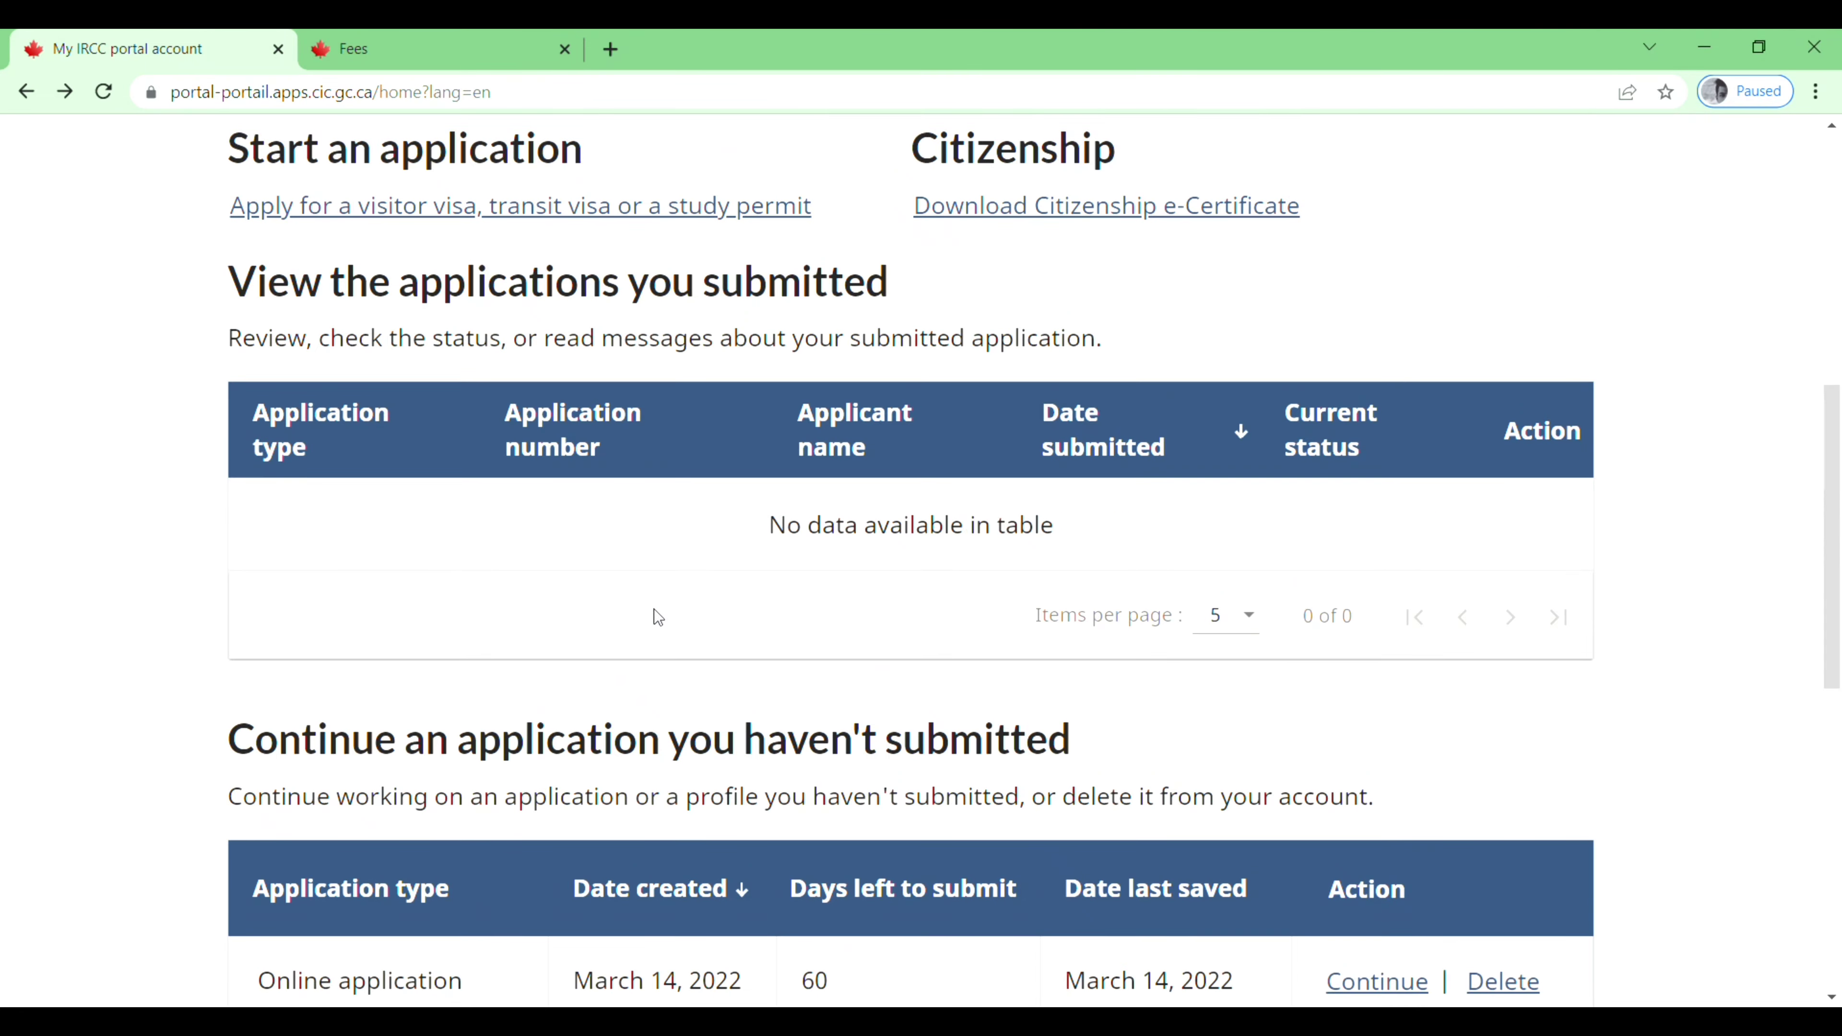
scroll(658, 616, "down", 10)
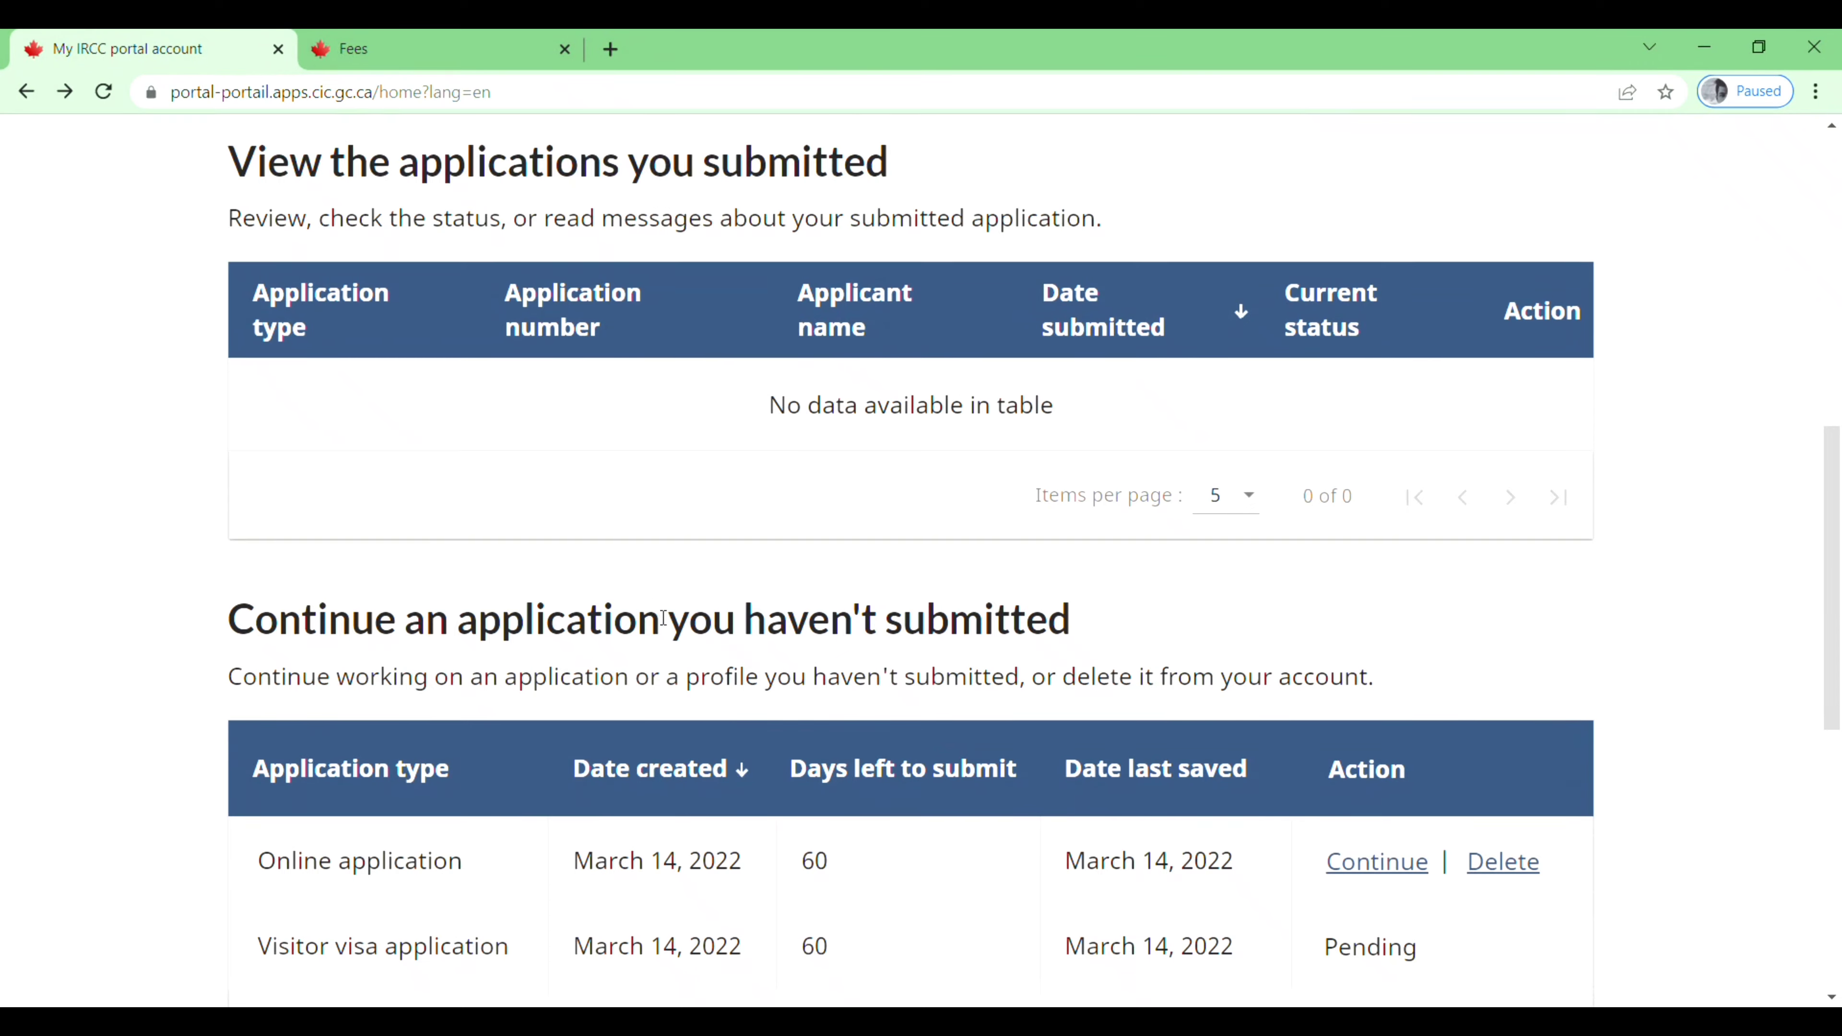